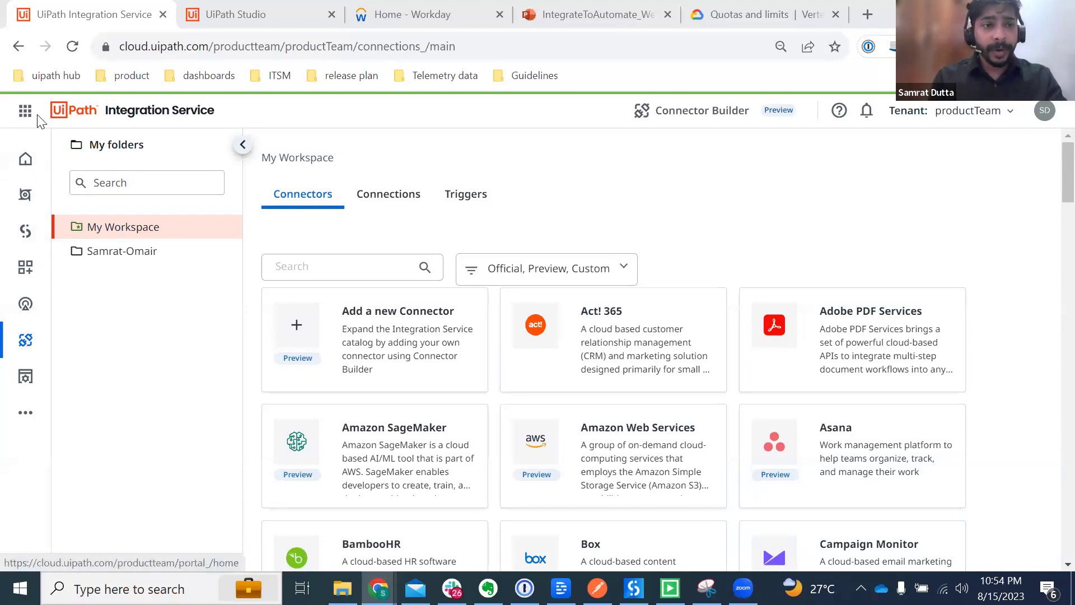
Step: Return to the Integration Service connector catalog and browse through its connectors
click(24, 348)
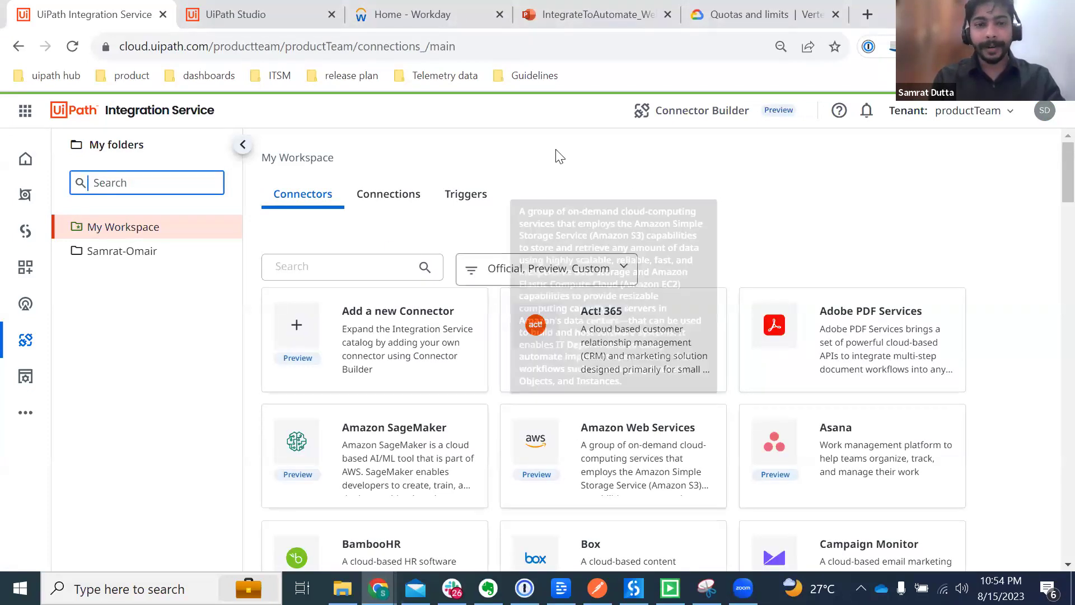
scroll(436, 466, down, 1)
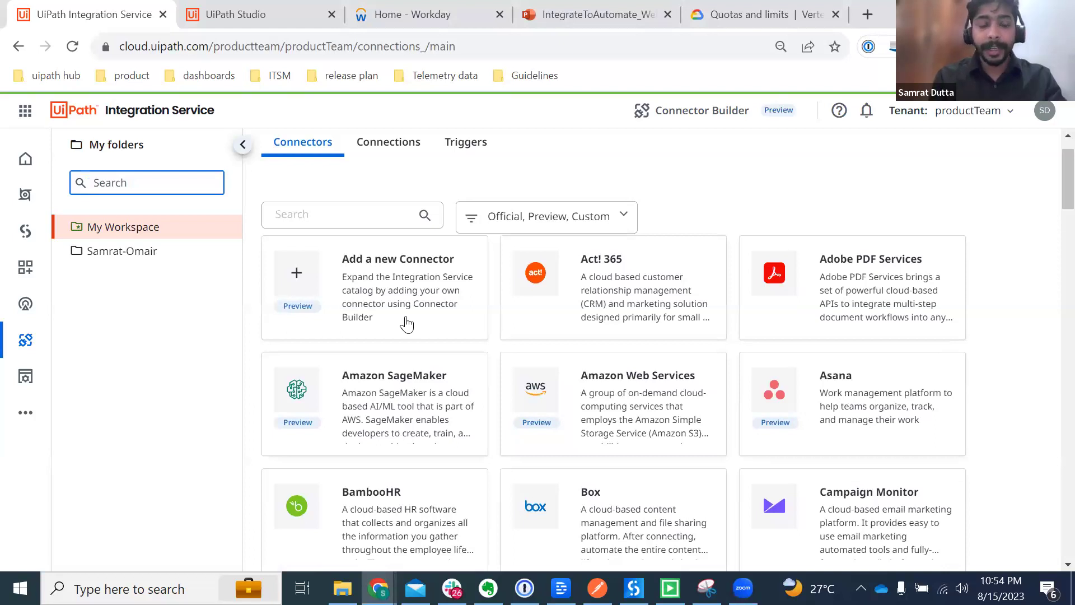
scroll(408, 322, down, 1)
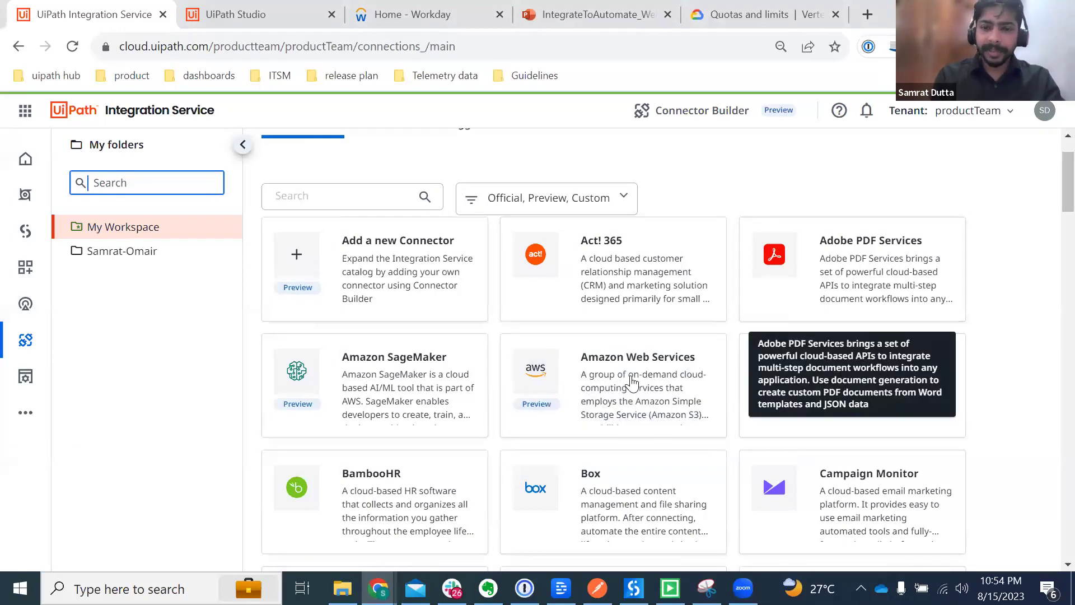
scroll(644, 397, down, 3)
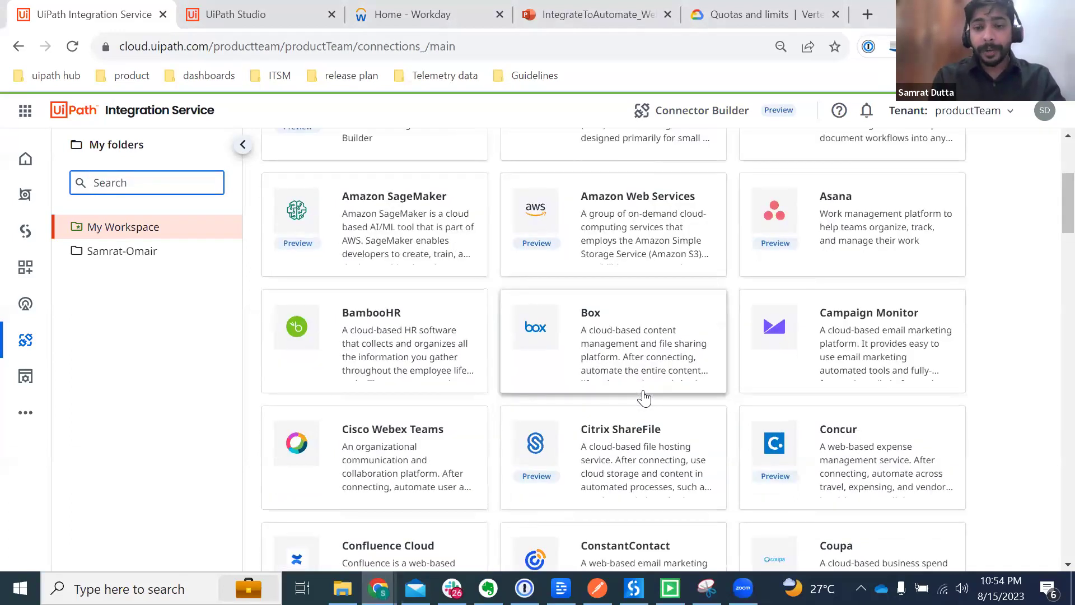
scroll(644, 397, down, 2)
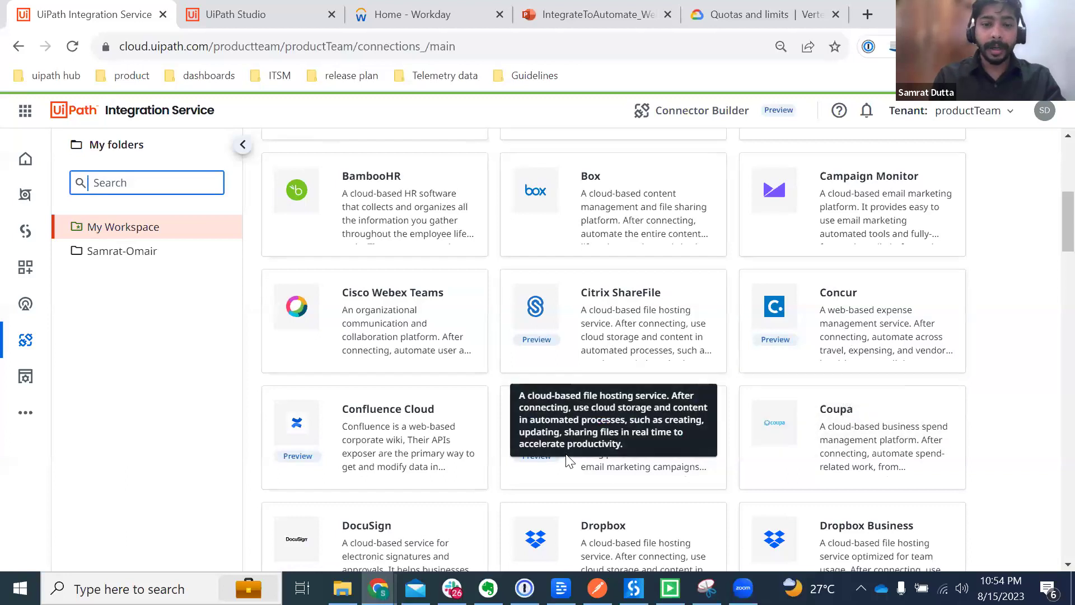
scroll(763, 420, down, 5)
scroll(763, 420, down, 1)
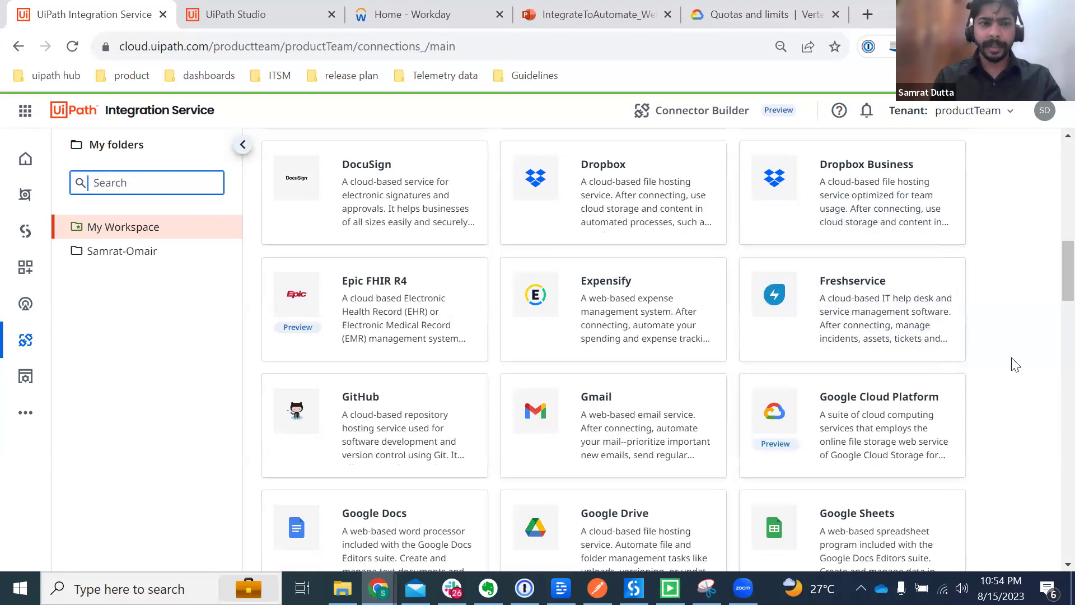
scroll(1015, 365, up, 1)
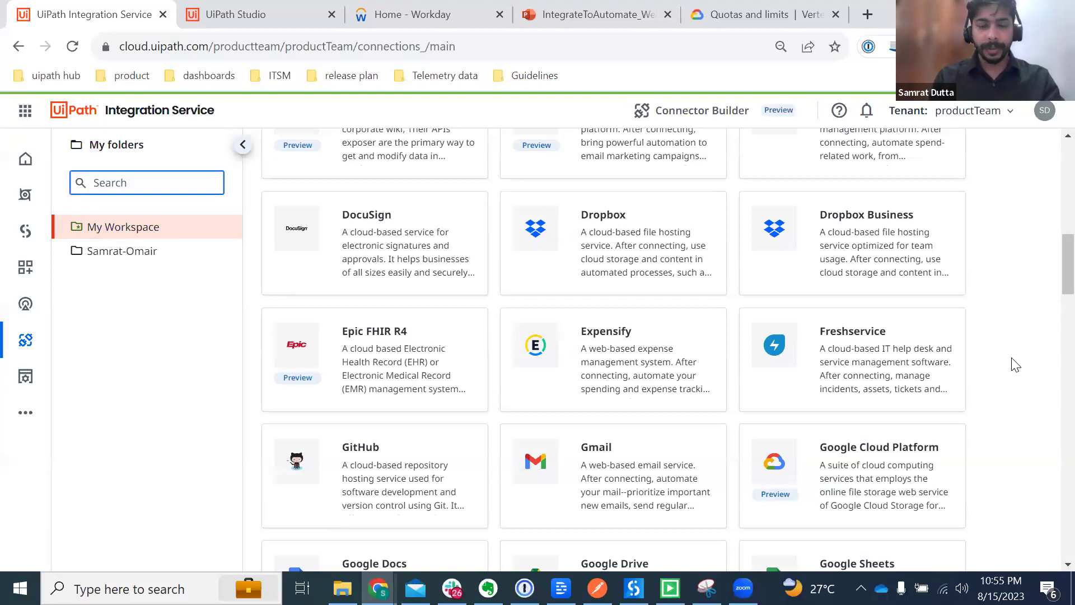
scroll(1015, 364, up, 2)
scroll(1015, 365, up, 10)
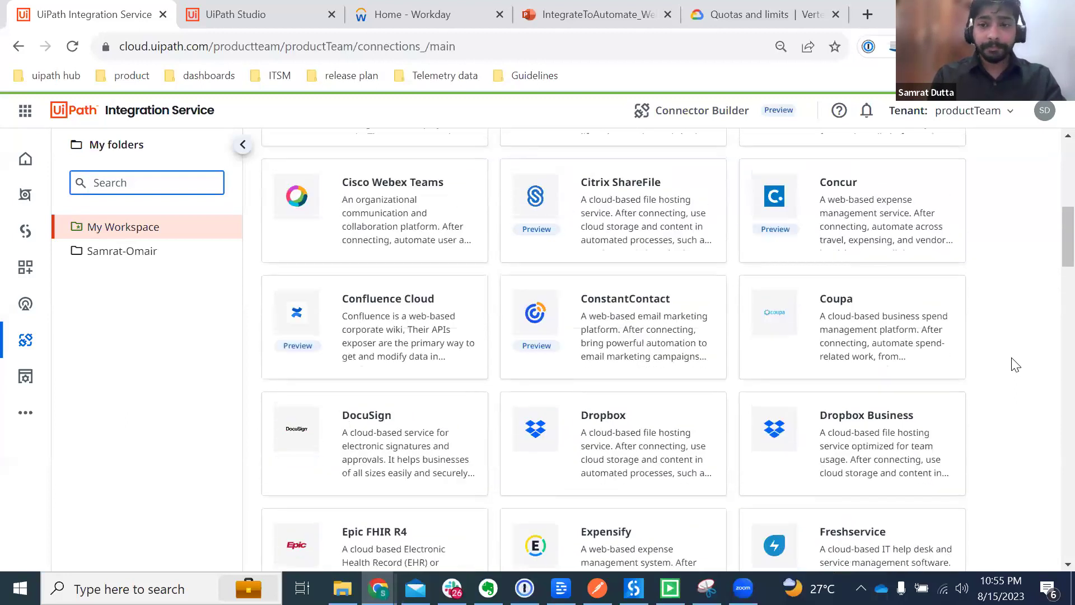
Step: Search 'jira', check the Connections tab, then search 'jir' and open the Jira connector
click(316, 271)
text(jira)
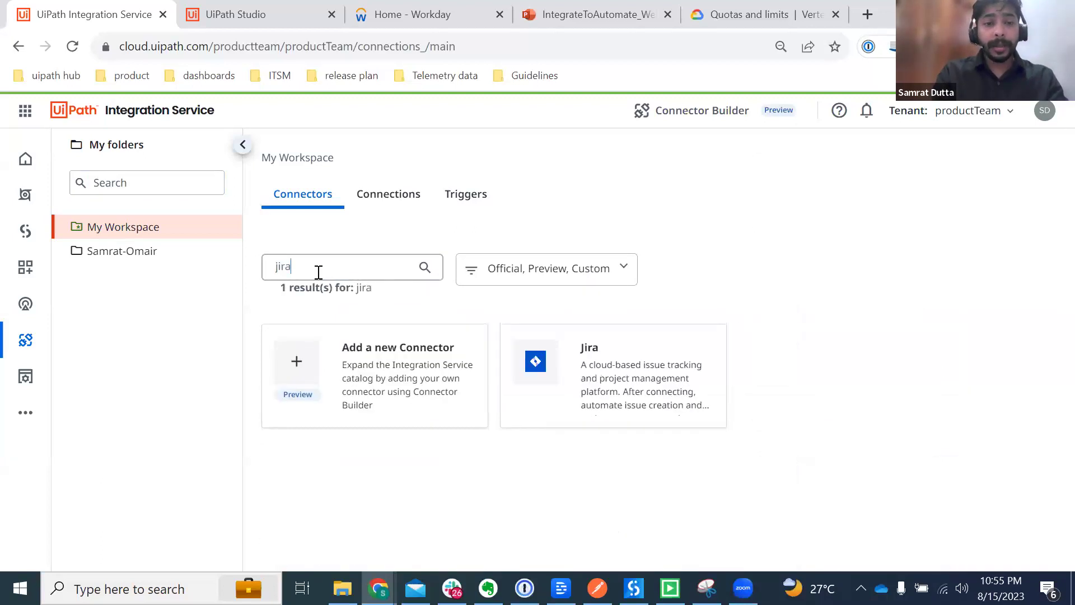
click(377, 204)
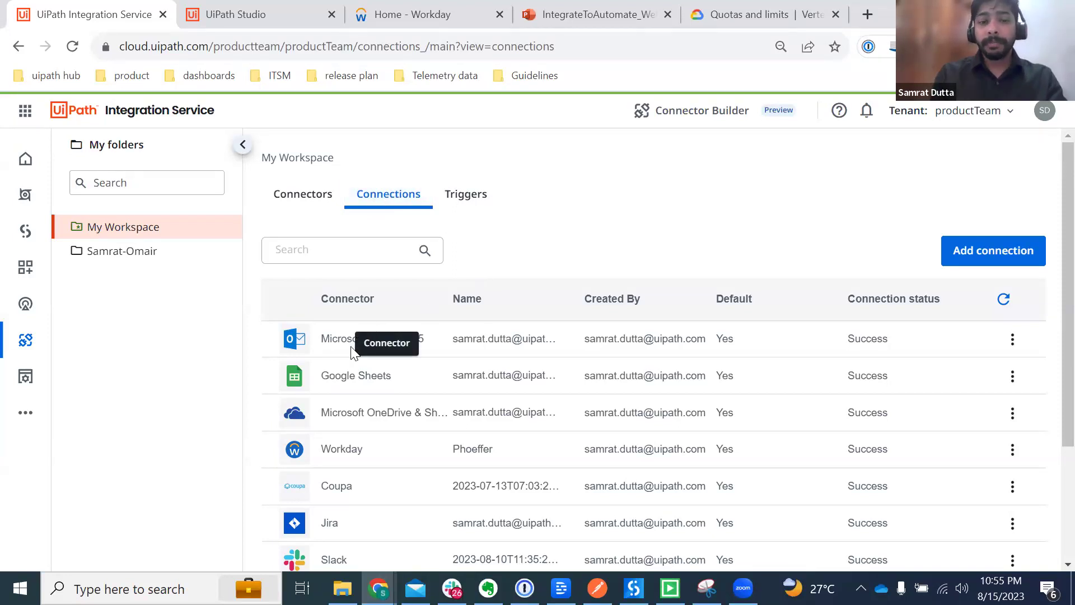
click(316, 205)
click(336, 263)
text(jira)
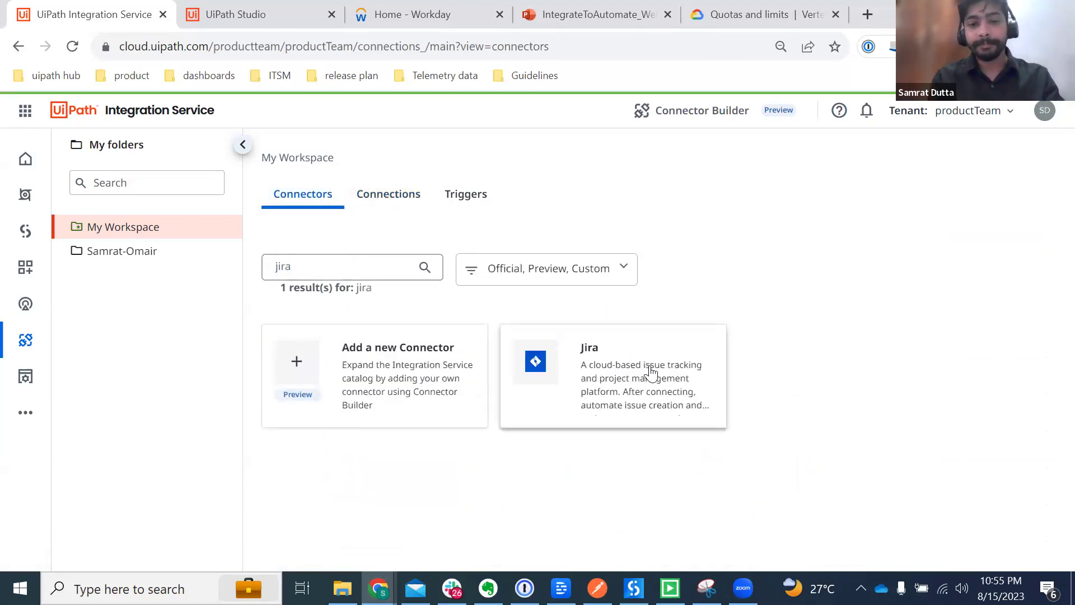
click(648, 374)
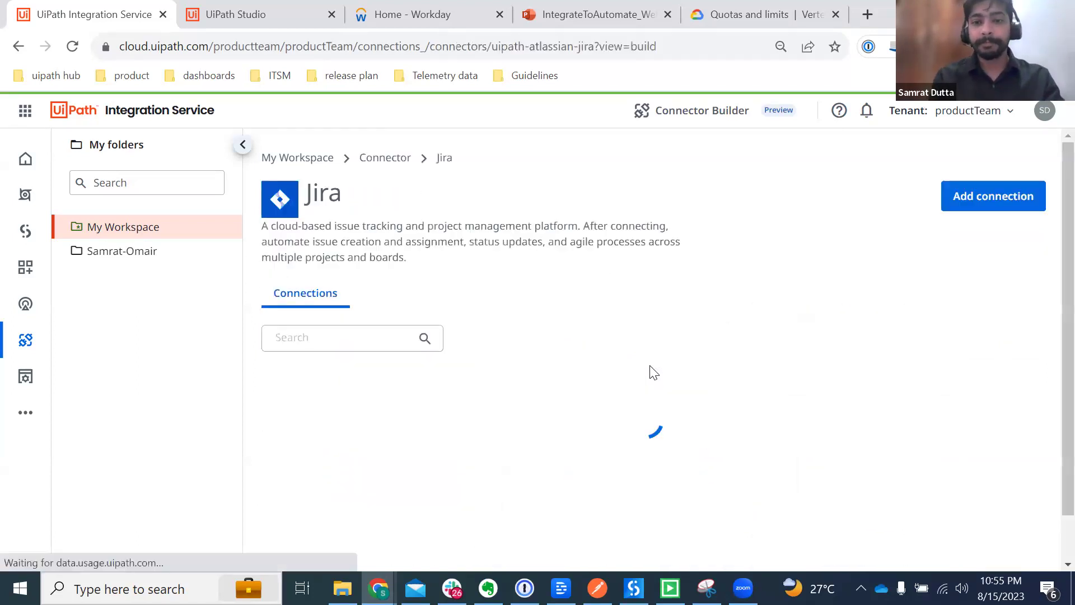
click(971, 197)
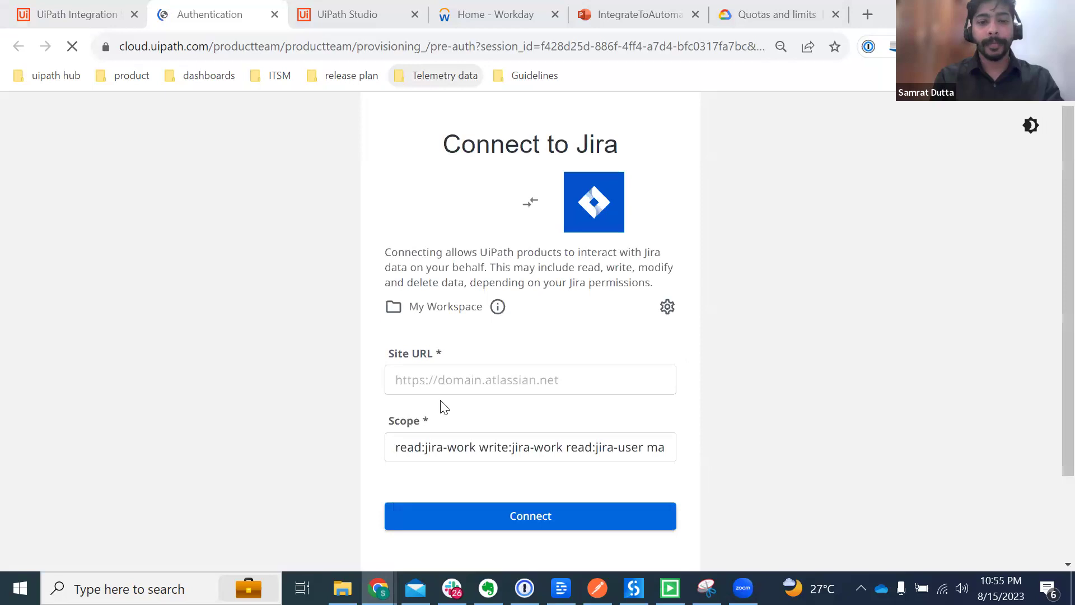
click(409, 386)
text(https://uipath.atlassian.net)
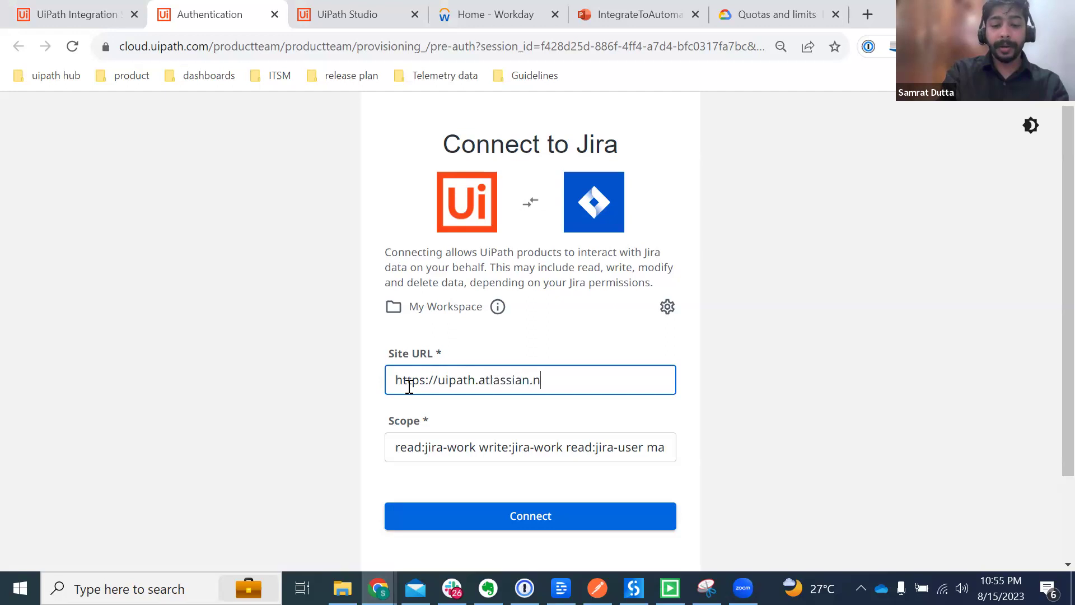
click(507, 529)
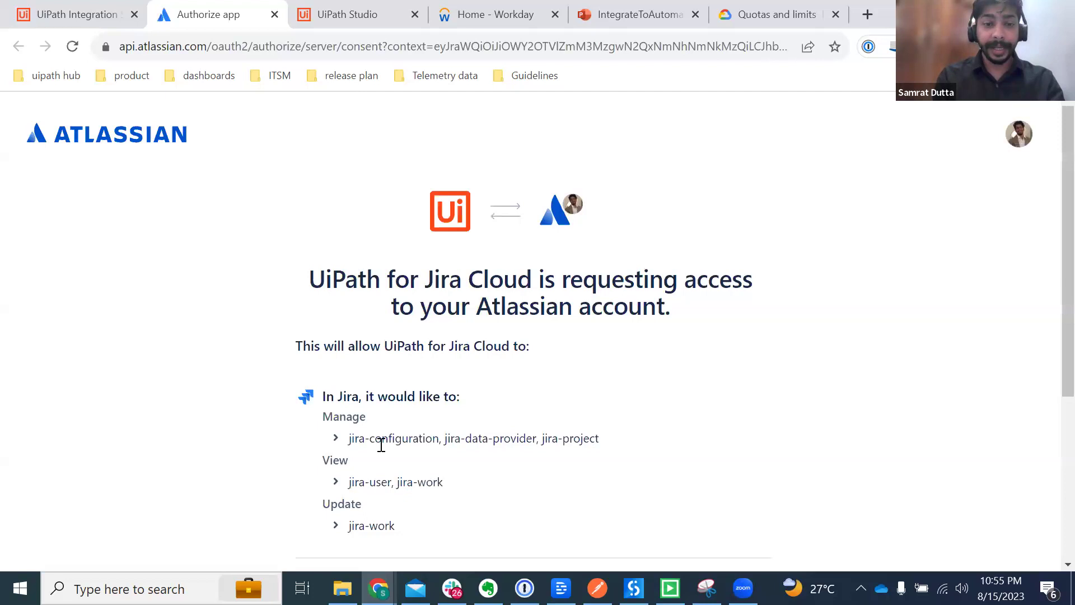
scroll(379, 445, down, 4)
Step: Authorize UiPath for Jira Cloud on uipath.atlassian.net and accept the access request
click(410, 365)
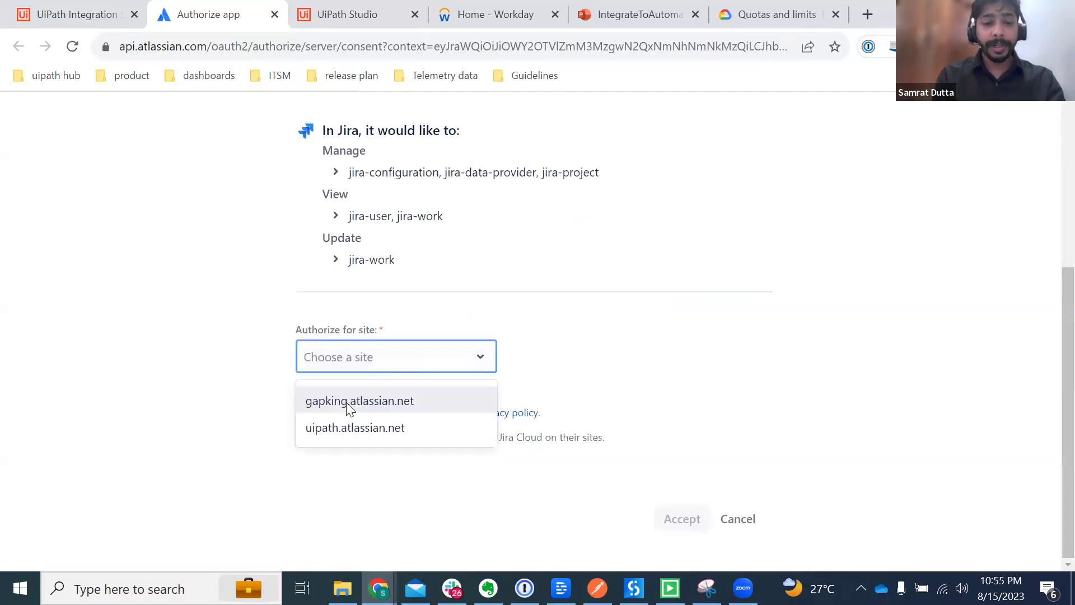
click(335, 428)
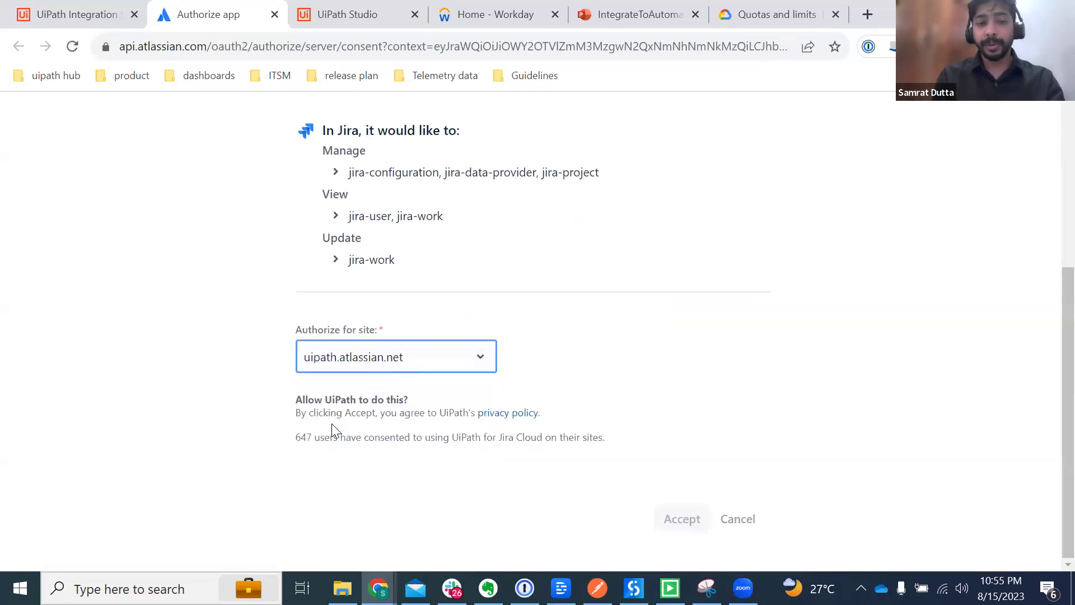
click(688, 521)
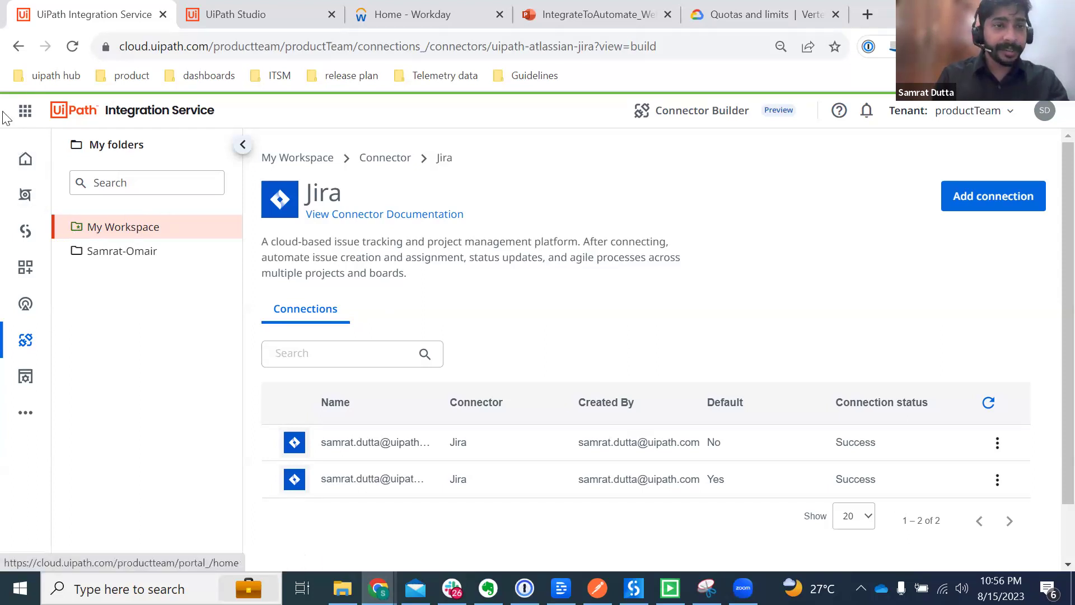
Step: Go back to the workspace catalog and show the Triggers list
click(18, 53)
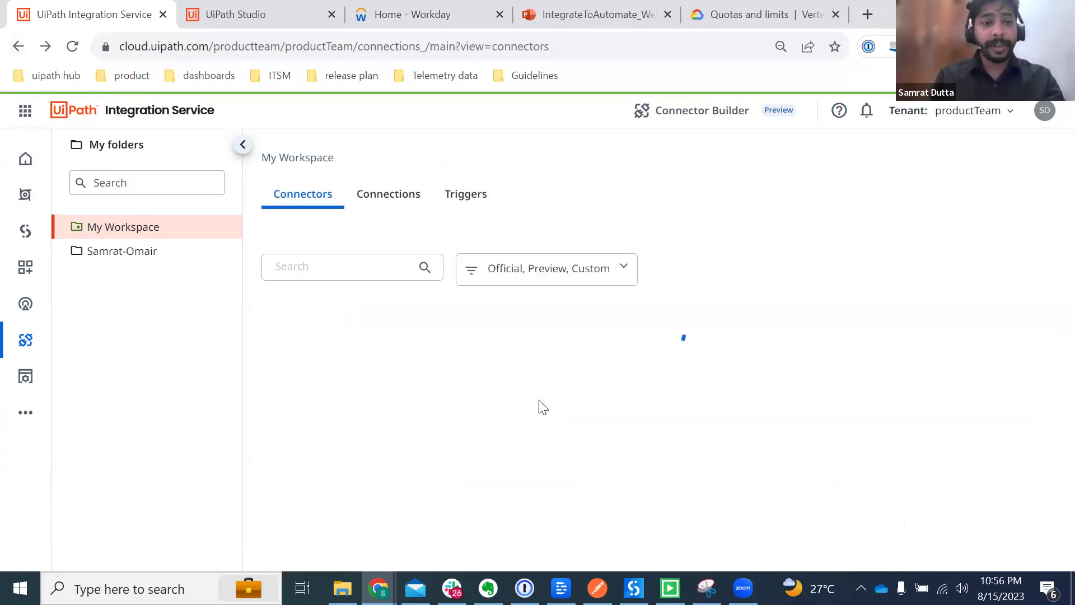
click(461, 198)
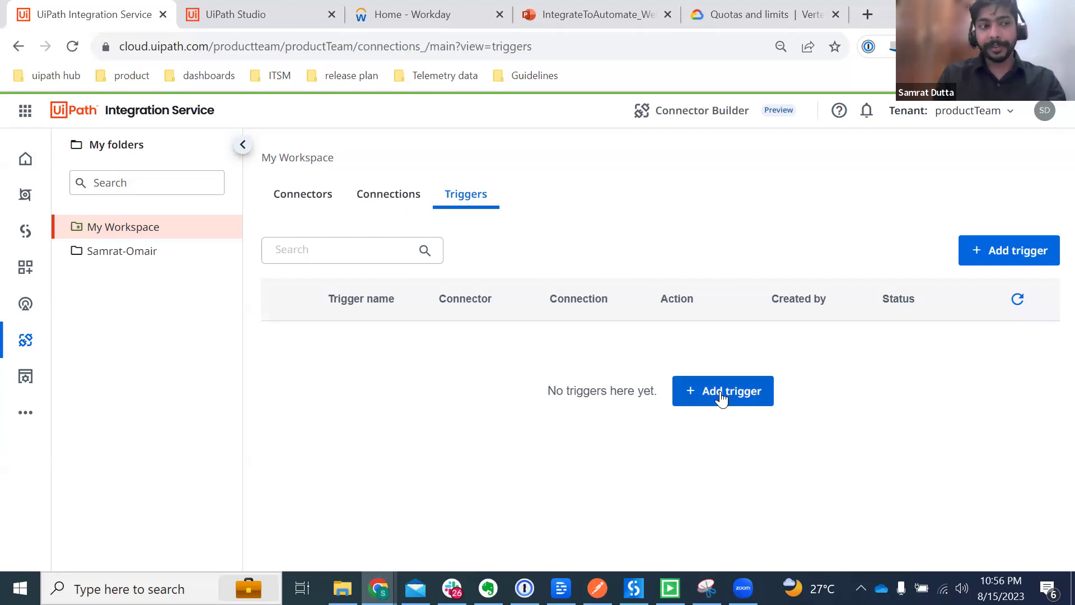
Step: Start a new trigger using Jira as its connector
click(721, 397)
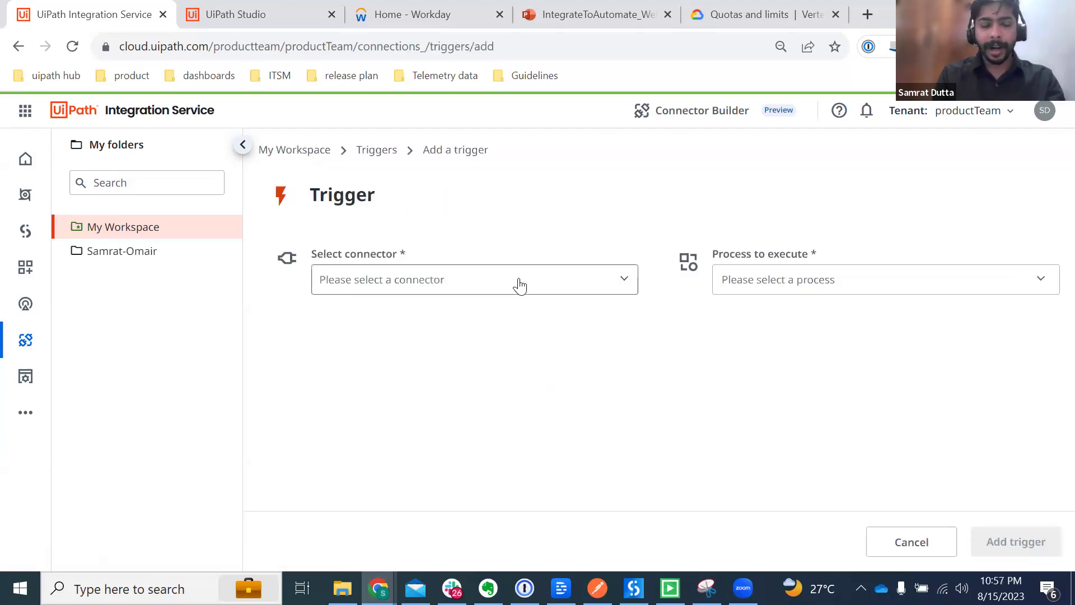
click(519, 281)
text(jira)
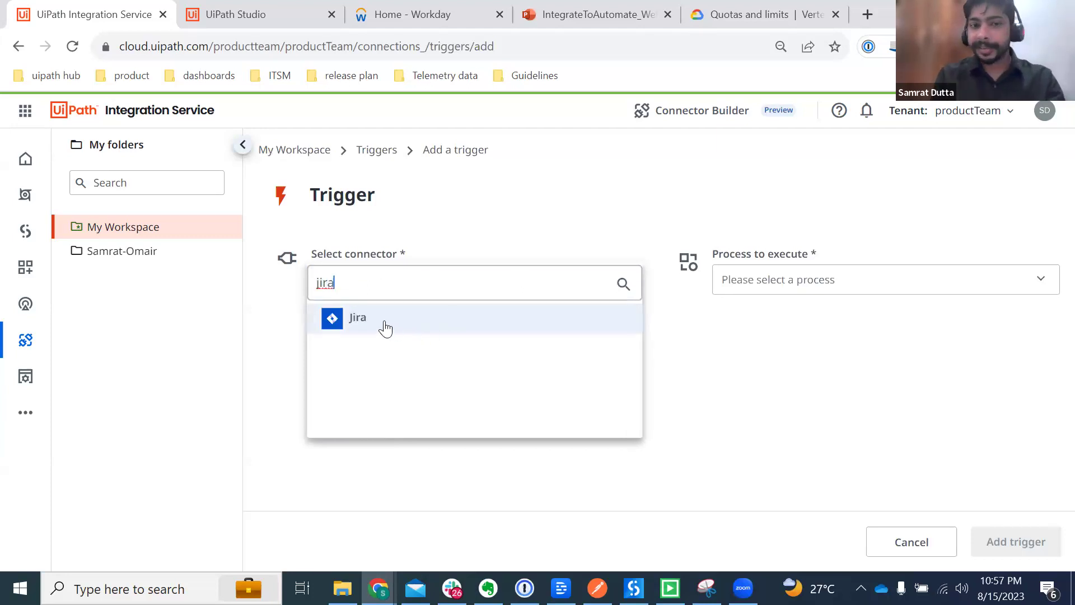
click(385, 329)
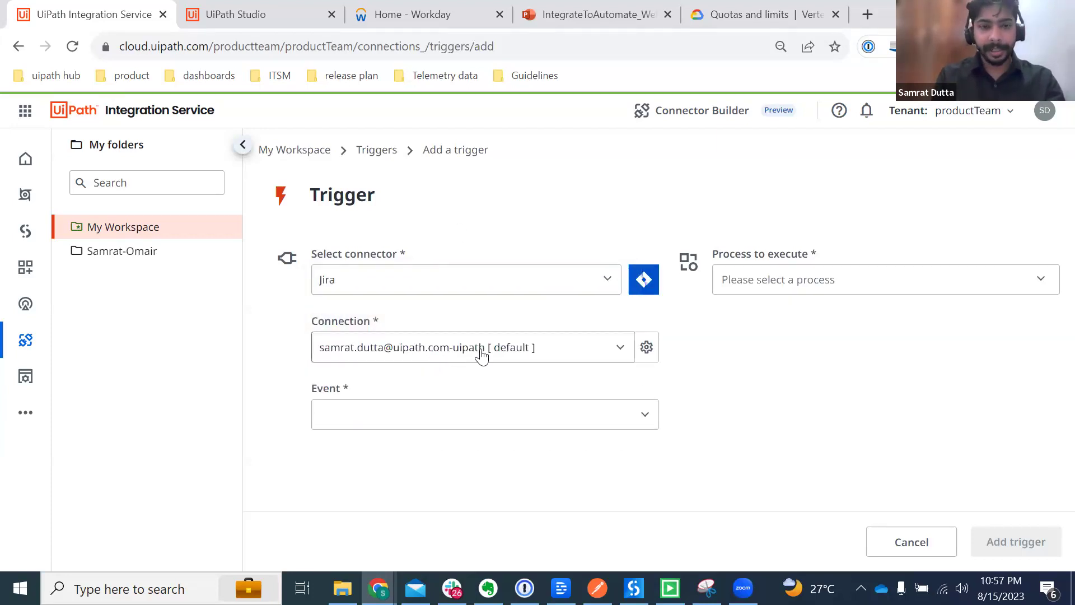
Step: Set the trigger event to Record created
click(492, 424)
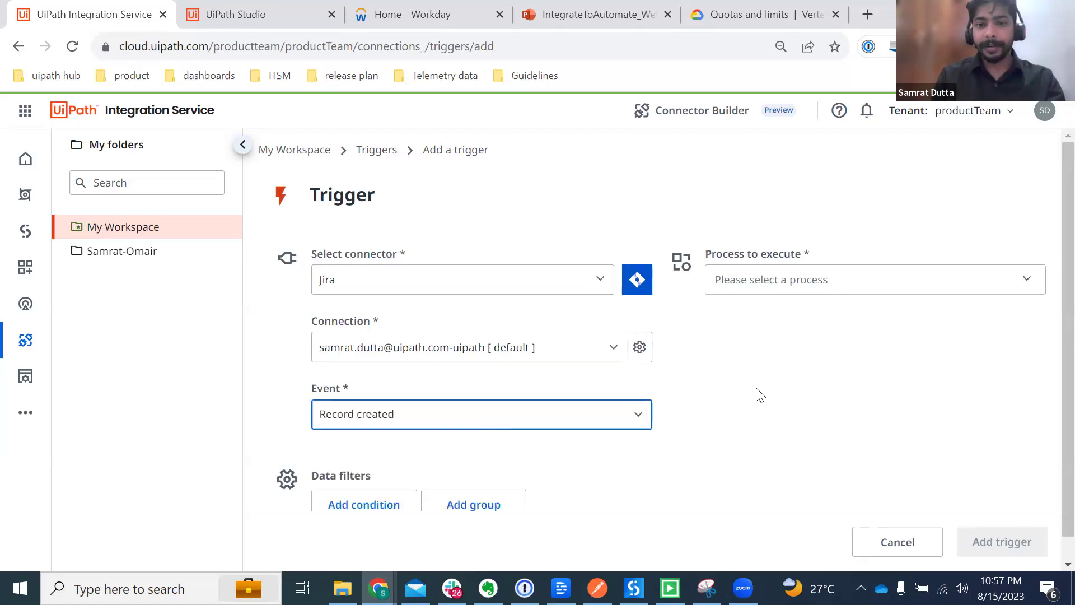
scroll(757, 394, down, 1)
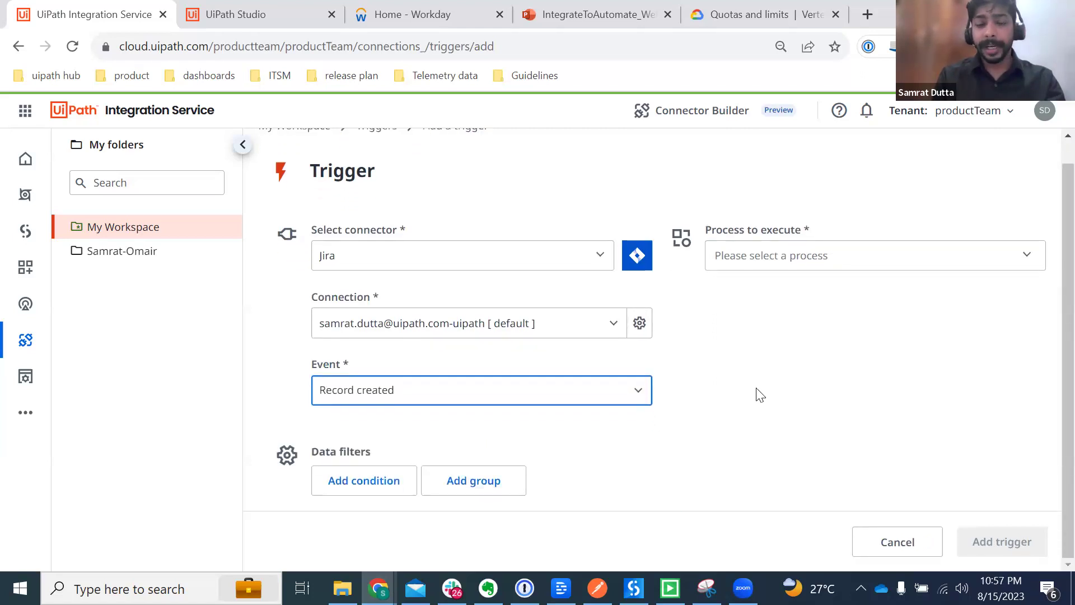
click(633, 401)
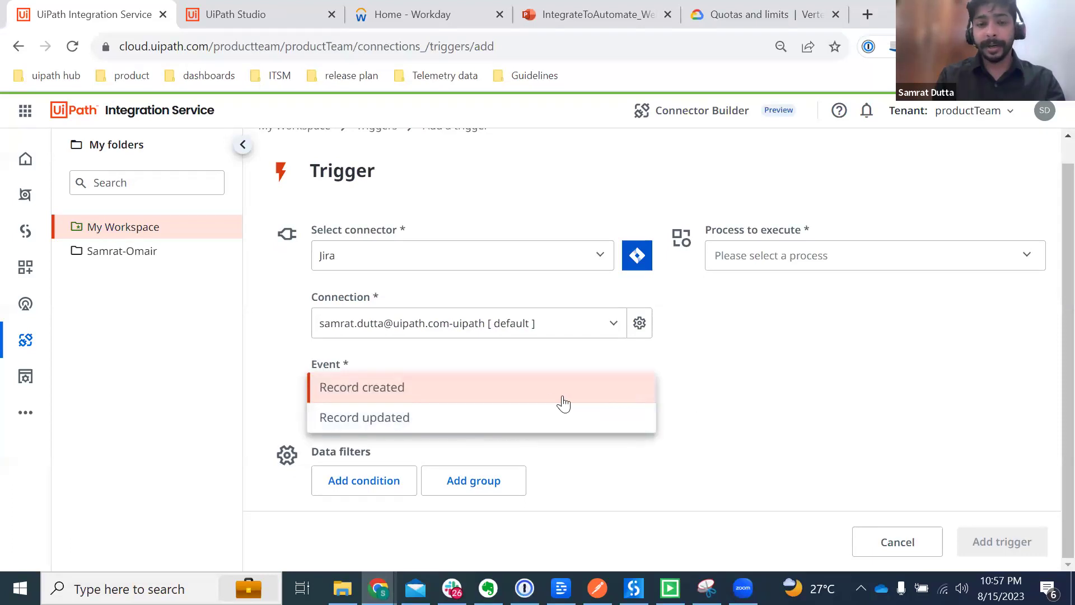
click(523, 397)
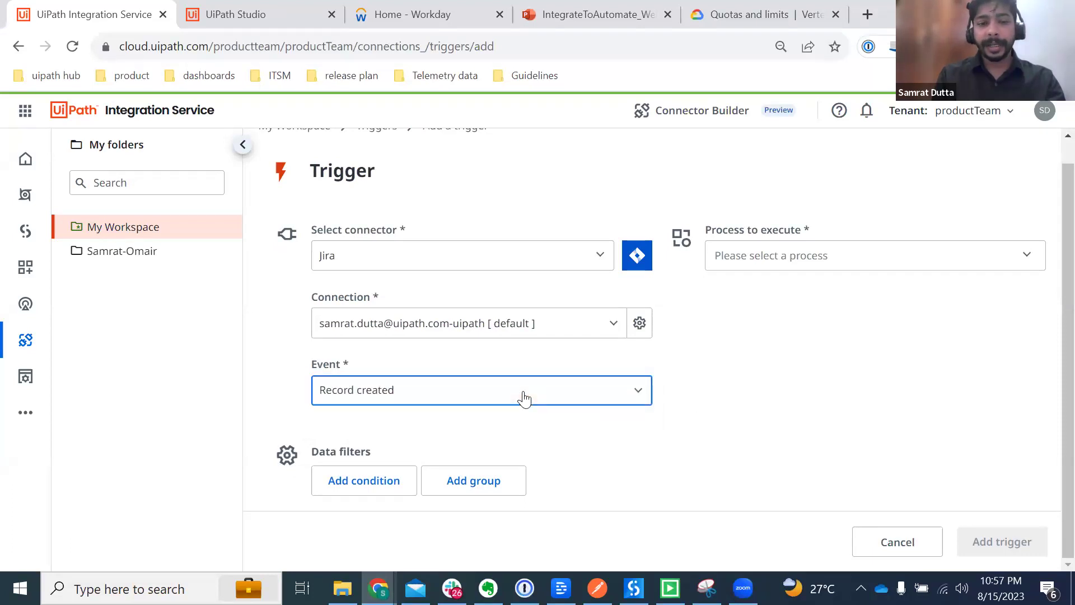
scroll(381, 355, up, 1)
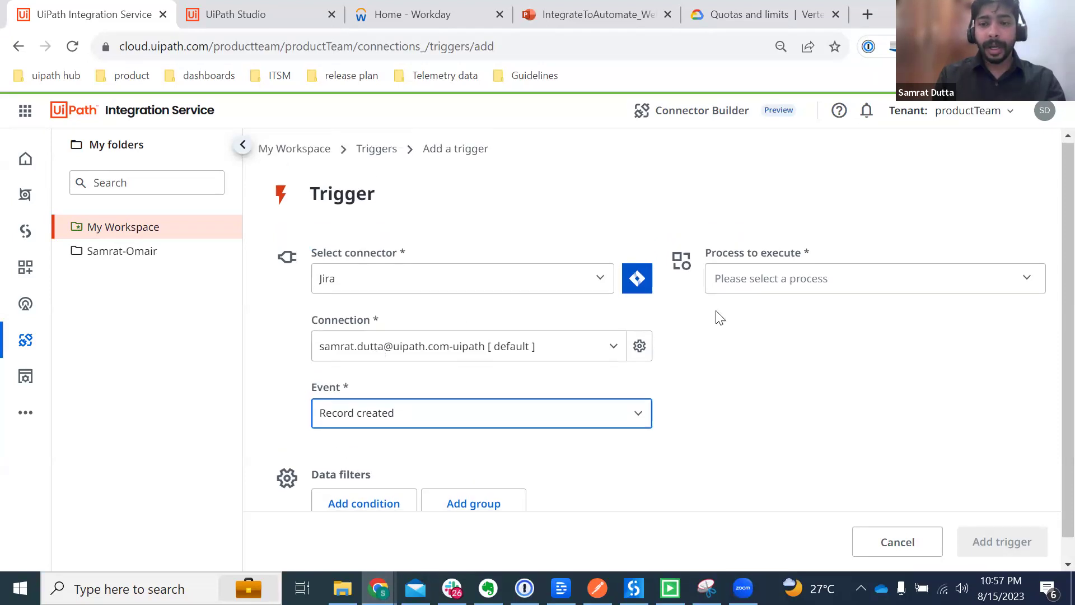
Step: Look at the processes to execute without picking one, then leave the trigger form
click(883, 279)
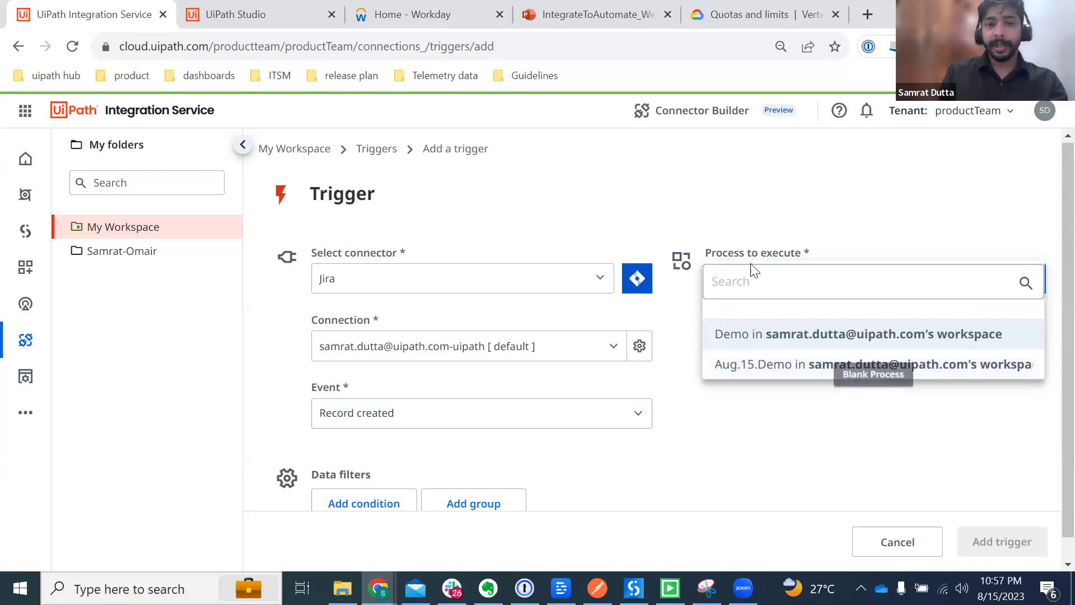
click(757, 191)
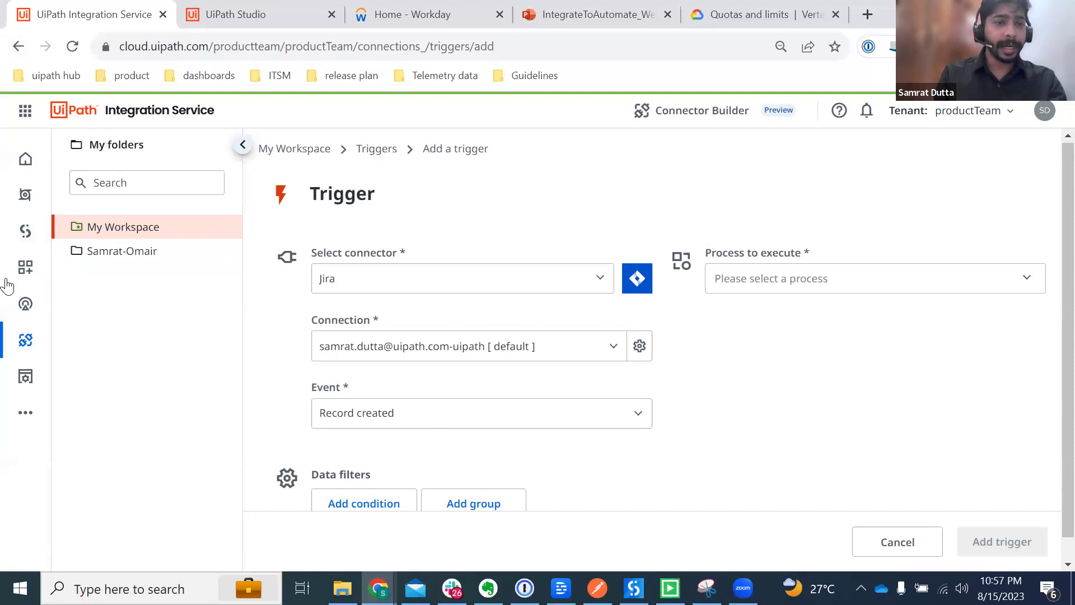
click(18, 49)
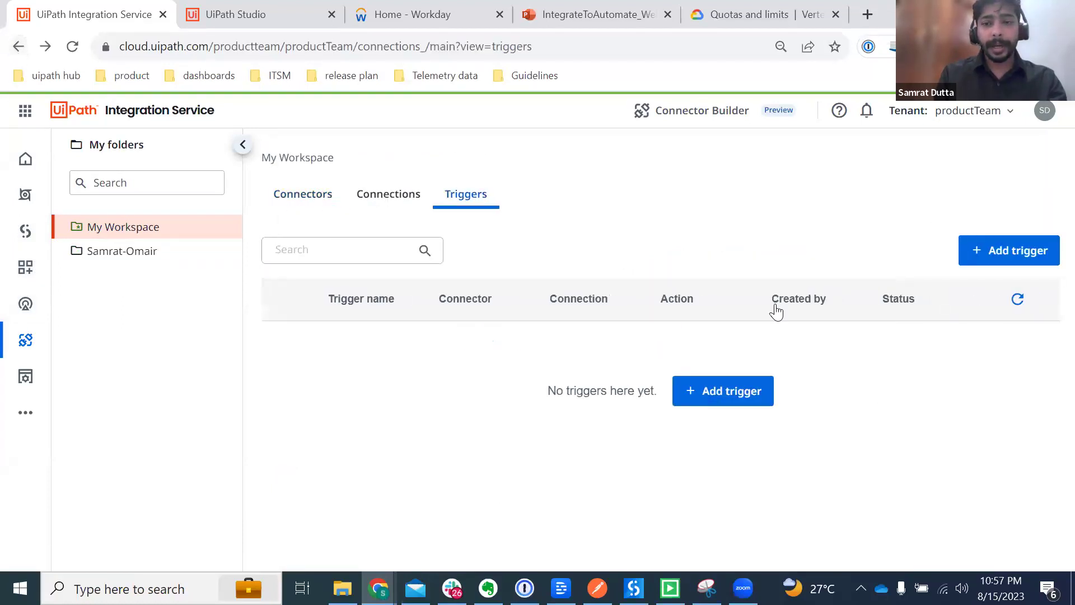
Step: Search the connectors for 'jira', open the Jira connector and start a new connection
click(372, 202)
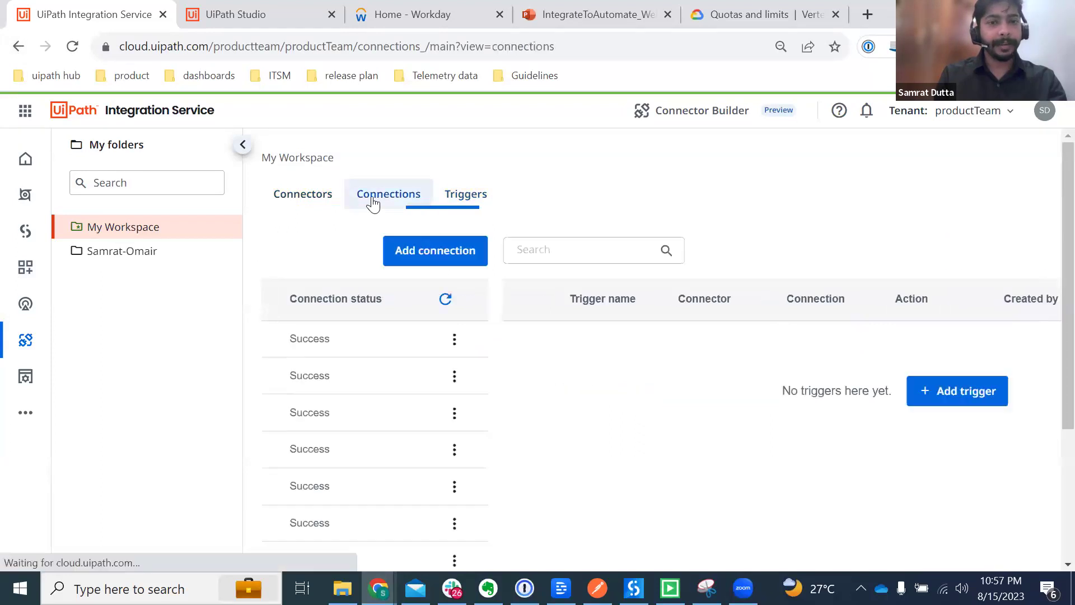
click(280, 201)
click(393, 271)
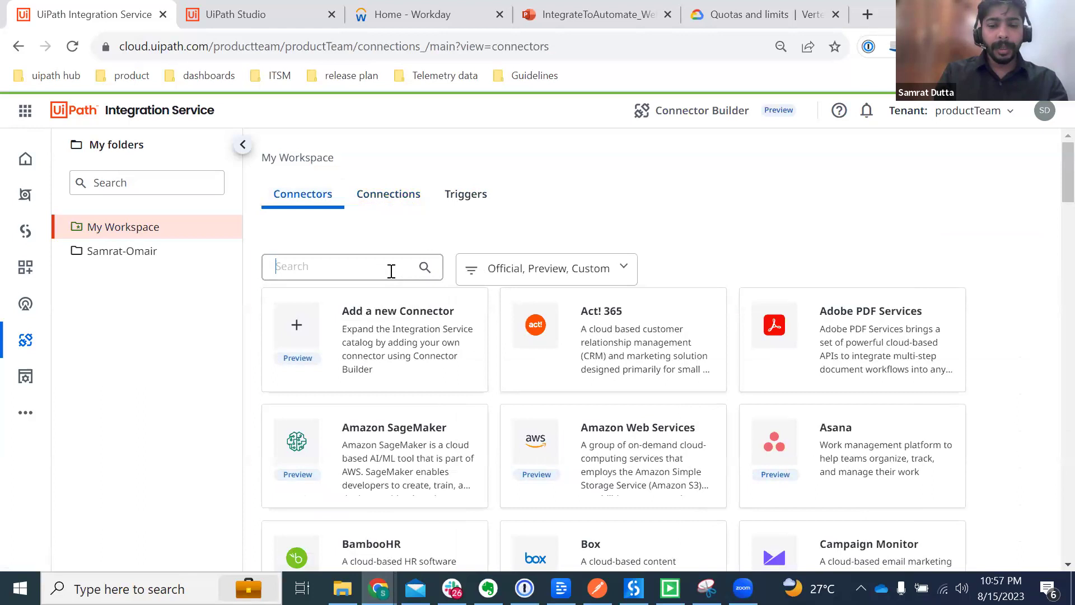
text(jira)
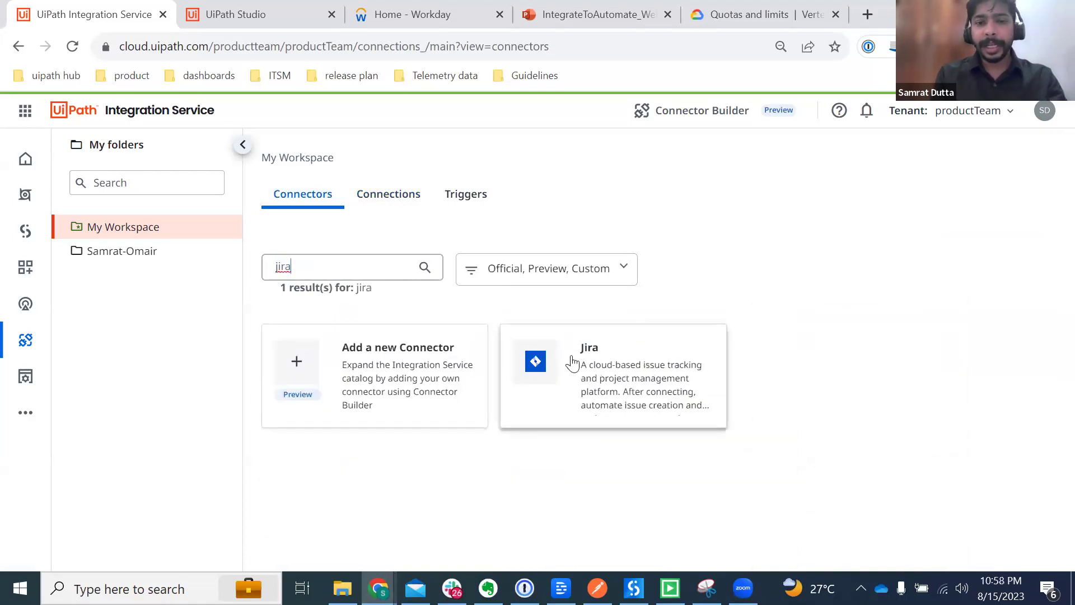
click(571, 361)
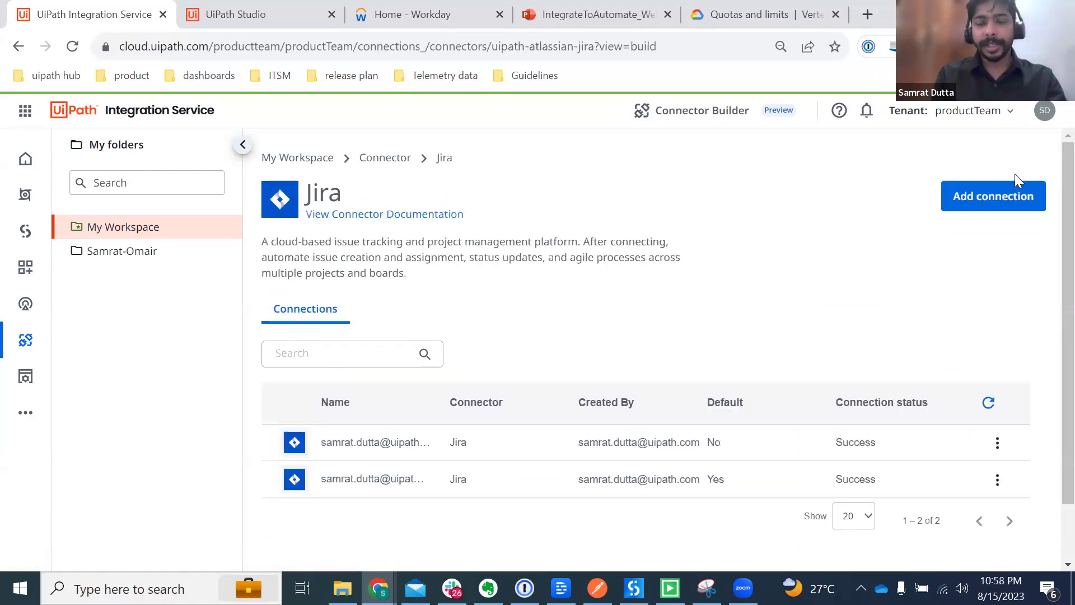
click(991, 197)
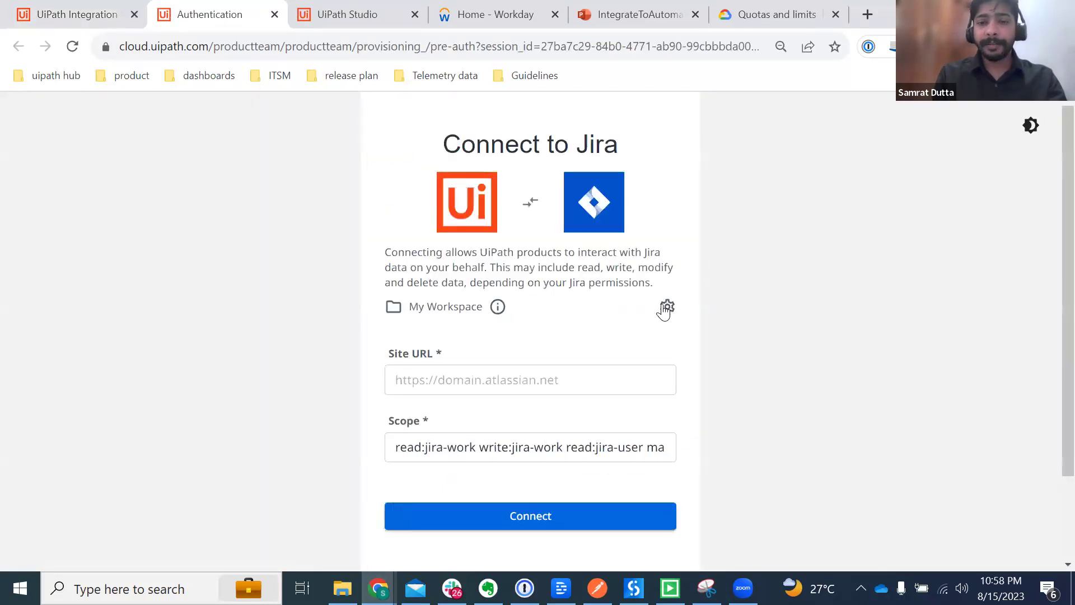
Step: Change the Jira connection's authentication type to Bring your own OAuth 2.0 app
click(668, 308)
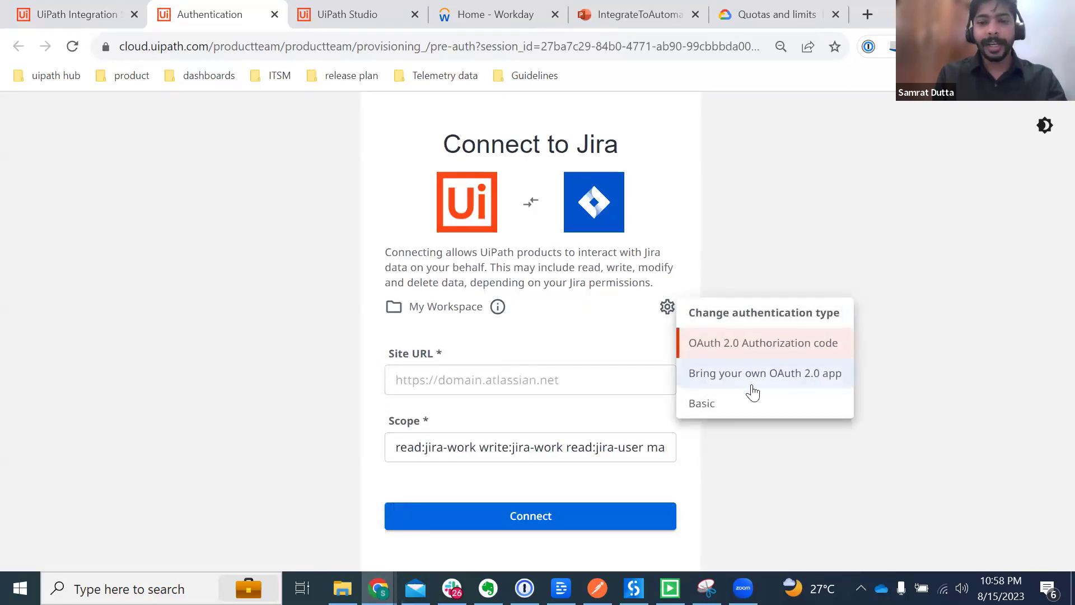
click(786, 380)
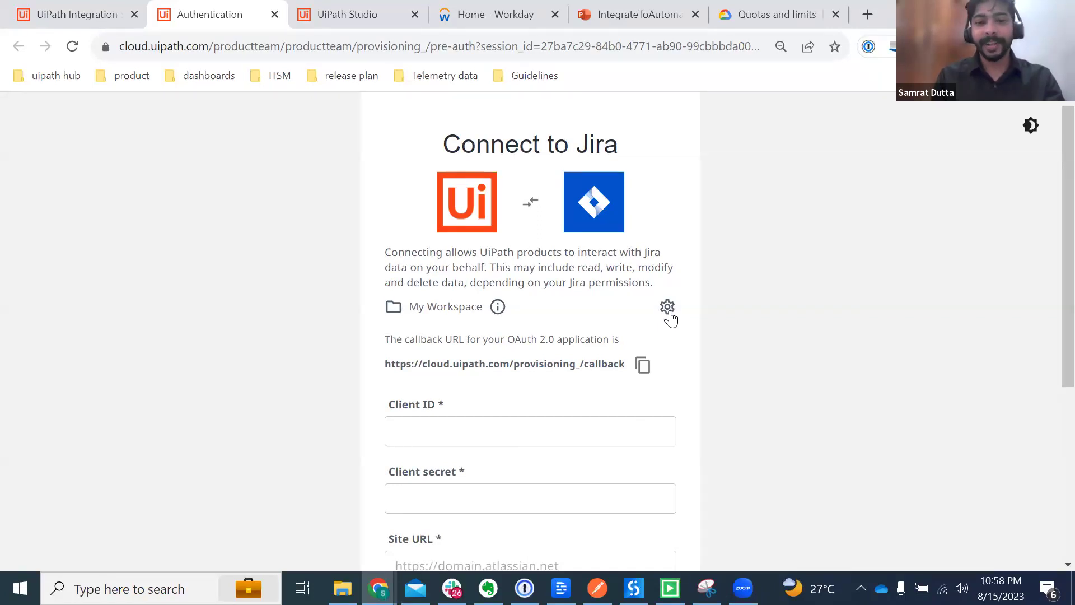
click(506, 419)
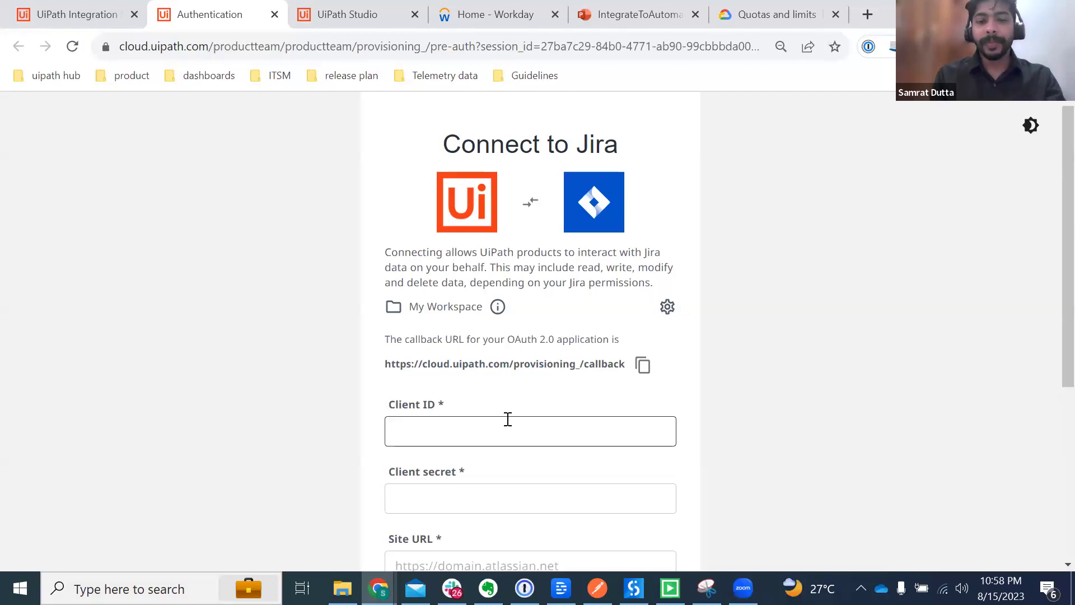
scroll(506, 419, down, 1)
click(507, 419)
click(444, 374)
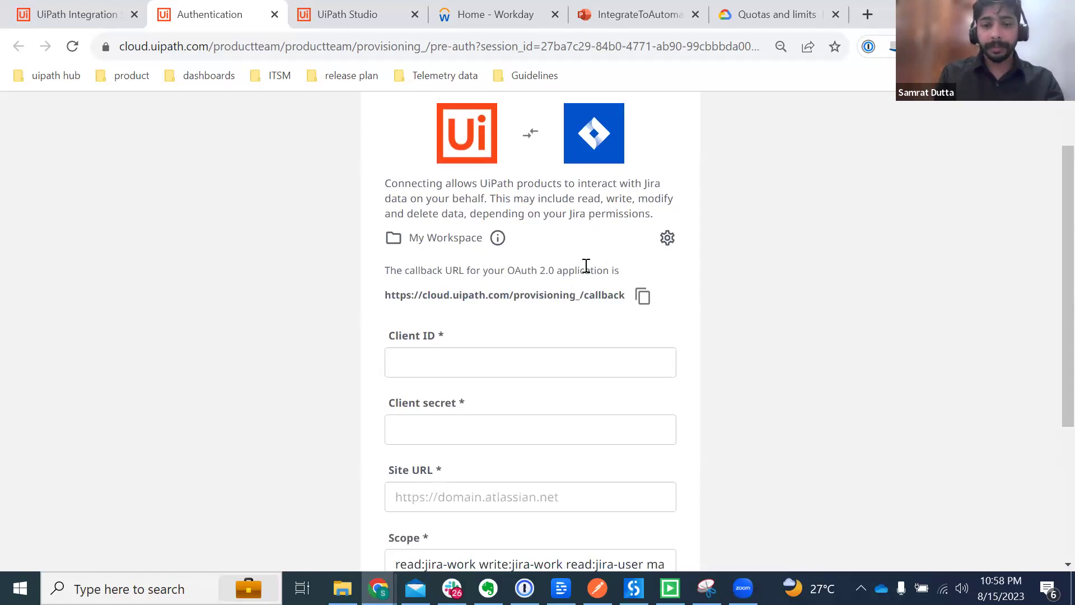
drag(620, 271, 365, 270)
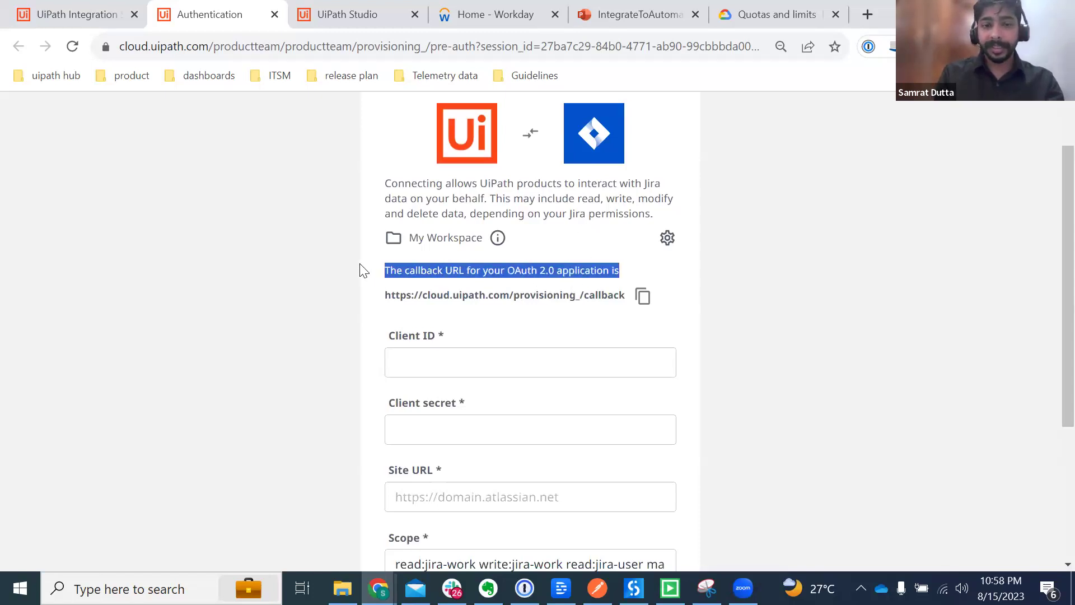
click(464, 370)
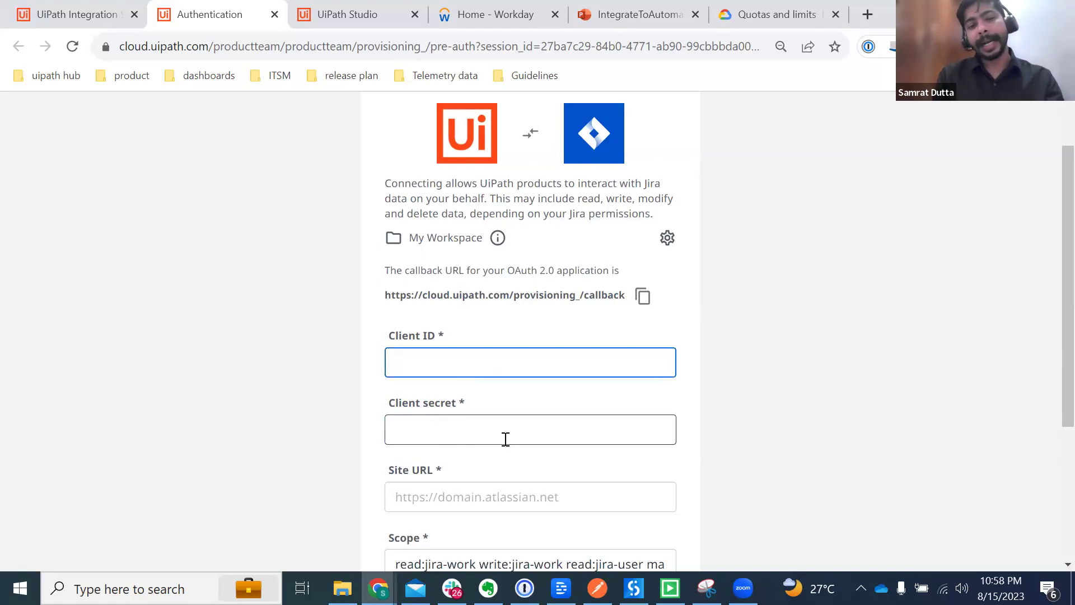
scroll(505, 439, down, 3)
scroll(509, 292, up, 2)
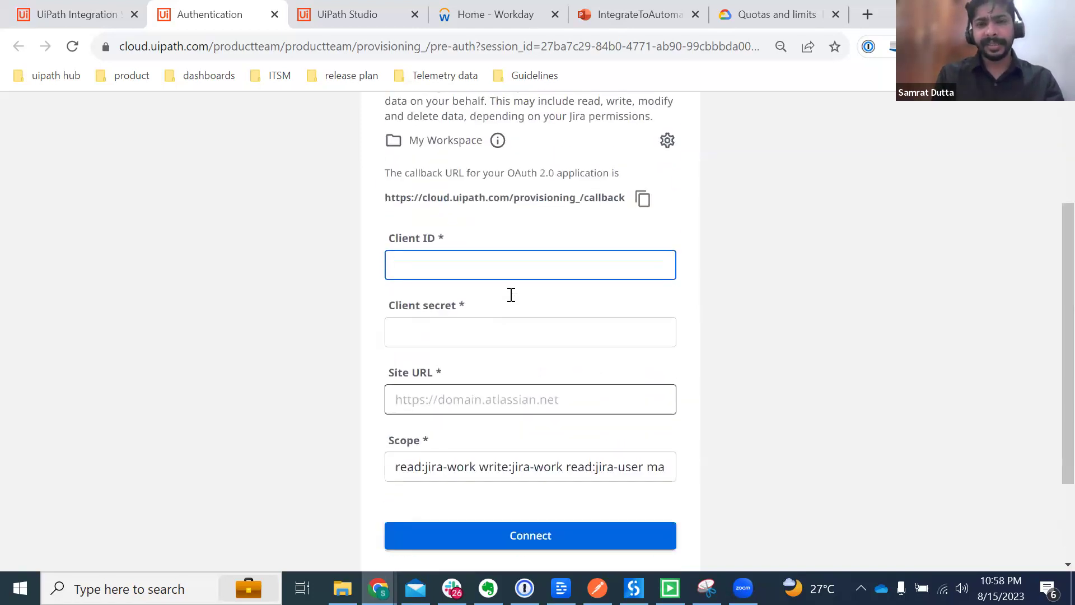
scroll(510, 296, up, 1)
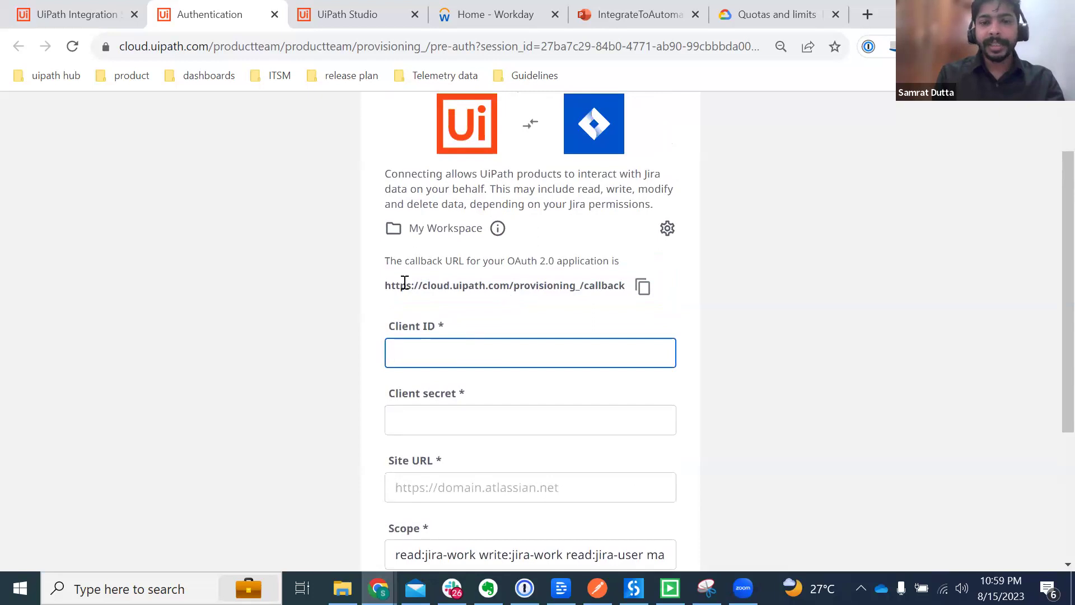
drag(386, 283, 631, 278)
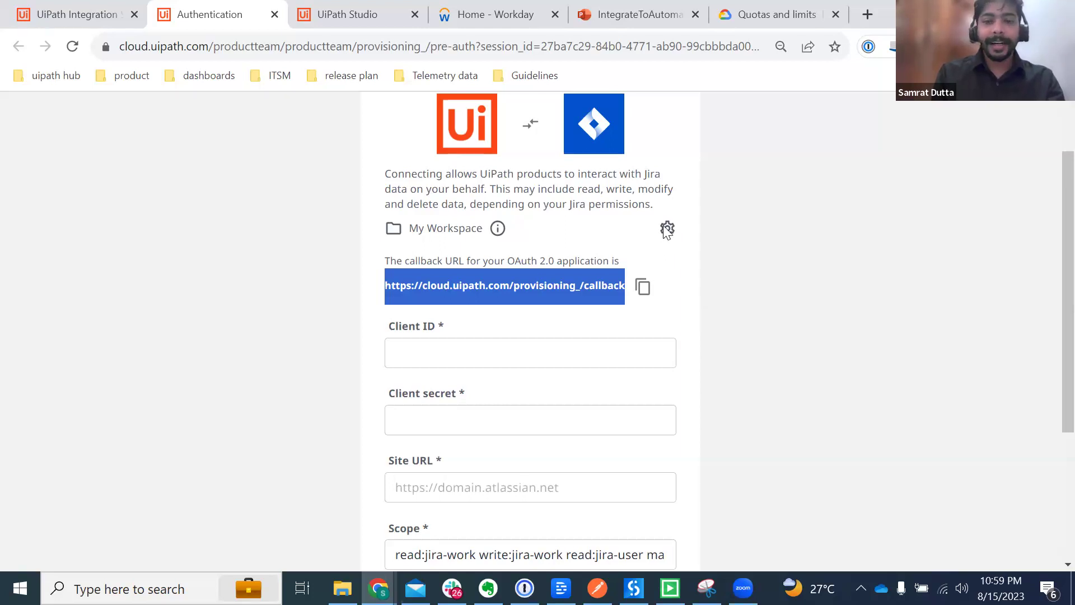
click(666, 227)
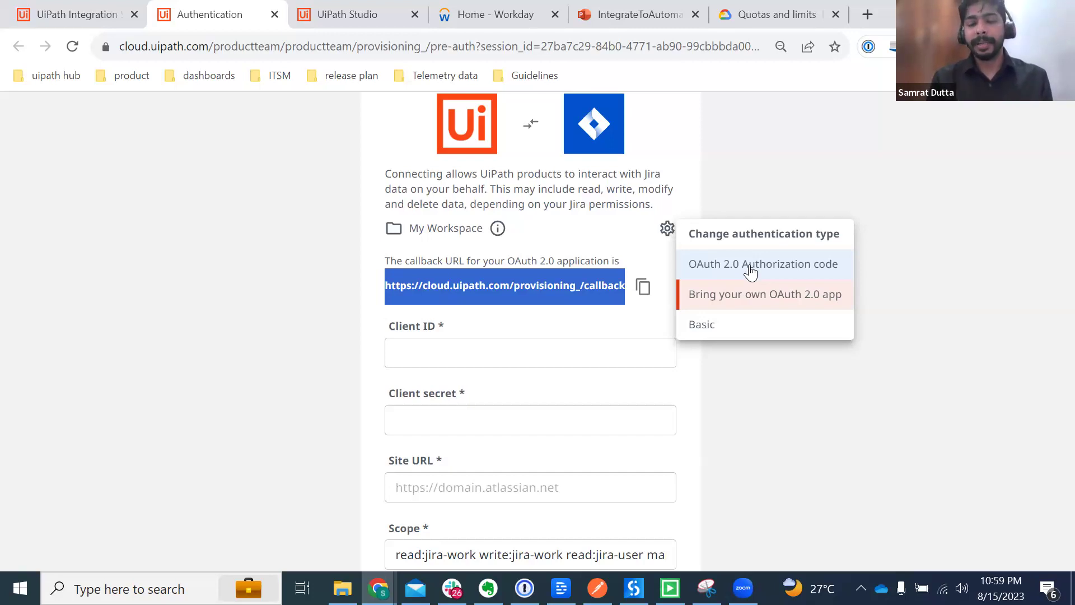
Step: Switch to Basic authentication, autofill site URL, username and API token, then close the page
click(715, 326)
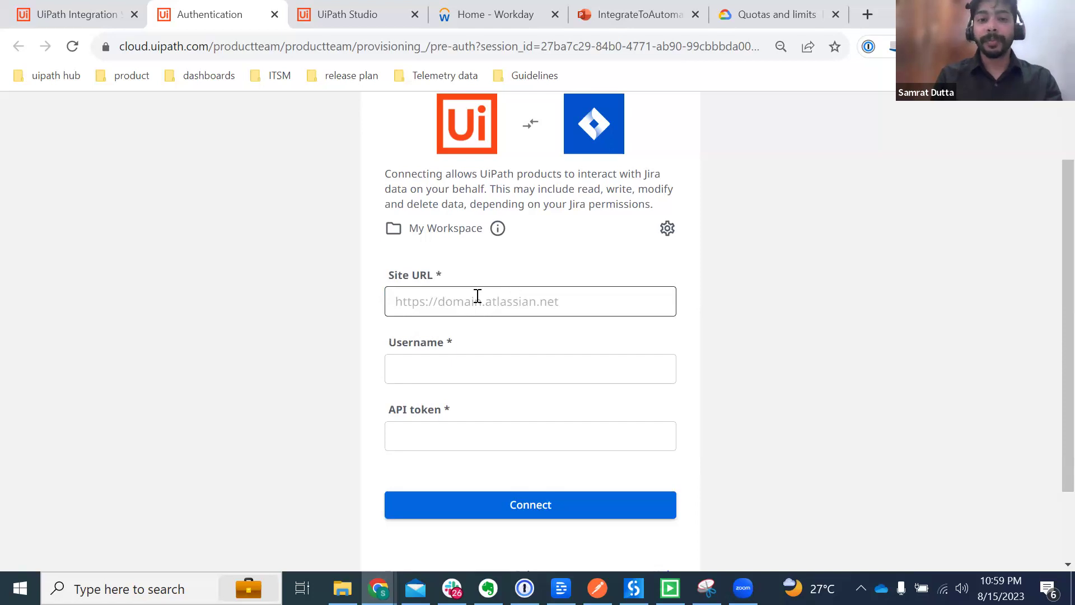
click(668, 236)
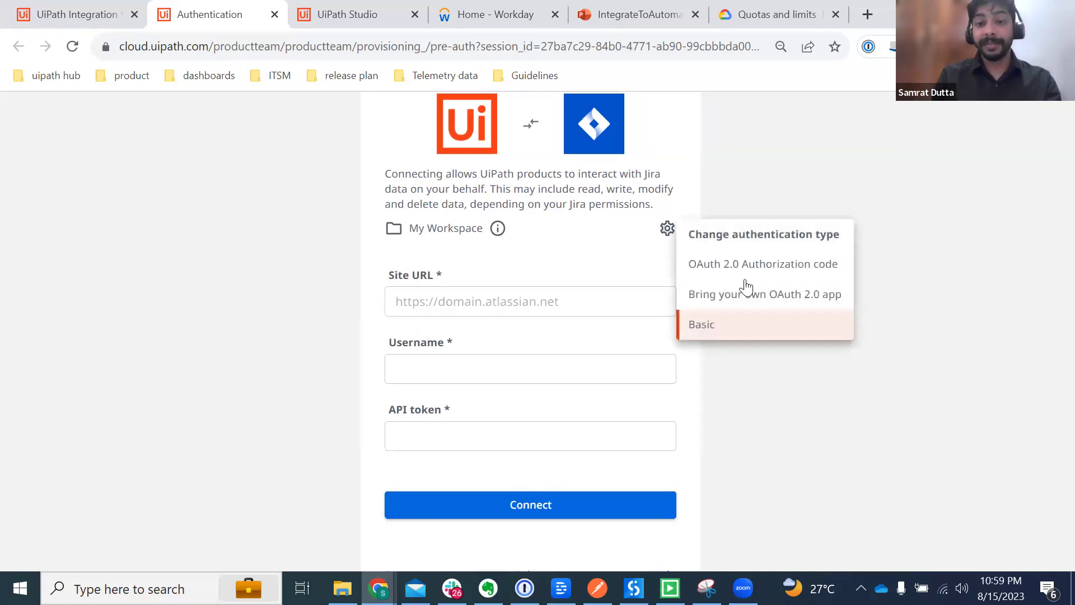
click(520, 263)
click(664, 237)
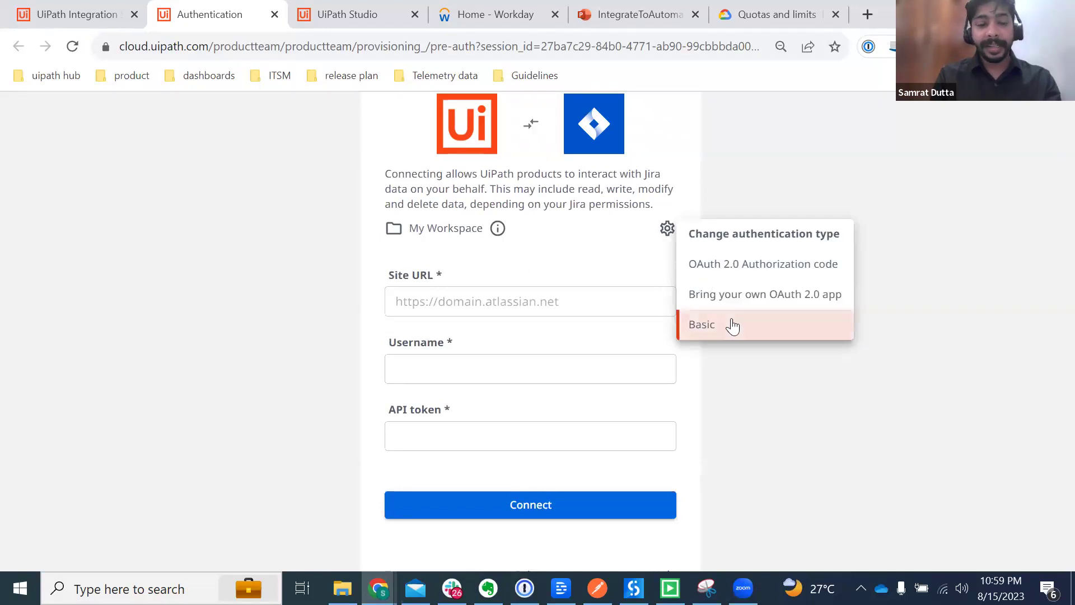
click(533, 301)
click(422, 363)
click(433, 432)
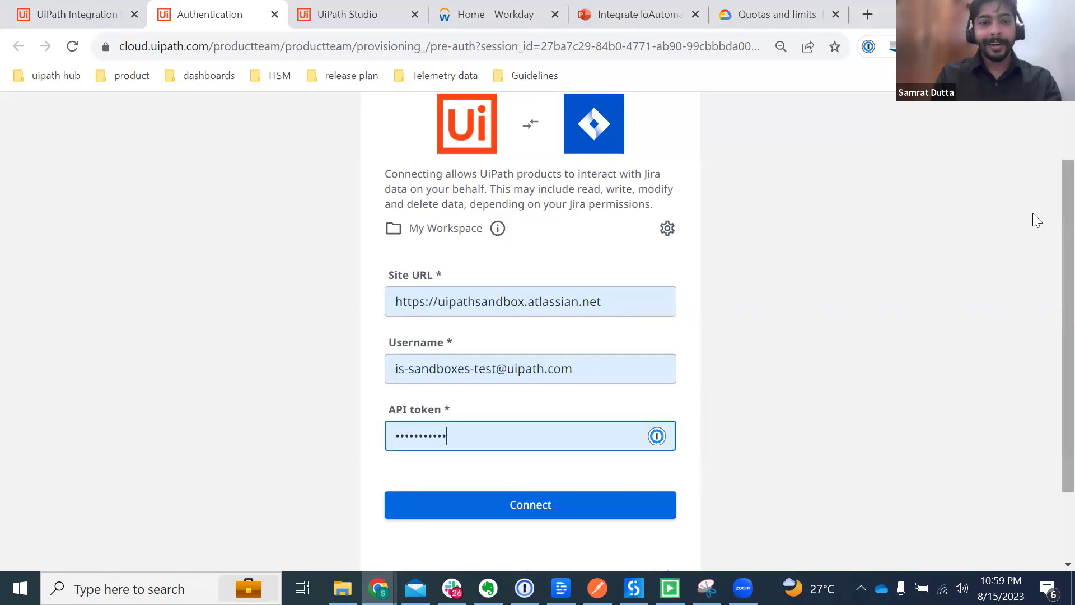
click(275, 15)
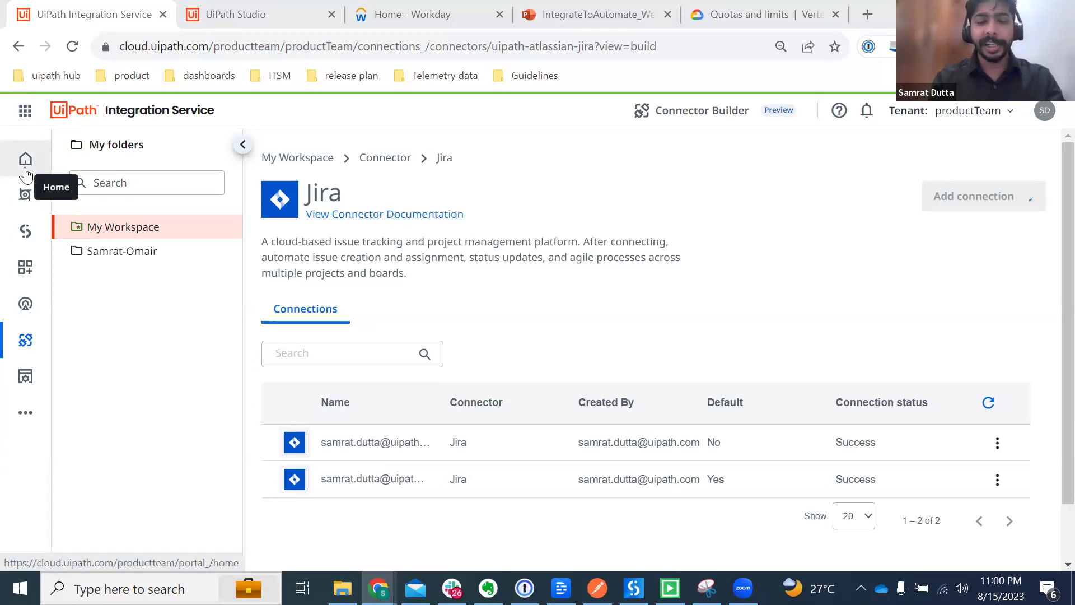
Step: Switch to UiPath Orchestrator's Home dashboard from the left sidebar
click(25, 197)
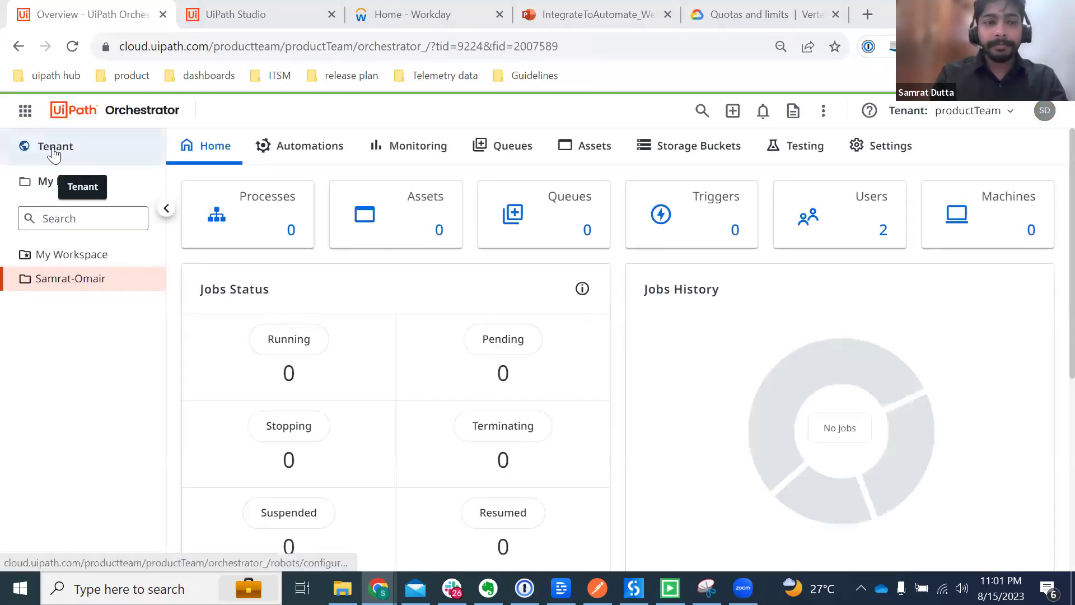
Step: Go to the tenant's Folders page, glancing at the personal workspaces list
click(81, 149)
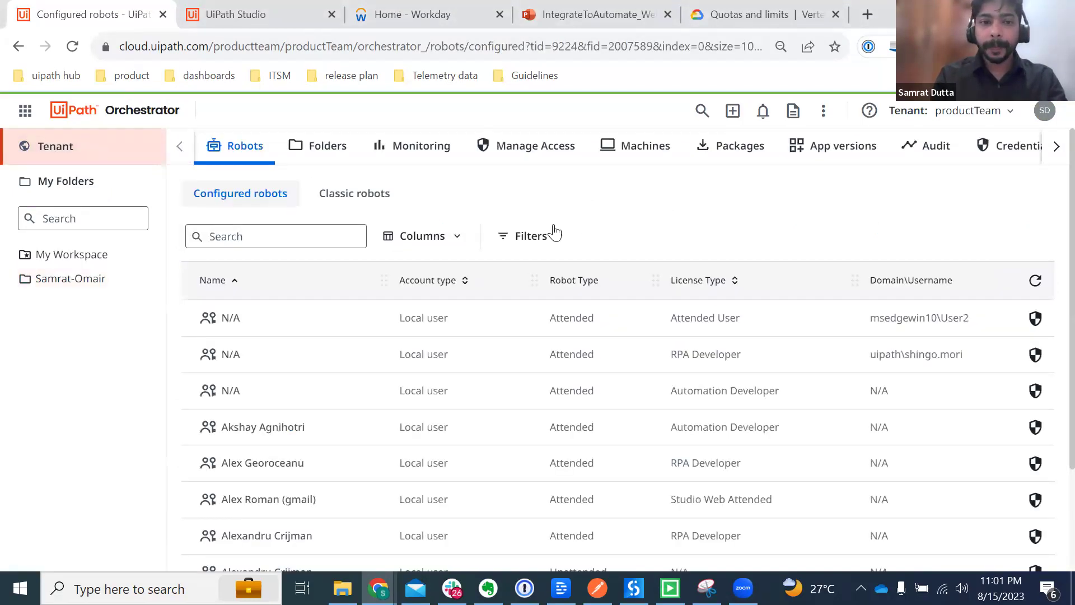
click(311, 147)
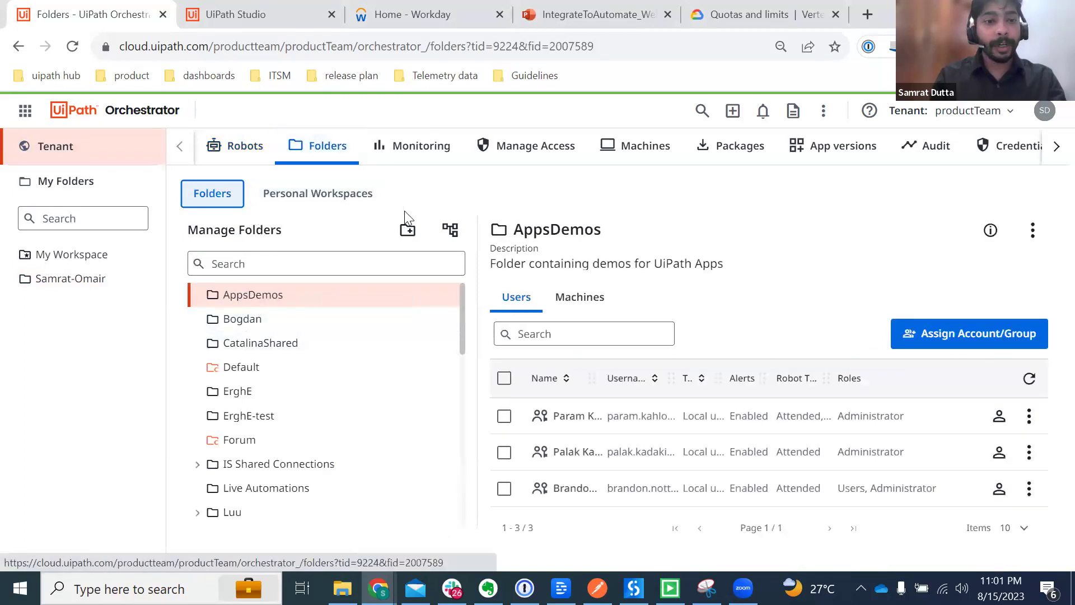
click(295, 203)
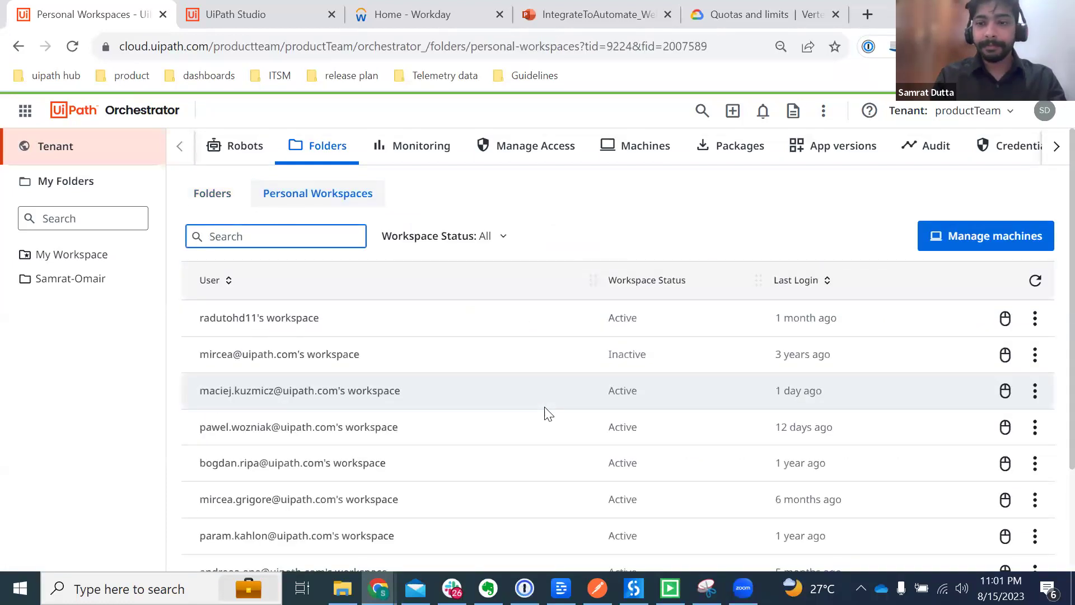
click(212, 196)
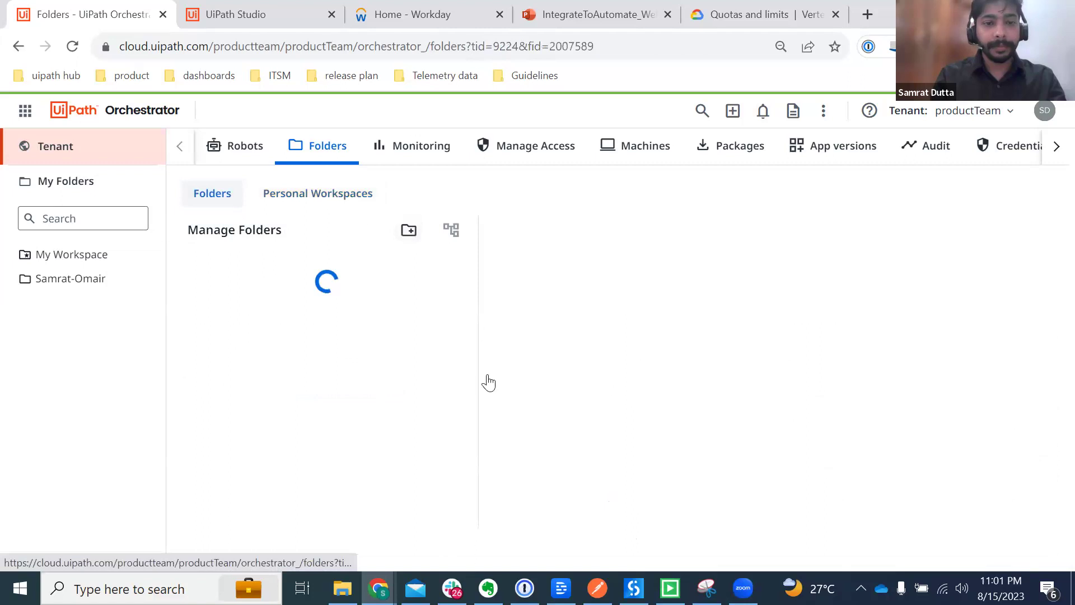
Step: Create a new Modern folder named for sharing with a colleague
click(409, 229)
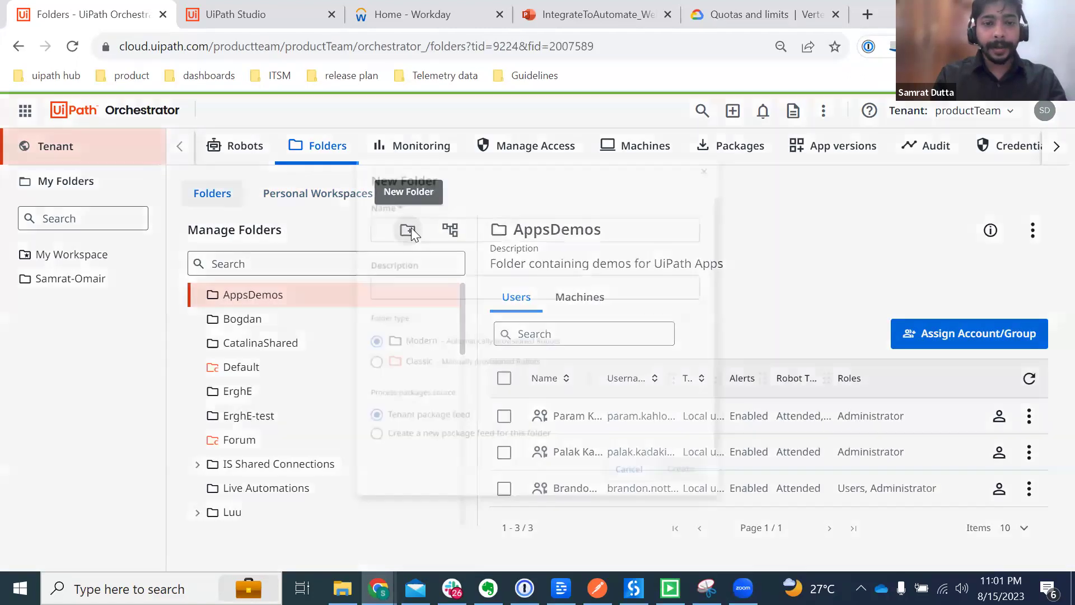
click(371, 206)
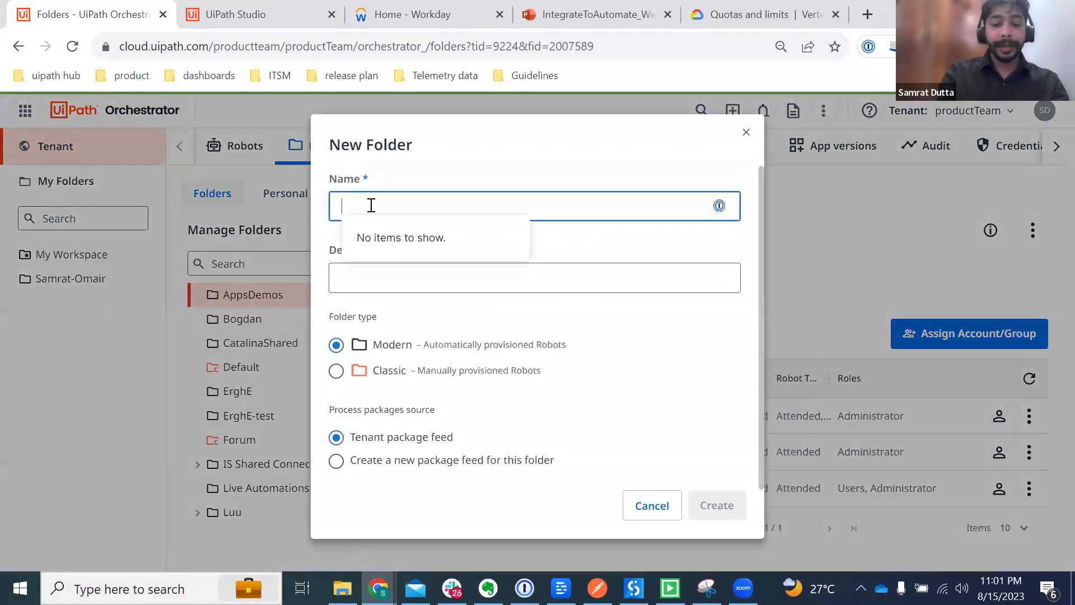
text(Share with Scott)
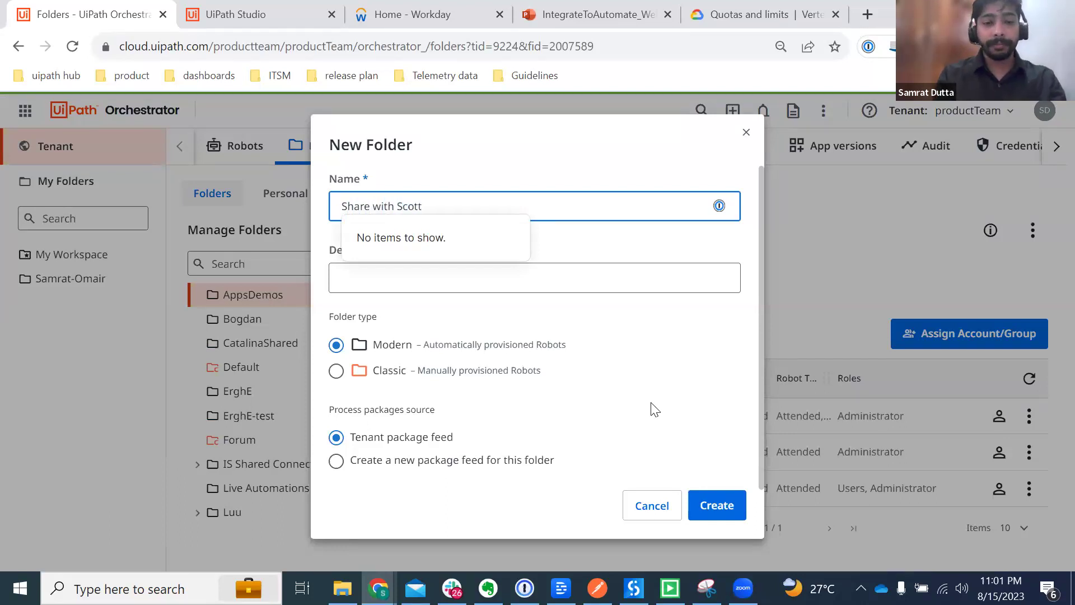
click(717, 505)
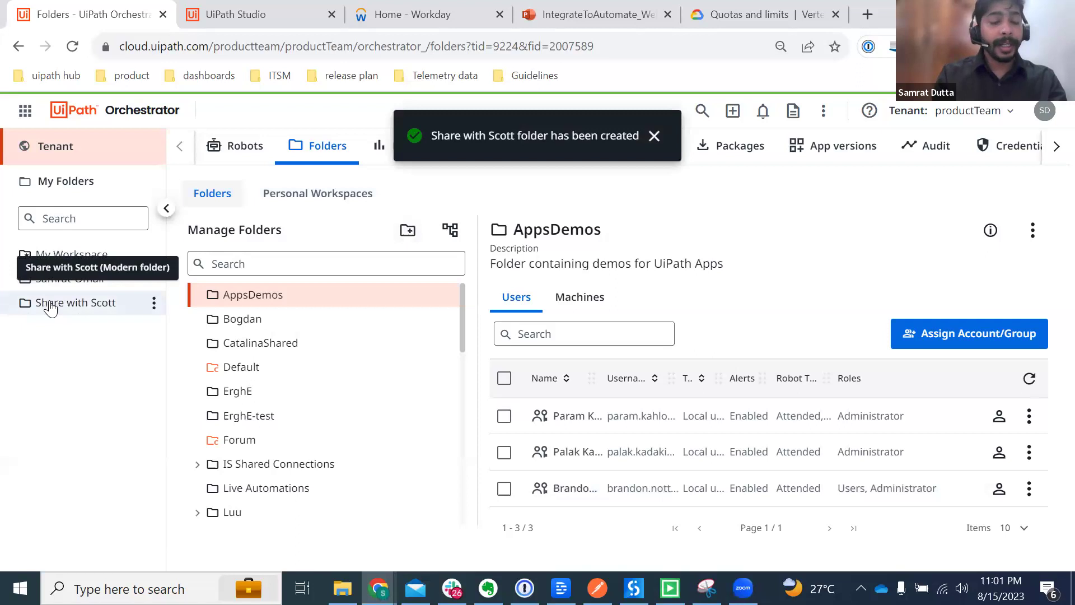
Step: Open Assign users for the shared folder and select the colleague's account
click(154, 302)
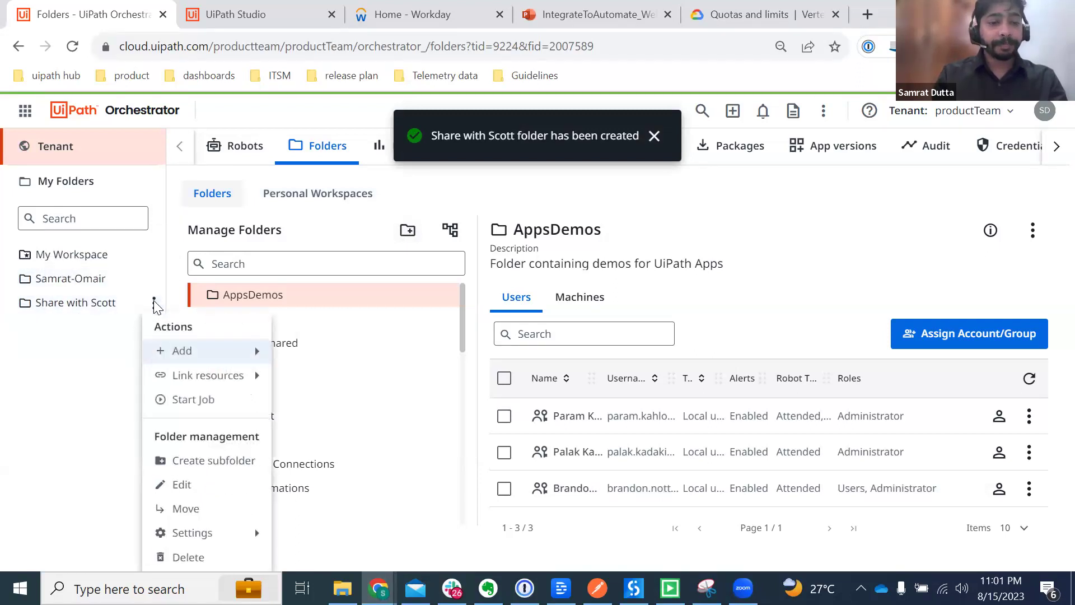
click(96, 413)
click(70, 305)
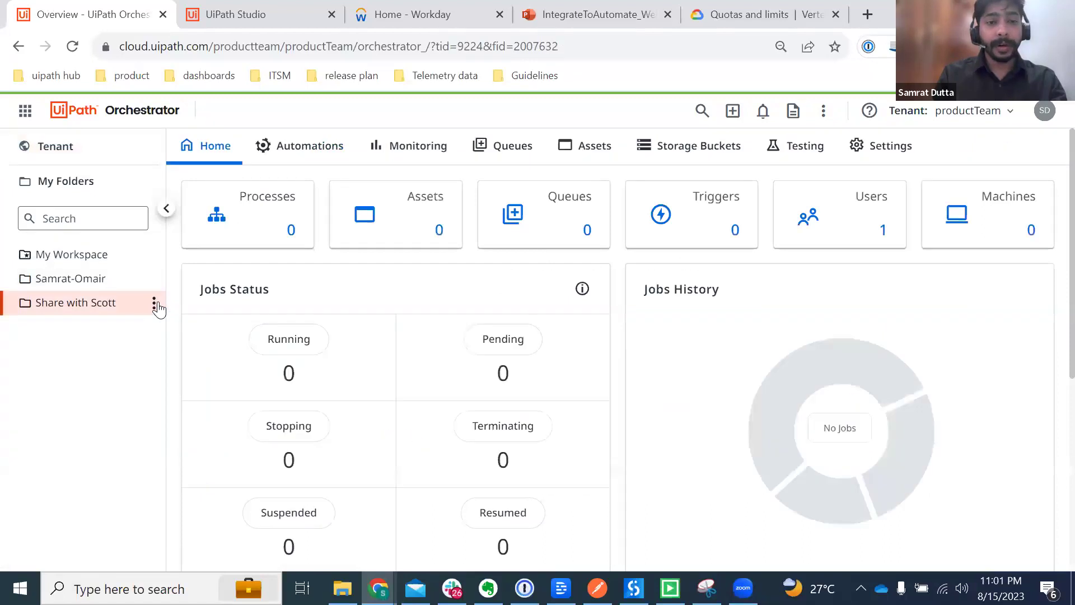
click(155, 304)
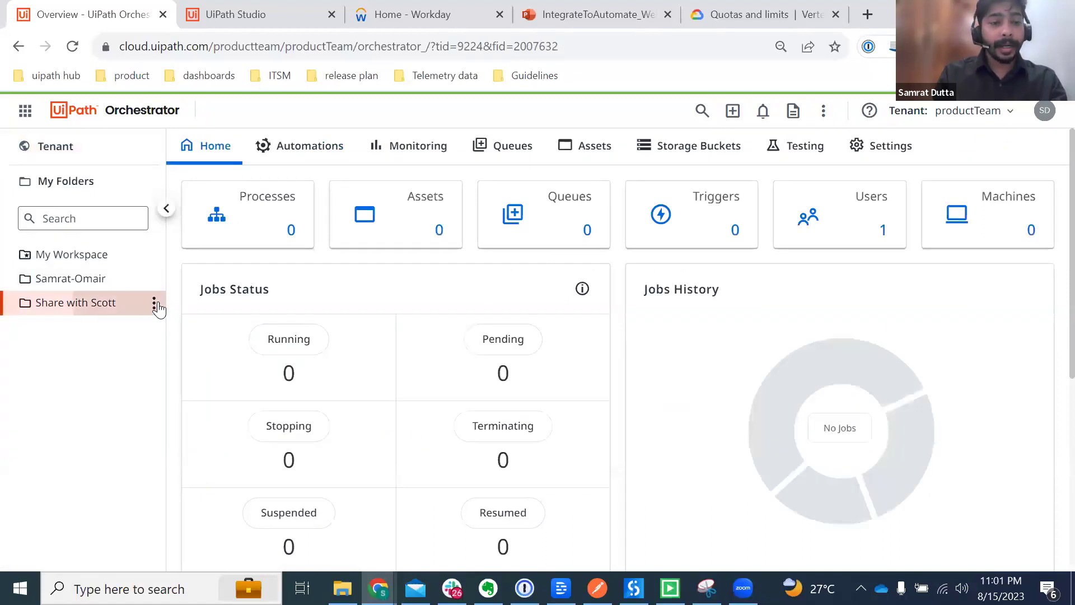
mouse_move(213, 352)
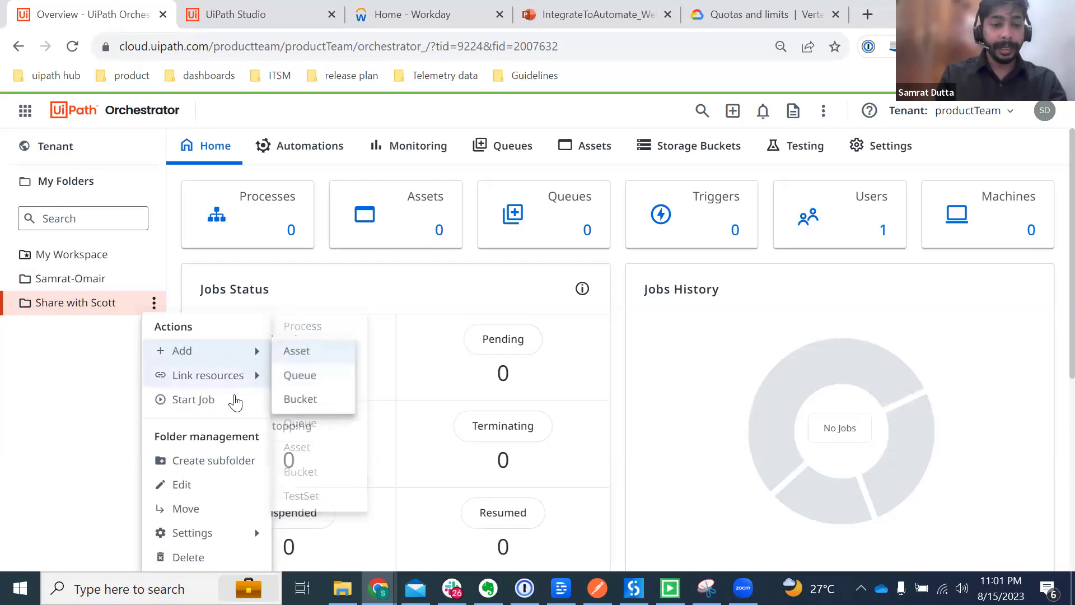
mouse_move(204, 537)
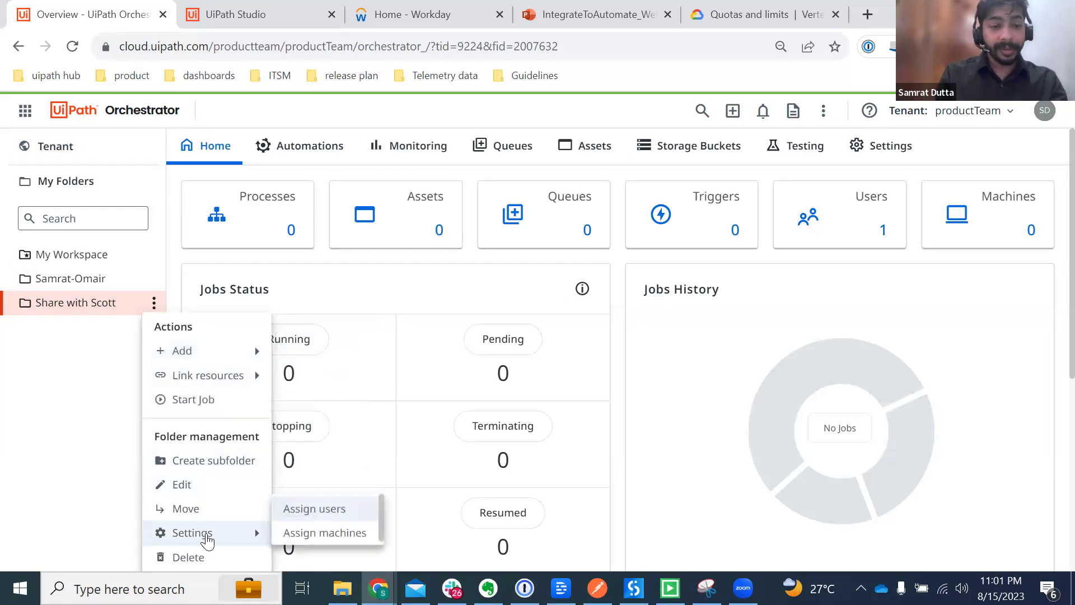
click(332, 514)
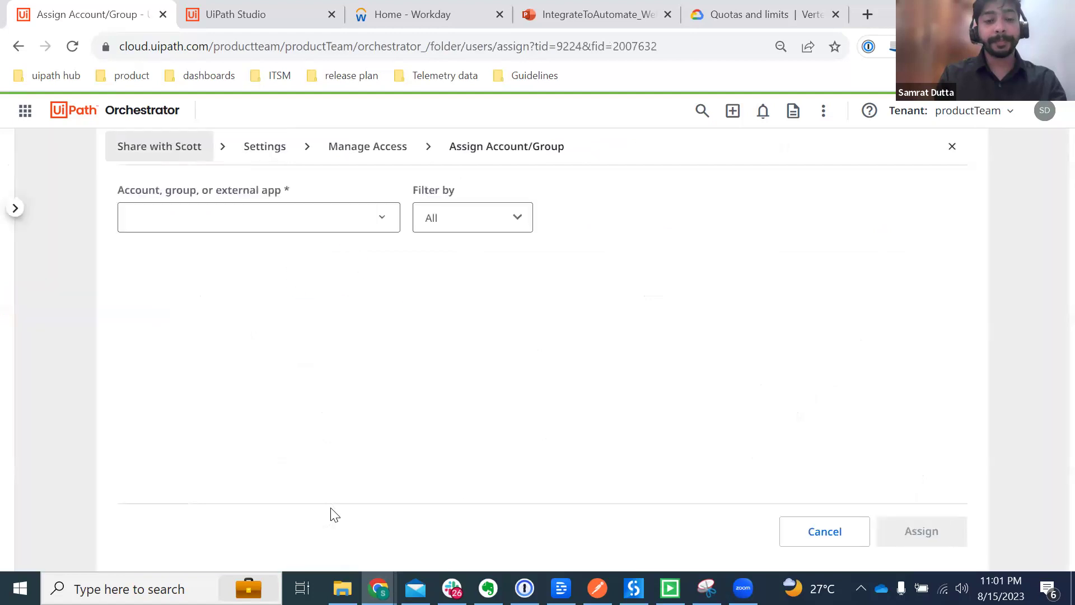
click(182, 226)
text(S)
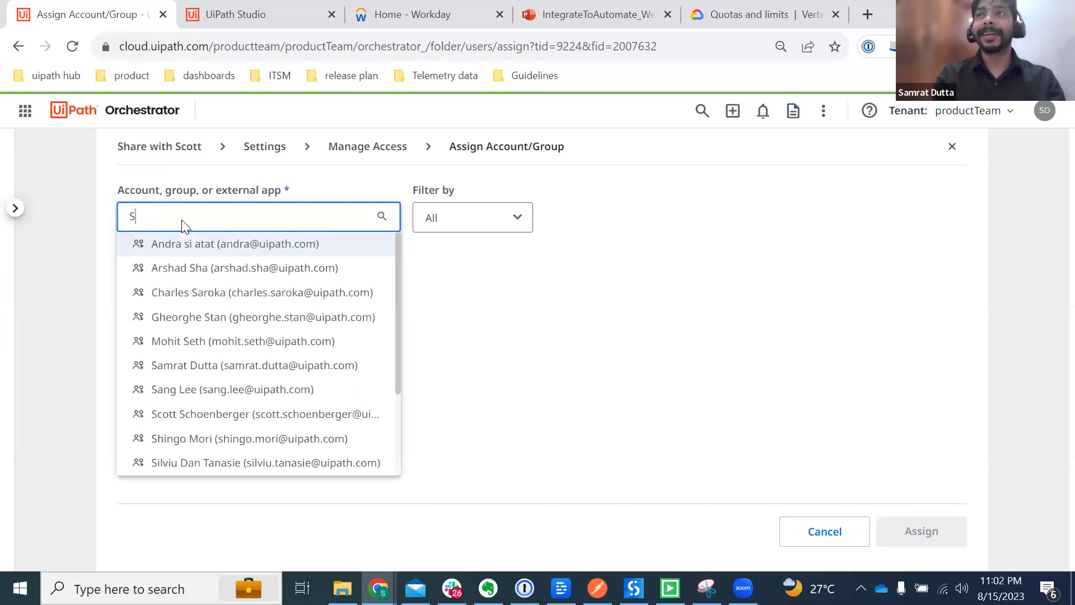
text(cott)
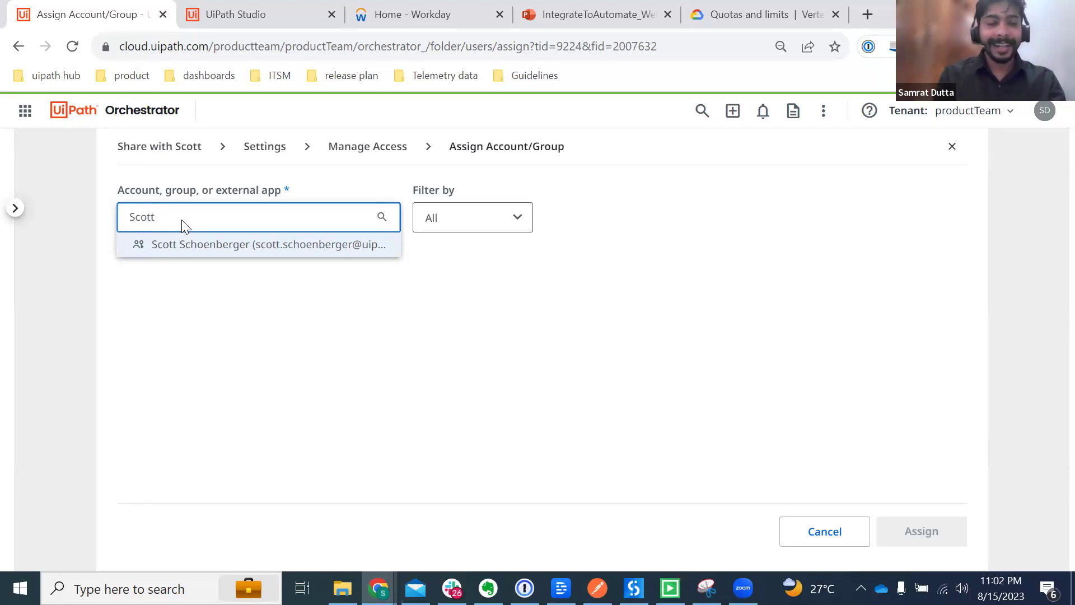
click(225, 247)
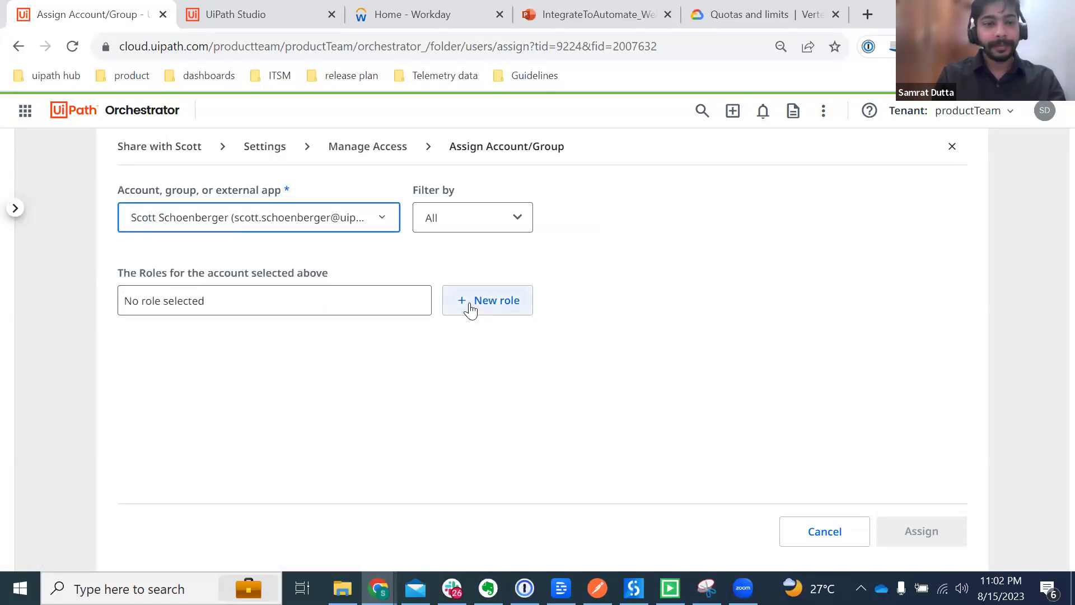
Step: Create a new role for the colleague with full Connections and Environments permissions, then assign it
click(471, 308)
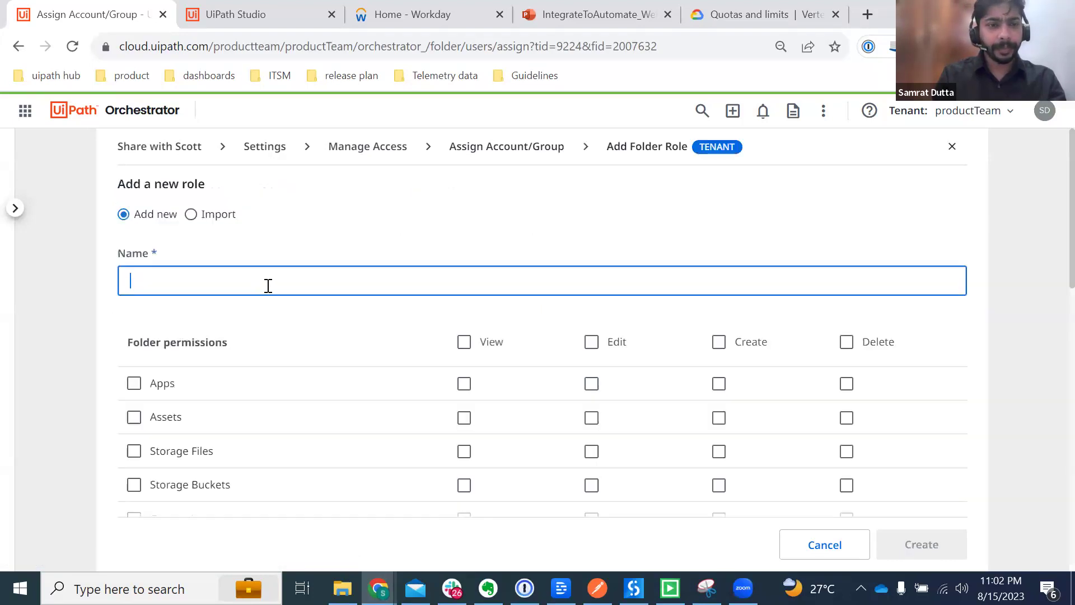
text(Scott)
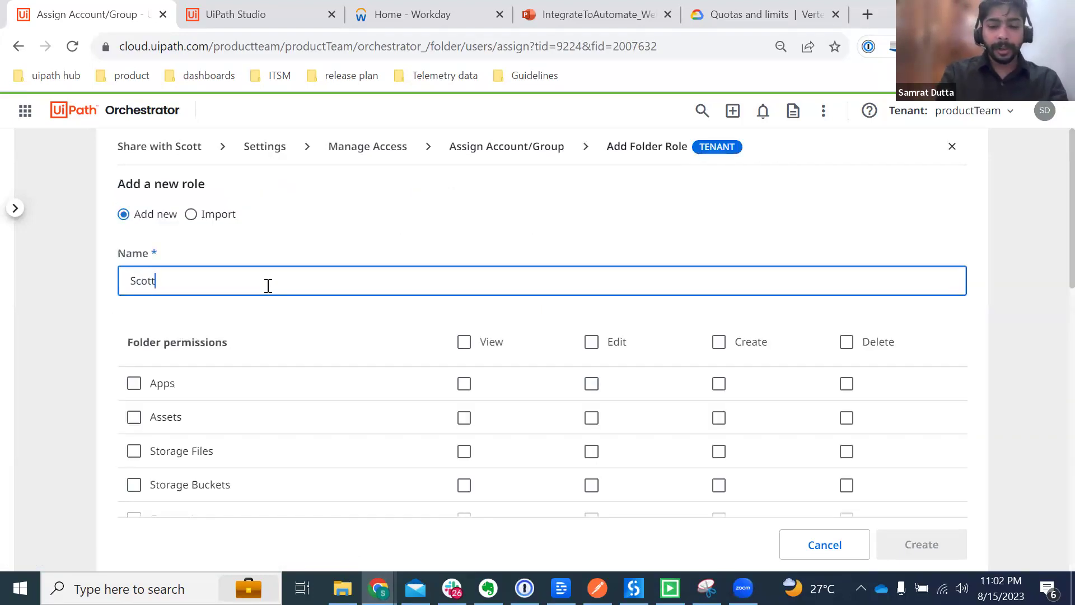
text('s role)
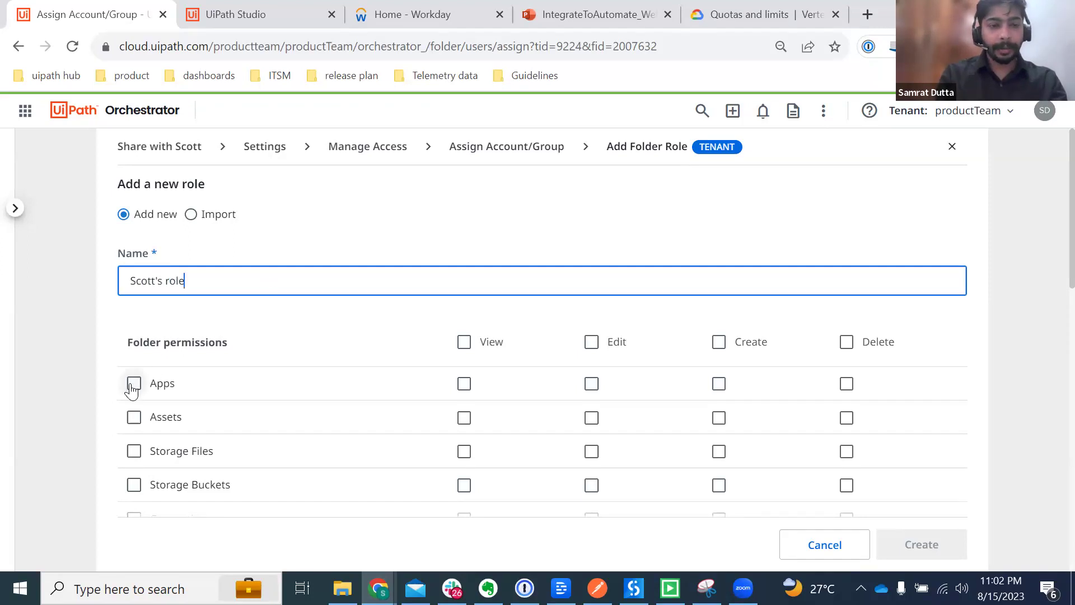
scroll(133, 385, down, 3)
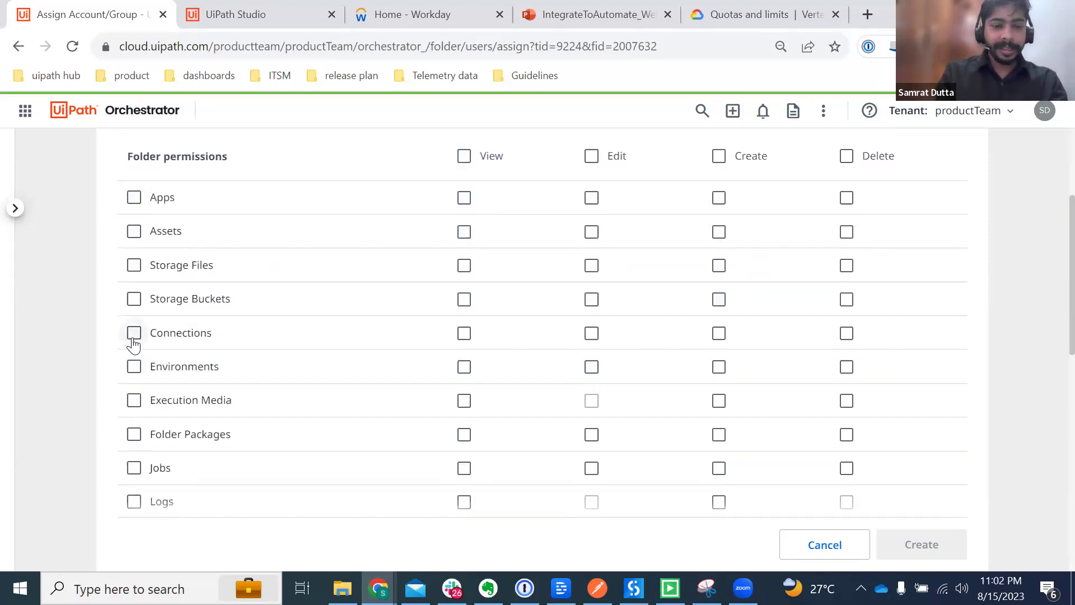
click(134, 334)
click(134, 368)
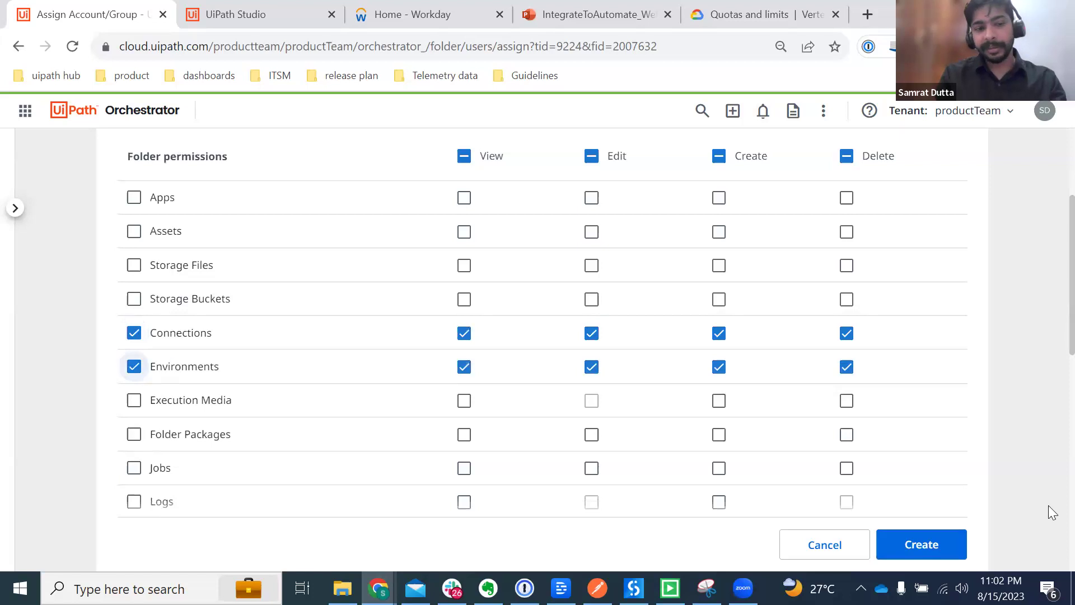
click(938, 542)
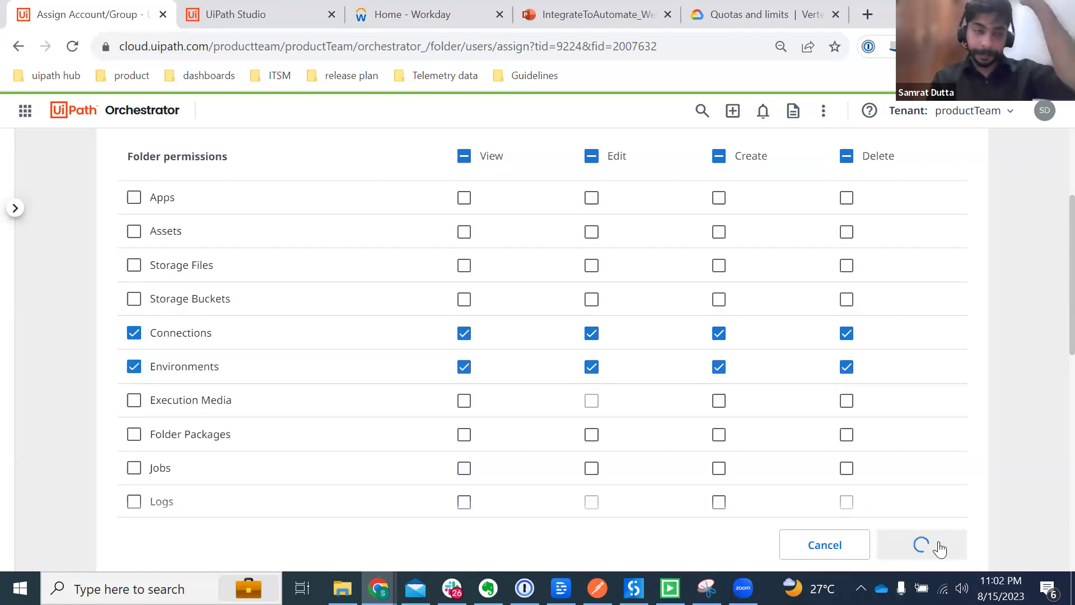
click(939, 546)
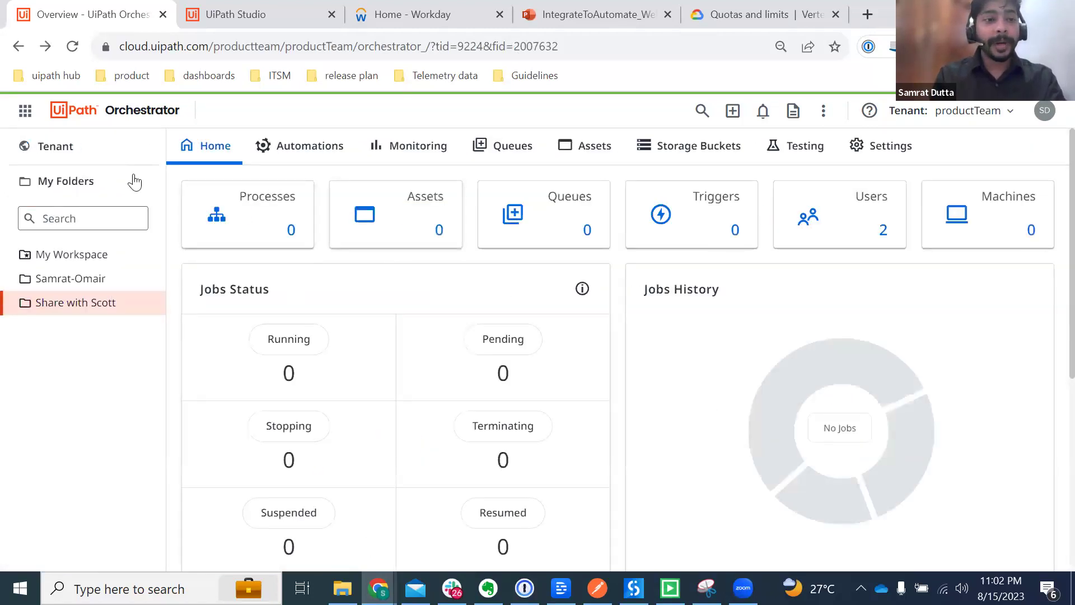
Step: Confirm in Integration Service that the shared folder has no connections yet, then return to Studio
click(24, 111)
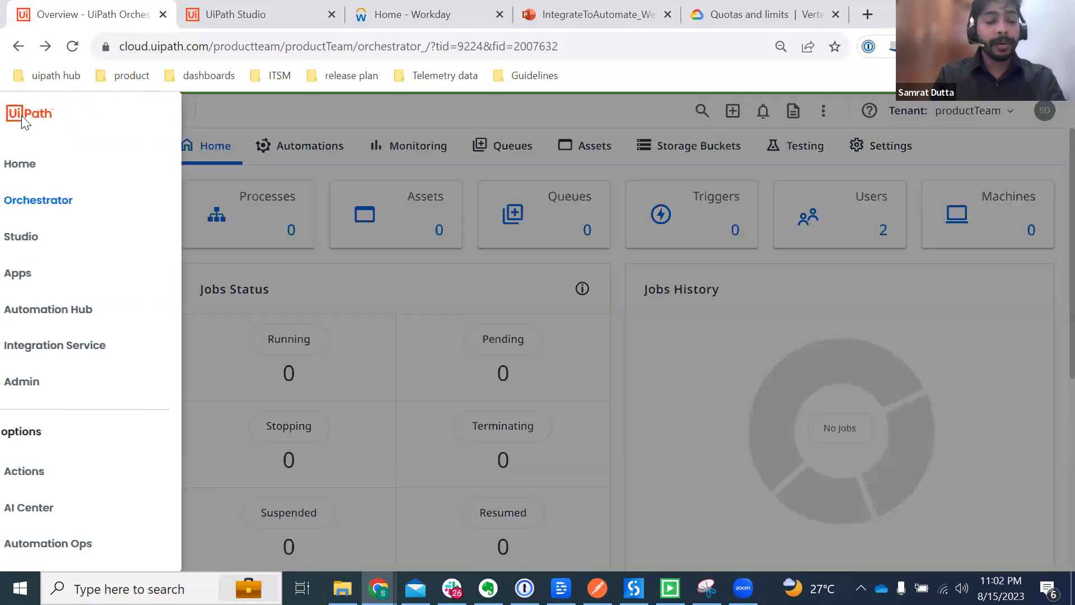
click(39, 359)
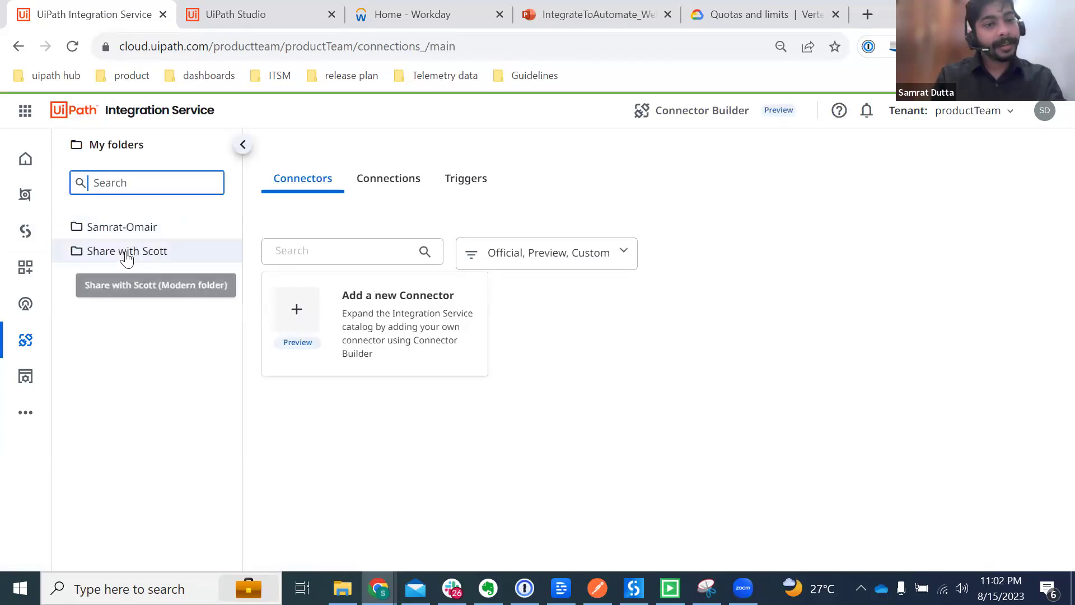
click(126, 253)
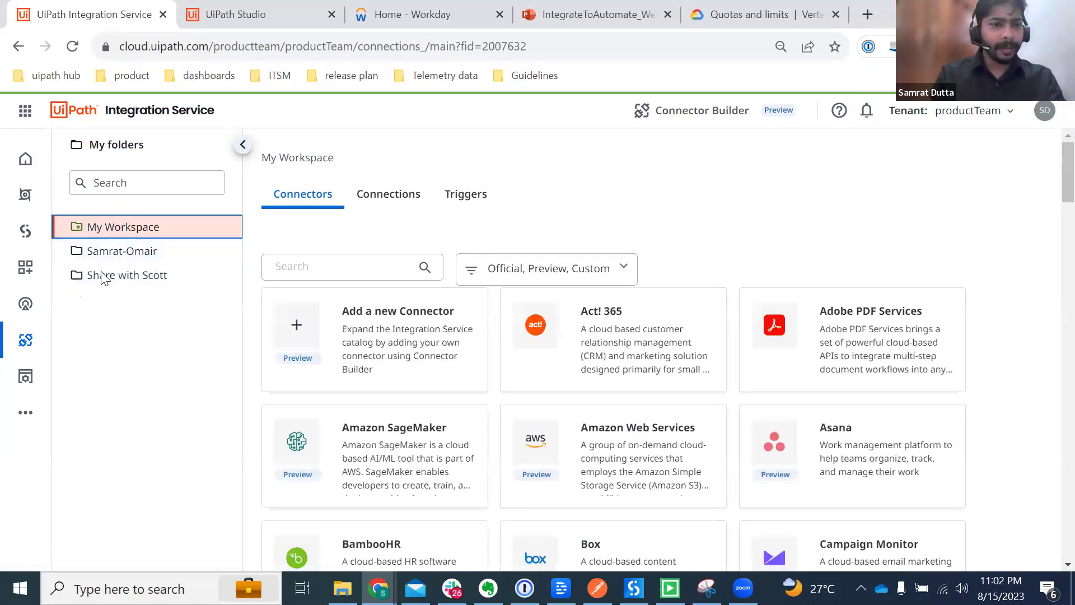
click(117, 277)
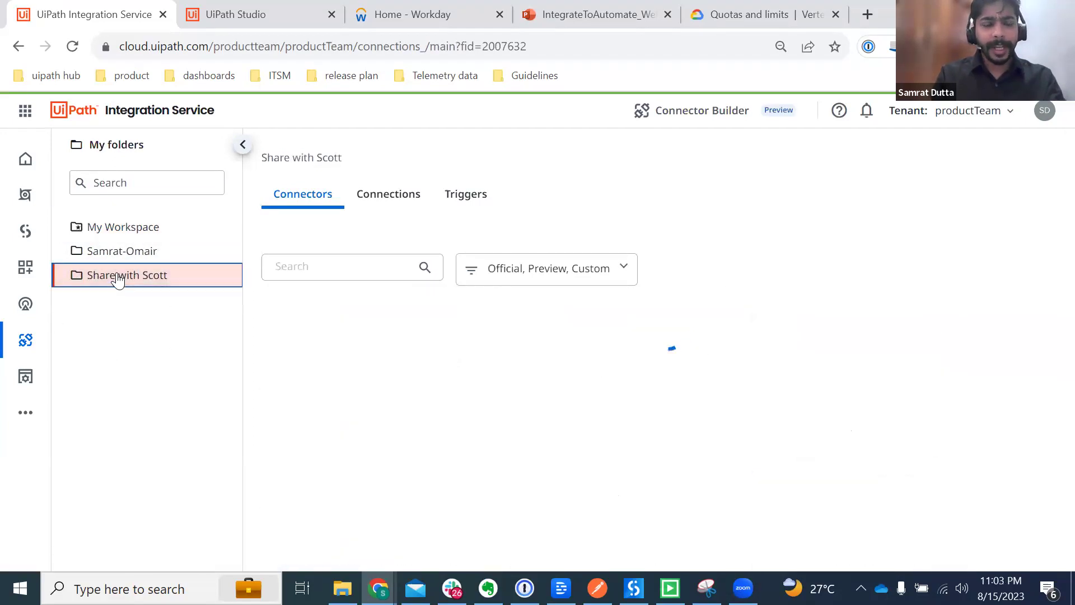
click(387, 206)
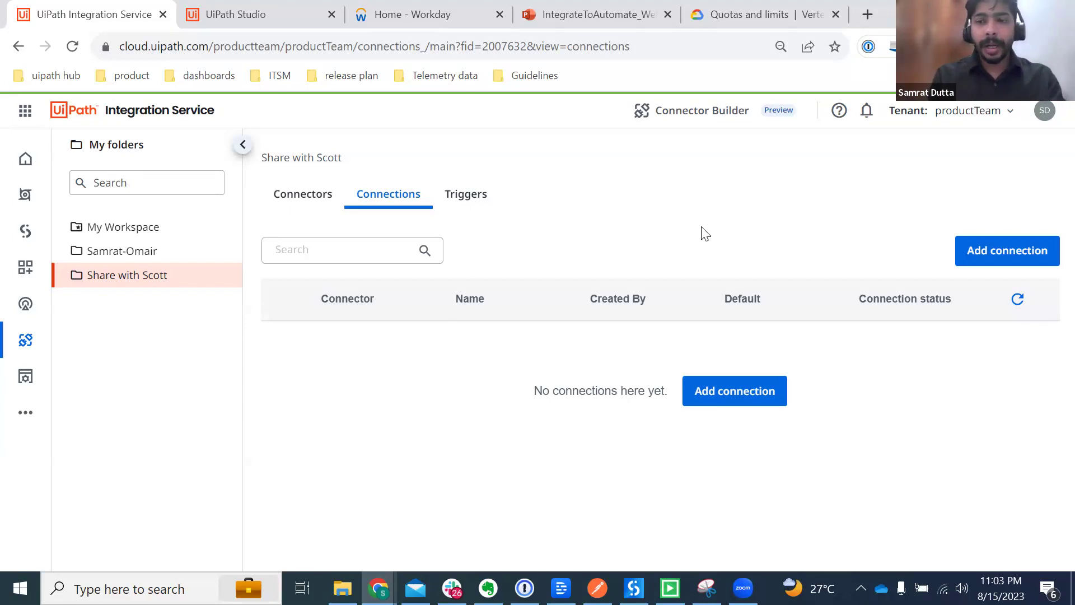
click(23, 235)
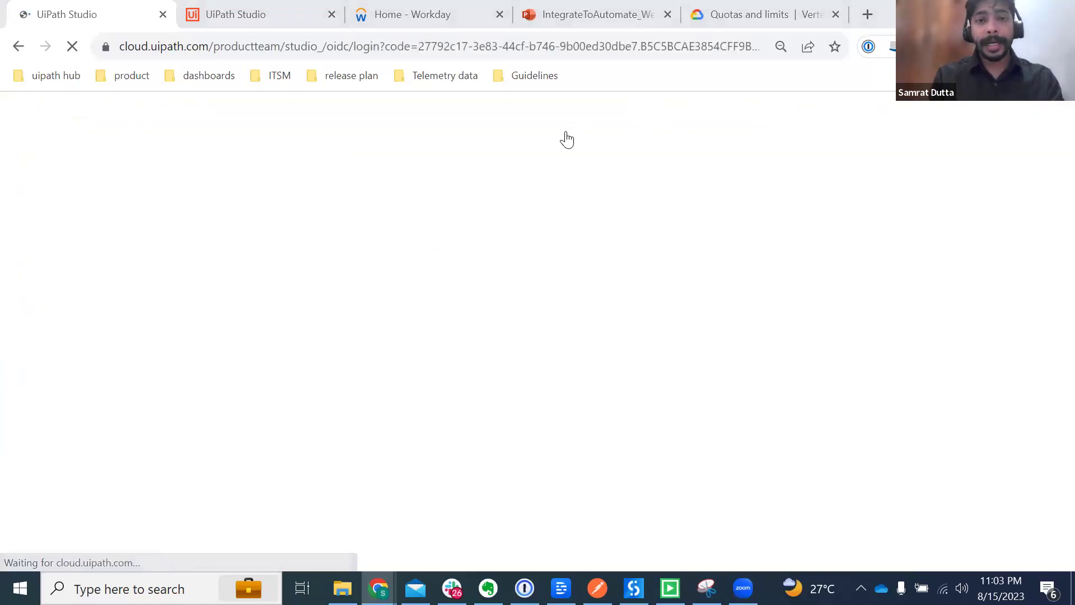
Step: Show the HR process overview slide in the IntegrateToAutomate presentation, then go back to Studio
click(577, 14)
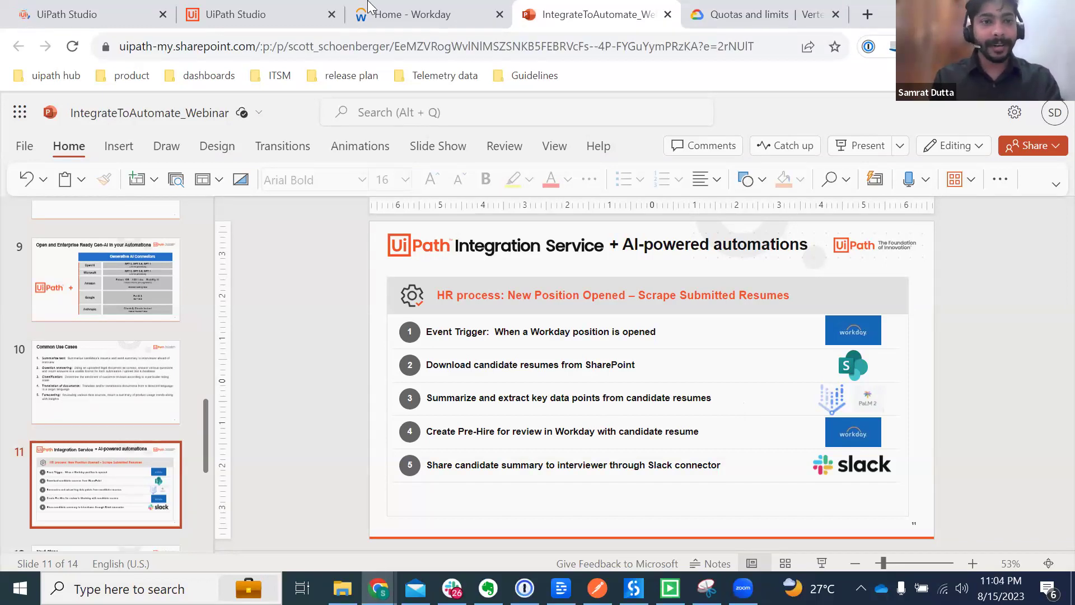
click(93, 16)
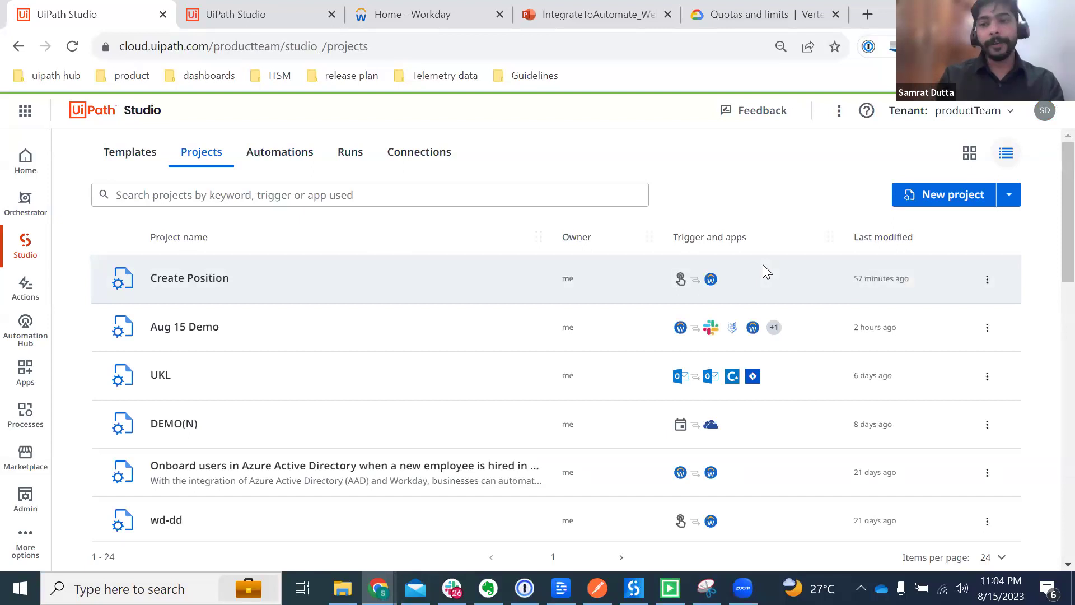
Step: Create a project named Demo_GenAI, keeping the default Manually start option
click(930, 210)
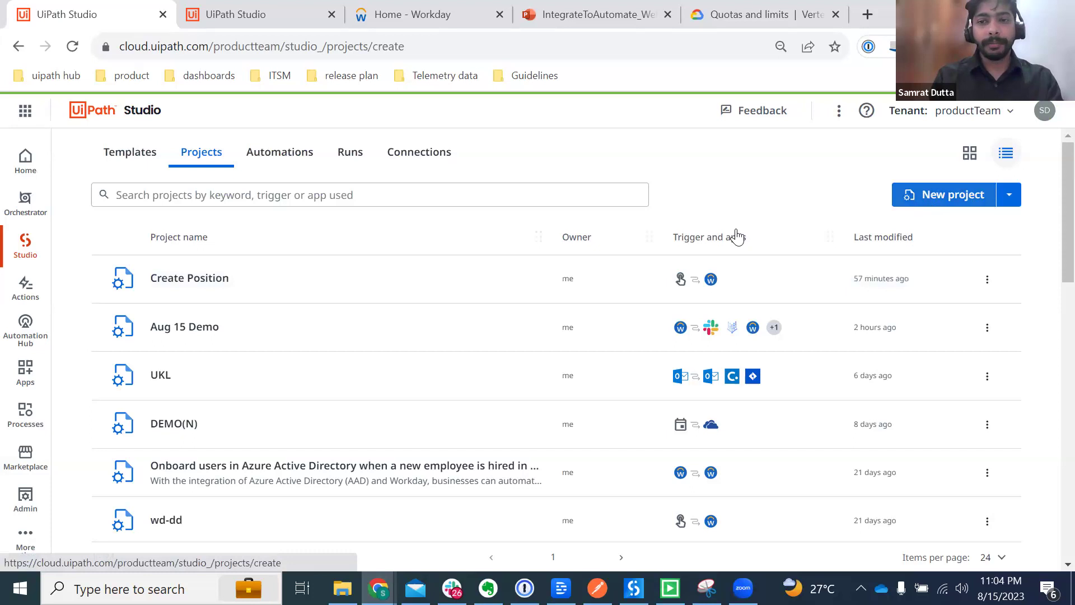
click(929, 201)
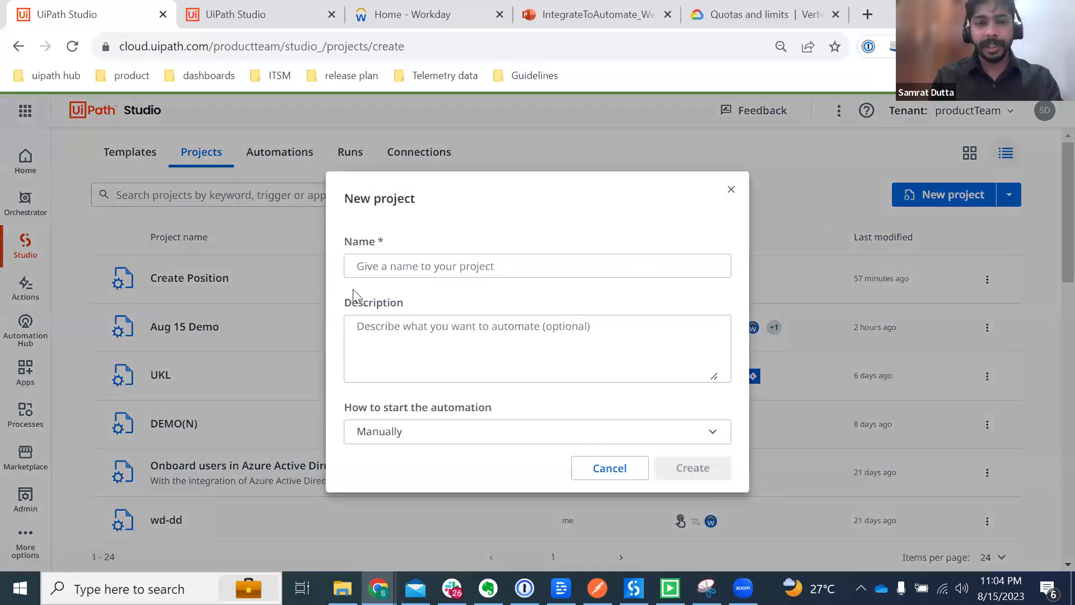
text(Demo)
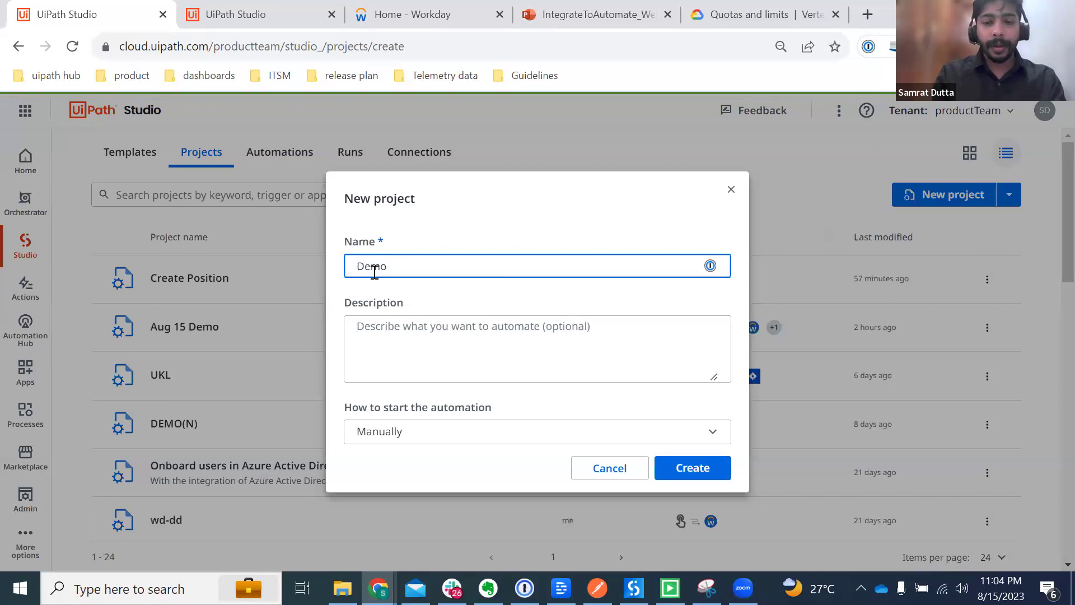
click(438, 341)
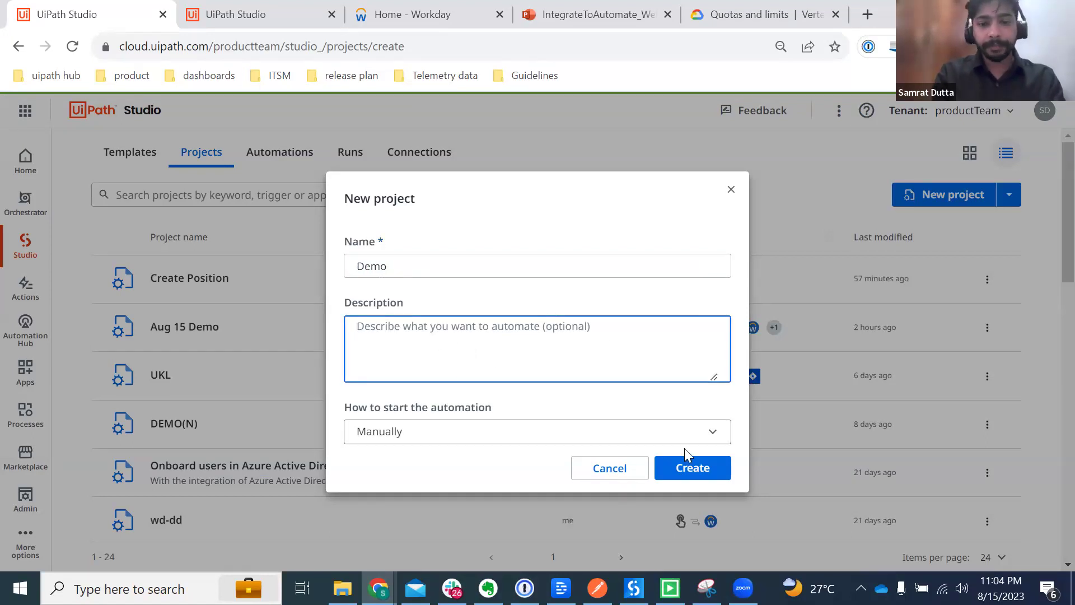
click(627, 267)
text(_A)
key(BackSpace)
text(GenAI)
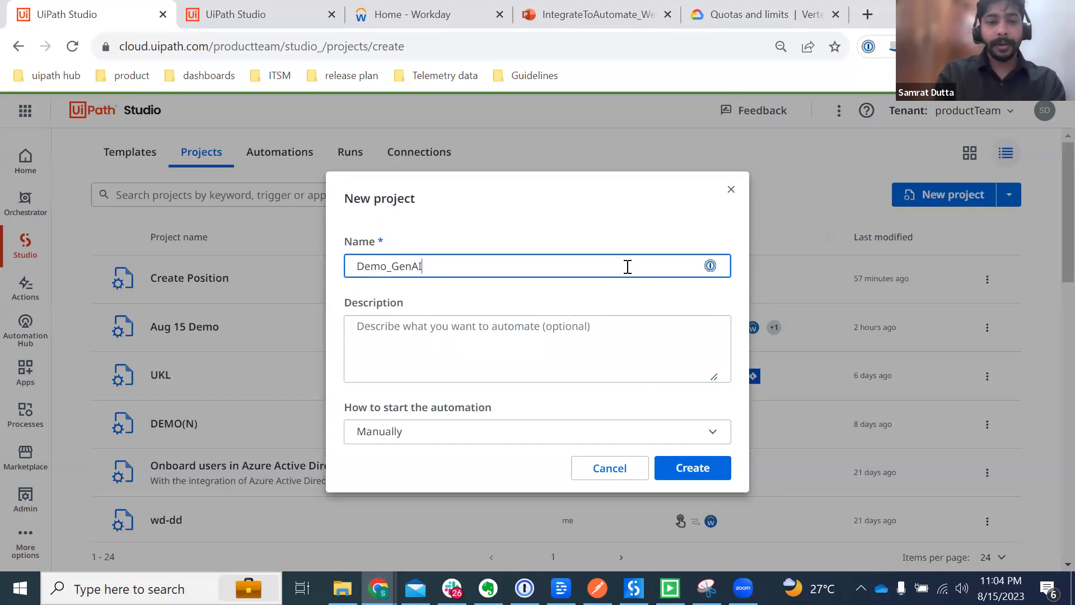
click(684, 467)
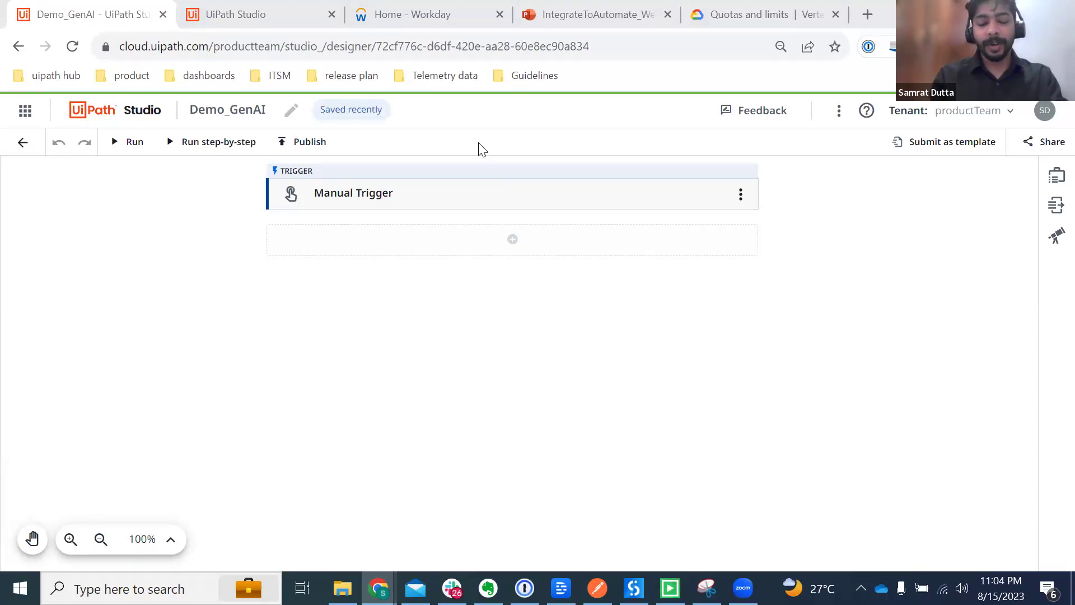
Step: Replace the manual trigger with a Workday: Event Trigger and expand its settings
click(741, 196)
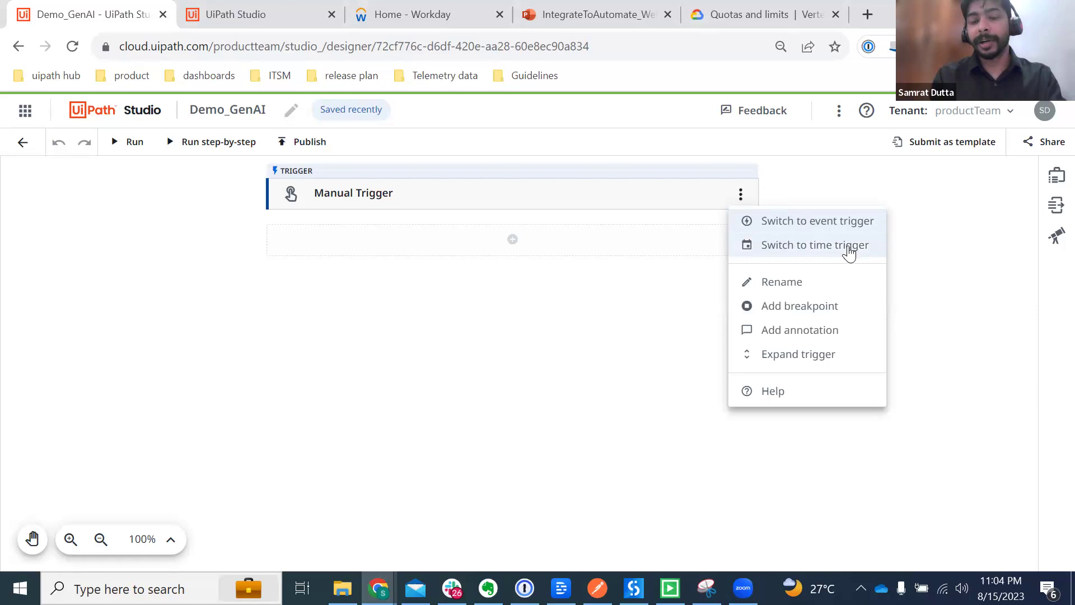
click(790, 222)
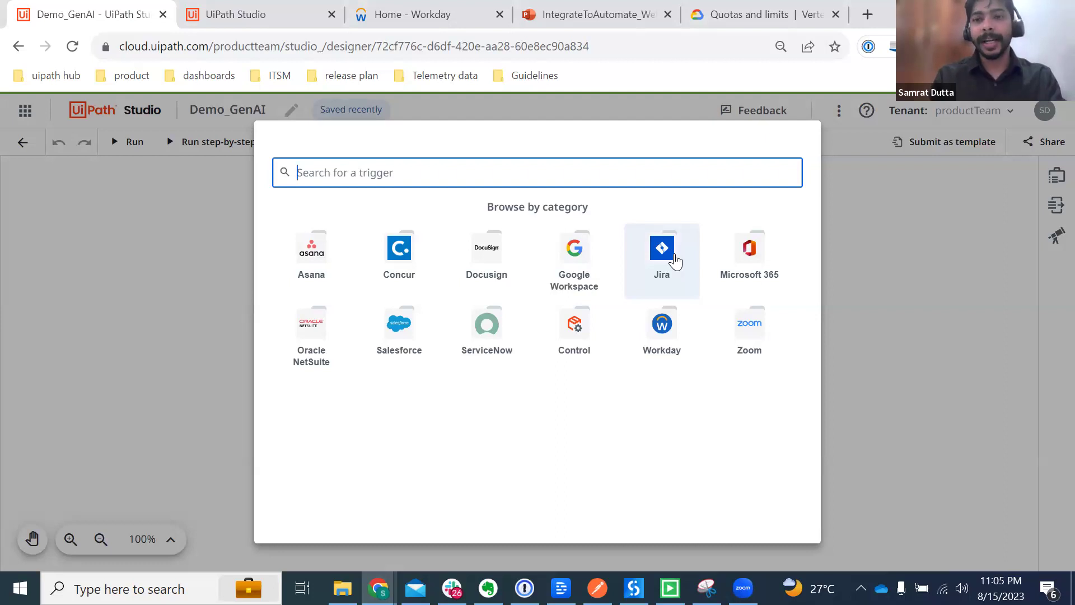
click(662, 328)
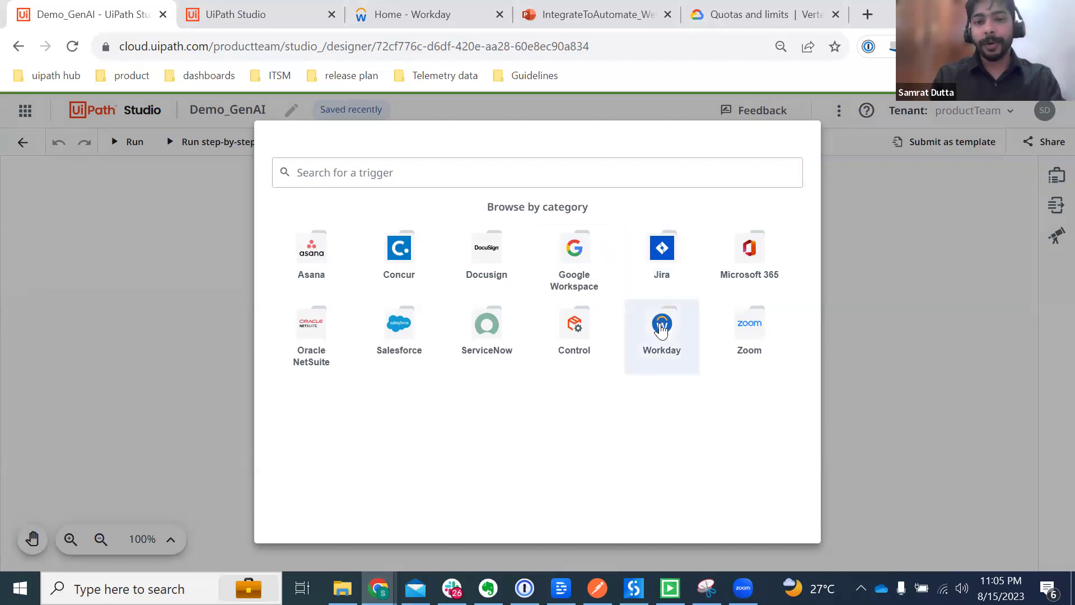
click(372, 241)
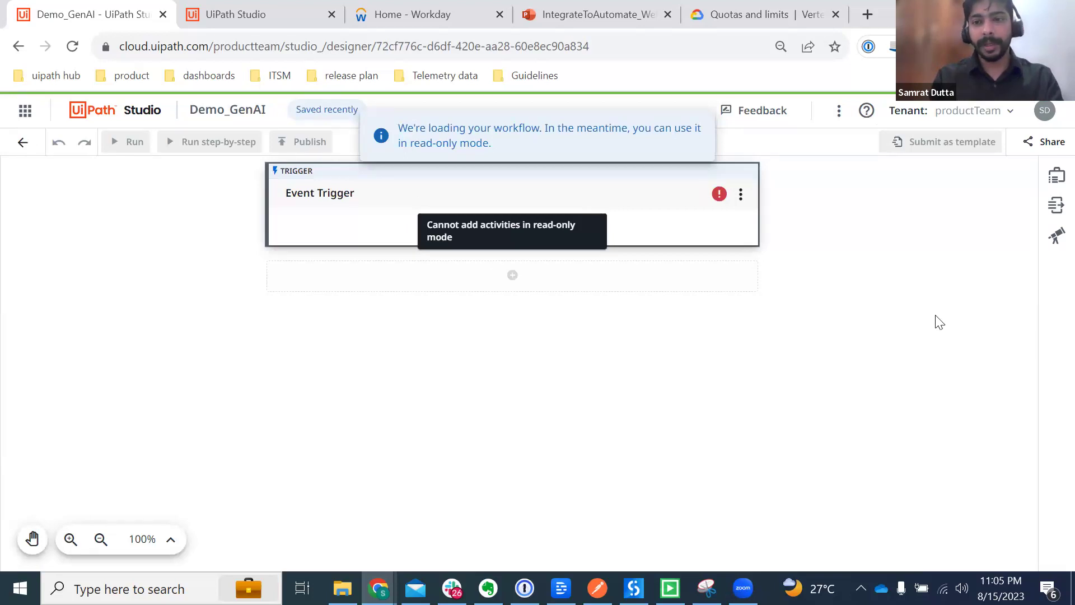
click(424, 208)
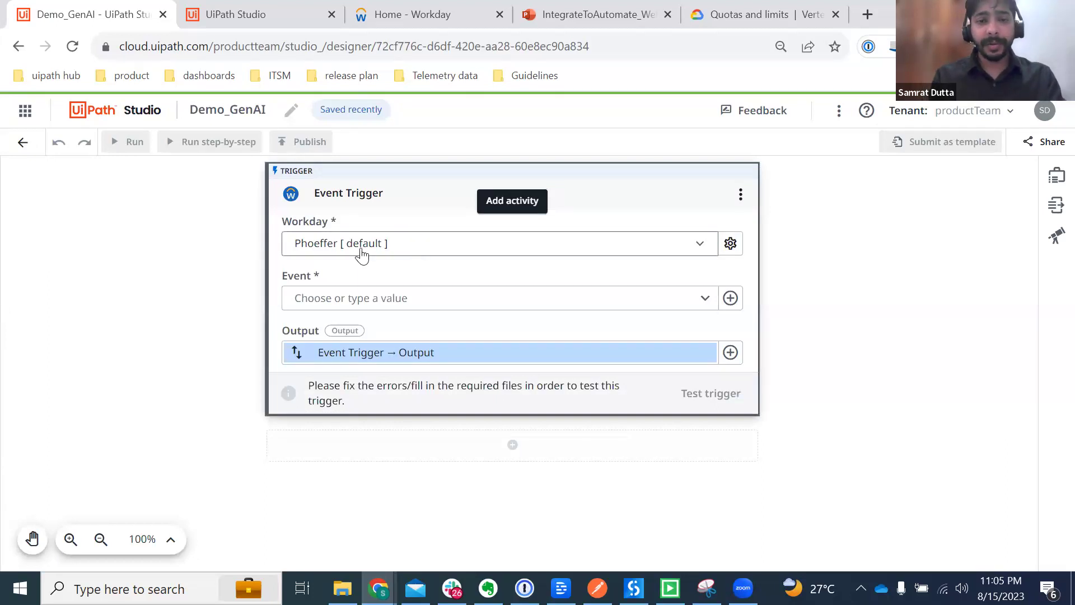
Step: Start a new Workday connection and fill its Hostname and Tenant from the saved 1Password entry
click(730, 247)
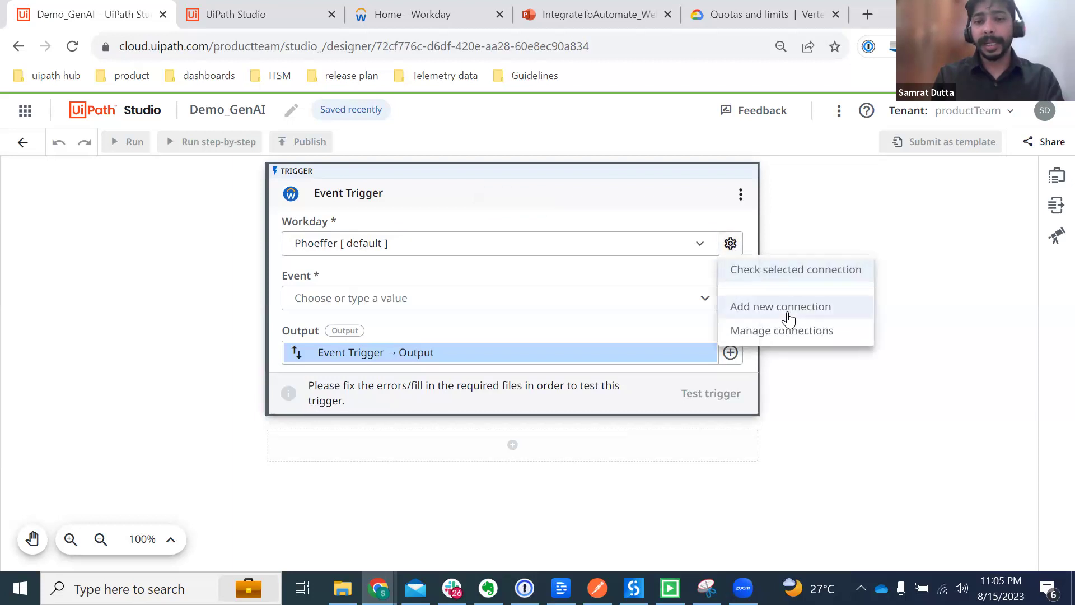
click(761, 308)
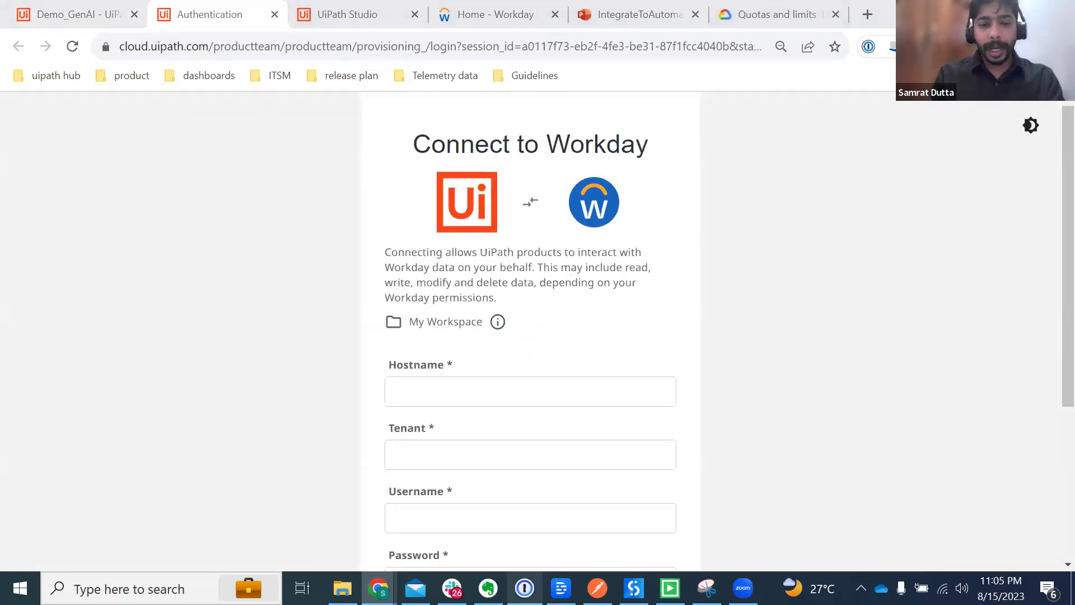
click(524, 587)
scroll(881, 340, down, 3)
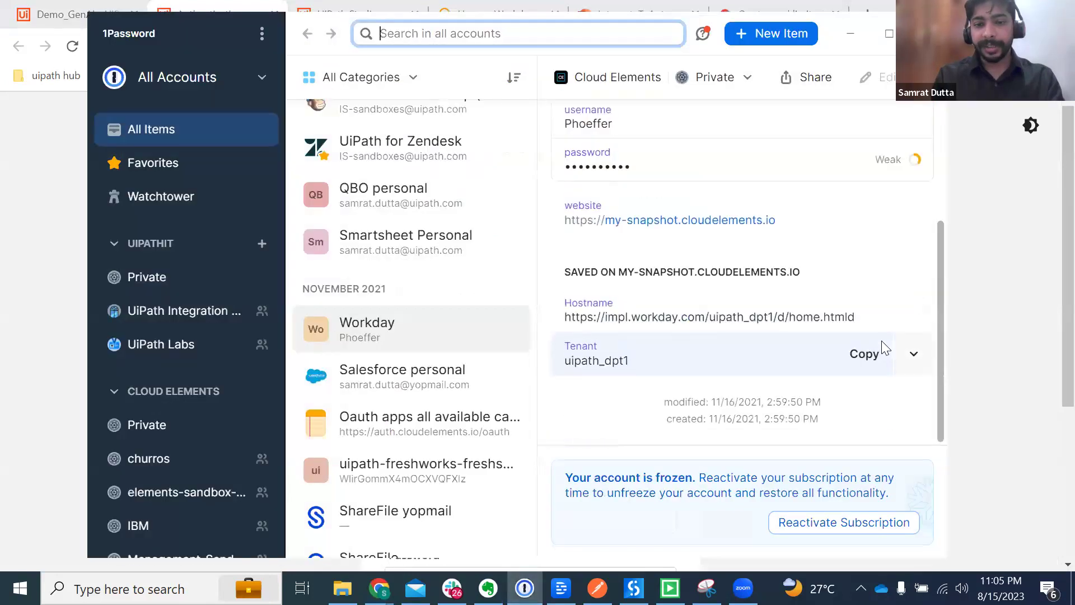
click(865, 311)
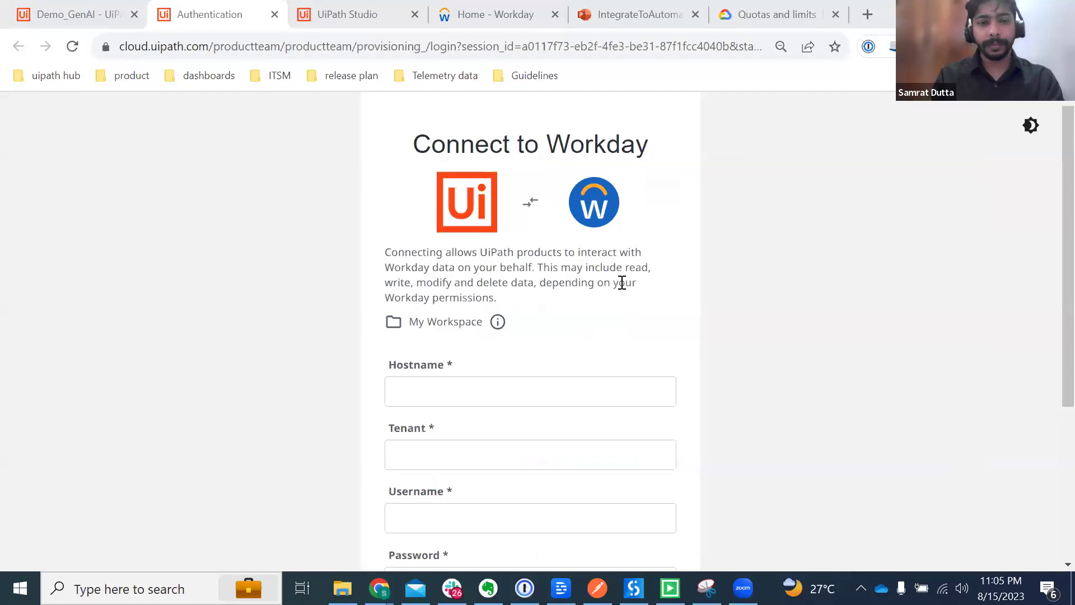
click(441, 389)
key(ctrl+v)
key(Tab)
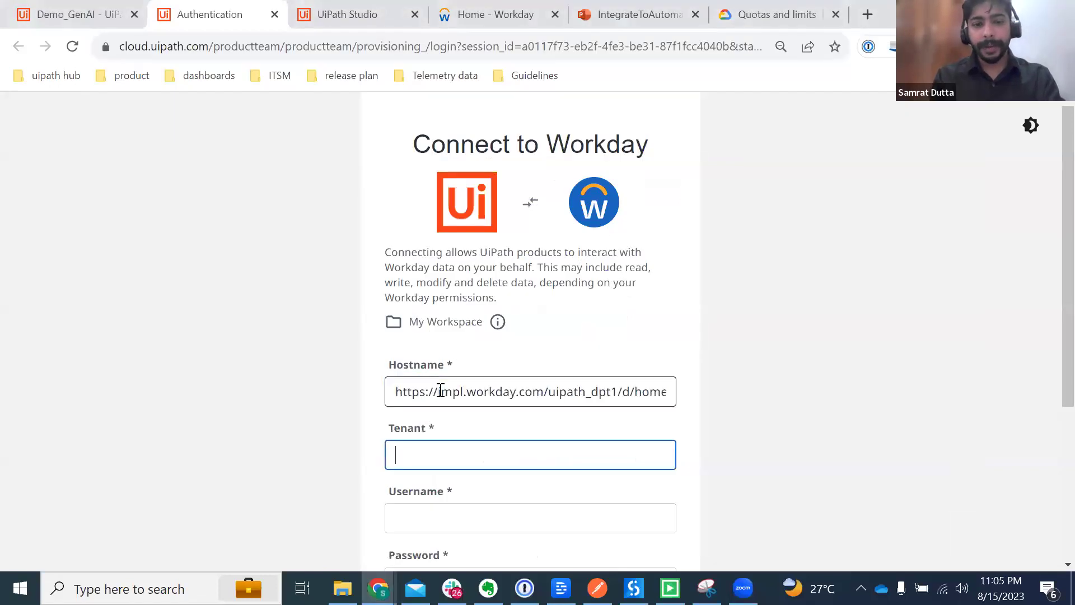
key(alt+Tab)
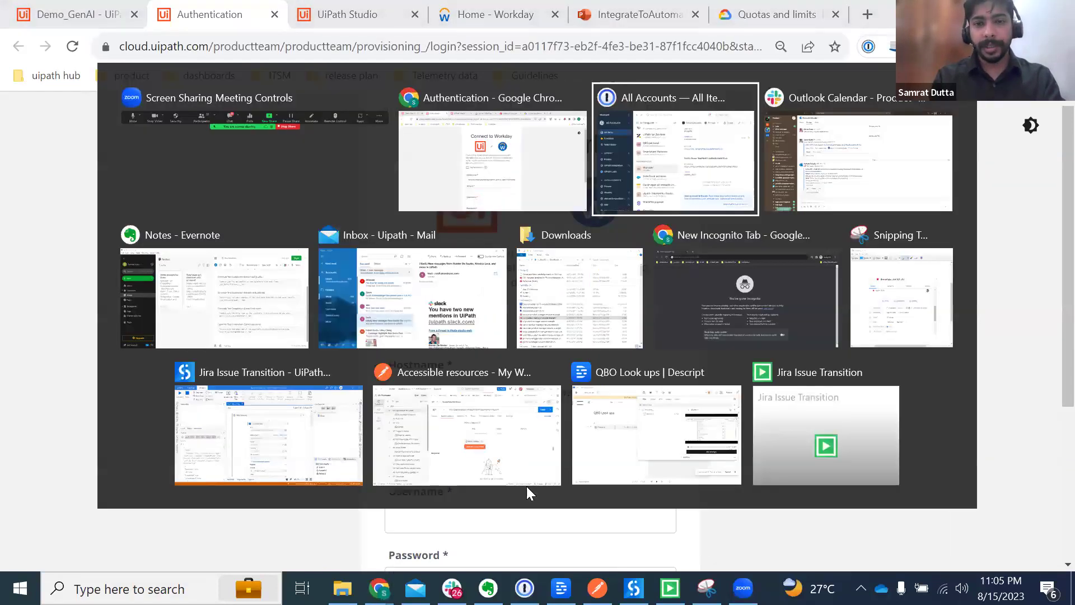
click(669, 369)
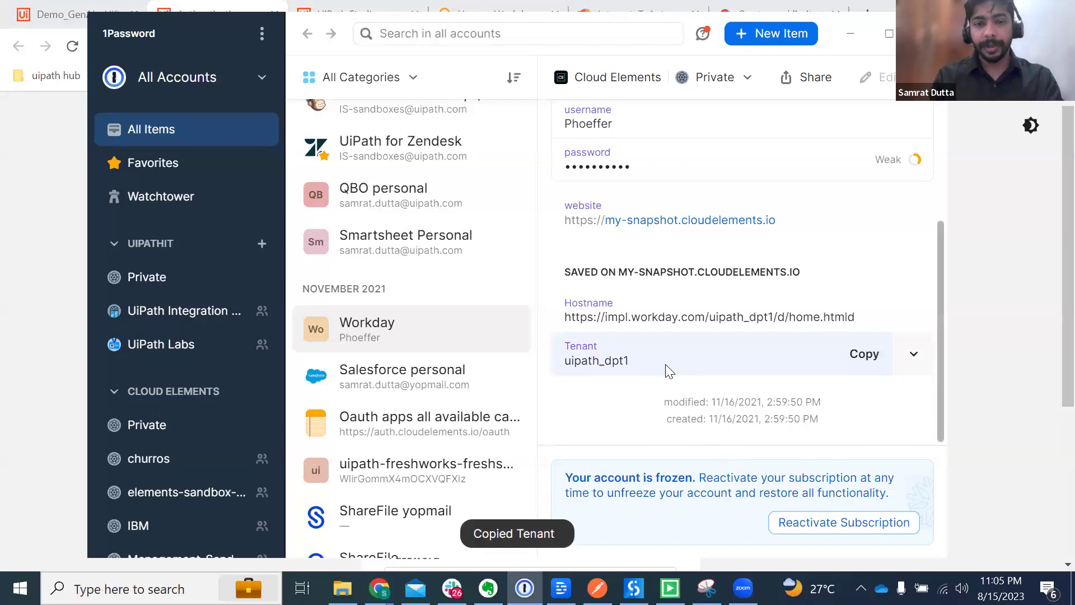
key(alt+Tab)
key(ctrl+v)
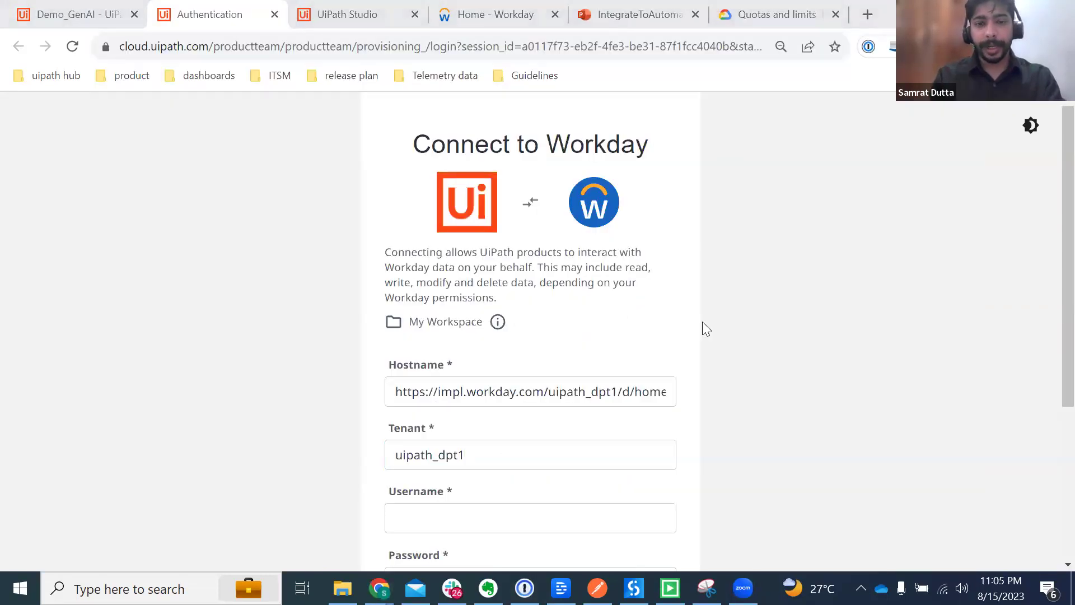
Step: Paste the saved Workday username and password into the form and connect
key(alt+Tab)
key(alt+Tab)
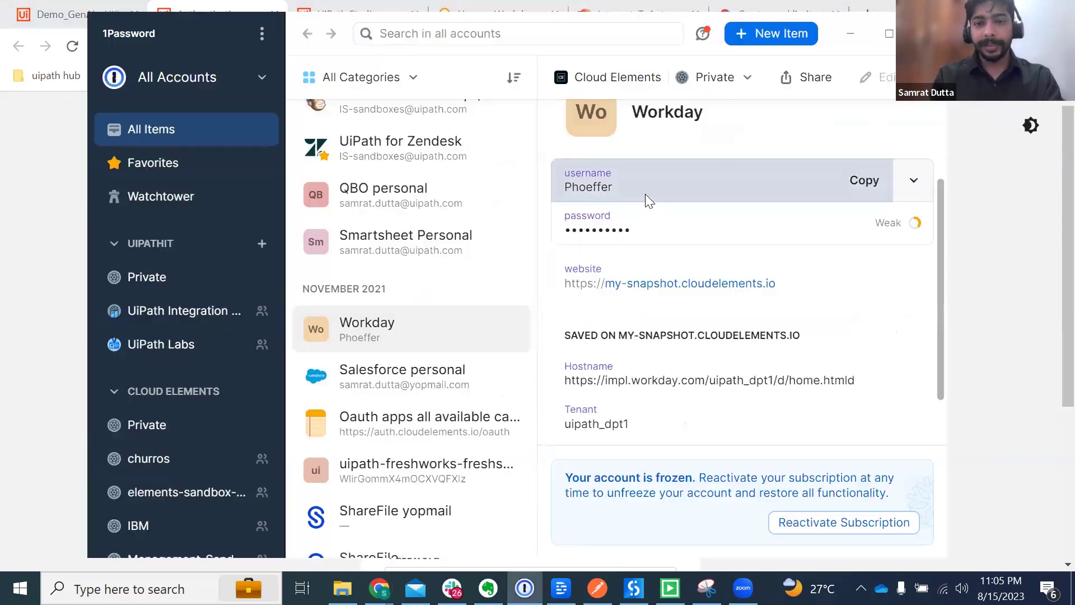
click(645, 195)
key(alt+Tab)
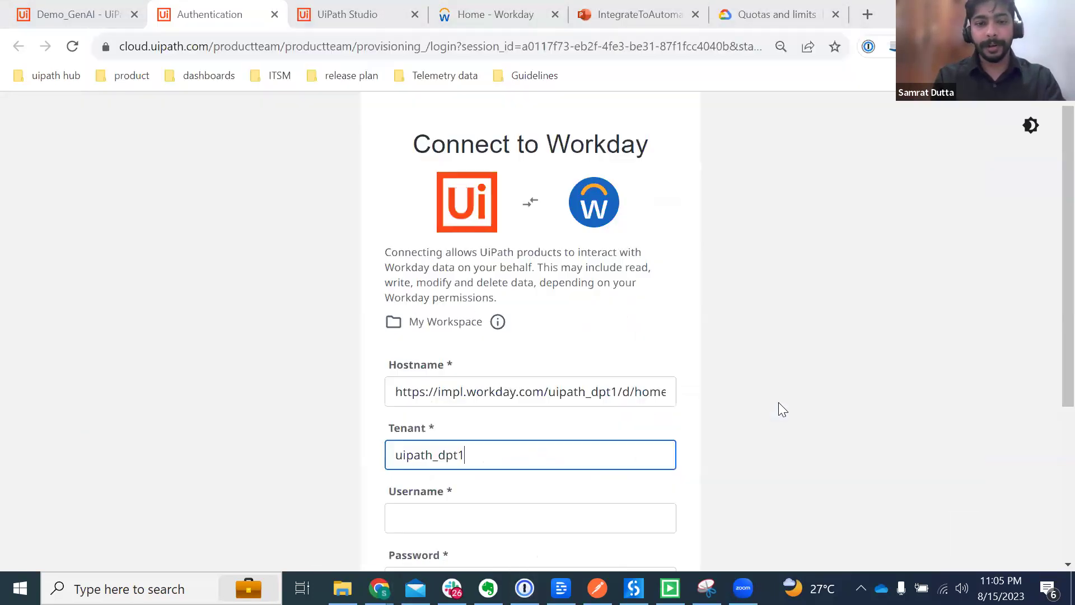
click(497, 511)
key(ctrl+v)
key(Tab)
key(alt+Tab)
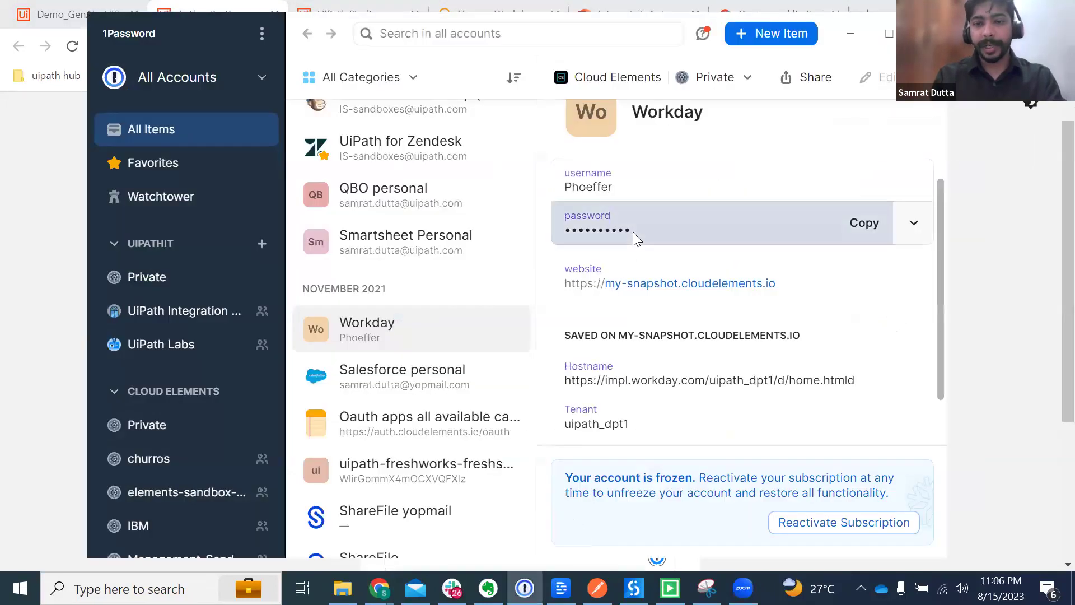
click(633, 233)
key(alt+Tab)
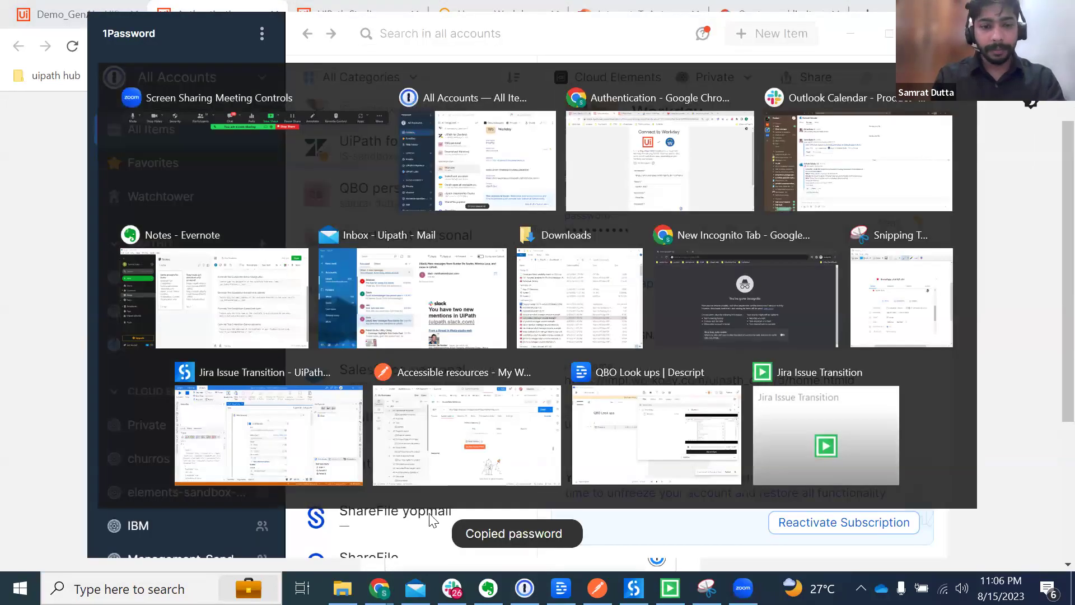
key(ctrl+v)
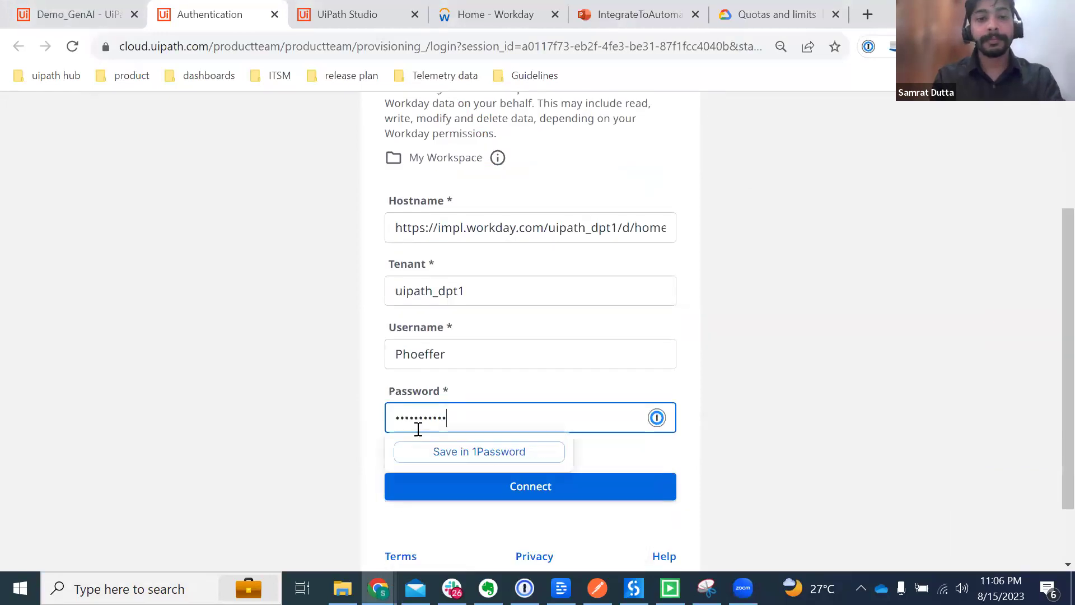
click(507, 492)
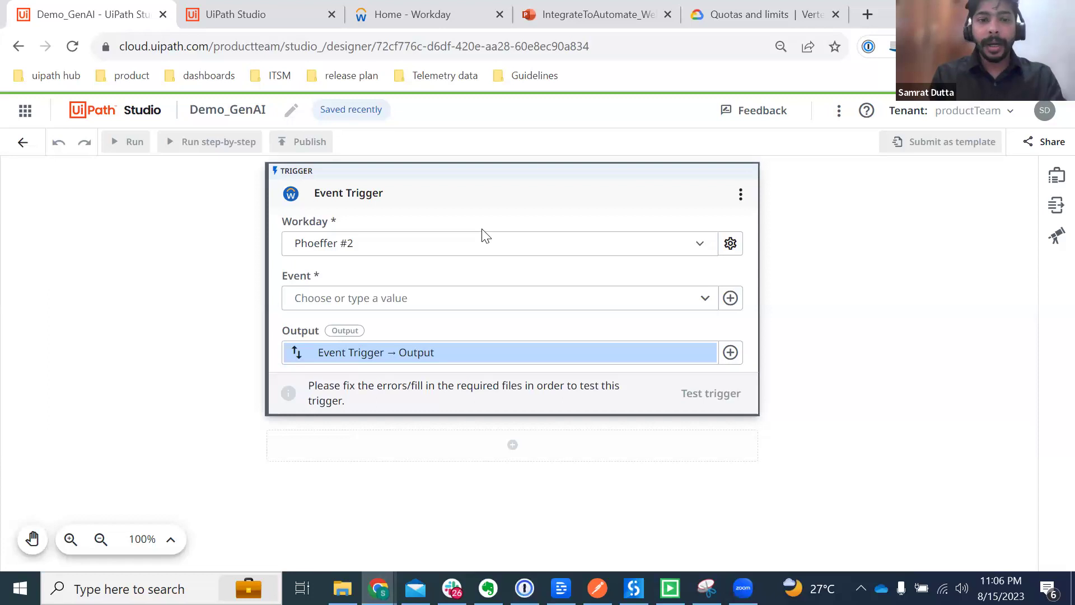
Step: Set the Workday trigger's event to Position opened
click(704, 301)
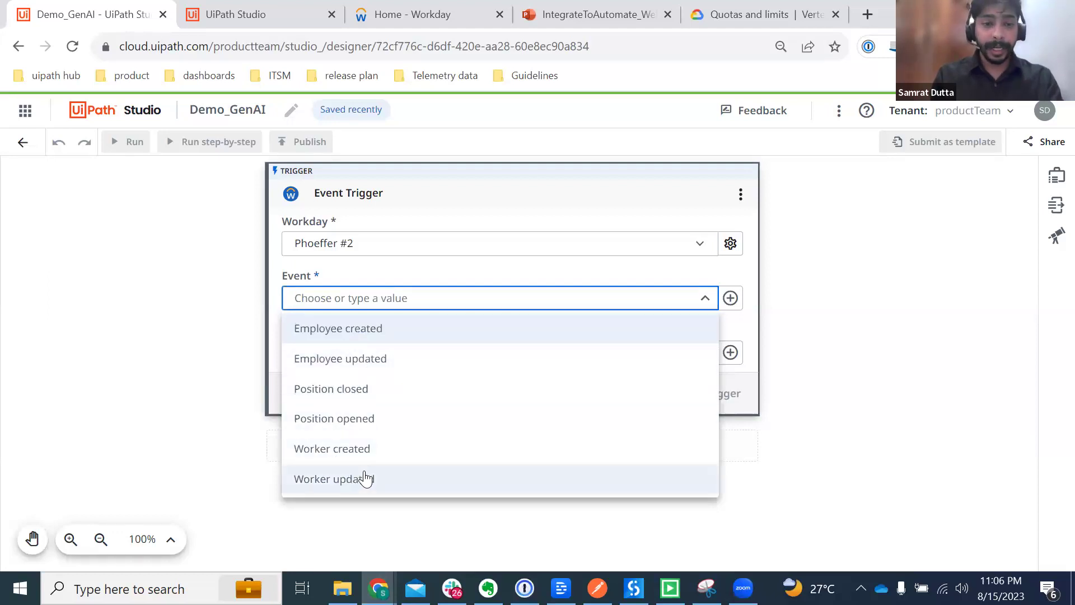
click(369, 429)
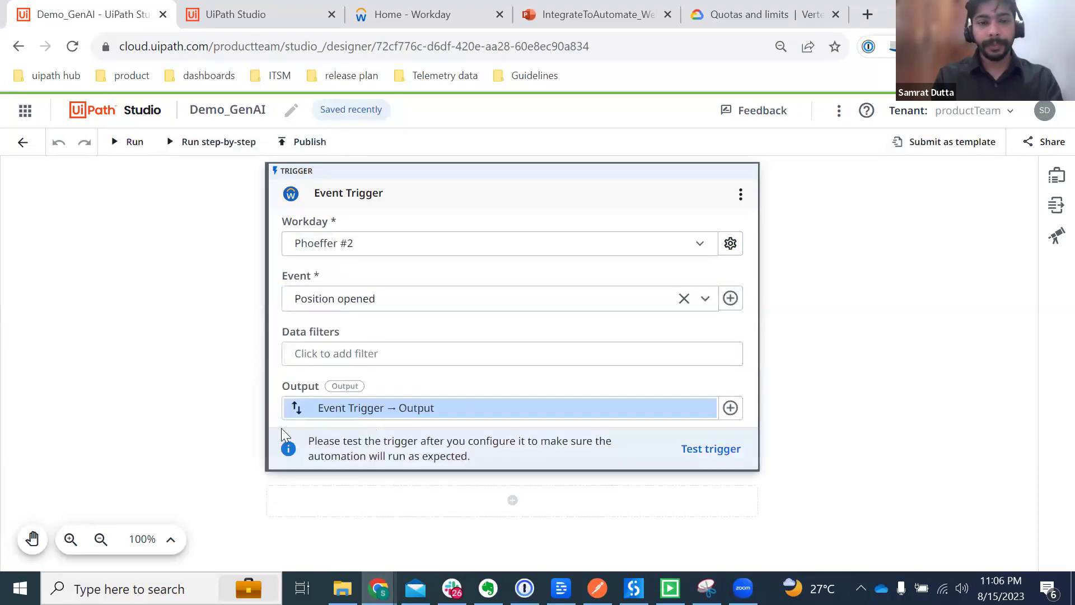
click(434, 354)
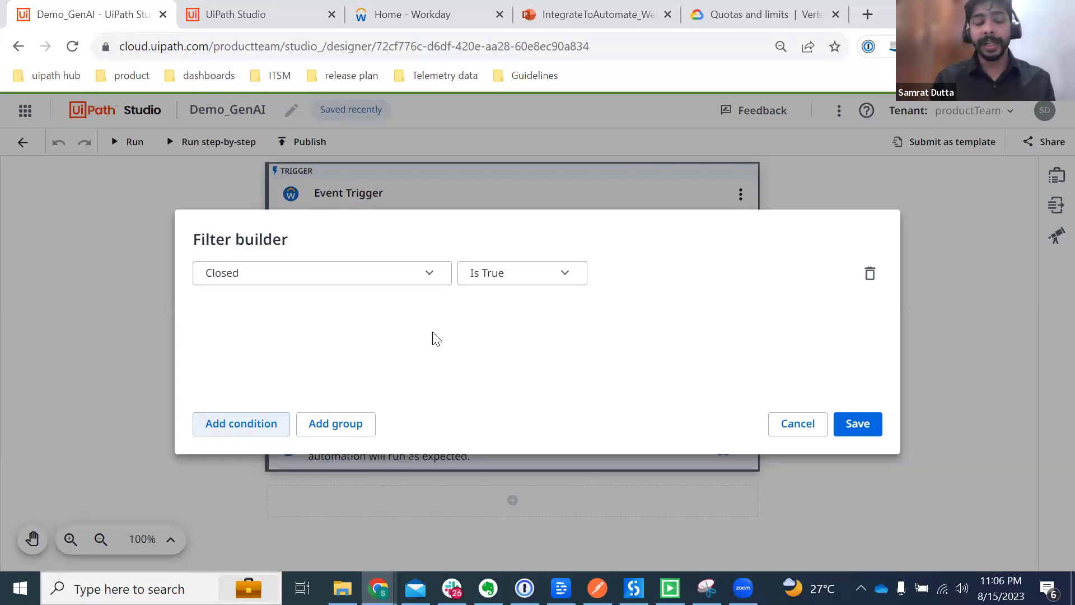
click(426, 275)
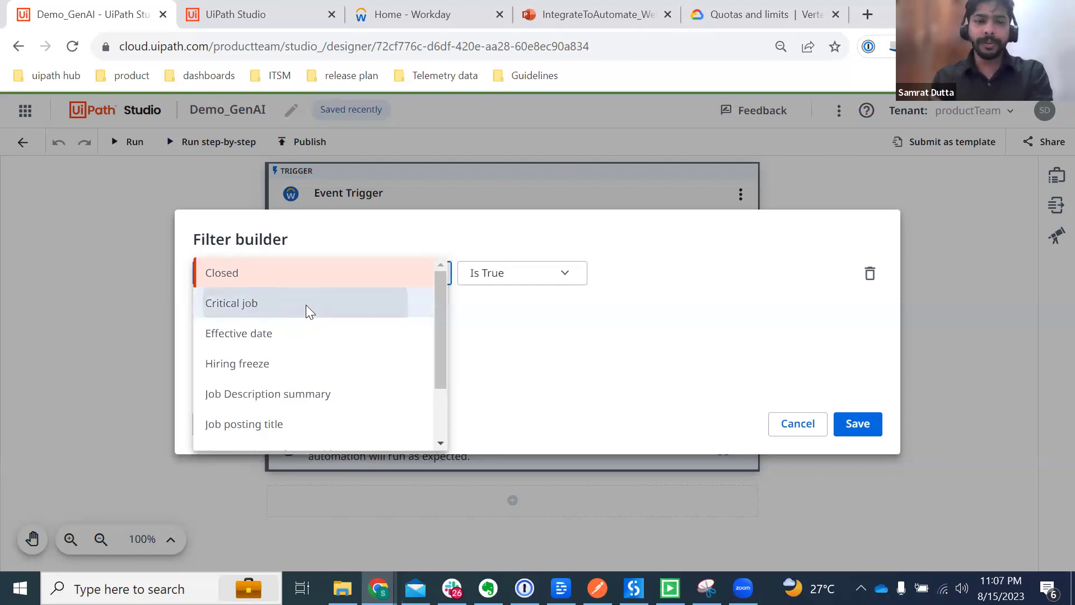
click(306, 307)
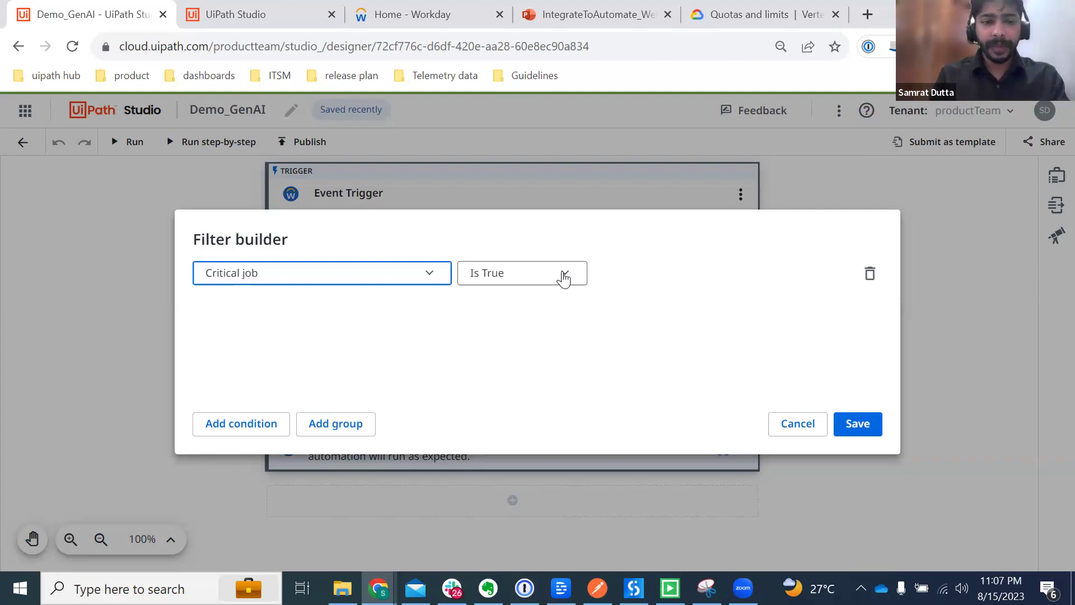
click(782, 436)
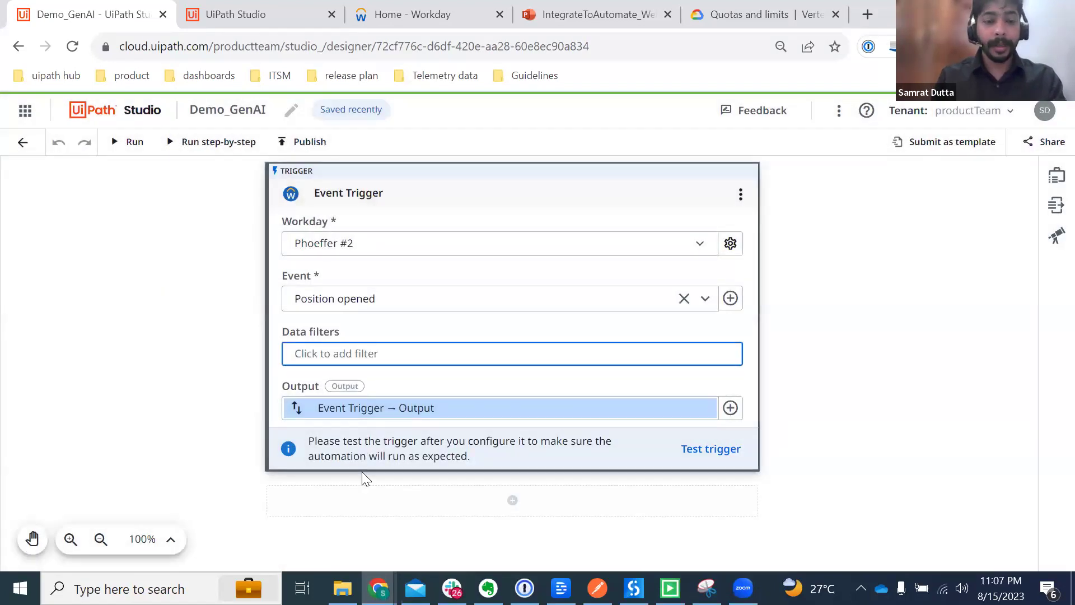
click(536, 195)
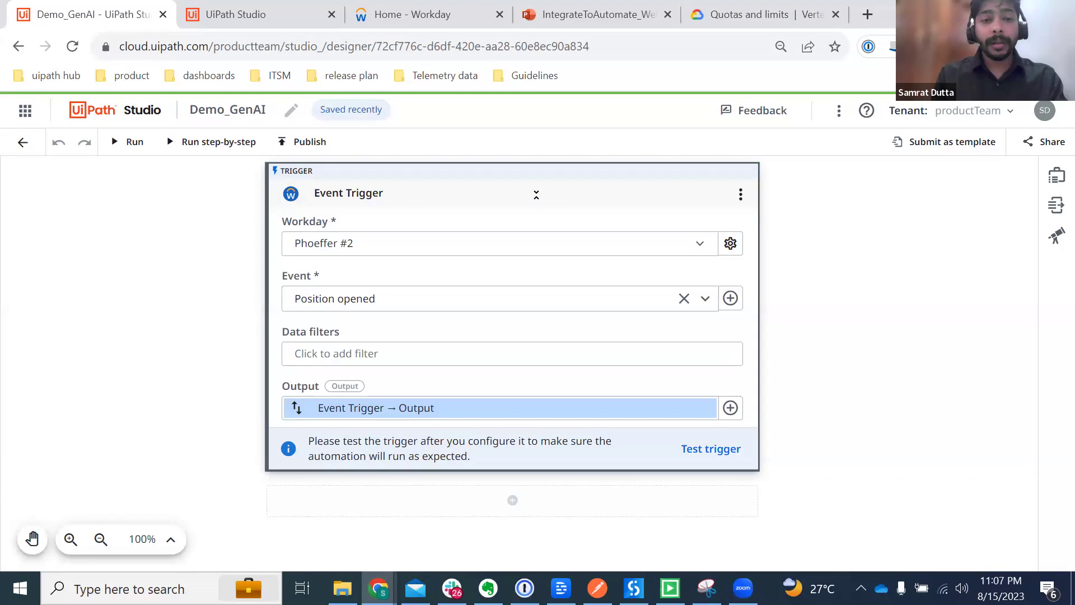
click(536, 194)
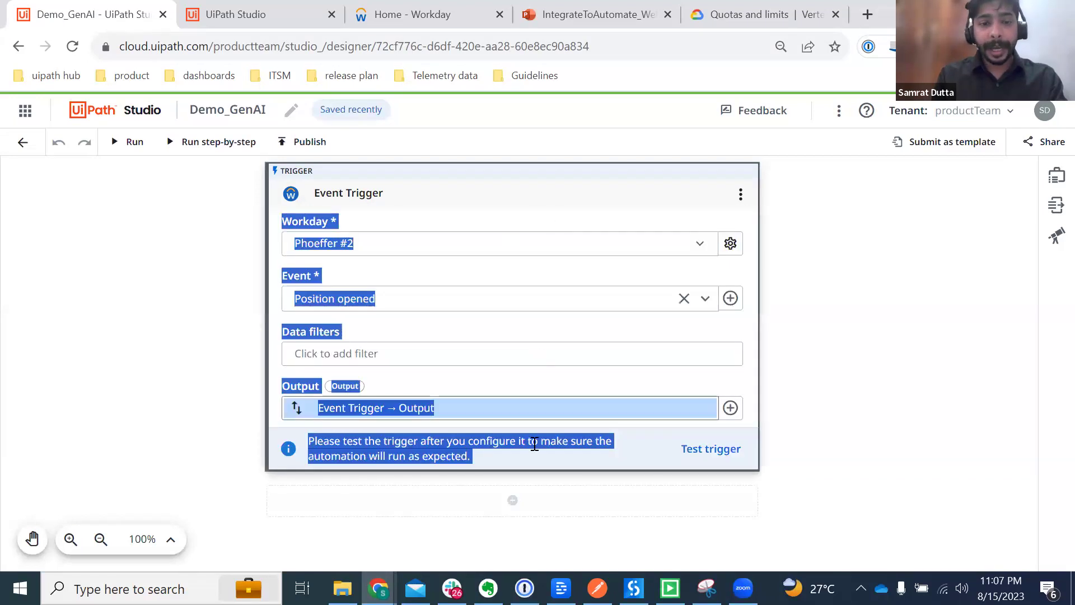
Step: Add a Workday Get Record activity after the trigger, using the newly created Workday connection
click(512, 500)
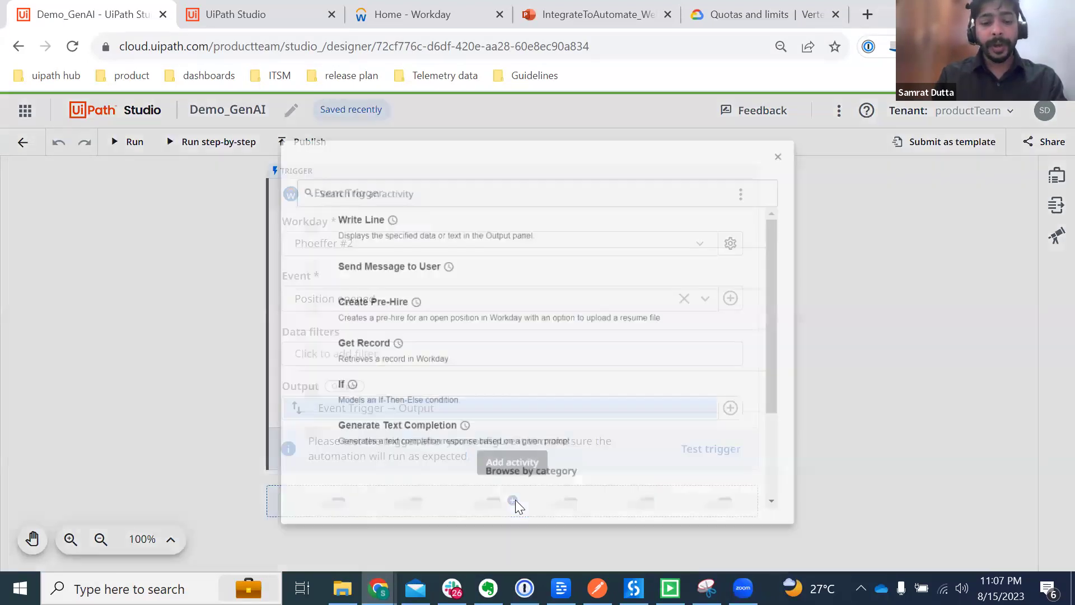
text(get record)
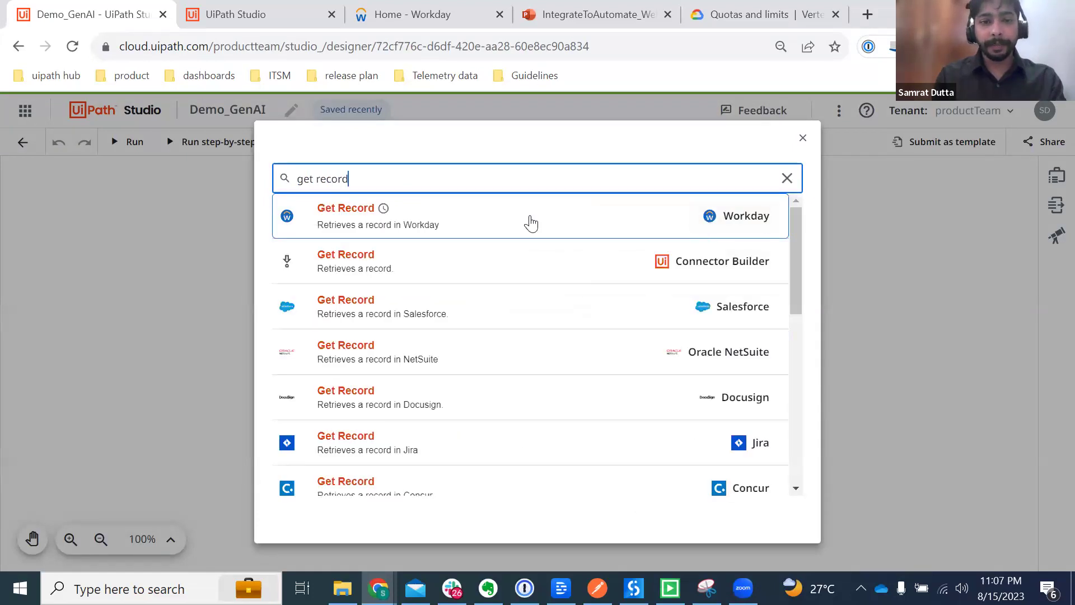
click(531, 224)
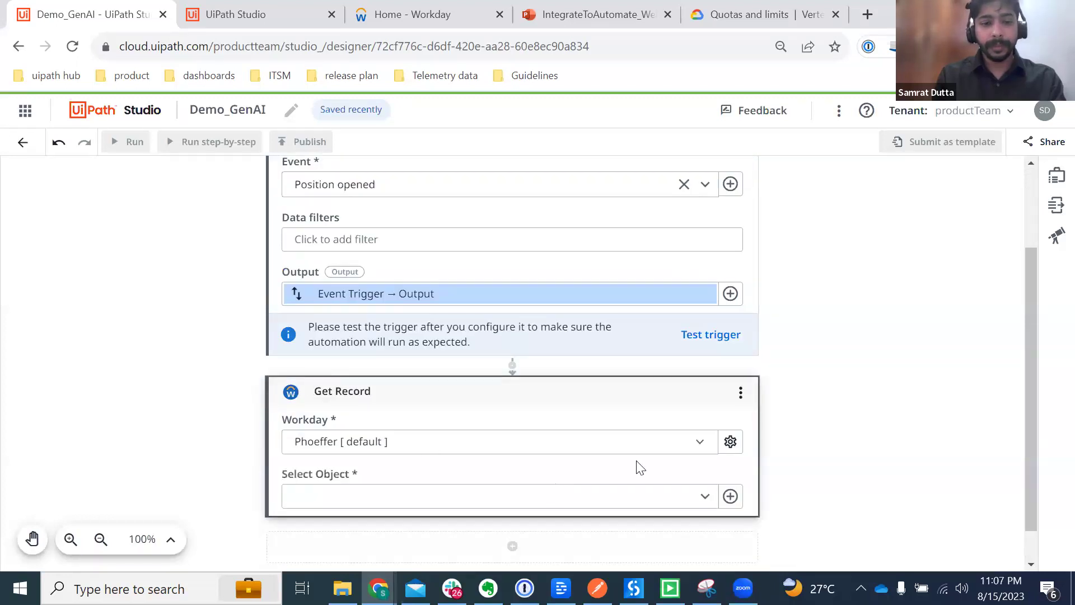
click(699, 446)
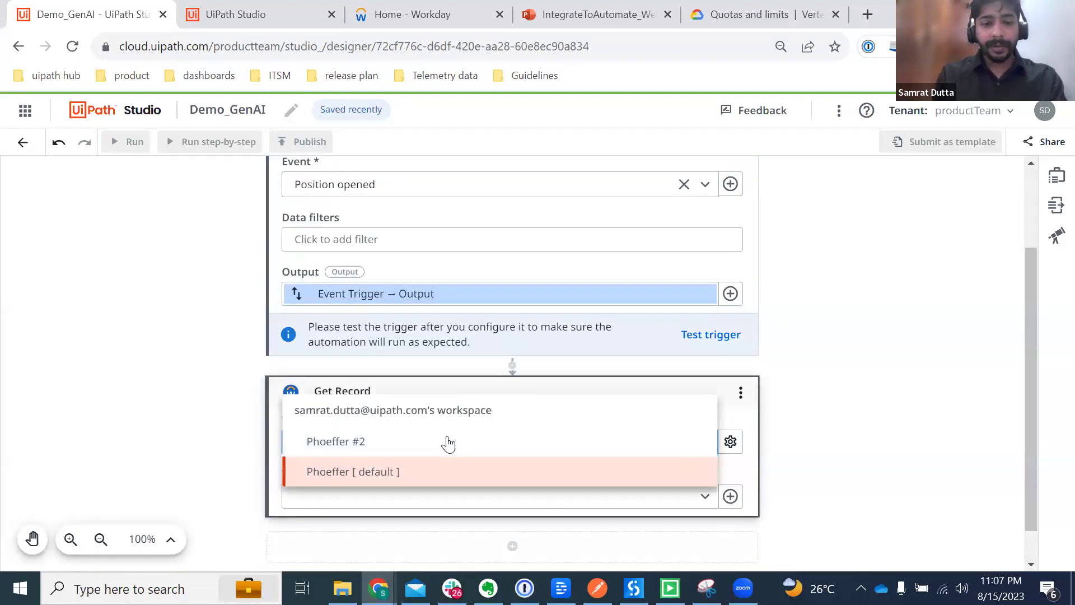
click(385, 445)
click(138, 419)
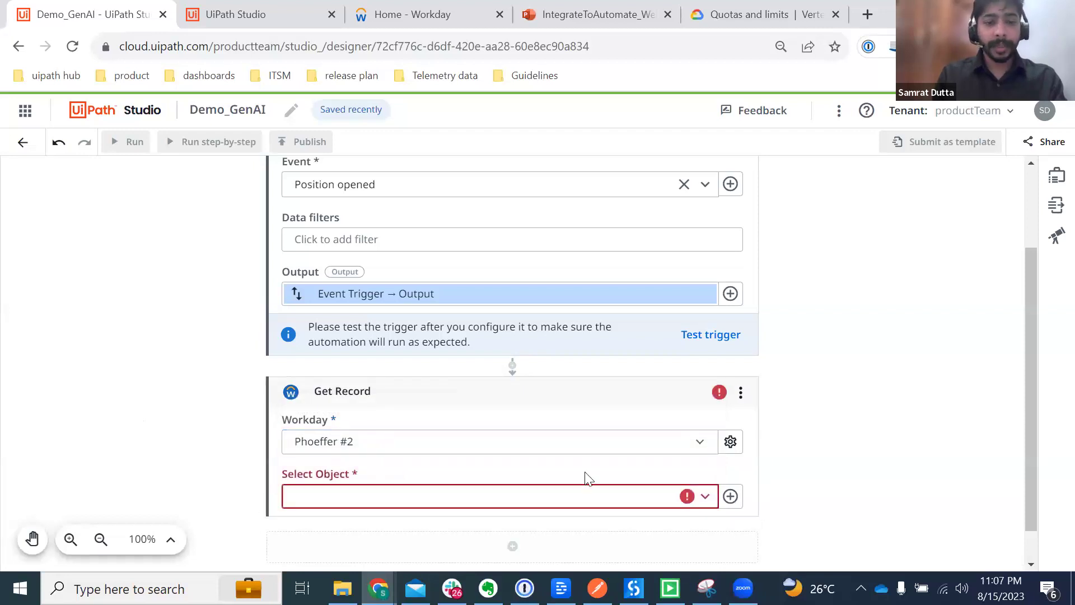
Step: Set the Get Record object to Positions
click(707, 497)
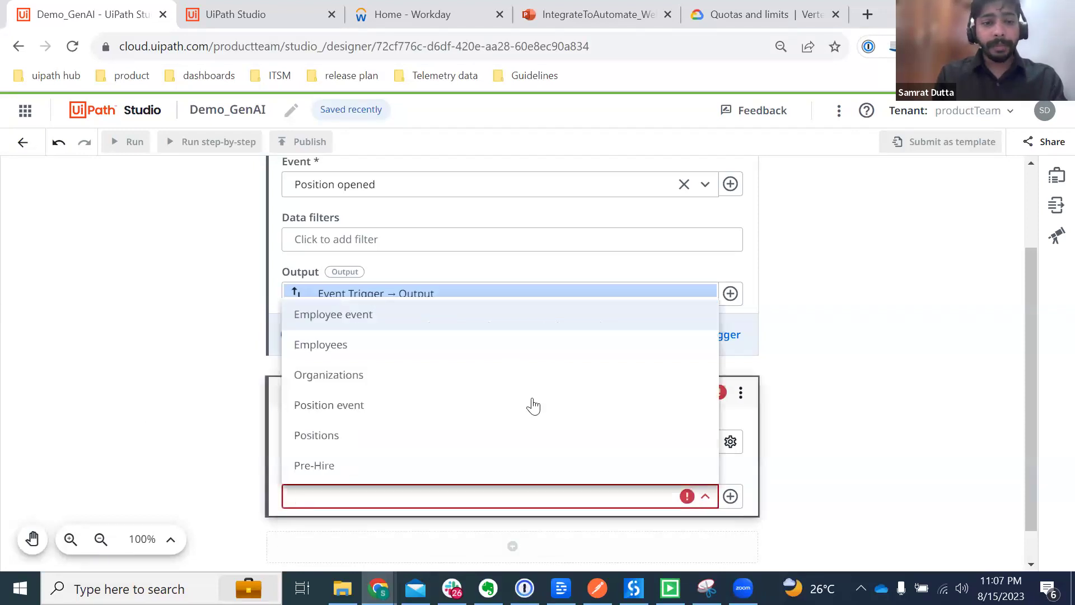
click(334, 437)
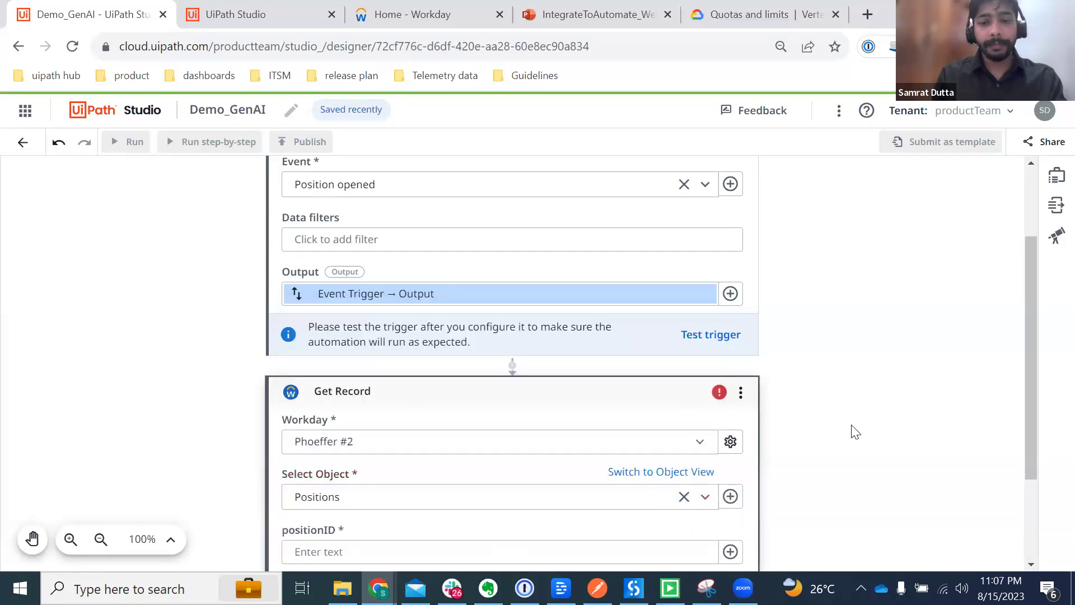
scroll(855, 431, up, 2)
scroll(855, 431, down, 1)
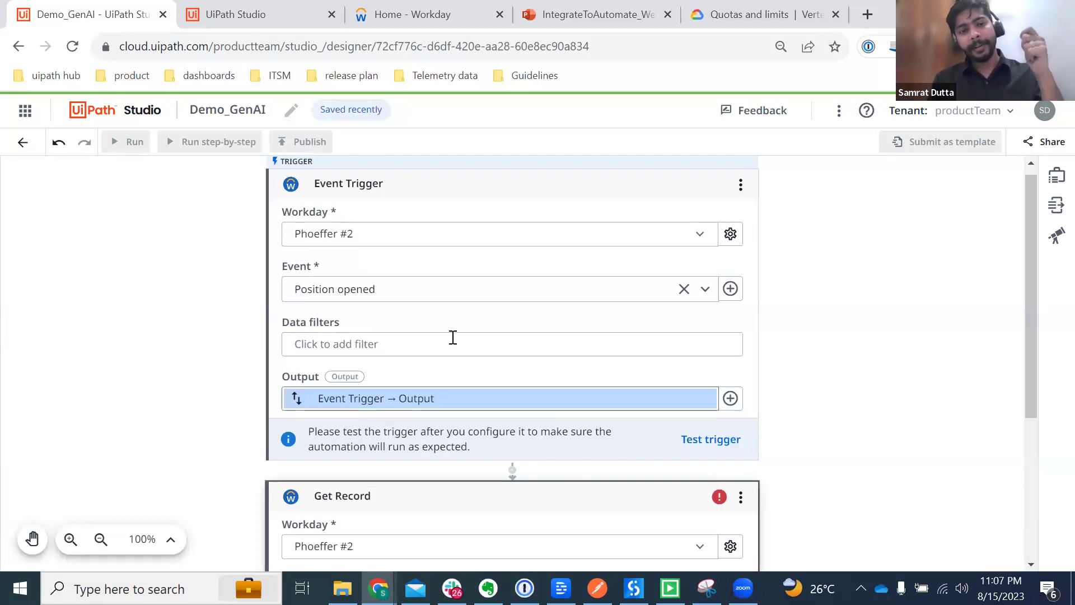
scroll(521, 409, down, 4)
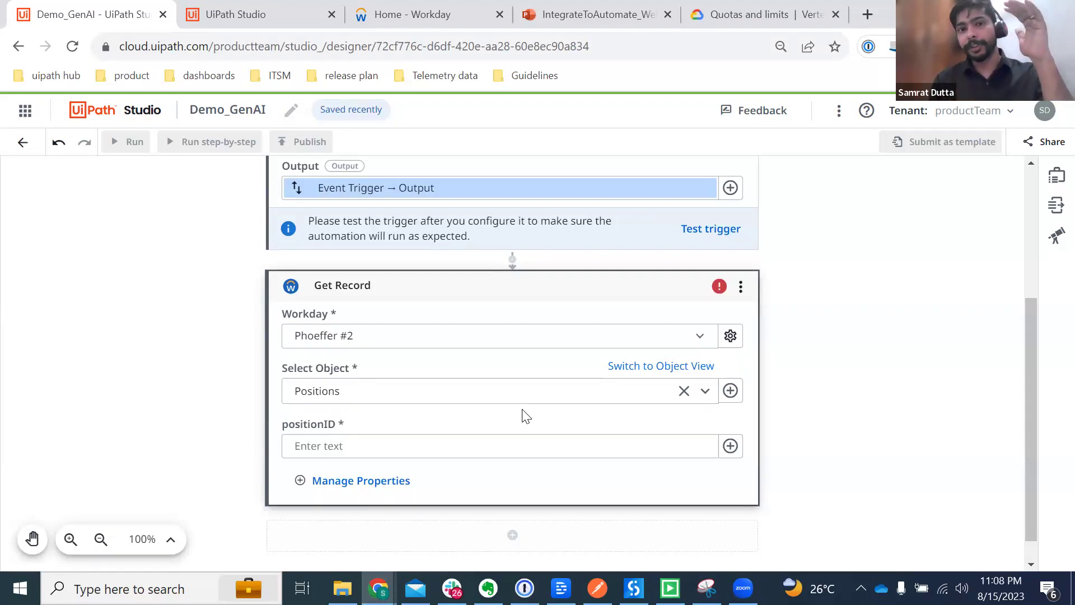
scroll(524, 415, down, 1)
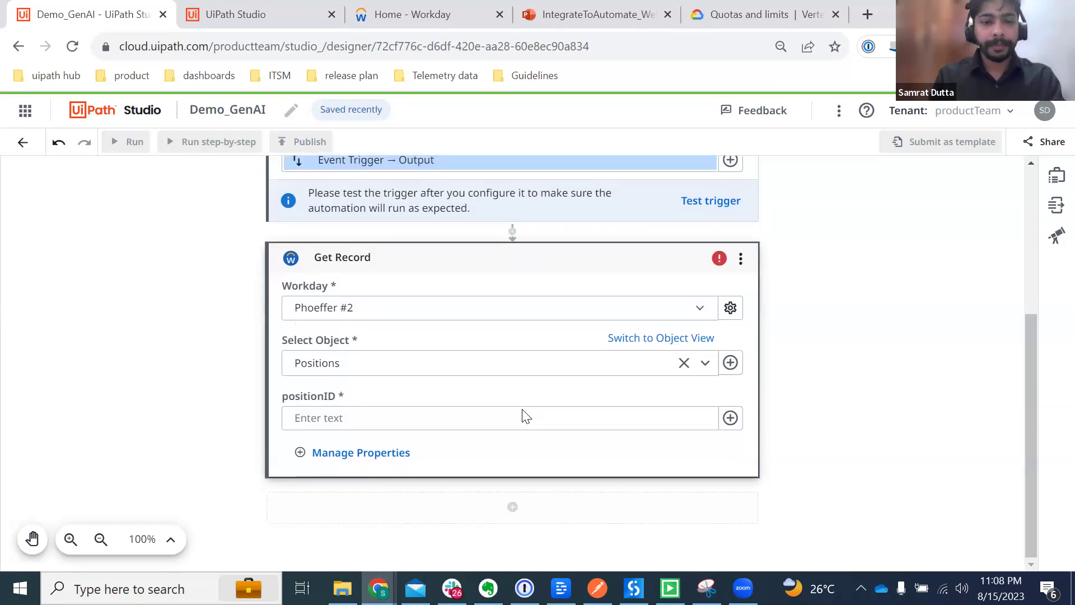
Step: Map Get Record's positionID to the Event Trigger's output EventObjectId
click(656, 339)
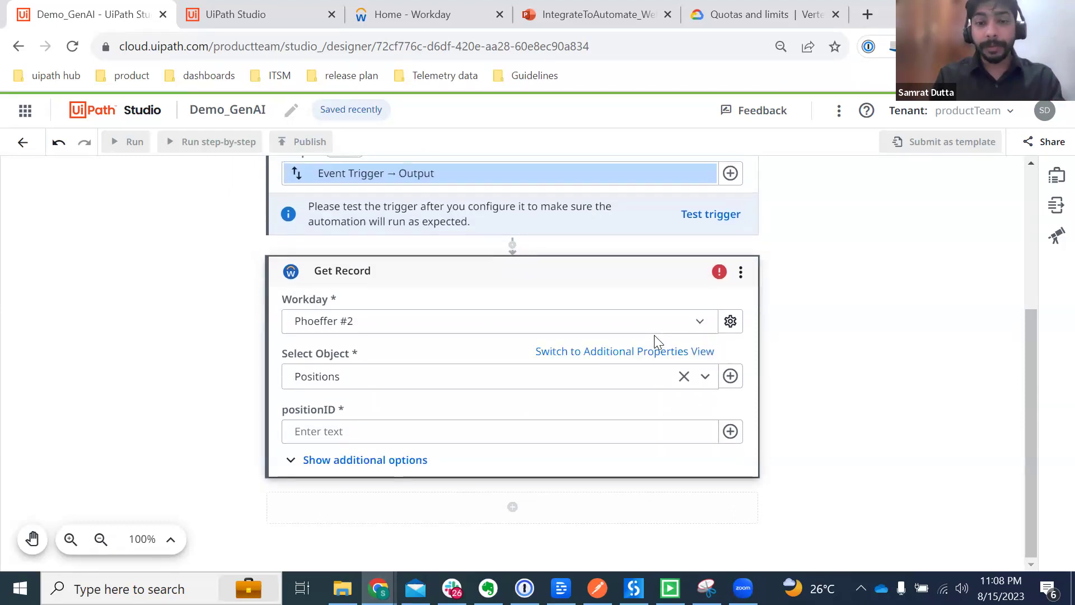
click(730, 432)
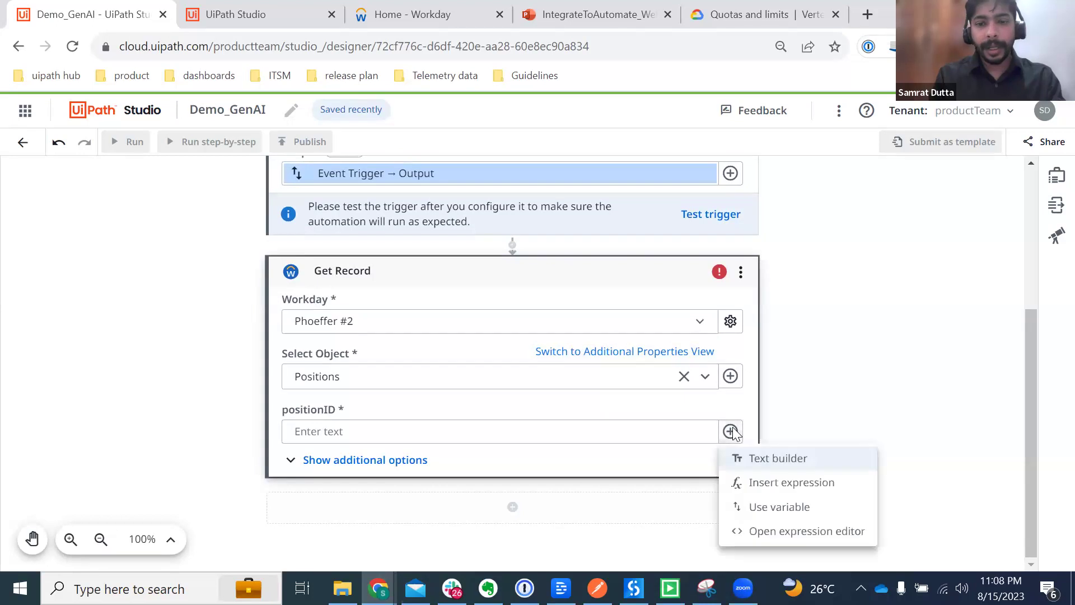
click(805, 507)
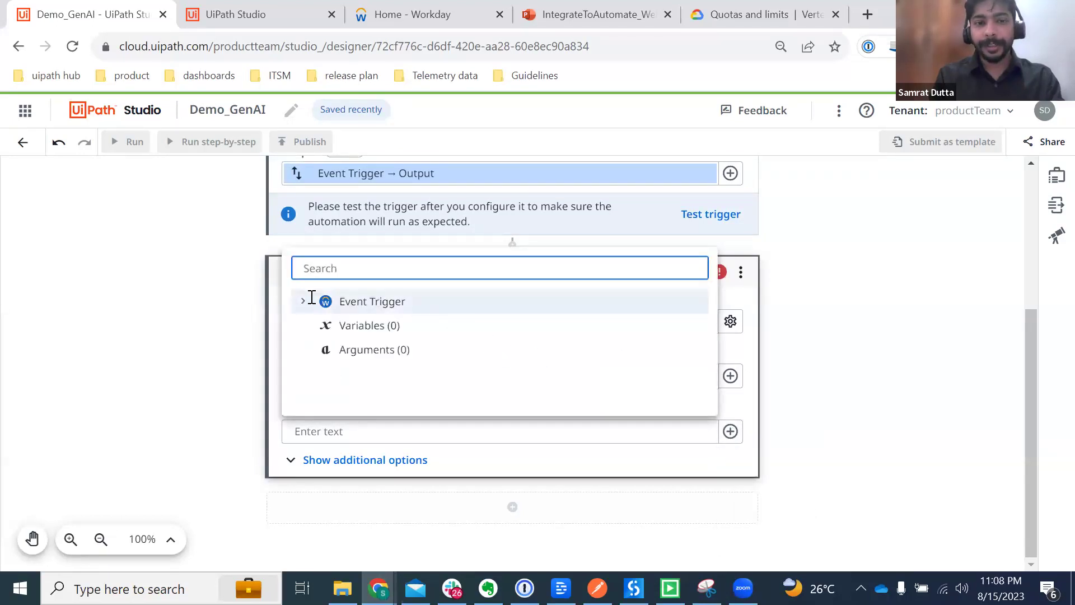
click(303, 305)
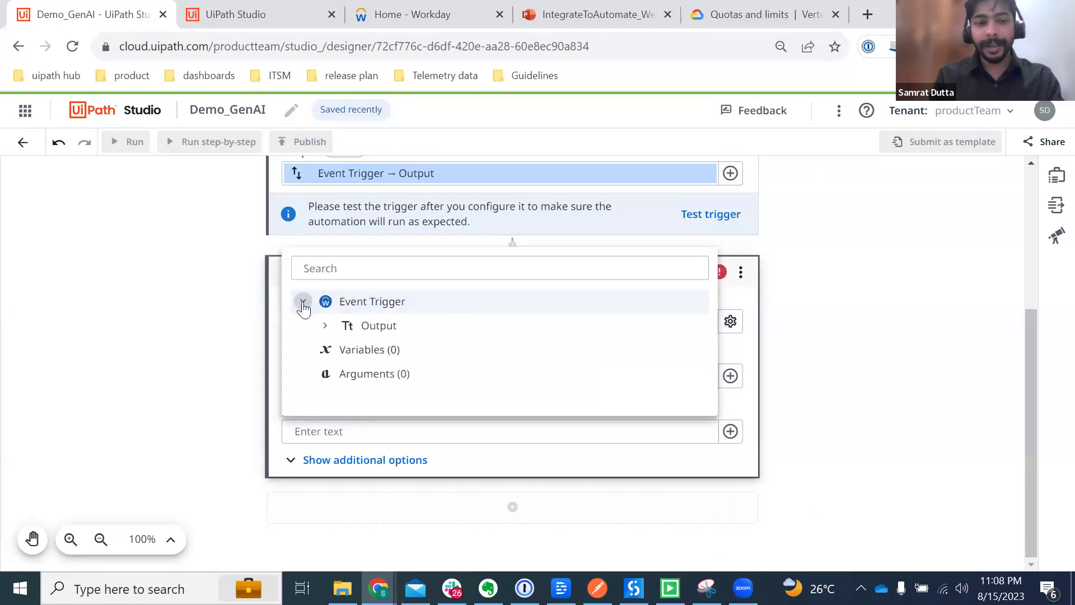
click(324, 326)
click(370, 328)
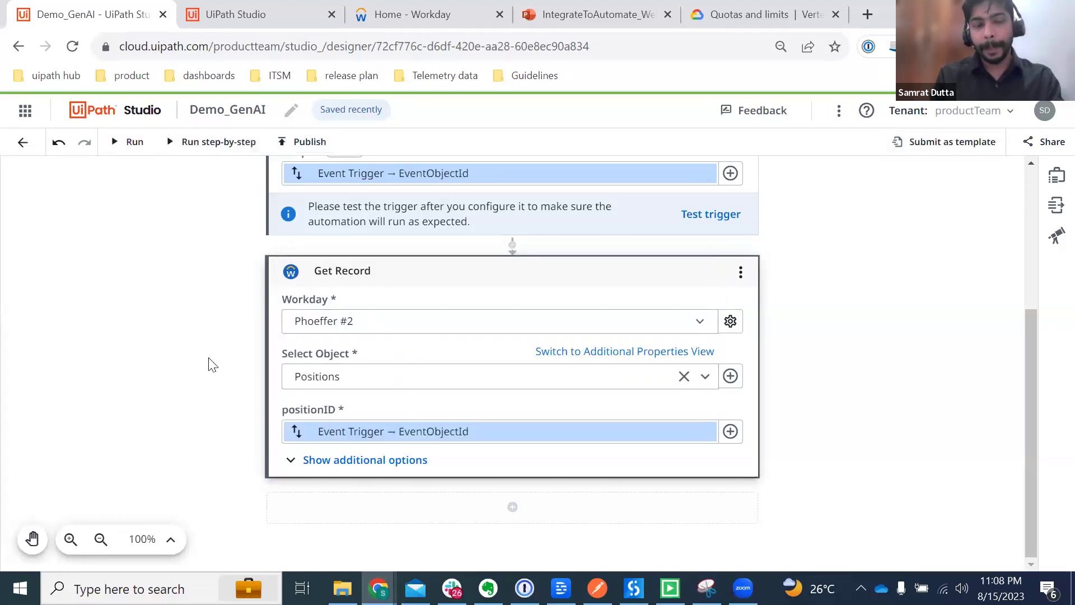
scroll(212, 364, up, 1)
scroll(212, 364, down, 1)
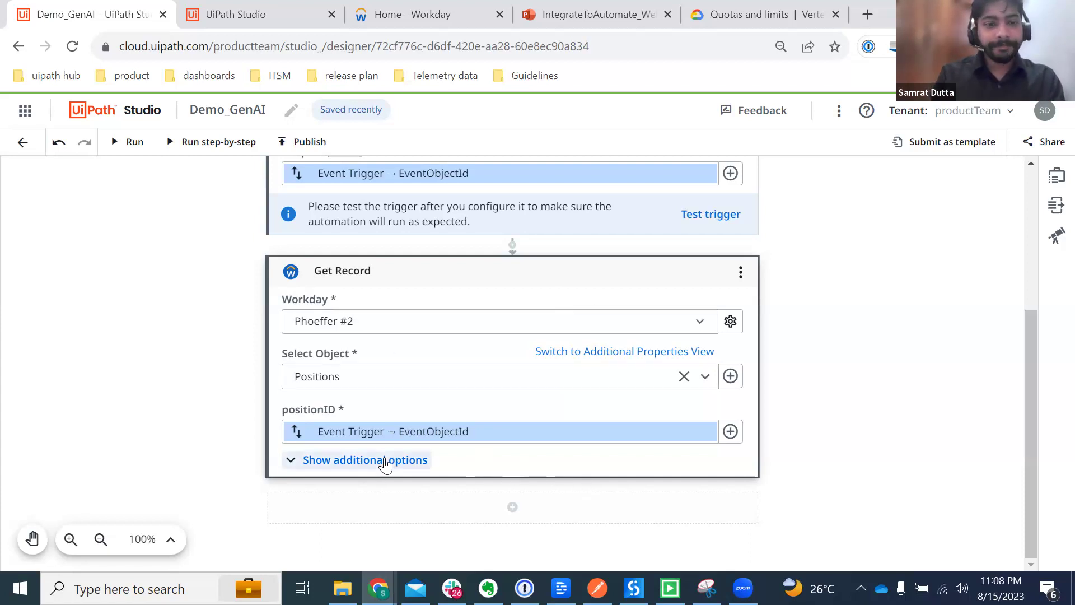
Step: Check Get Record's additional options, then search for 'for each fold' to add a step below it
click(365, 461)
click(365, 460)
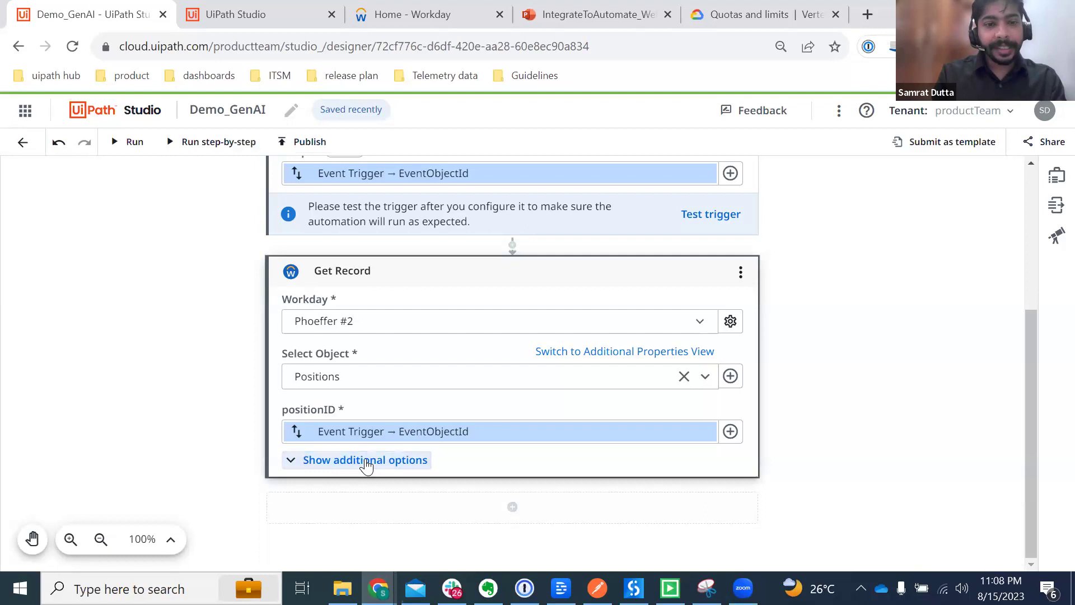
scroll(558, 365, up, 2)
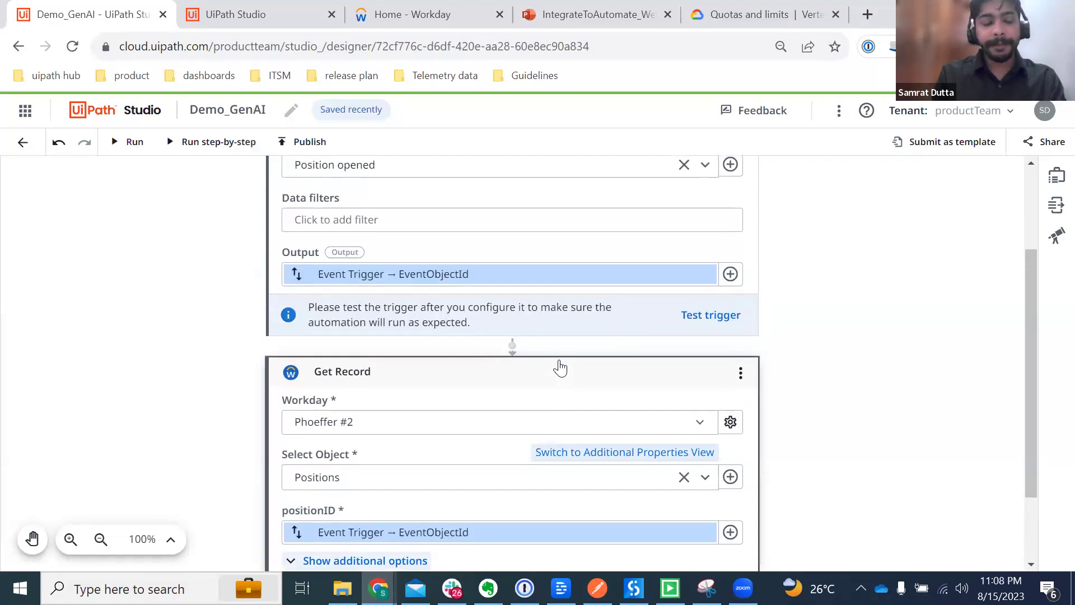
scroll(792, 423, down, 2)
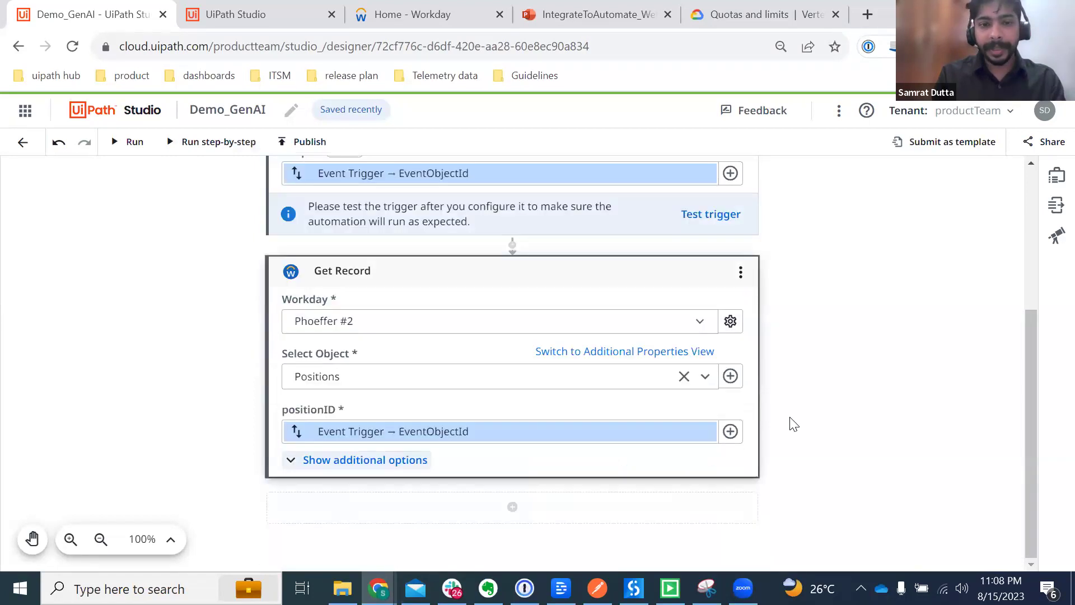
click(512, 508)
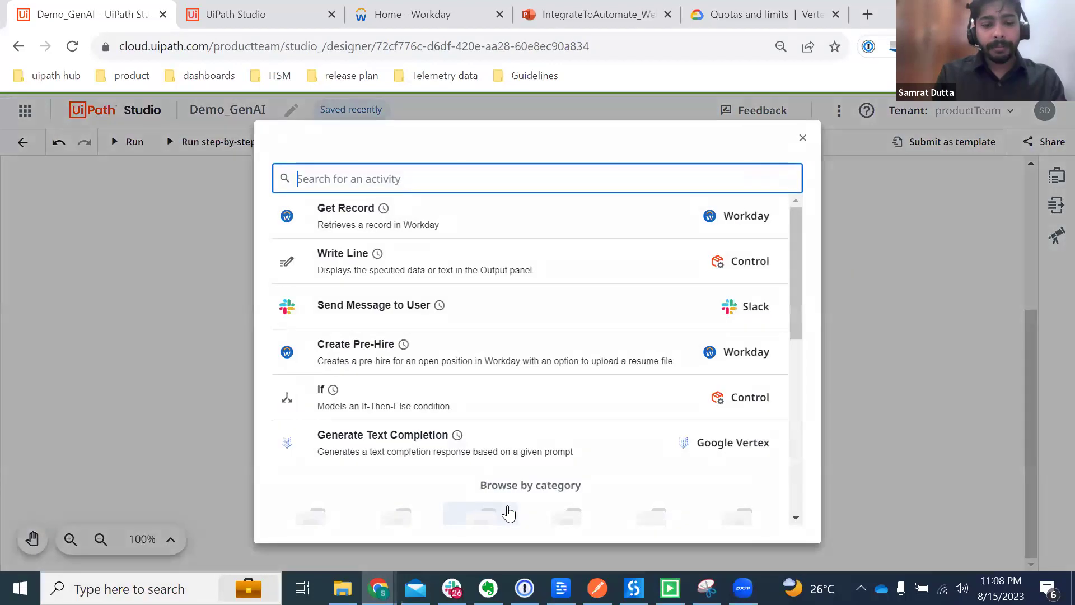
text(for )
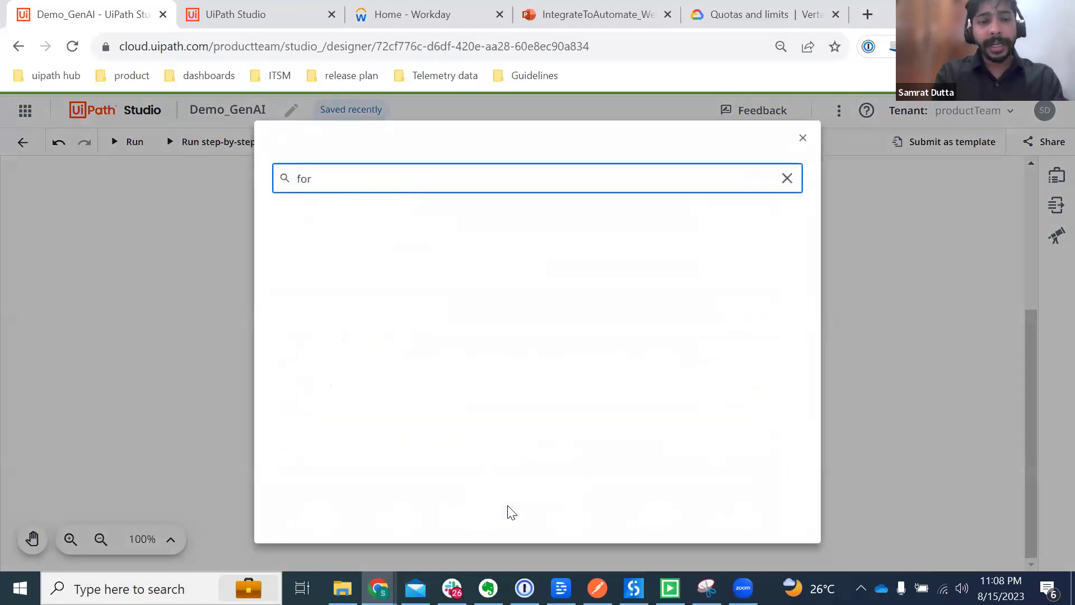
text(each folder)
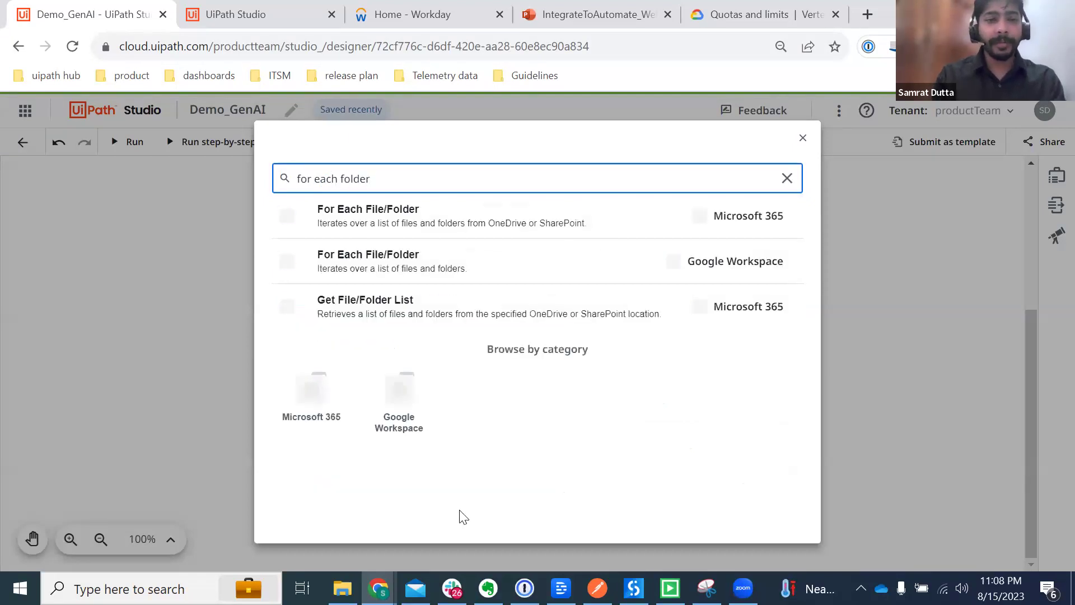
Step: Insert the Microsoft 365 For Each File/Folder activity after Get Record
click(497, 215)
click(500, 215)
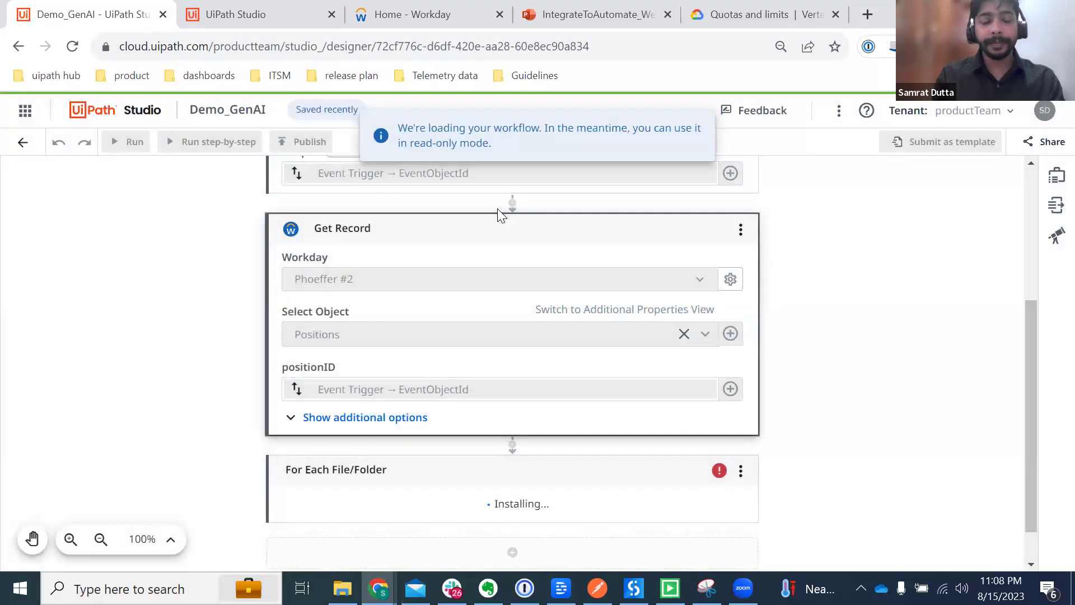
scroll(622, 441, down, 1)
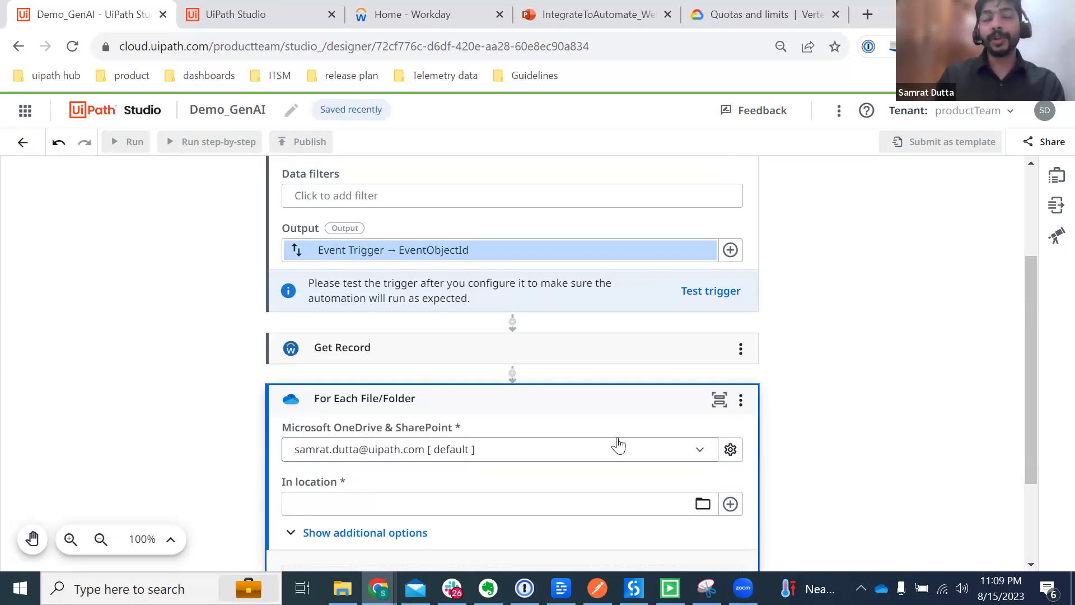
scroll(618, 445, down, 2)
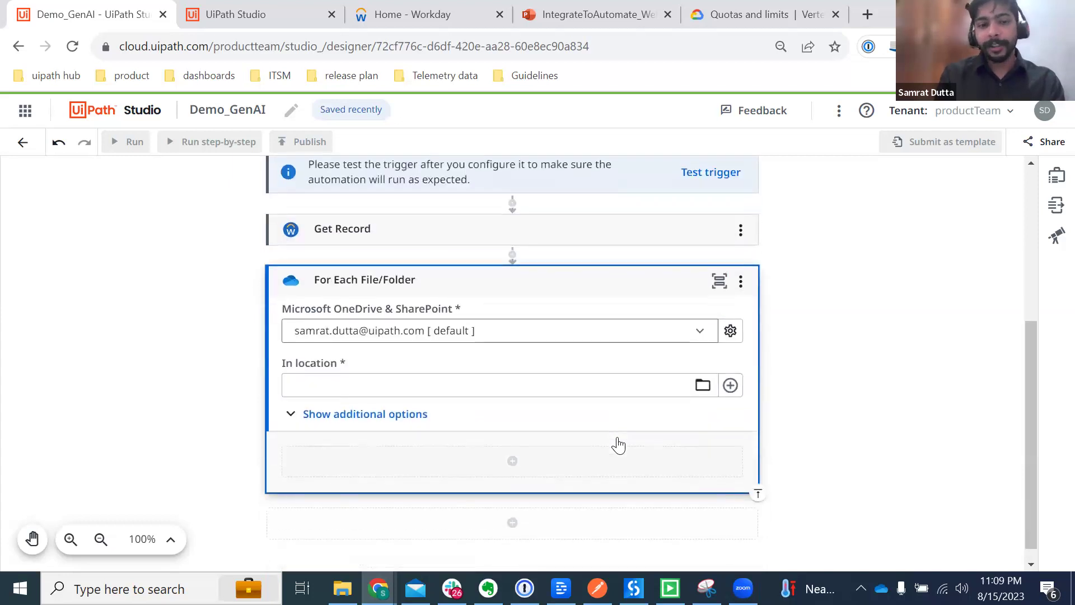
Step: Point the For Each File/Folder loop at the OneDrive folder 'Downloaded resumes'
click(703, 384)
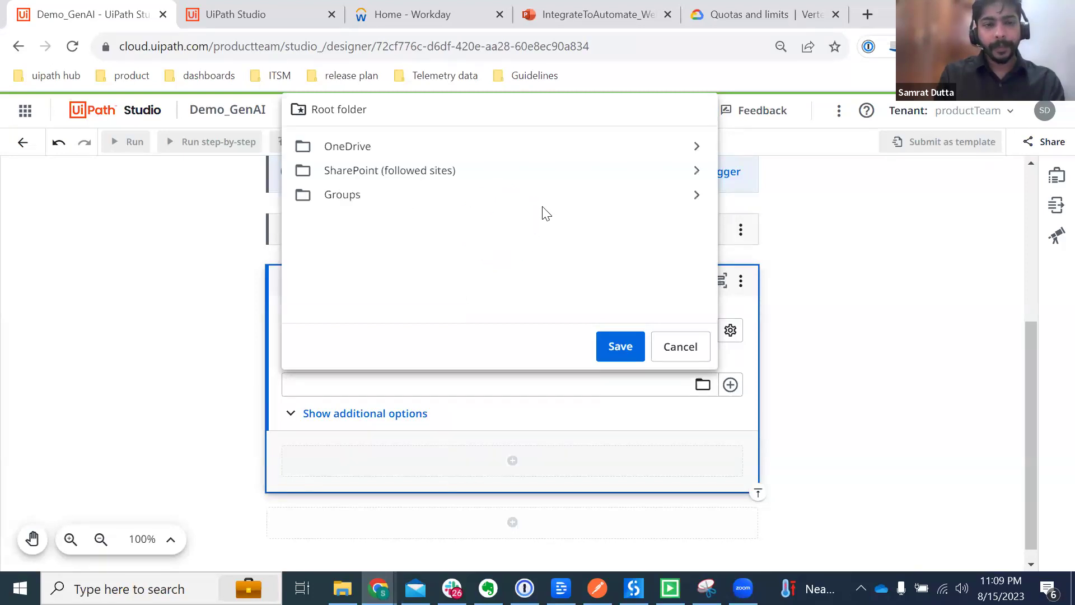
double_click(495, 155)
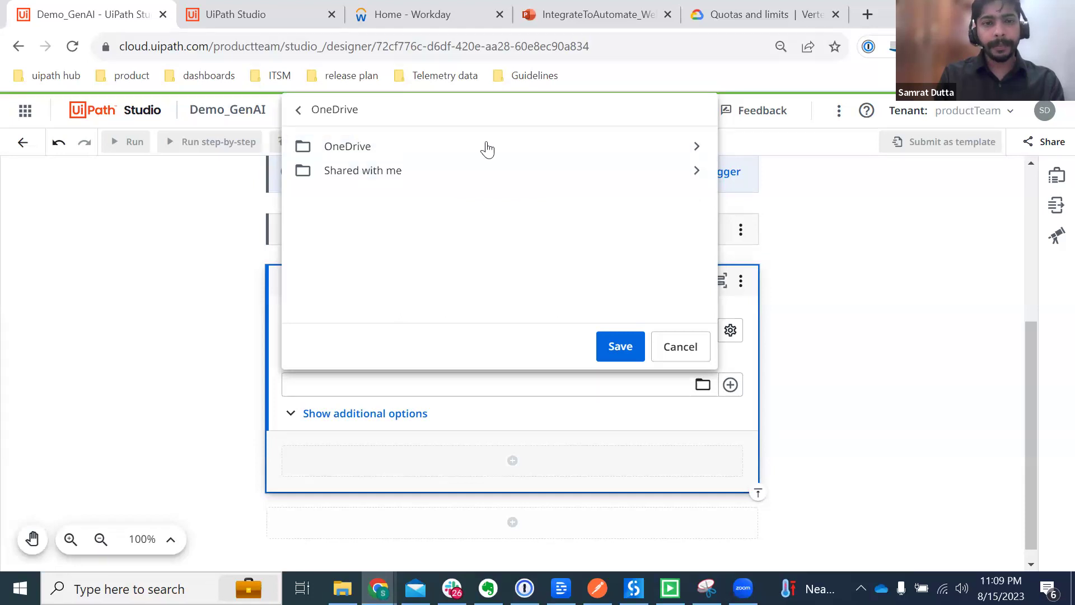
double_click(470, 148)
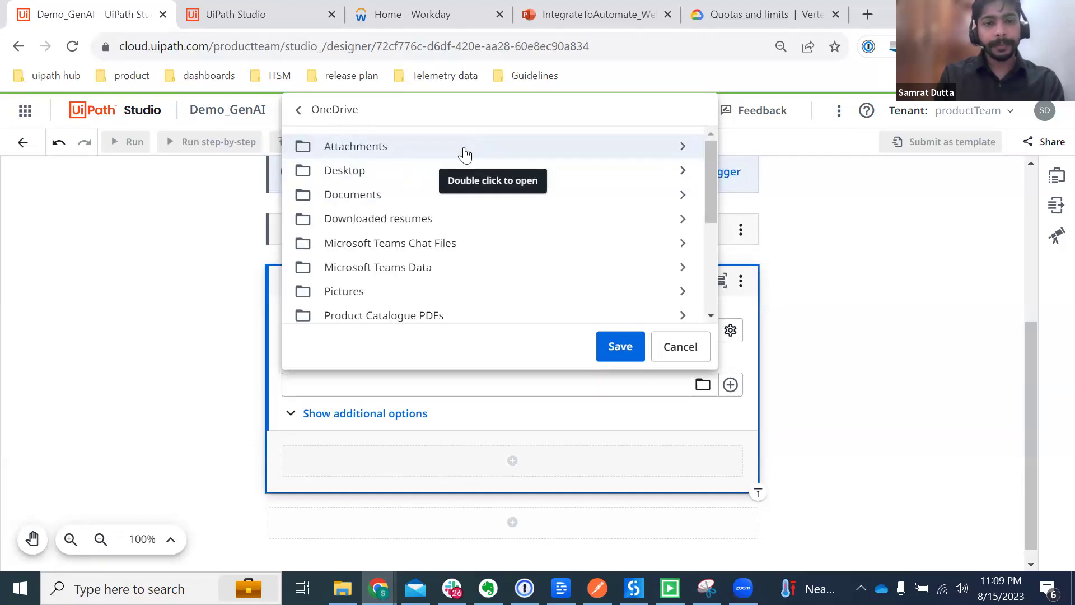
double_click(363, 222)
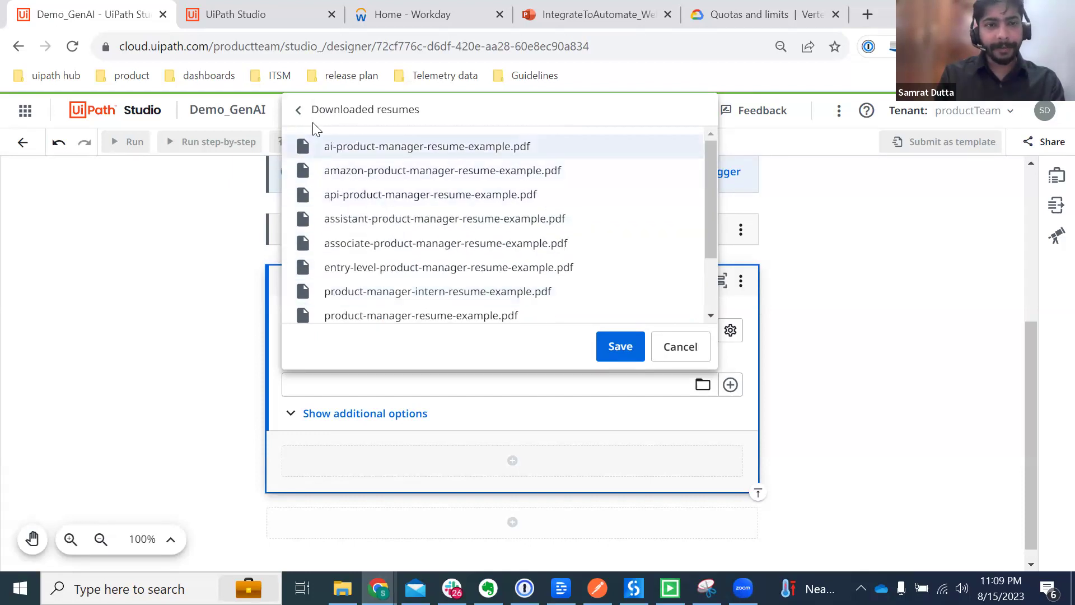
click(300, 112)
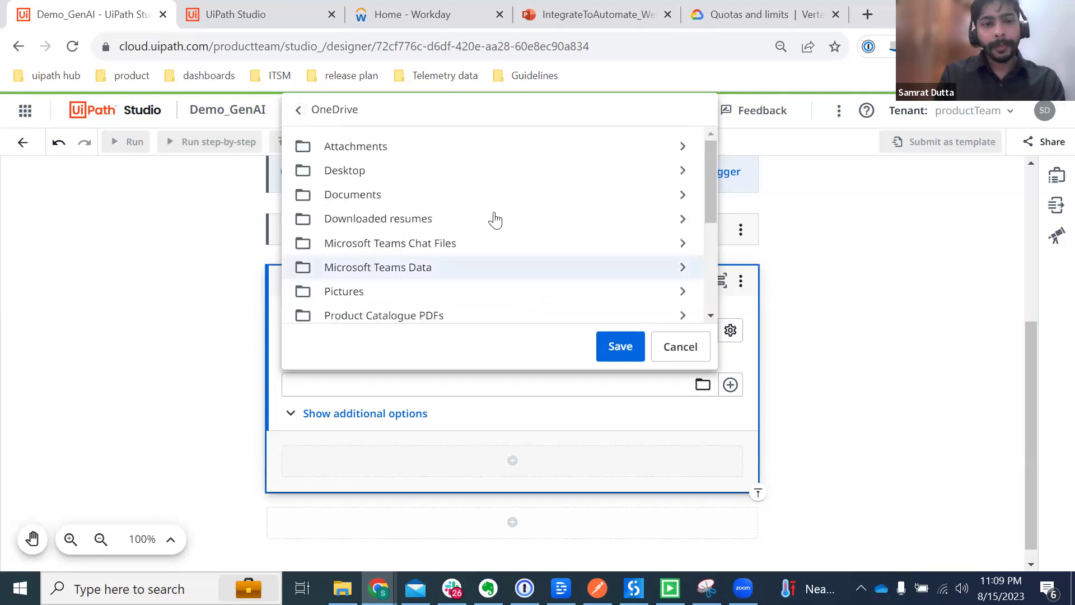
click(449, 219)
click(619, 345)
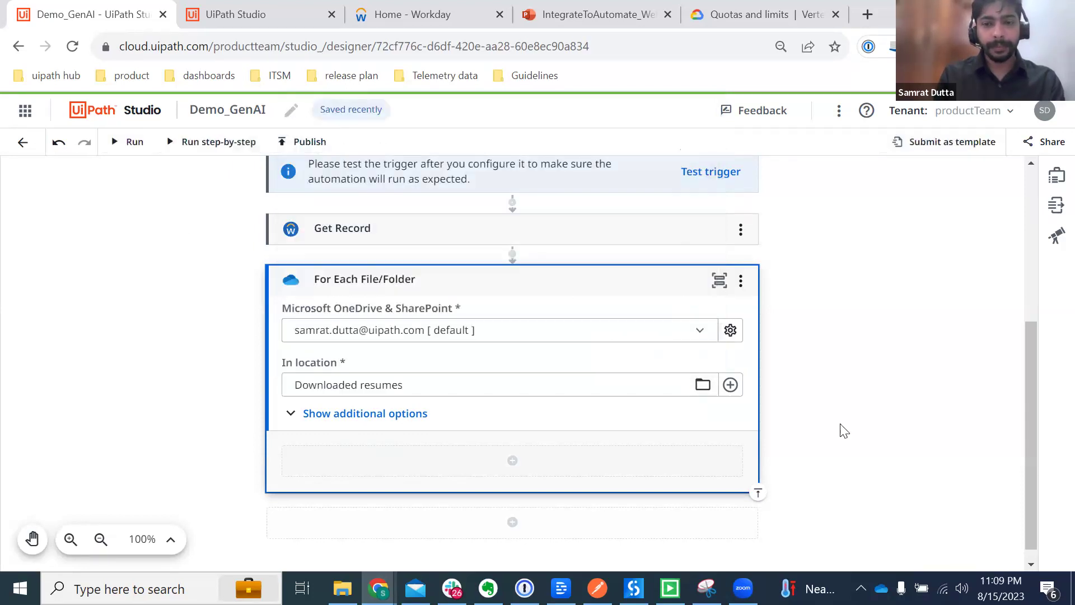
scroll(840, 432, down, 1)
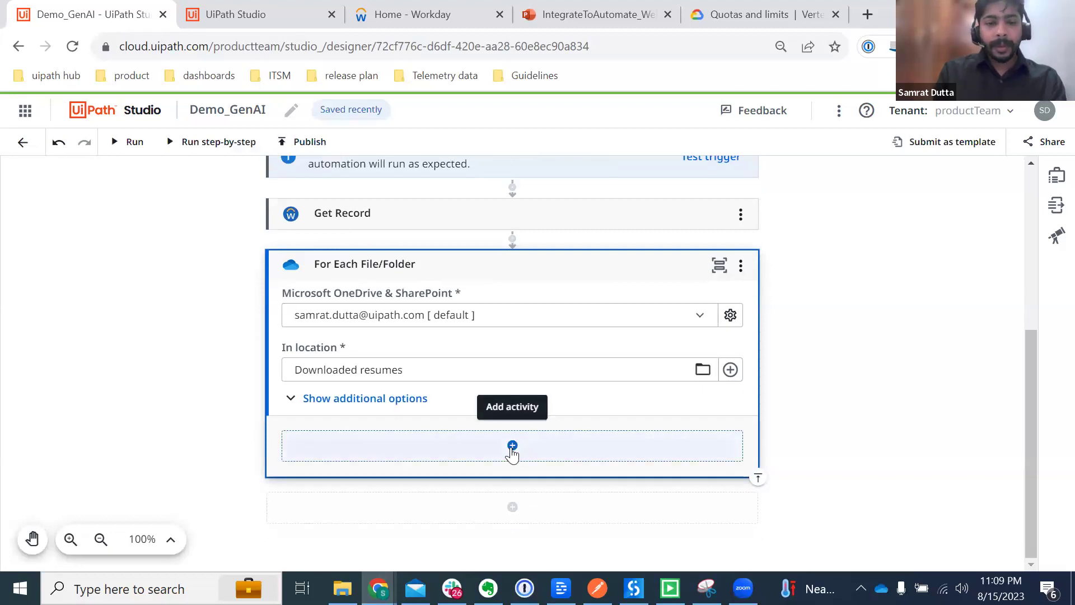
Step: Add the Microsoft 365 Download File activity inside the loop
click(512, 448)
text(Download)
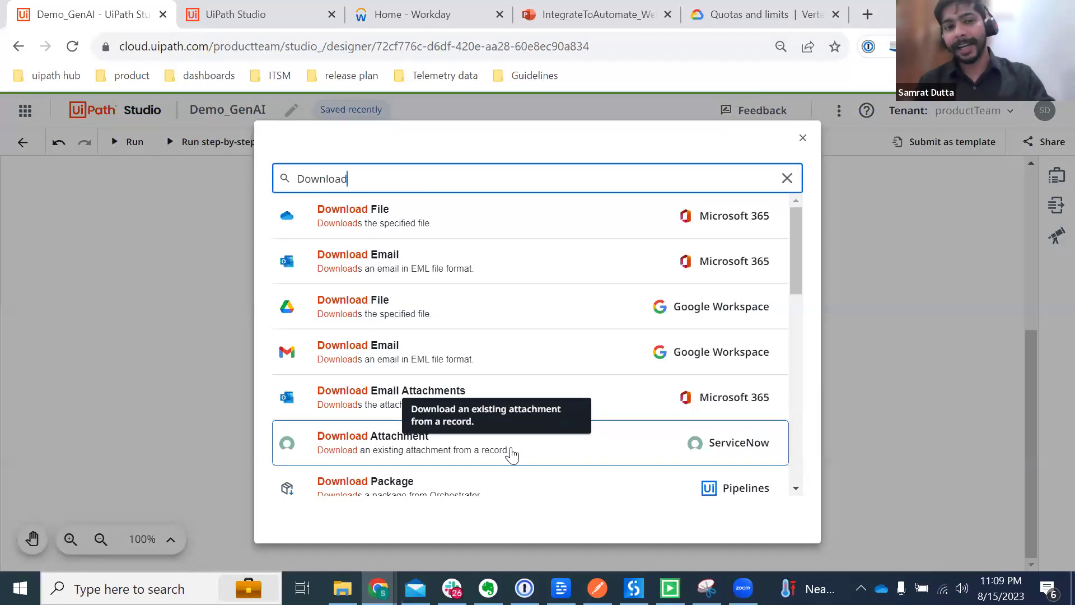
click(463, 230)
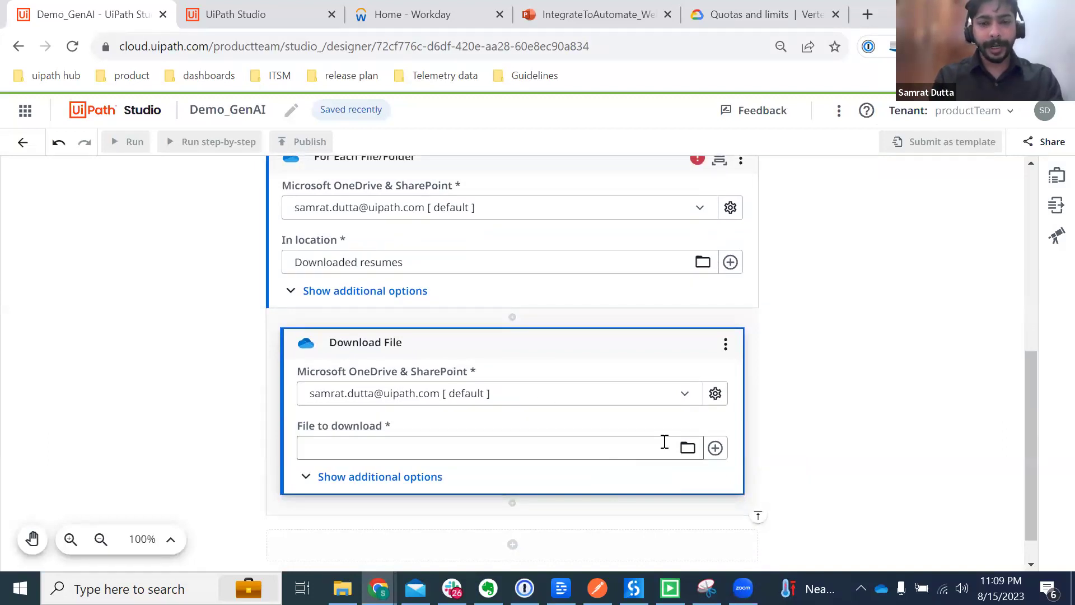
click(688, 451)
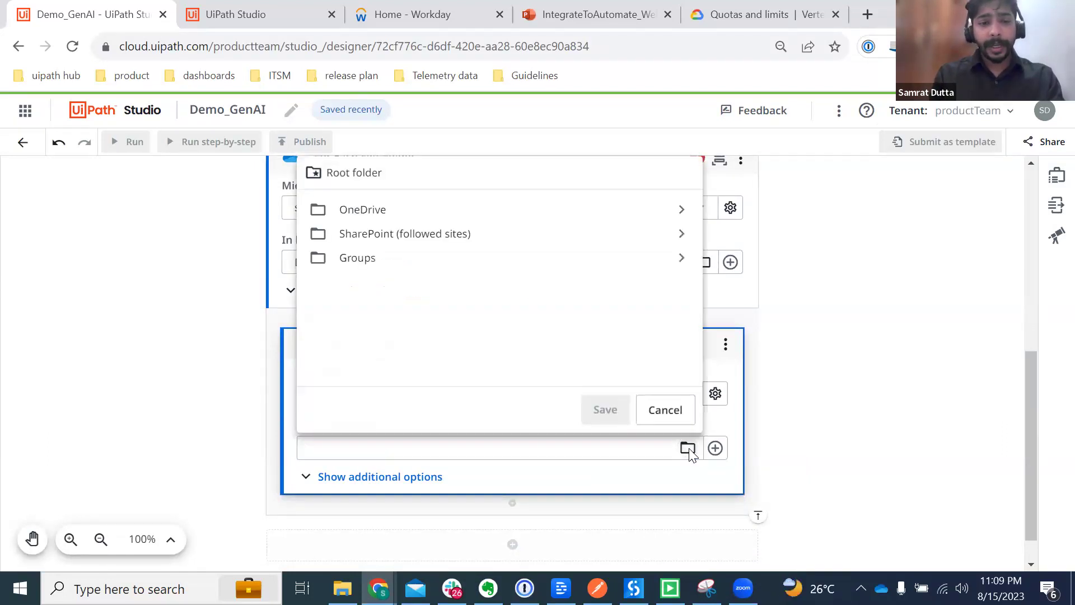
click(830, 414)
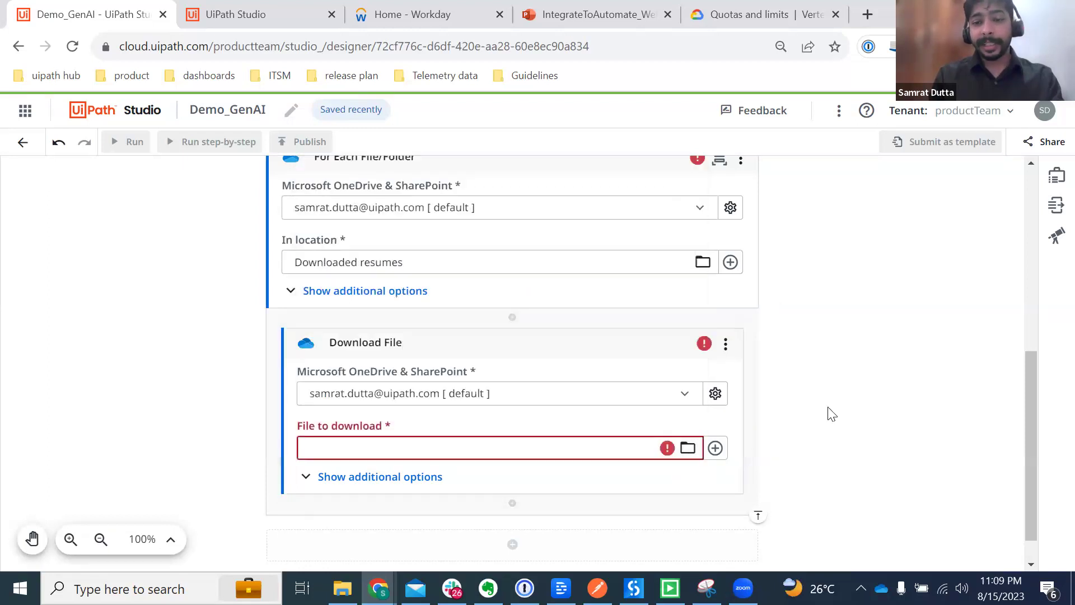
click(376, 292)
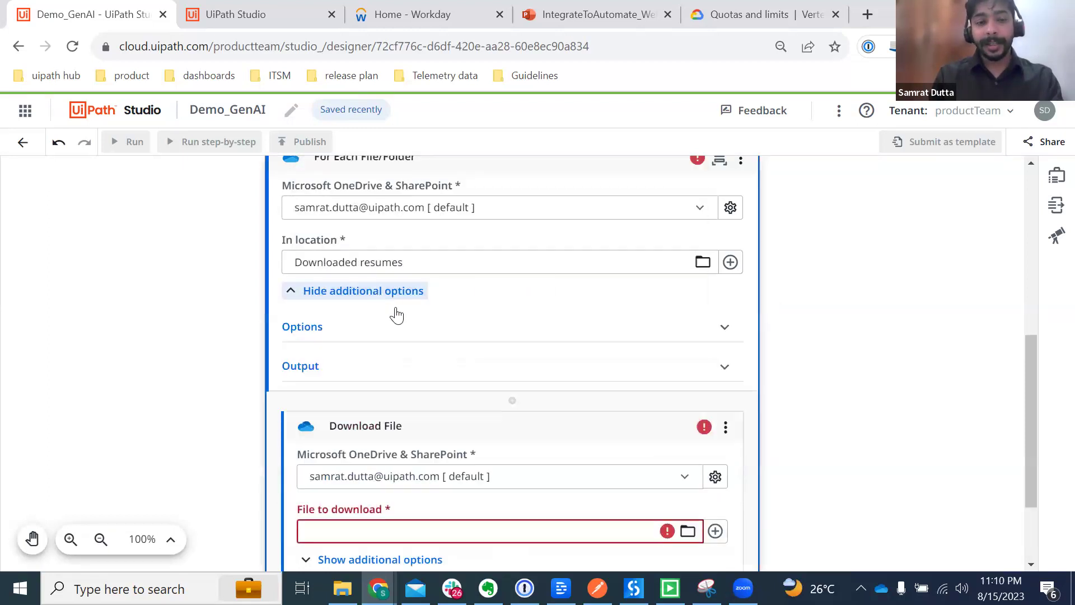
click(356, 370)
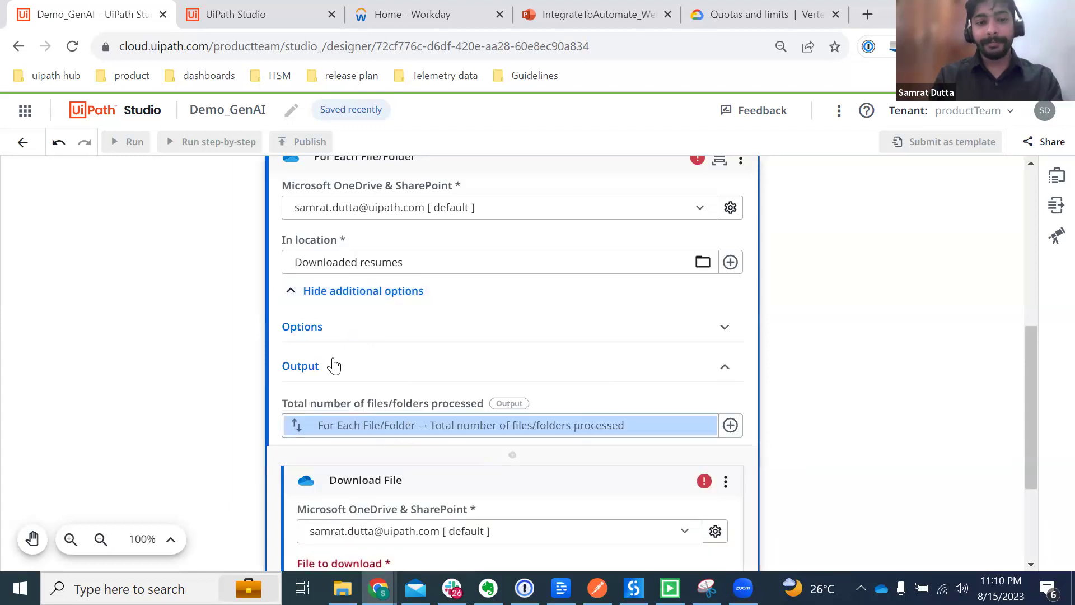
click(333, 367)
scroll(649, 406, down, 2)
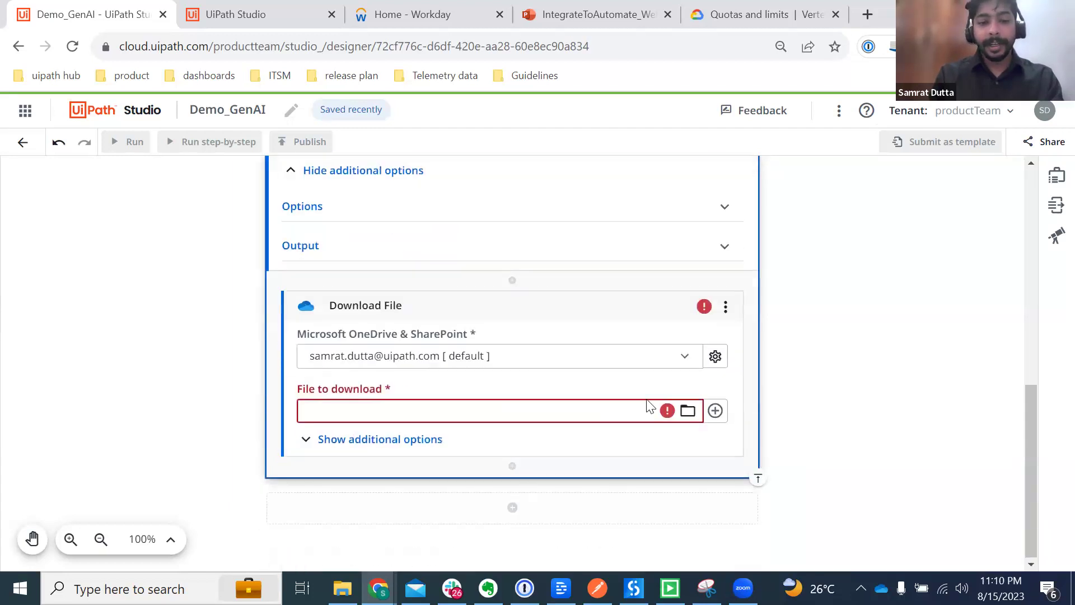
Step: Set Download File's File to download to the loop's CurrentItem variable
click(715, 410)
click(754, 439)
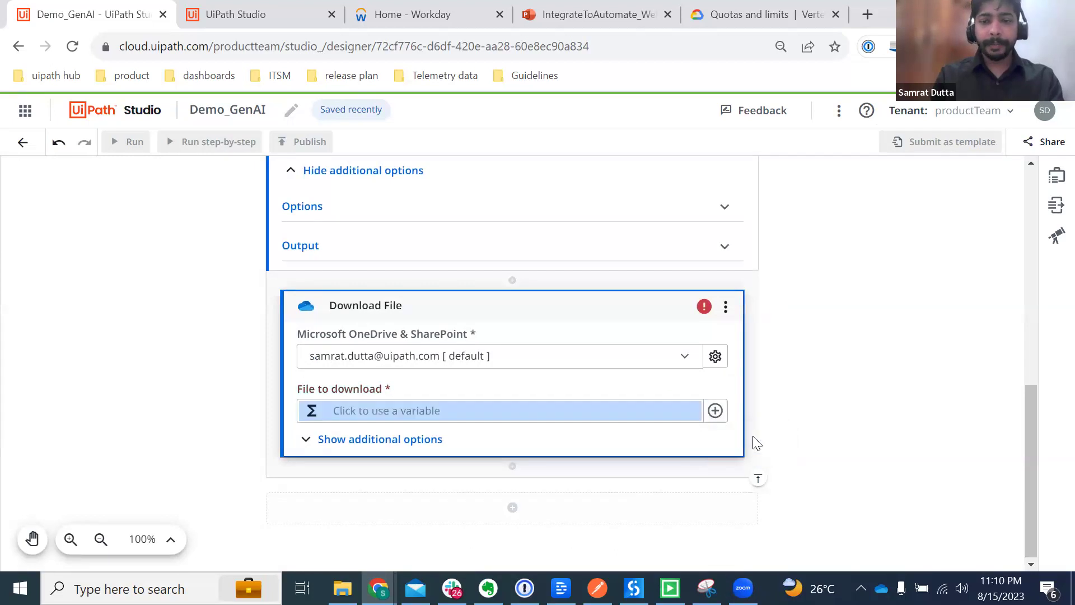
click(715, 411)
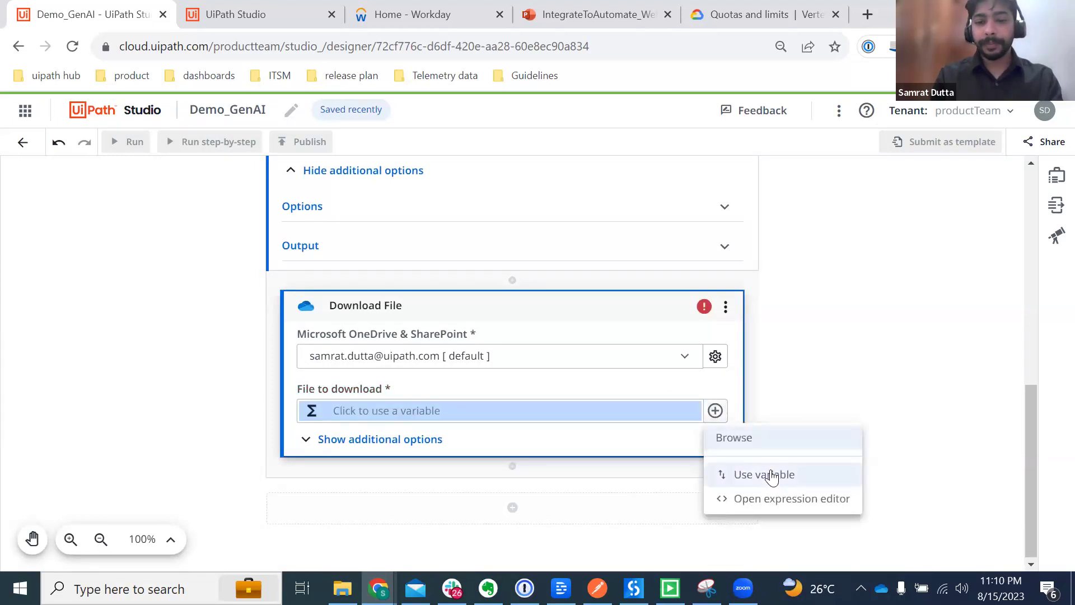
click(770, 475)
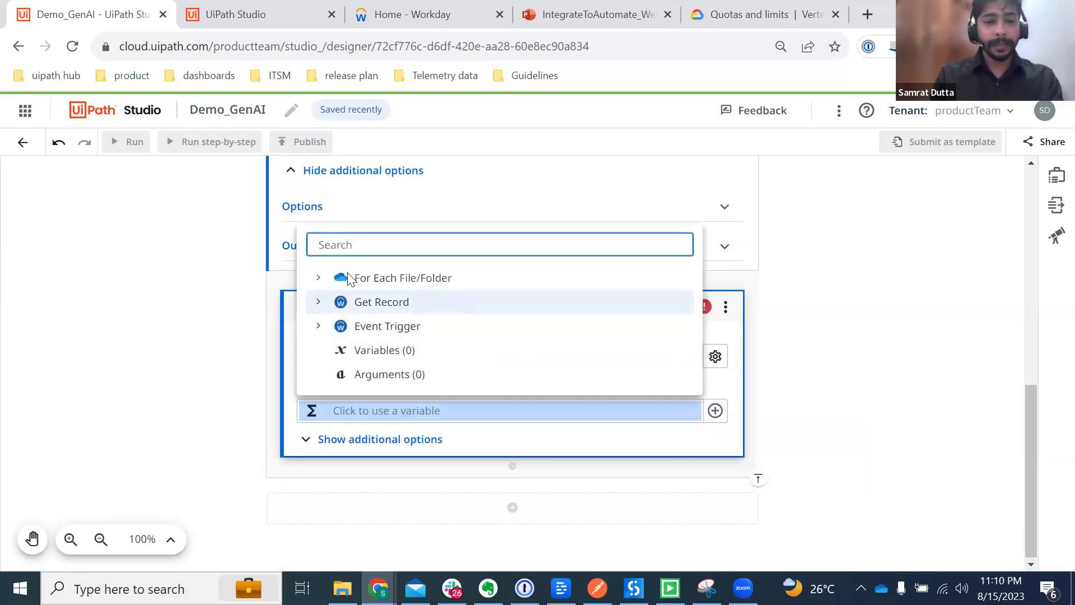
click(317, 279)
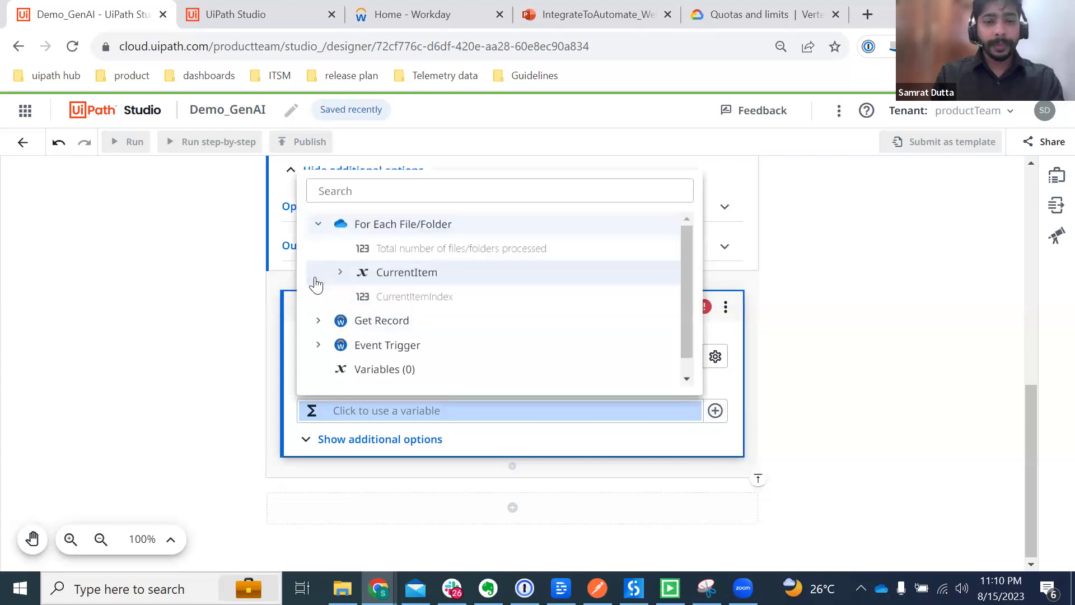
click(428, 275)
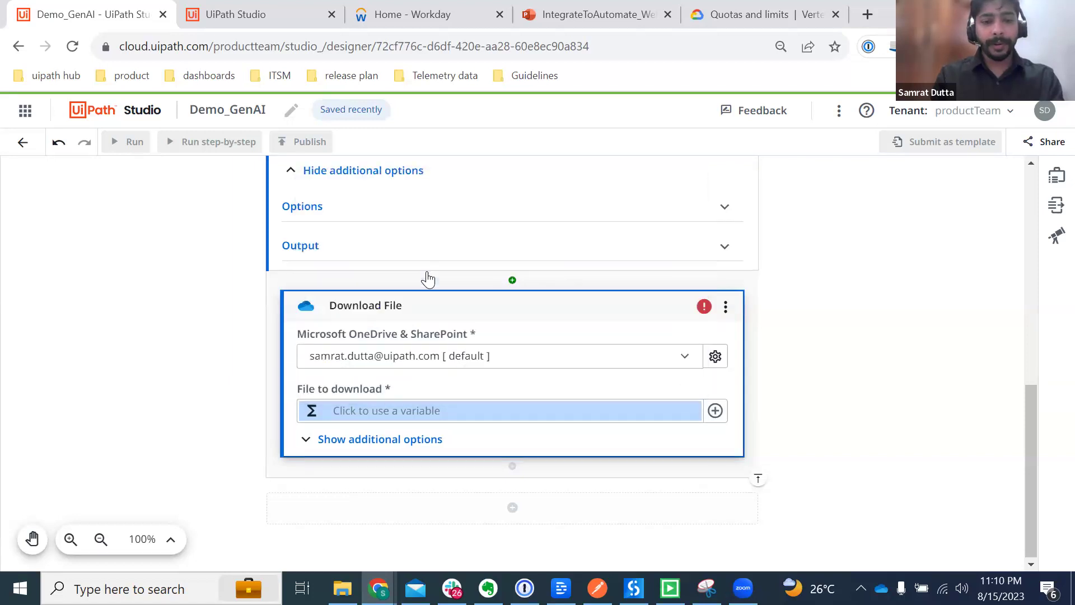
Step: Review Download File's additional options and its Downloaded file output
click(343, 440)
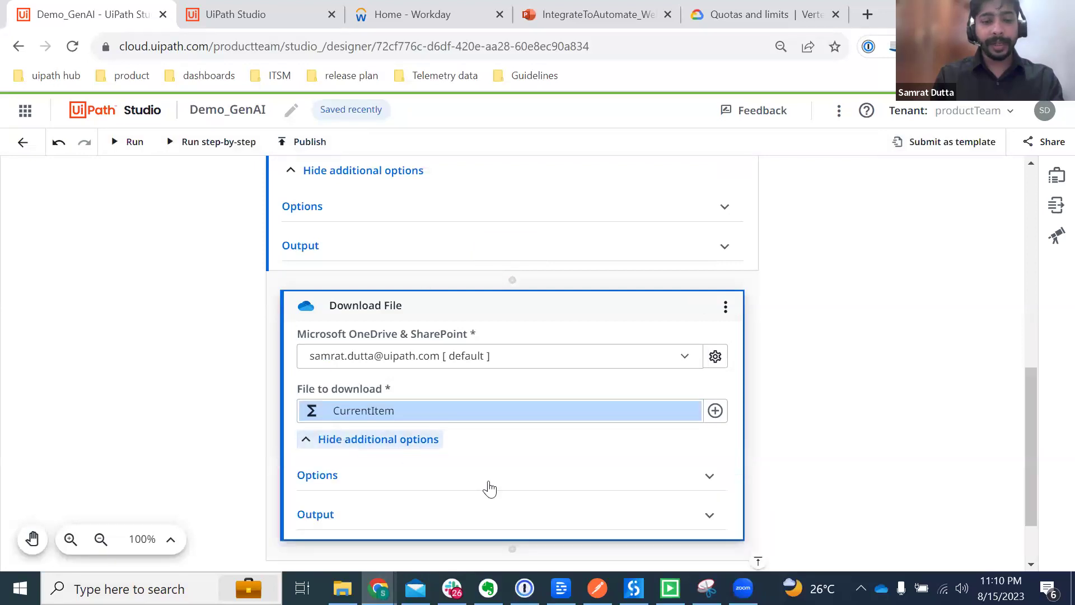
scroll(485, 489, down, 2)
click(417, 446)
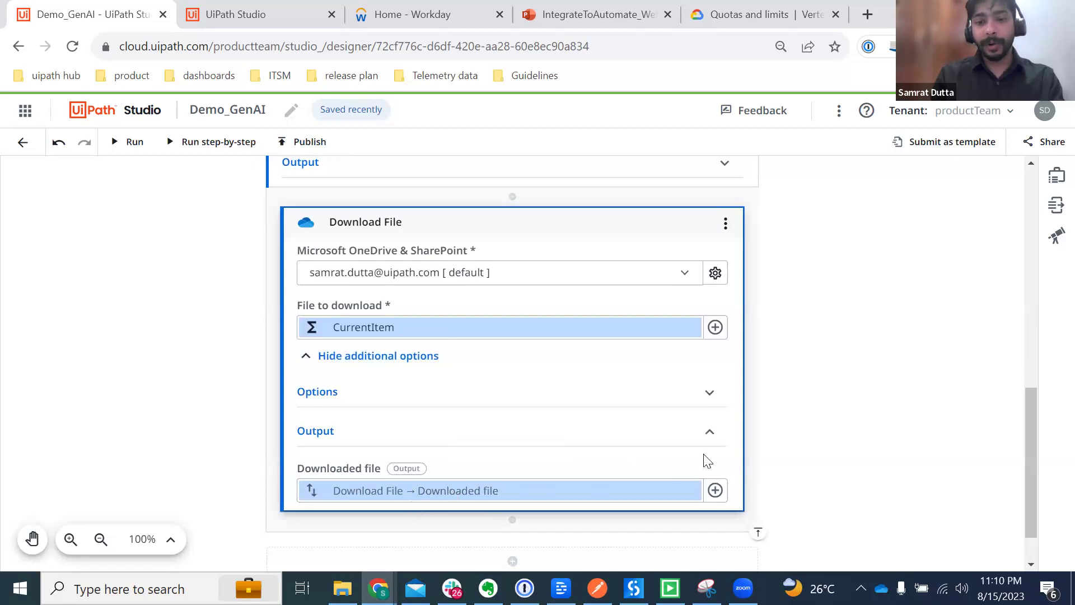
click(709, 396)
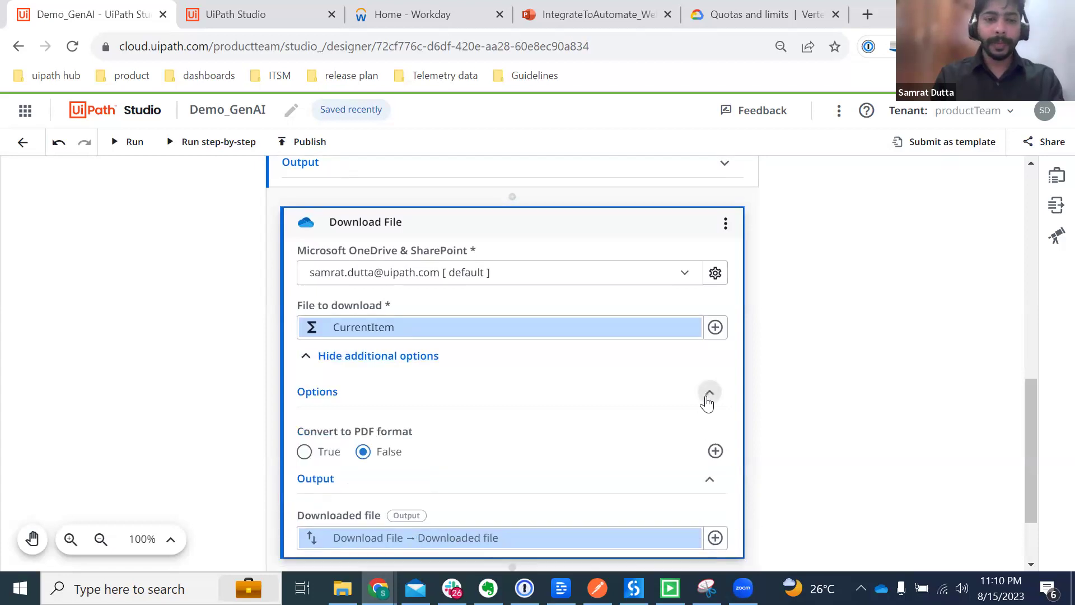
click(708, 395)
scroll(783, 425, down, 1)
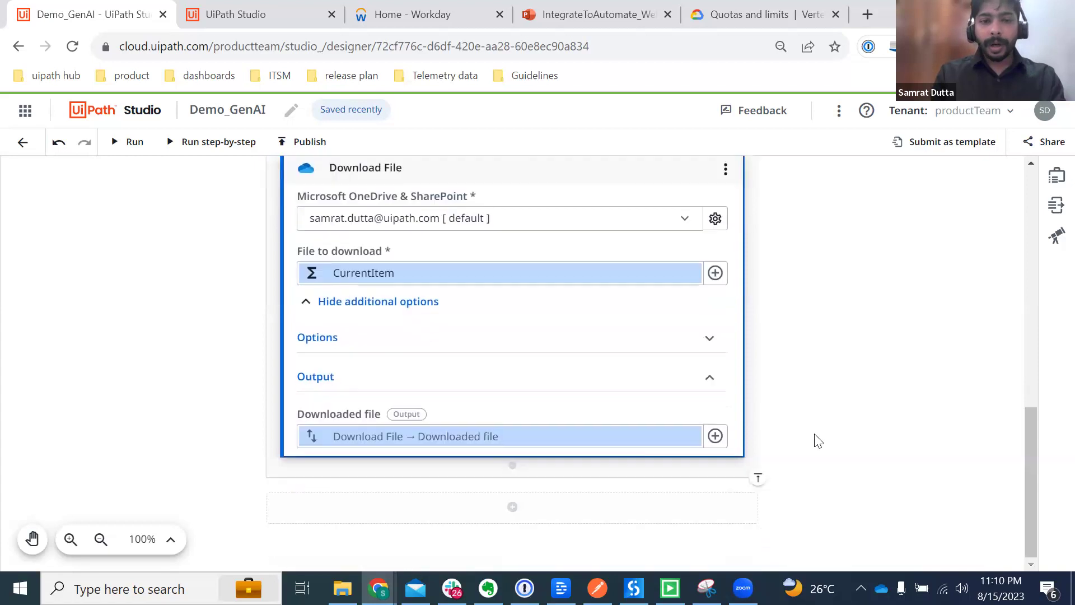
Step: Search 'Pdf' in the activity search and add Extract PDF Text below Download File
click(512, 472)
text(Extract)
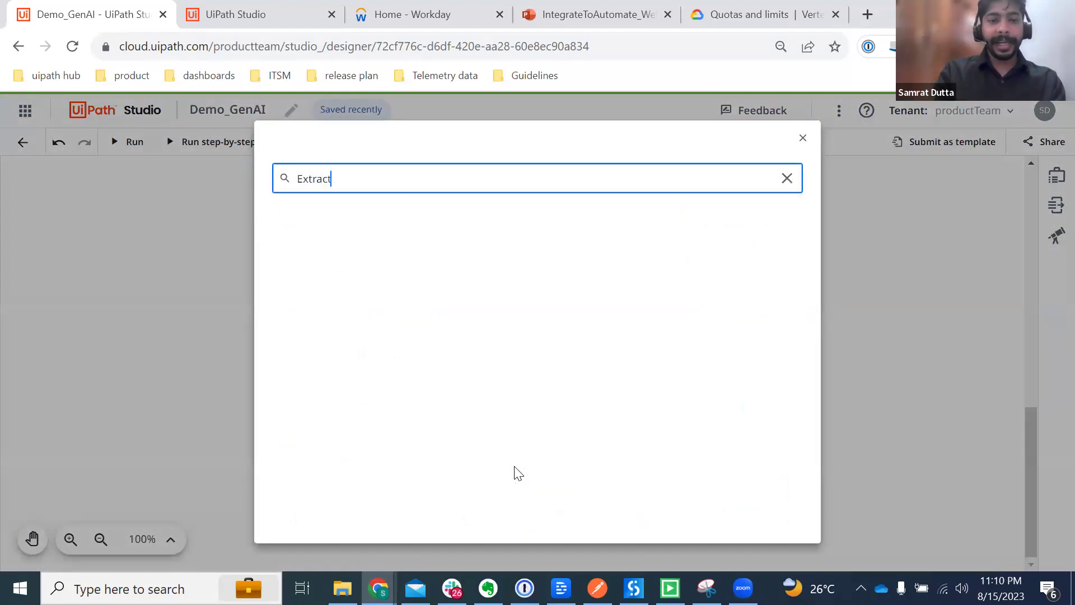
text( Data)
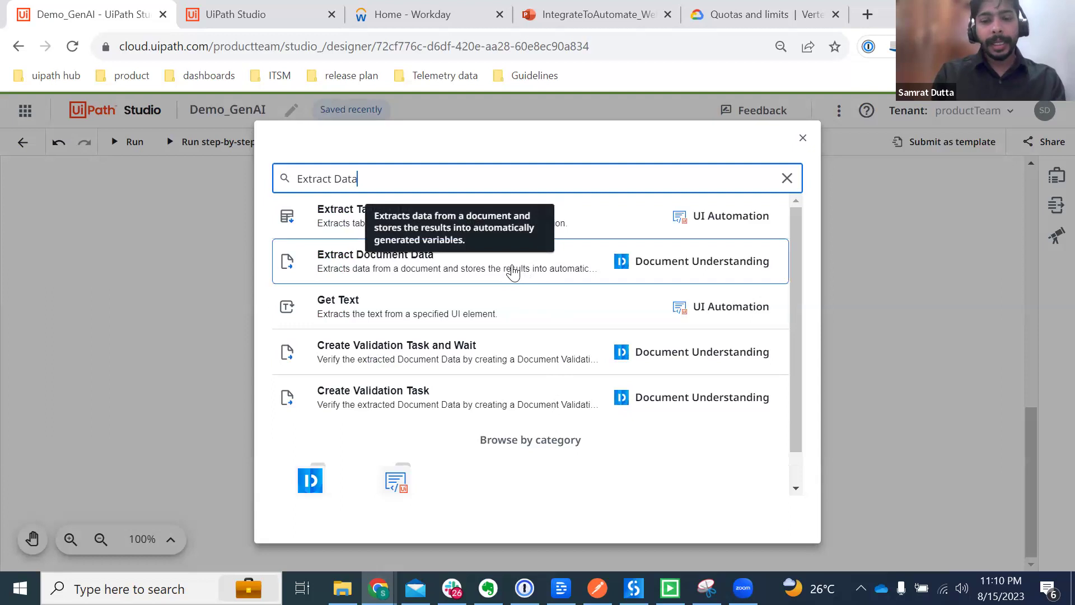
key(BackSpace)
key(BackSpace)
key(BackSpace)
key(BackSpace)
text(Pdf)
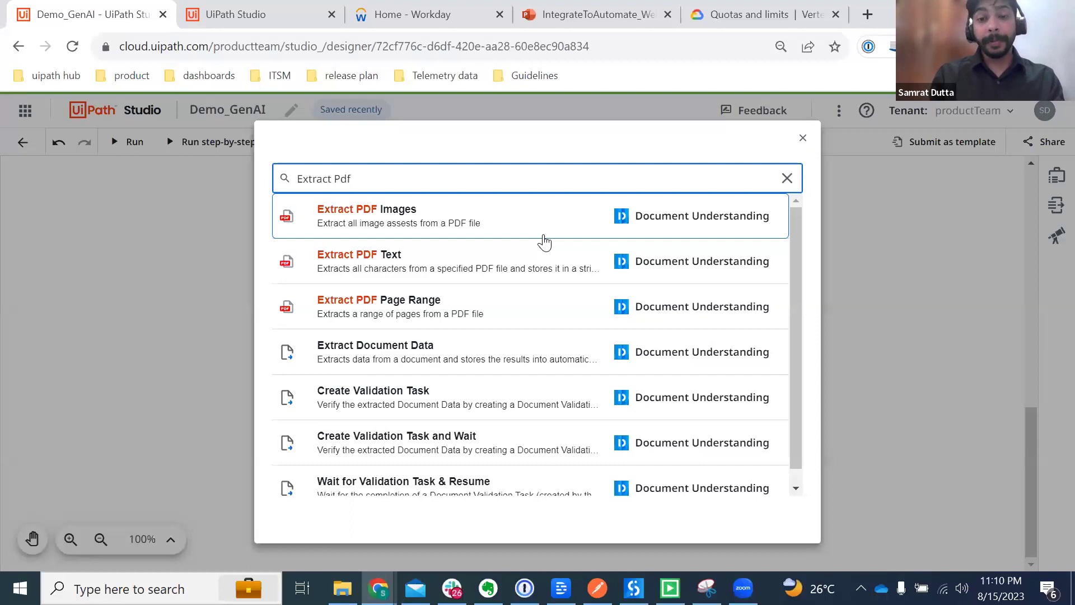
click(437, 264)
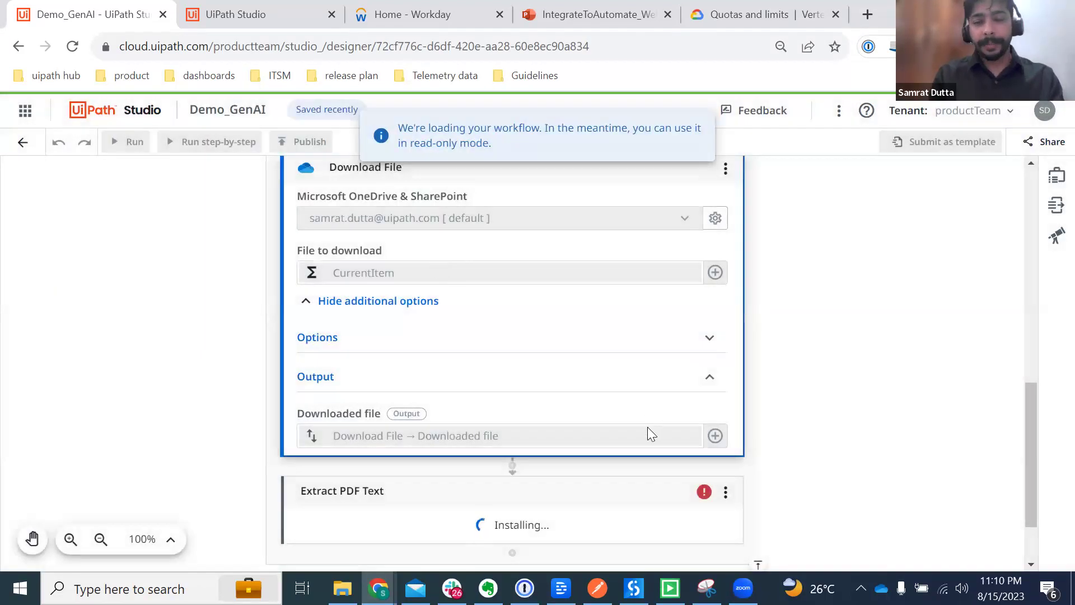
scroll(649, 434, down, 2)
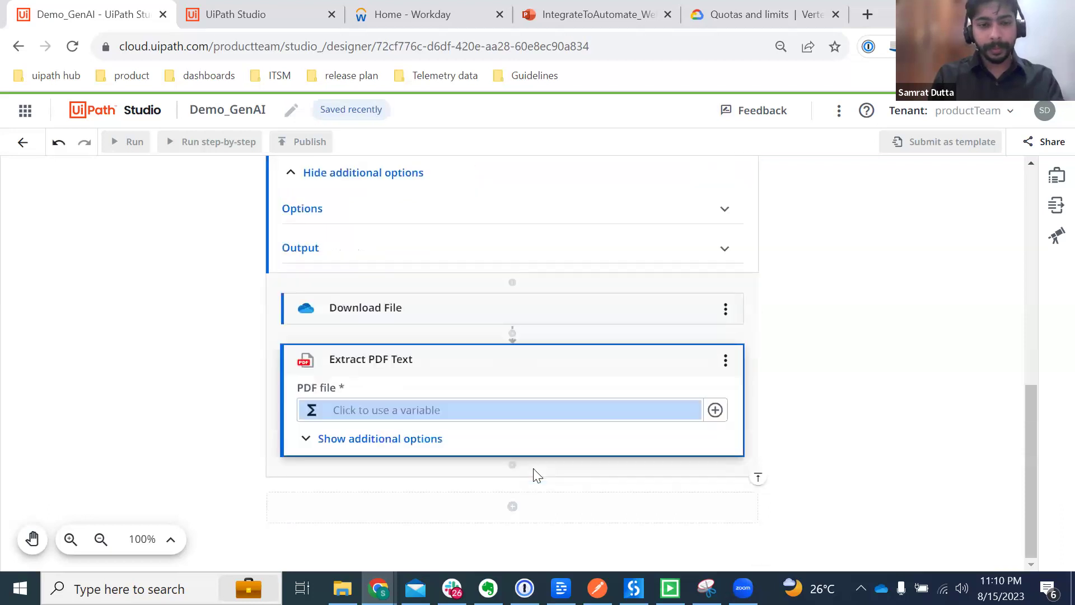
Step: Feed Download File's Downloaded file into Extract PDF Text's PDF file, leaving Apply OCR off
click(715, 410)
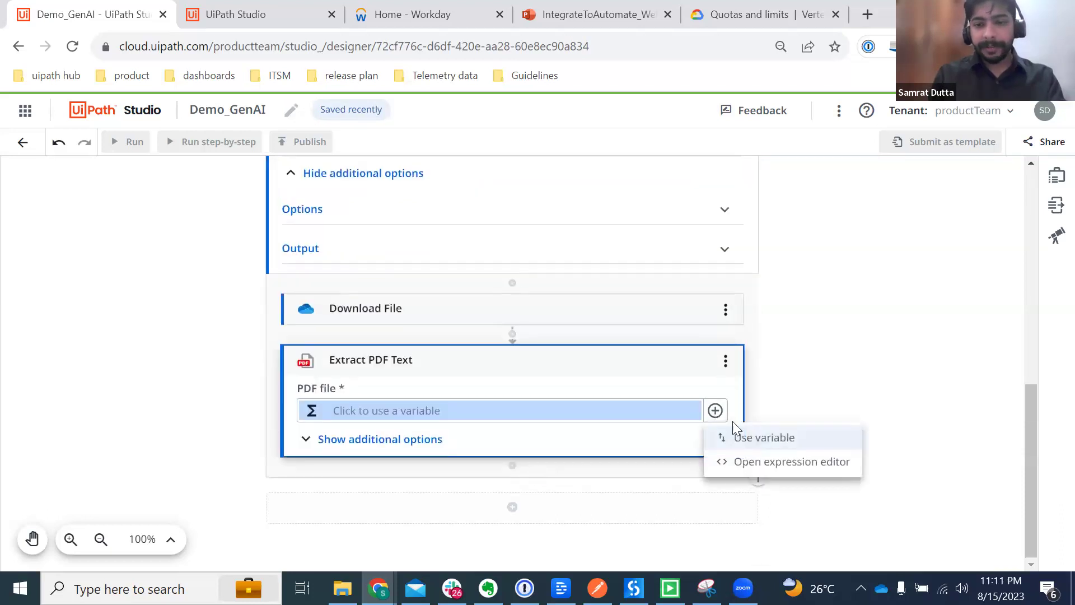
click(757, 442)
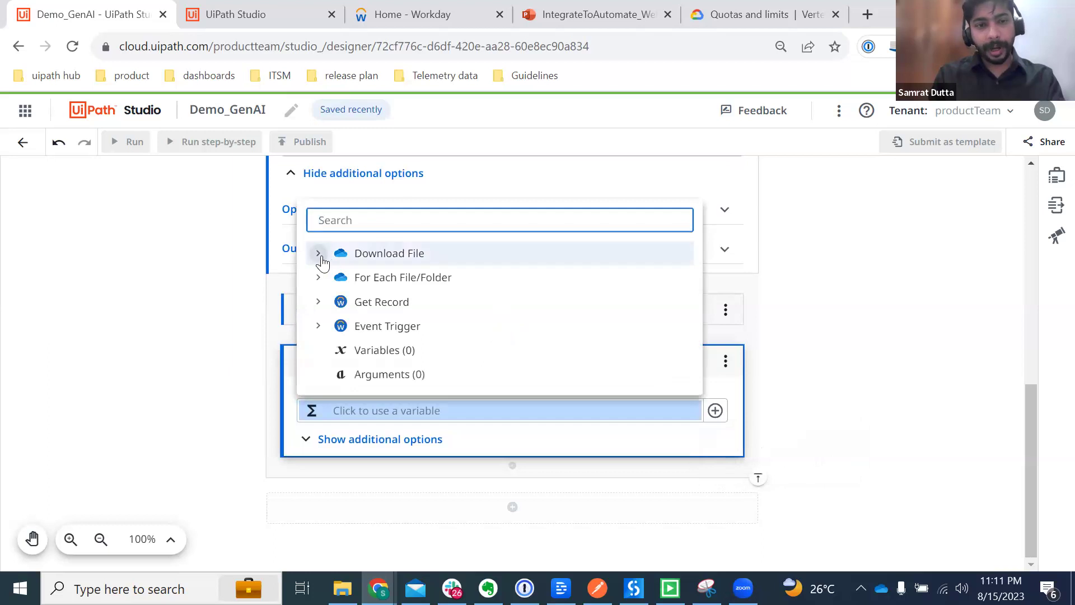
click(319, 254)
click(412, 257)
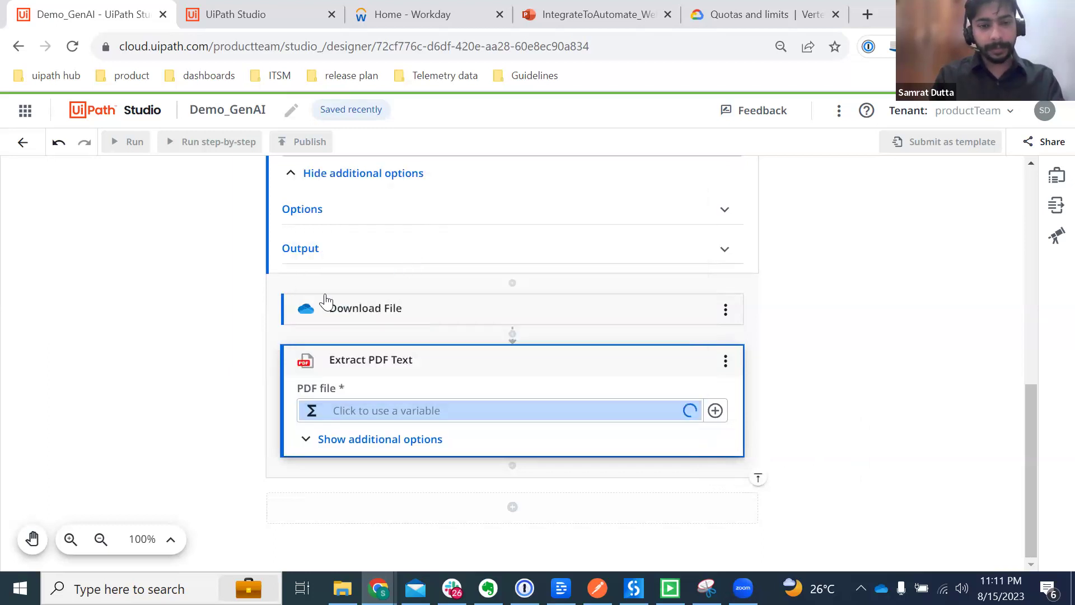
click(367, 440)
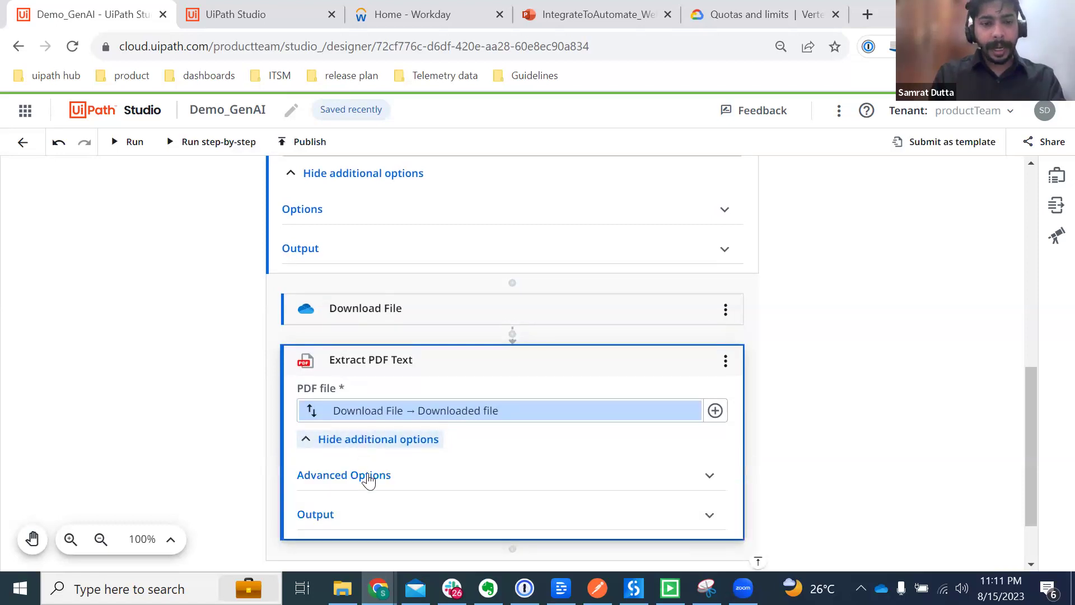
click(365, 475)
scroll(369, 480, down, 3)
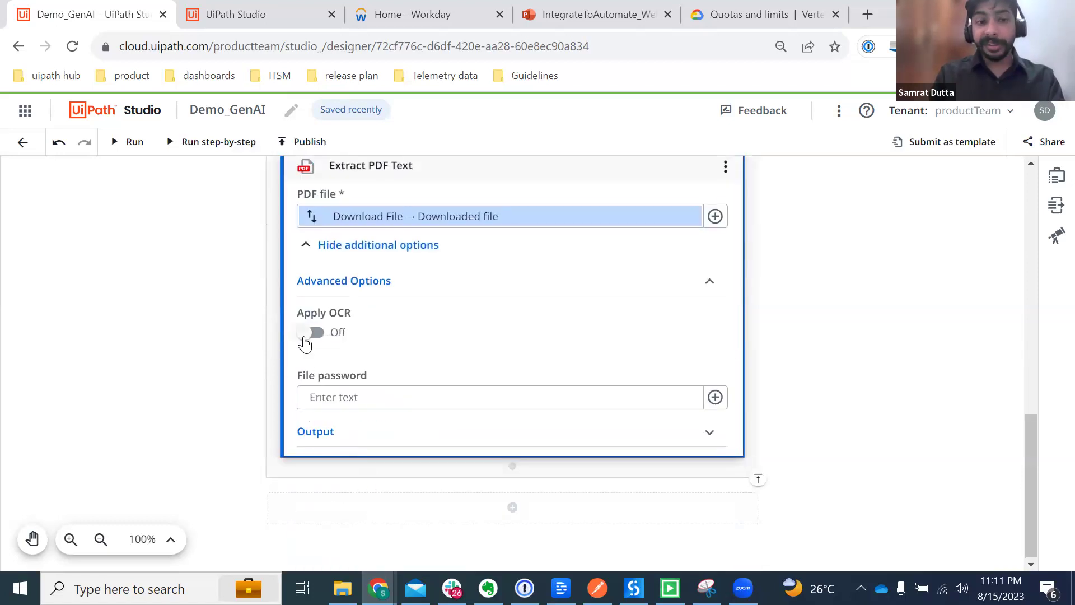
click(643, 292)
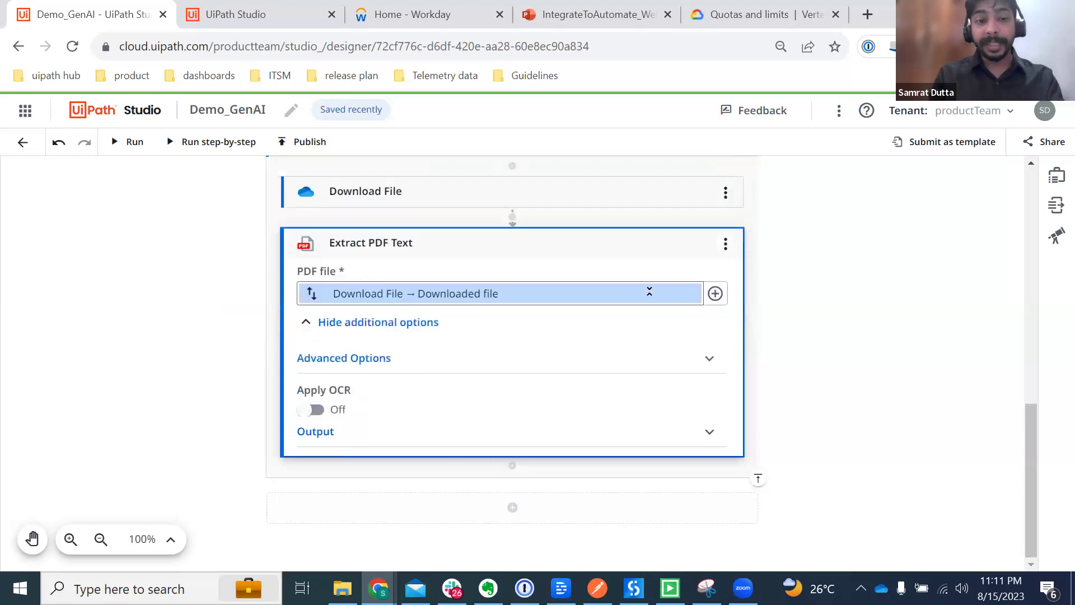
Step: Search 'vertex' and add Google Vertex Generate Text Completion below Extract PDF Text
click(511, 467)
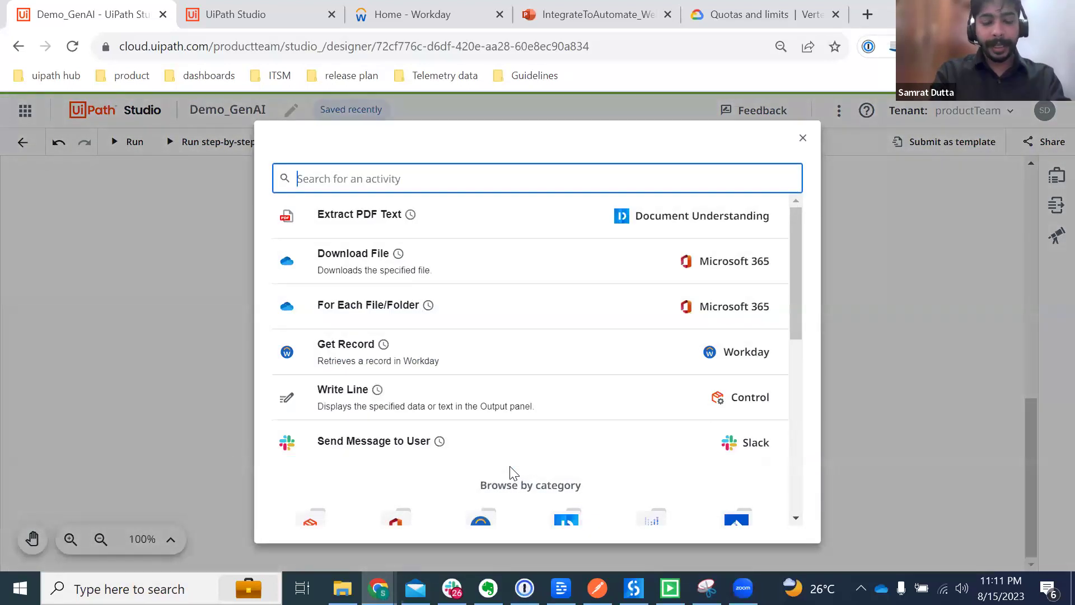
text(gene)
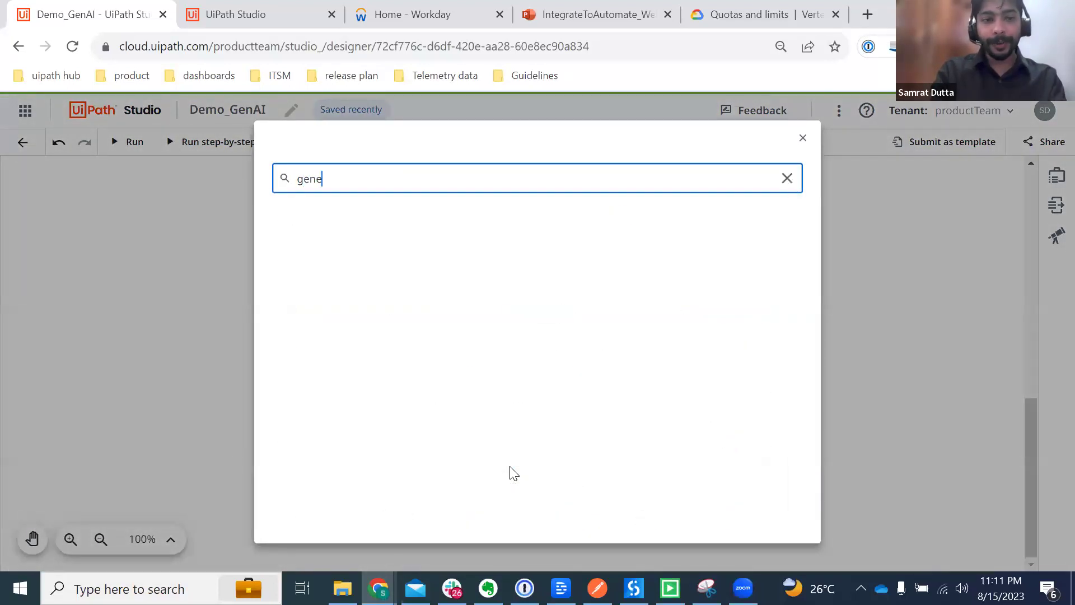
key(BackSpace)
key(BackSpace)
key(BackSpace)
key(BackSpace)
text(ver)
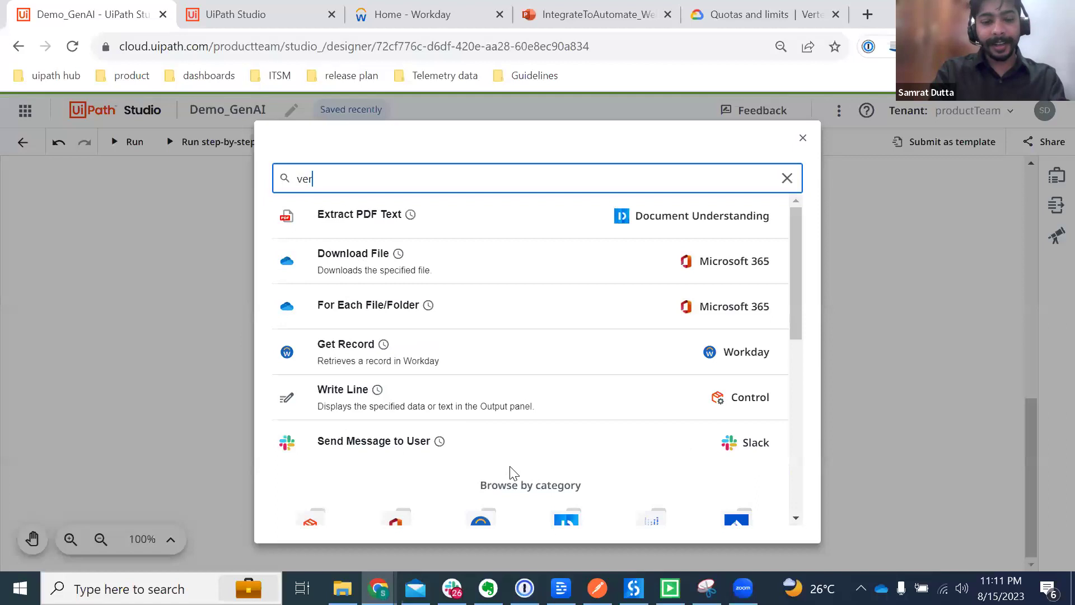
text(tex)
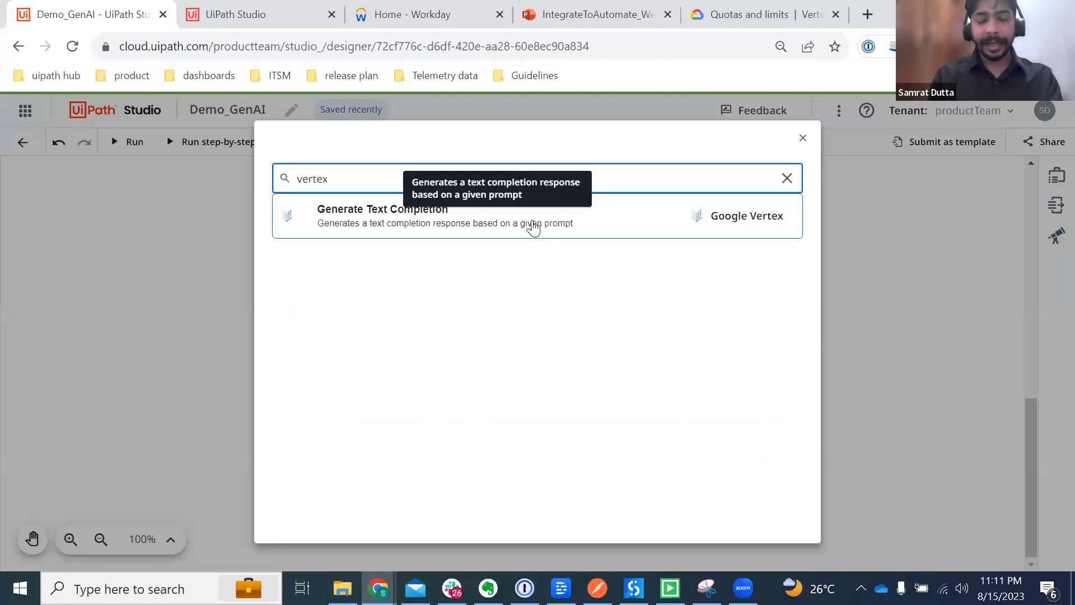
click(533, 225)
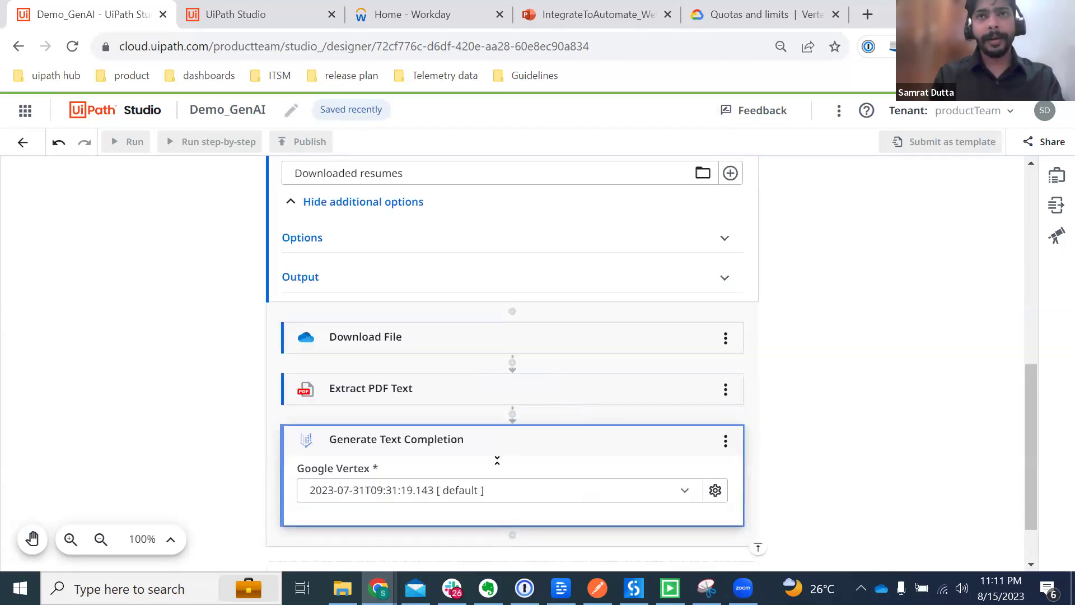
scroll(497, 460, down, 3)
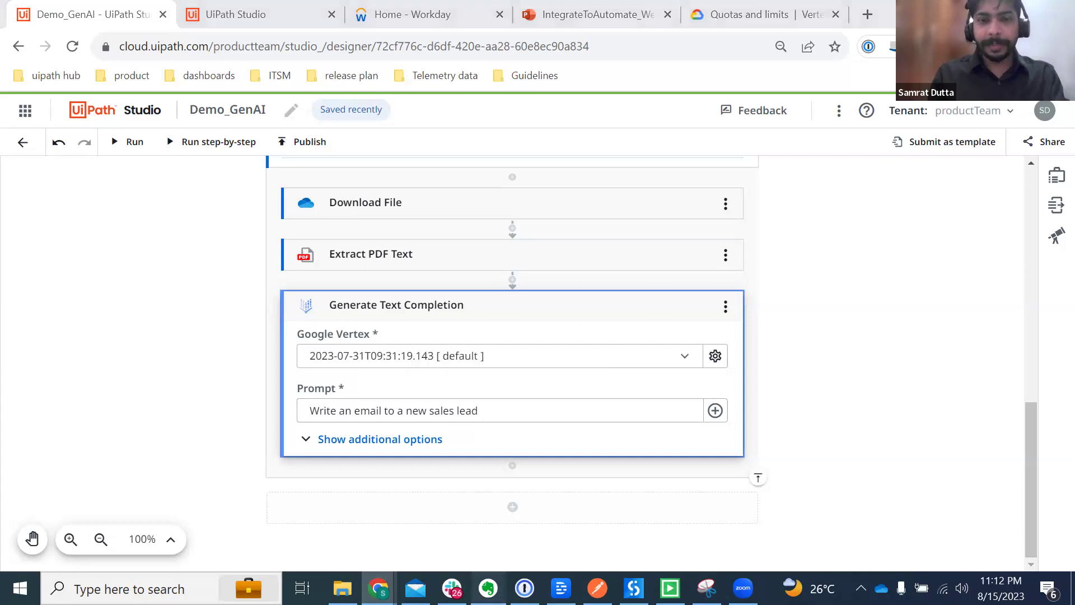
Step: Copy the summarize resume prompt from the Evernote notes
click(488, 588)
scroll(801, 302, up, 3)
drag(958, 241, 564, 218)
key(ctrl+c)
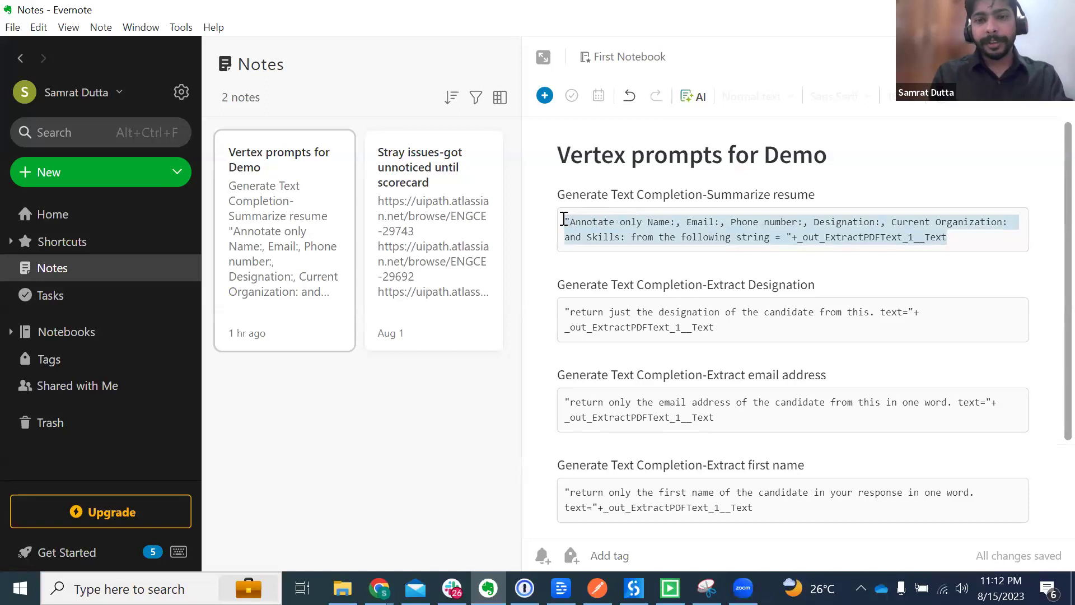
key(alt+Tab)
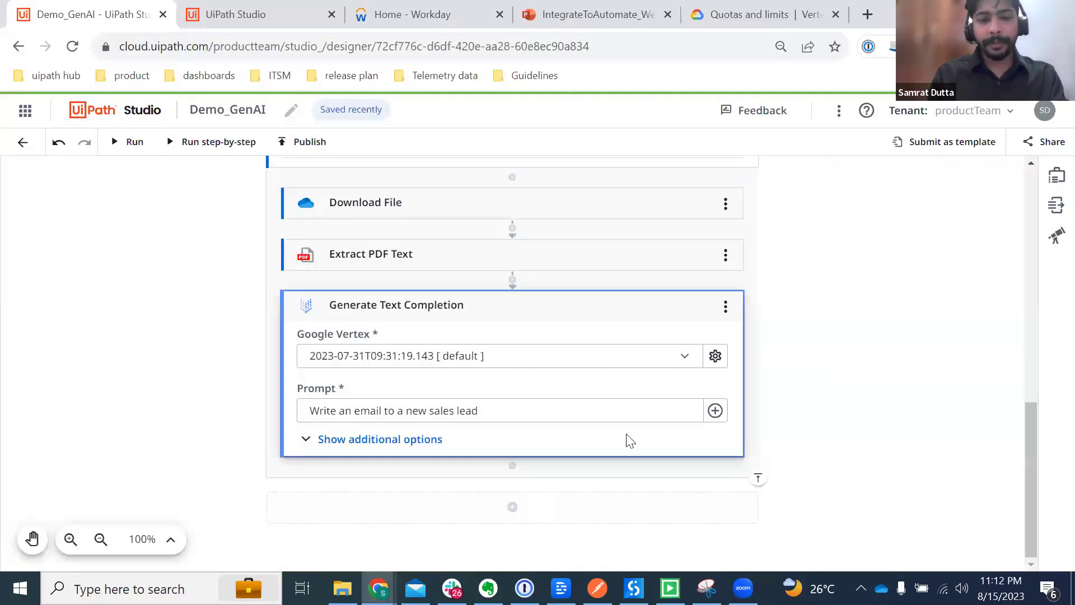
Step: Replace the sales lead prompt with the pasted annotation prompt in the expression editor
click(529, 411)
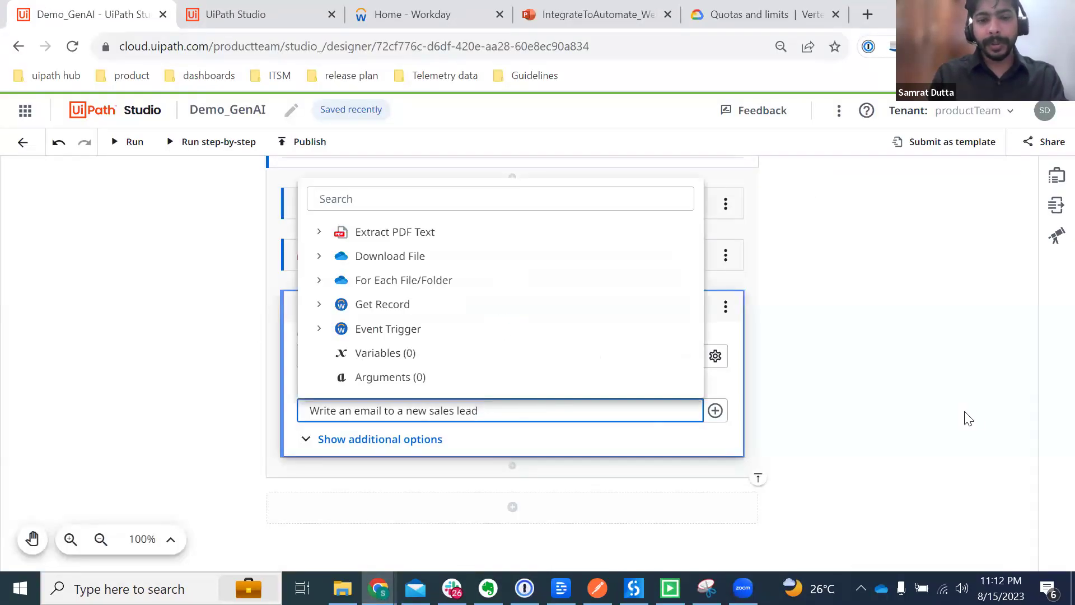
click(715, 410)
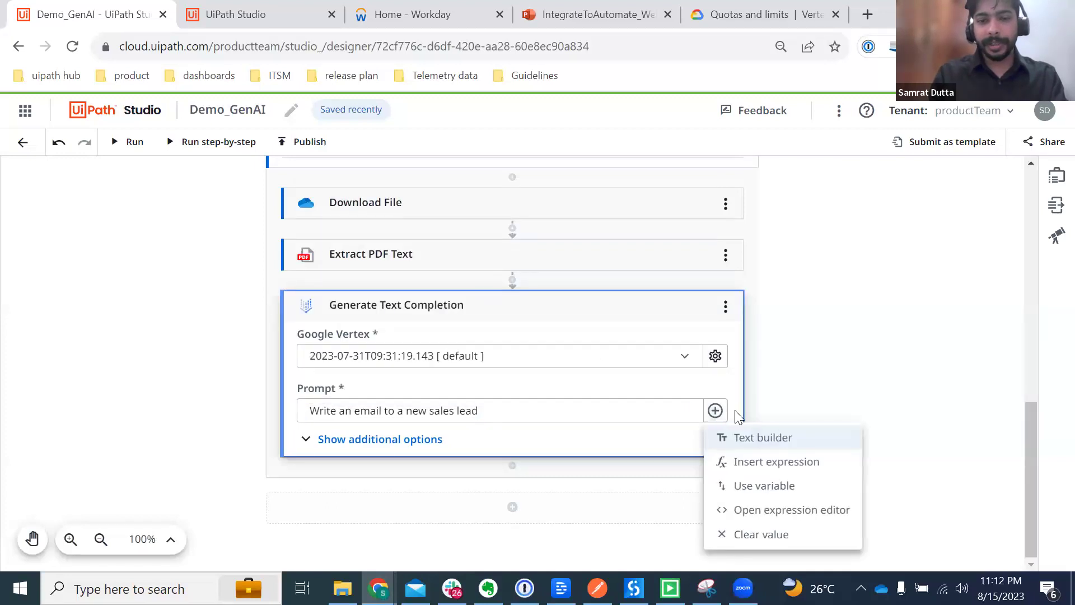
click(728, 509)
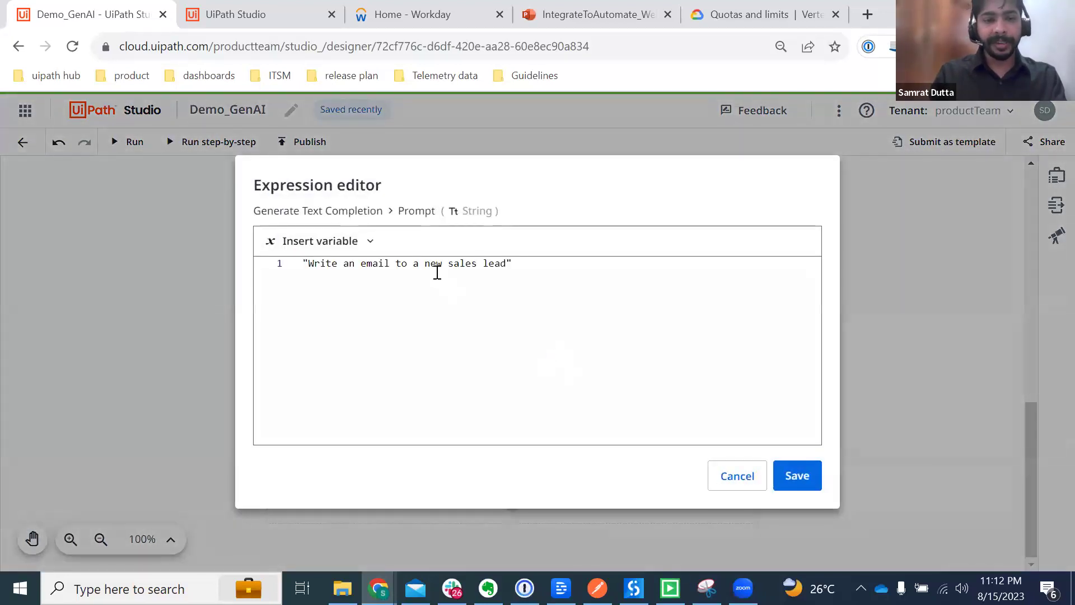
key(ctrl+a)
key(BackSpace)
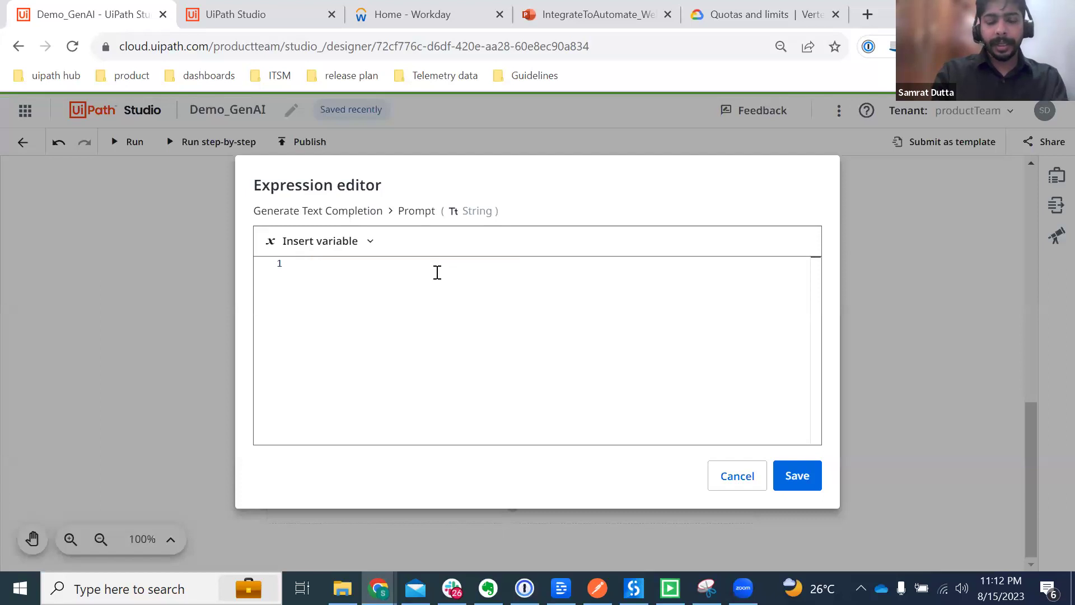
key(ctrl+v)
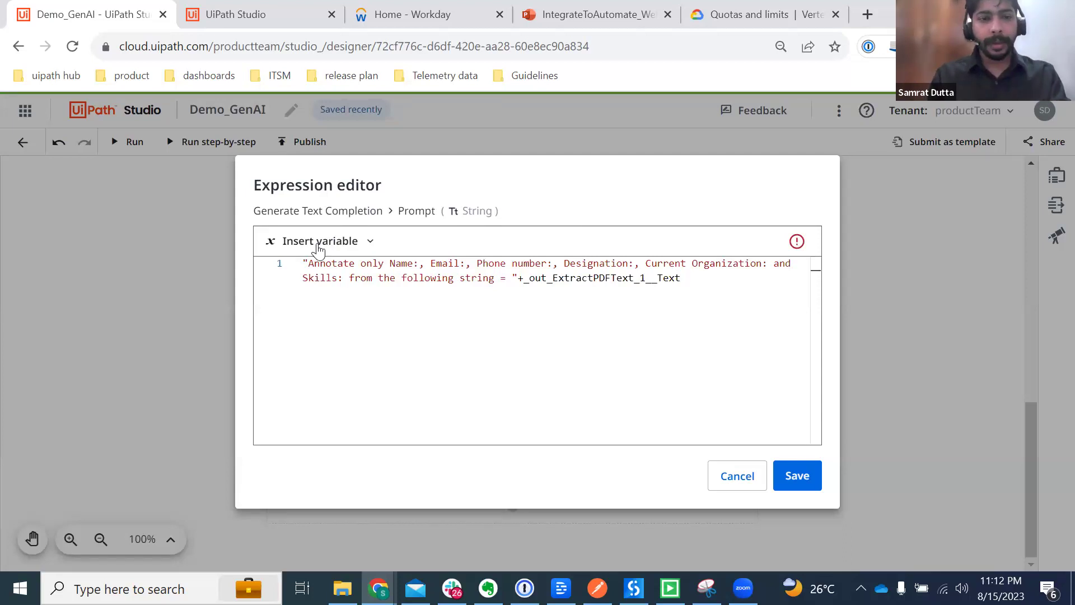
Step: Swap the old variable for Extract PDF Text's Extracted text and save the prompt
click(305, 263)
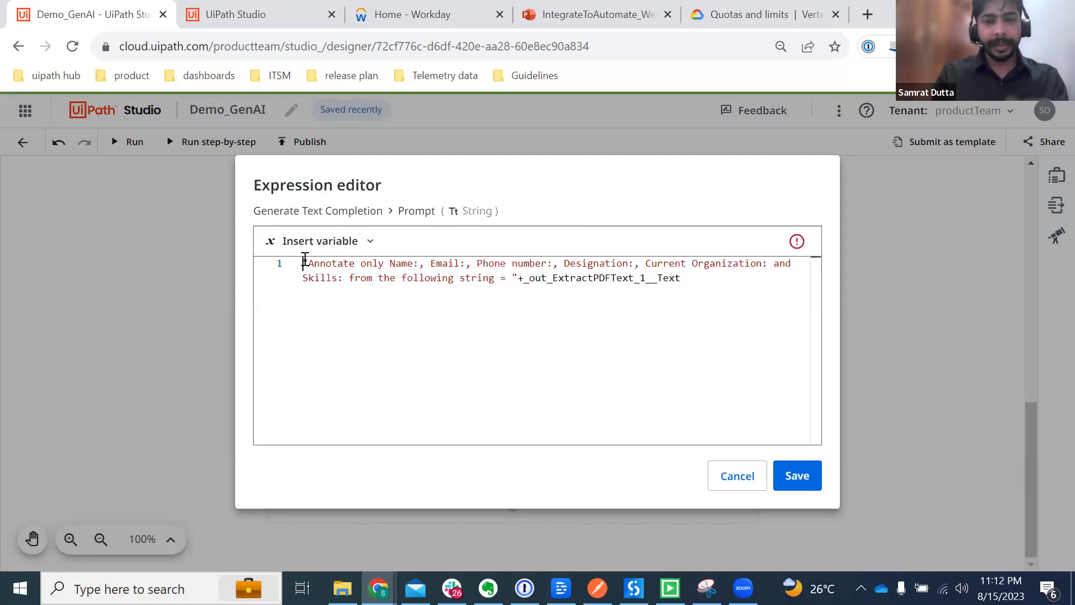
double_click(591, 278)
key(BackSpace)
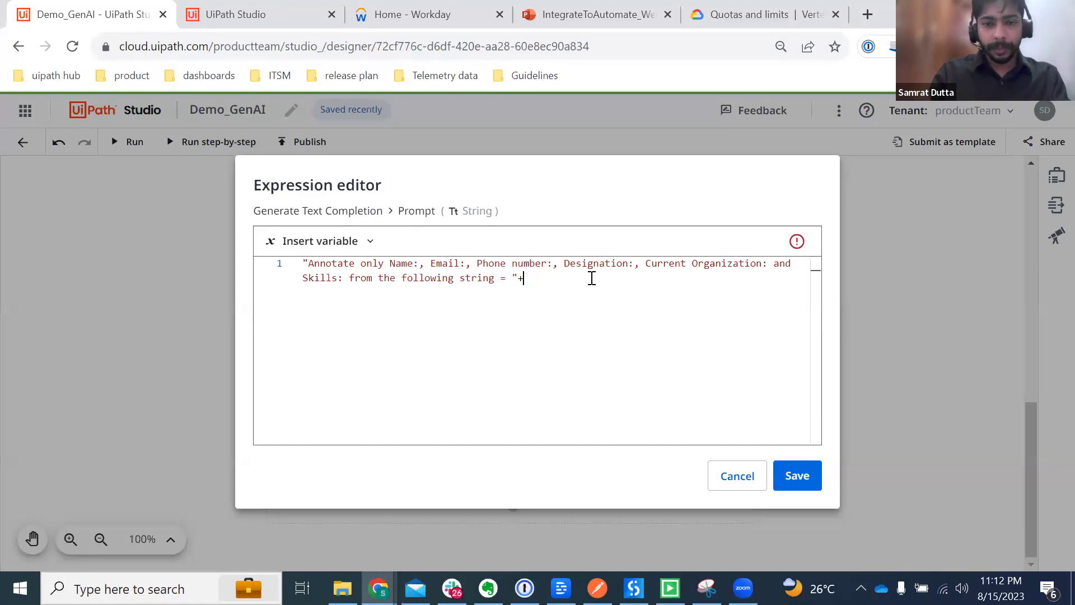
text(+)
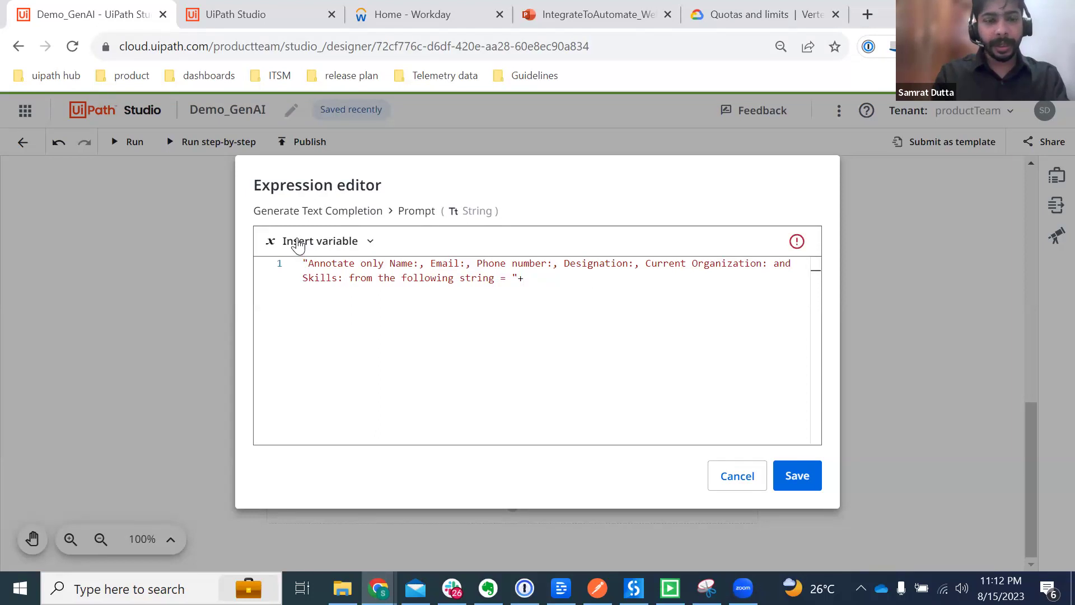
click(297, 242)
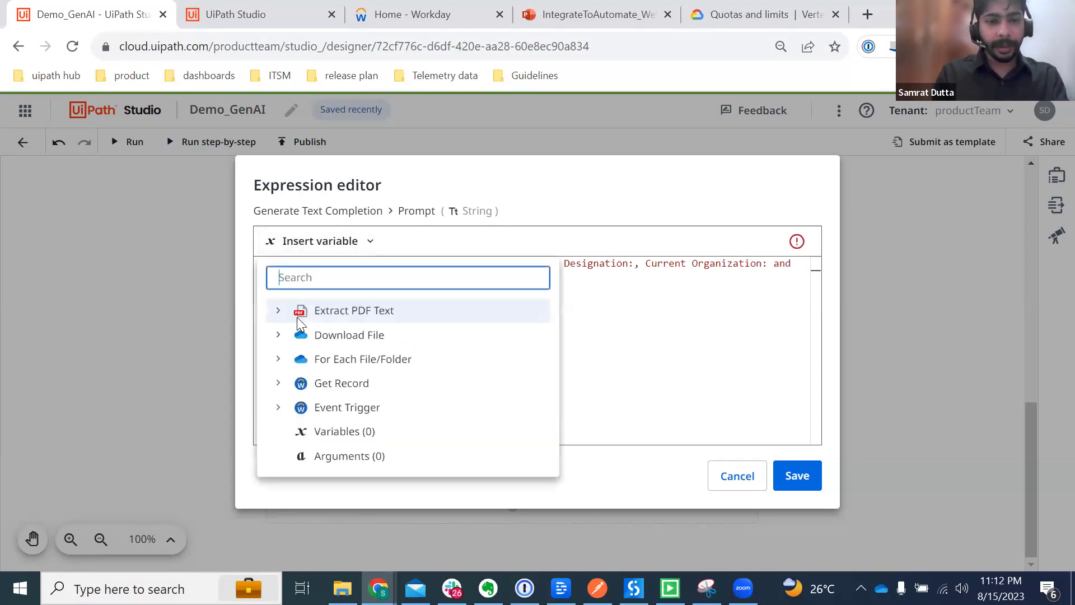
click(279, 311)
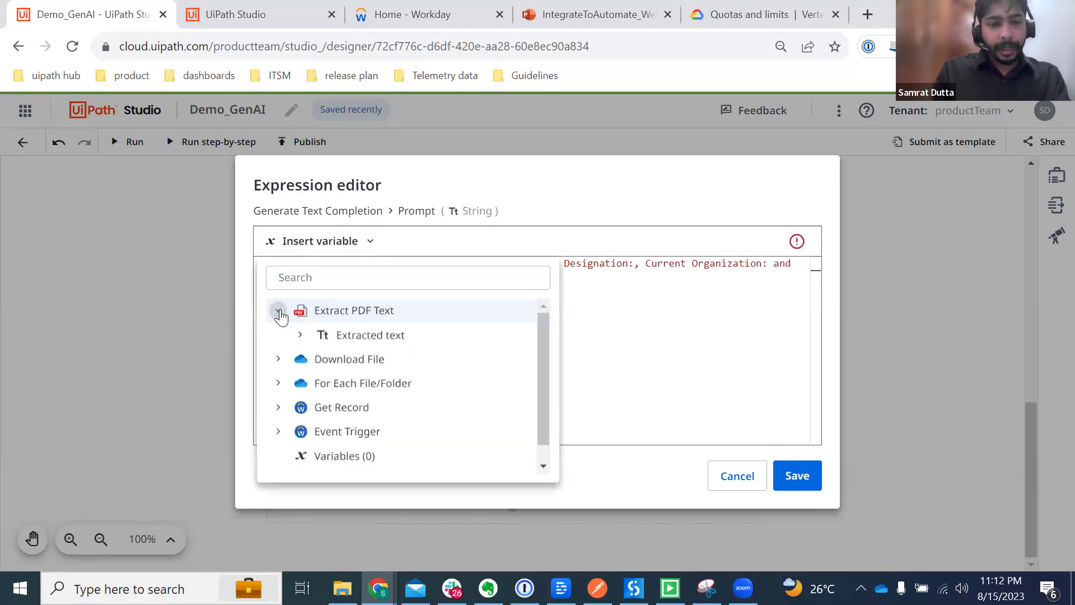
click(329, 335)
click(812, 481)
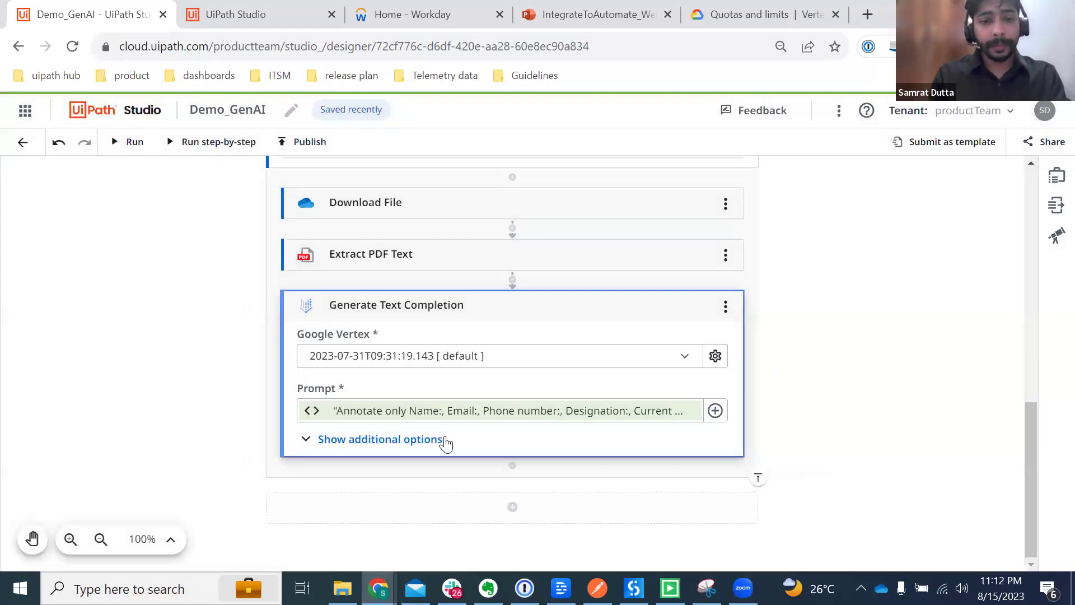
Step: Rename the Vertex step to 'Generate Text Completion-Summarize CV'
click(465, 305)
text(Summariz)
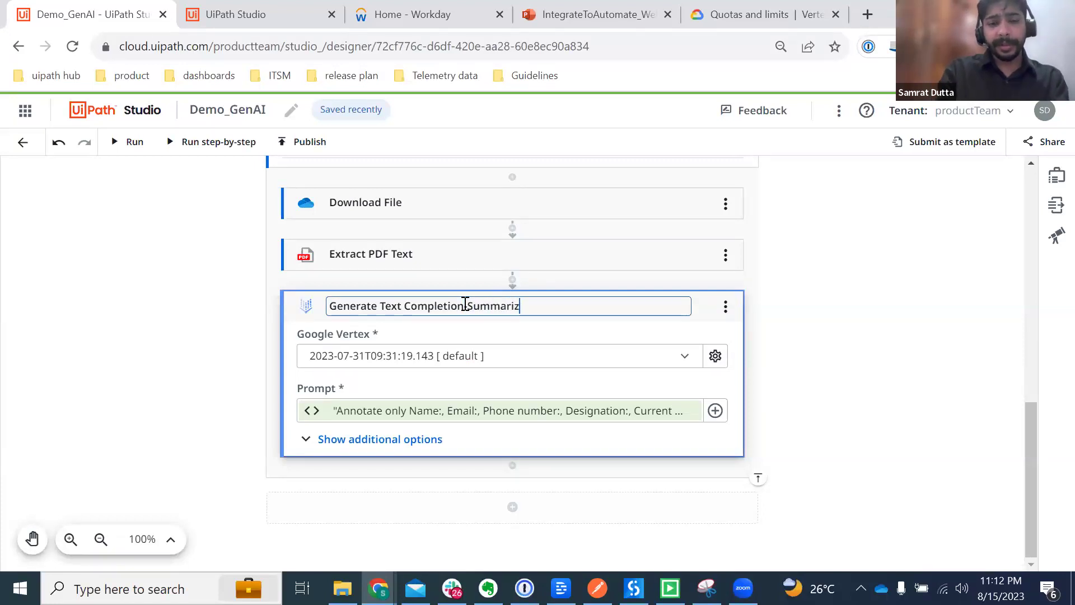
text(e CV)
key(Return)
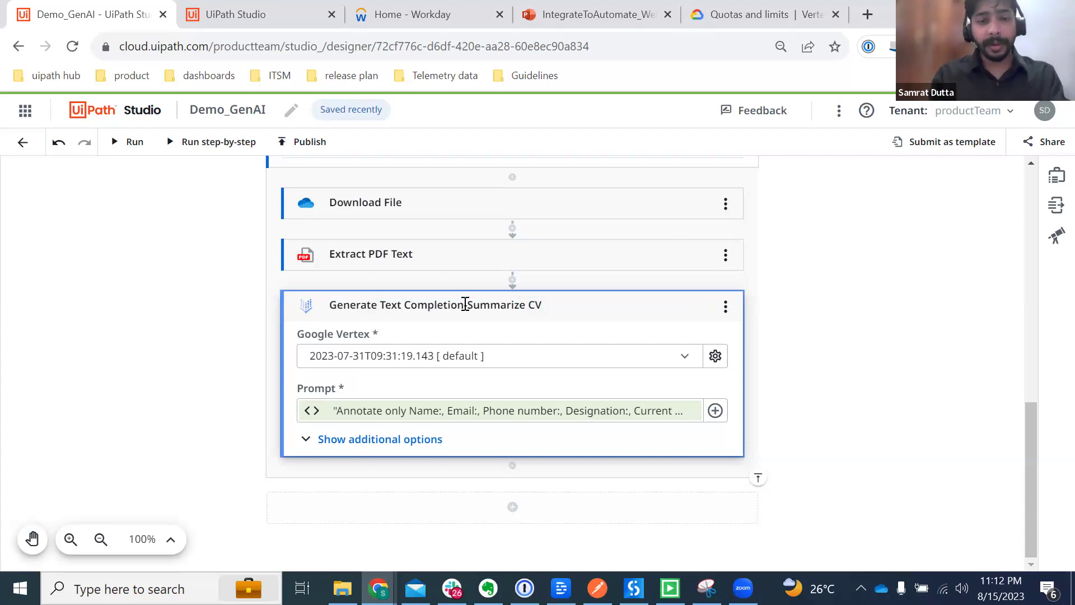
Step: Add another Generate Text Completion activity below the Summarize CV step
click(512, 466)
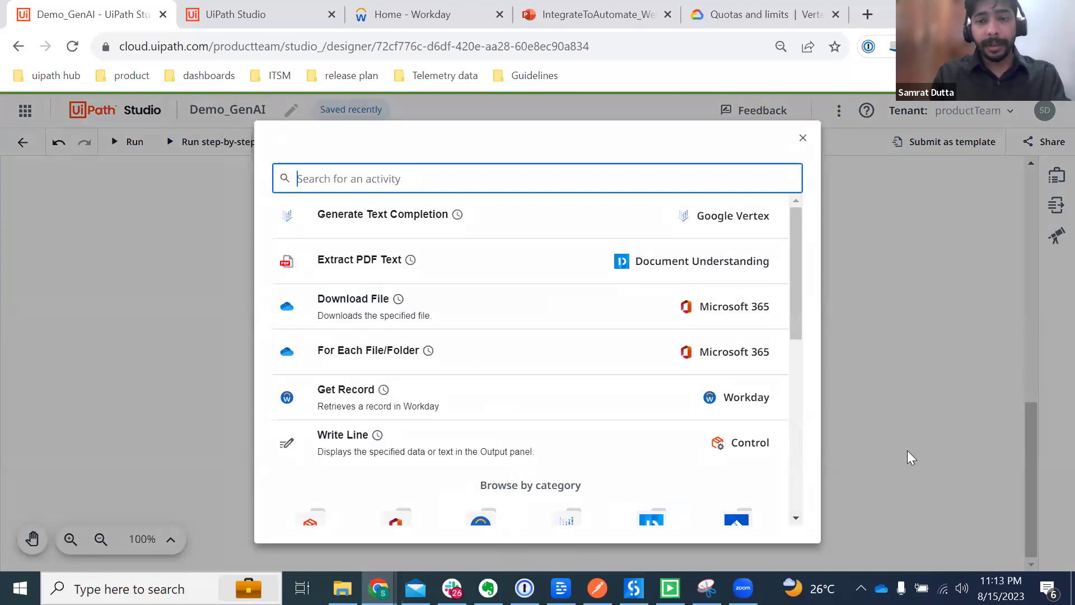
click(804, 140)
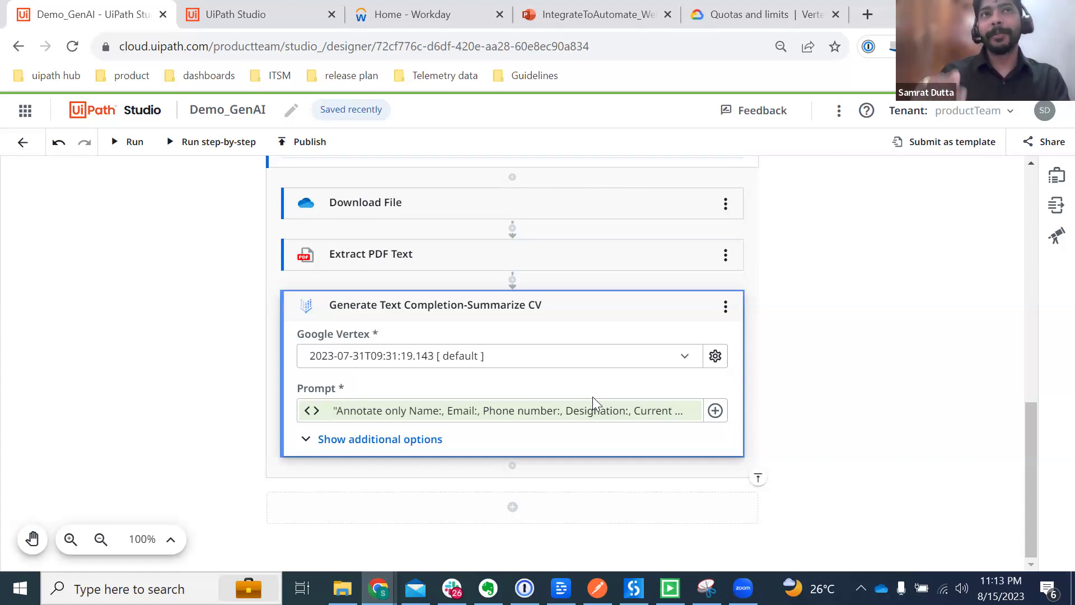
click(512, 467)
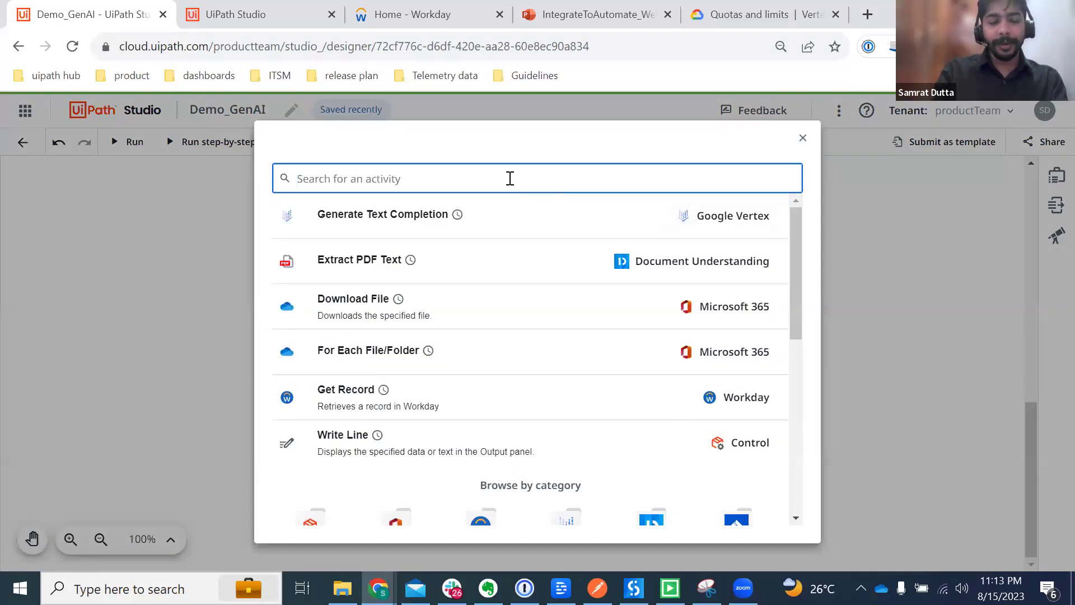
click(427, 220)
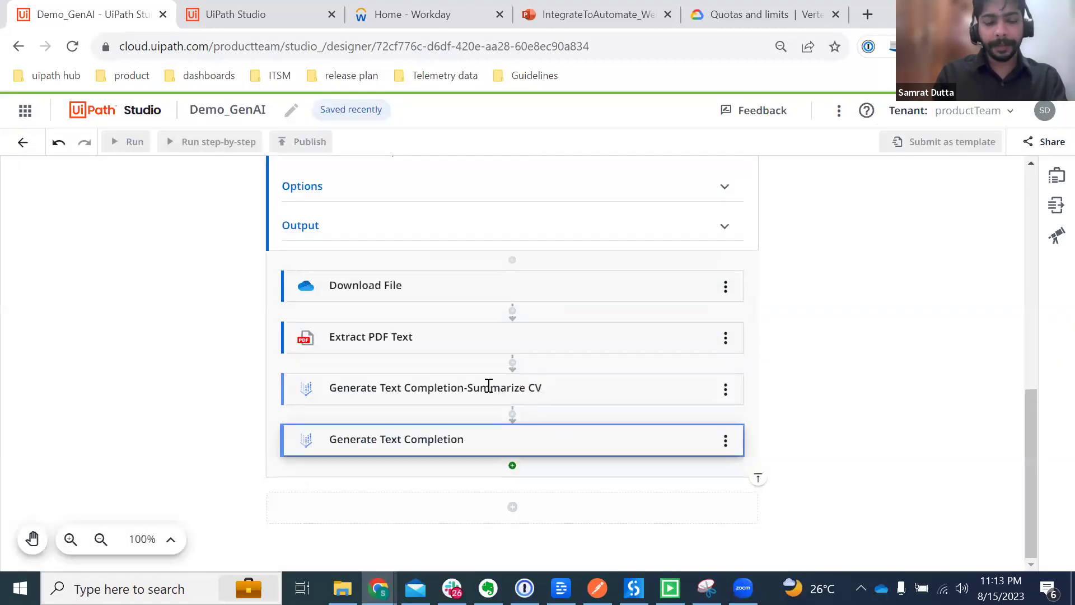
Step: Copy the Extract Designation prompt from the Evernote notes
scroll(466, 523, down, 2)
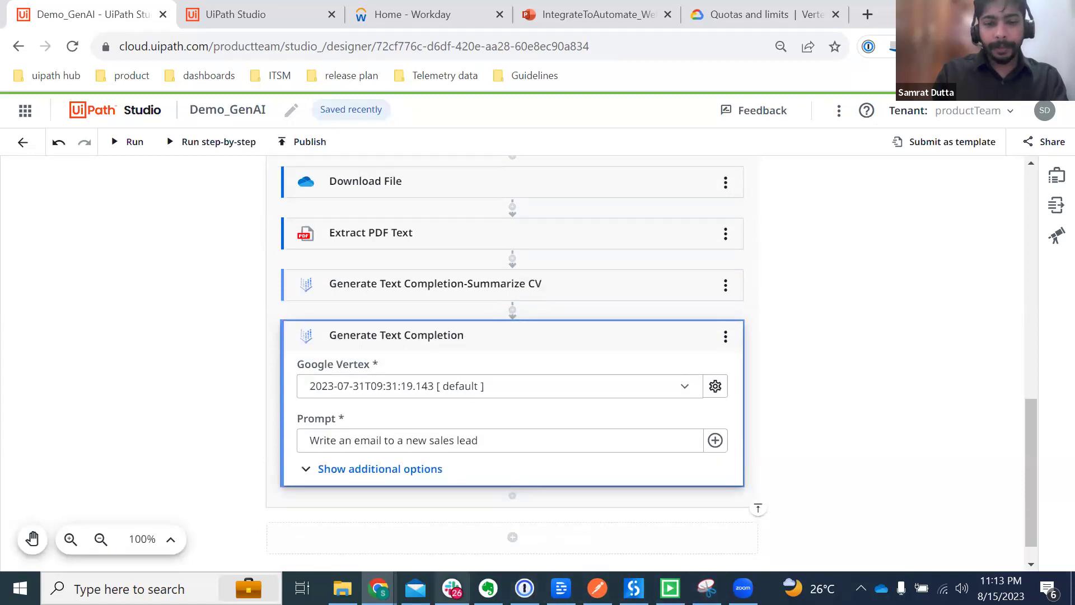
key(alt+Tab)
drag(714, 327, 565, 312)
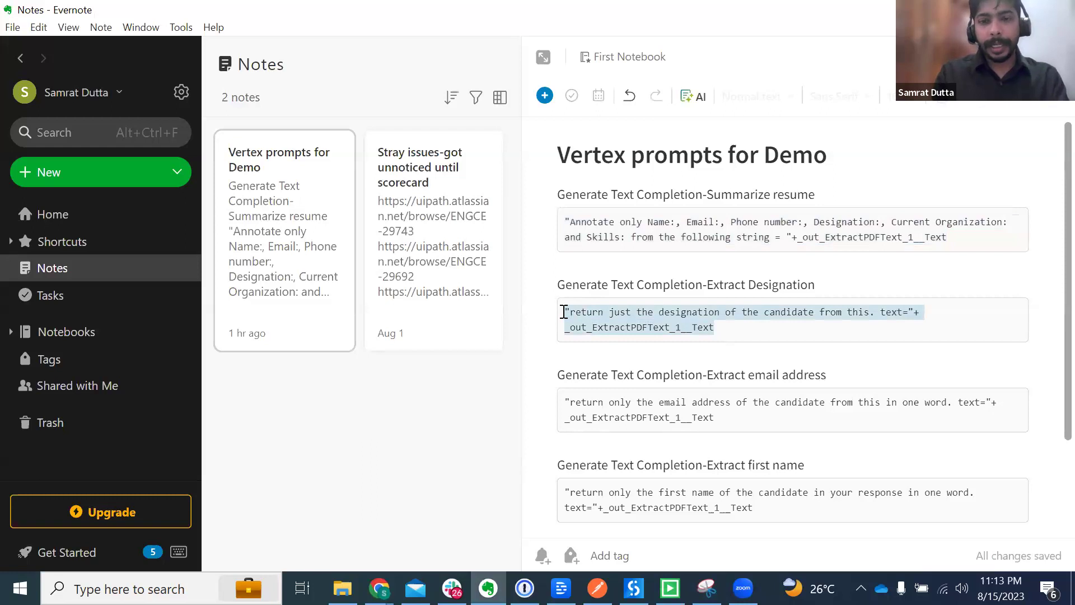
key(alt+Tab)
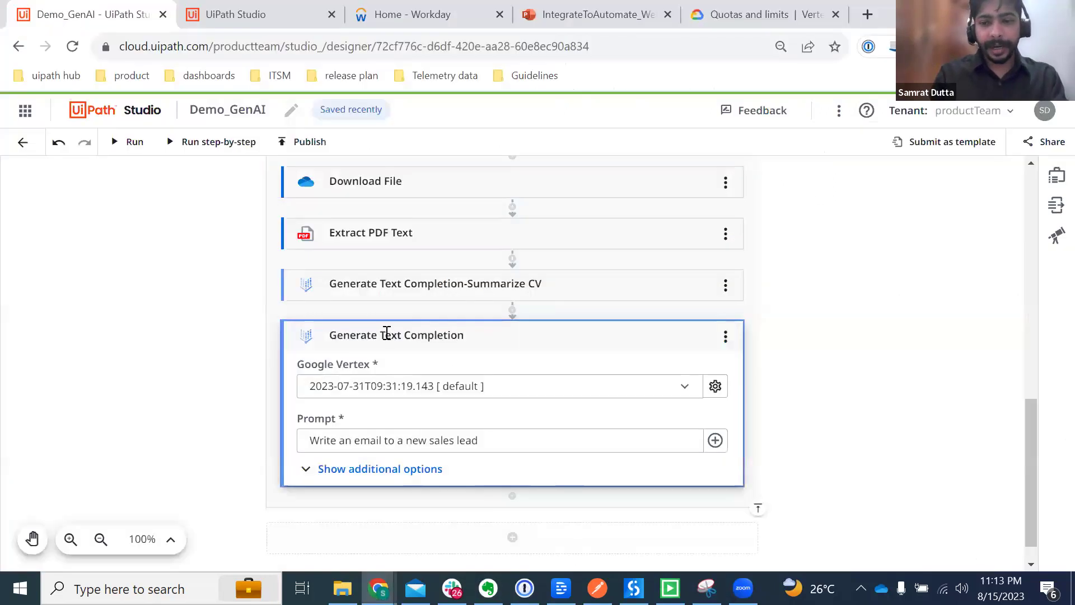
click(387, 335)
key(ctrl+v)
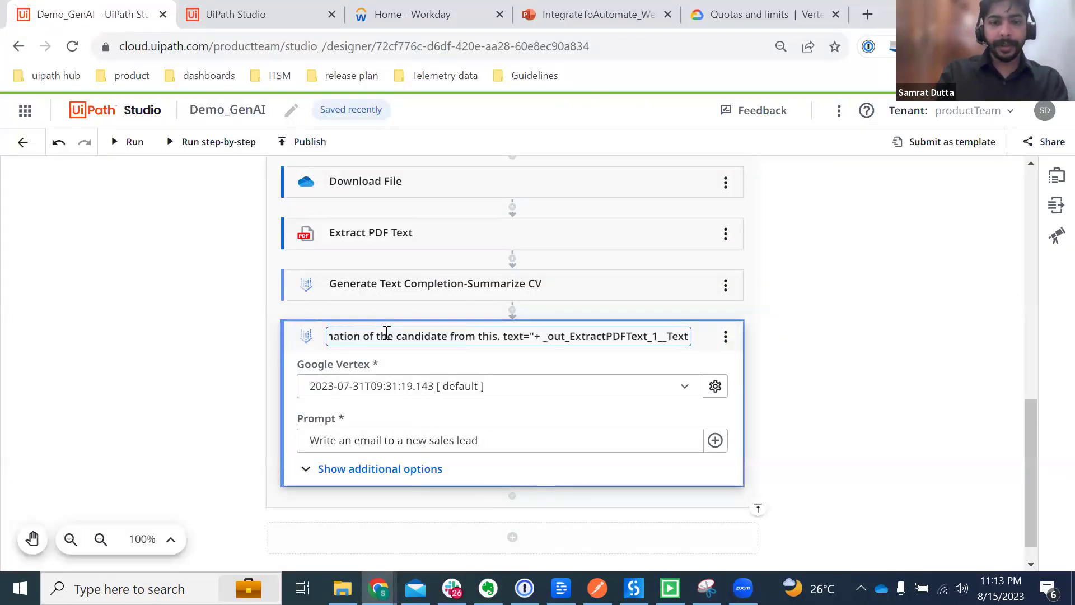
key(ctrl+z)
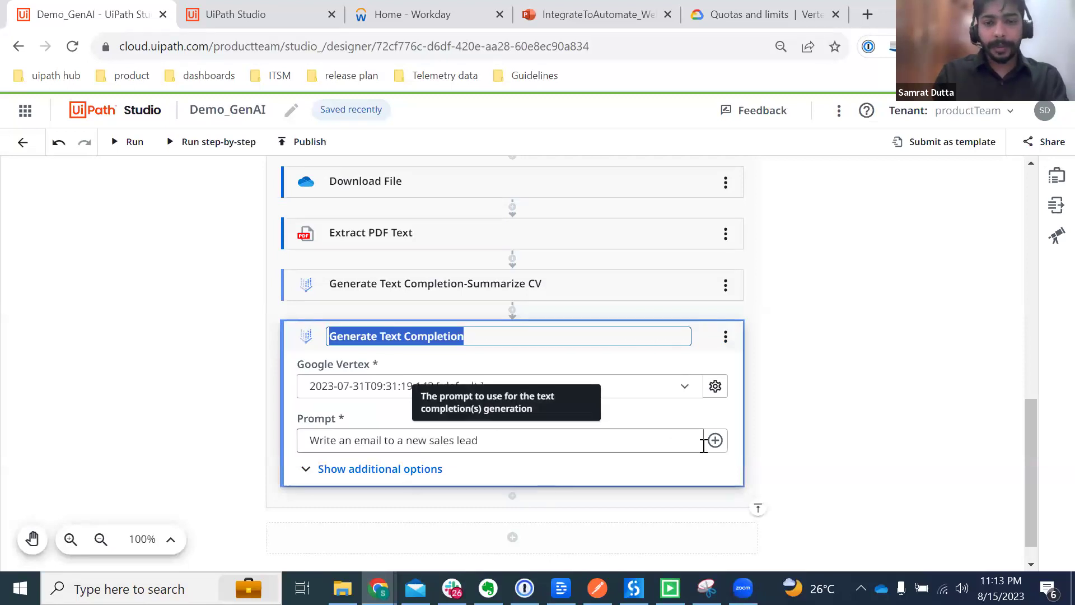
Step: Replace the new step's sales lead prompt with the designation extraction prompt
click(714, 440)
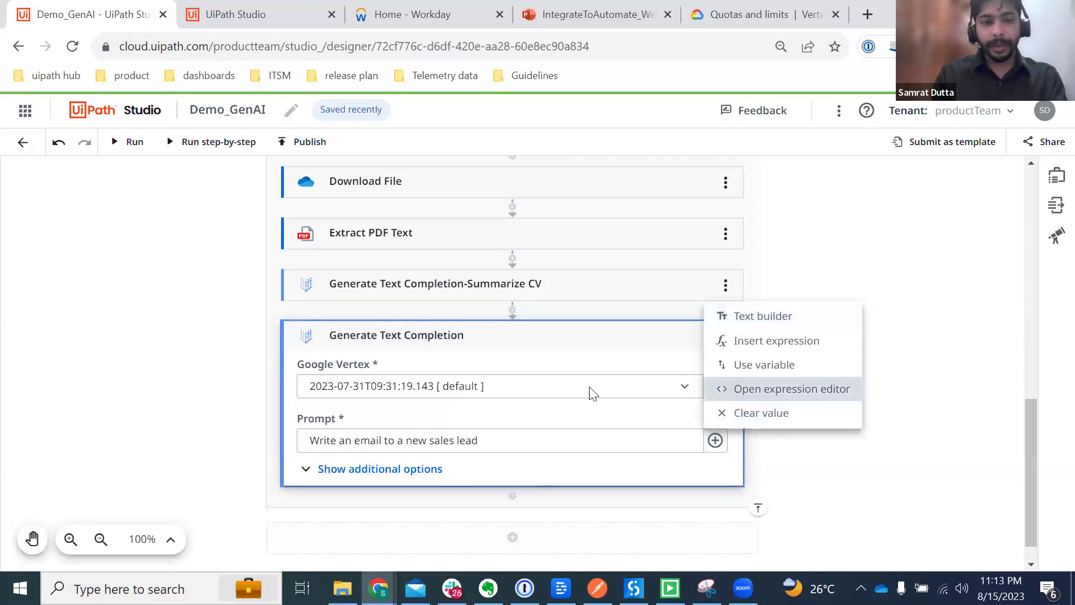
key(Return)
key(ctrl+a)
key(BackSpace)
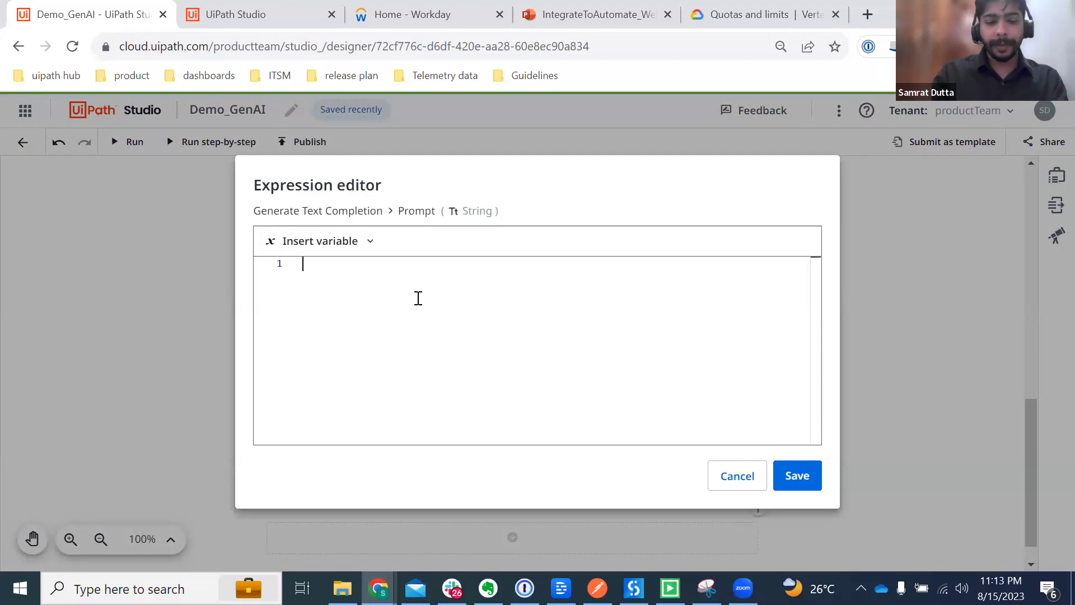
text("return just the designation of the candidate from this. text="+ _out_ExtractPDFText_1__Text)
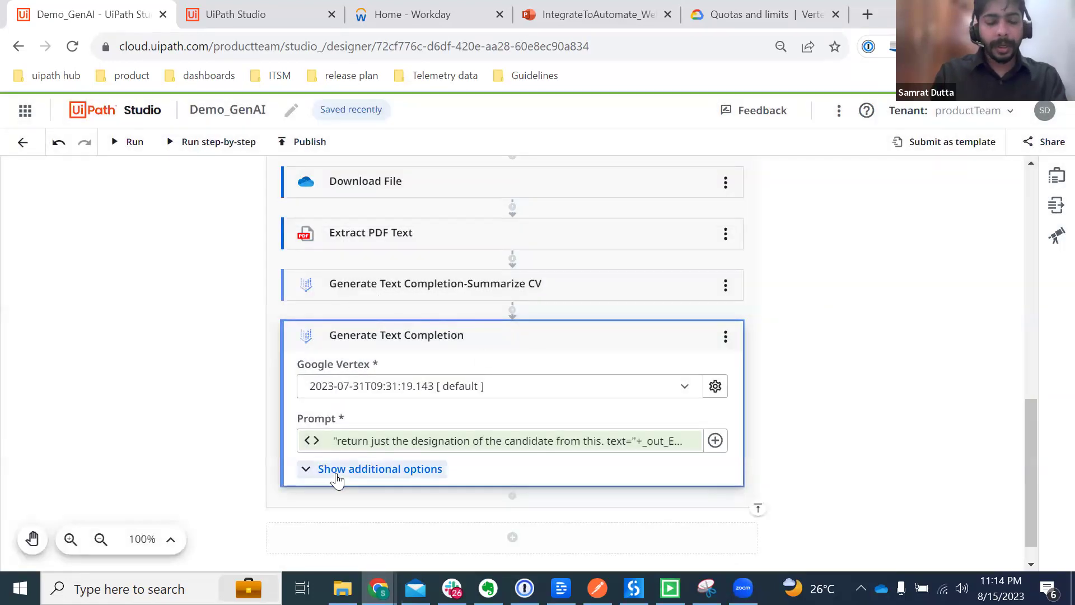
Step: Set the designation step's Top k to 1, keeping Max output tokens 1024, Temperature 0.1, Top p 0.1
click(404, 468)
scroll(619, 479, down, 2)
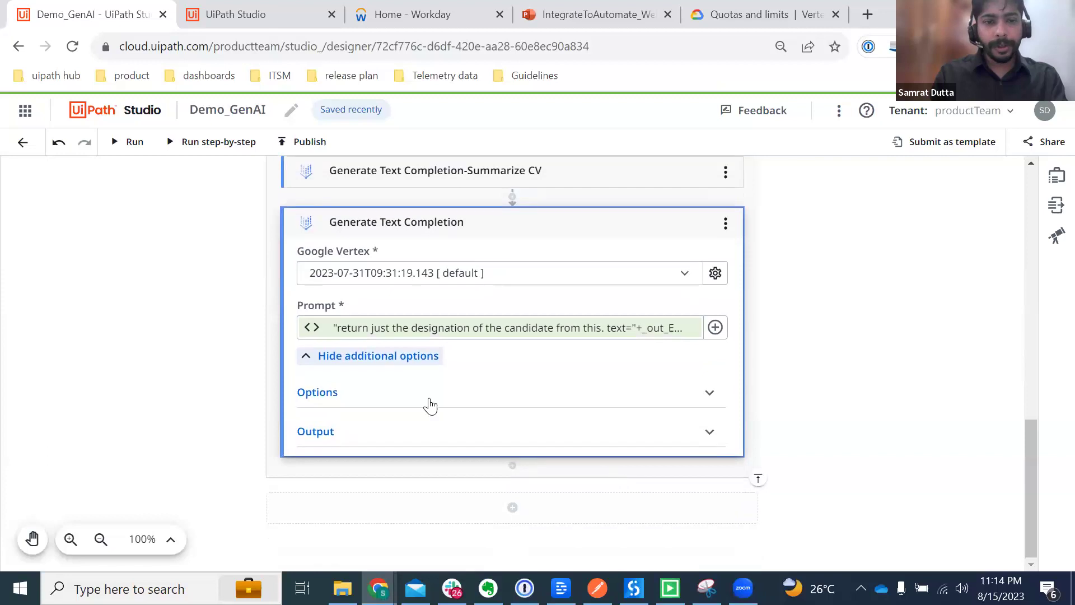
click(378, 393)
scroll(390, 469, down, 2)
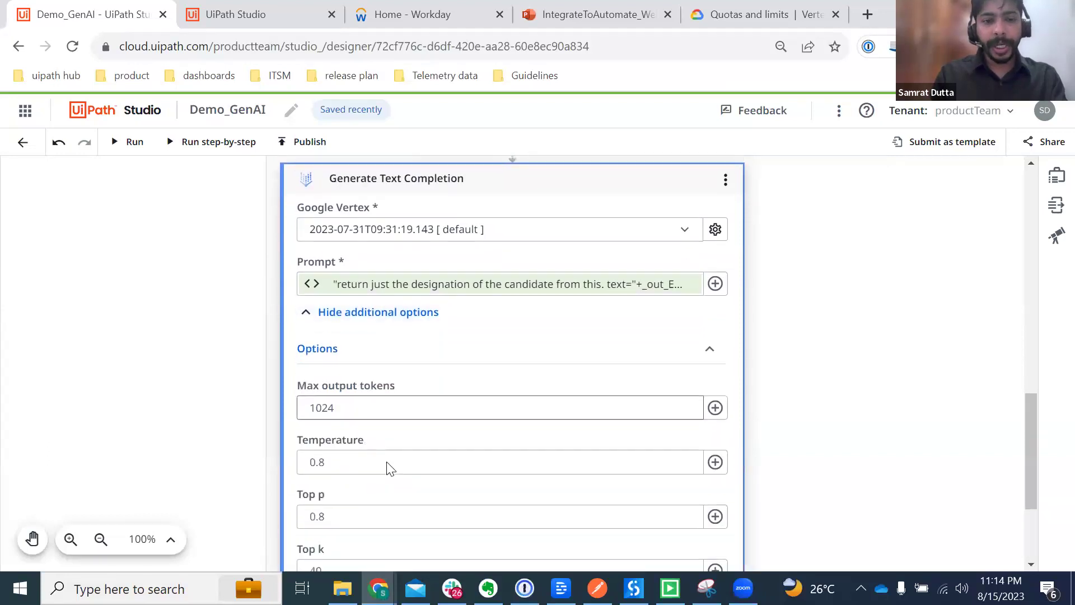
click(340, 435)
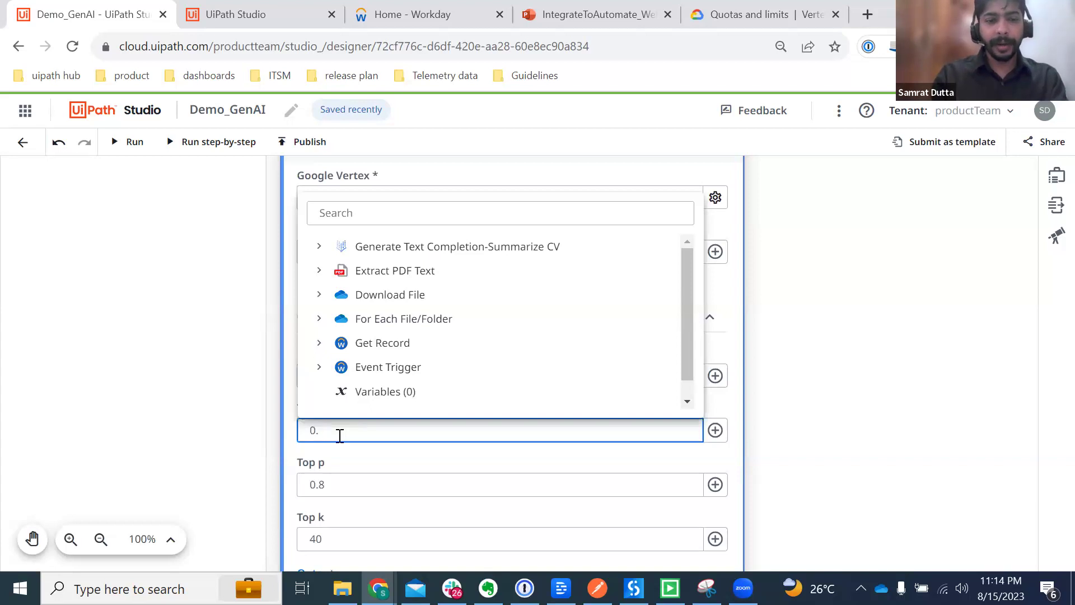
click(339, 479)
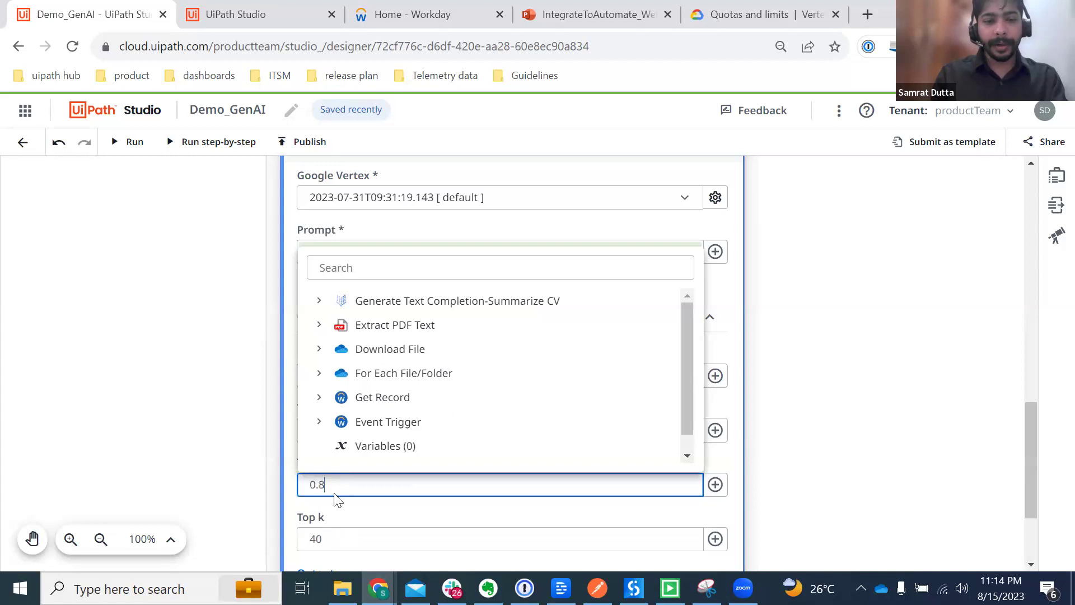
click(330, 540)
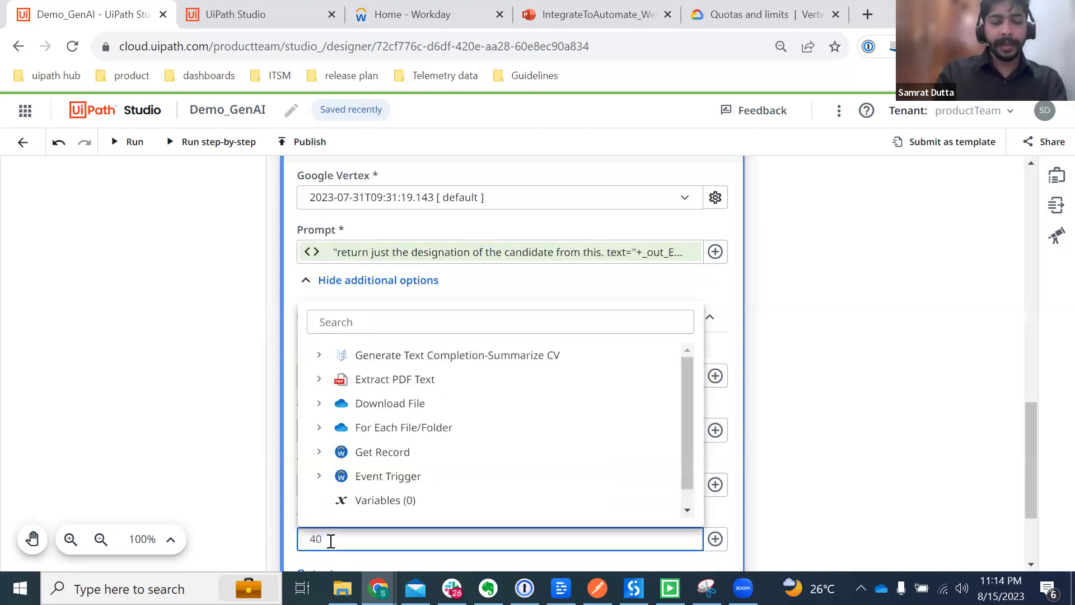
key(BackSpace)
key(BackSpace)
text(1)
click(197, 478)
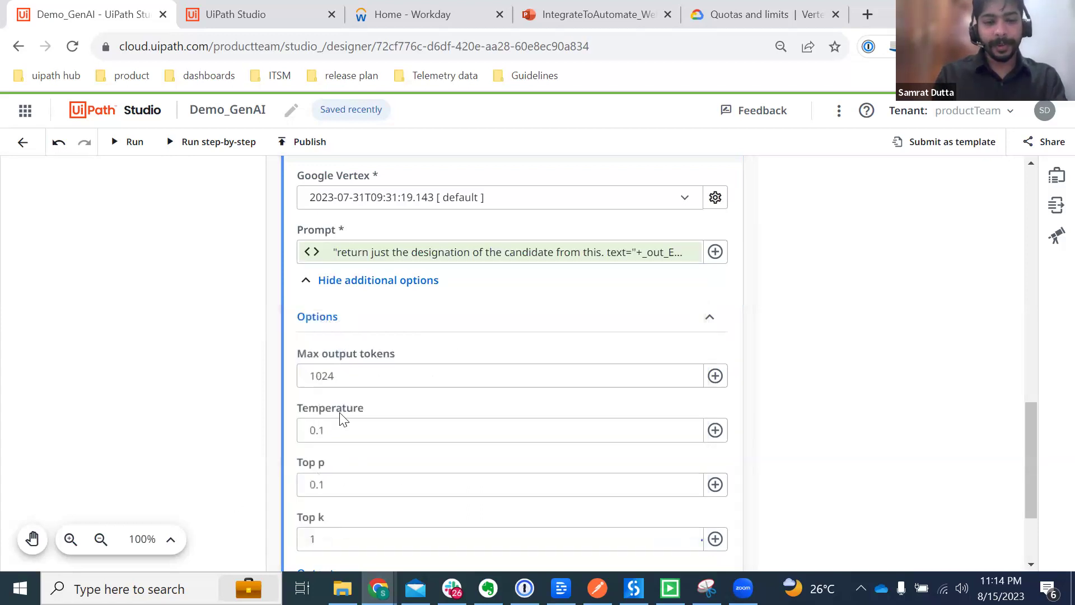
mouse_move(330, 538)
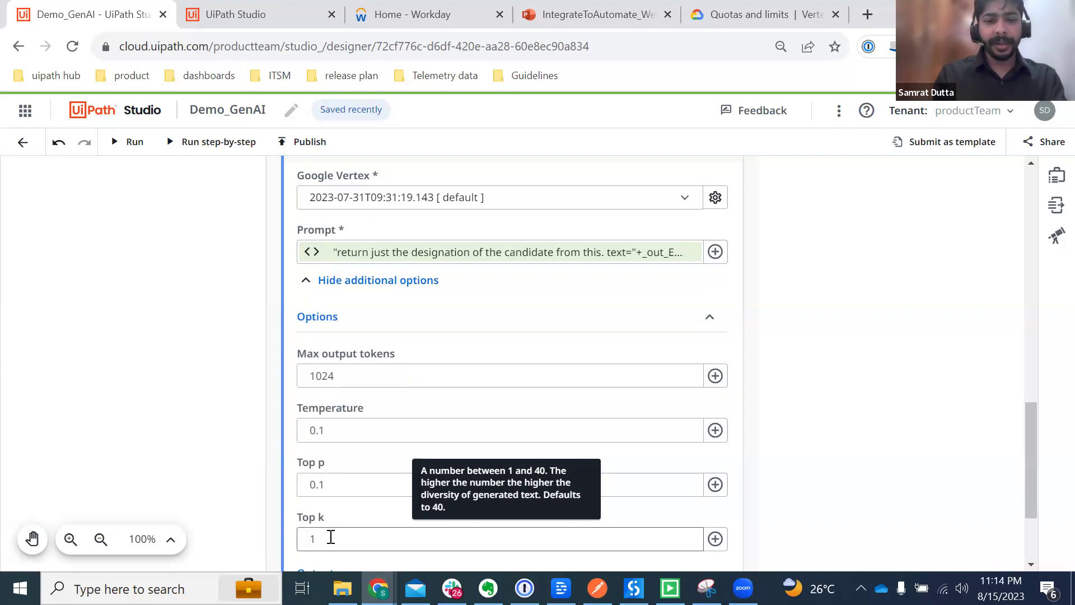
mouse_move(327, 485)
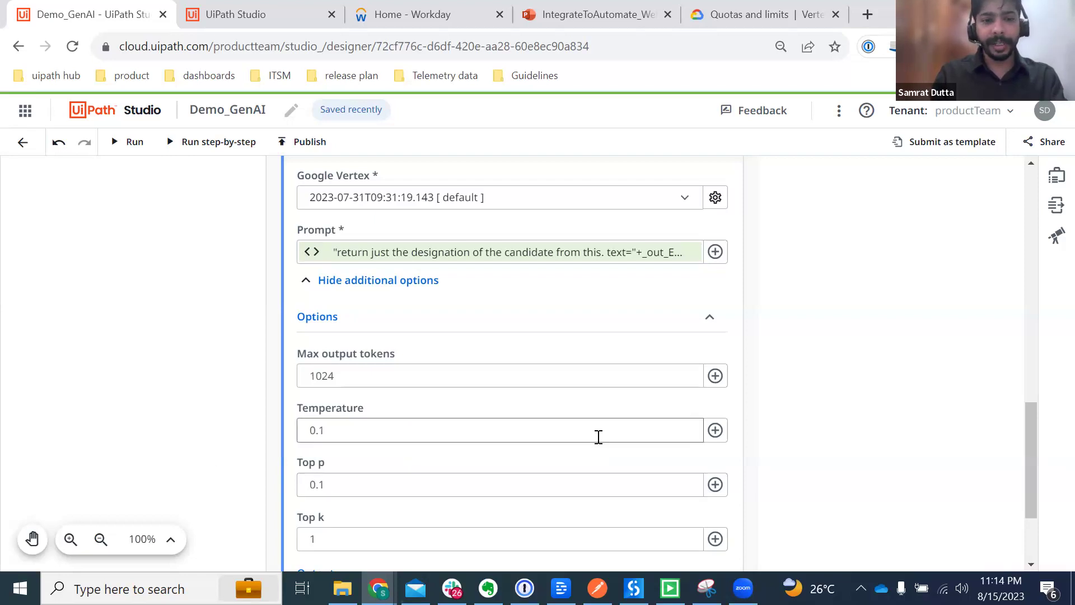
scroll(597, 439, down, 3)
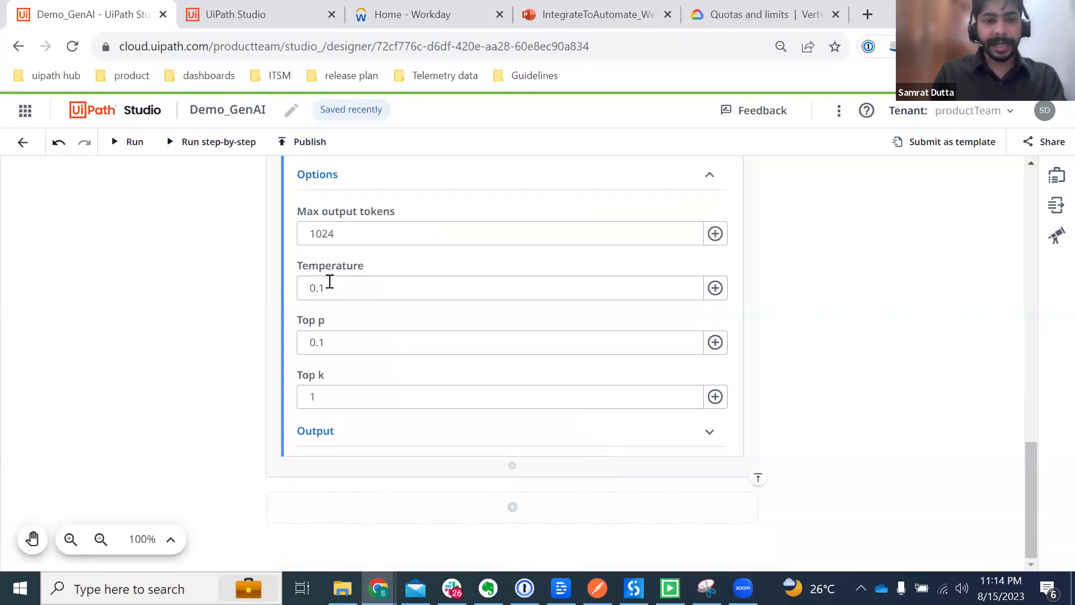
Step: Expand the Summarize CV step's additional Options section
mouse_move(633, 390)
scroll(633, 390, up, 6)
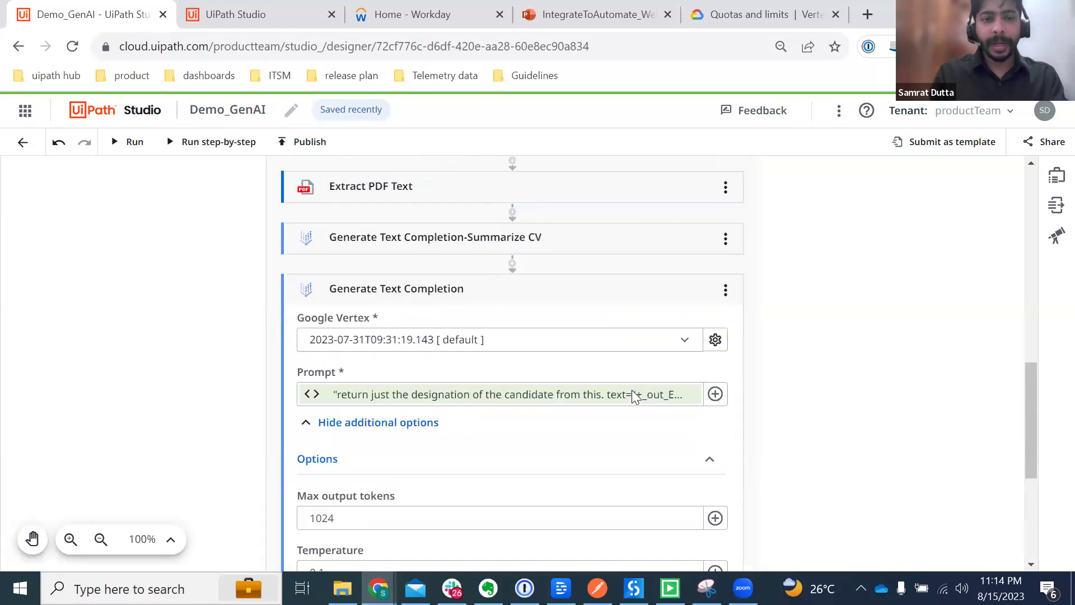
click(592, 240)
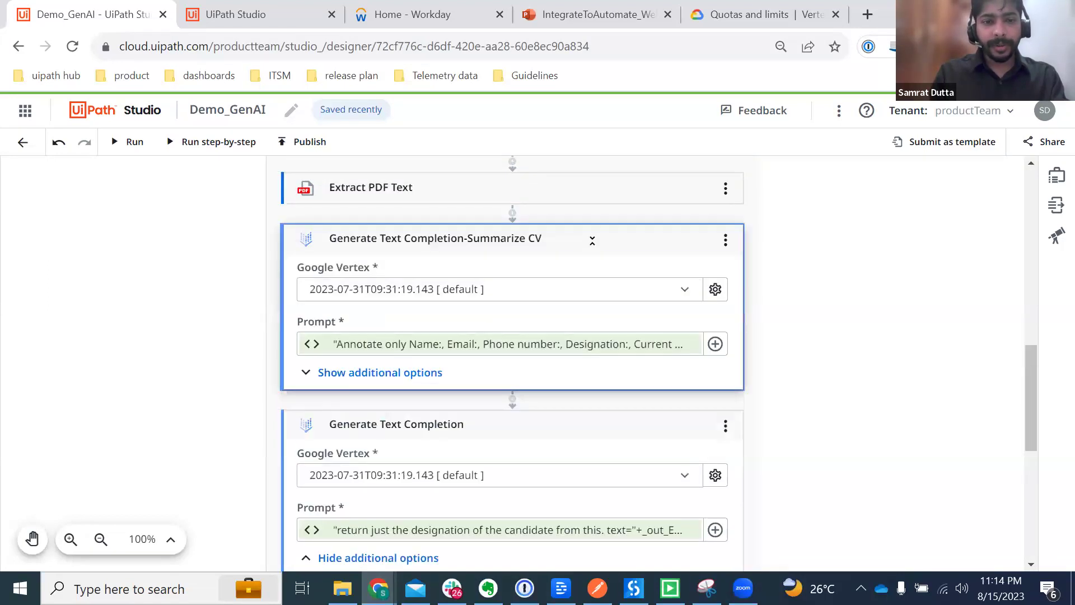
click(427, 403)
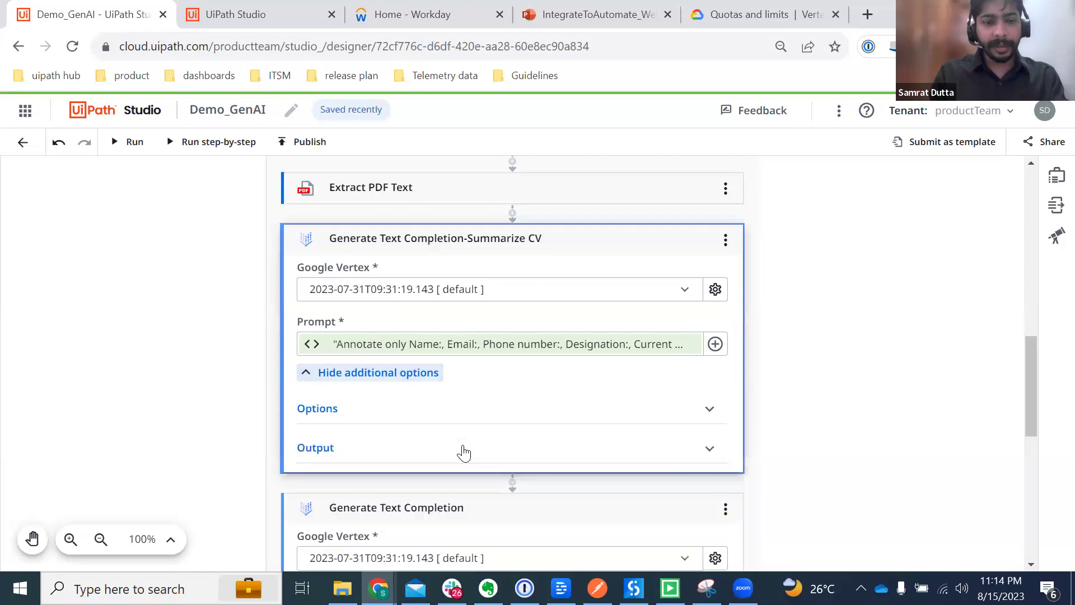
click(386, 414)
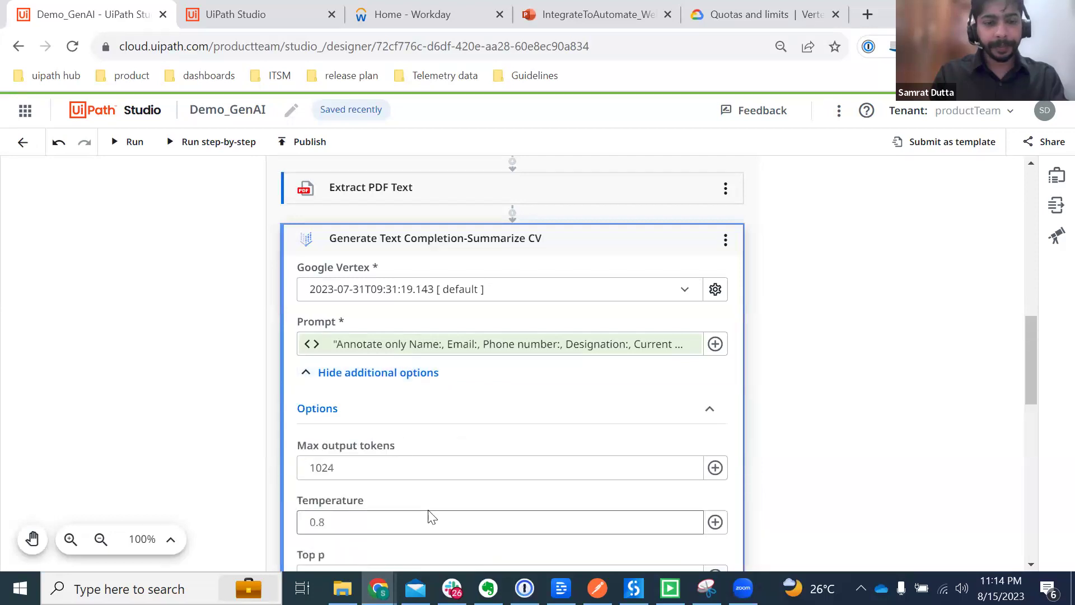
scroll(430, 513, down, 2)
Step: Set Summarize CV's Temperature to 0.1, Top p to 0.1 and Top k to 1
click(338, 448)
key(BackSpace)
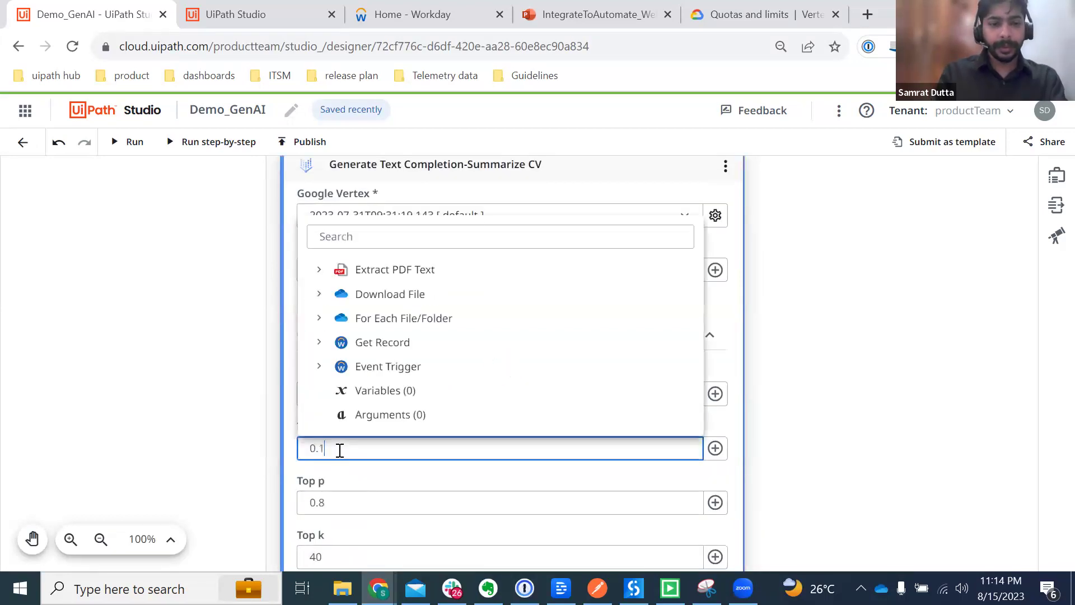
click(339, 504)
key(BackSpace)
text(1)
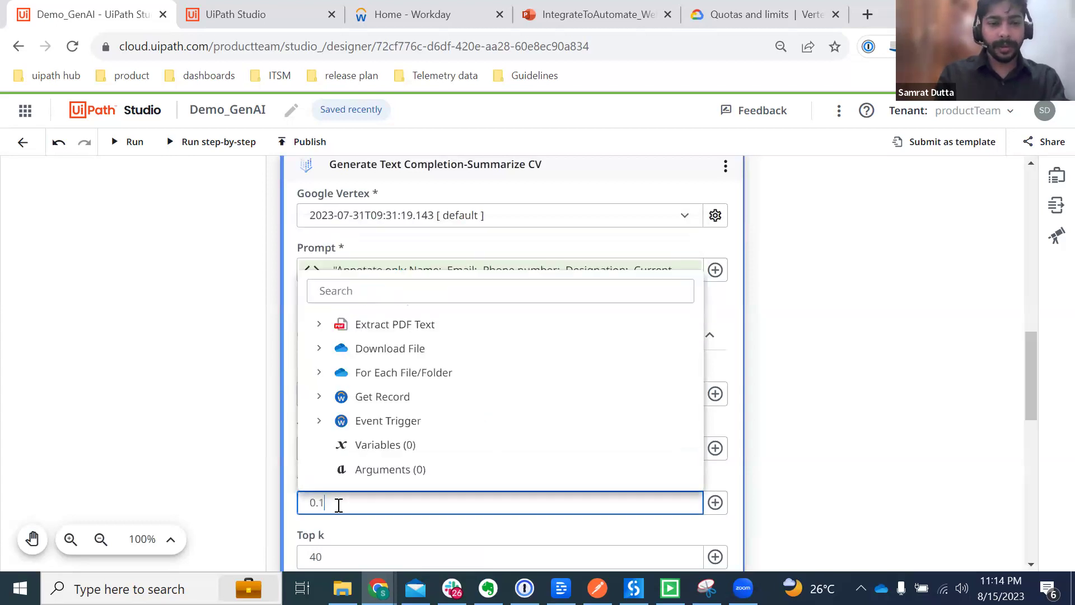
click(320, 553)
key(BackSpace)
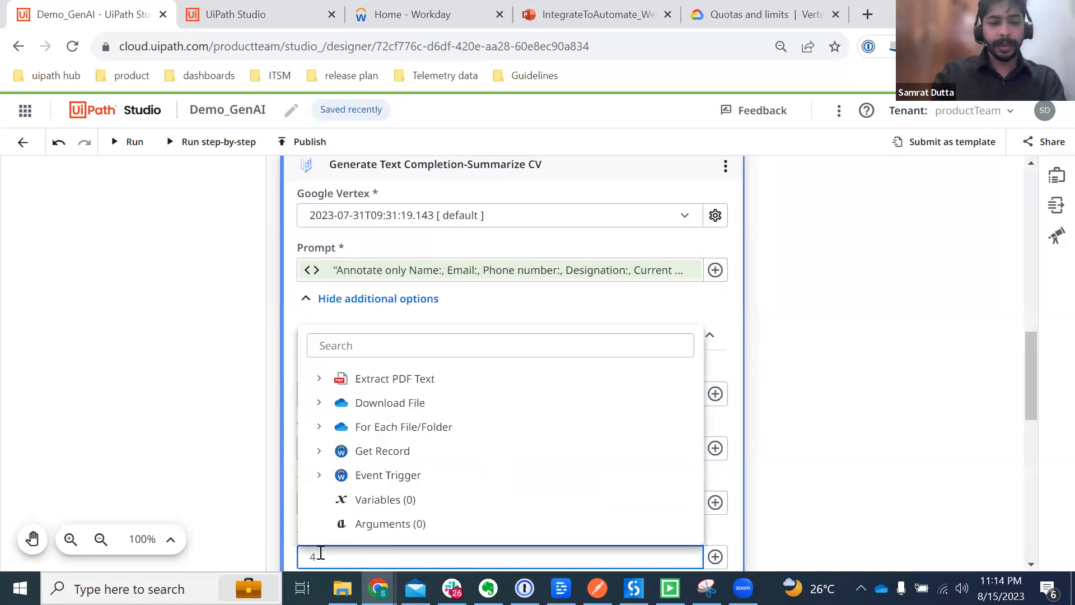
key(BackSpace)
text(1)
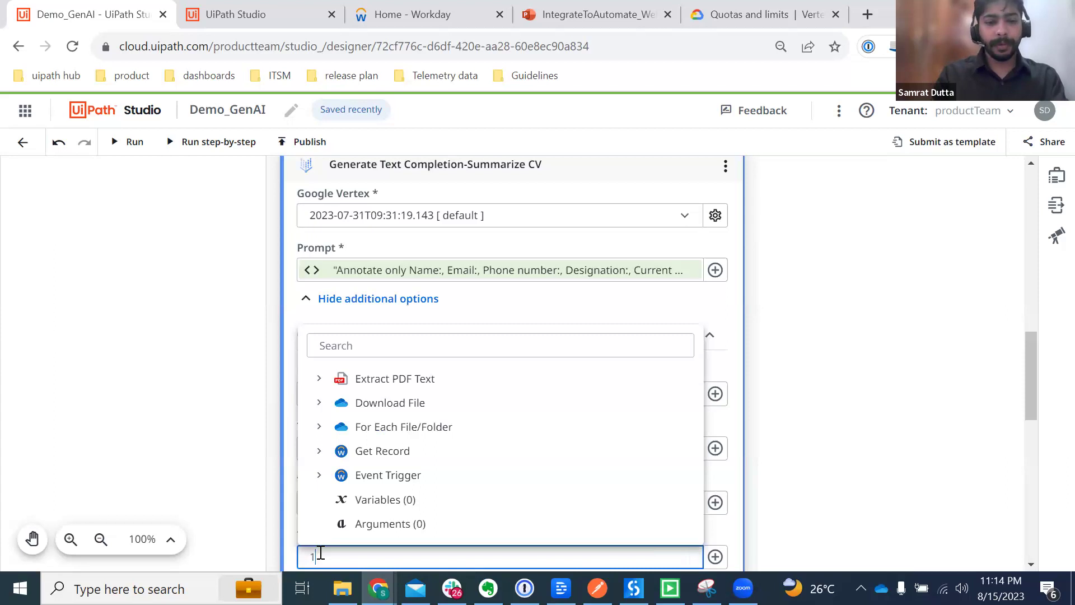
click(217, 489)
scroll(579, 403, down, 8)
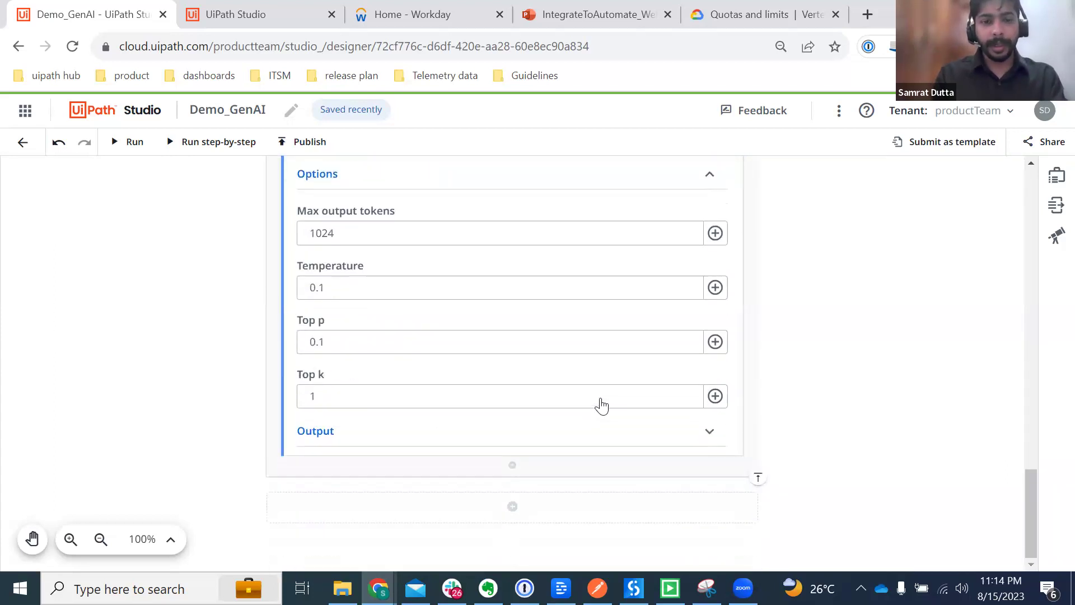
scroll(604, 404, up, 1)
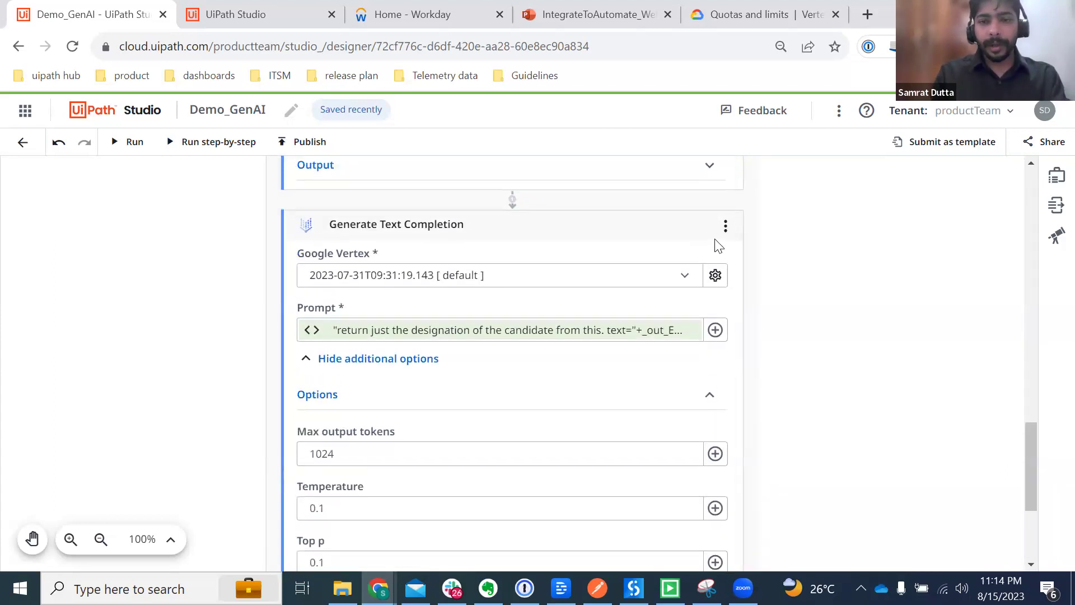
Step: Open the designation step's action menu to copy the step
click(725, 225)
click(633, 234)
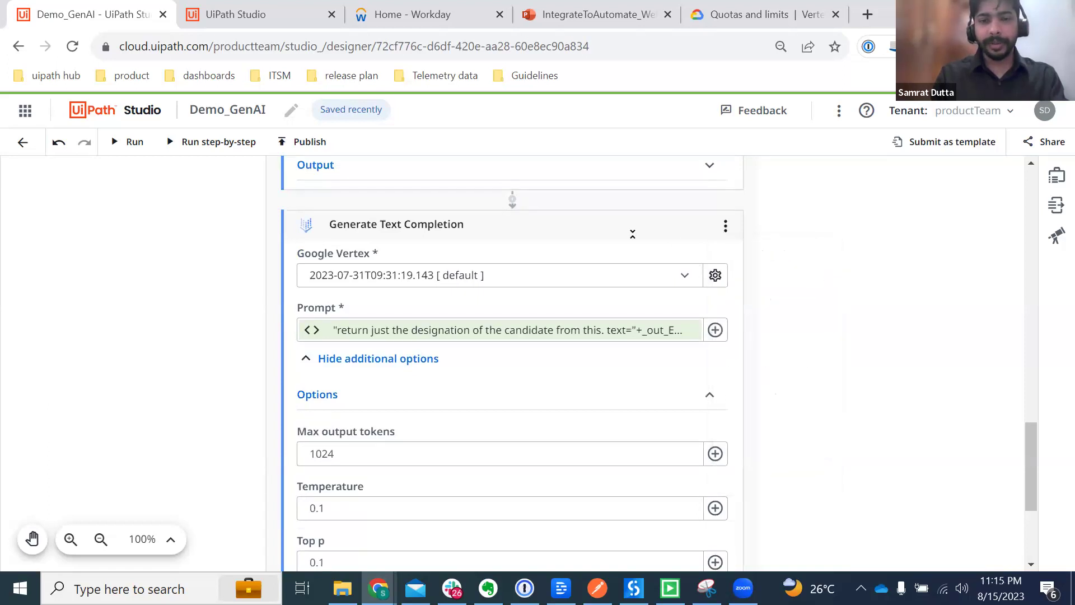
click(725, 226)
Step: Copy the designation Generate Text Completion step and paste a duplicate at the end of the workflow
click(743, 302)
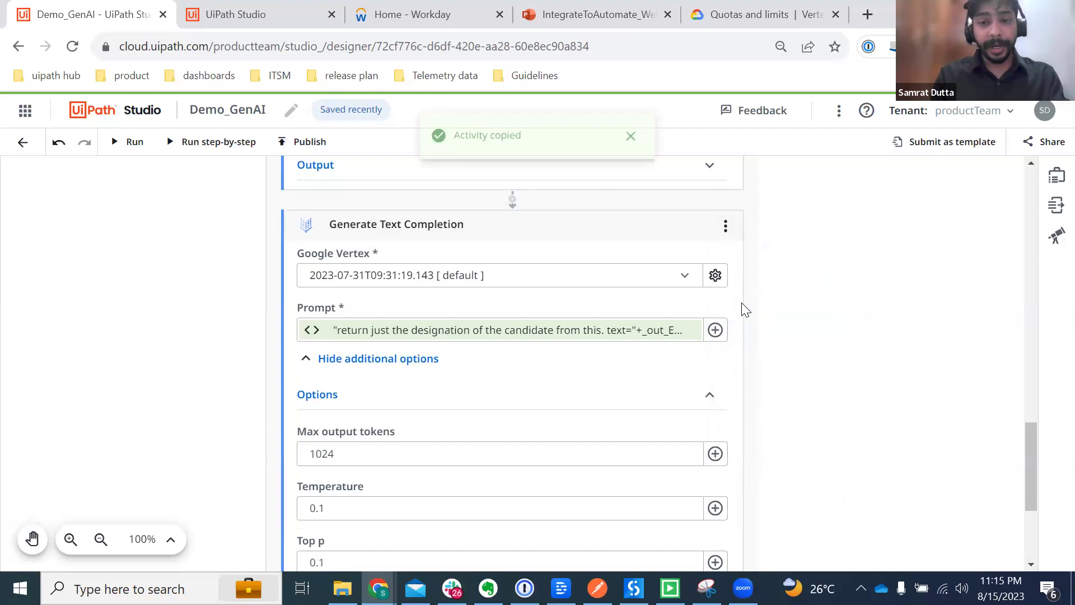
scroll(317, 402, down, 4)
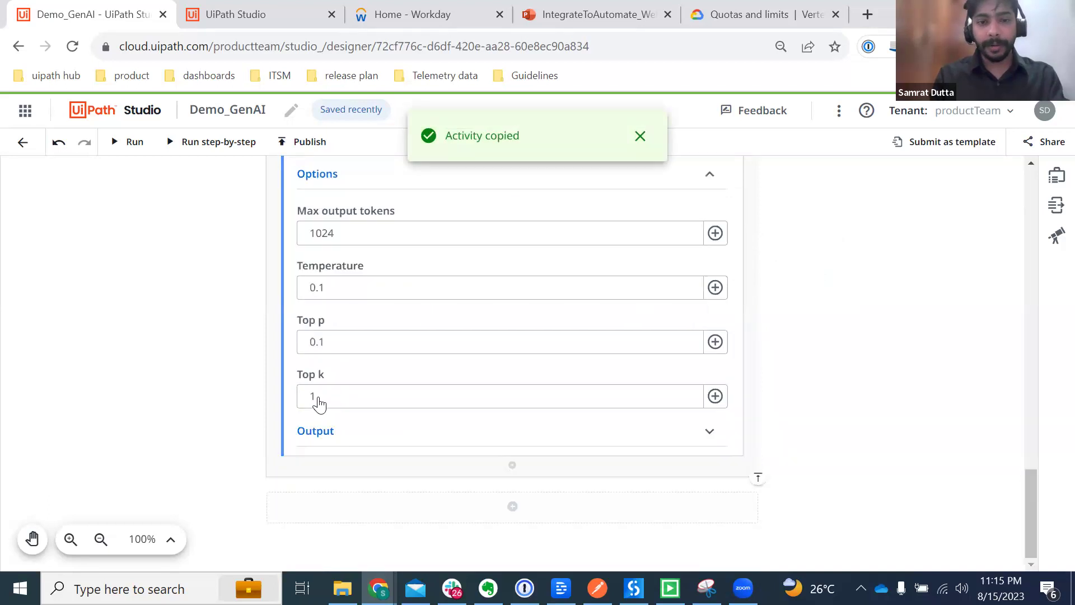
click(513, 467)
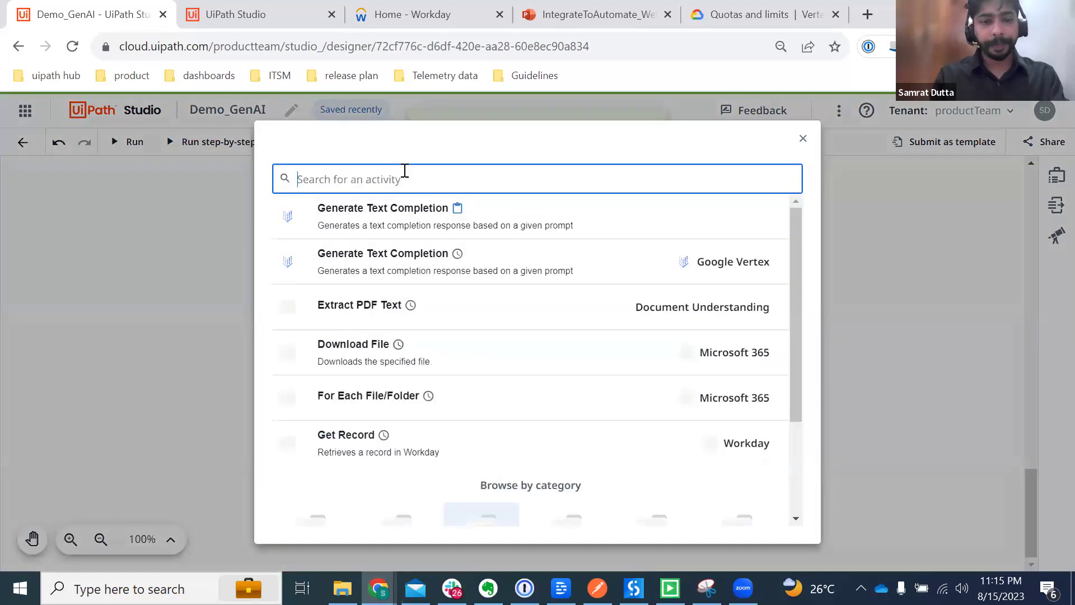
click(379, 224)
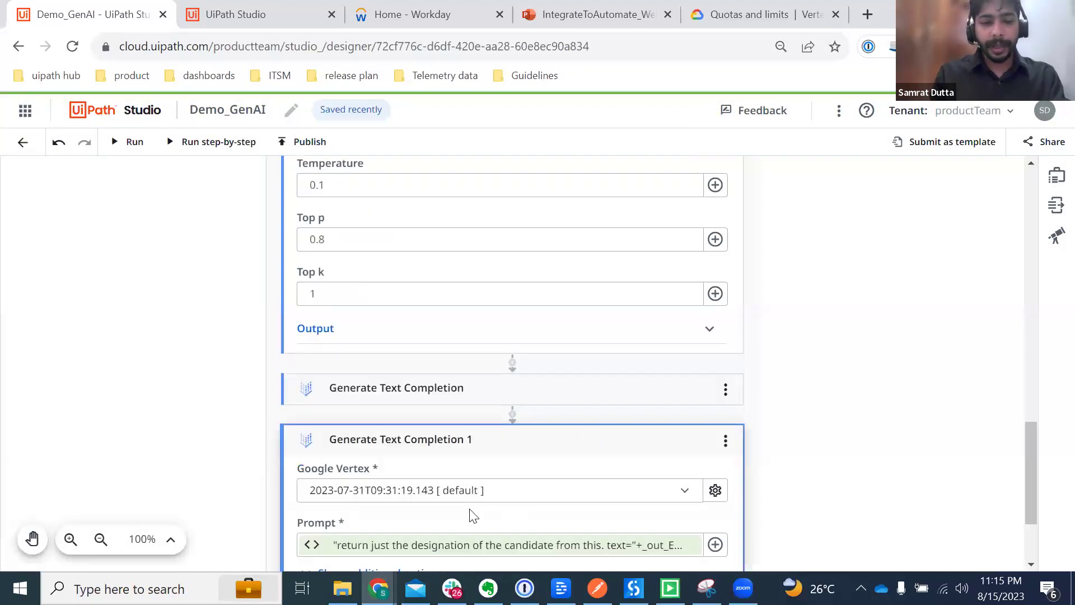
Step: Replace the new step's Prompt with the email-address prompt from the notes in the expression editor and save
click(488, 588)
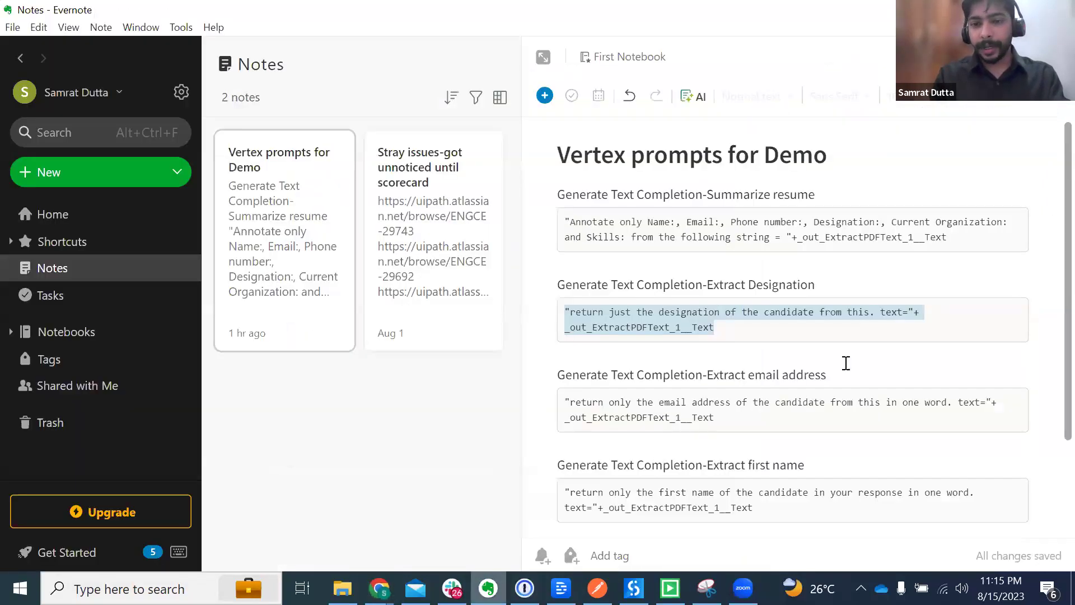
drag(743, 414, 565, 404)
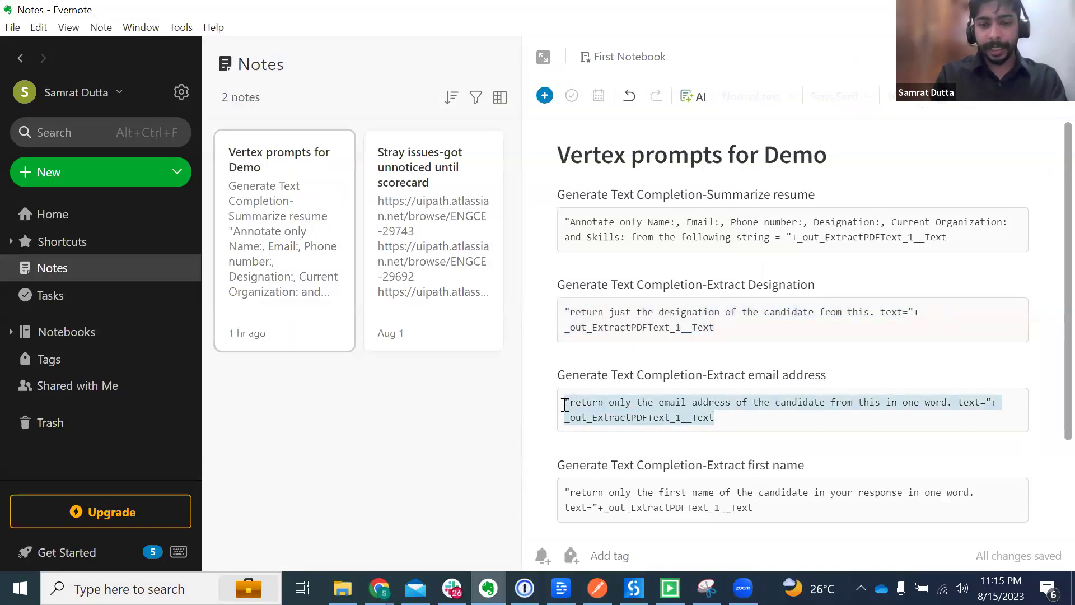
key(alt+Tab)
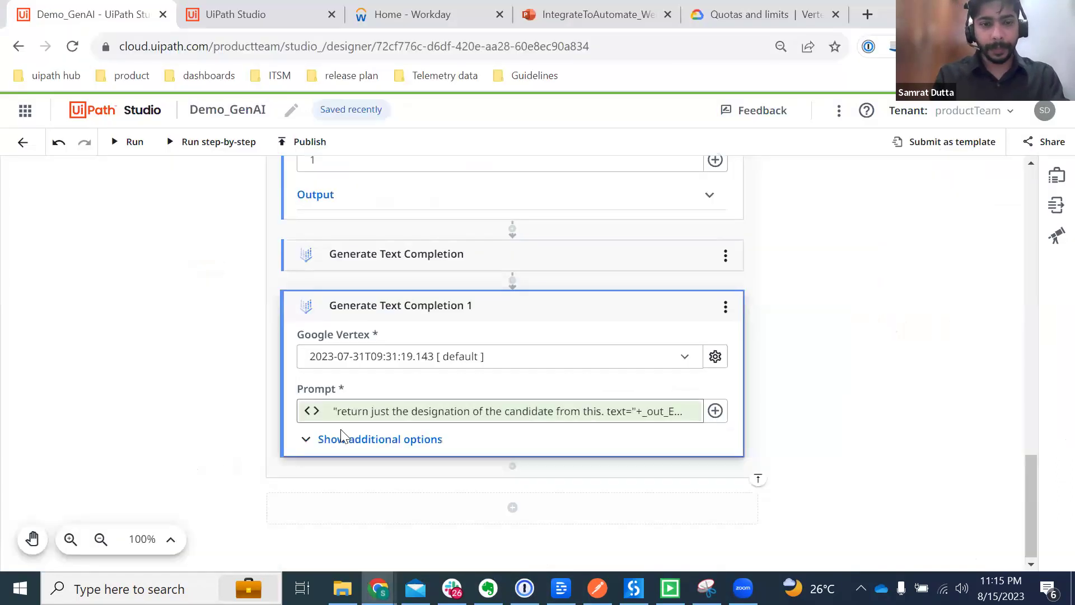
click(344, 439)
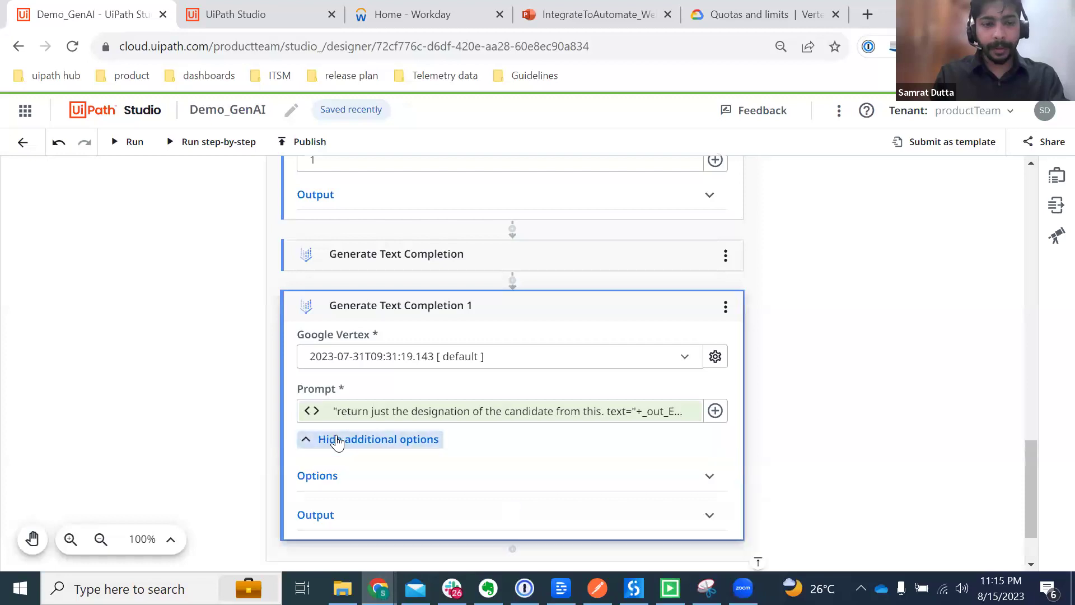
click(384, 477)
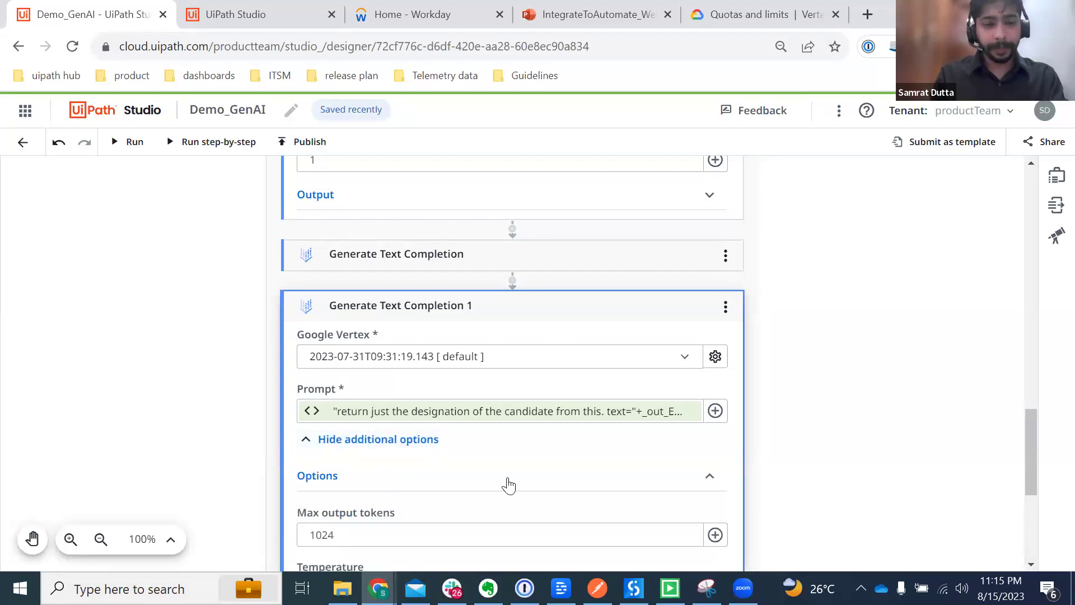
scroll(507, 482, down, 2)
click(715, 321)
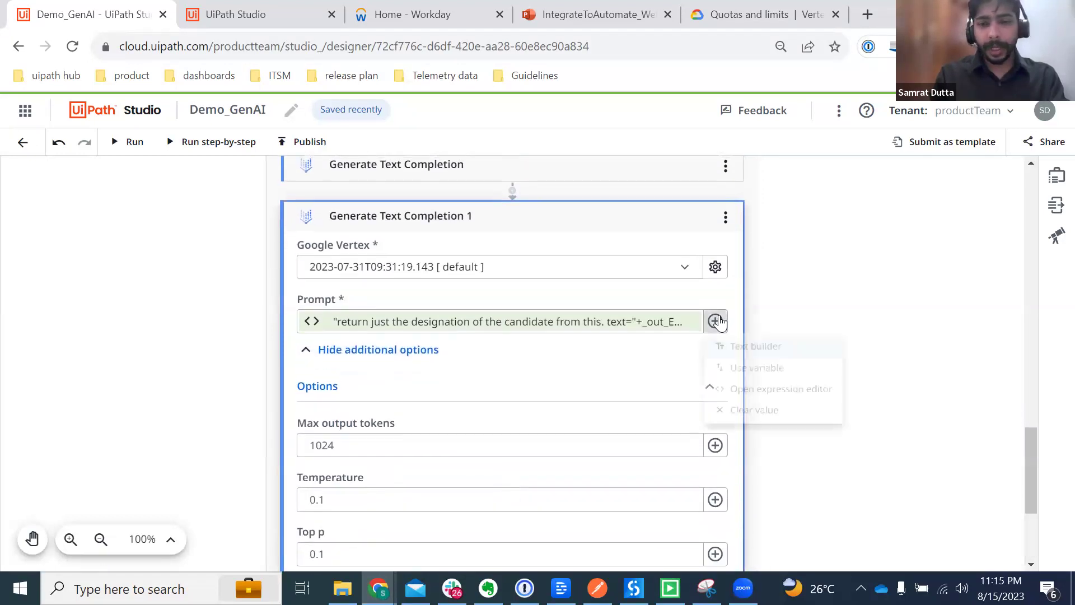
click(775, 397)
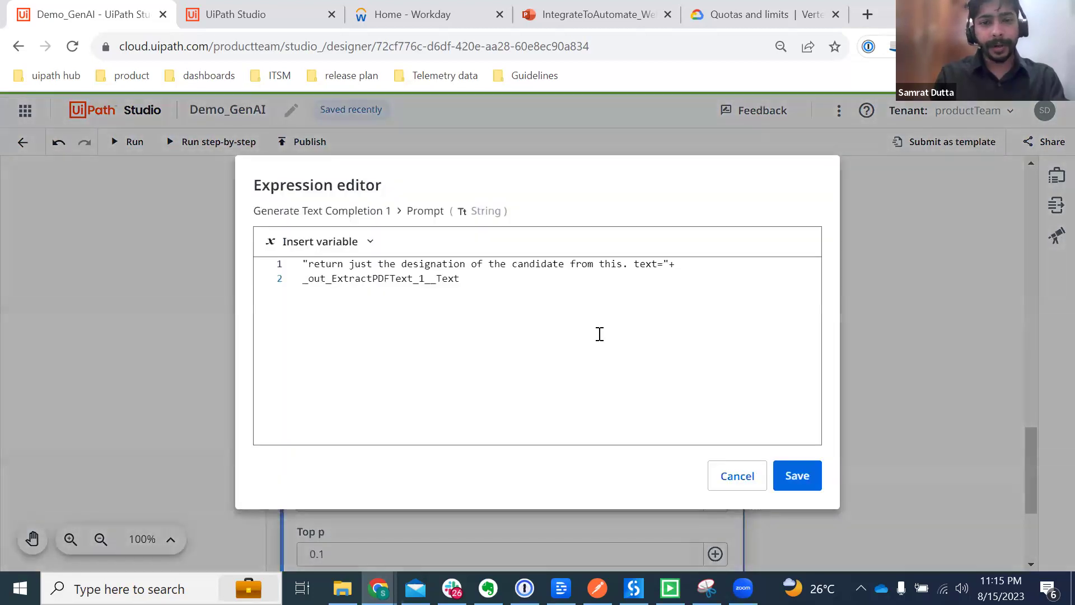
key(ctrl+v)
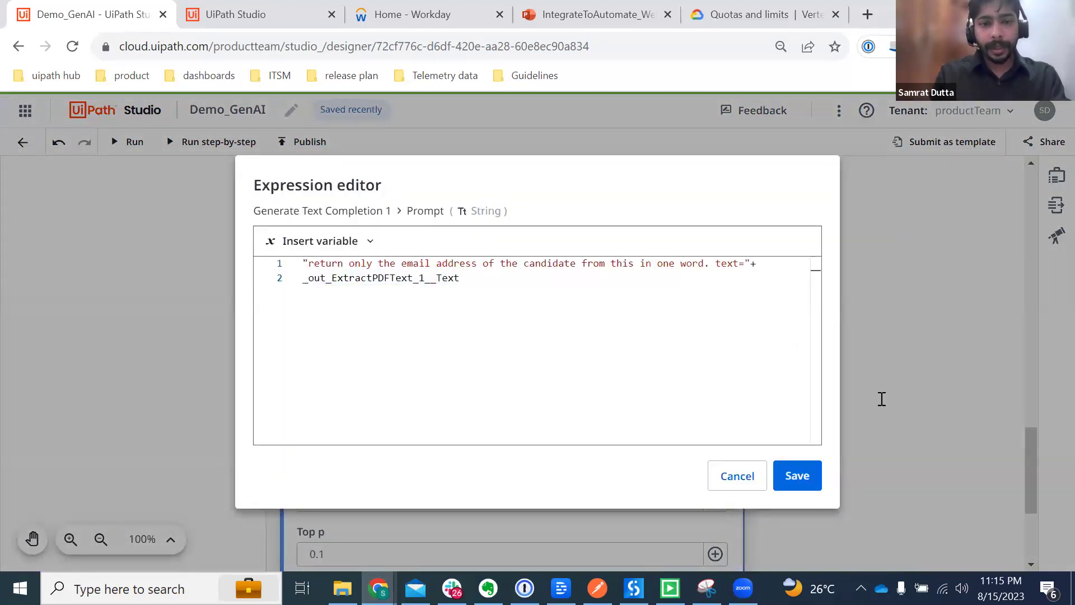
click(797, 476)
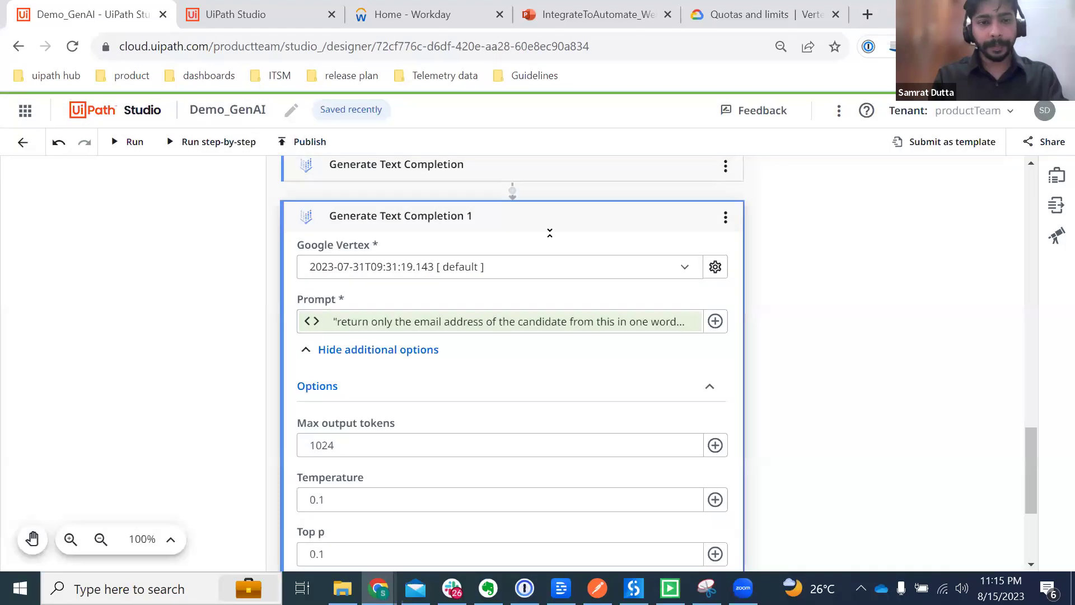
Step: Rename the new step 'Generate Text Completion -Email' and the designation step 'Generate Text Completion-Position'
click(478, 211)
key(BackSpace)
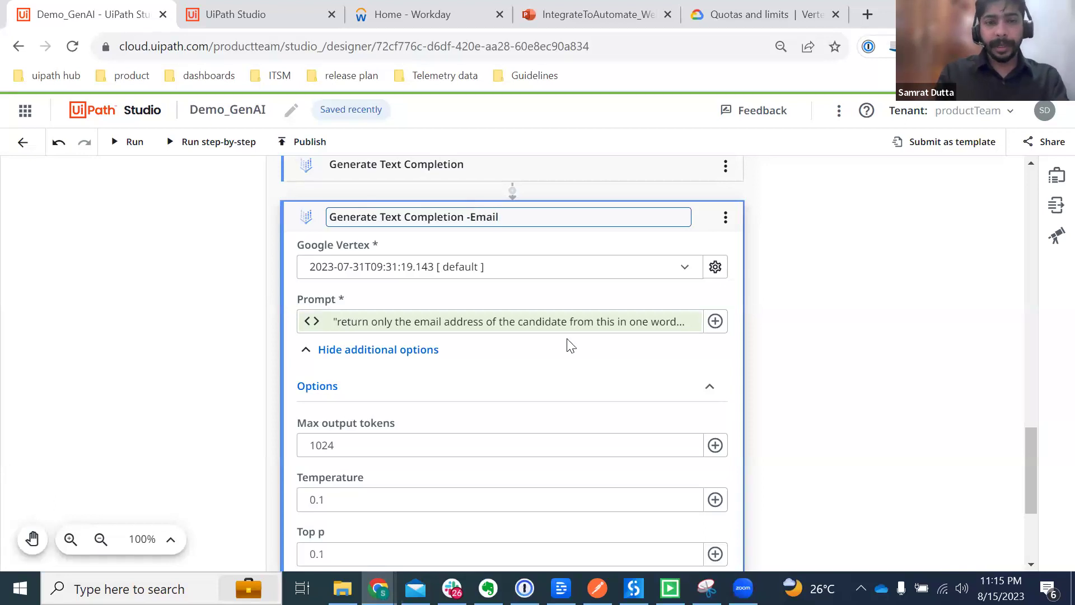
scroll(566, 339, up, 2)
key(Return)
scroll(567, 345, up, 2)
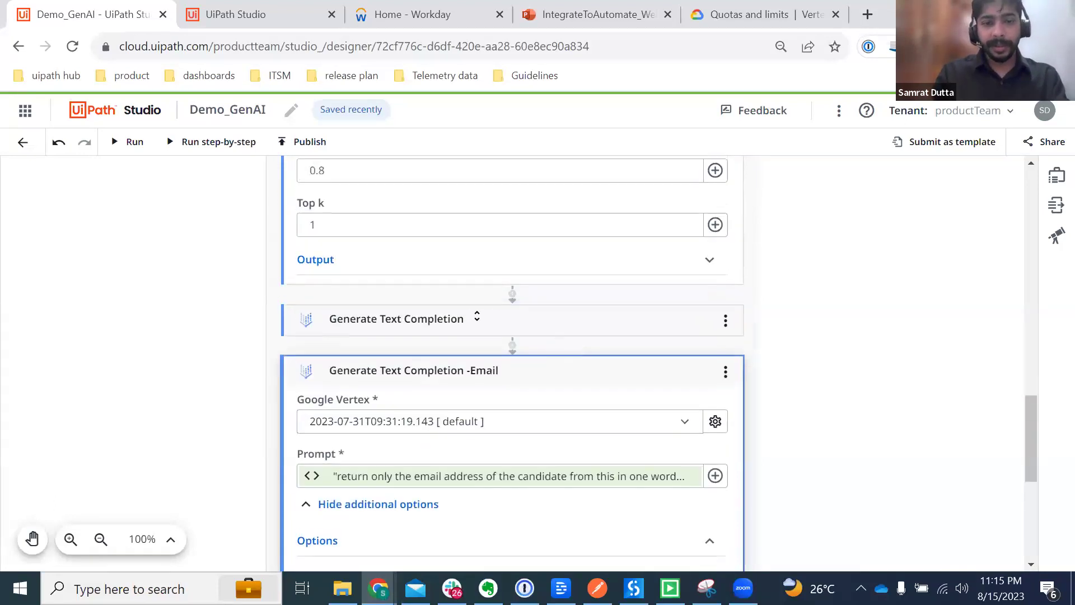
click(485, 318)
click(460, 318)
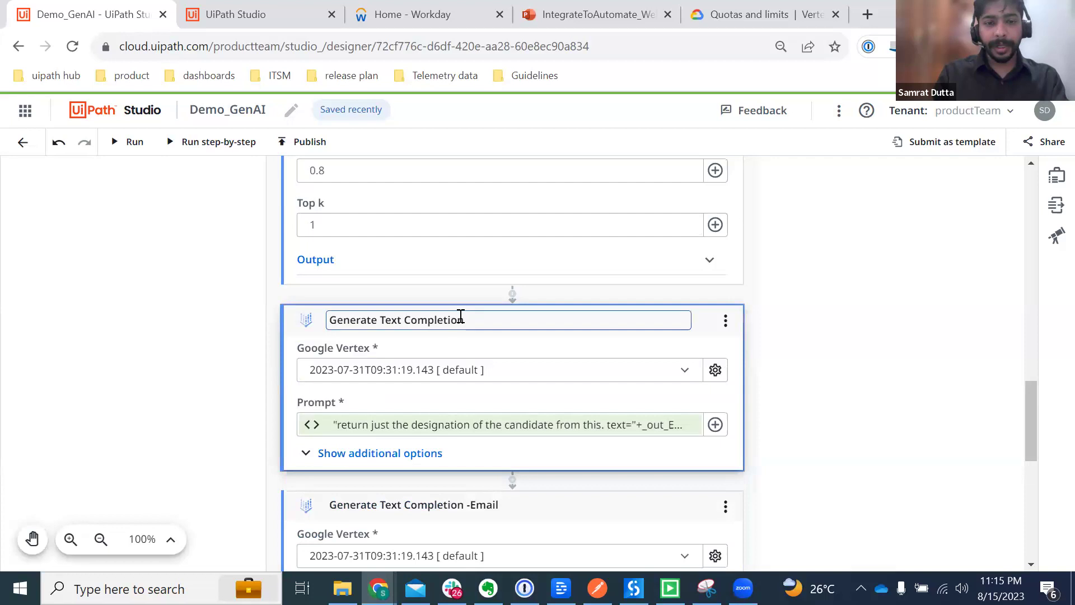
text(-Position)
key(Return)
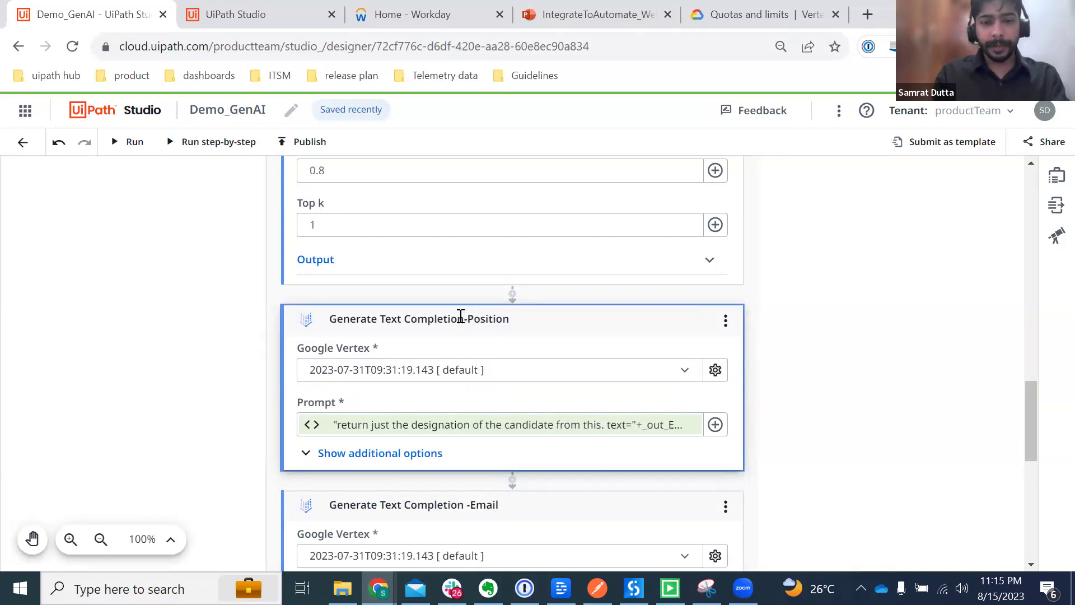
scroll(461, 316, down, 8)
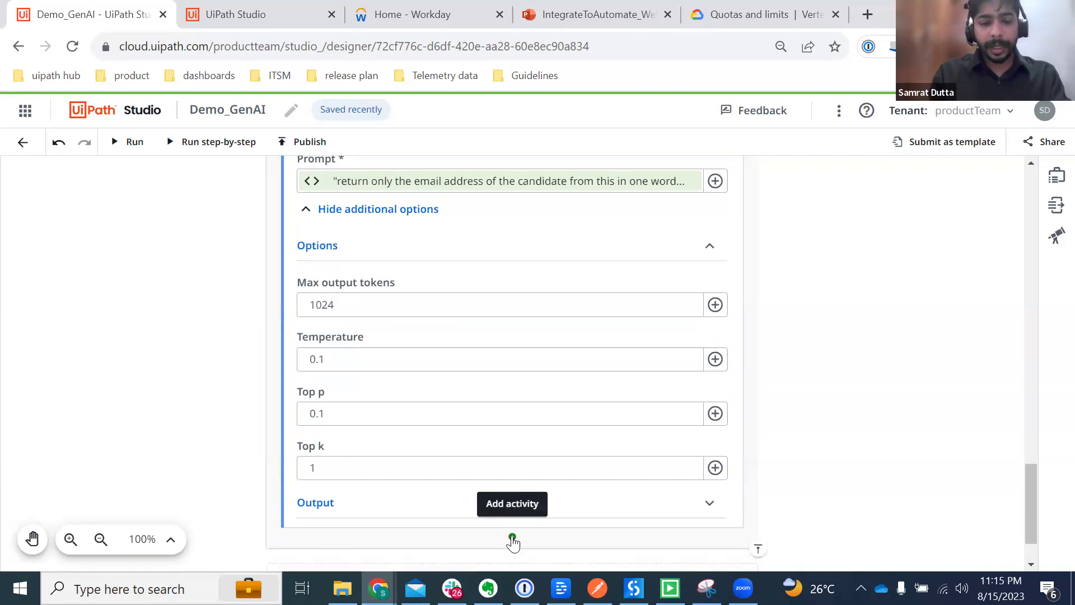
Step: Add a new Generate Text Completion activity and copy the first-name prompt from the notes
click(512, 536)
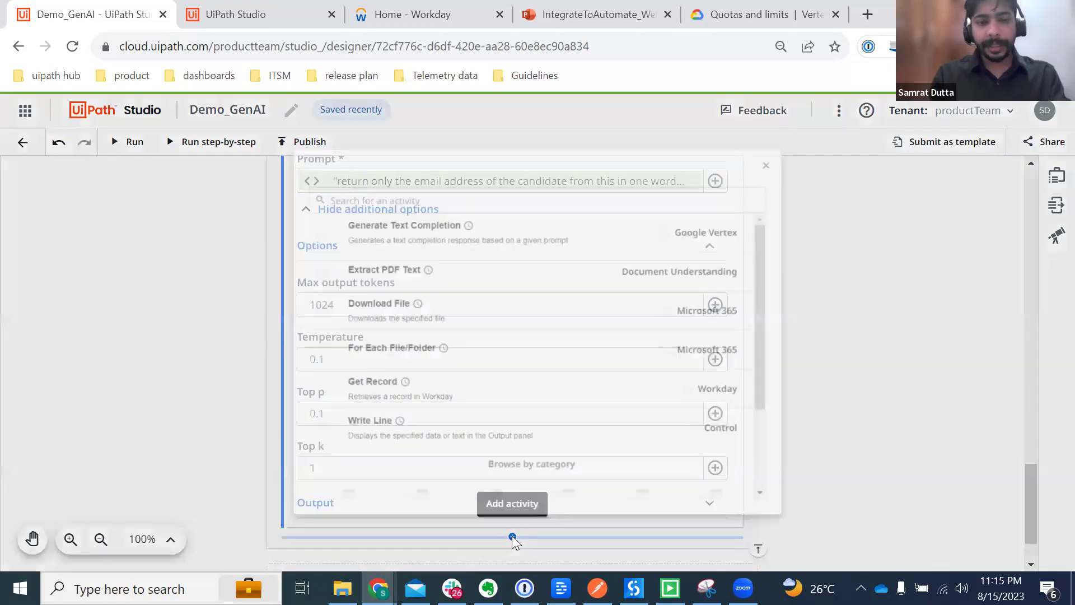
key(Escape)
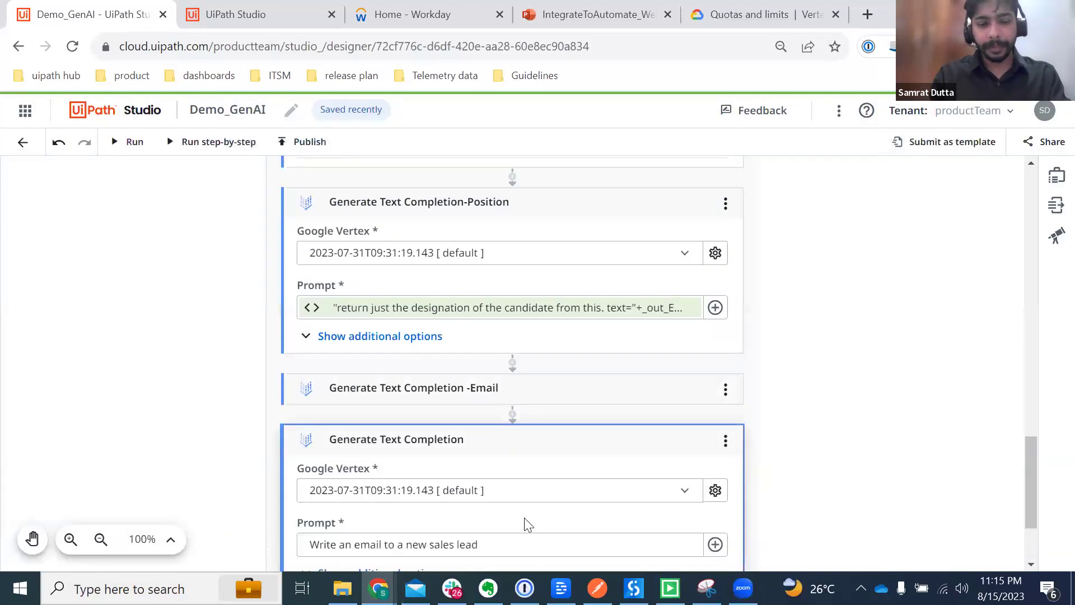
scroll(524, 517, down, 1)
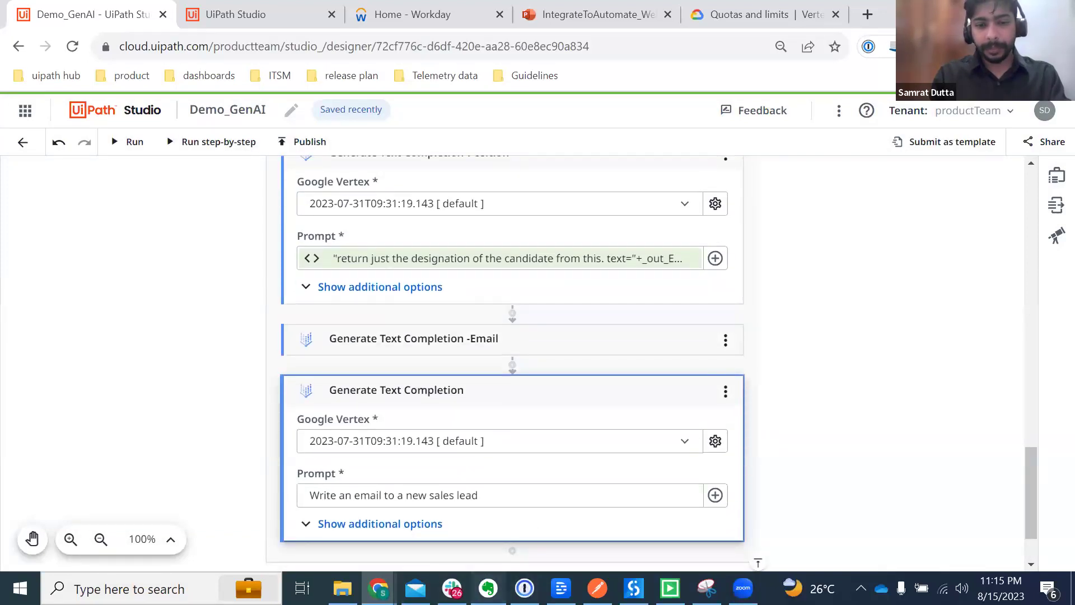
key(alt+Tab)
drag(759, 507, 561, 493)
scroll(792, 431, down, 2)
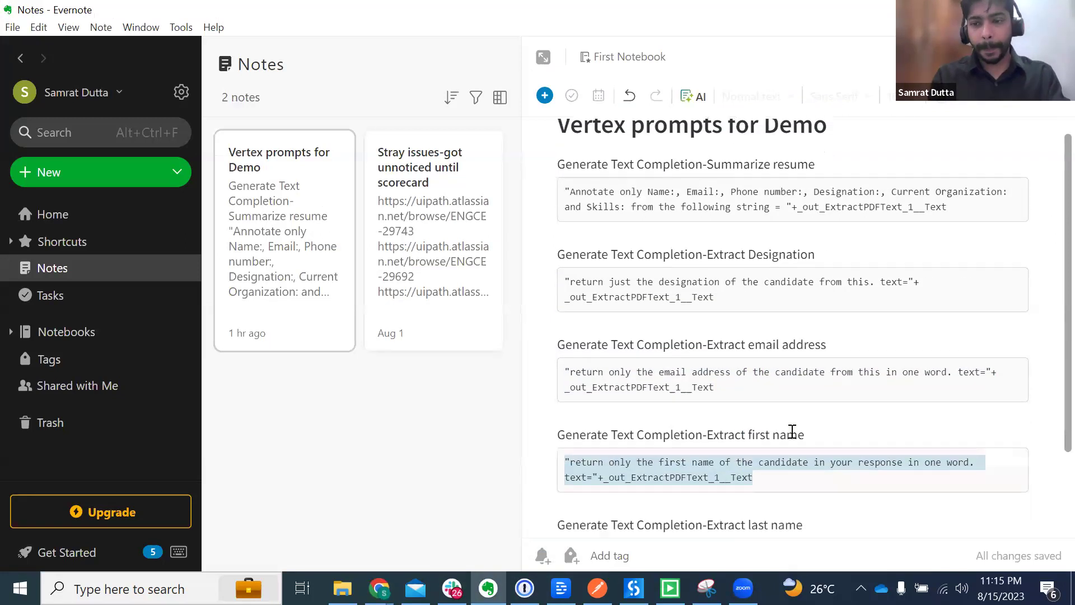
key(alt+Tab)
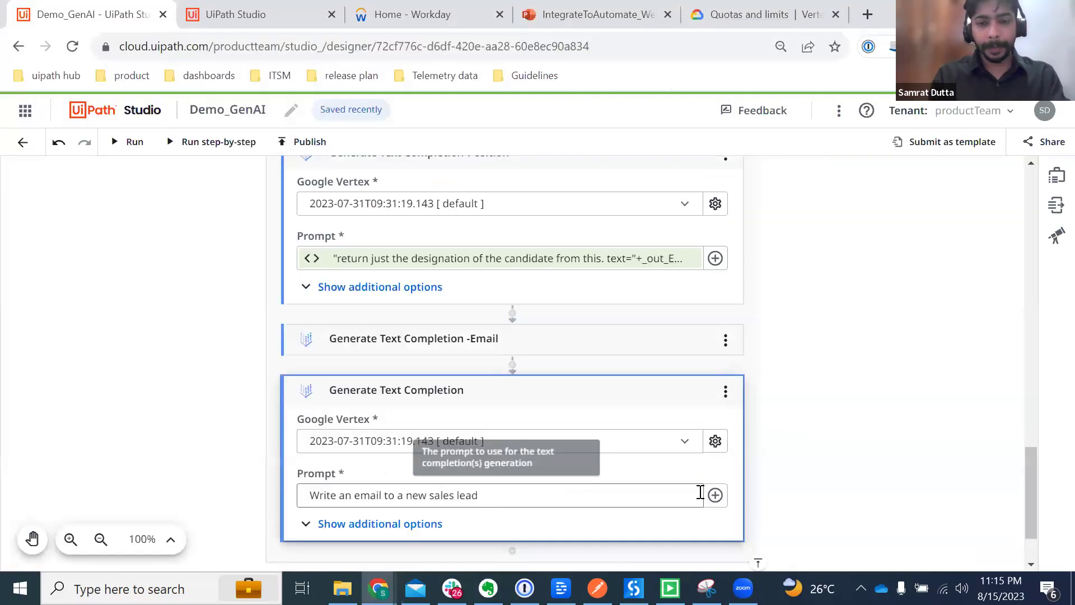
Step: Replace the sample Prompt expression with the first-name prompt and save it
click(715, 495)
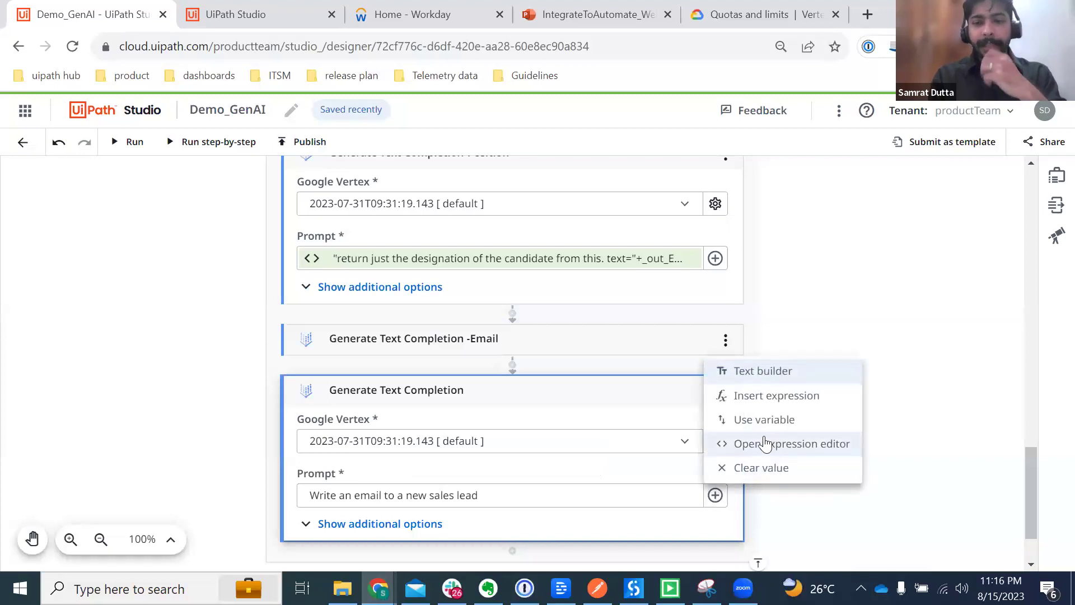
click(746, 446)
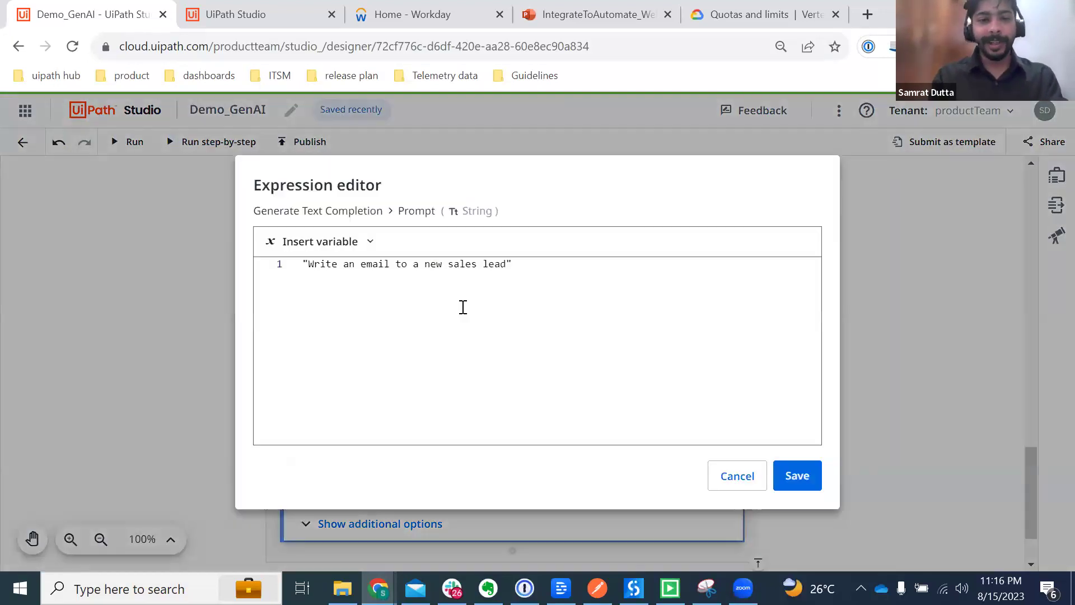
click(463, 276)
key(ctrl+a)
key(BackSpace)
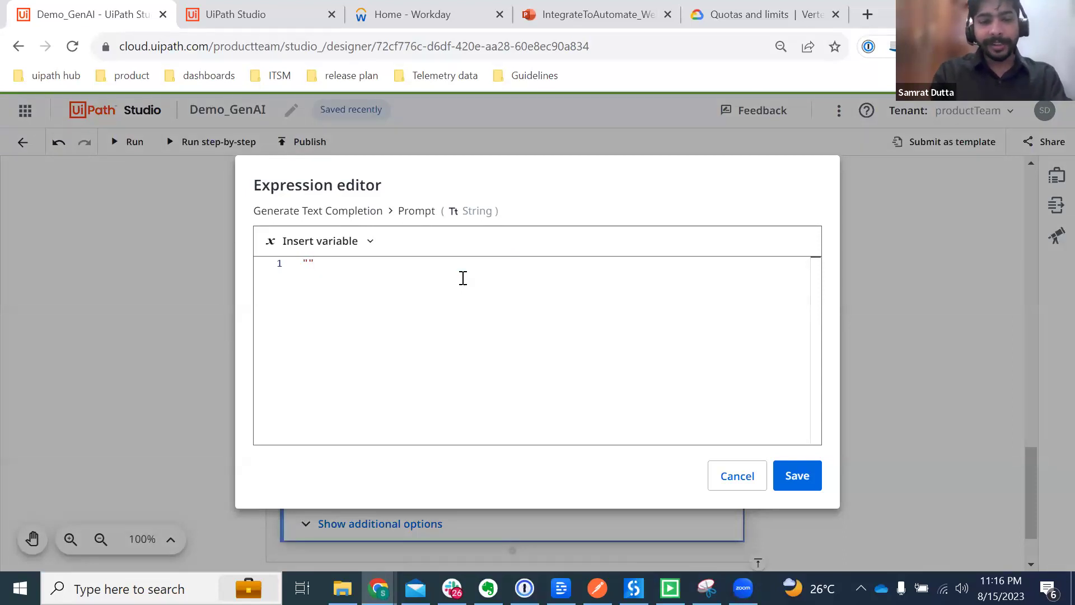
text("return only the first name of the candidate in your response in one word. text=" +_out_ExtractPDFText_1__Text)
key(ctrl+a)
key(BackSpace)
text("return only the first name of the candidate in your response in one word. text=" +_out_ExtractPDFText_1__Text)
click(796, 475)
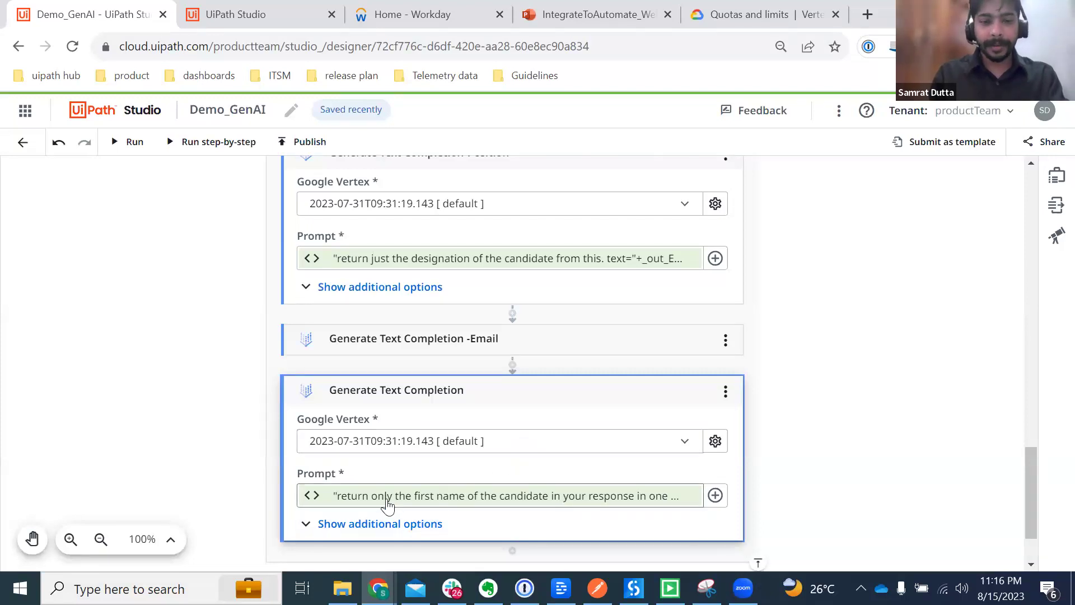
Step: Retitle the activity 'Generate Text Completion- First name'
click(466, 392)
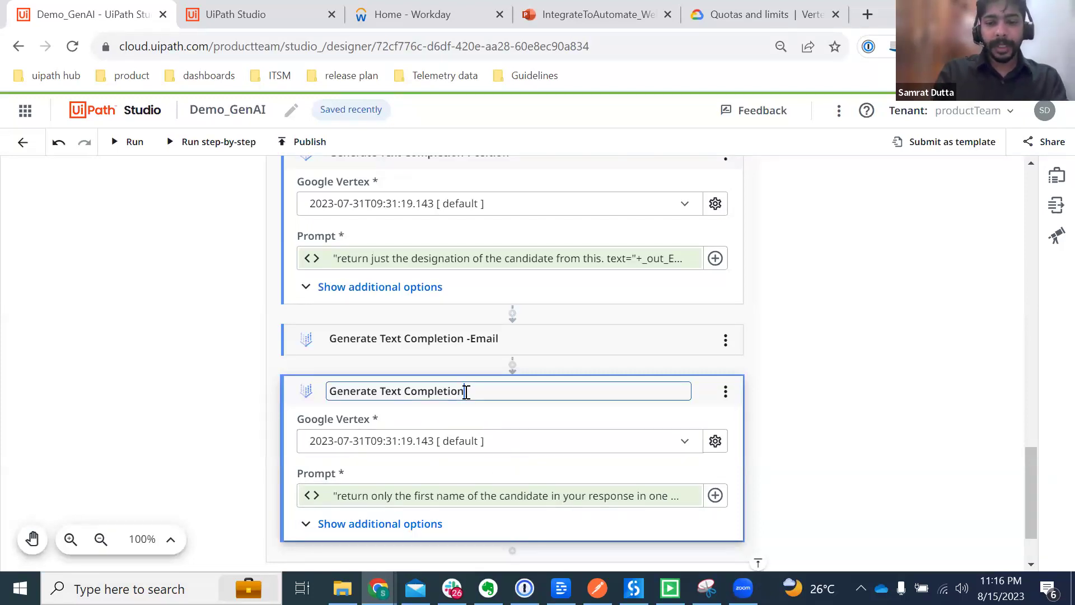
text(-Samrat)
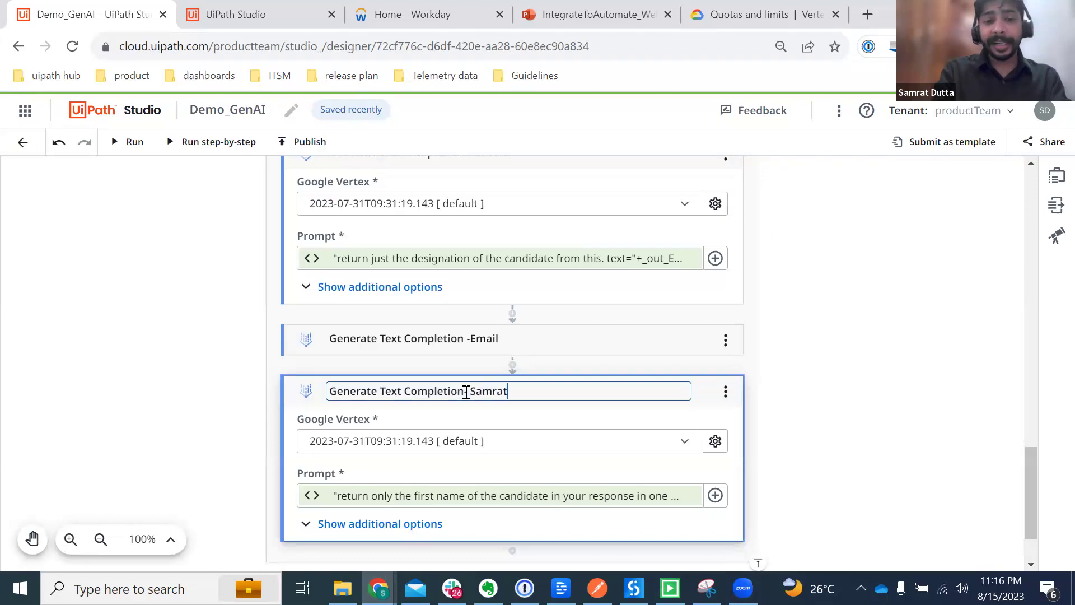
key(BackSpace)
key(BackSpace)
key(BackSpace)
key(BackSpace)
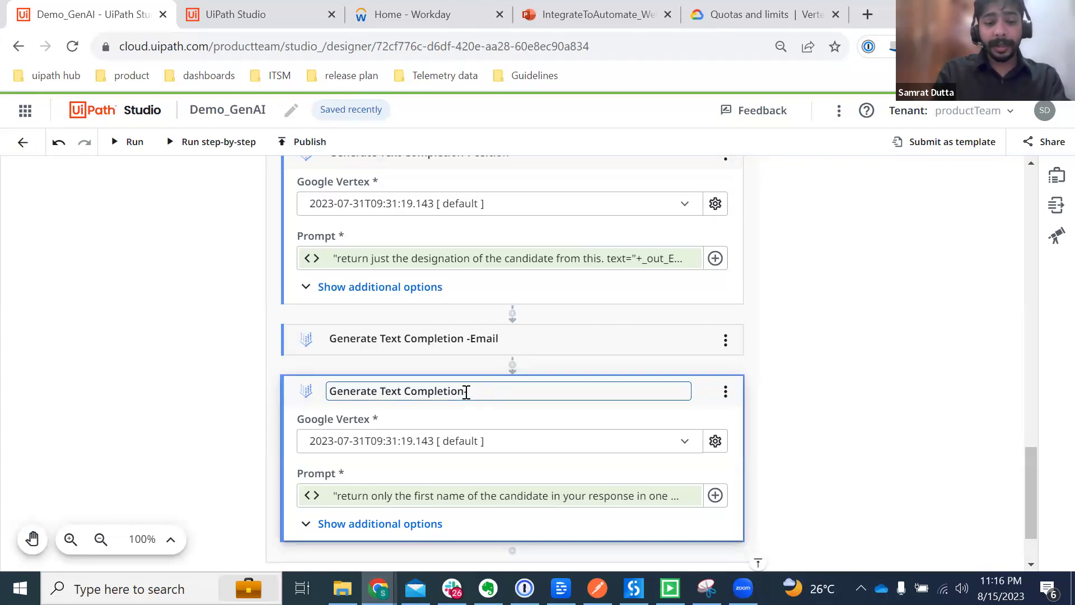
text(- First name)
key(Return)
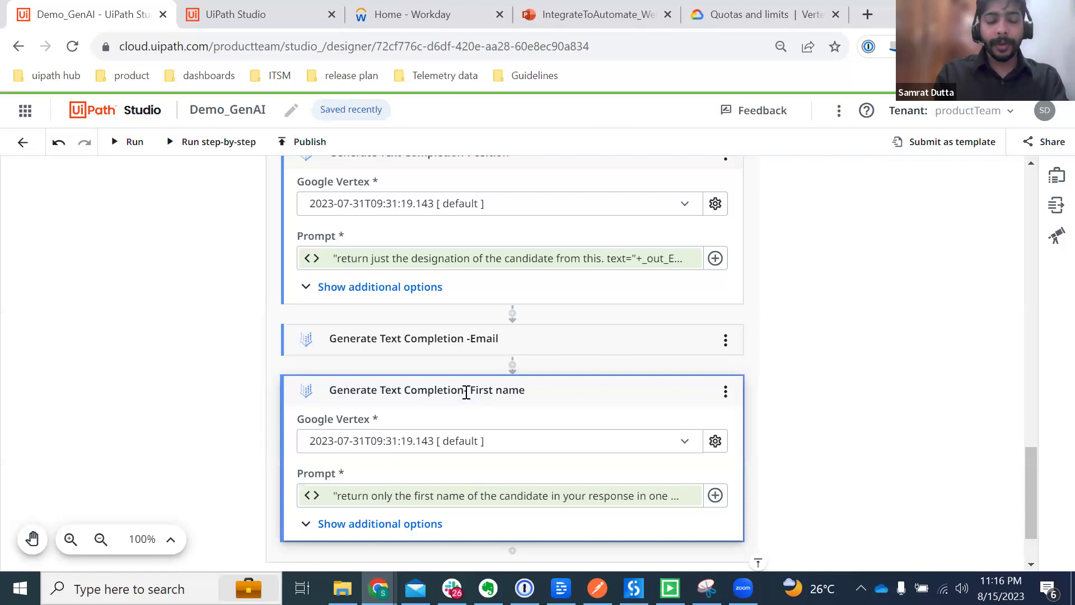
scroll(737, 426, down, 2)
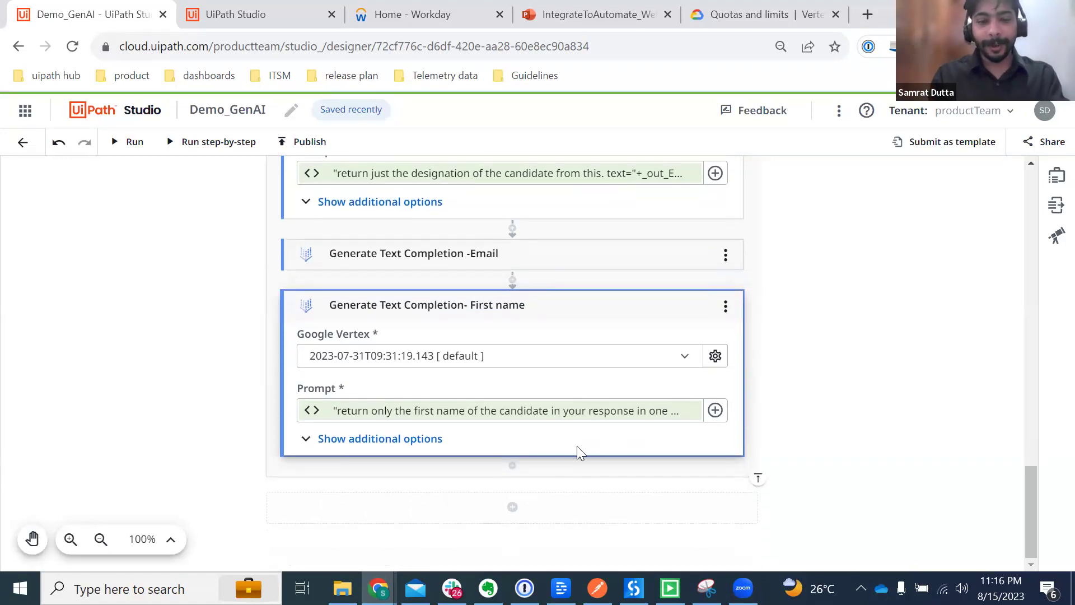
Step: Add another Generate Text Completion activity below and retitle it 'Generate Text Completion-Last name'
click(512, 466)
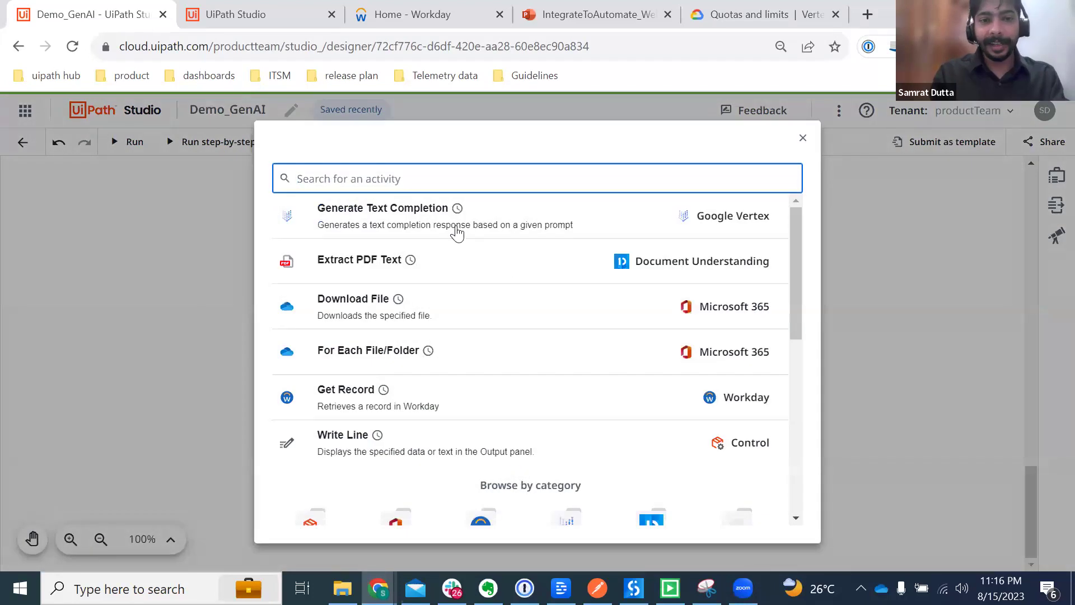
click(457, 229)
click(628, 440)
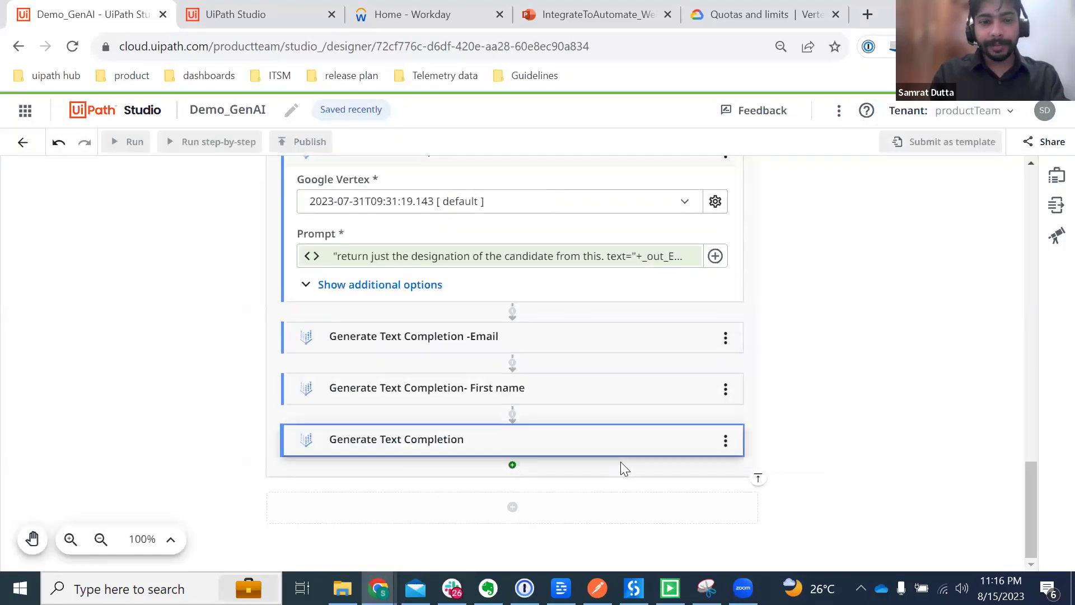
click(466, 439)
text(-Last  name)
key(Return)
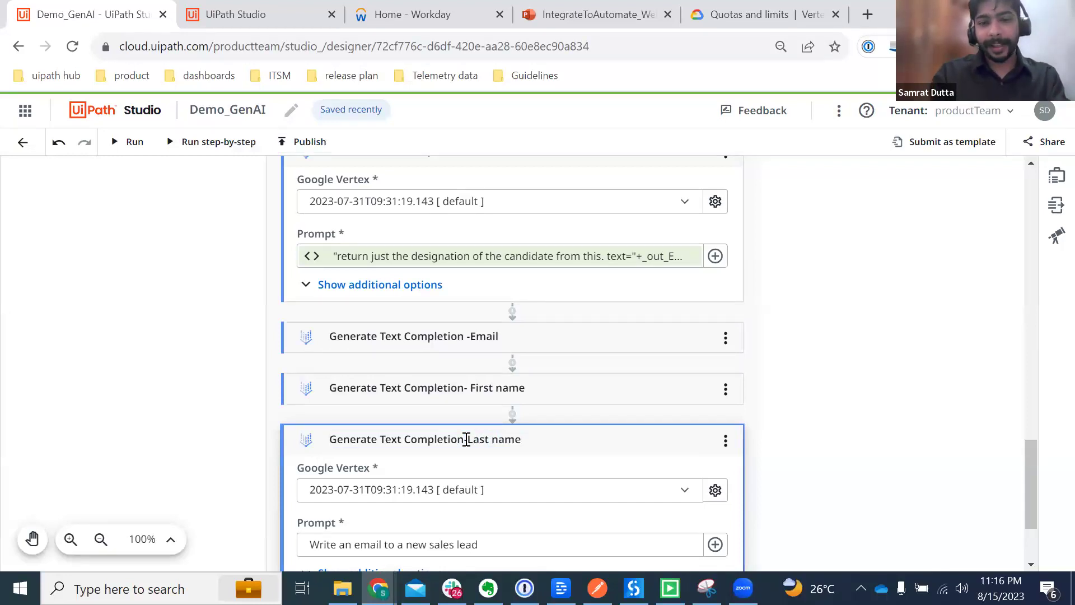
scroll(580, 518, down, 3)
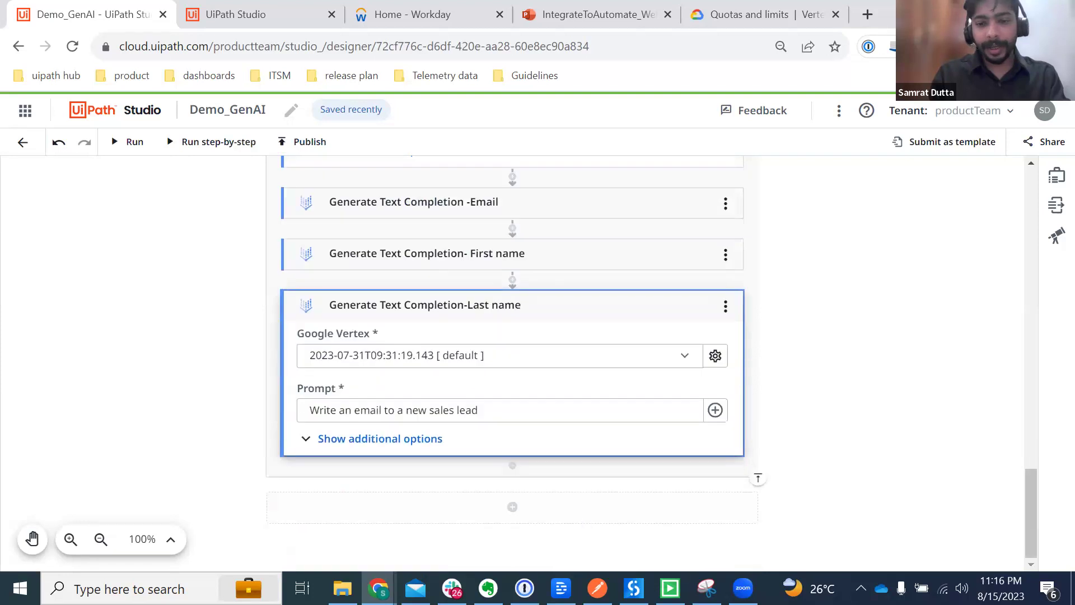
Step: Copy the last-name prompt from the notes and paste it over the sample Prompt expression
key(alt+Tab)
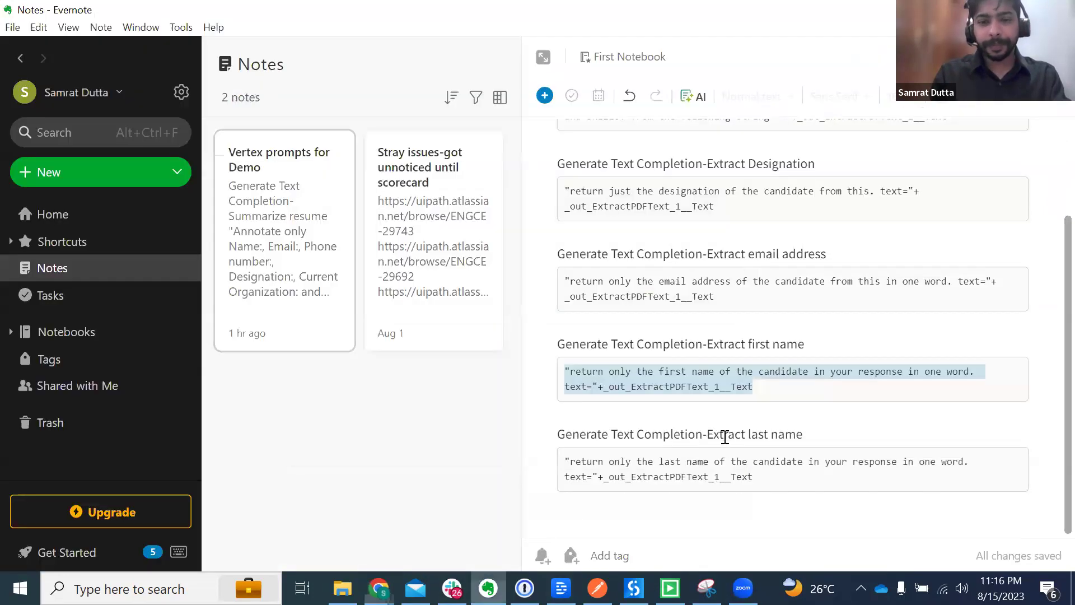
drag(756, 477, 543, 462)
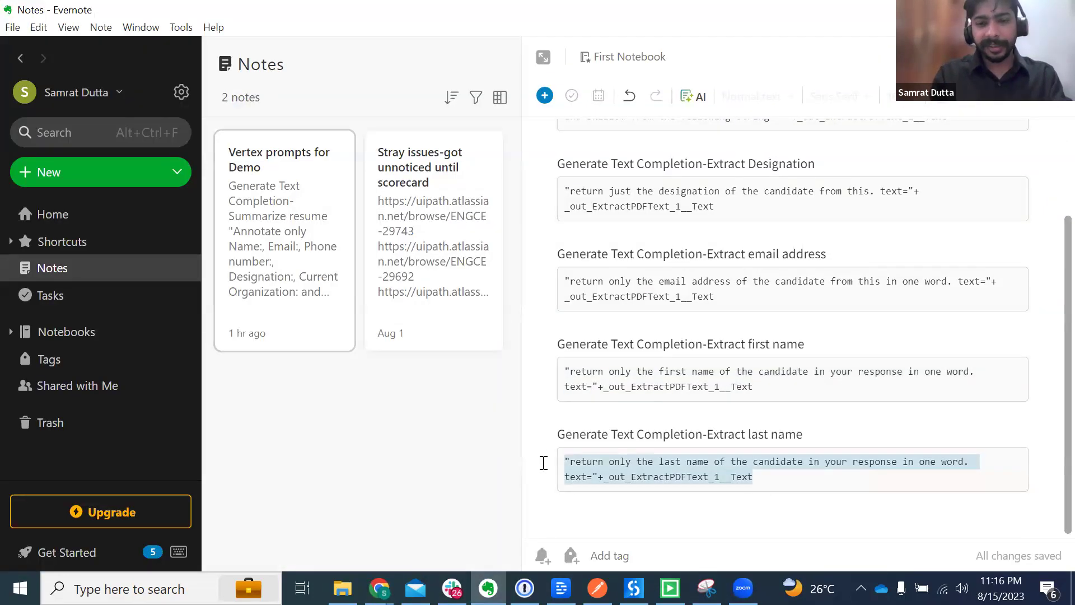
key(alt+Tab)
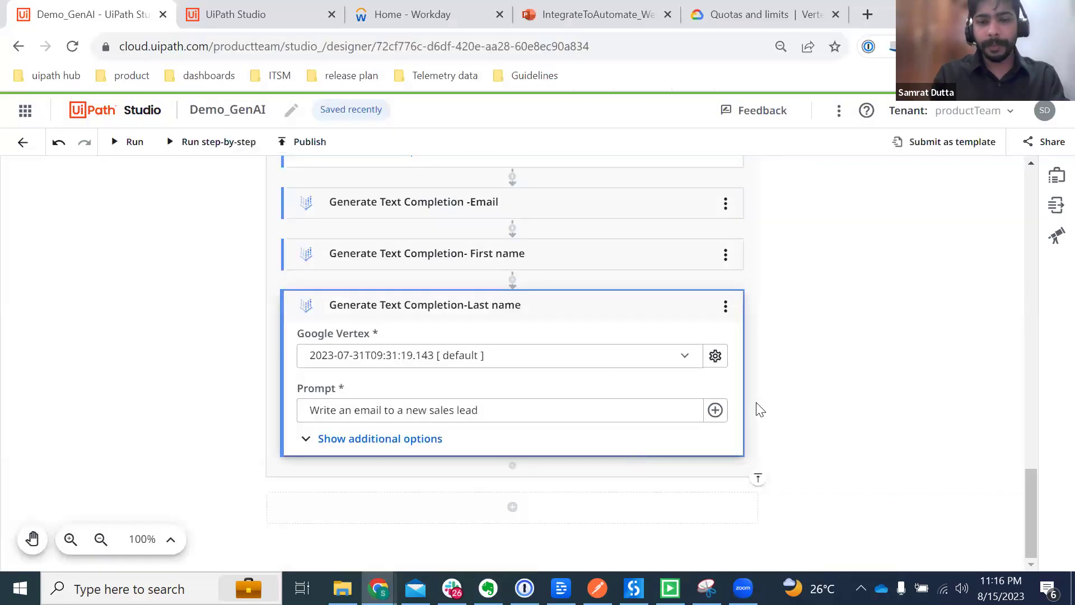
click(716, 410)
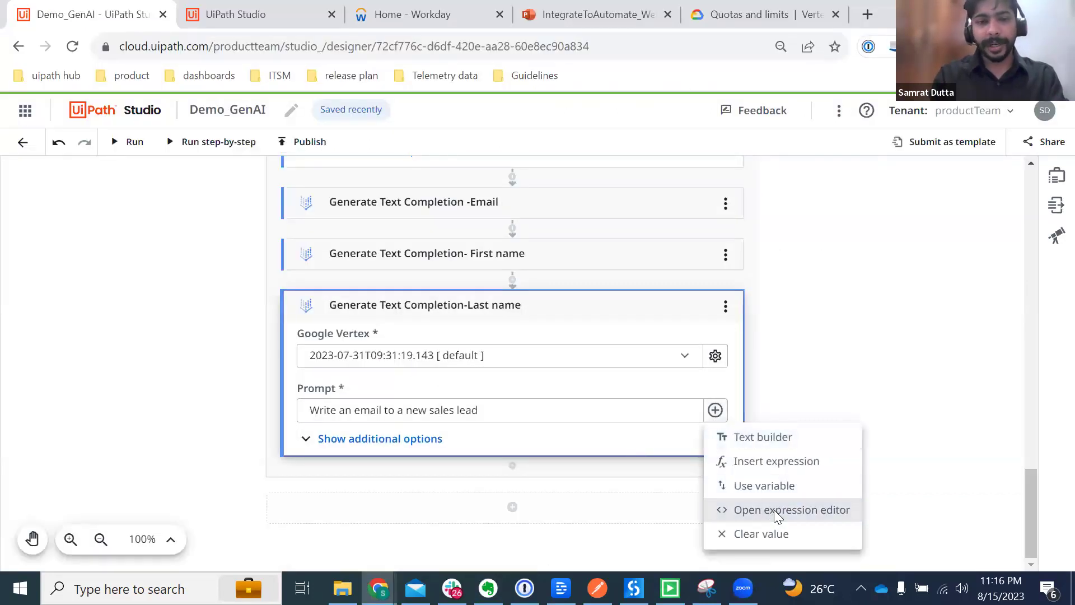
click(774, 510)
key(ctrl+a)
text("return only the last name of the candidate in your response in one word. text=" +_out_ExtractPDFText_1__Text)
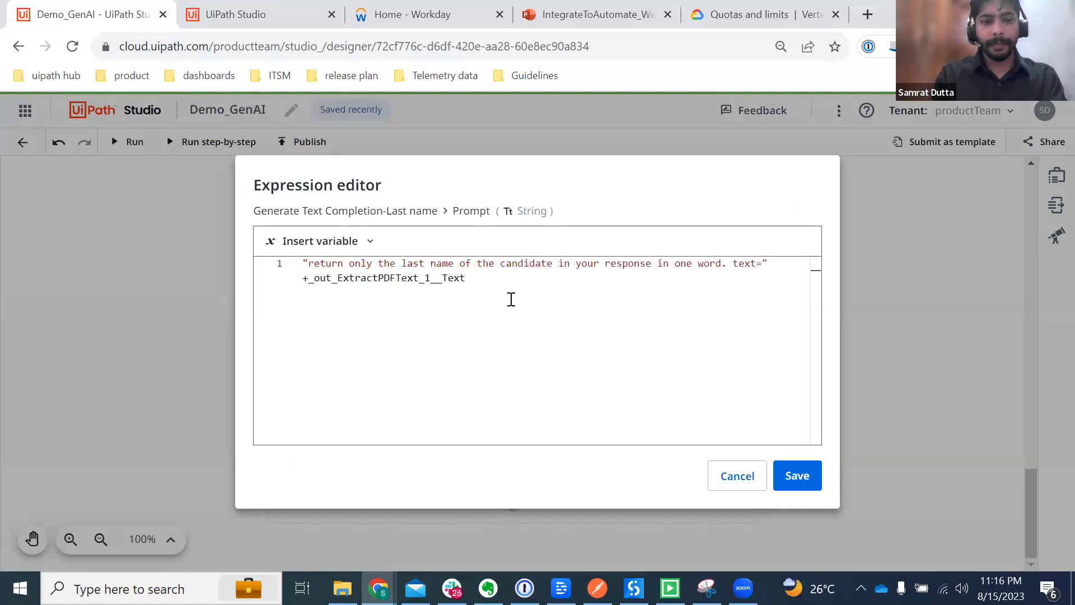
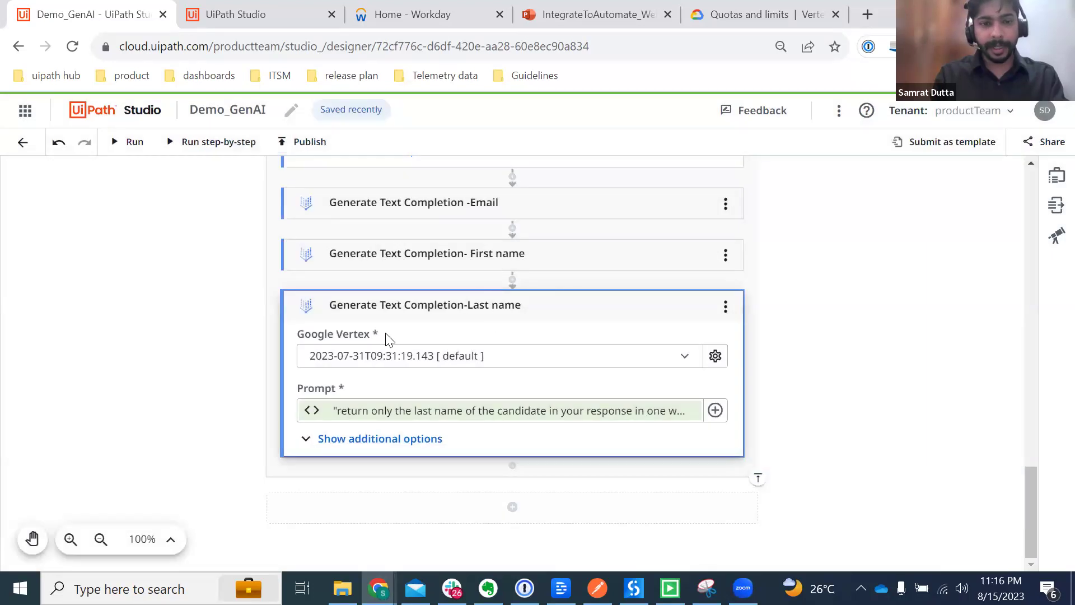
Step: Expand the Last name activity's Options, set Temperature to 0.1 and trim the Top p value
click(325, 441)
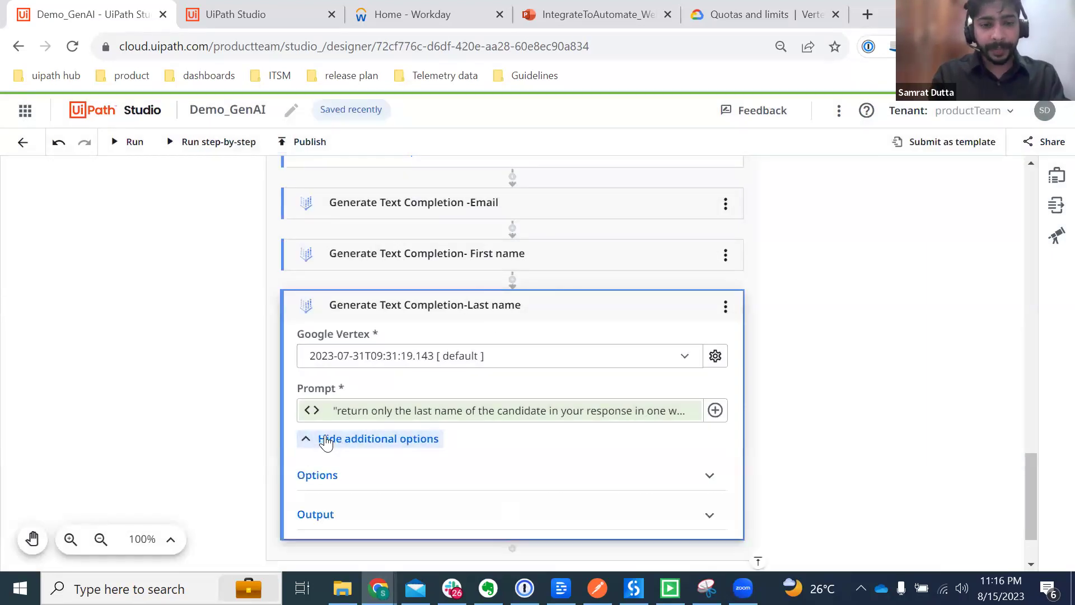
click(377, 475)
scroll(377, 475, down, 3)
click(344, 425)
key(BackSpace)
text(1)
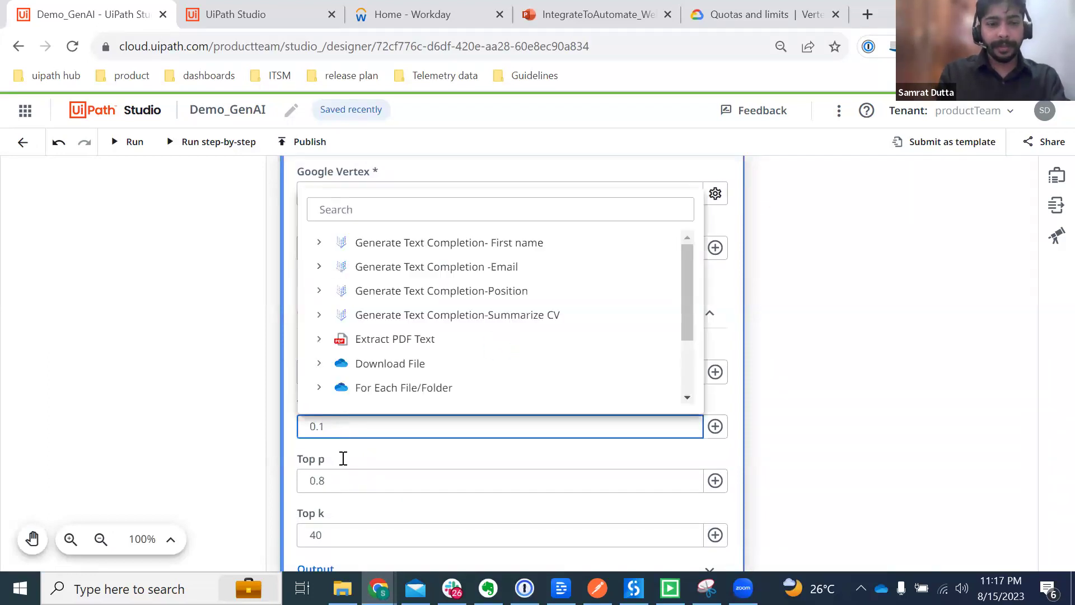
click(338, 474)
key(BackSpace)
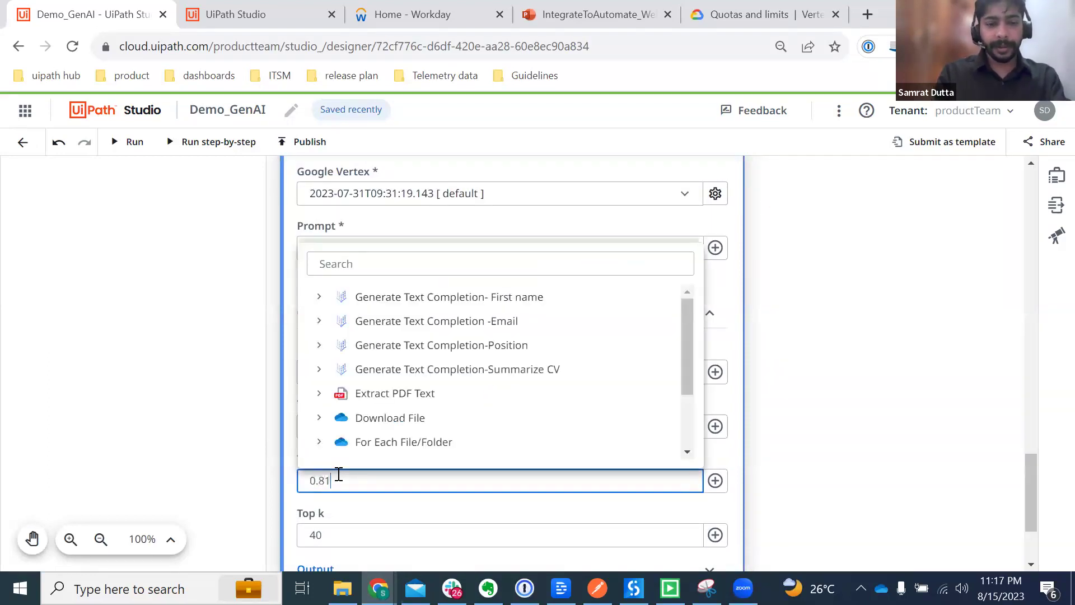
Step: Set the Last name activity's Top k to 1
click(331, 534)
text(1)
key(ctrl+a)
text(1)
key(Return)
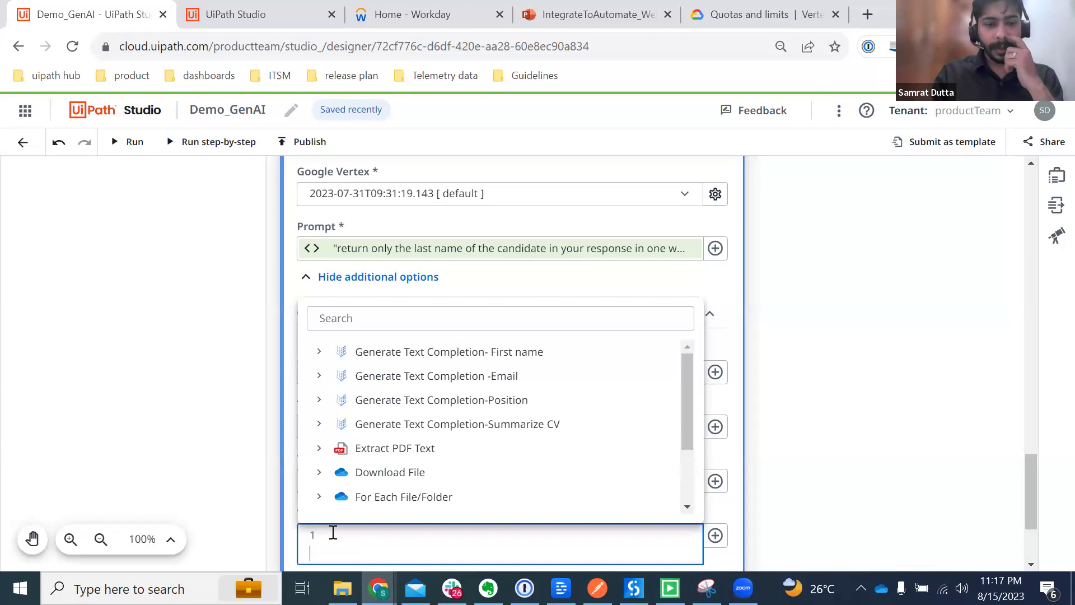
key(BackSpace)
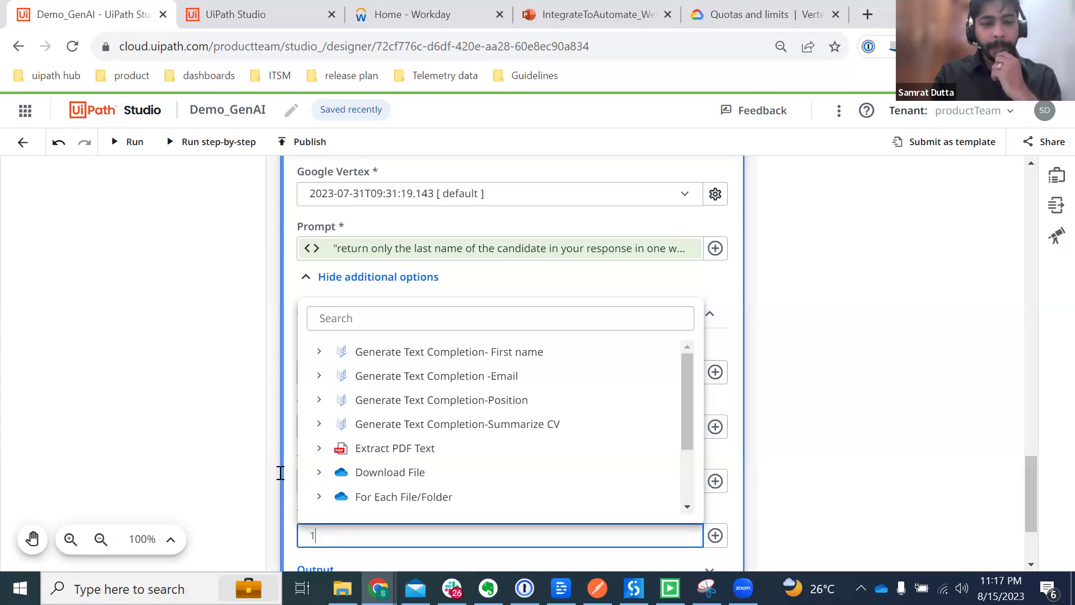
click(930, 451)
scroll(931, 451, up, 4)
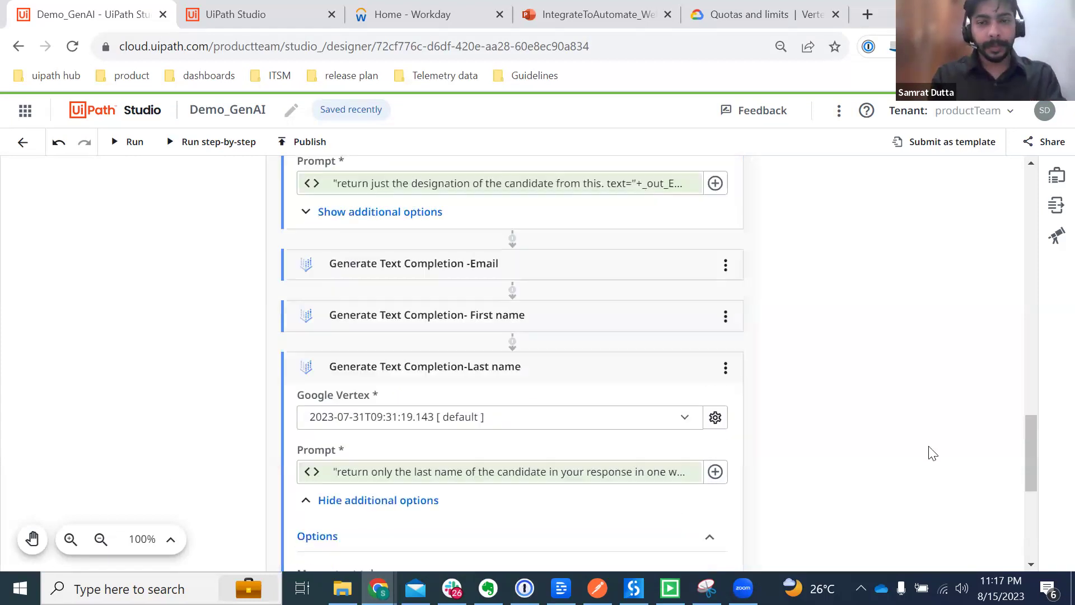
Step: Expand the First name activity's Options and set Temperature to 0.1
click(567, 322)
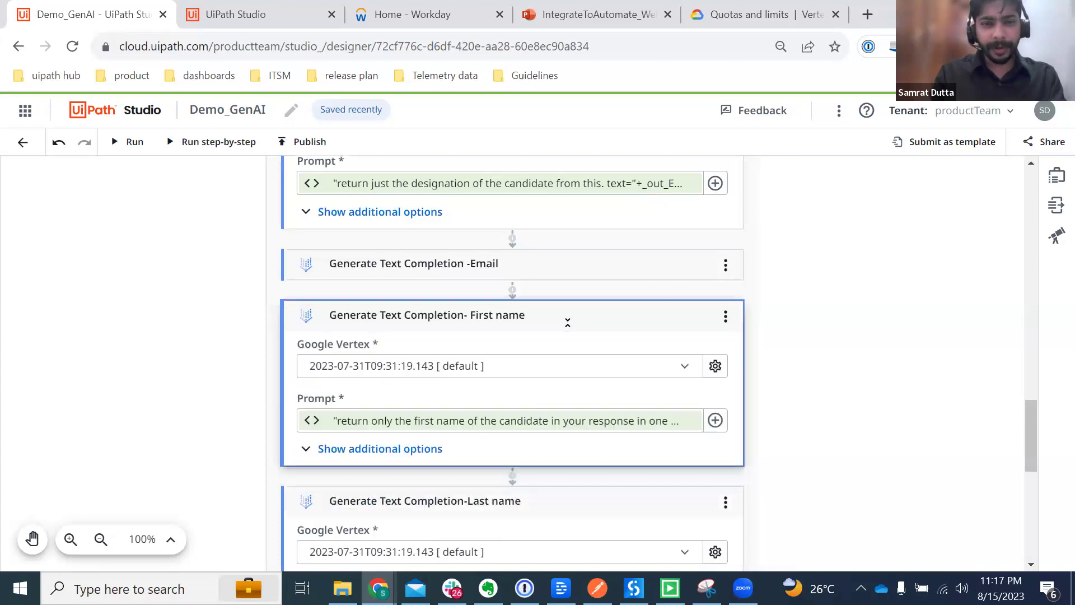
click(390, 454)
click(415, 487)
scroll(415, 492, down, 3)
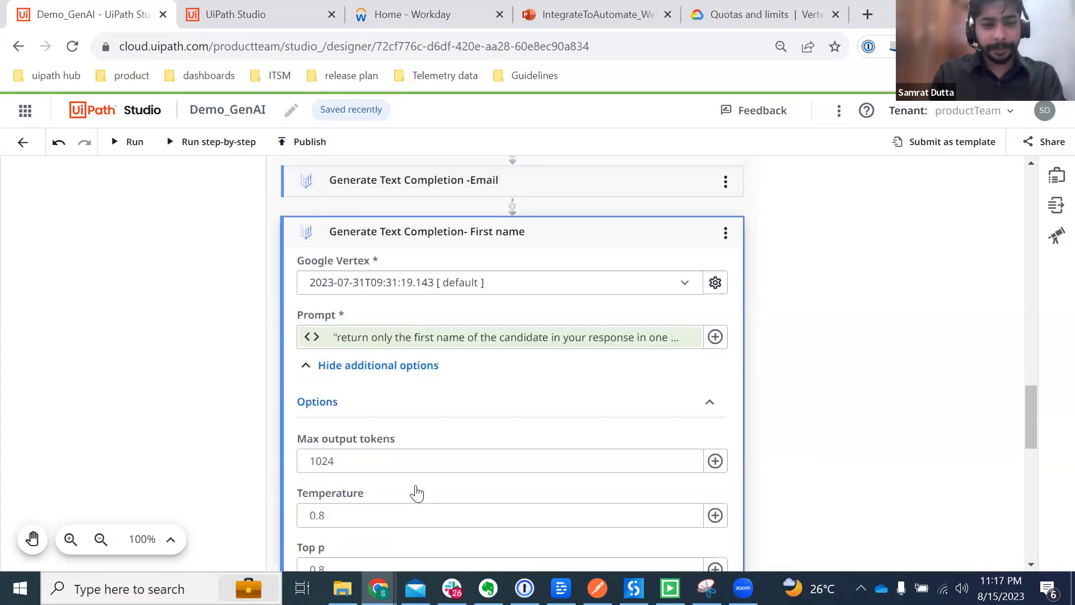
click(344, 434)
key(ctrl+a)
text(1)
key(BackSpace)
text(0)
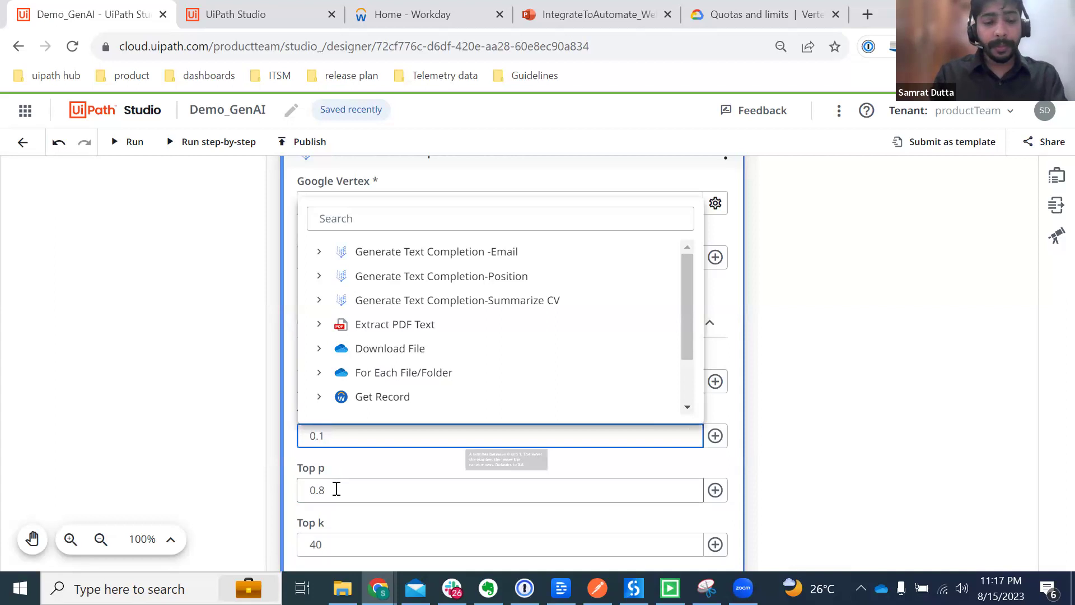
Step: Set the First name activity's Top p to 0.1 and Top k to 1
click(336, 489)
key(BackSpace)
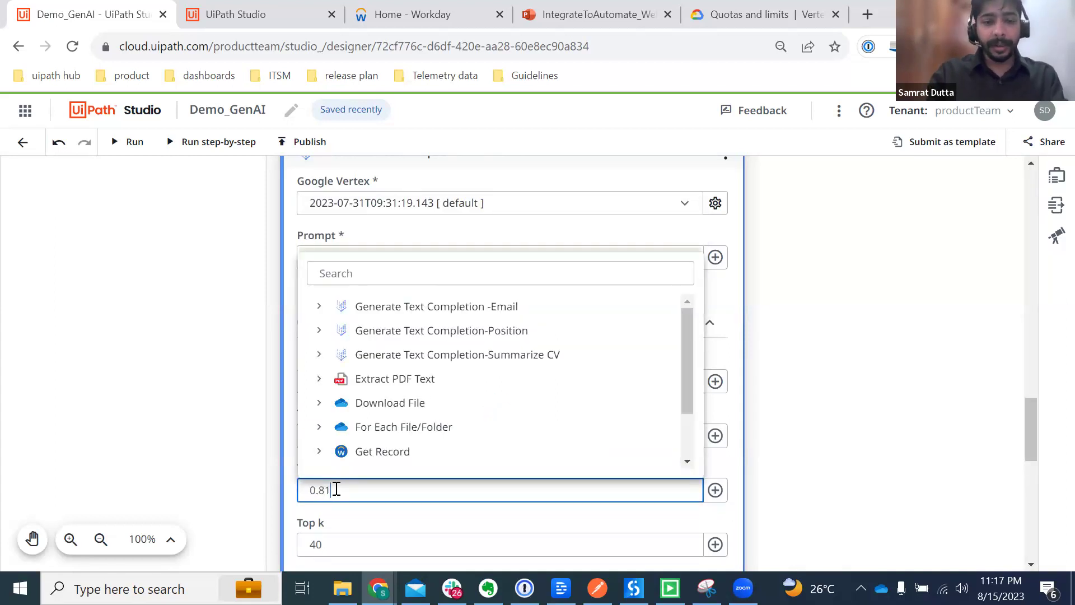
click(330, 542)
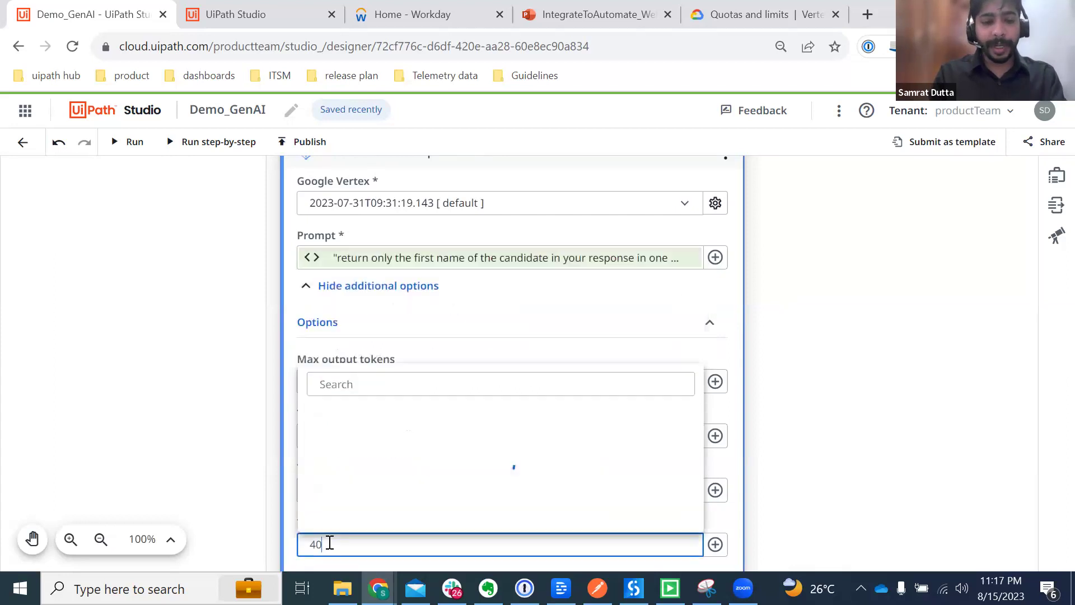
key(ctrl+a)
text(1)
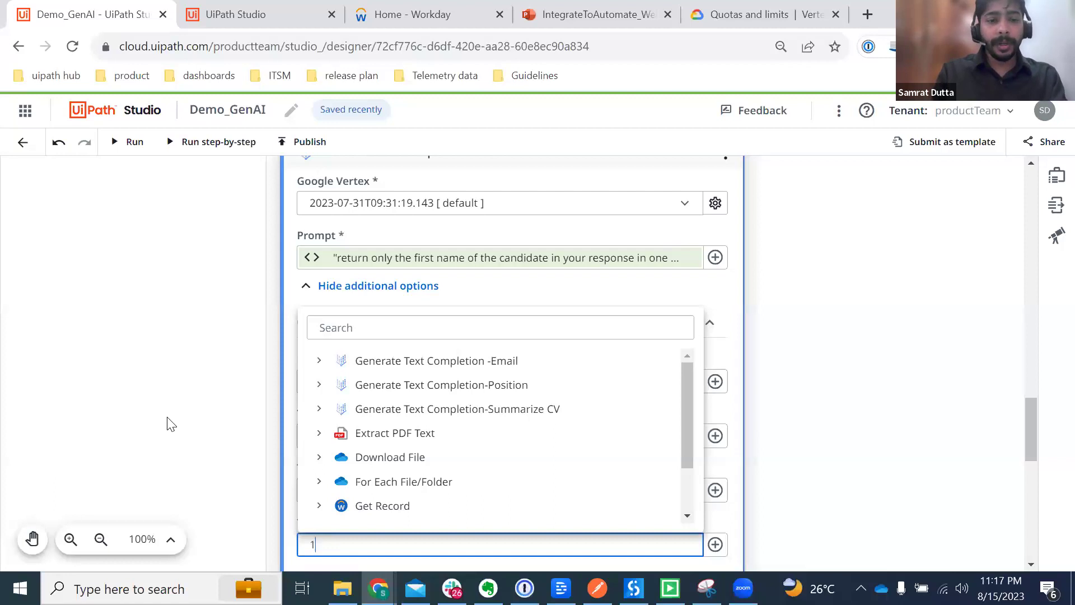
click(172, 424)
scroll(566, 414, up, 2)
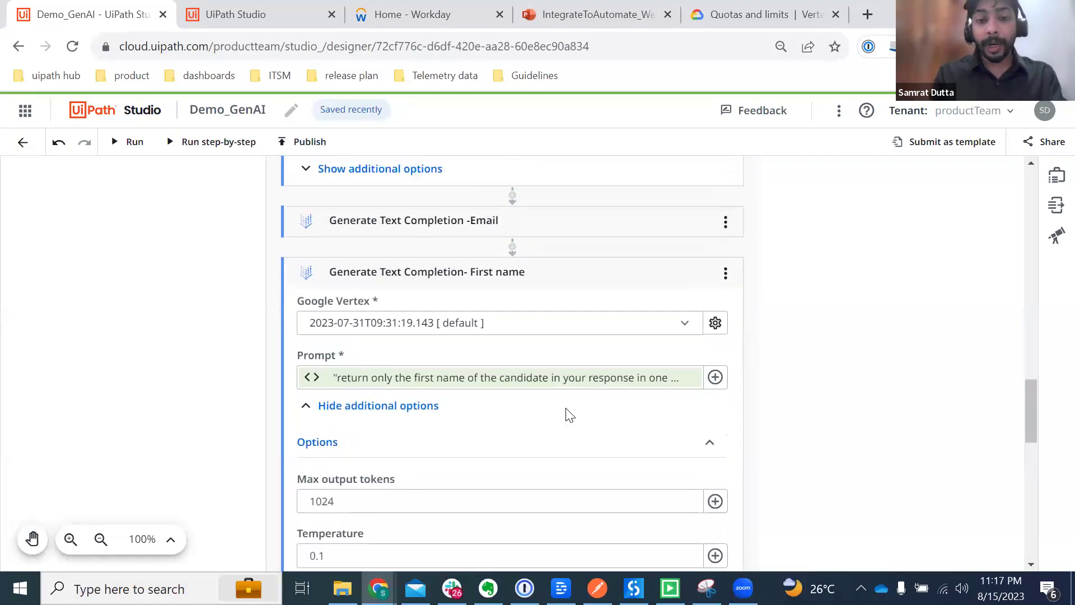
Step: Inspect the Email activity's generation Options
click(559, 228)
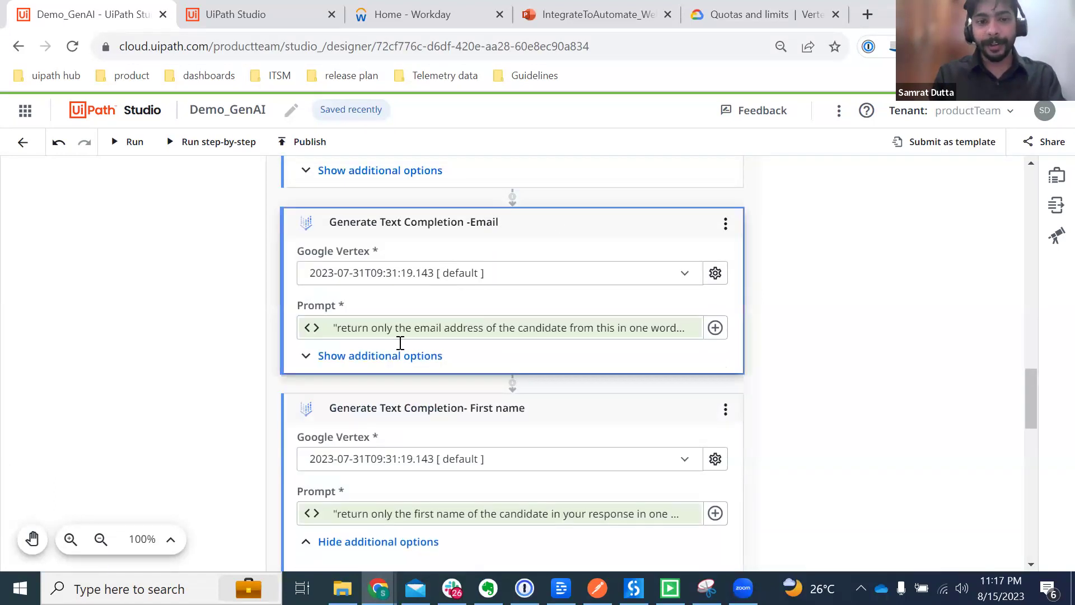
click(332, 361)
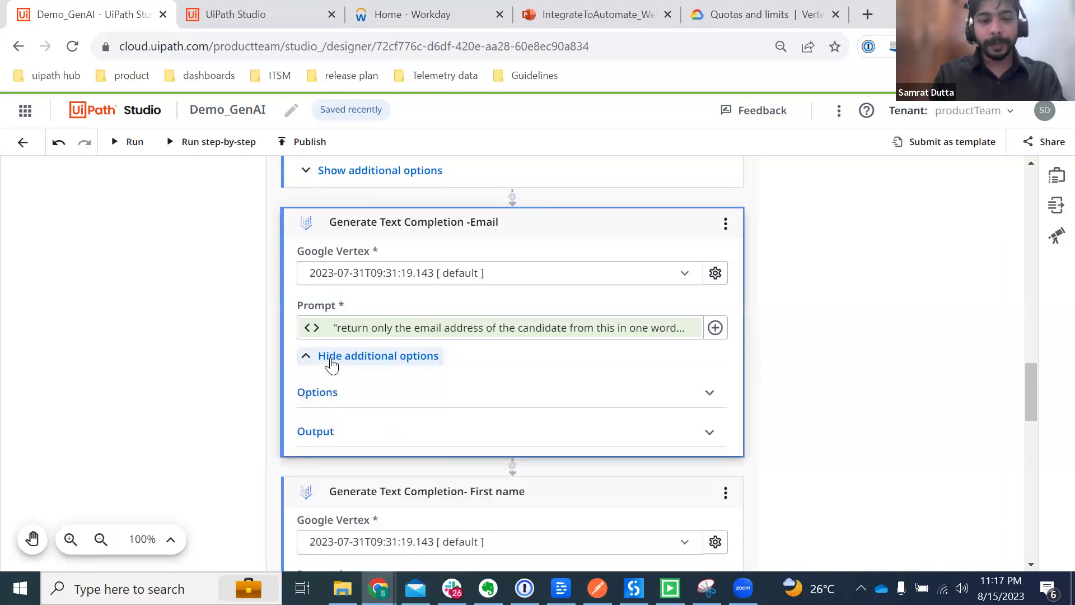
click(423, 390)
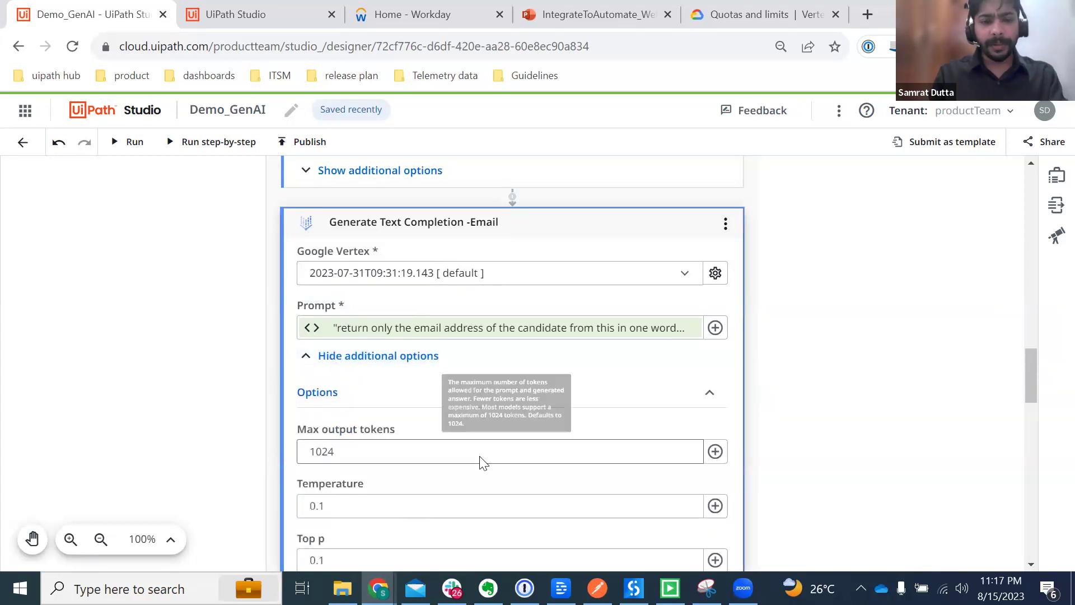
scroll(481, 459, down, 2)
scroll(481, 459, up, 3)
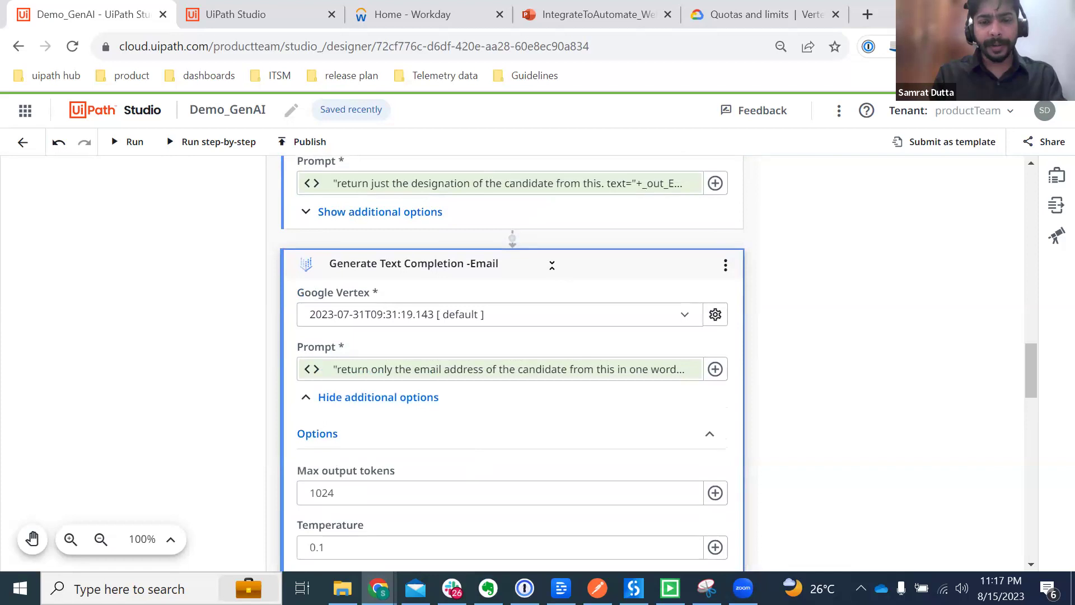
Step: Collapse the Email, First name, Last name, Summarize CV and Position activity cards
click(551, 264)
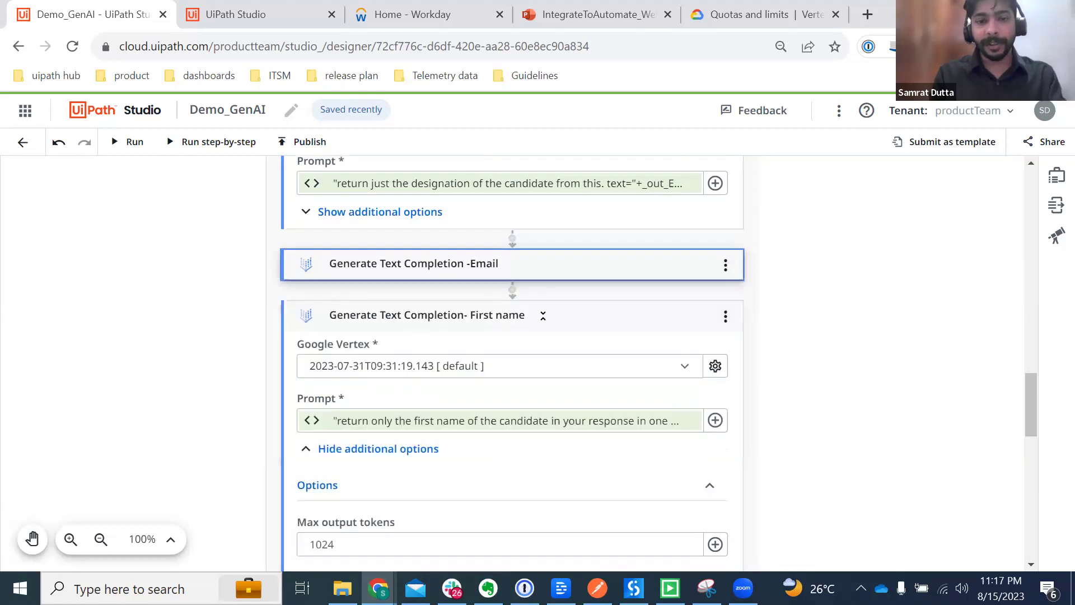
click(542, 315)
click(563, 366)
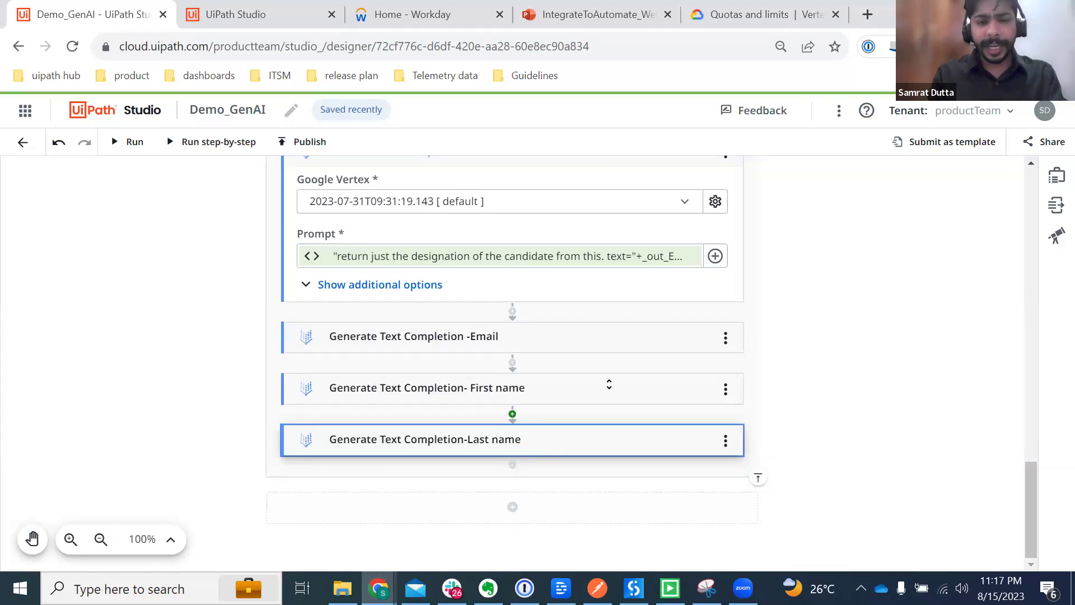
scroll(507, 403, up, 6)
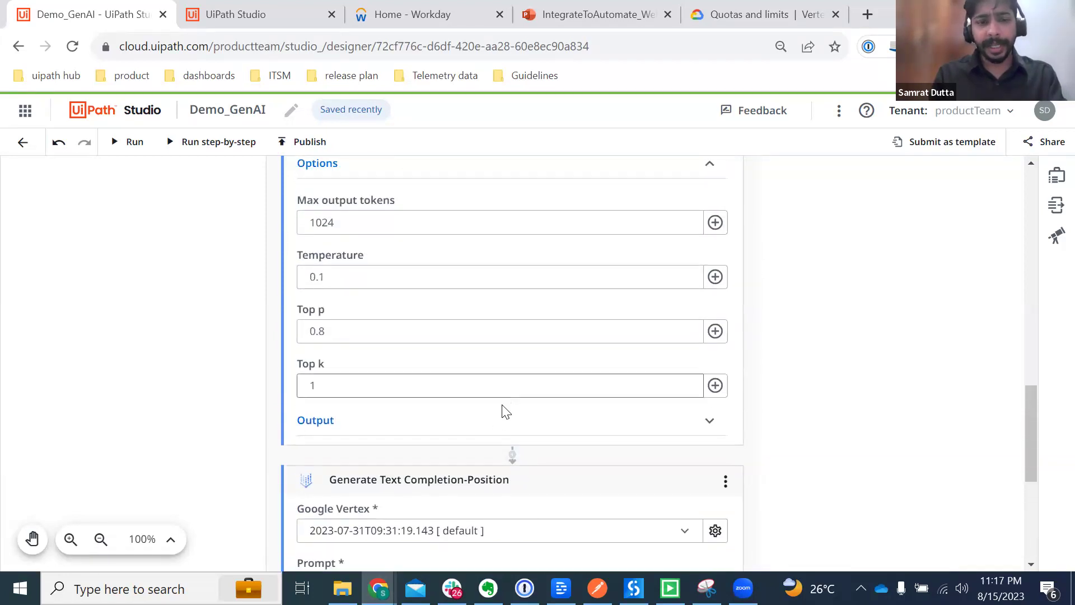
scroll(495, 448, up, 5)
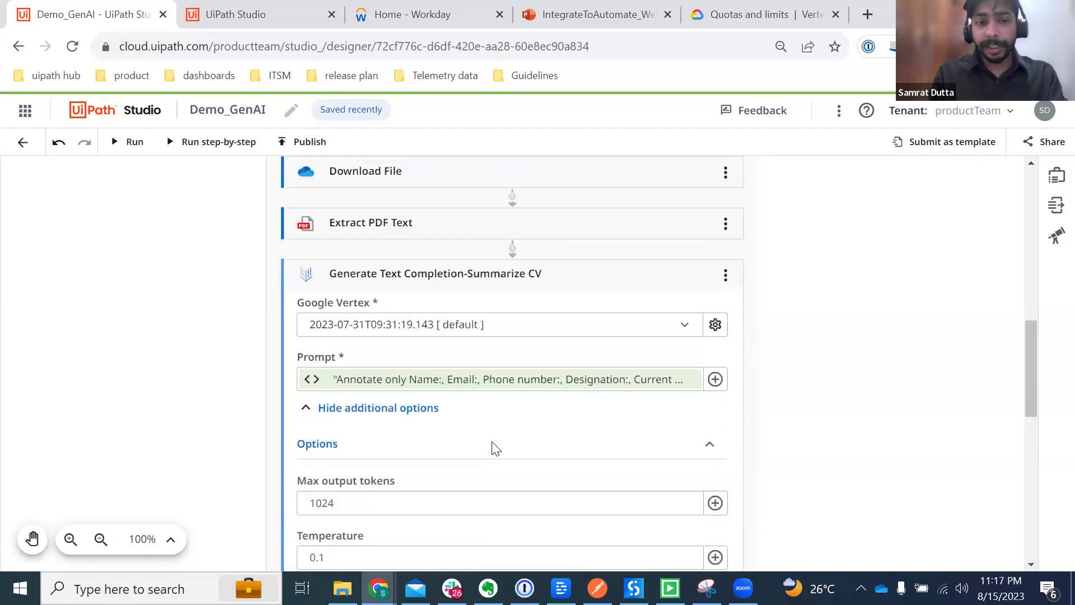
click(604, 289)
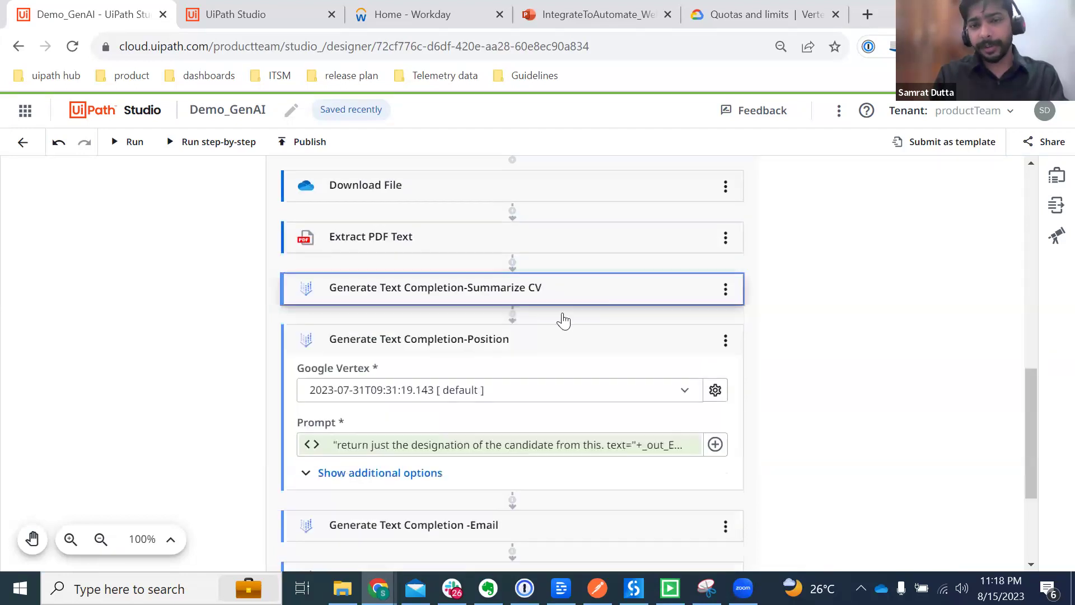
click(571, 337)
scroll(545, 439, down, 2)
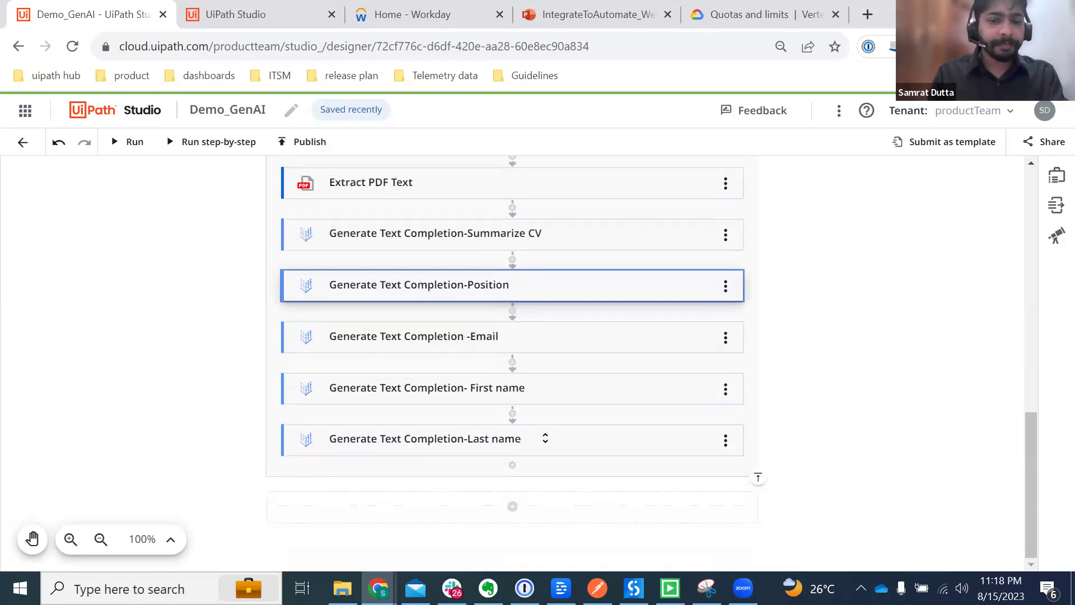
Step: Add an If else activity after Last name and open its condition builder
click(512, 467)
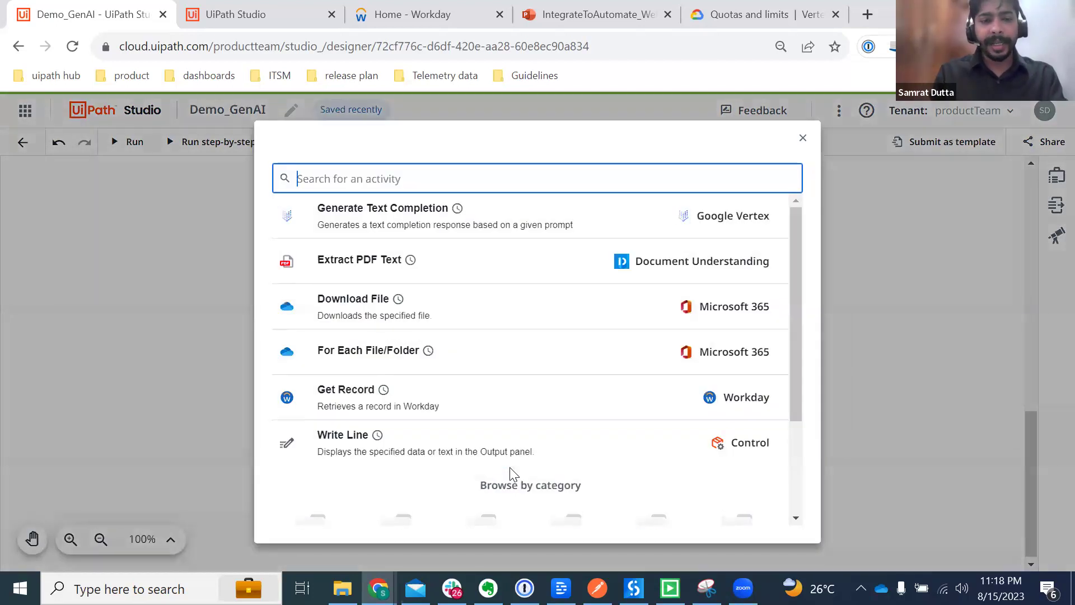
text(If else)
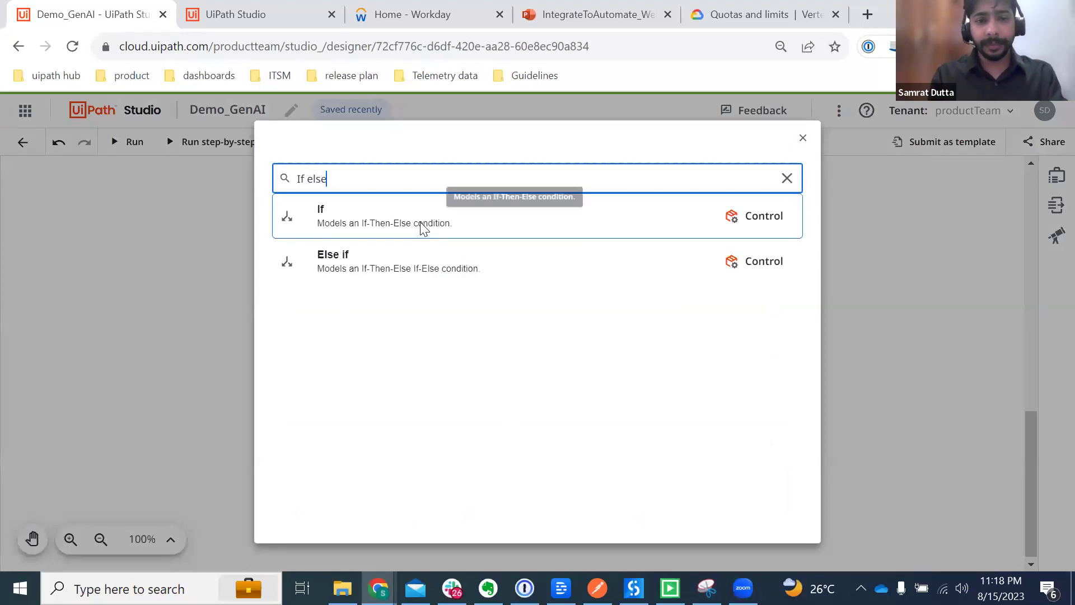
click(423, 229)
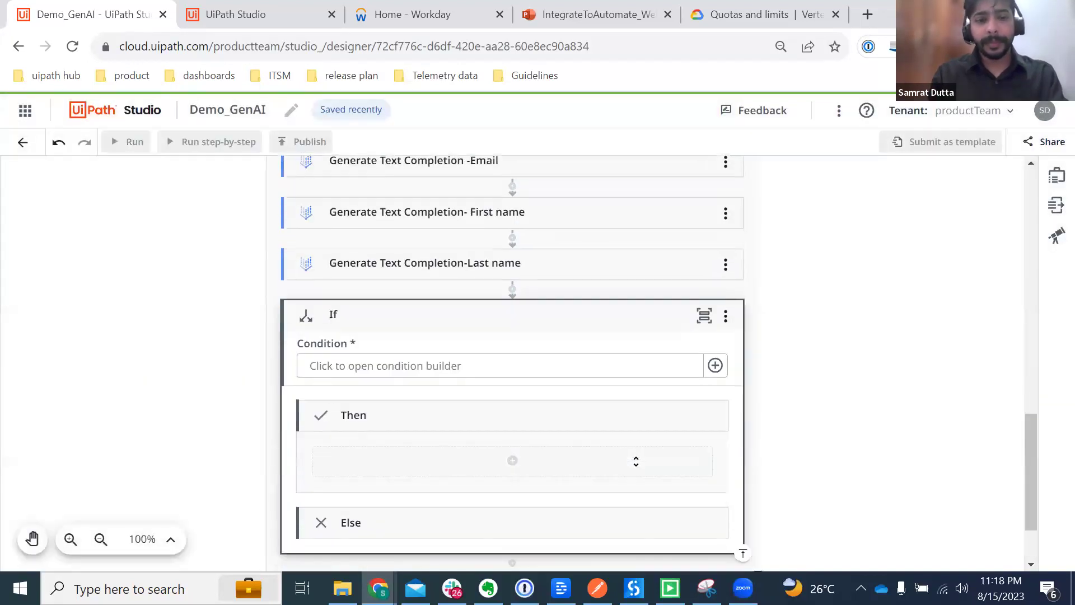
click(526, 367)
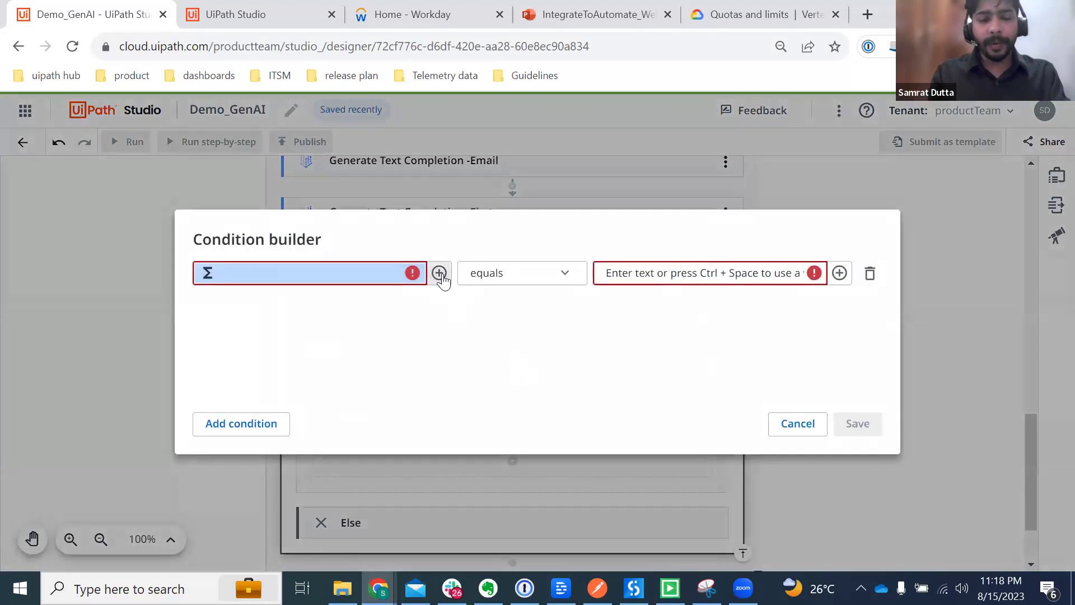
Step: Set the left operand to the Position completion's Text output with the 'contains' operator
click(440, 273)
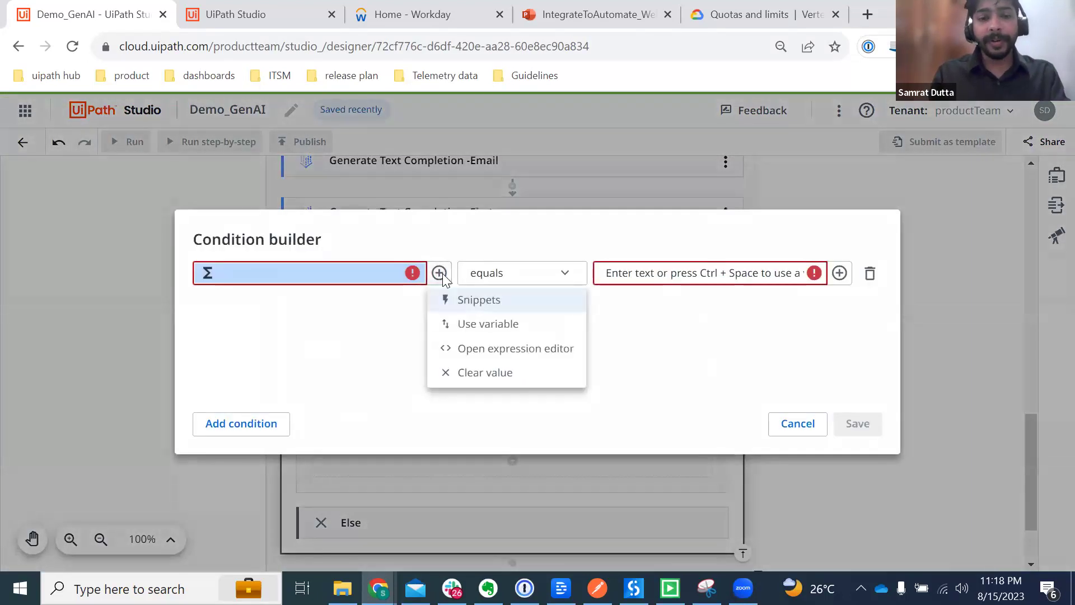
click(480, 325)
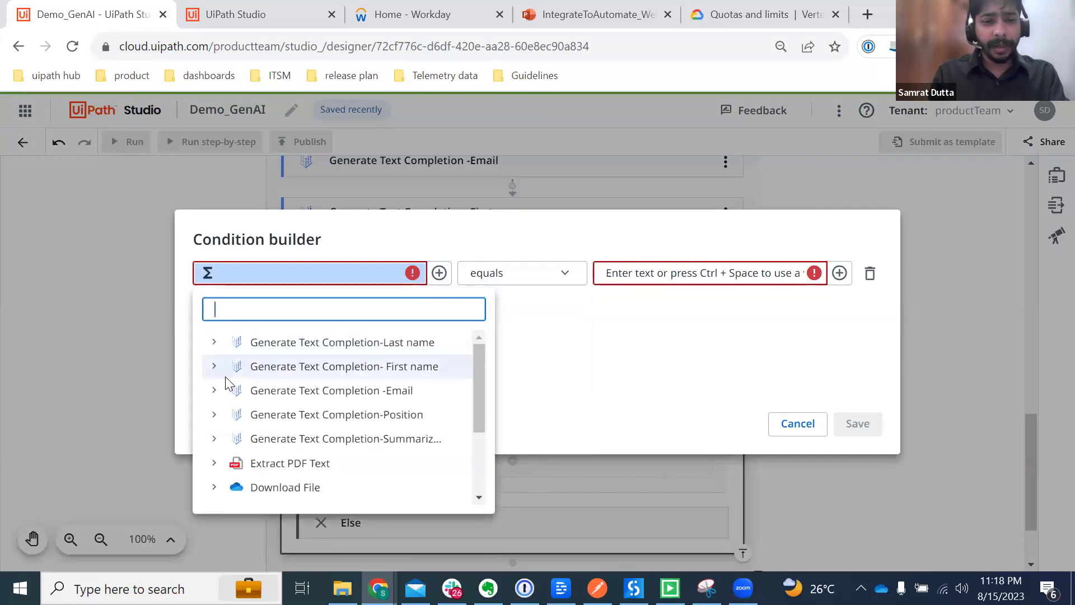
click(214, 417)
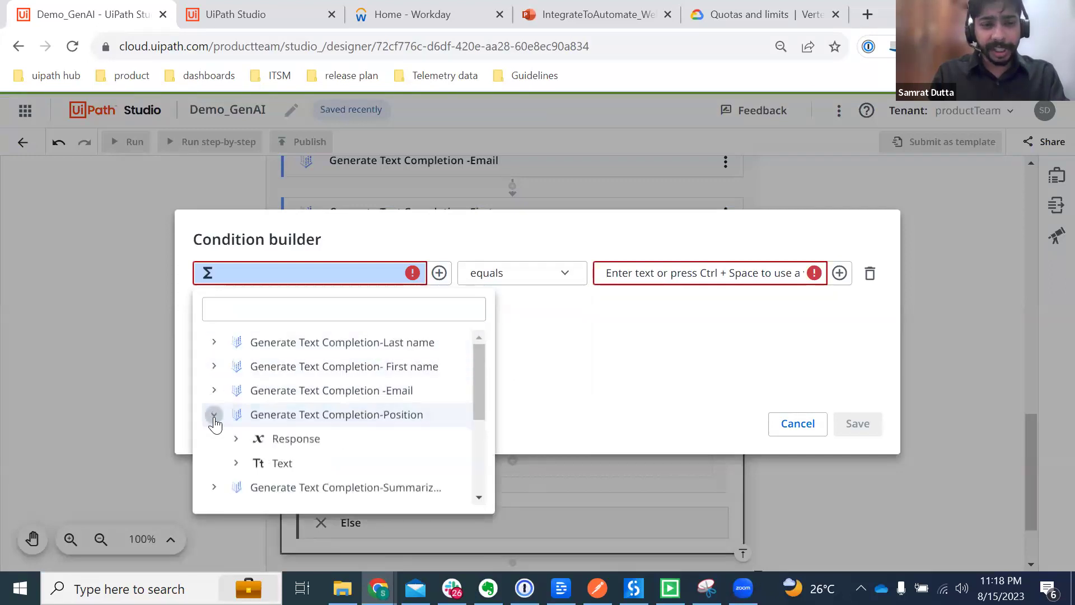
click(289, 461)
click(569, 279)
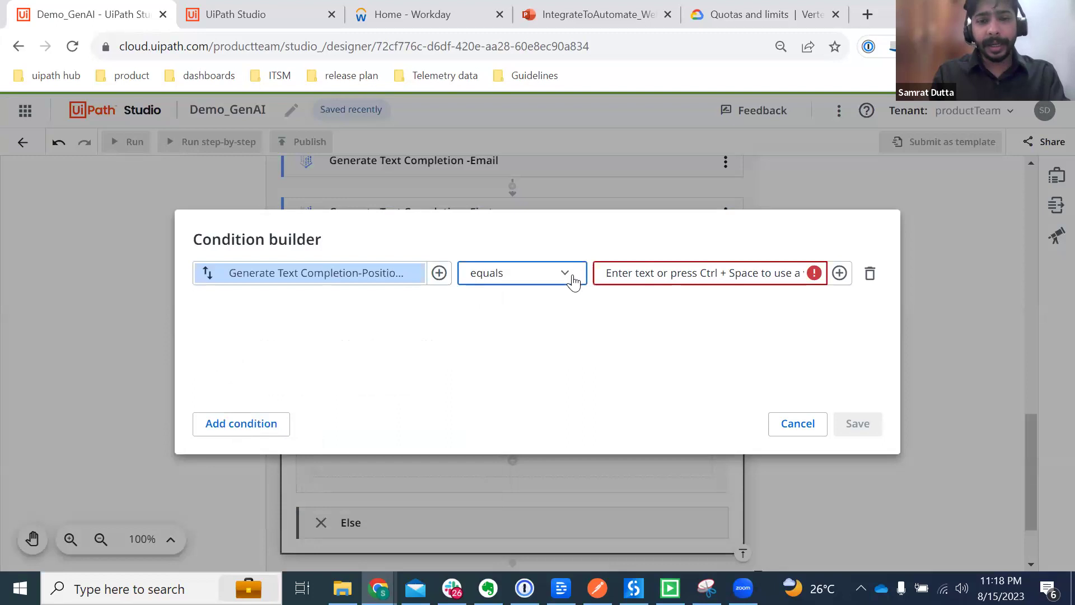
scroll(532, 302, up, 2)
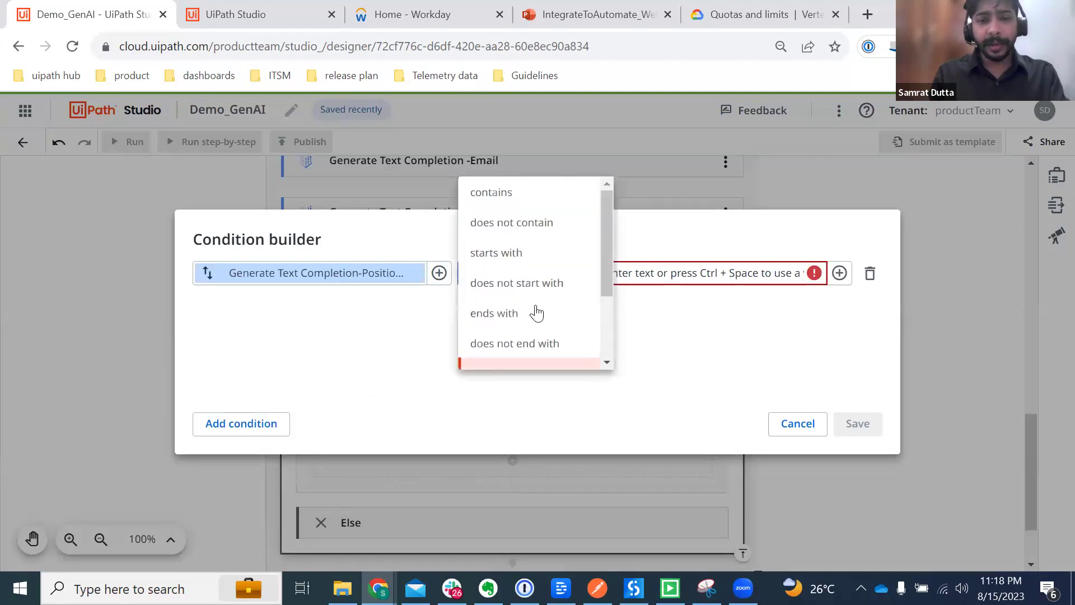
click(487, 193)
Step: Pick the Event Trigger output as the compared value, then clear it
click(684, 275)
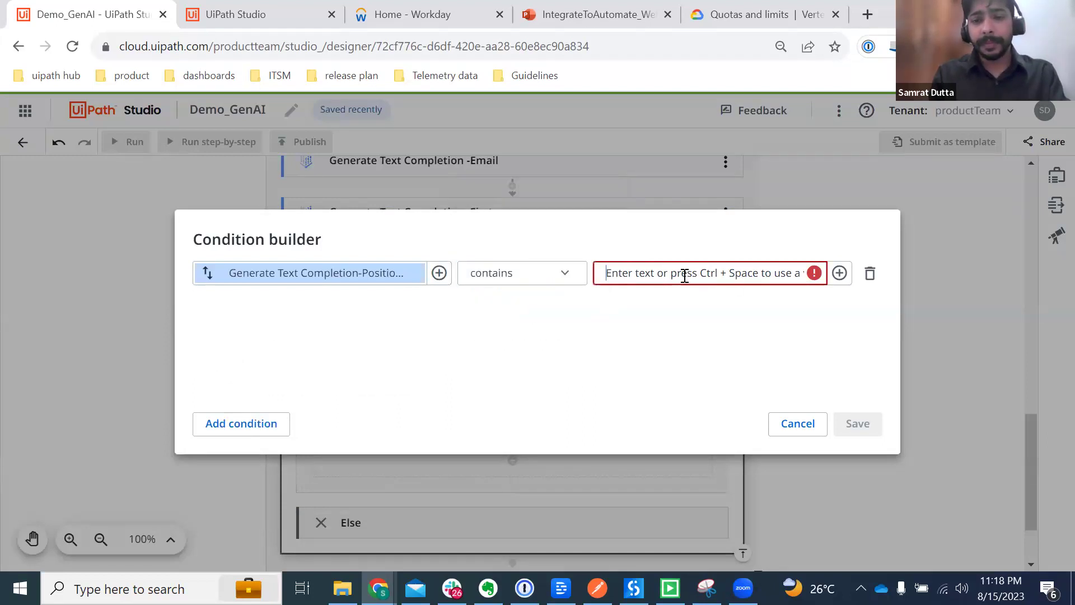
click(839, 274)
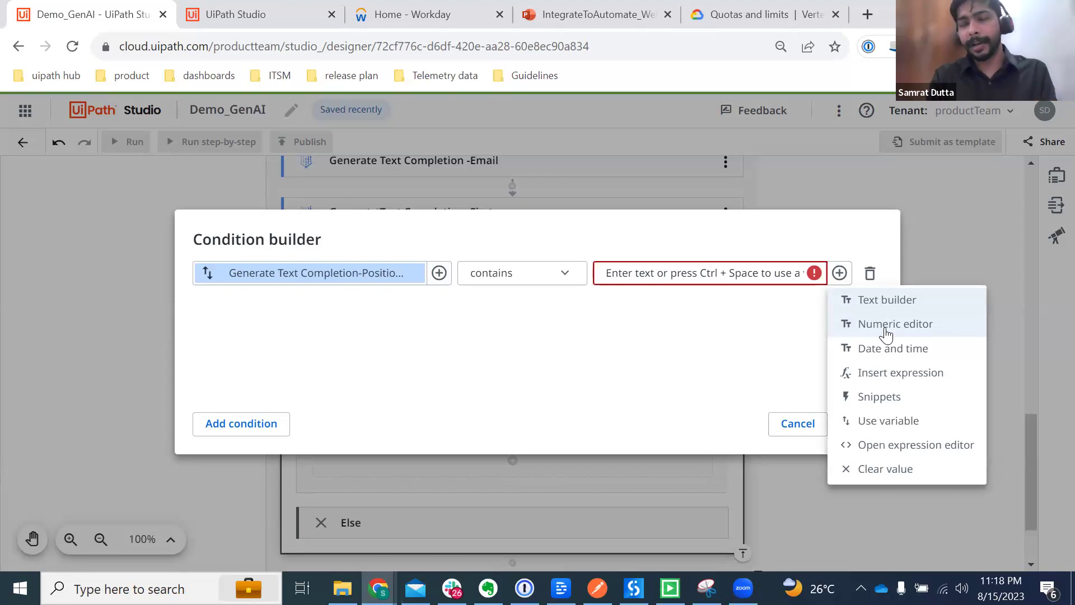
click(889, 421)
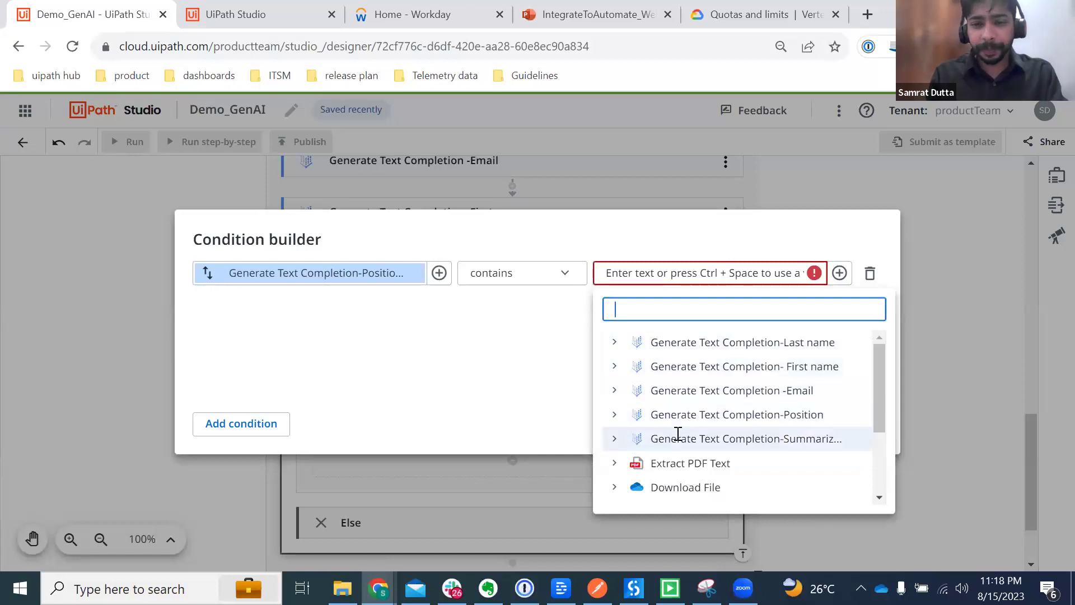
scroll(678, 435, down, 3)
click(614, 444)
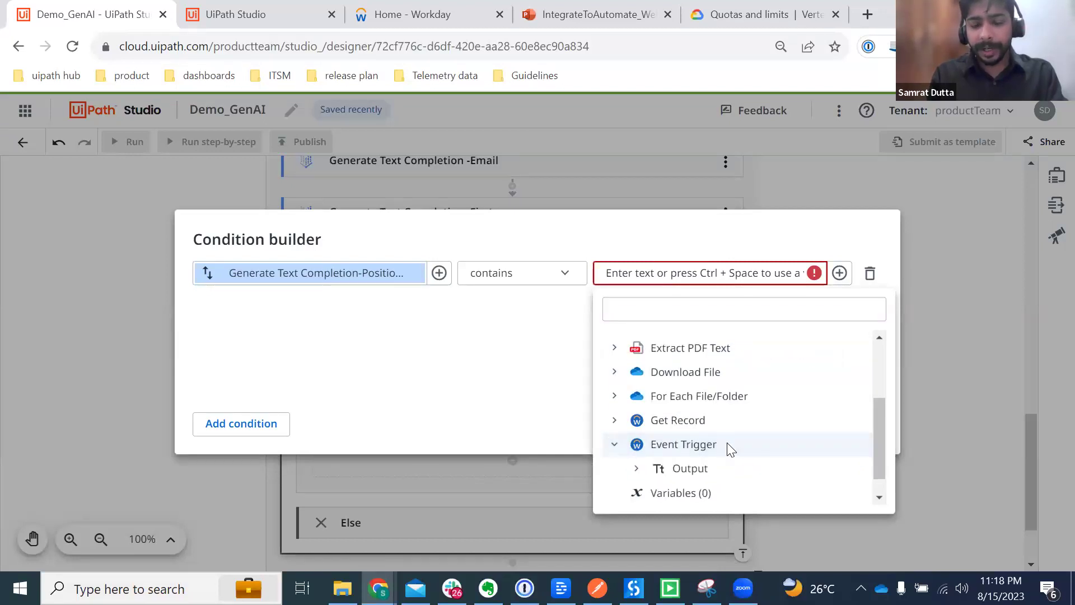
scroll(700, 445, down, 1)
click(635, 444)
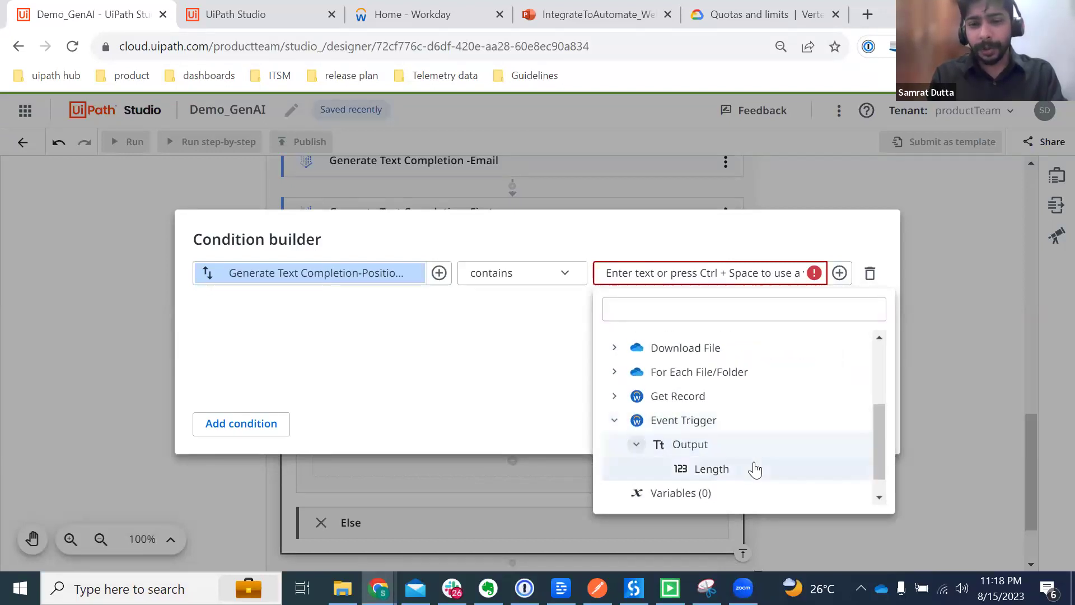
scroll(728, 448, down, 1)
click(691, 421)
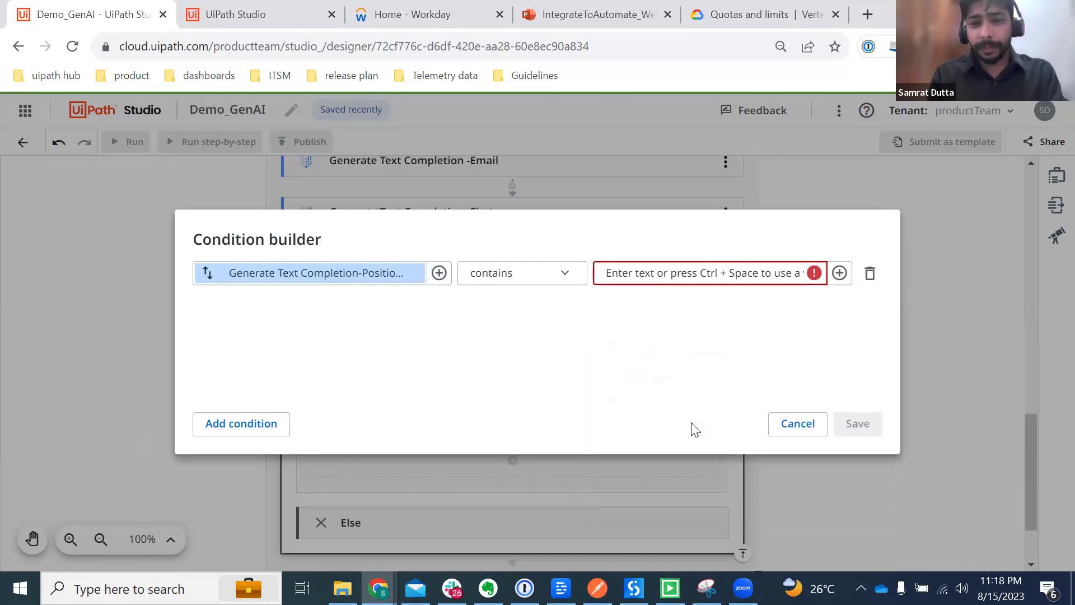
click(839, 274)
click(883, 445)
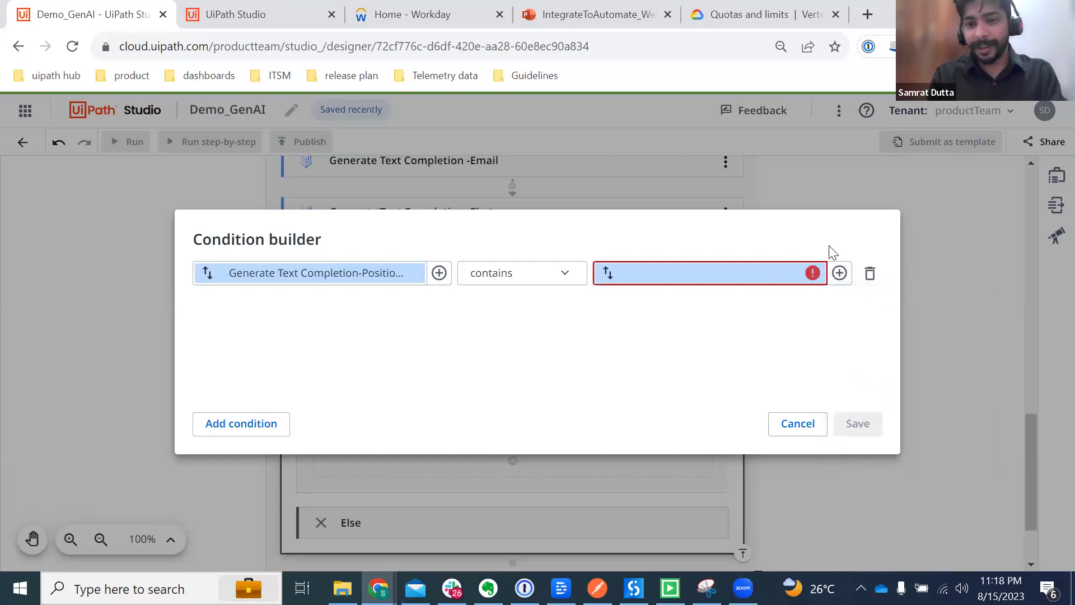
Step: Compare against Get Record's Response > Position_Definition_Data > Job_Posting_Title and save the condition
click(840, 276)
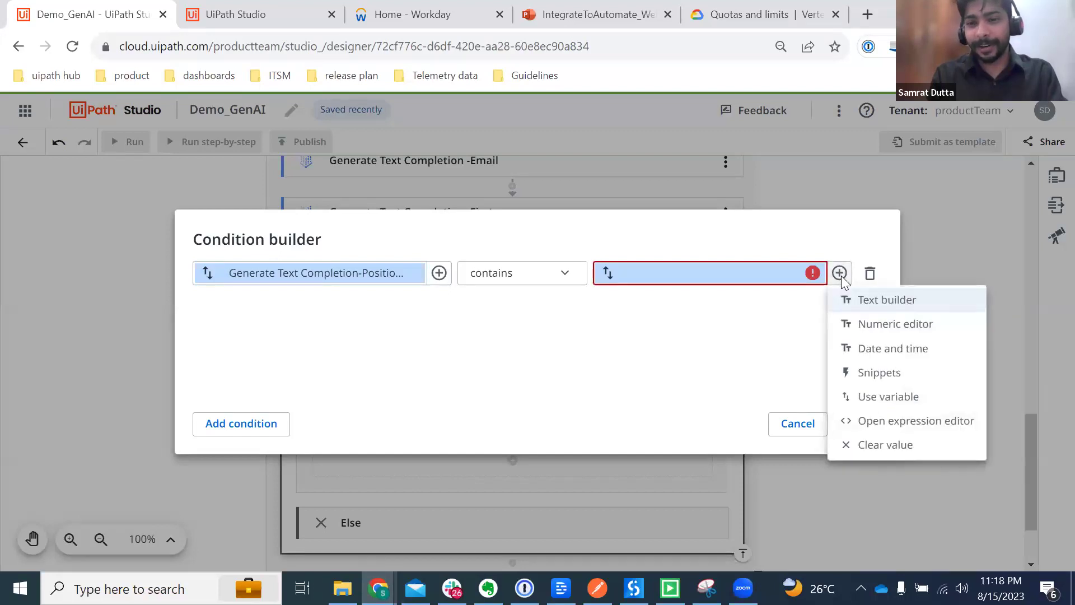
click(888, 395)
scroll(613, 431, down, 3)
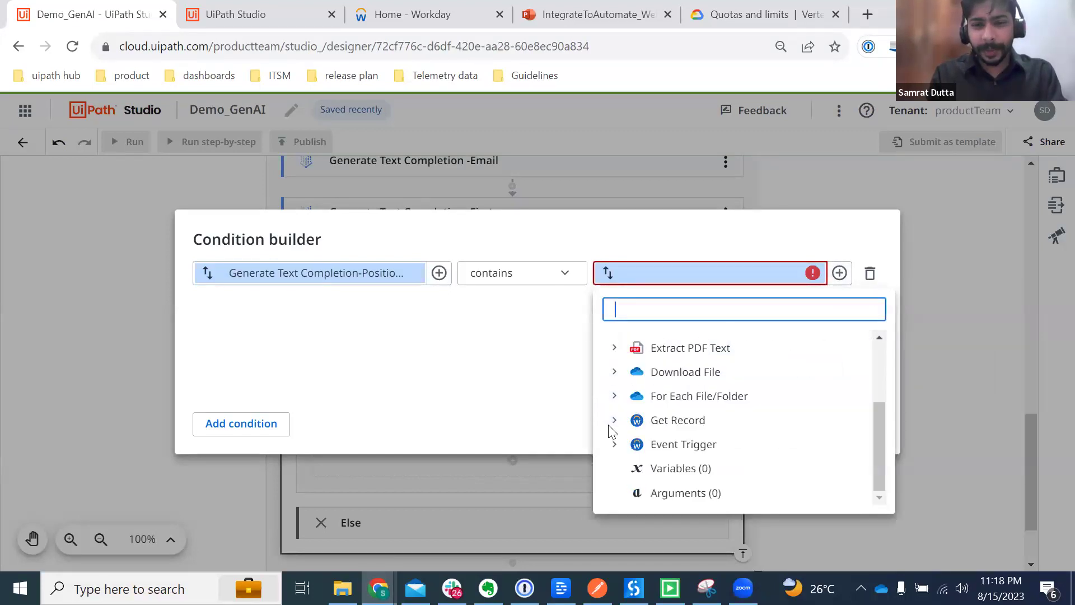
click(615, 421)
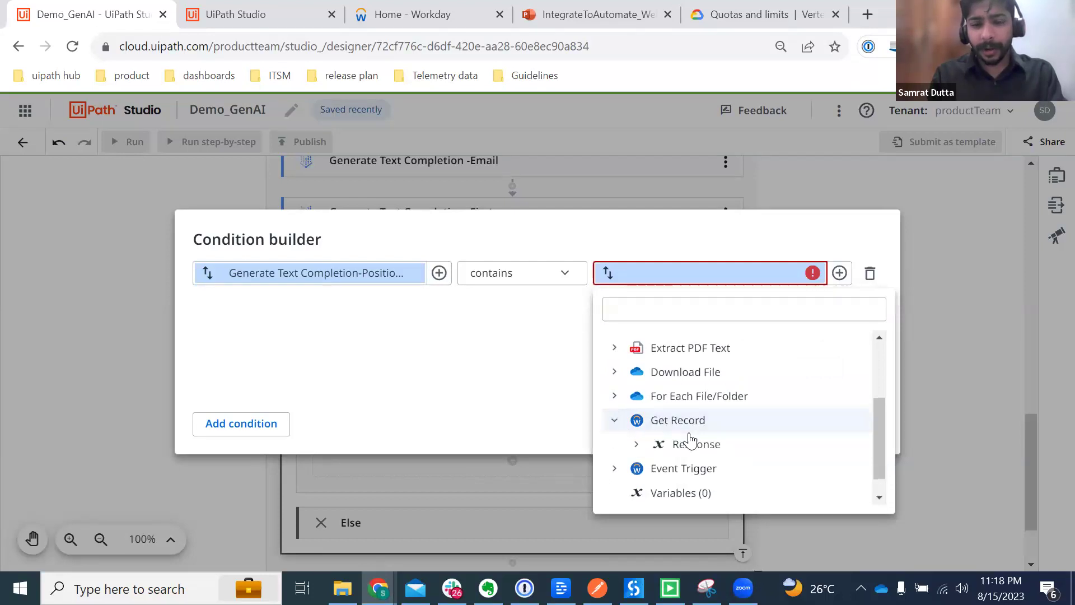
click(635, 445)
scroll(720, 443, down, 3)
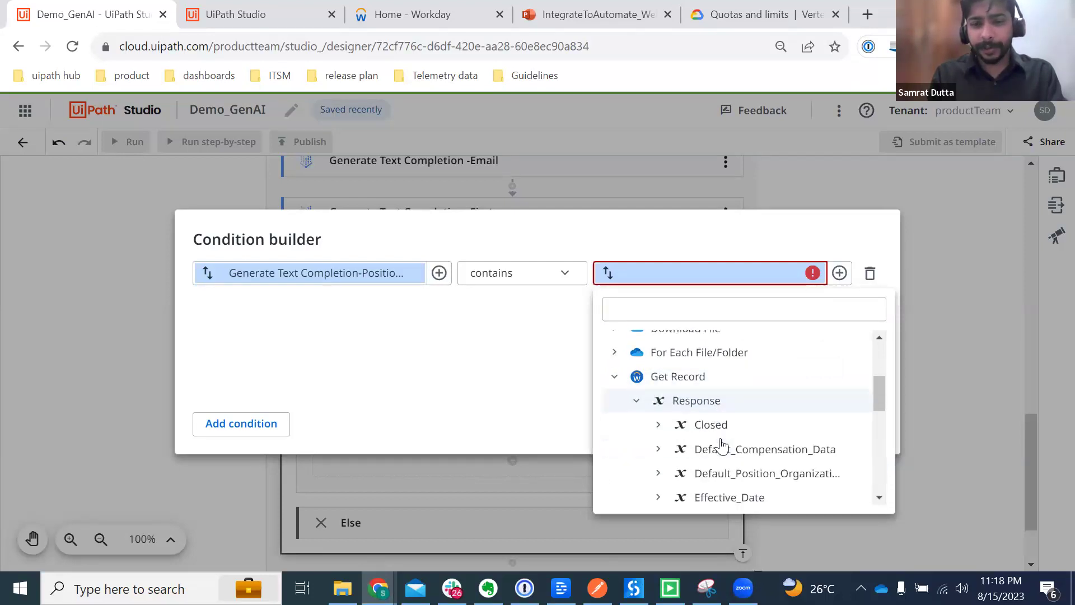
scroll(721, 445, down, 2)
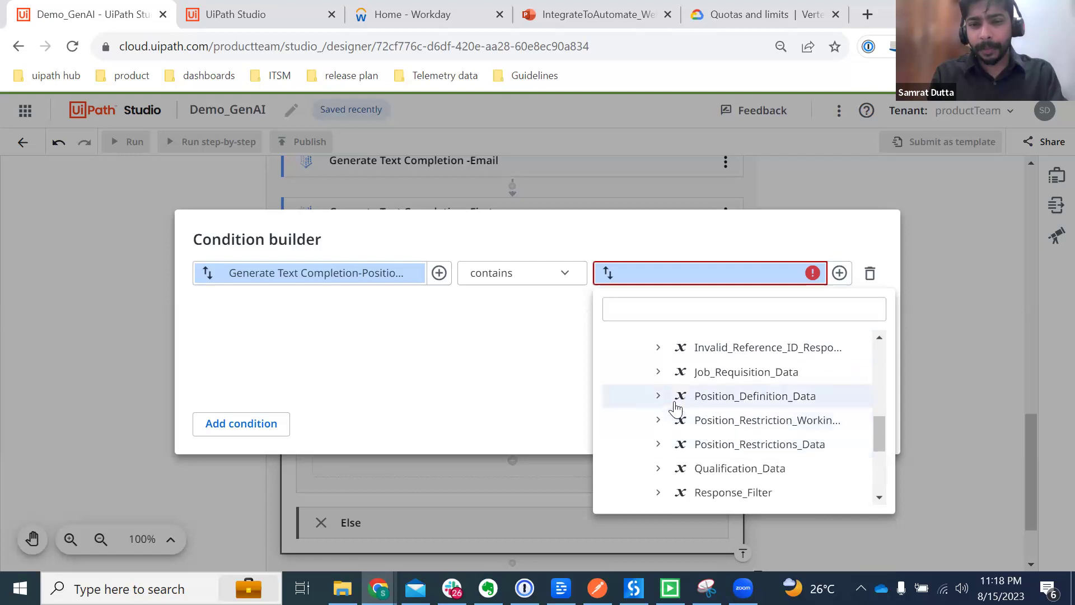
click(658, 396)
scroll(763, 431, down, 6)
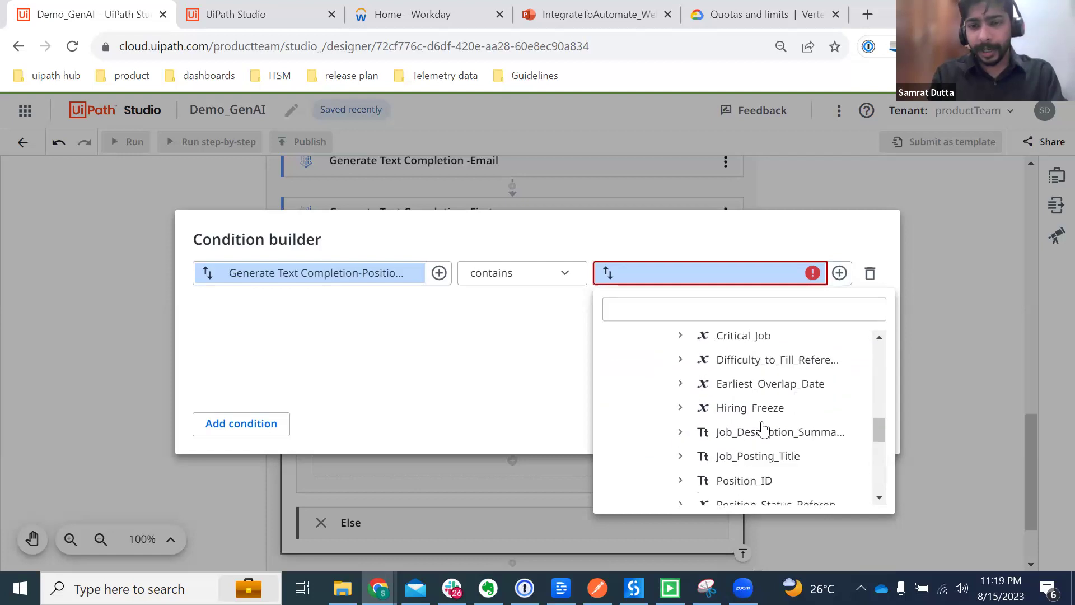
scroll(762, 429, up, 1)
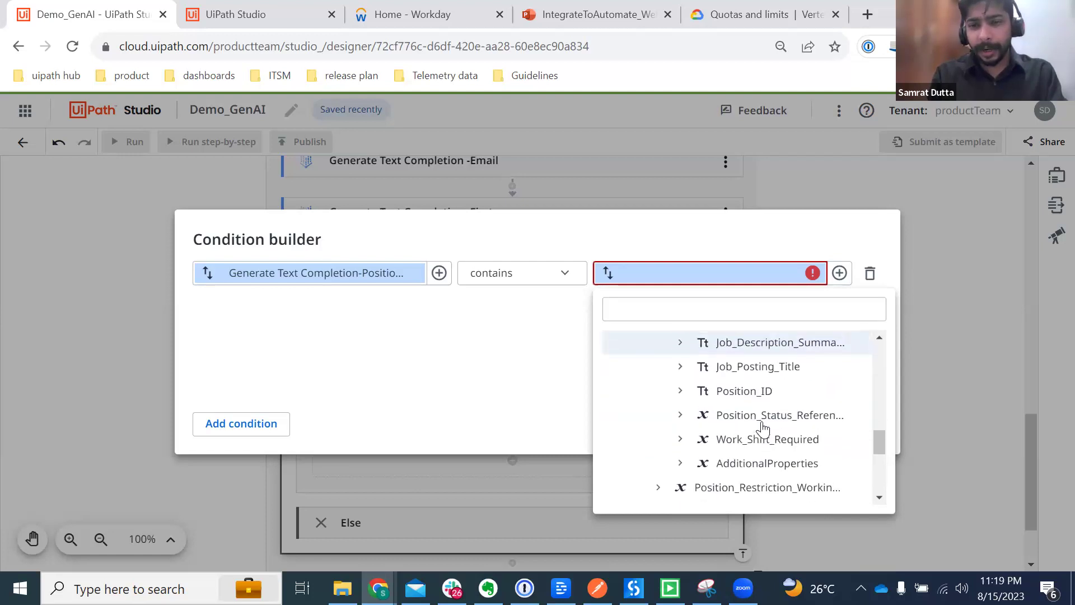
click(723, 375)
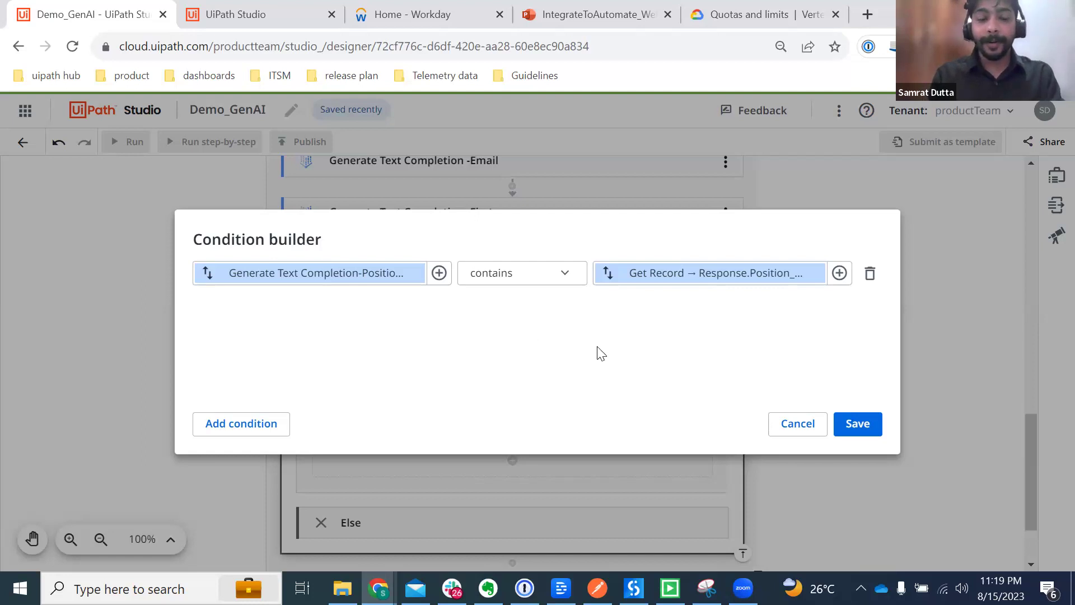
click(861, 432)
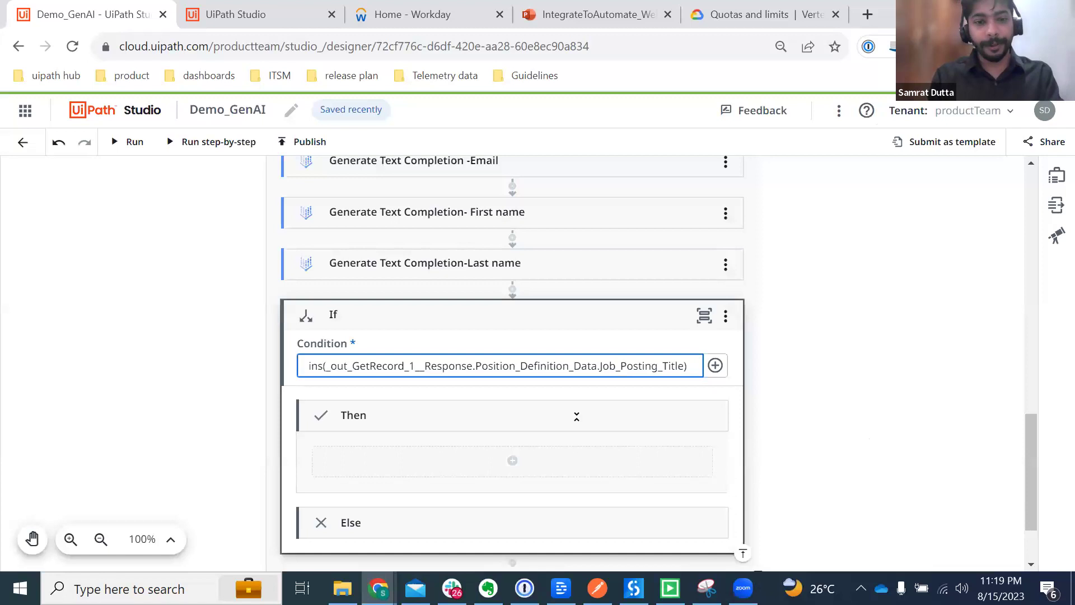
Step: Add a Create Pre-Hire activity to the Then branch
click(512, 461)
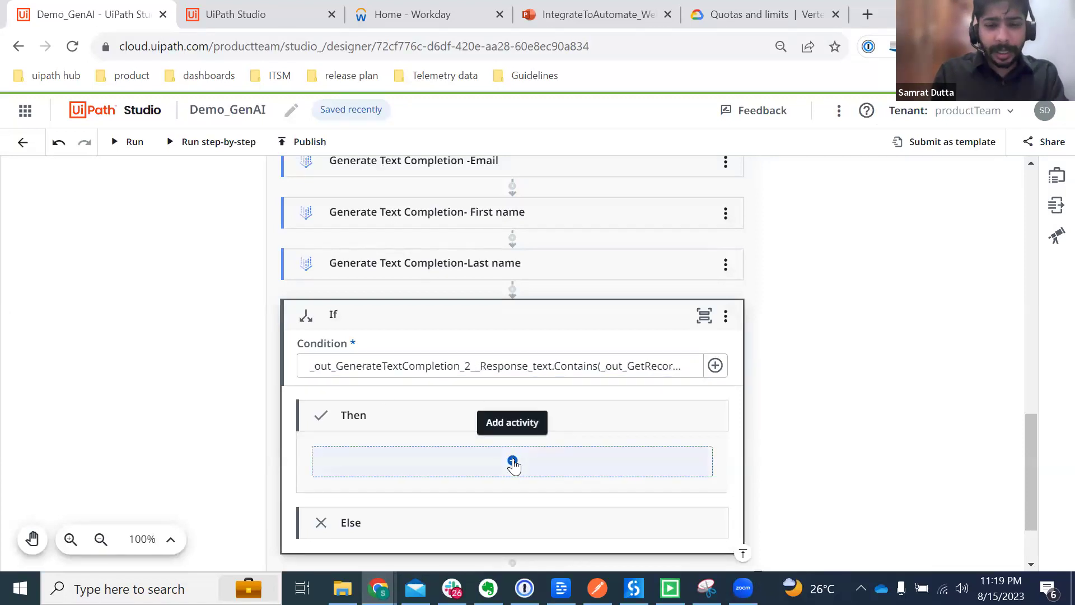
text(Create)
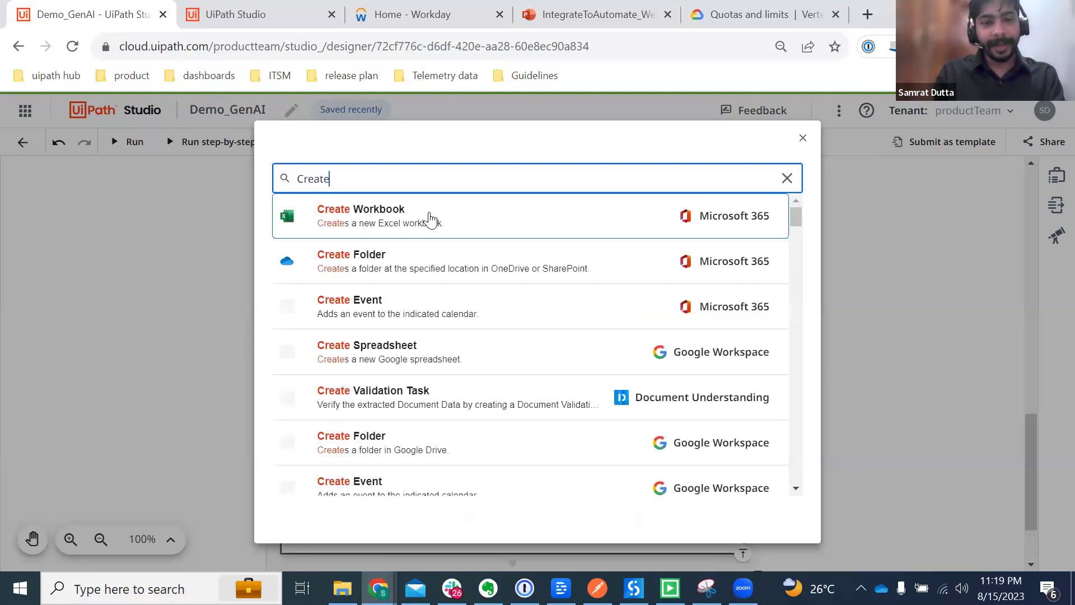
text( pre)
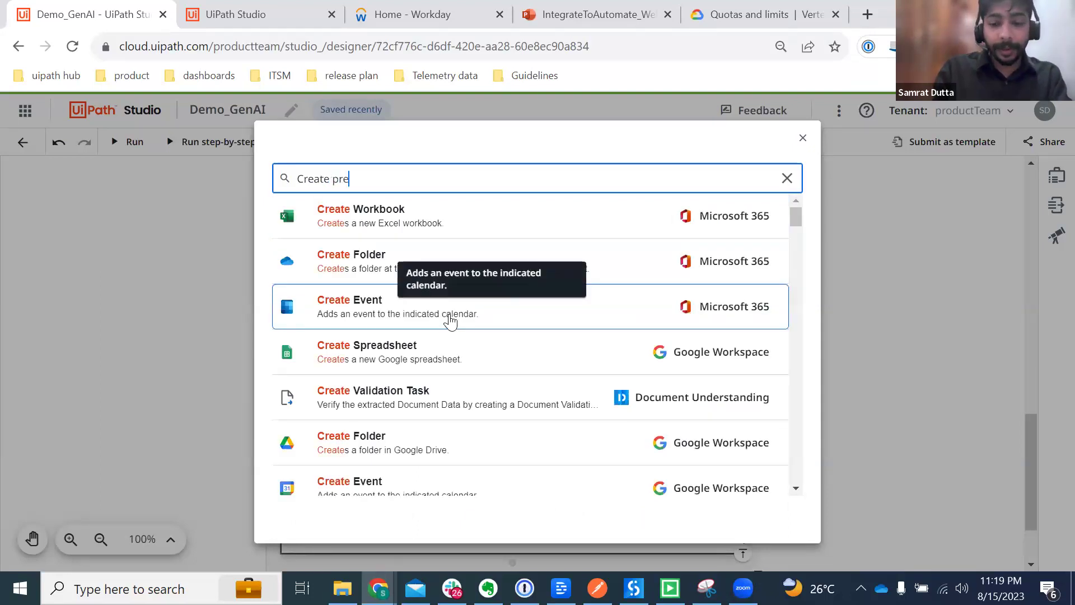
text(-)
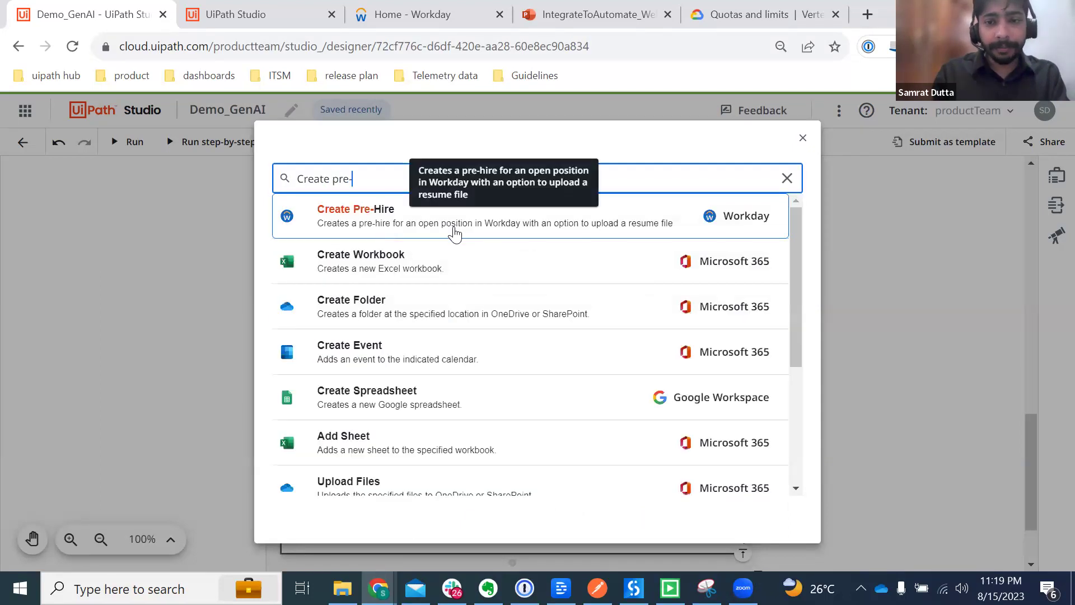
click(455, 234)
scroll(456, 449, down, 3)
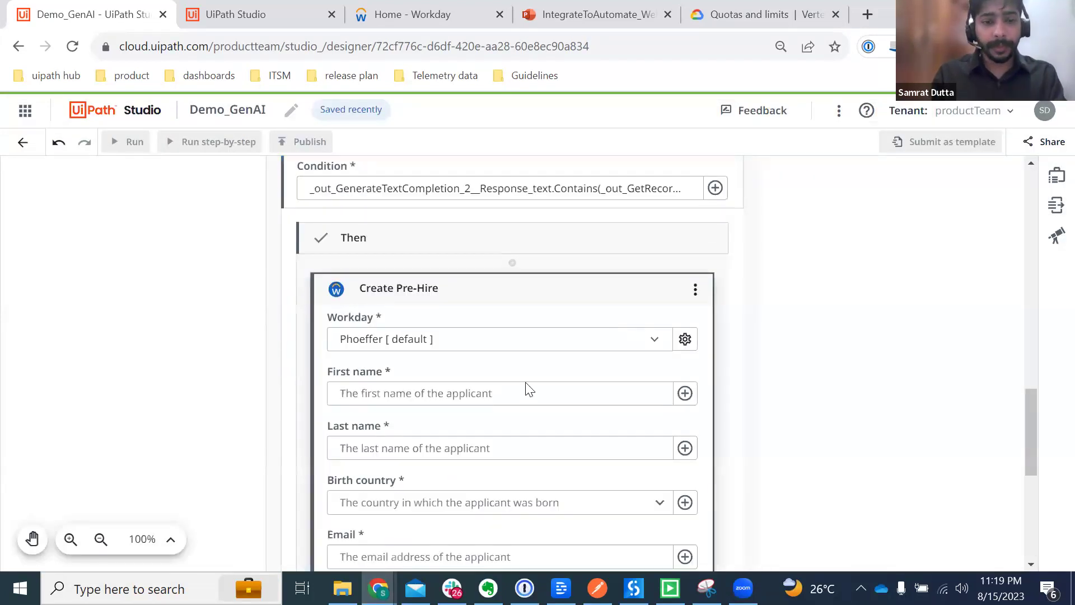
Step: Map First name and Last name from the First name and Last name completion texts
click(688, 394)
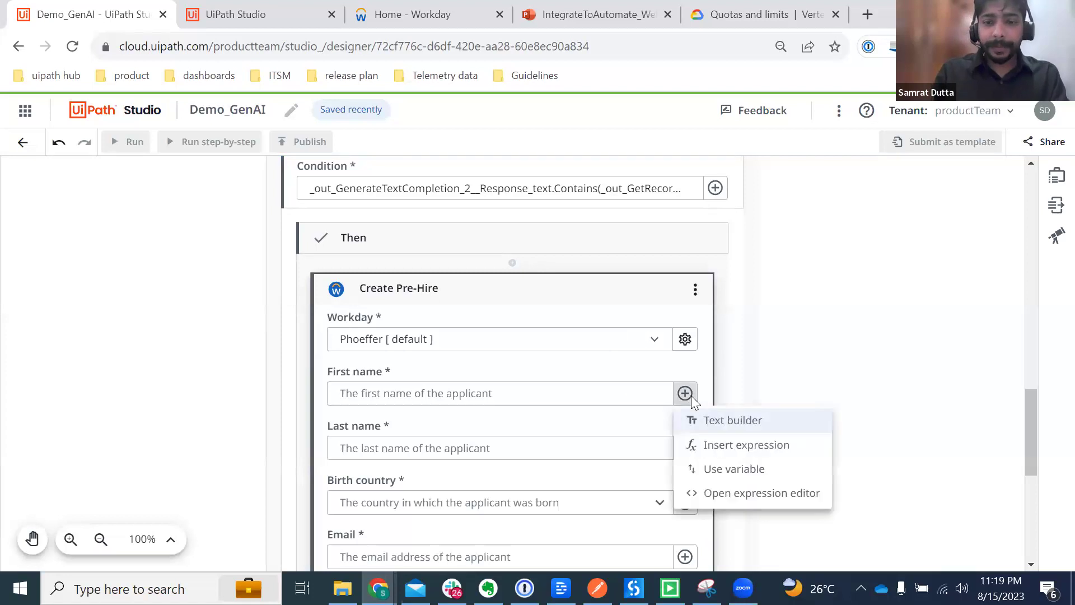
click(738, 469)
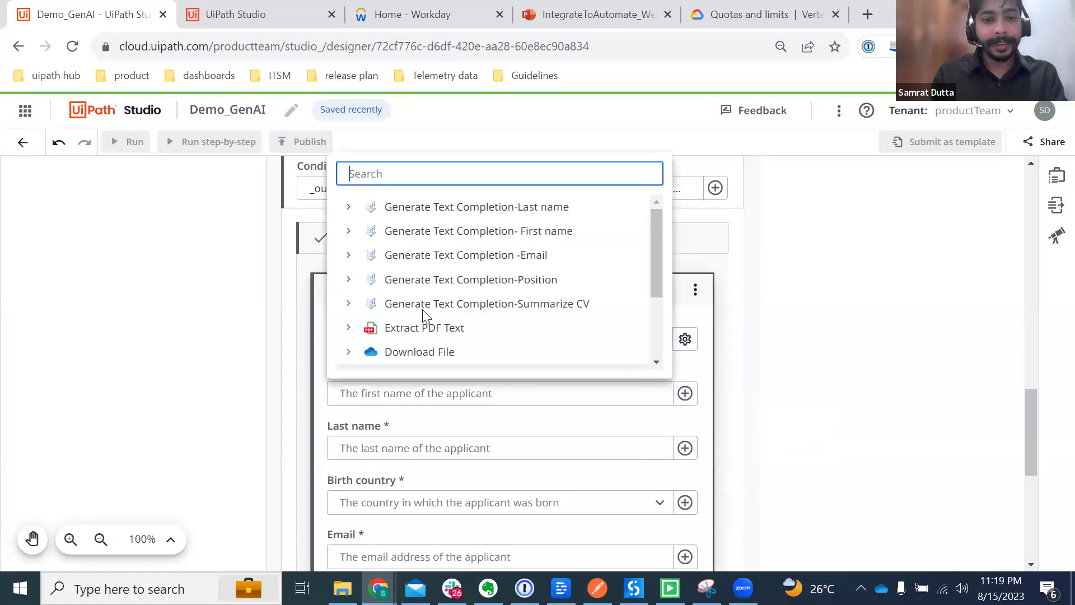
click(350, 231)
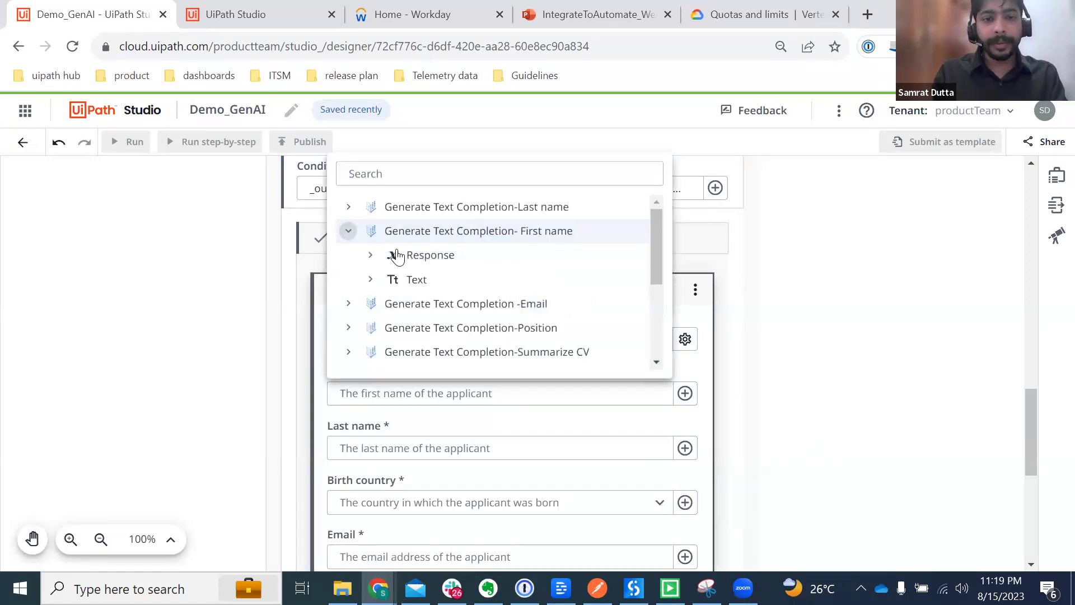
click(437, 282)
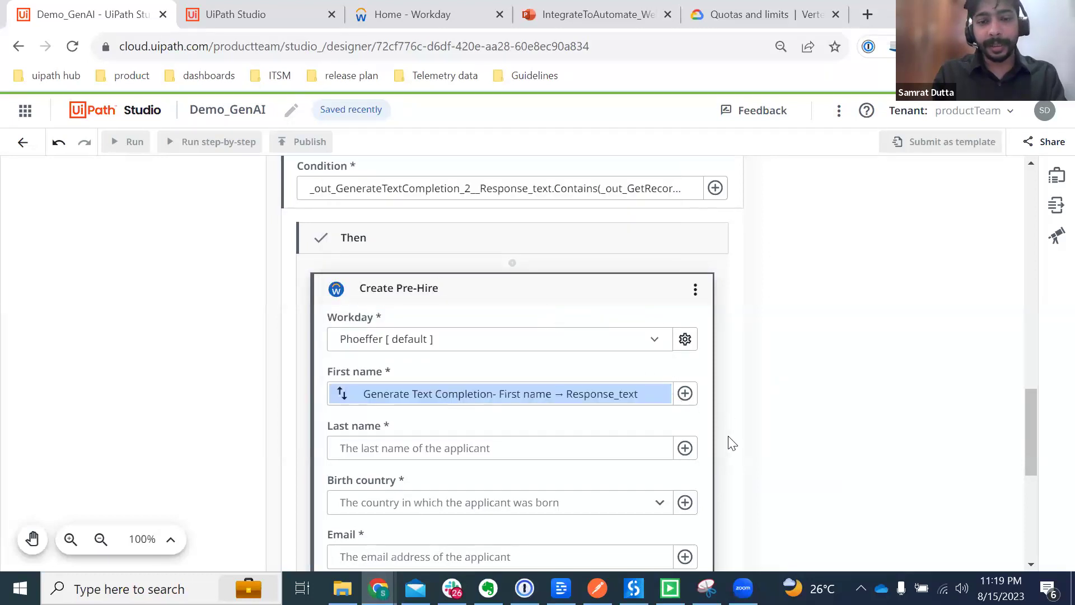
click(684, 449)
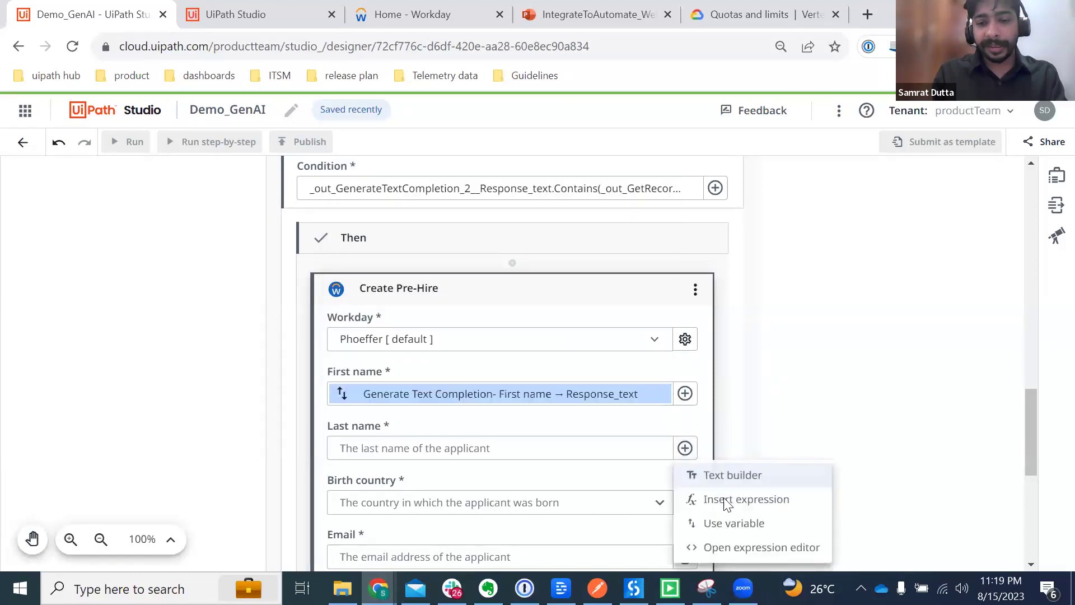
click(733, 523)
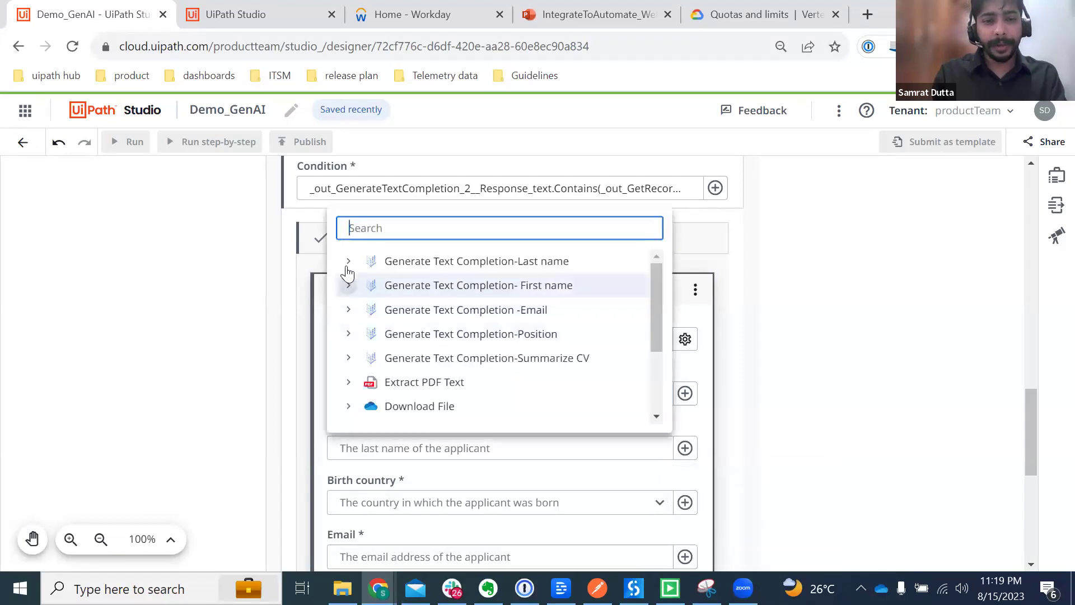
click(348, 261)
click(445, 311)
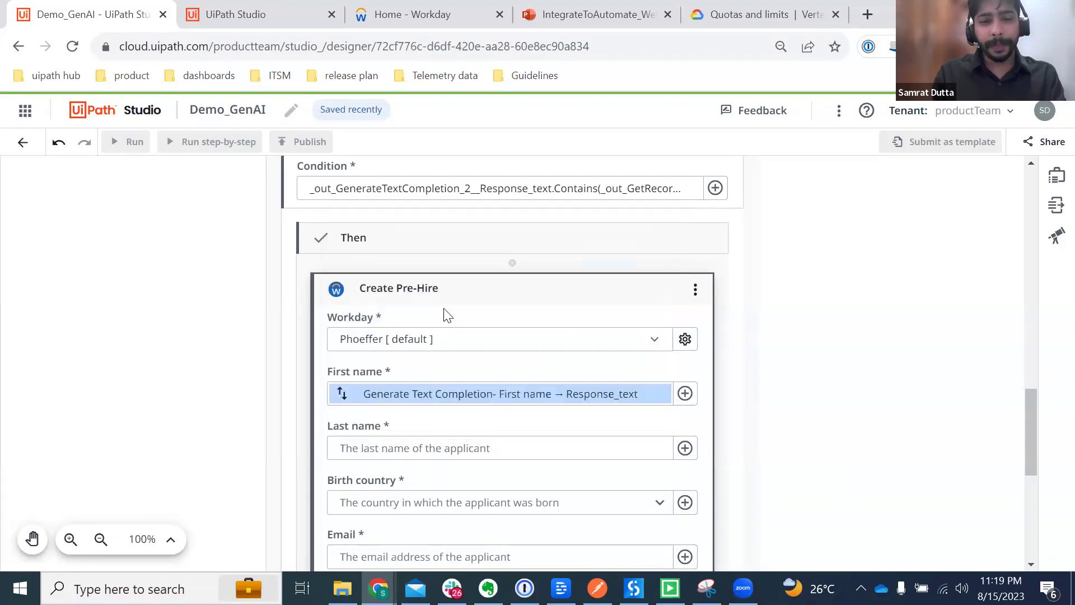
Step: Set Birth country to United States - USA
scroll(679, 498, down, 2)
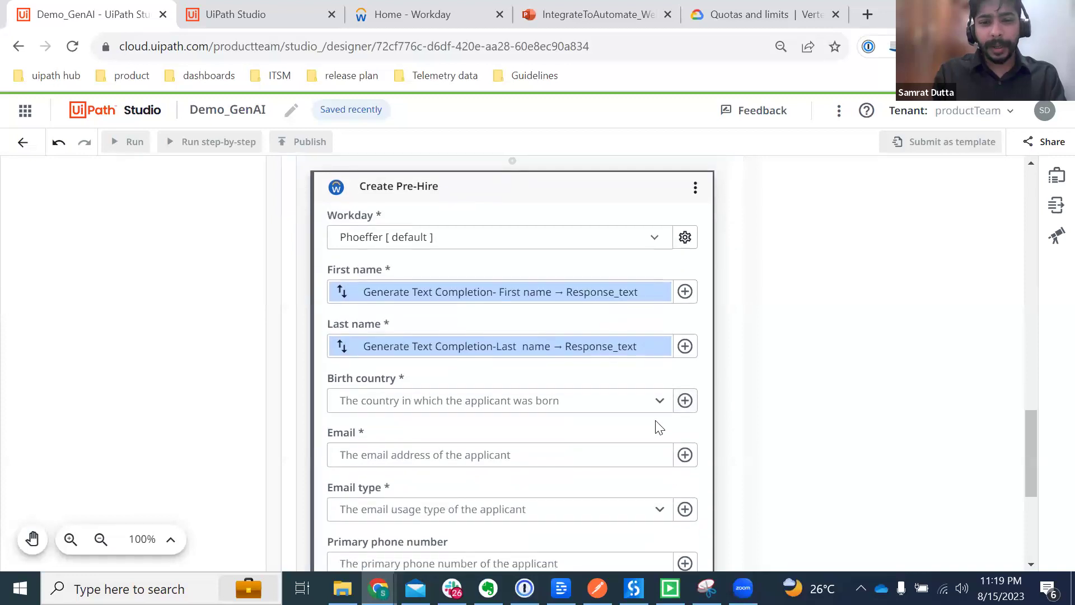
click(660, 404)
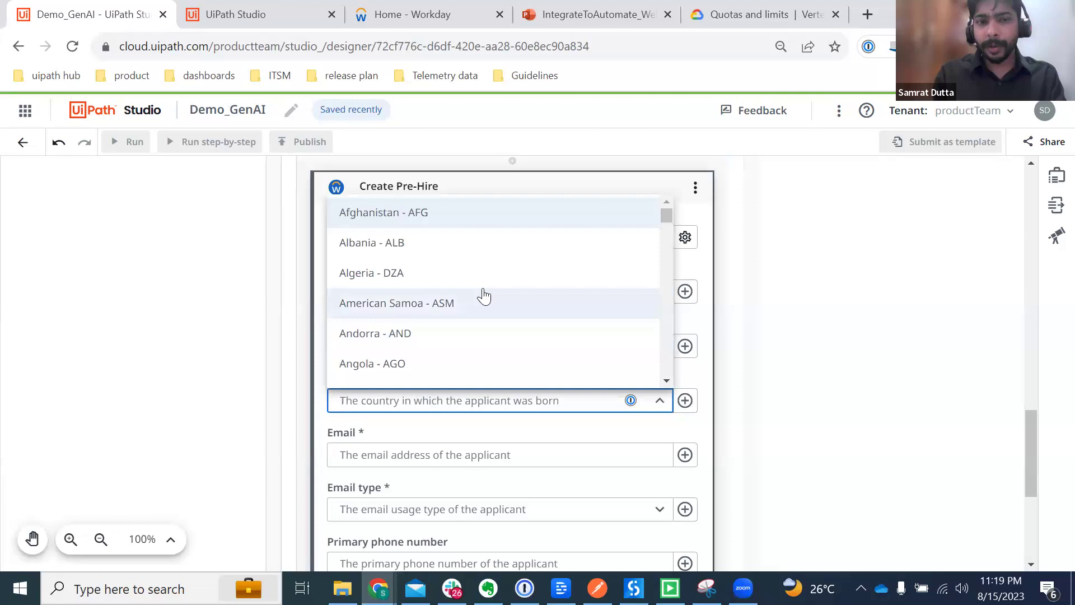
text(Usa)
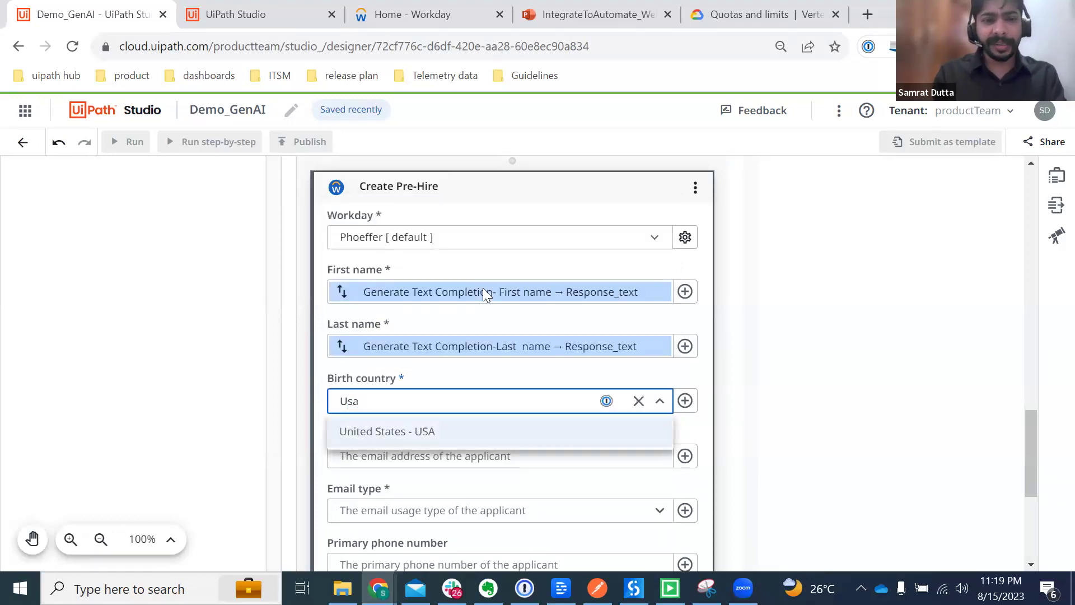
click(401, 432)
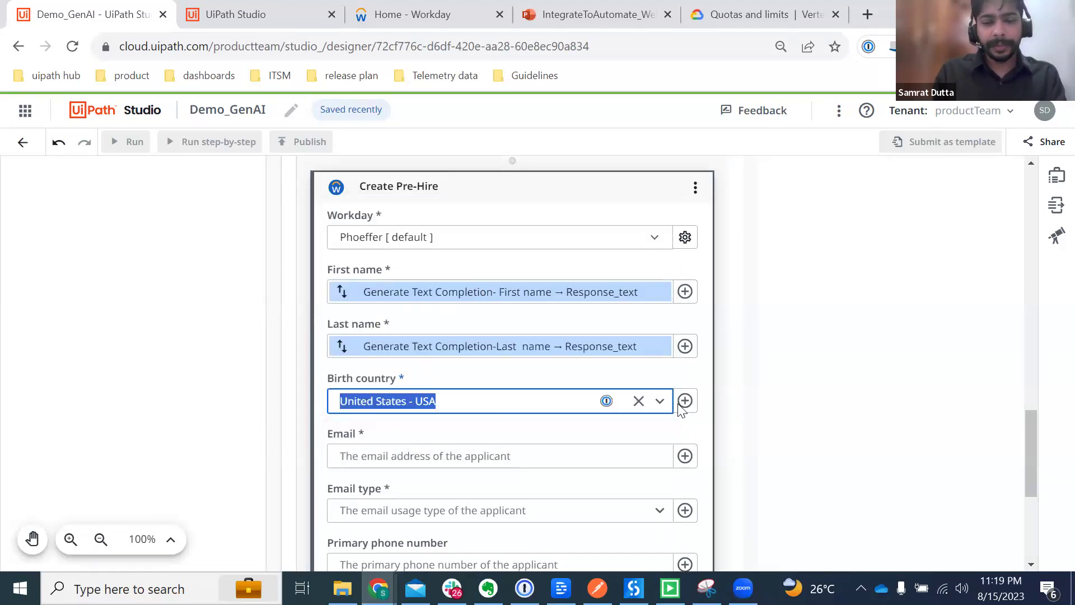
Step: Map Email from the Email completion's response text and set Email type to Home
scroll(784, 437, down, 2)
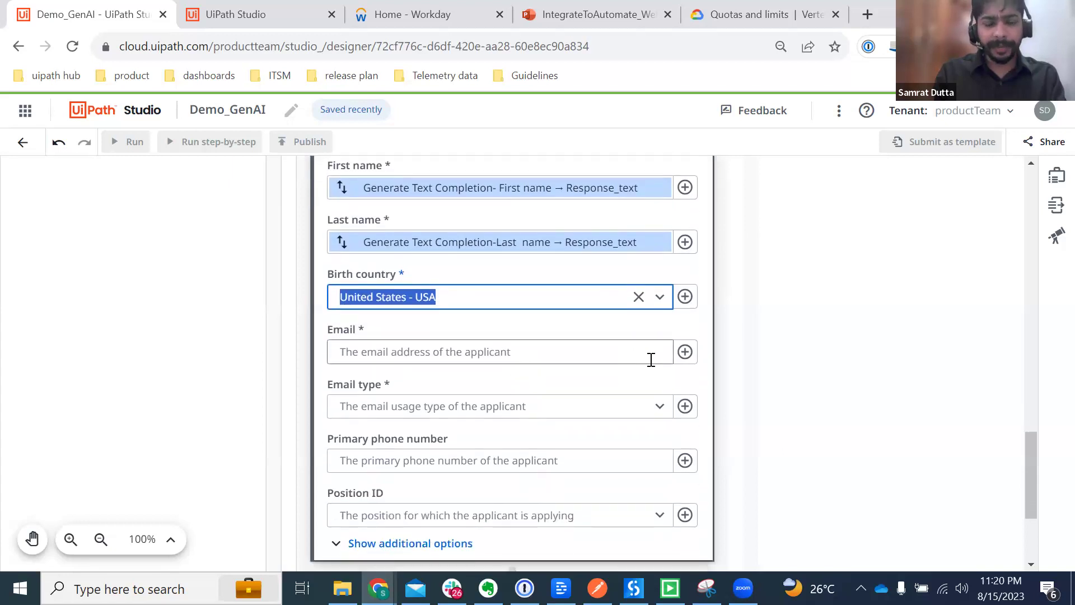
click(685, 351)
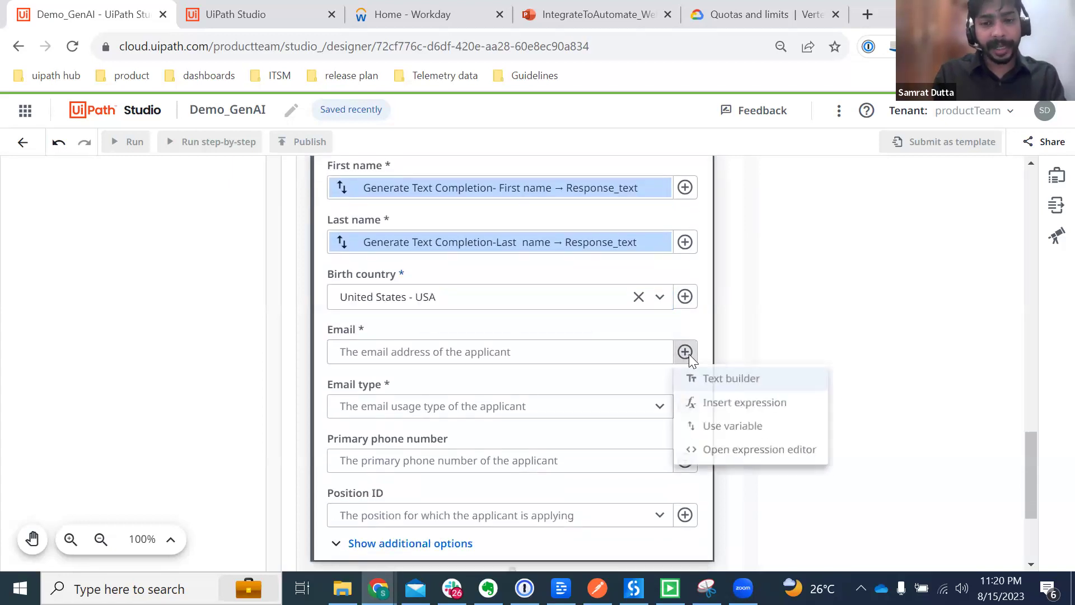
click(742, 427)
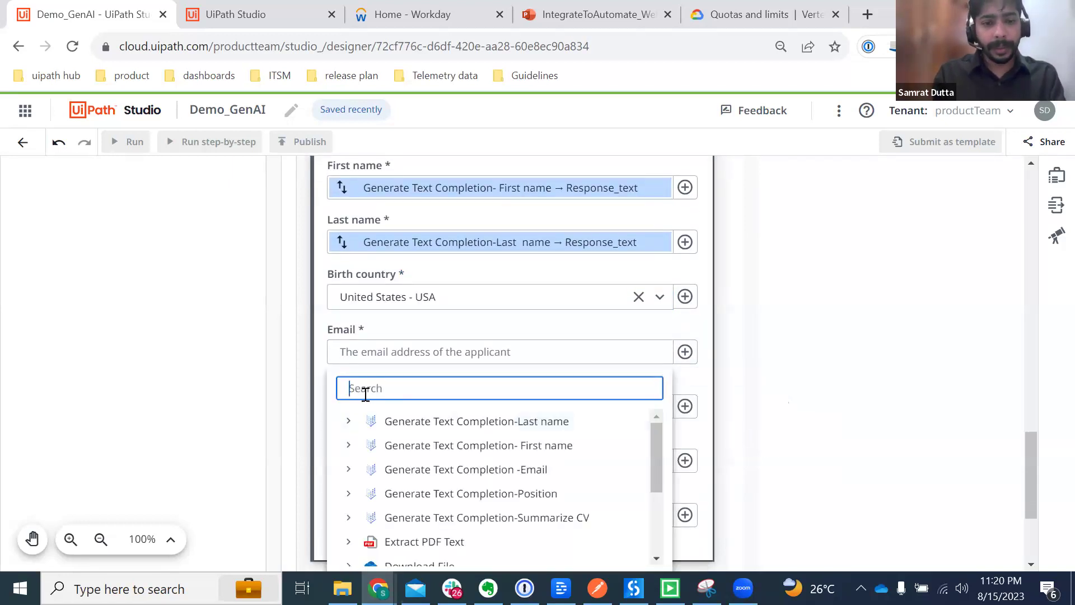
click(350, 470)
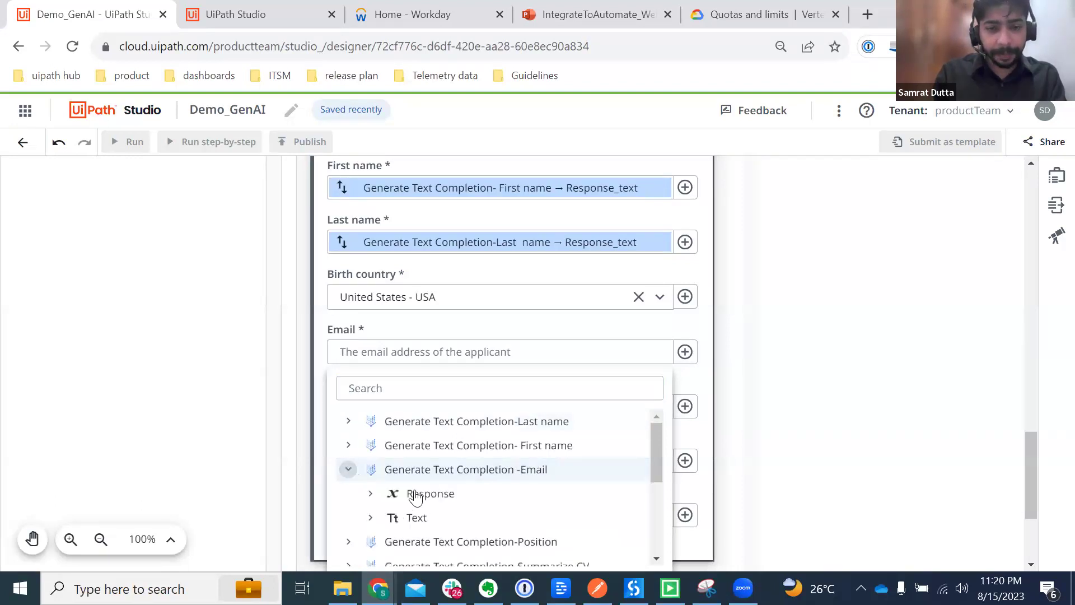
click(434, 513)
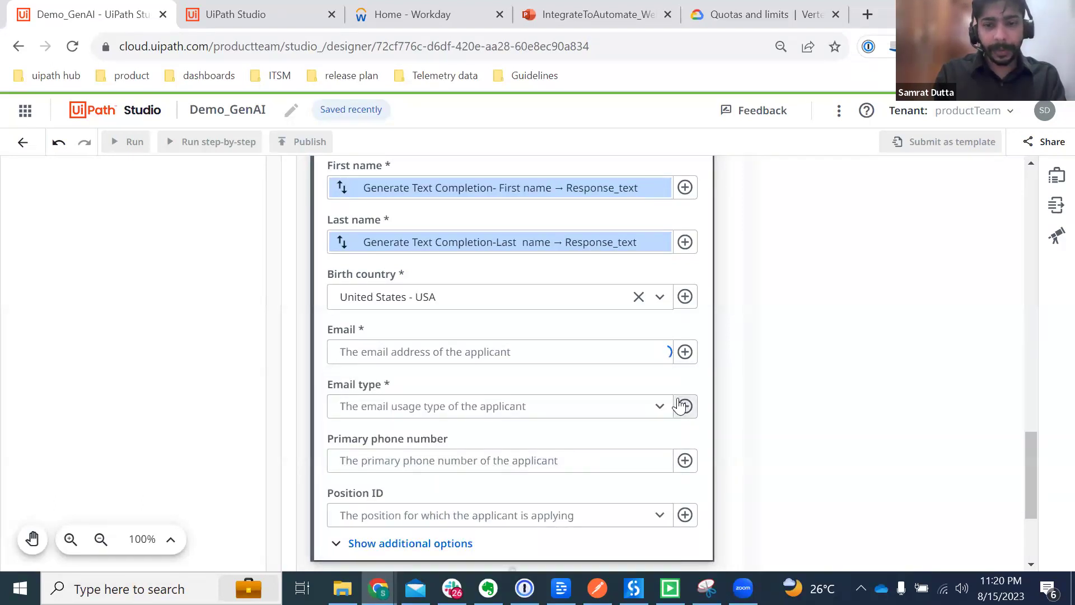
click(661, 407)
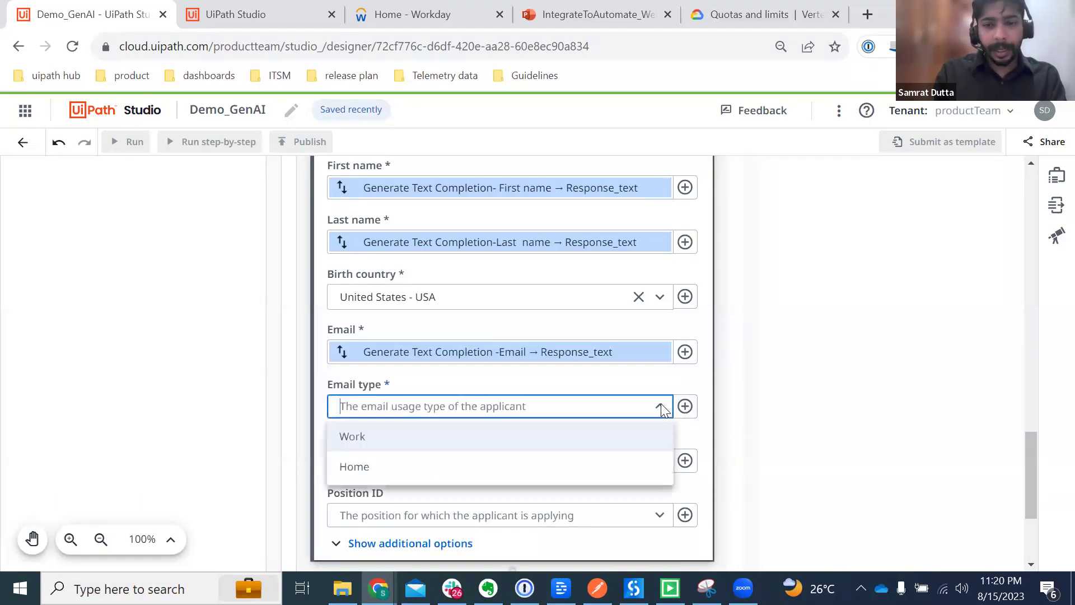
click(392, 465)
Step: Set the Resume option to Download File's downloaded file
scroll(759, 459, down, 3)
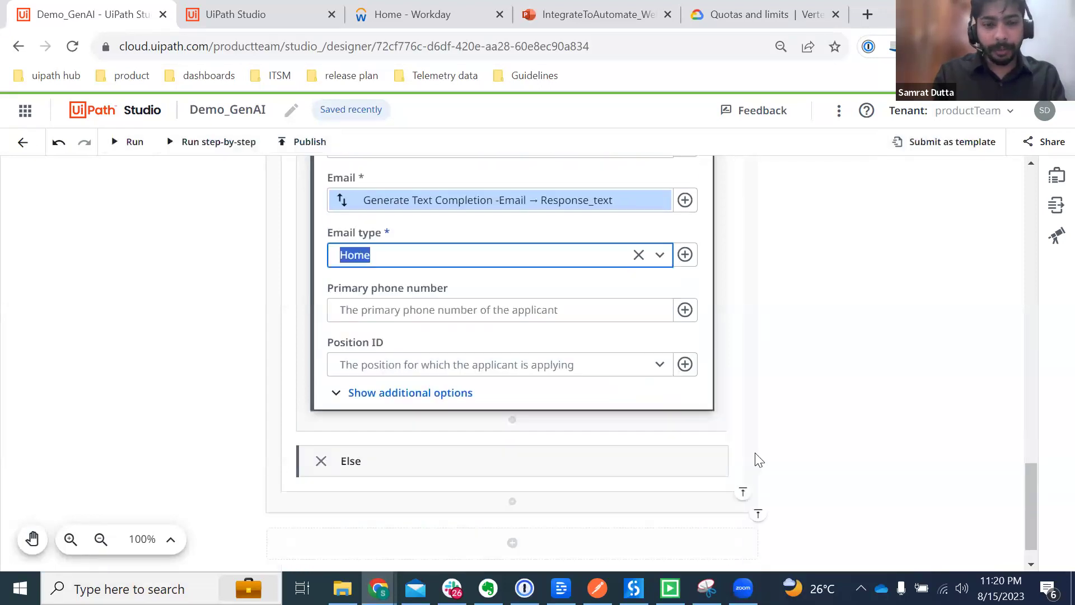
click(402, 399)
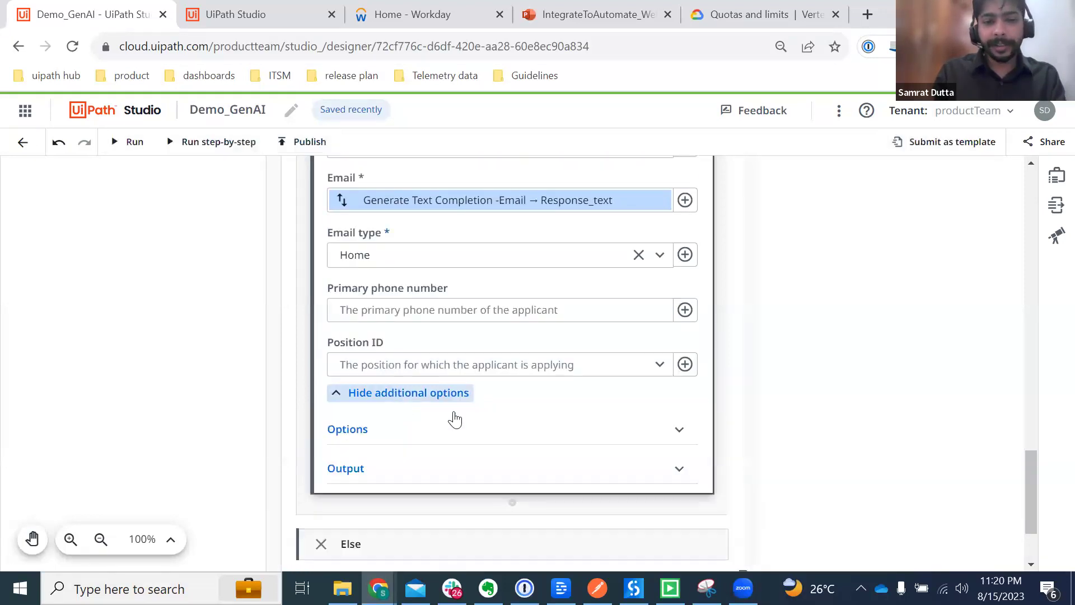
click(496, 440)
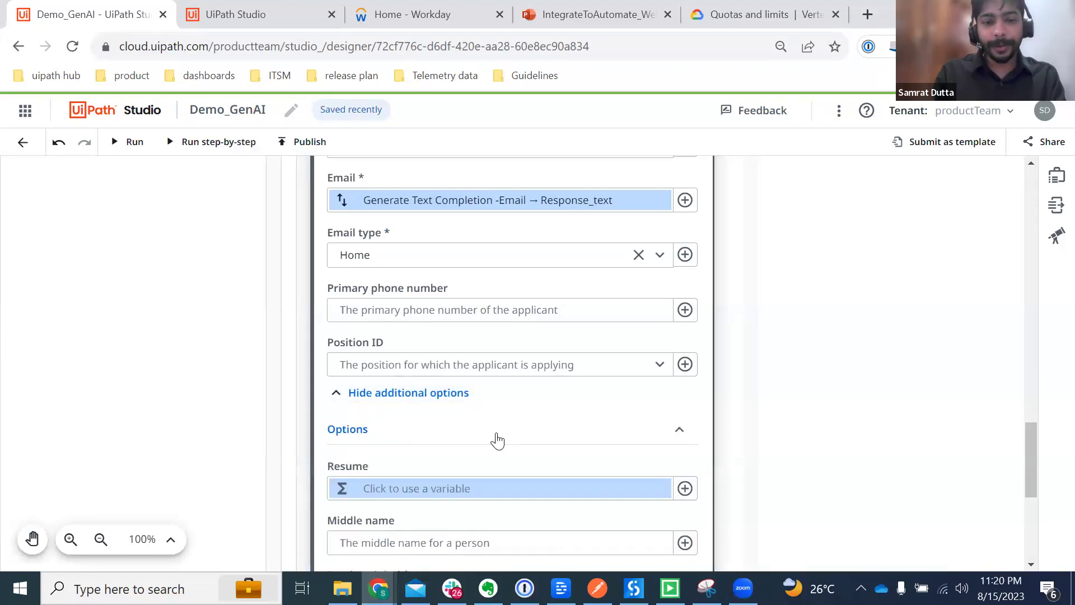
click(685, 488)
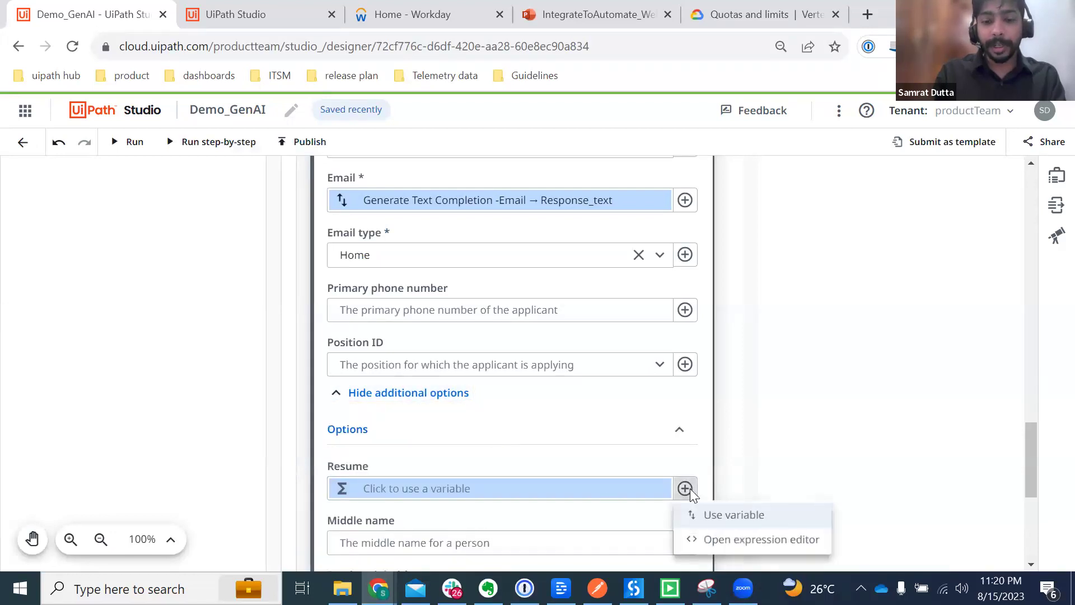
click(719, 518)
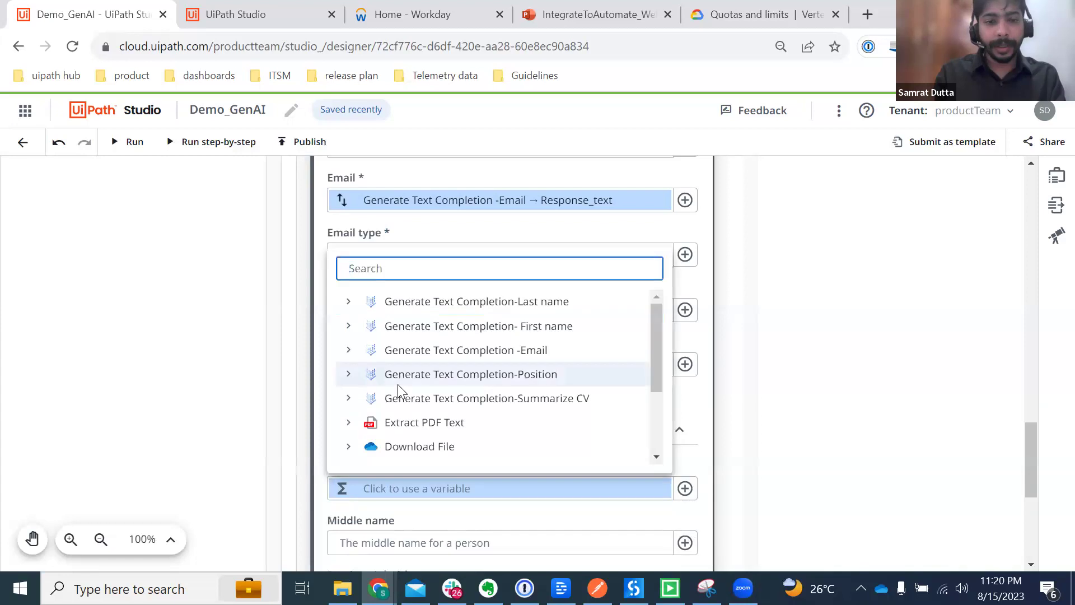
scroll(352, 426, down, 2)
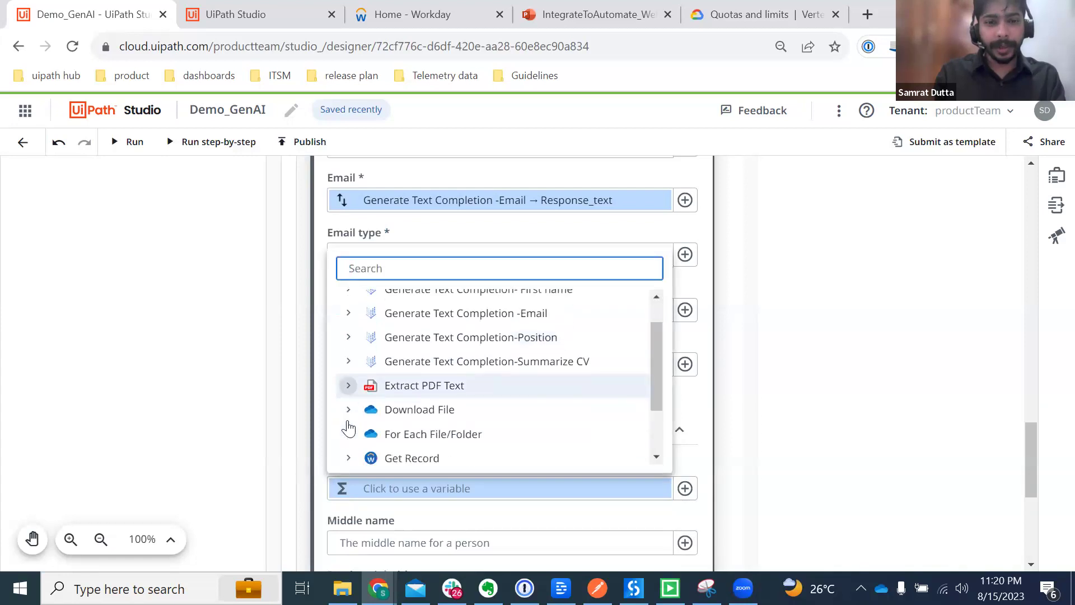
click(347, 395)
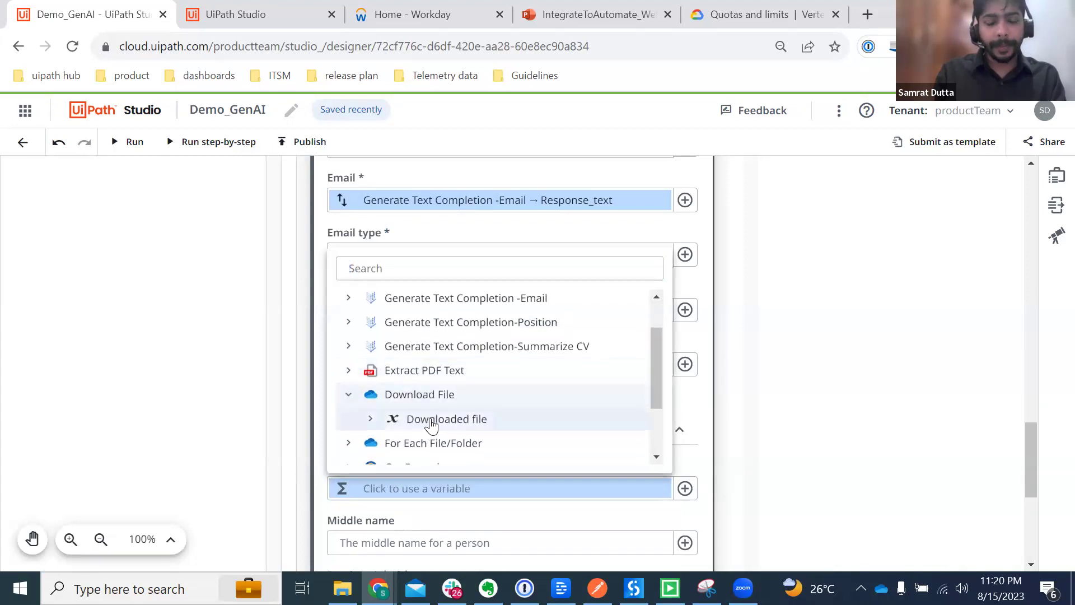
click(430, 420)
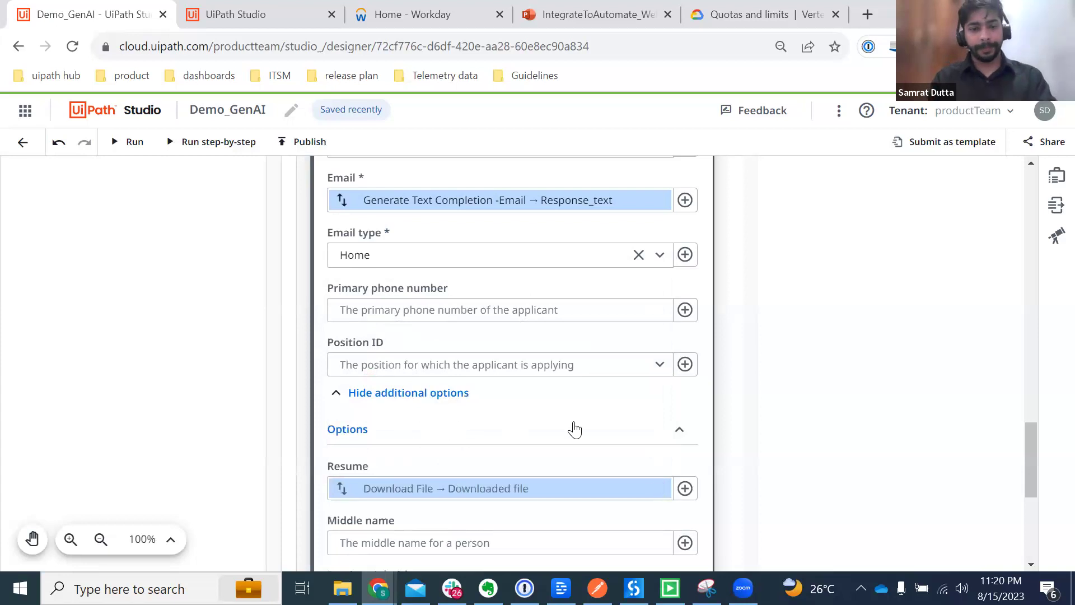
scroll(575, 429, down, 6)
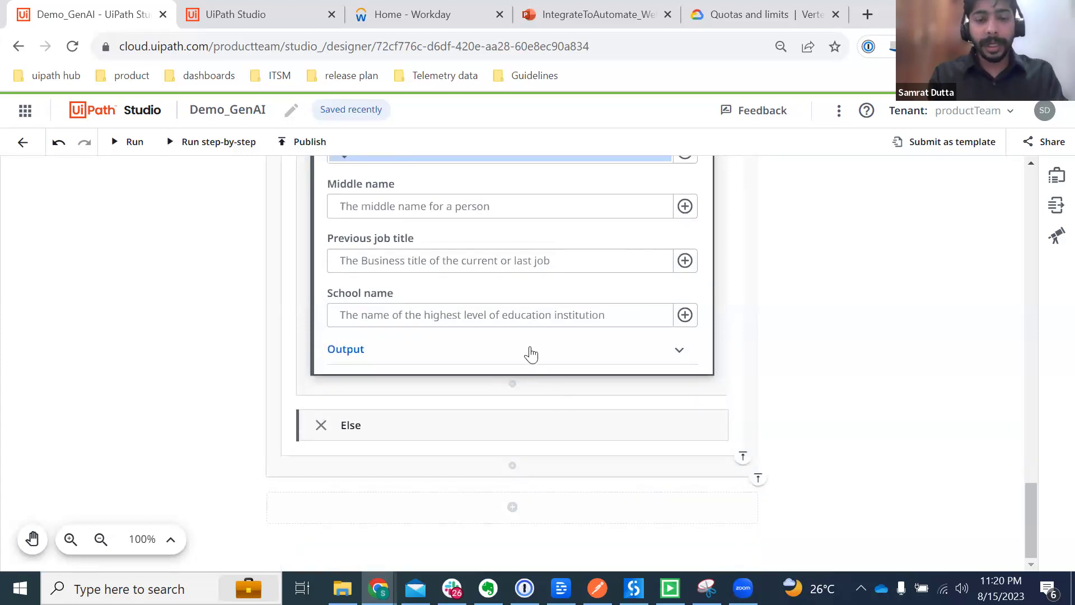
Step: Search 'Slack' below Create Pre-Hire and add the Send Message to User activity
click(512, 385)
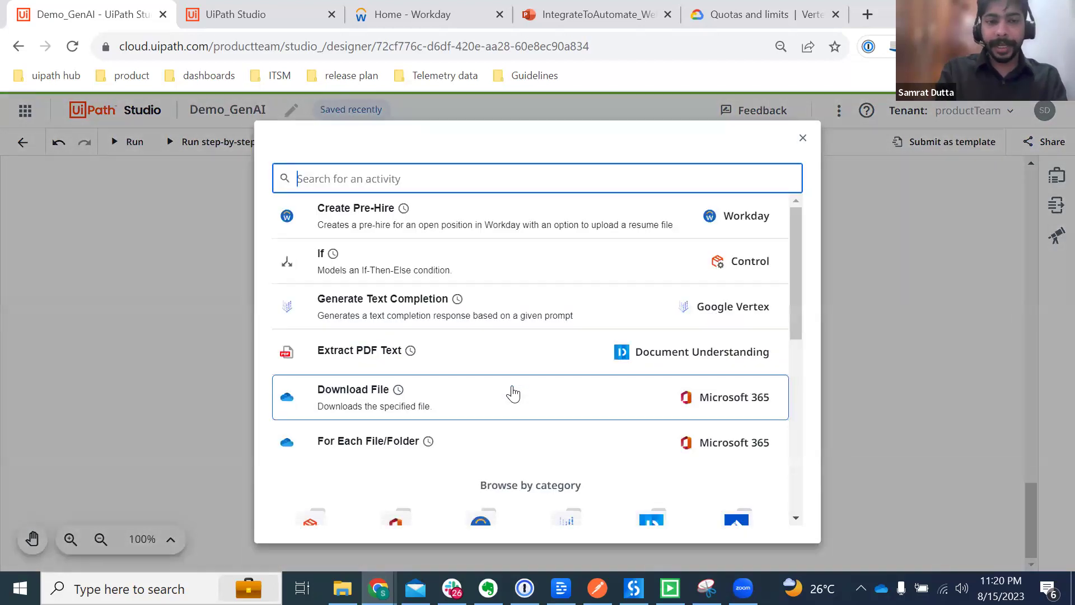
text(Salck)
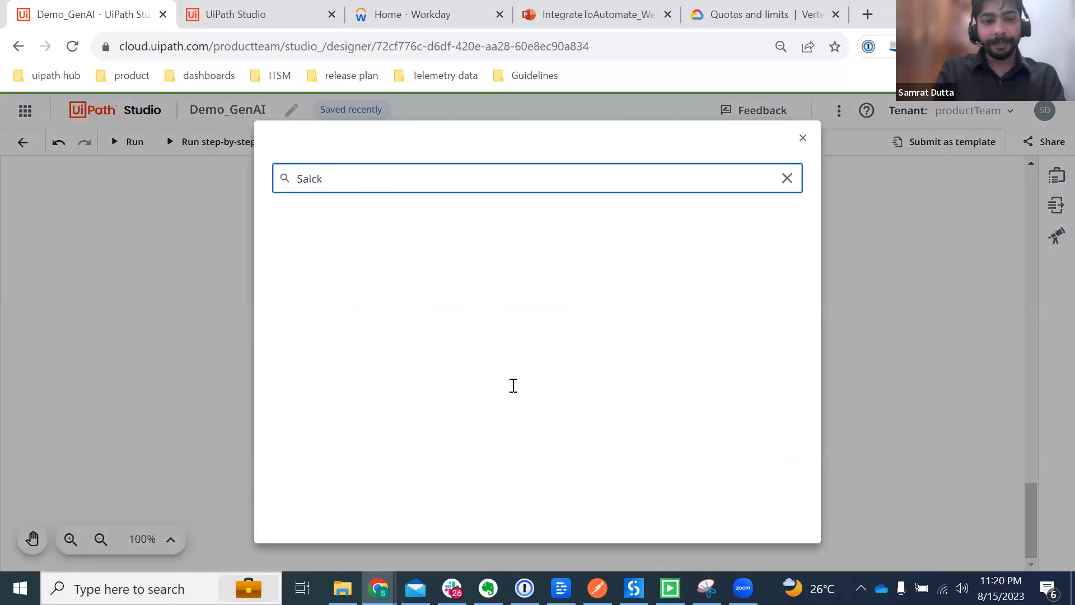
key(BackSpace)
key(BackSpace)
key(BackSpace)
text(lack)
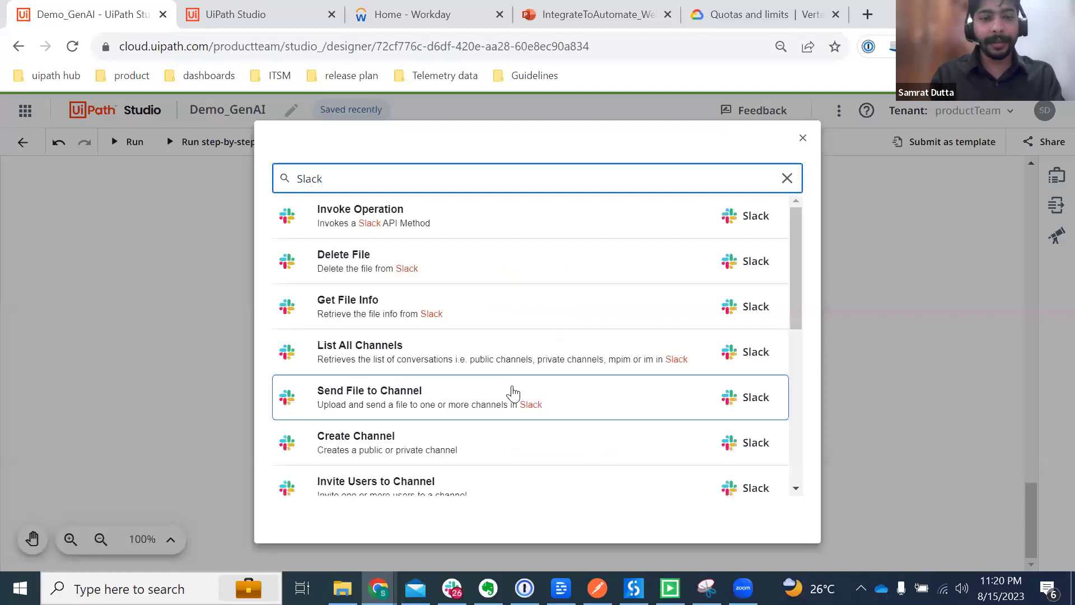
scroll(526, 452, down, 1)
scroll(527, 453, down, 5)
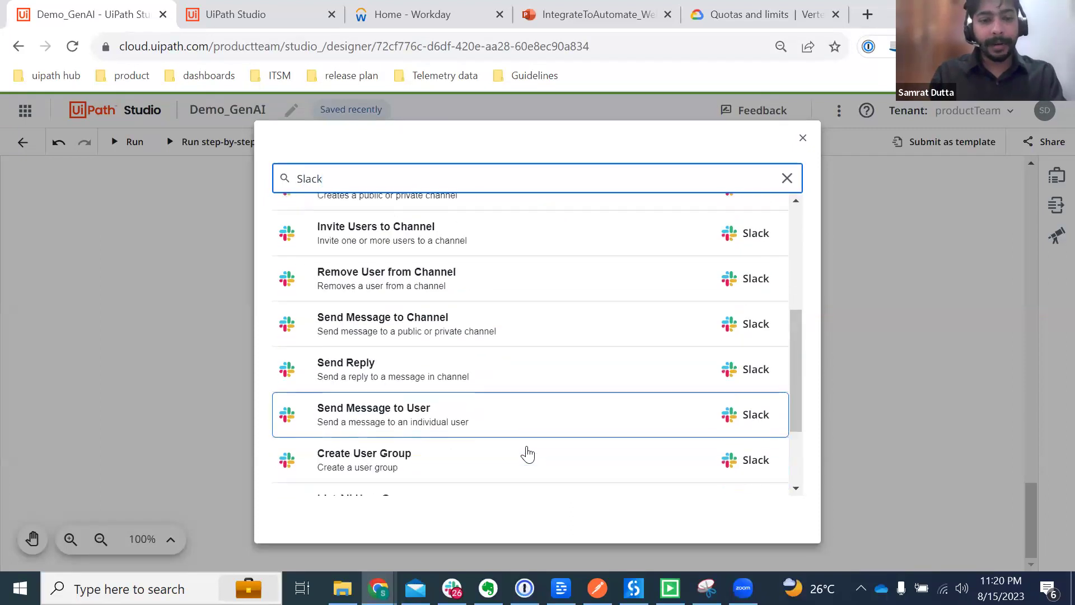
scroll(526, 453, down, 1)
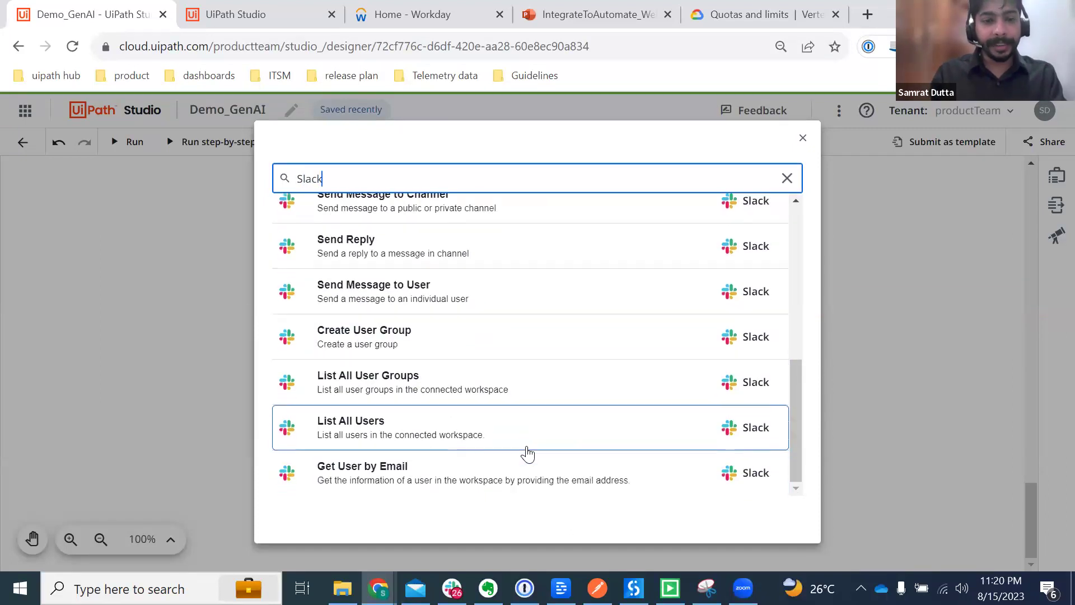
click(453, 301)
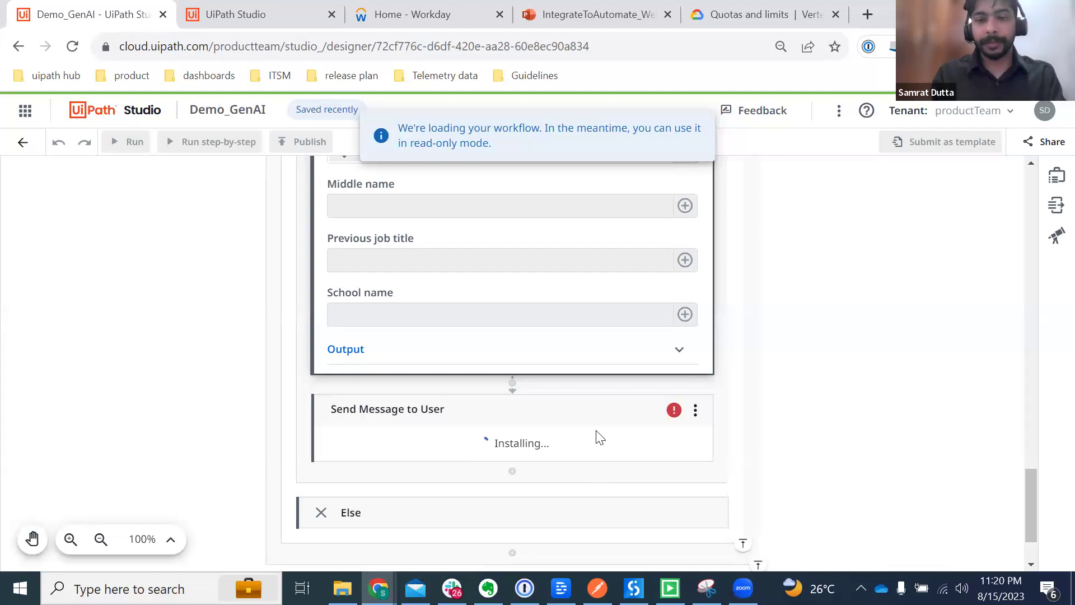
scroll(597, 437, down, 2)
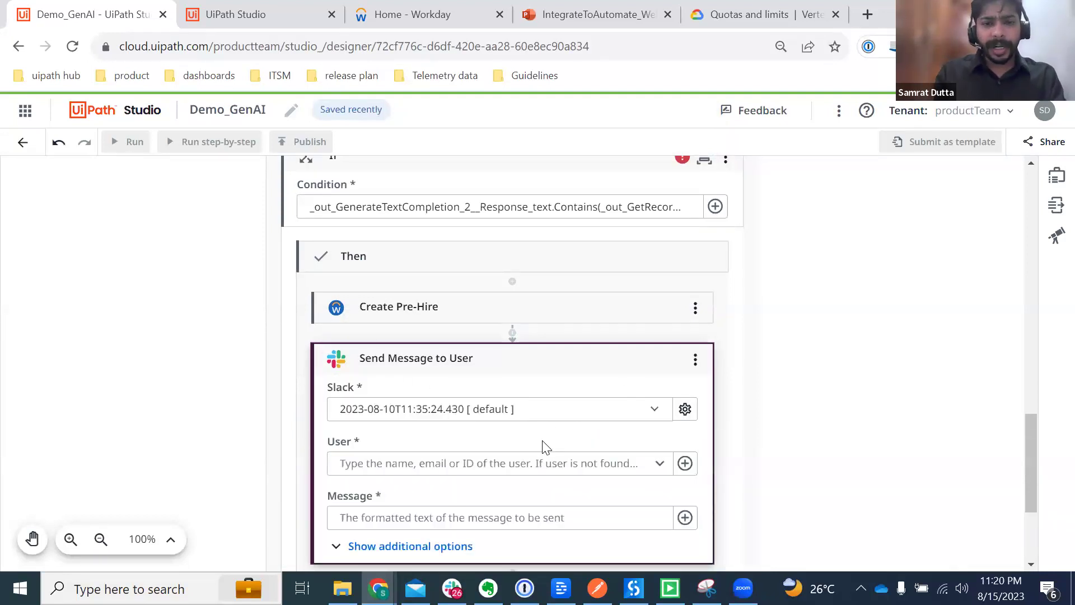
Step: Fill the User field with the recipient's e-mail address through the expression editor
scroll(543, 446, down, 1)
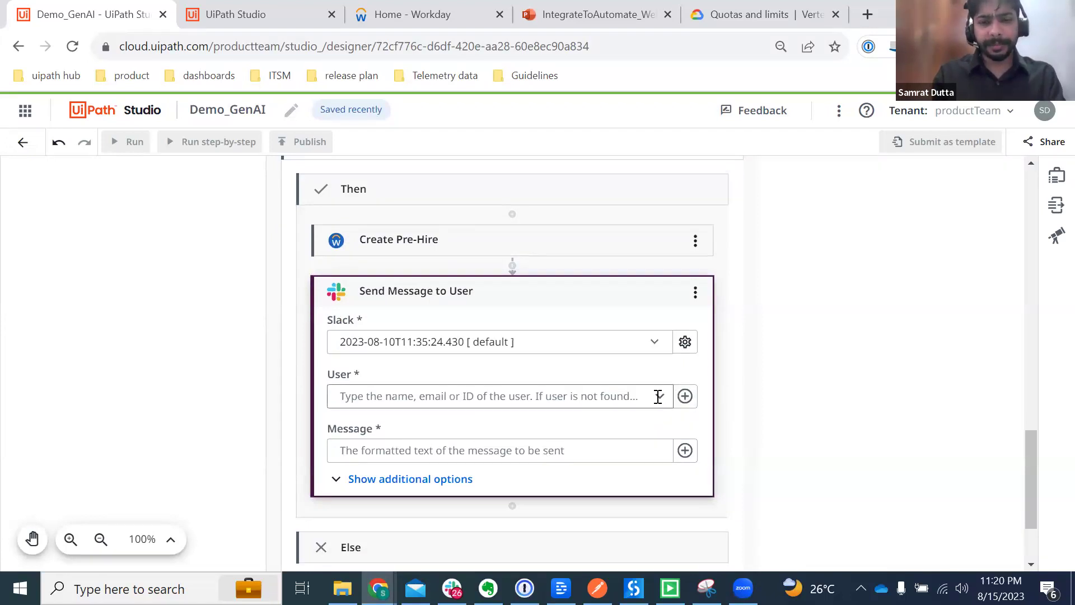
click(659, 398)
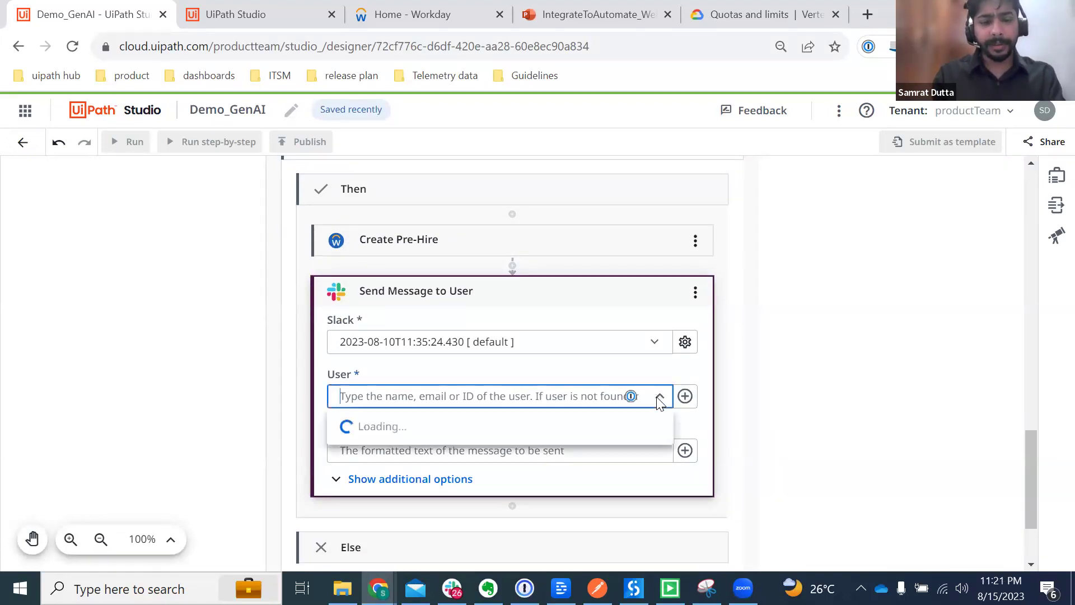
text(samr)
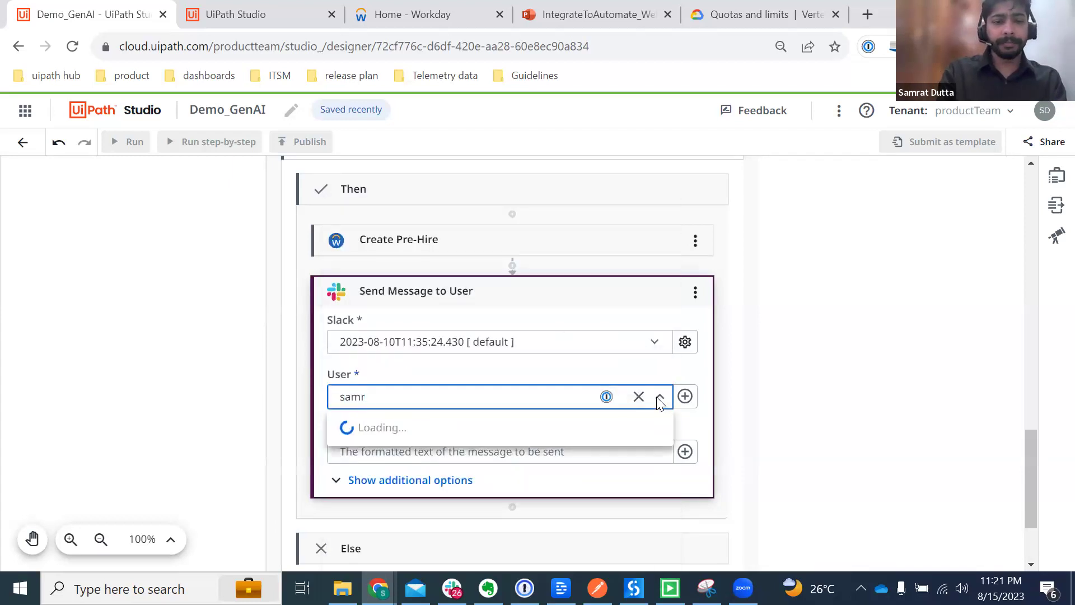
key(BackSpace)
key(BackSpace)
key(BackSpace)
key(BackSpace)
click(685, 395)
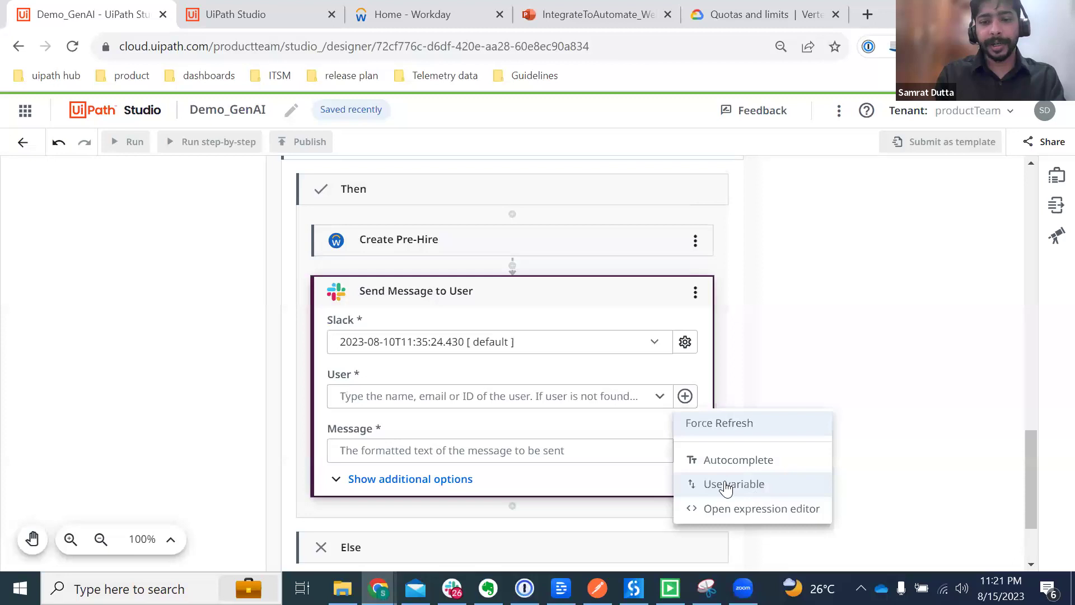
click(722, 509)
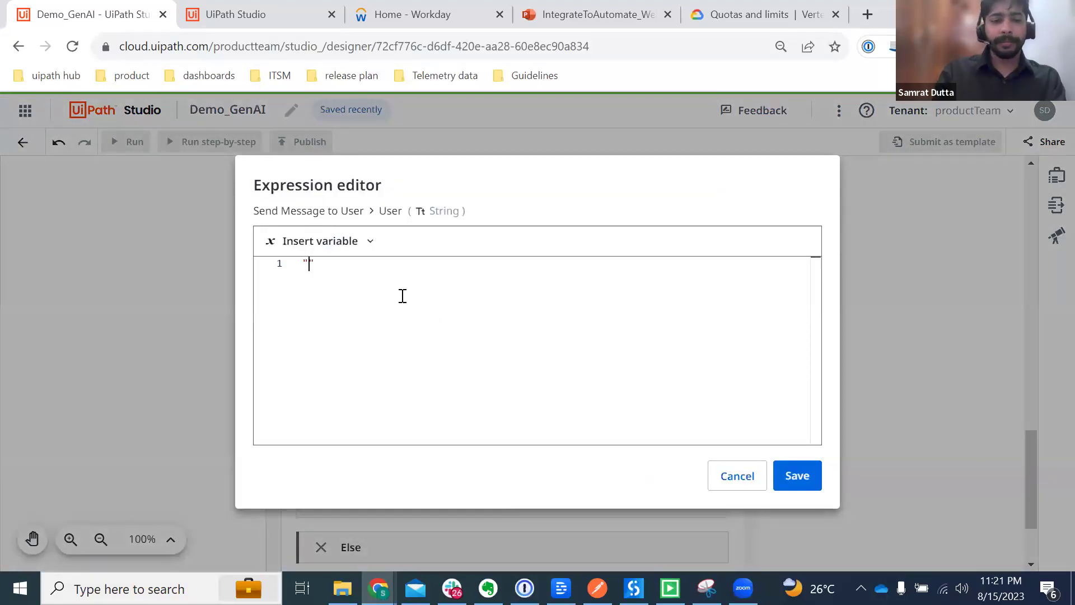
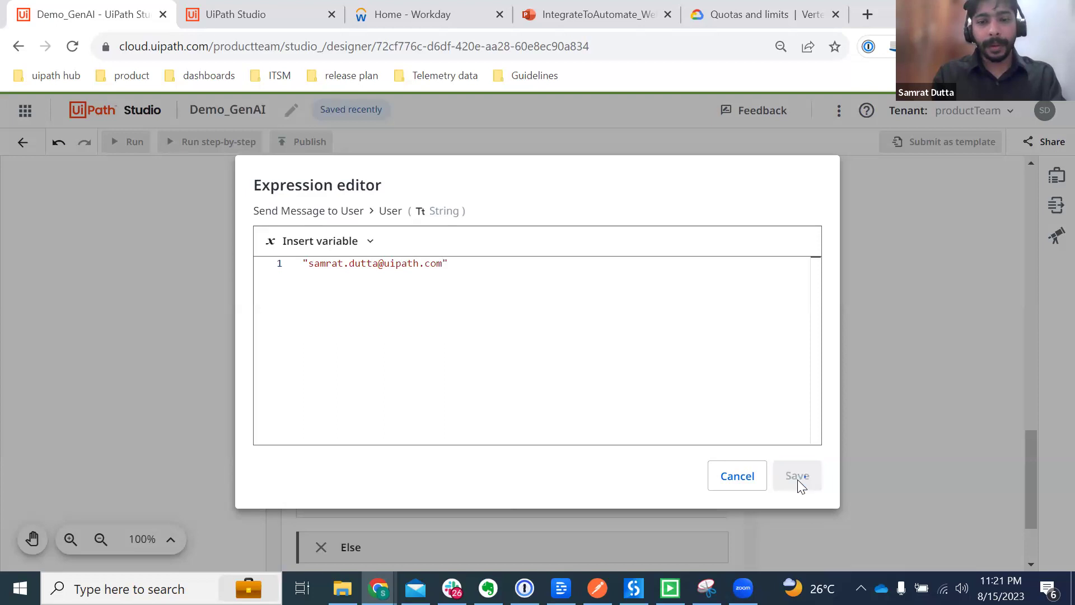
click(797, 480)
scroll(715, 417, down, 1)
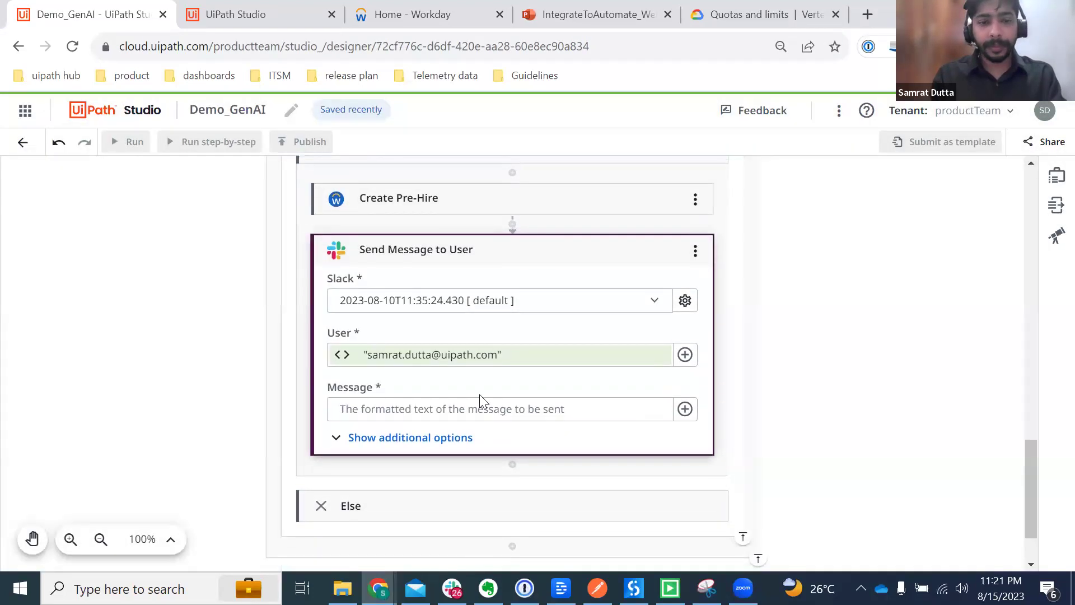
Step: Begin the Message expression with "We found a matching candidate in your resume repo for the Position in Workday:"
click(684, 409)
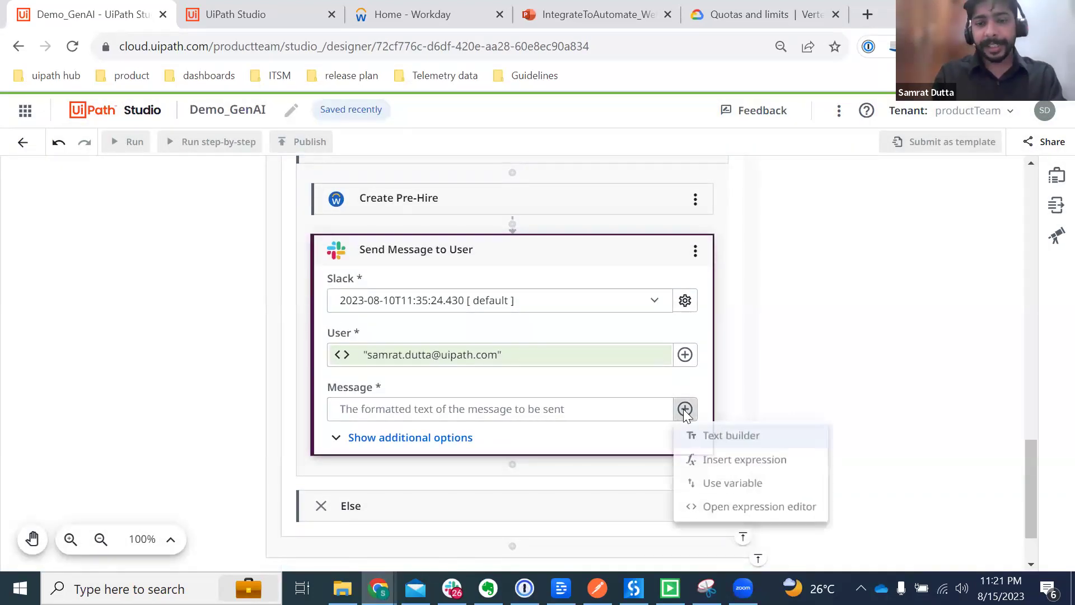
click(711, 511)
text(")
text(We f)
text(ound a matching candida)
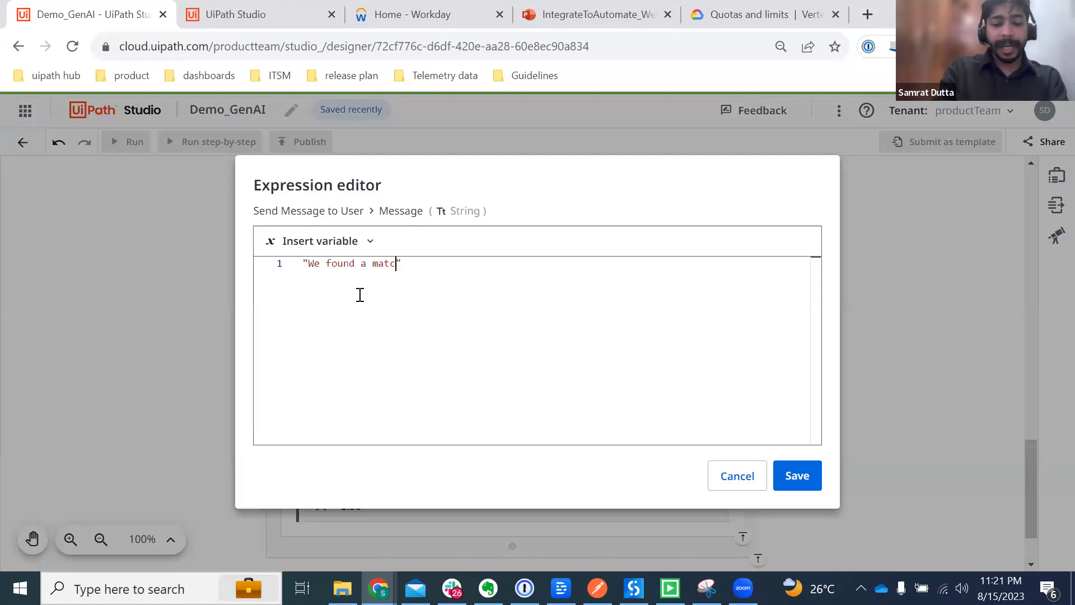
text(te)
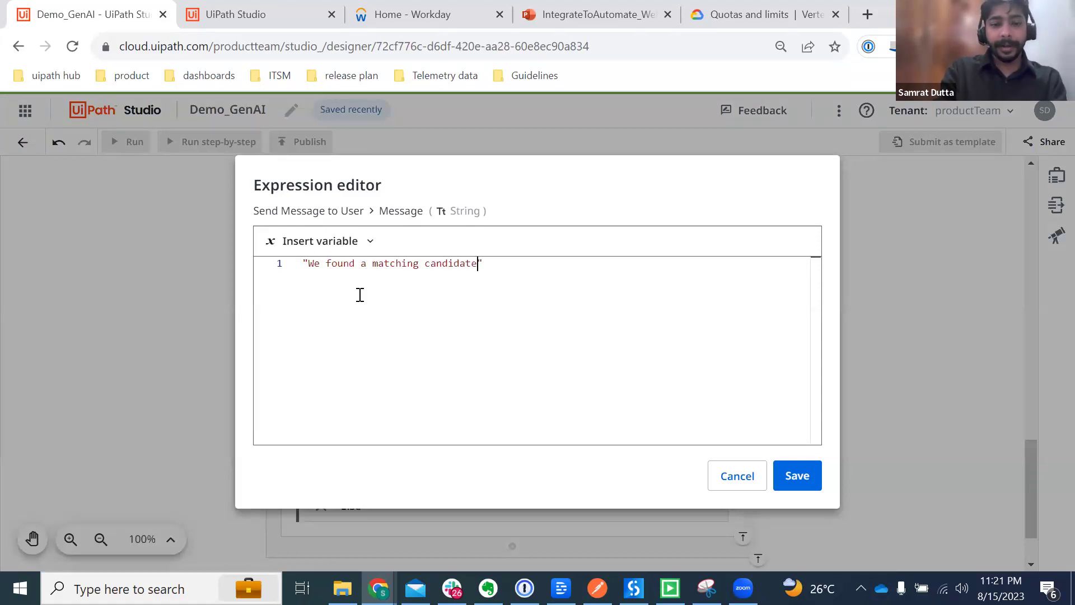
text( in your resu)
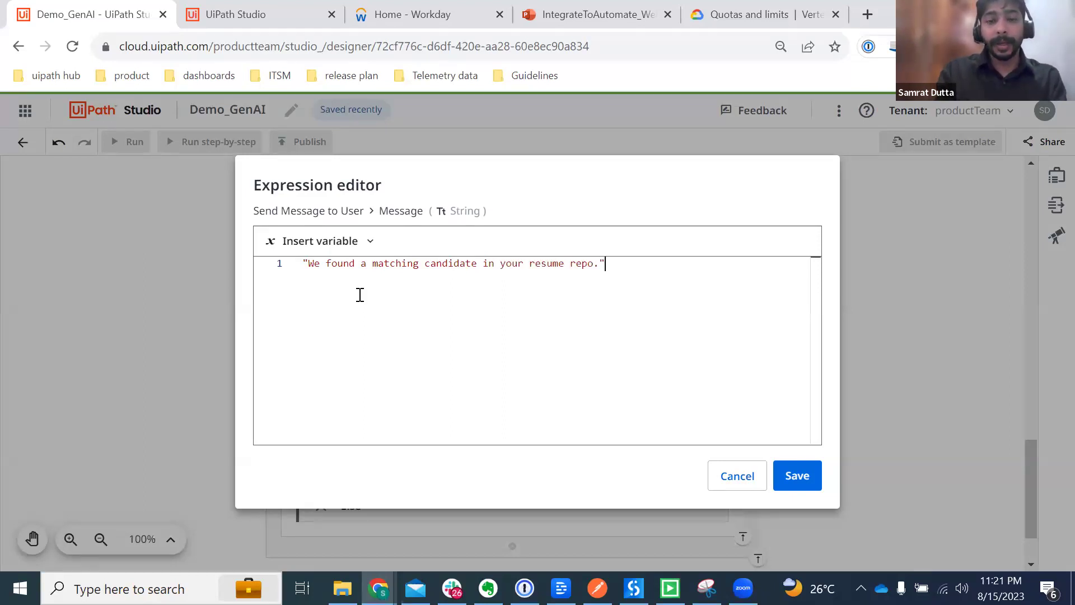
text(me repo for )
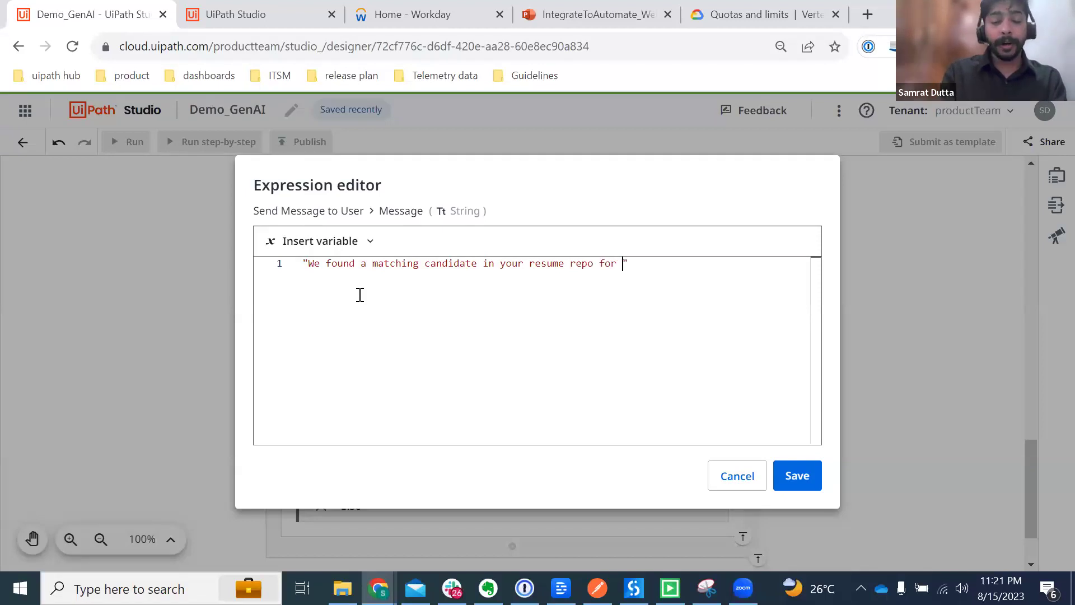
text(the Positio)
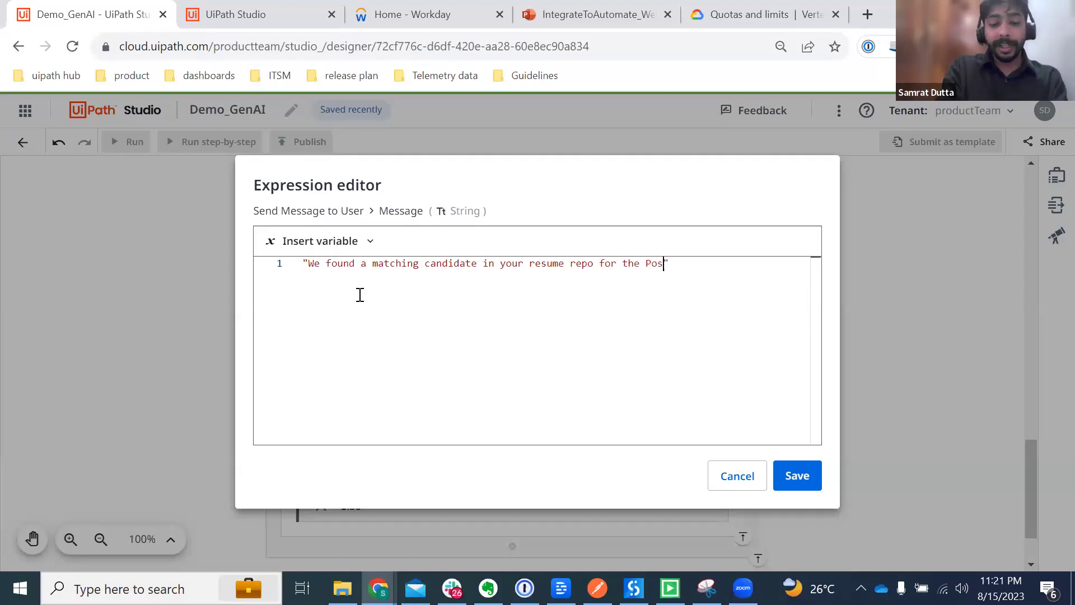
text(n in Workday:)
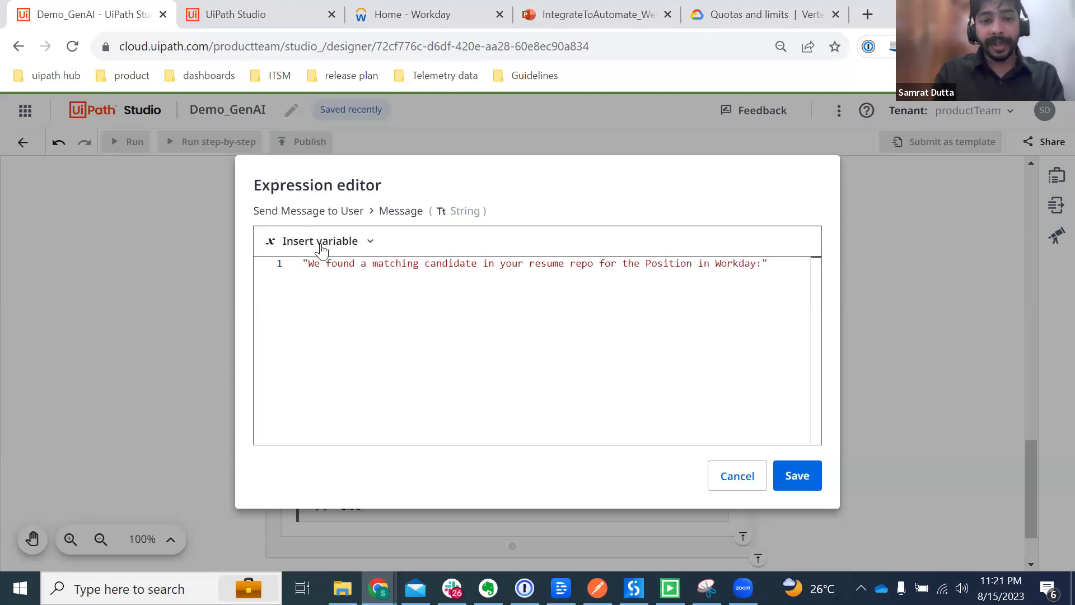
text(+)
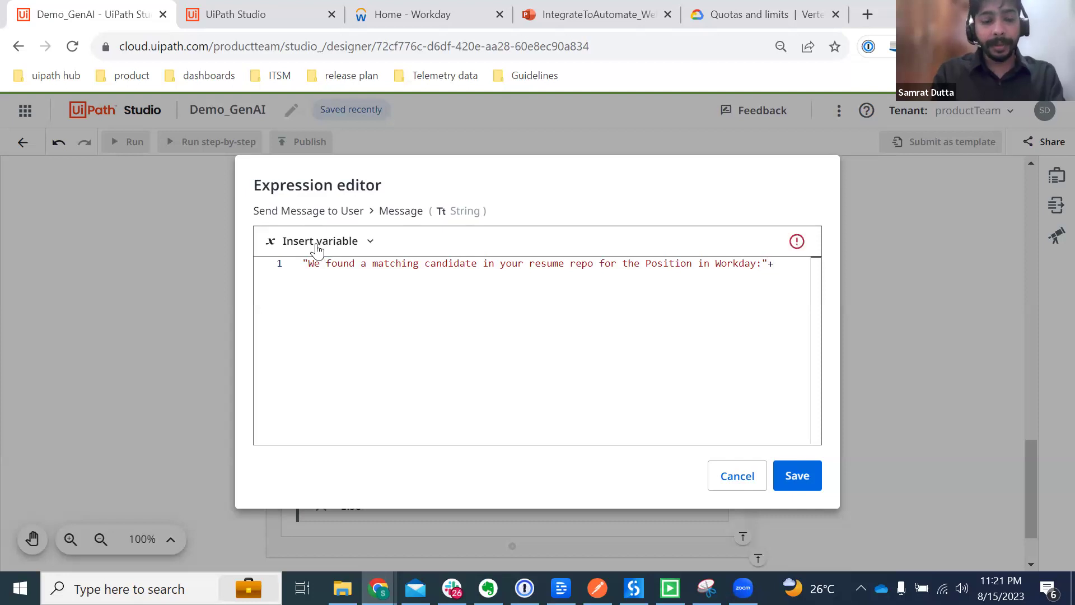
Step: Insert Get Record's Response > Position_Definition_Data > Job_Posting_Title into the Slack message
click(317, 244)
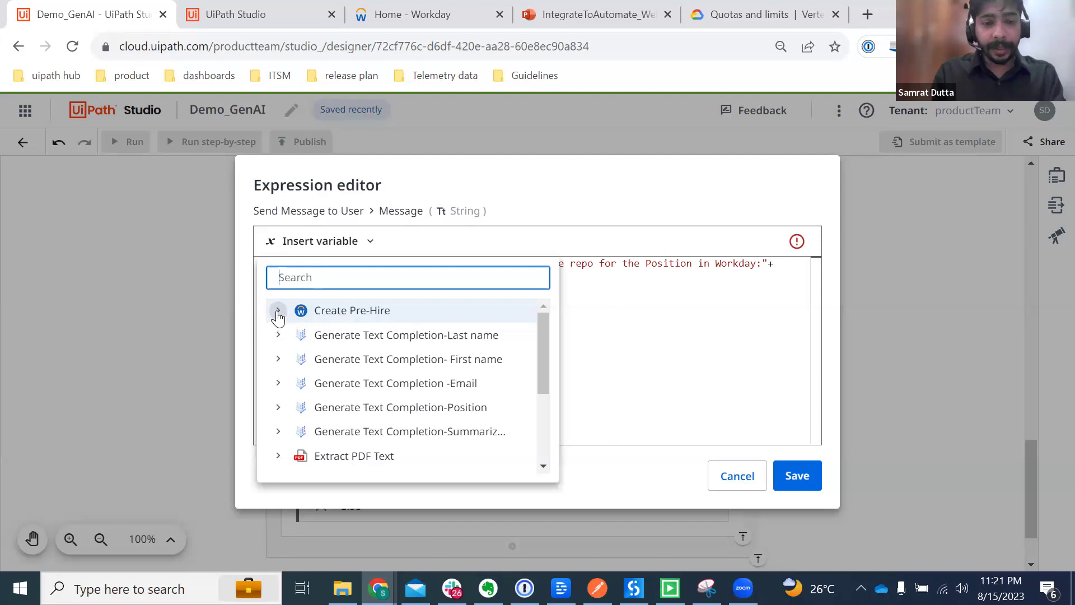
scroll(361, 408, down, 3)
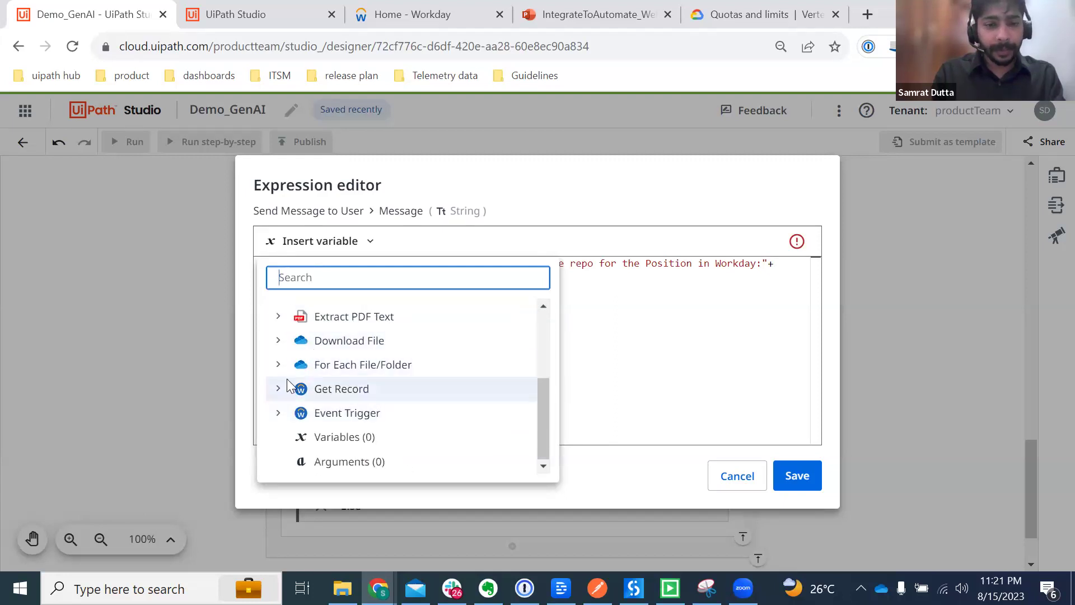
click(279, 412)
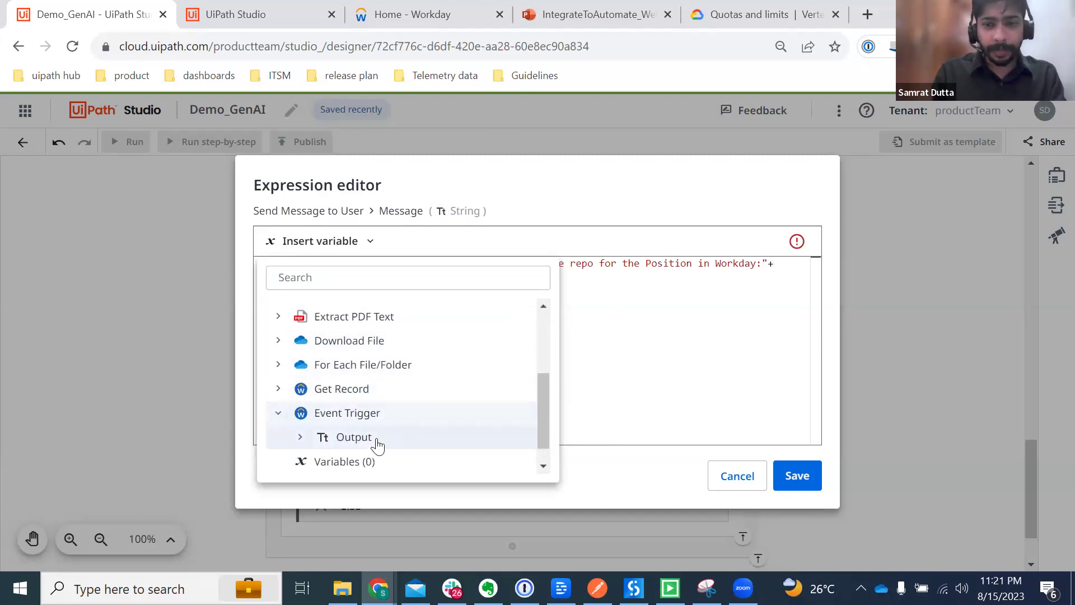
click(279, 390)
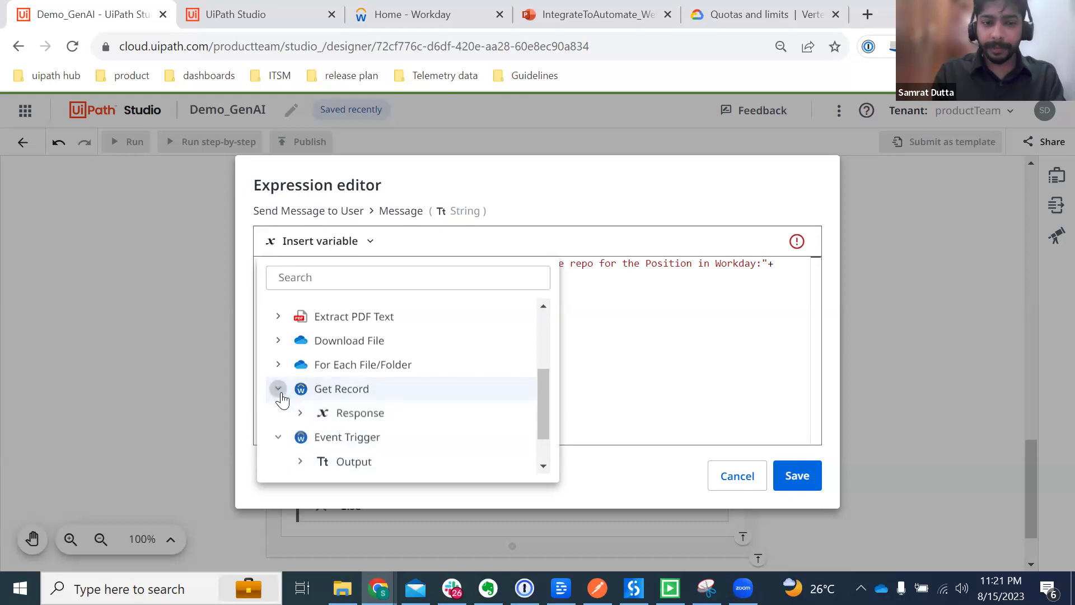
click(301, 414)
scroll(458, 427, down, 4)
click(323, 343)
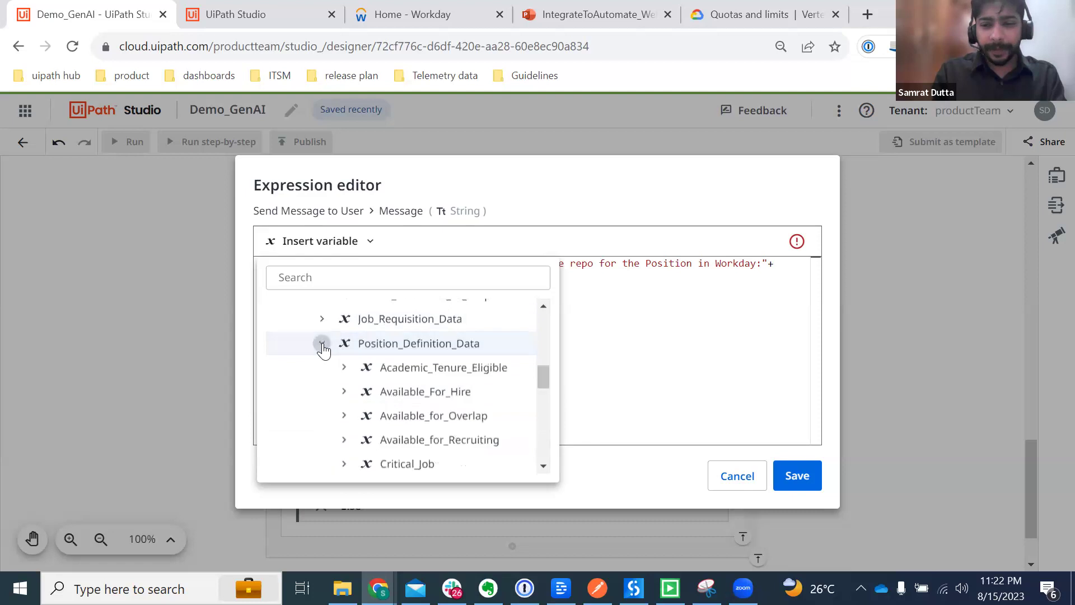
scroll(462, 414, down, 3)
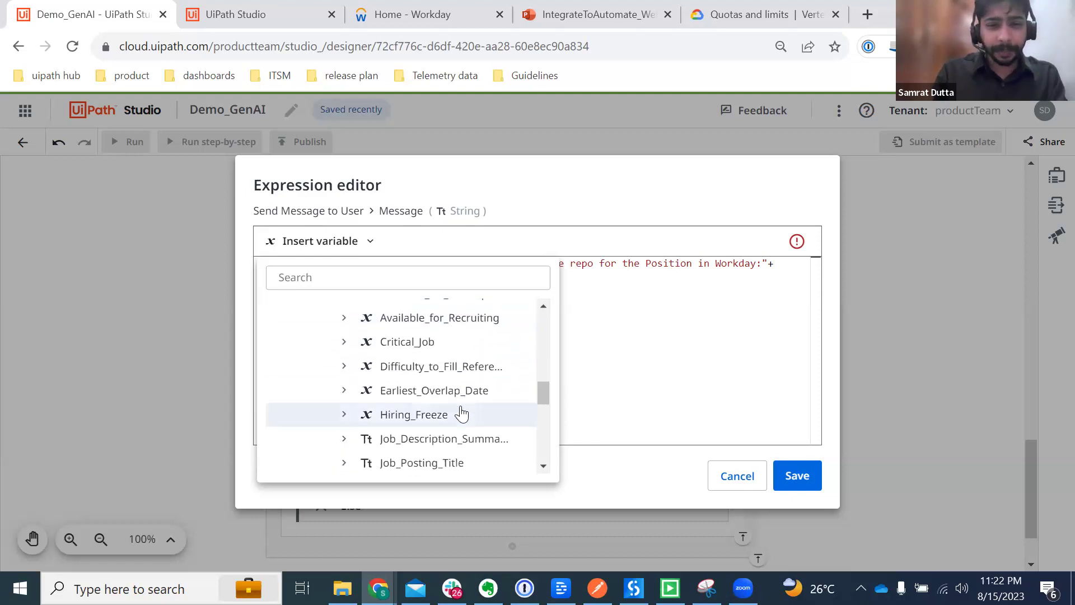
scroll(461, 415, down, 3)
click(406, 402)
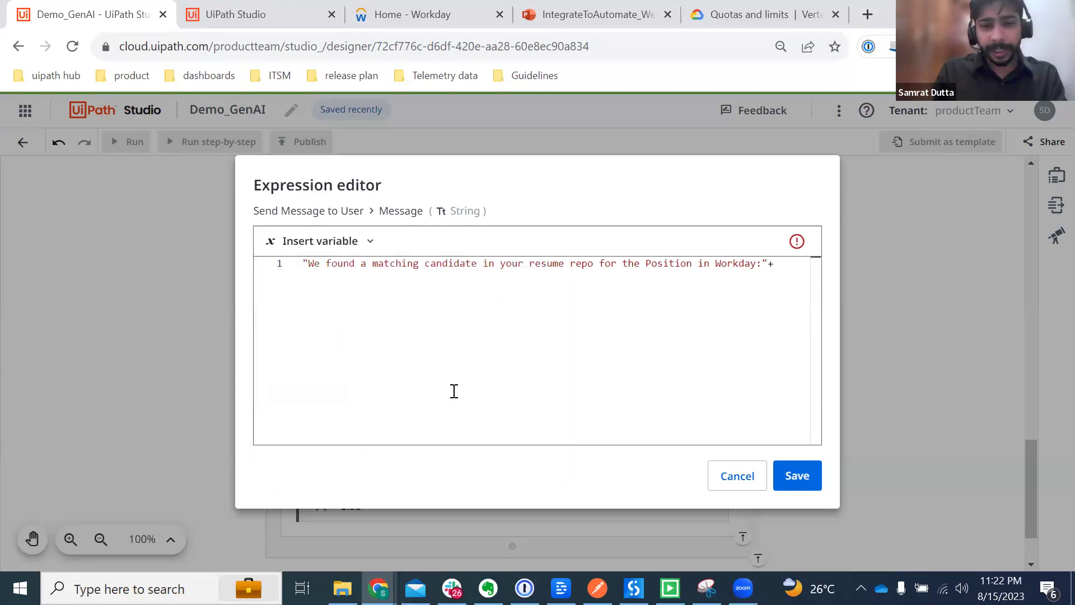
Step: Append '+ Environment.NewLine +' after Job_Posting_Title, removing the stray empty quotes
text(+ Environment)
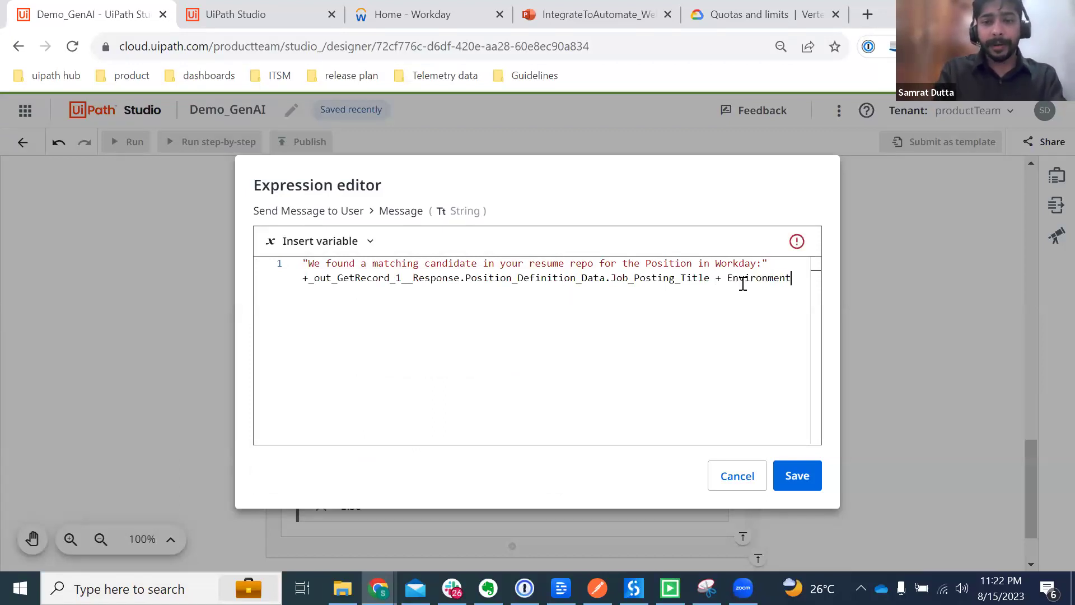
text(.NewLine)
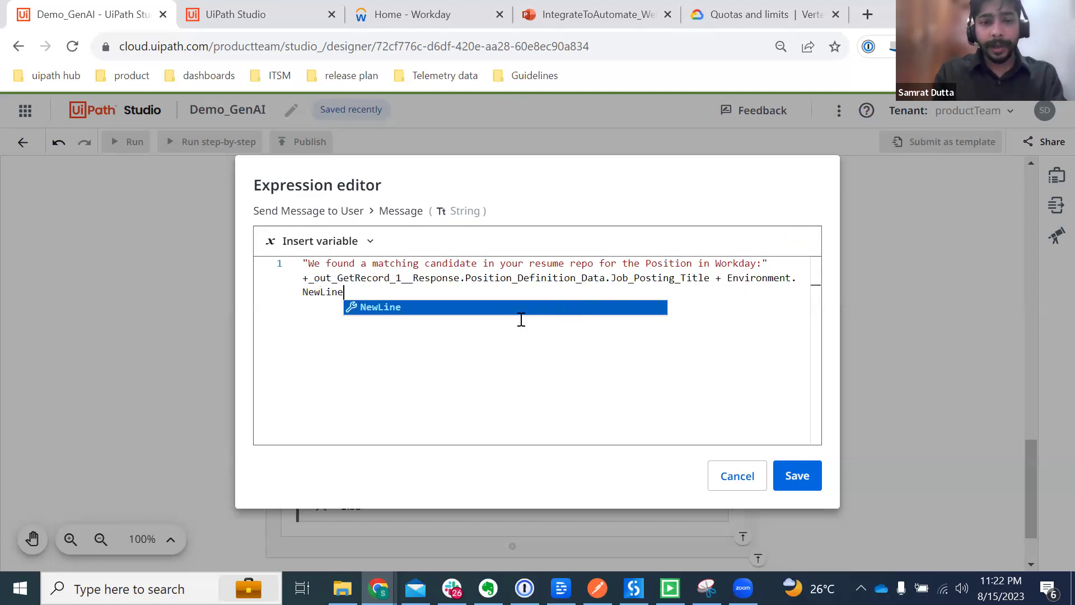
click(494, 311)
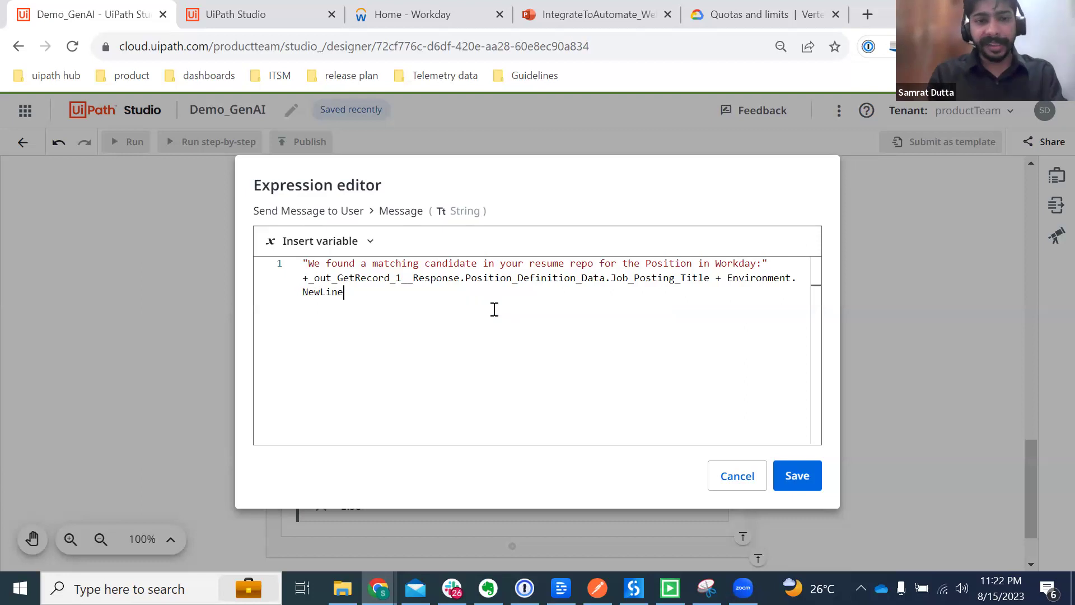
text(+)
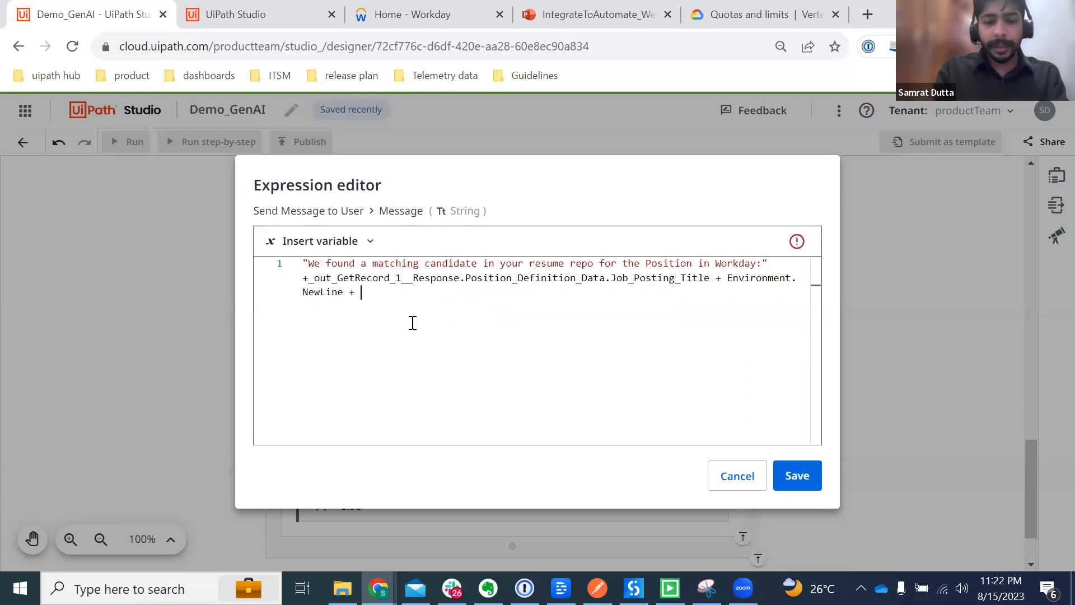
key(BackSpace)
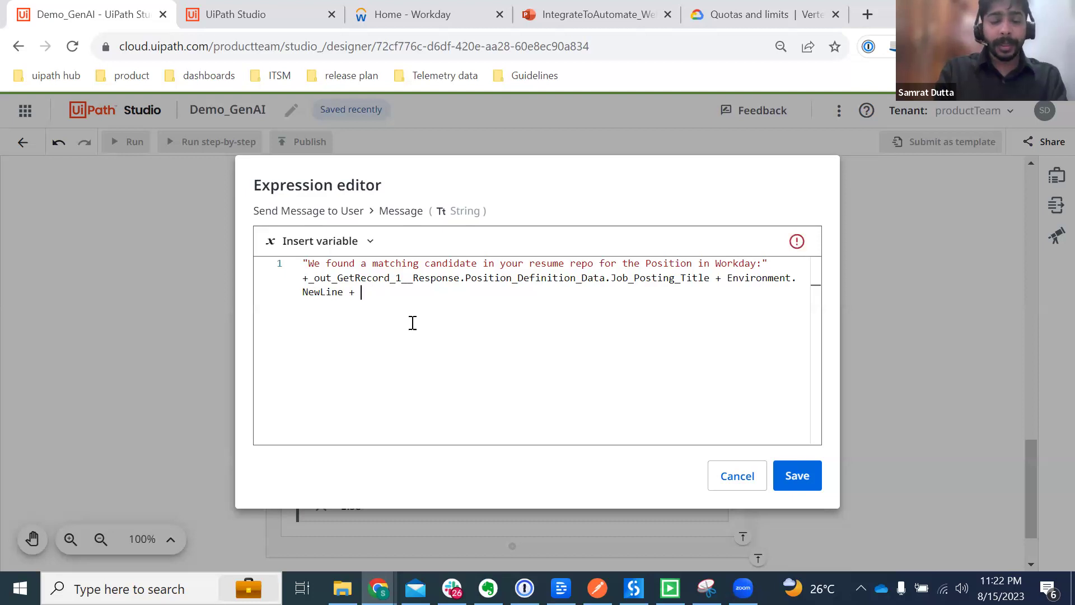
Step: Insert the summarization text completion's response Text into the message
click(335, 245)
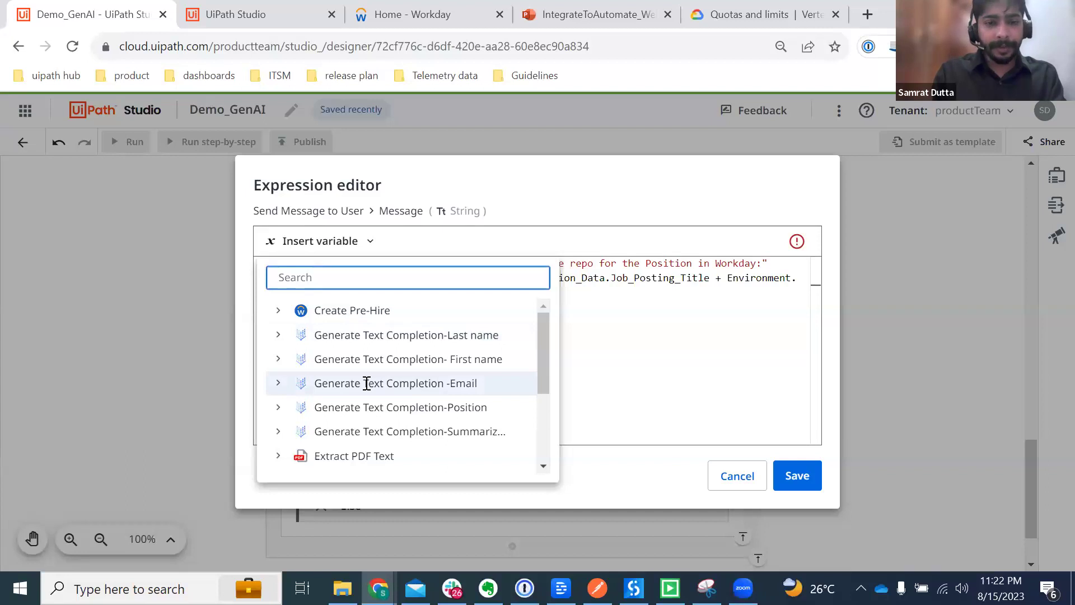
scroll(367, 383, down, 3)
scroll(366, 384, up, 2)
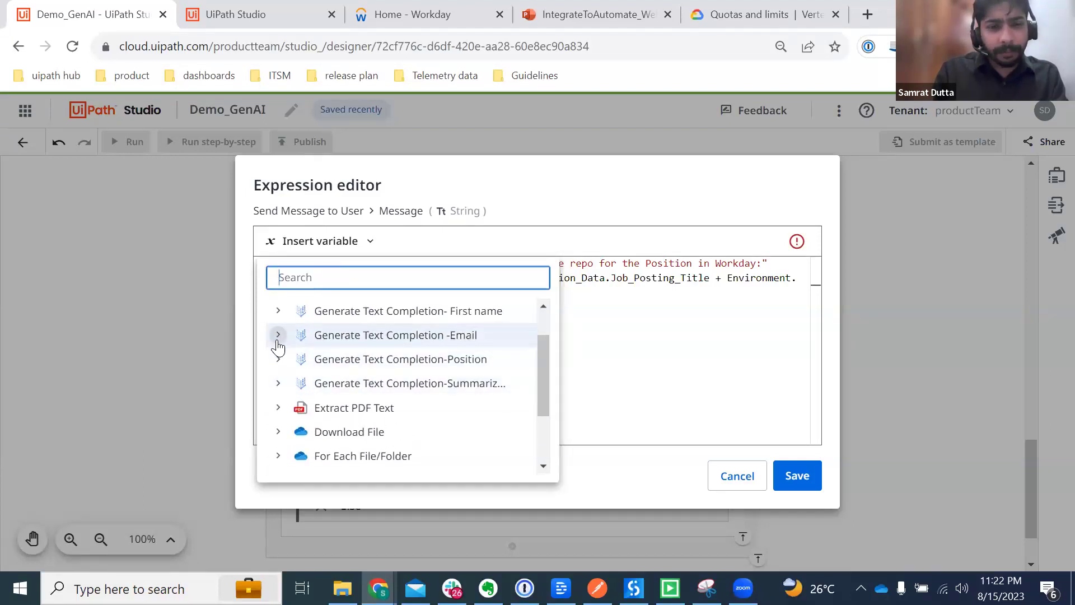
click(278, 383)
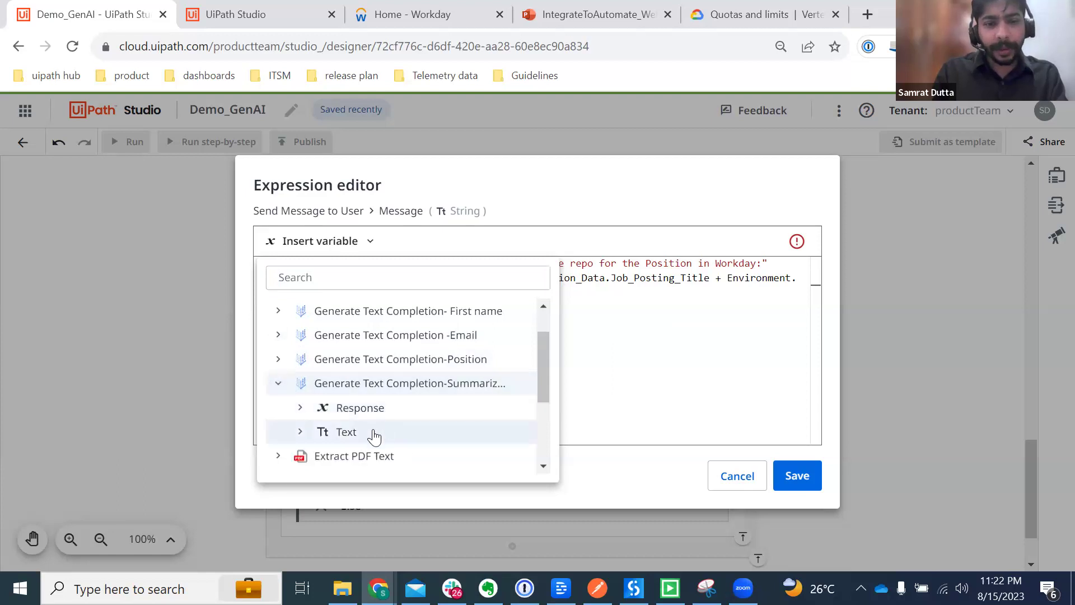
click(373, 432)
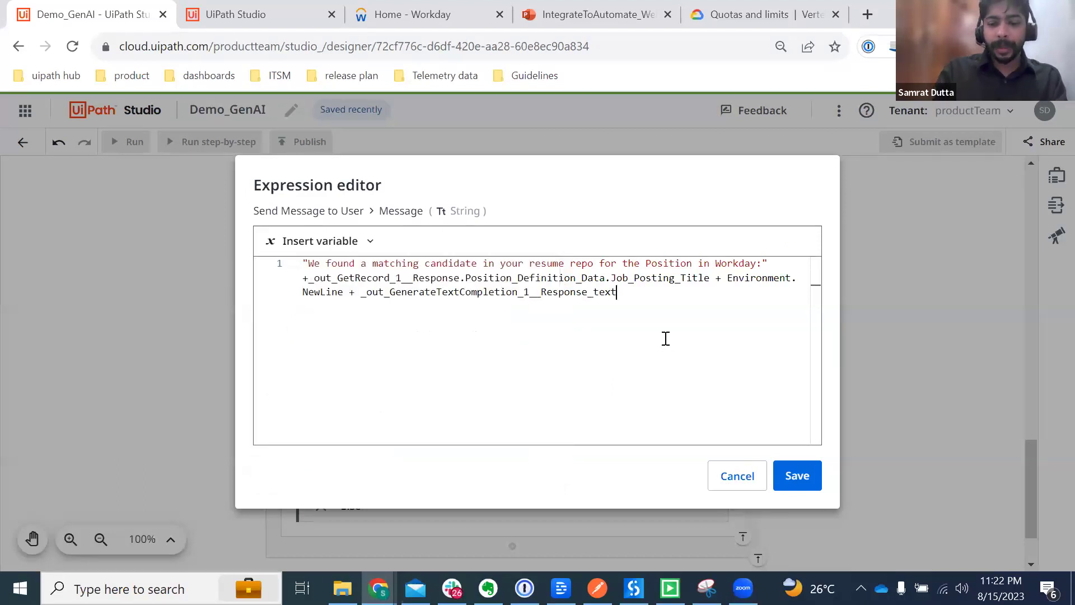
Step: Add a new line, 'Workday Pre Hire ID:' and Create Pre-Hire's applicant reference ID, then save
text(+ )
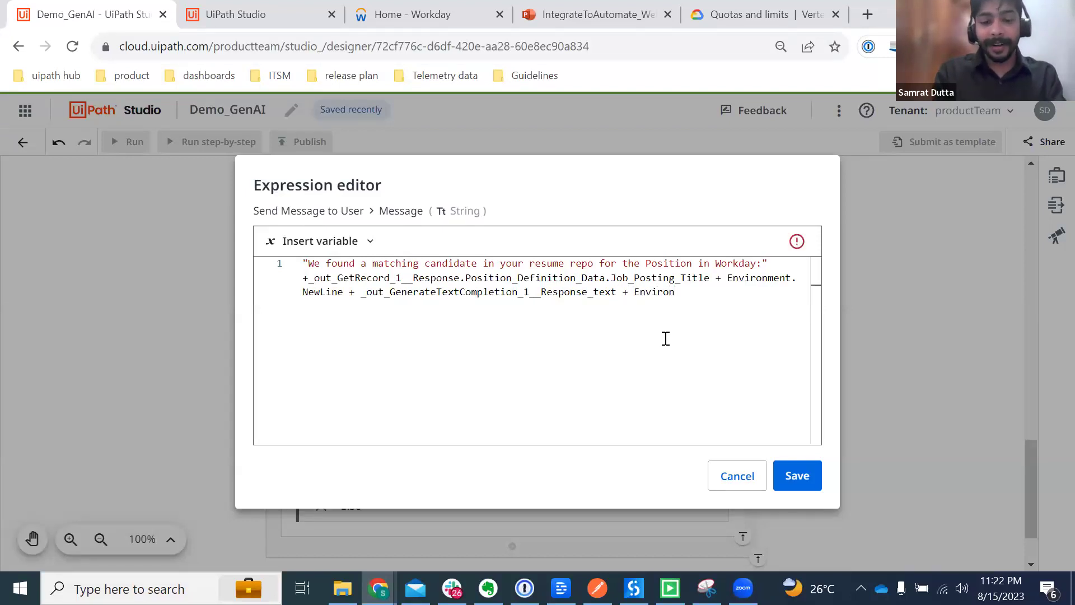
text(Environment.NewLine +)
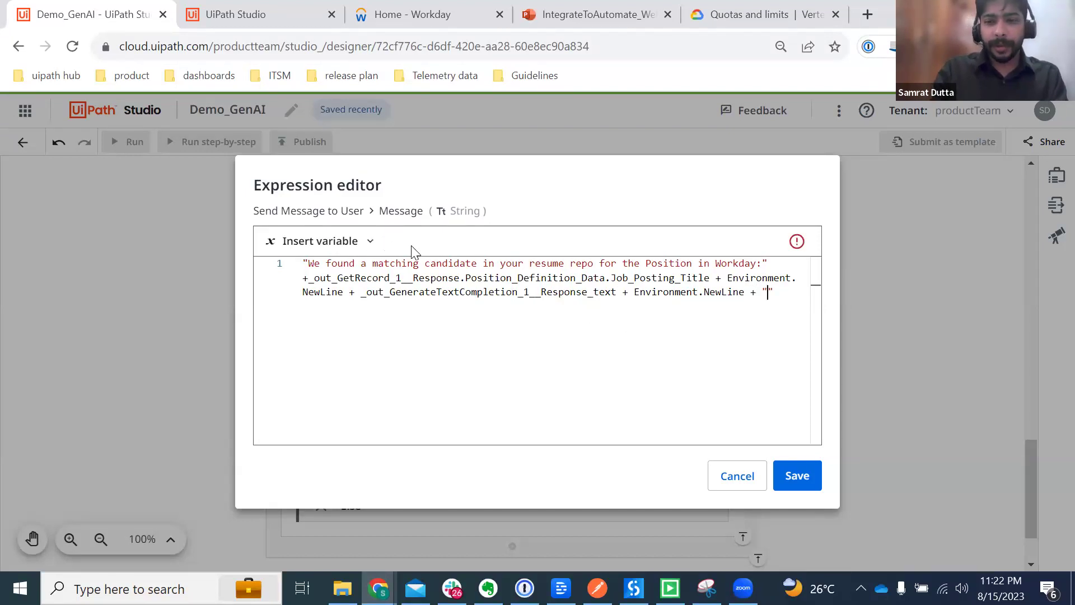
text(Workday )
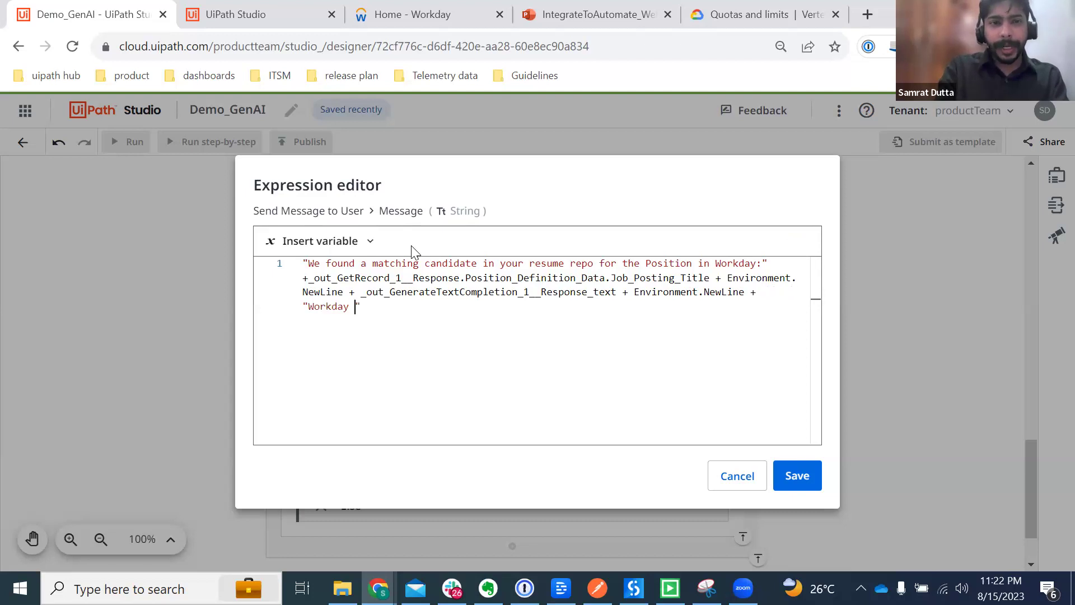
text(Pre Hire ID;)
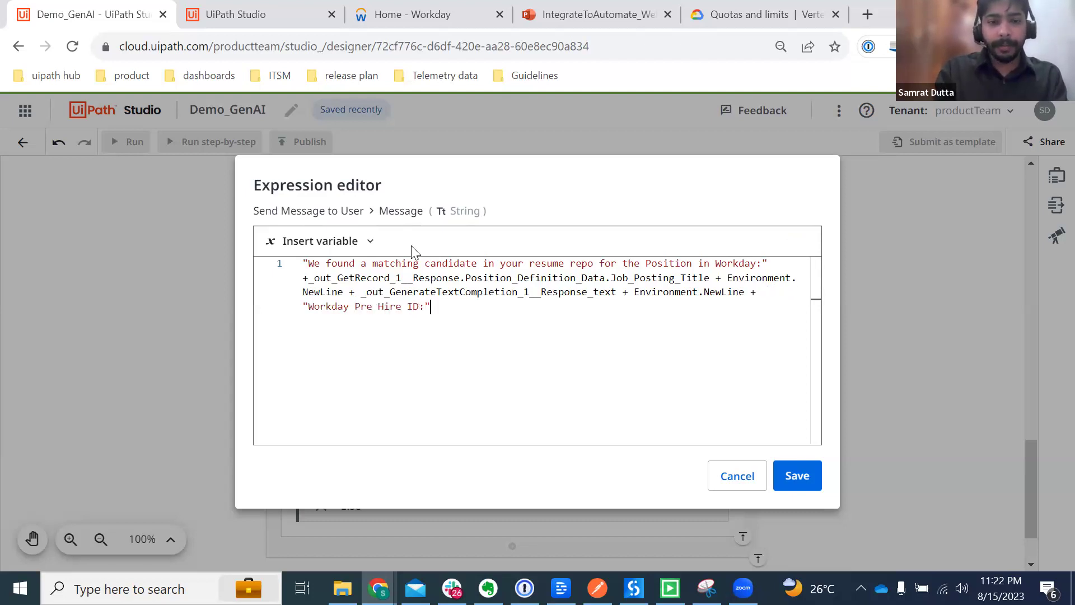
click(303, 242)
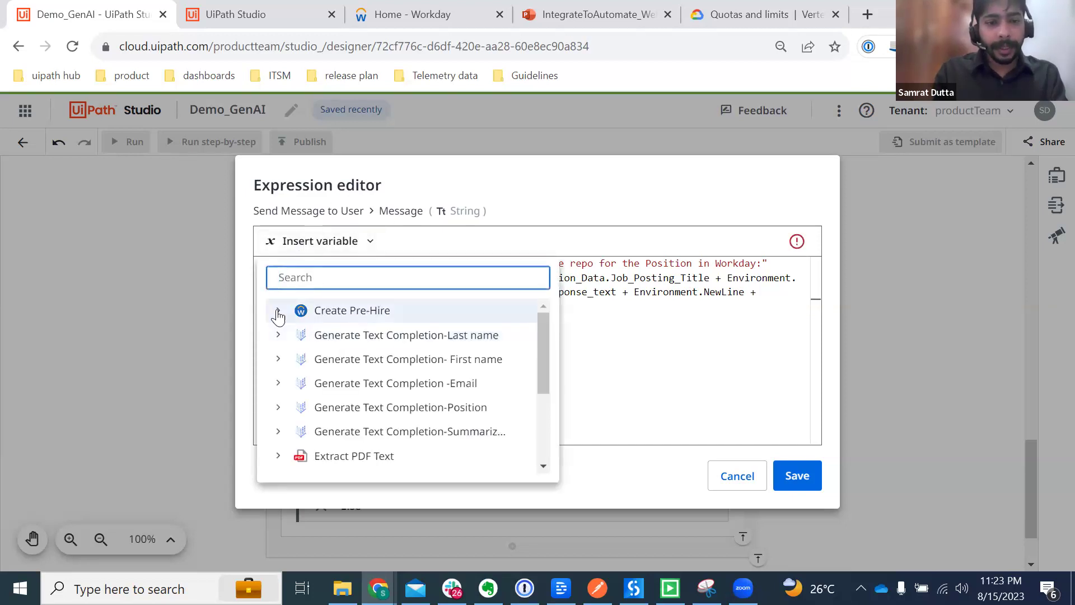
click(279, 313)
click(339, 336)
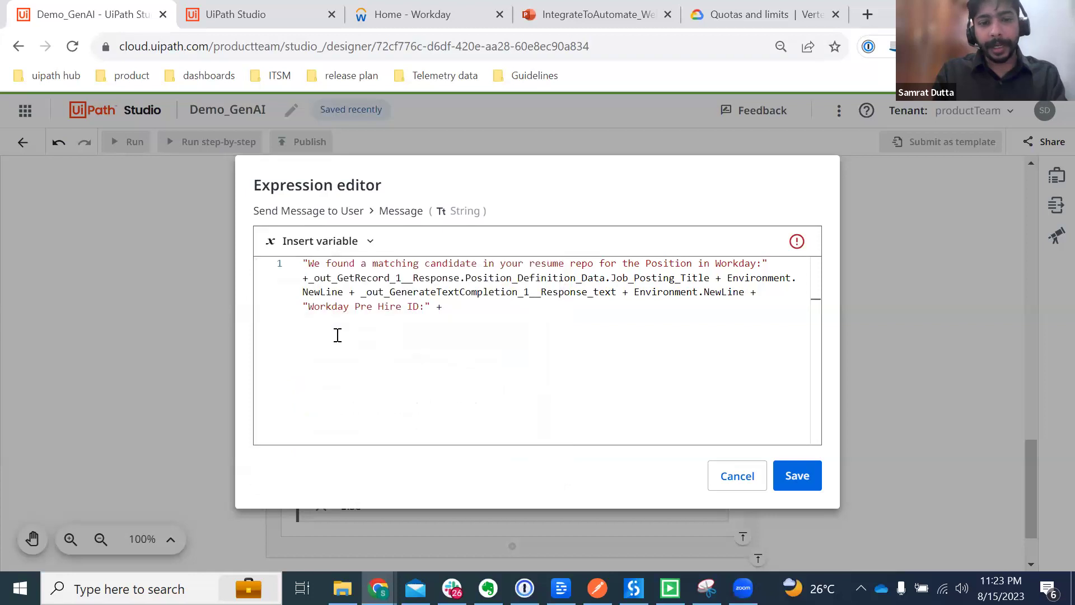
click(792, 472)
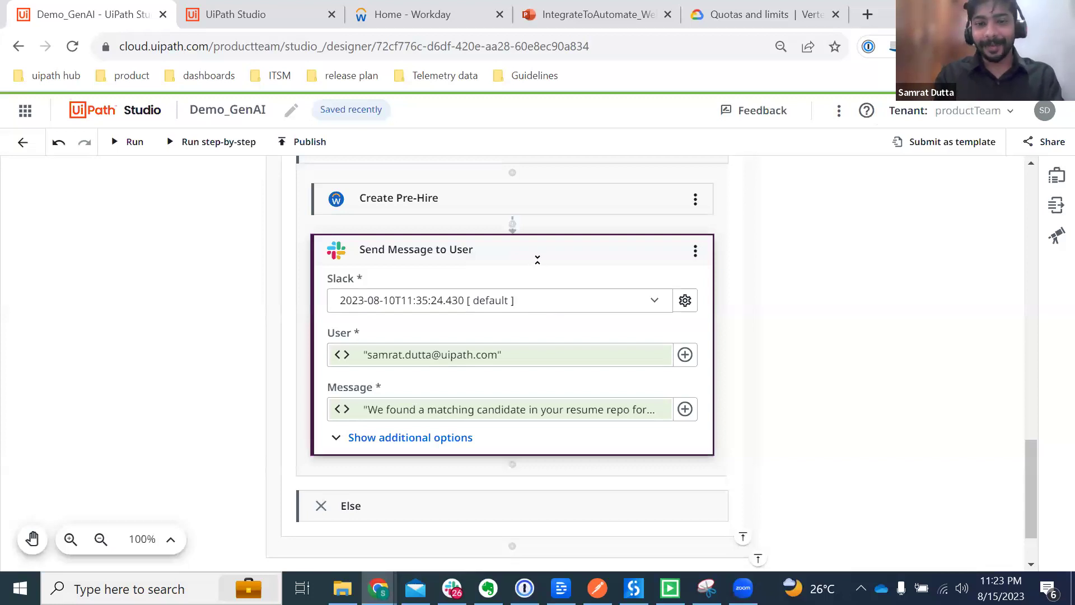
Step: Add a Write Line activity at the top of the Then branch, above Create Pre-Hire
click(537, 259)
scroll(537, 259, up, 3)
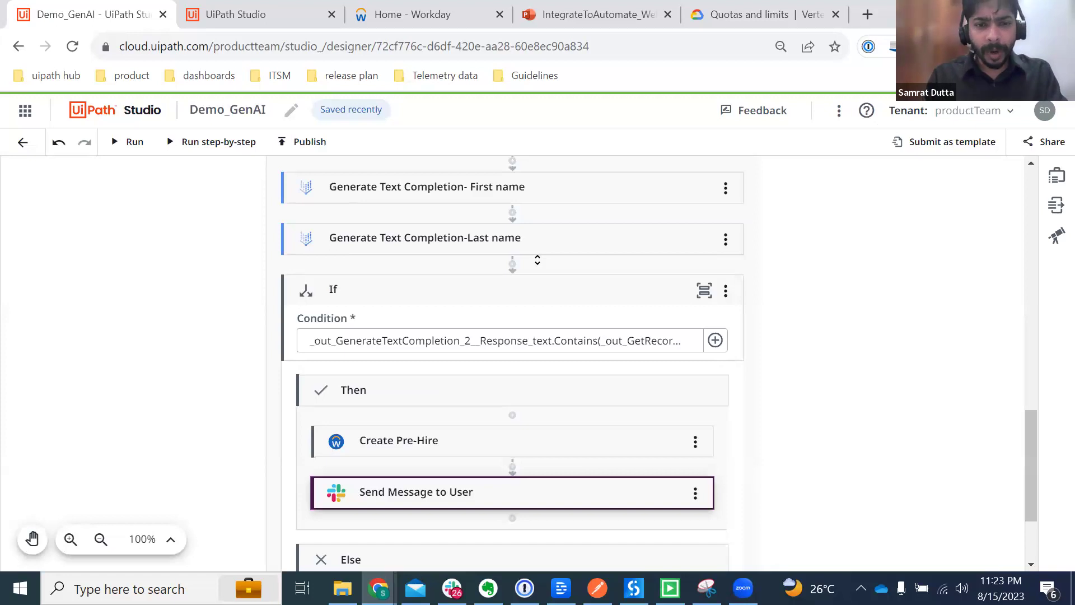
scroll(537, 260, down, 1)
click(511, 353)
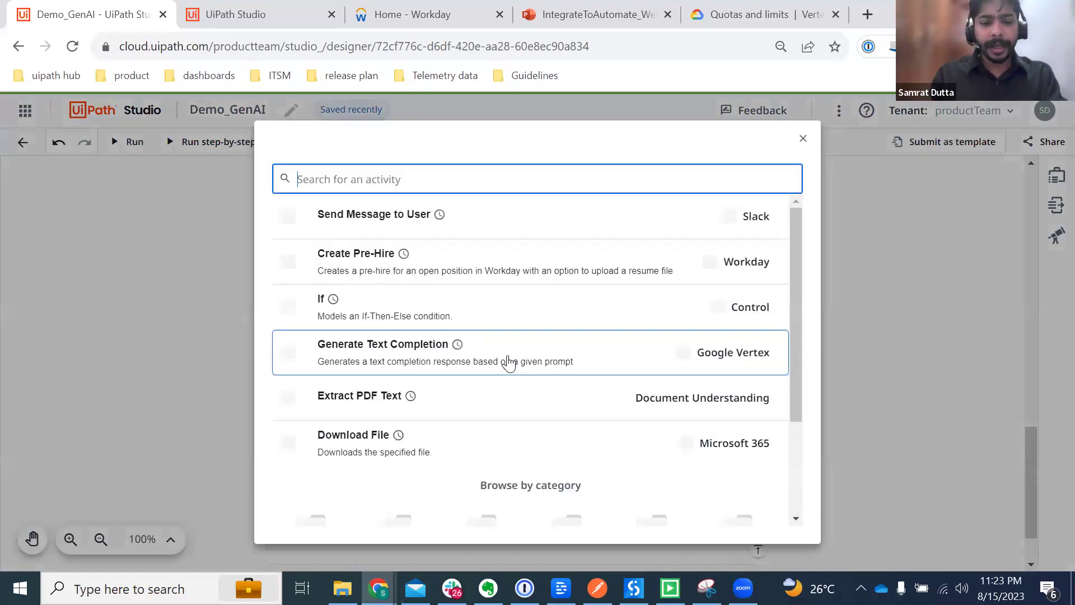
text(write line)
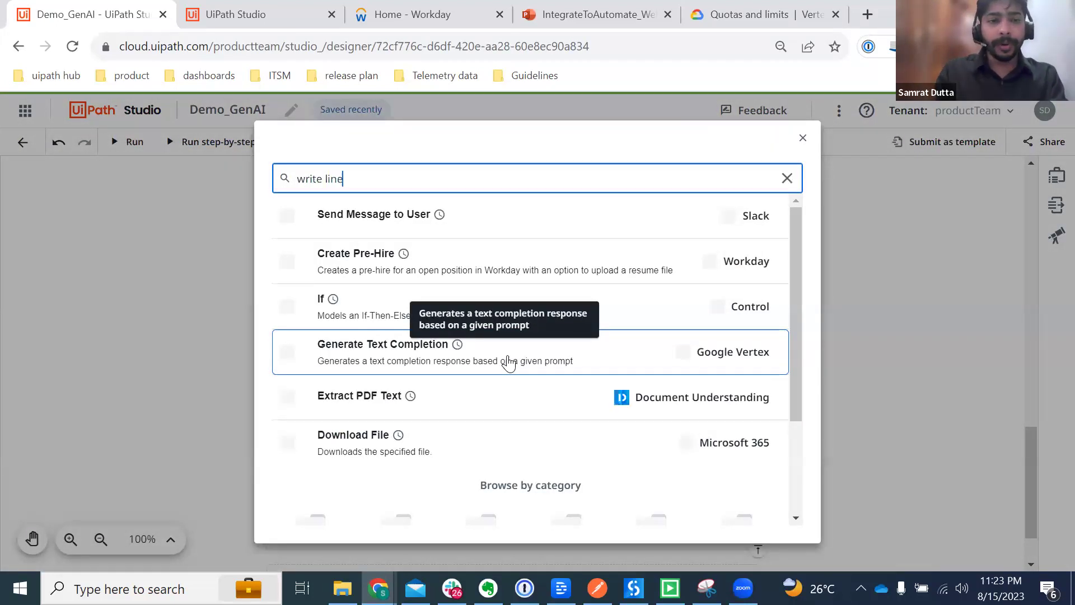
click(379, 228)
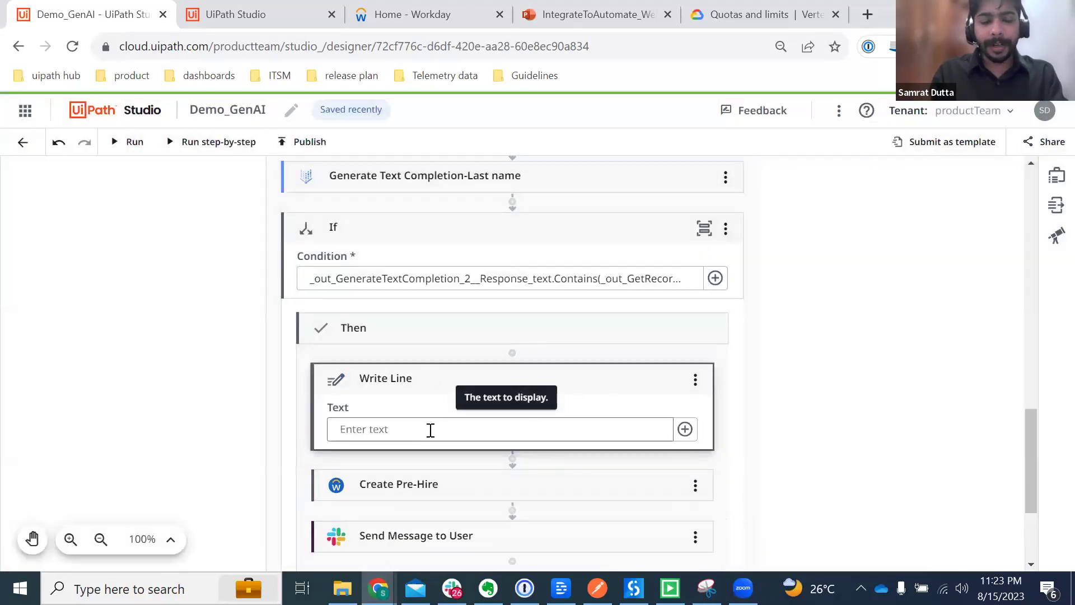
Step: Set Write Line's Text to the Email completion's Response_text and add a breakpoint on Create Pre-Hire
click(430, 429)
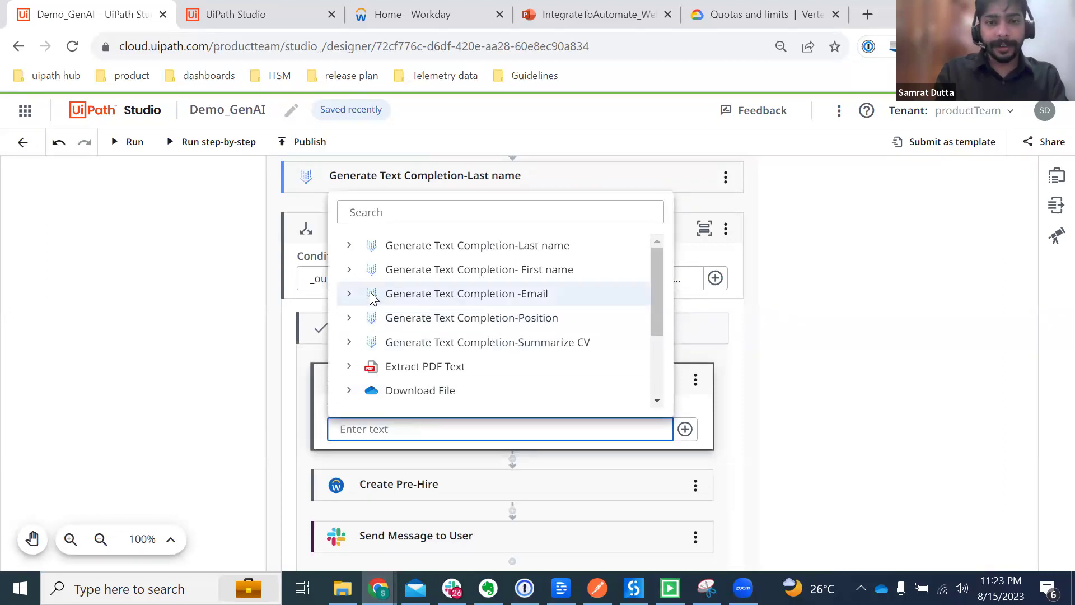
click(349, 294)
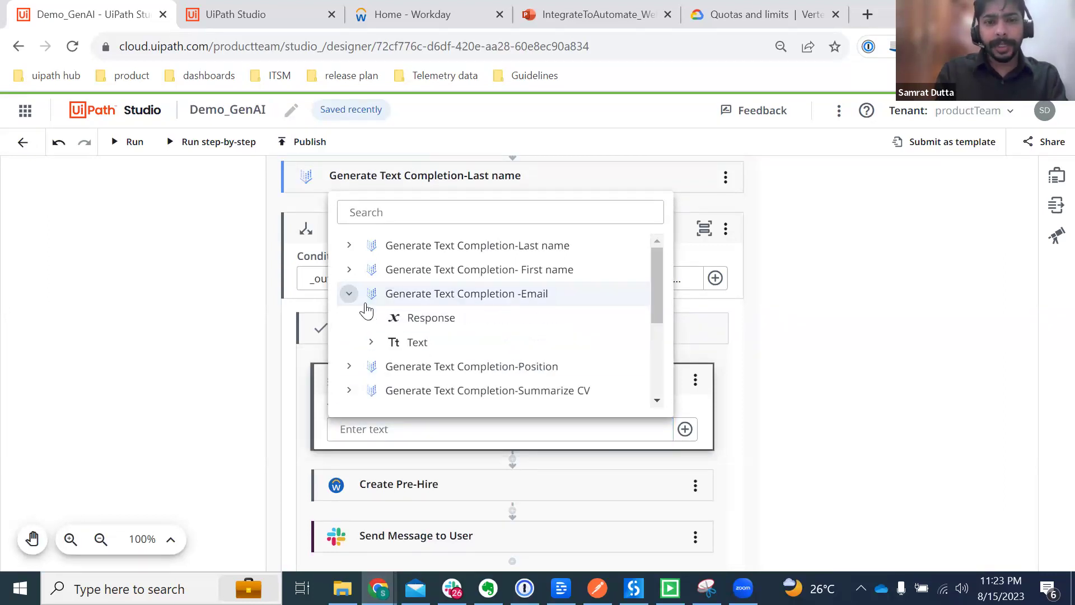
click(420, 344)
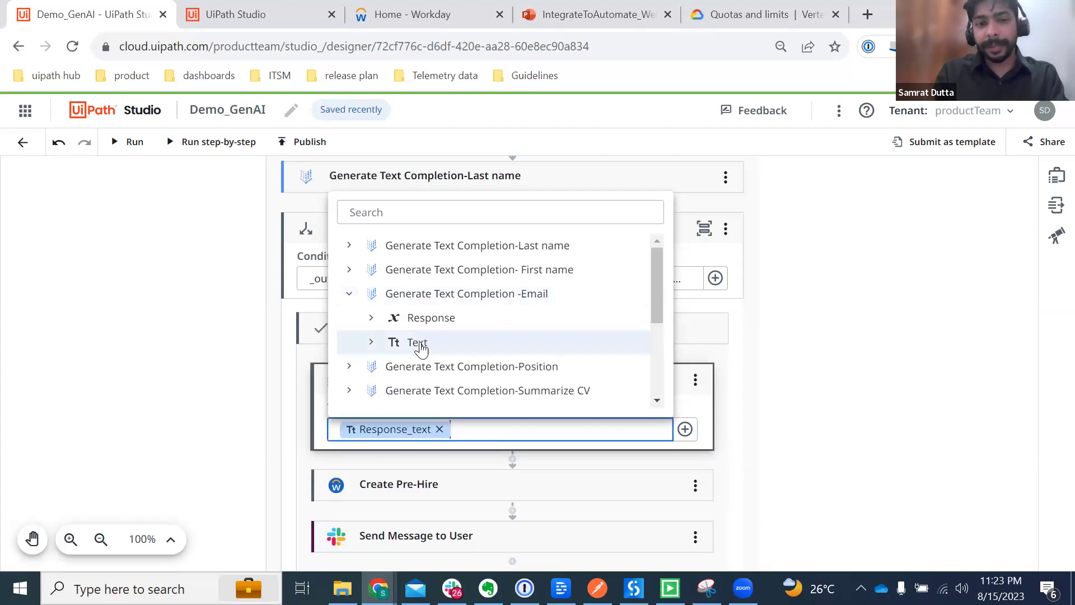
click(868, 412)
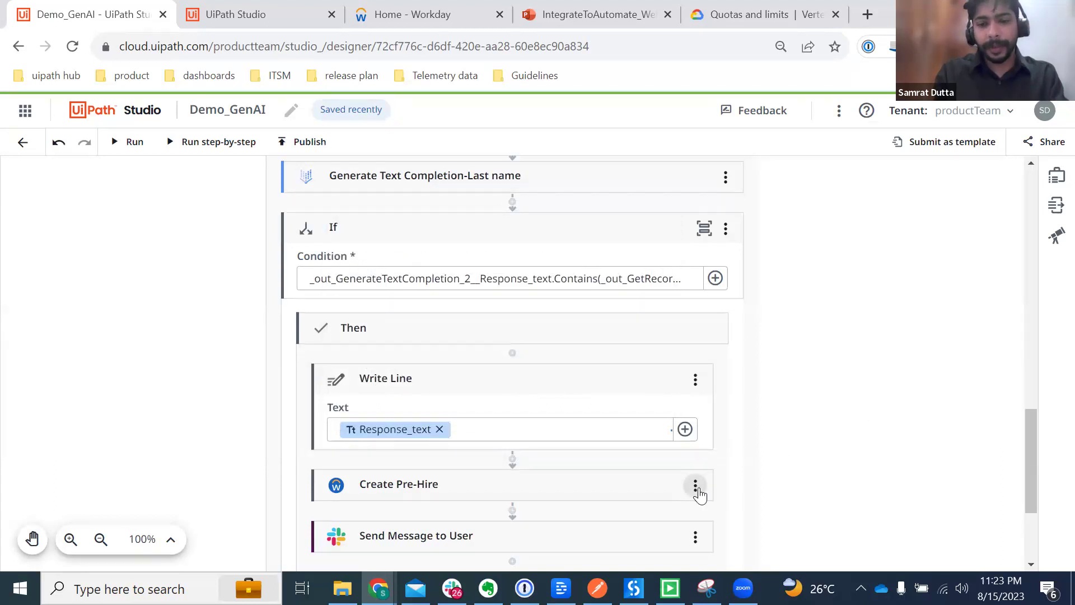
click(698, 492)
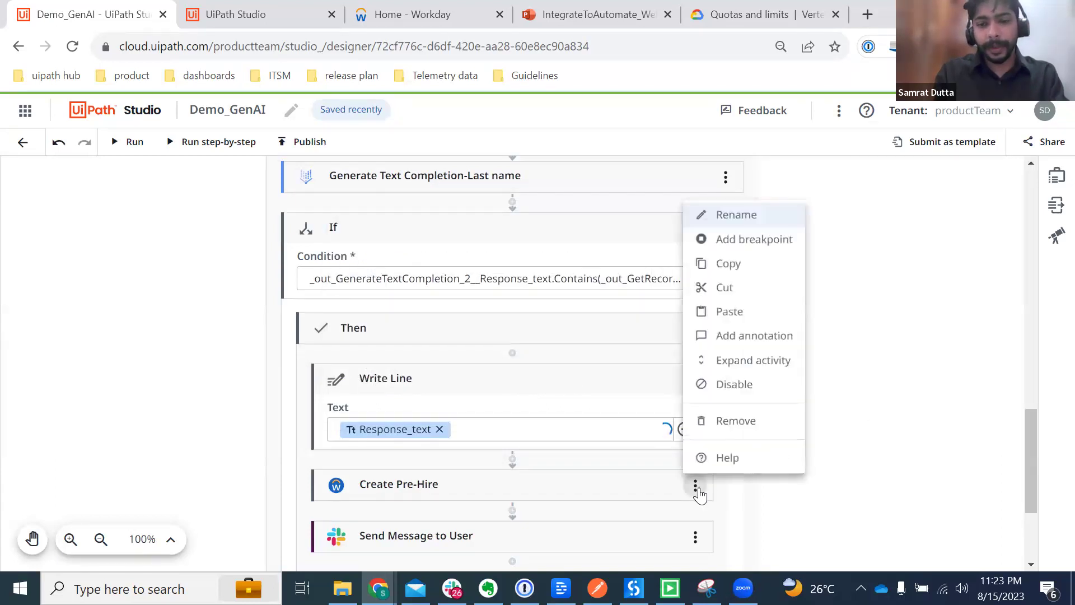
click(721, 241)
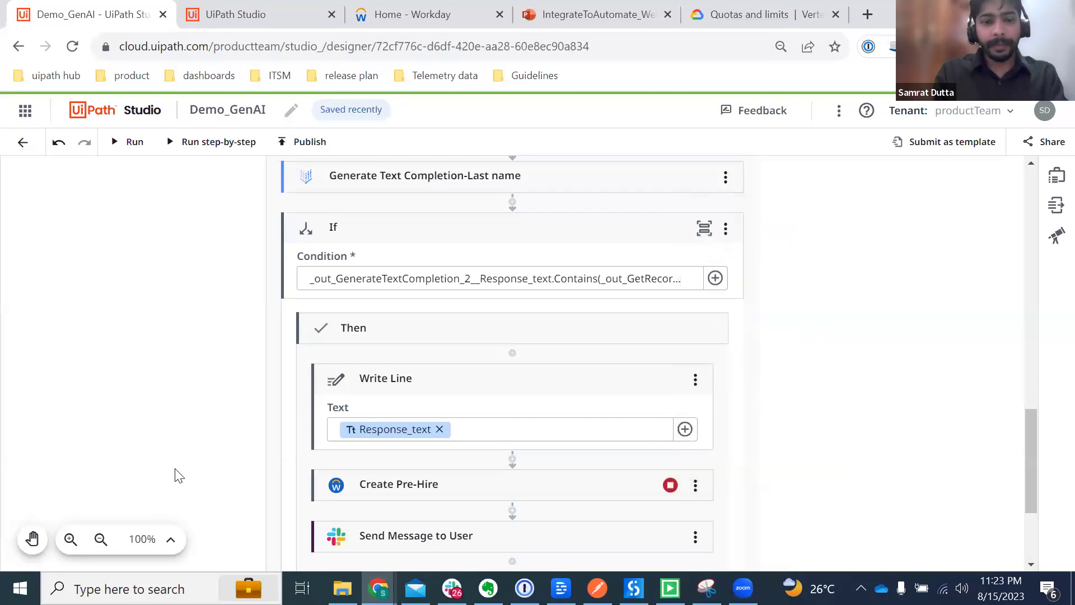
Step: Open the Create Pre-Hire project, run Create Position, and return to Demo_GenAI
click(266, 21)
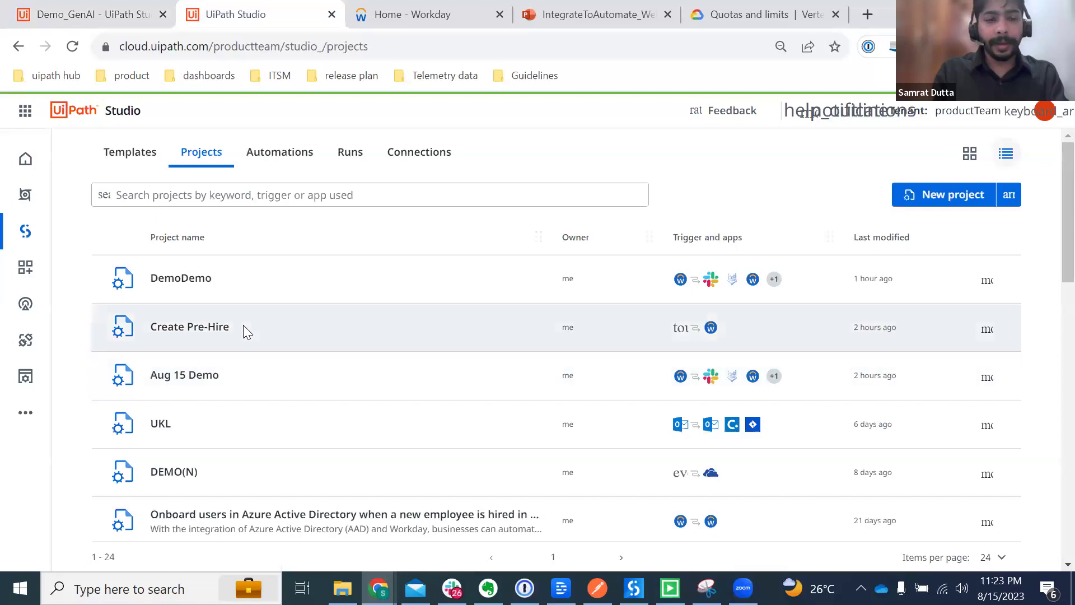
click(243, 326)
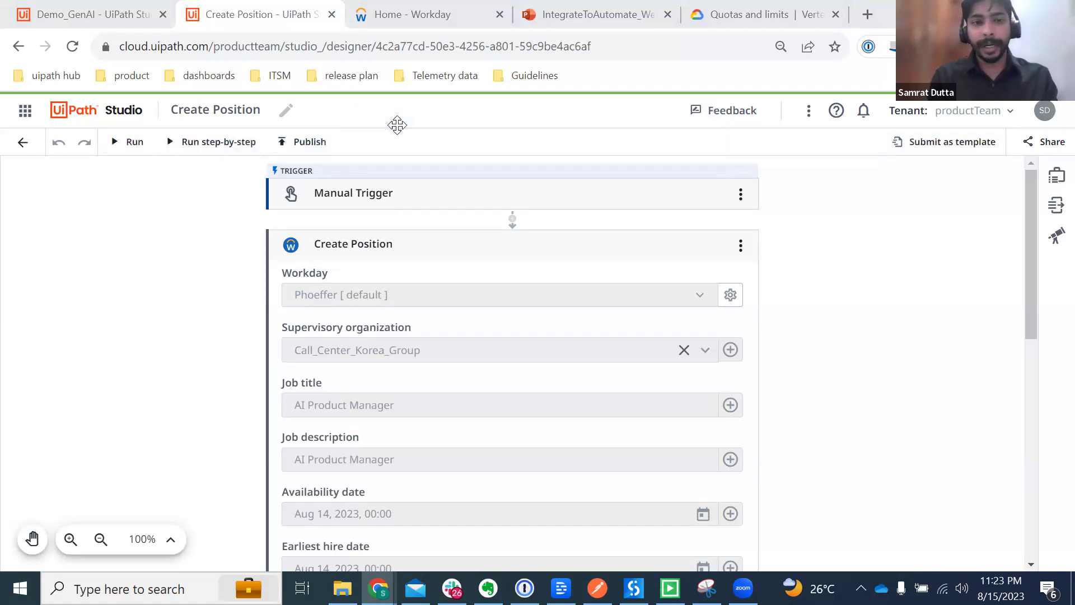
scroll(566, 305, down, 1)
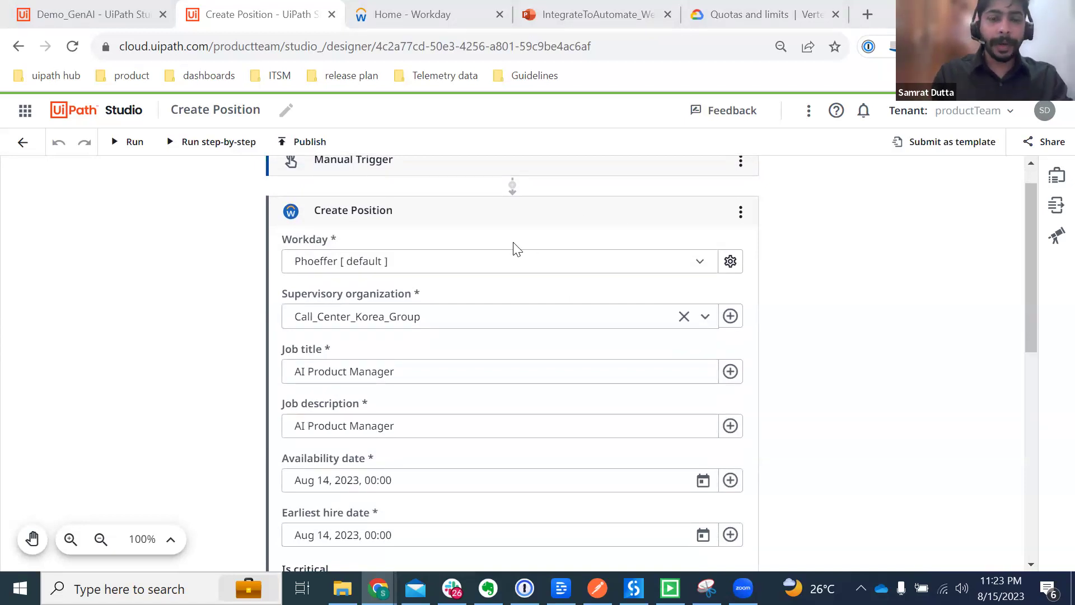
scroll(516, 249, down, 2)
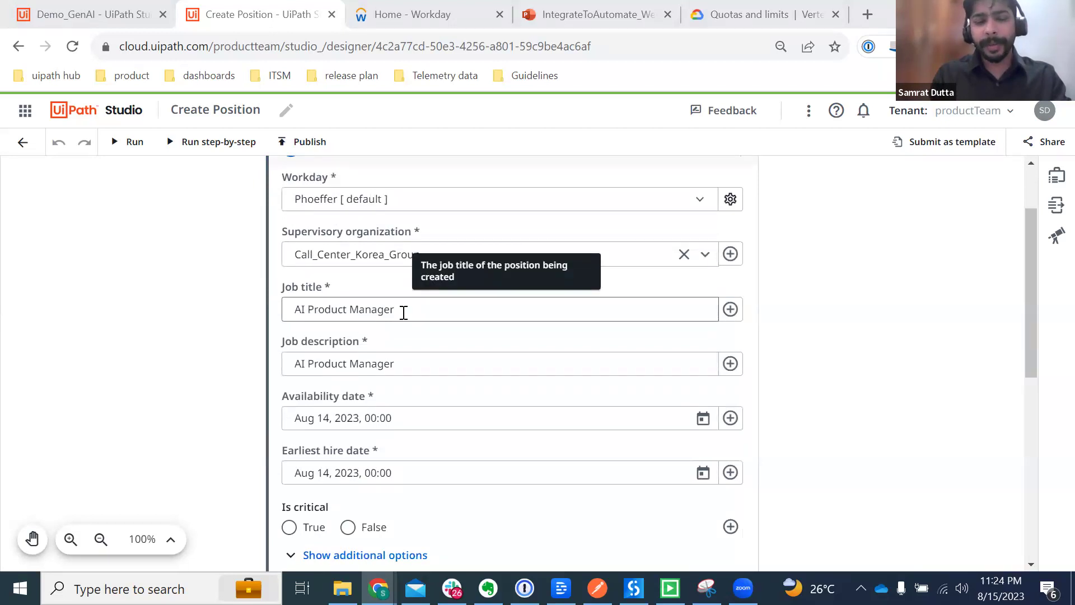
scroll(403, 311, down, 7)
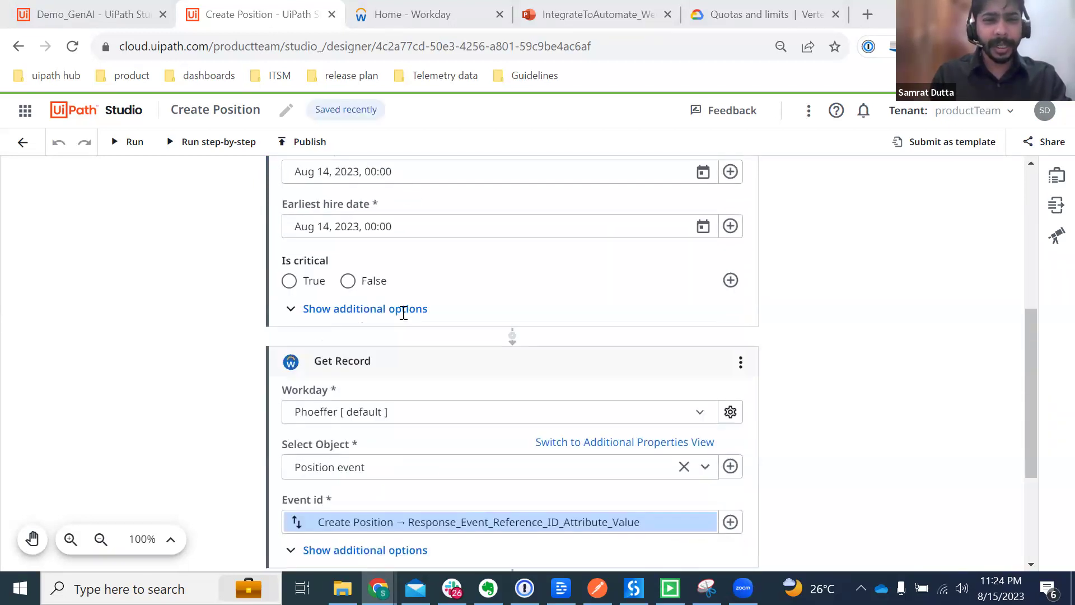
click(119, 142)
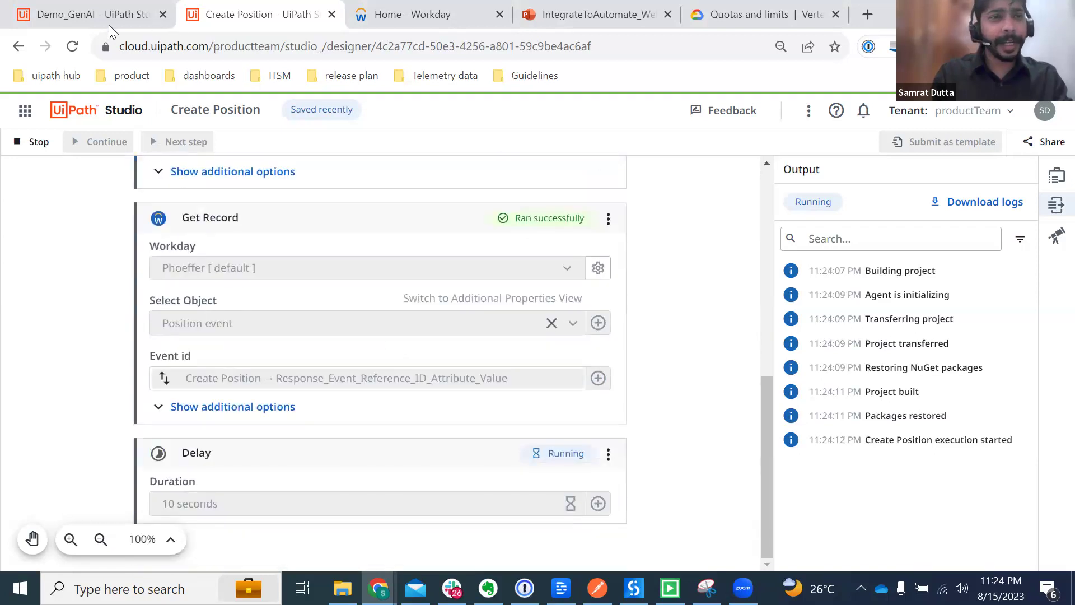
click(85, 21)
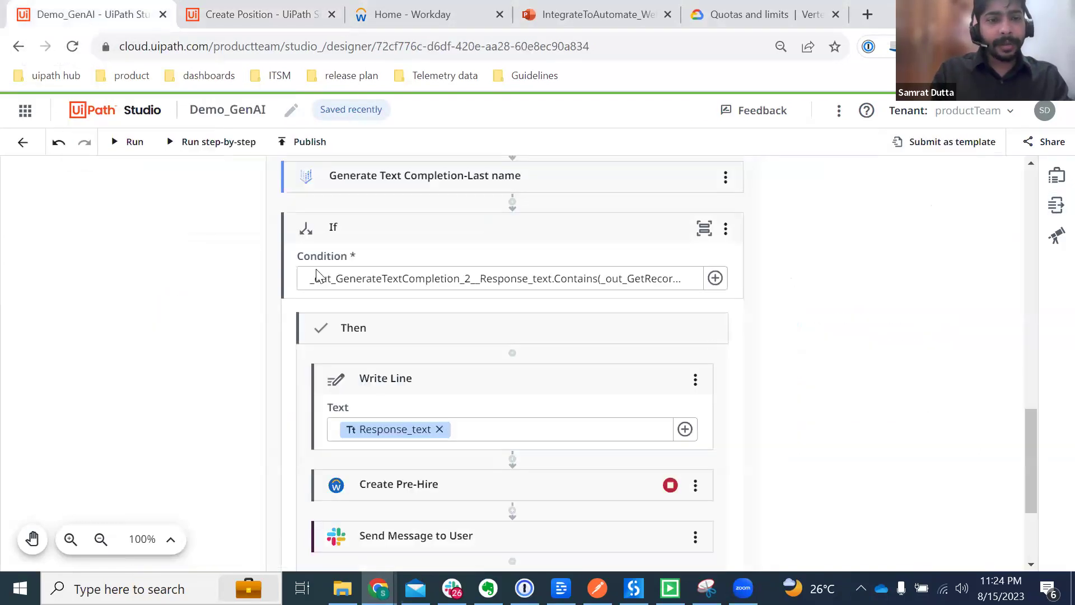
Step: Test the Event Trigger three times and check the Create Position run results
scroll(711, 347, up, 10)
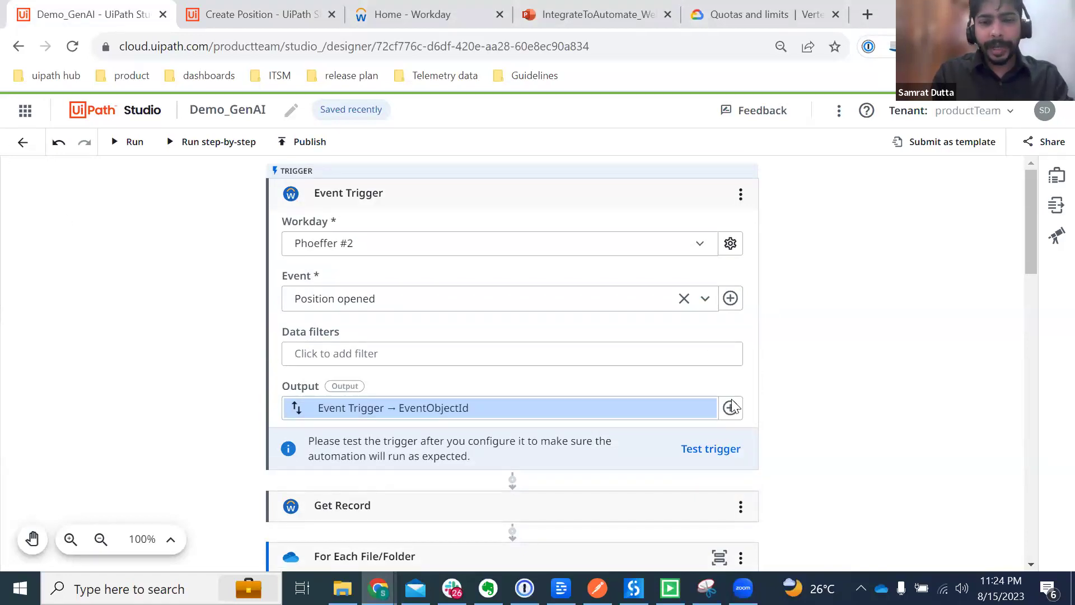
click(713, 453)
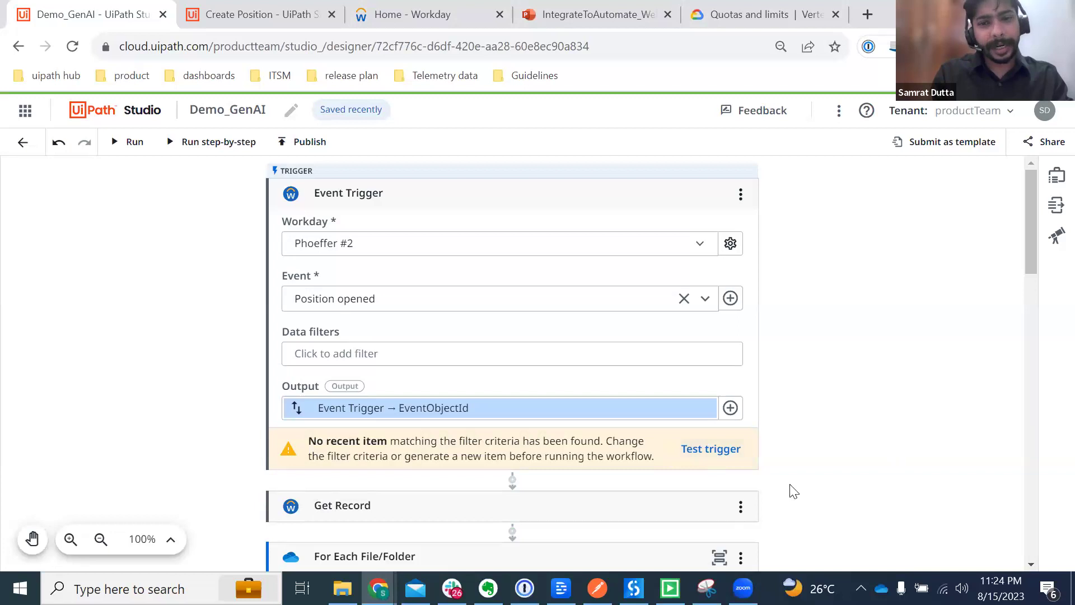
click(702, 459)
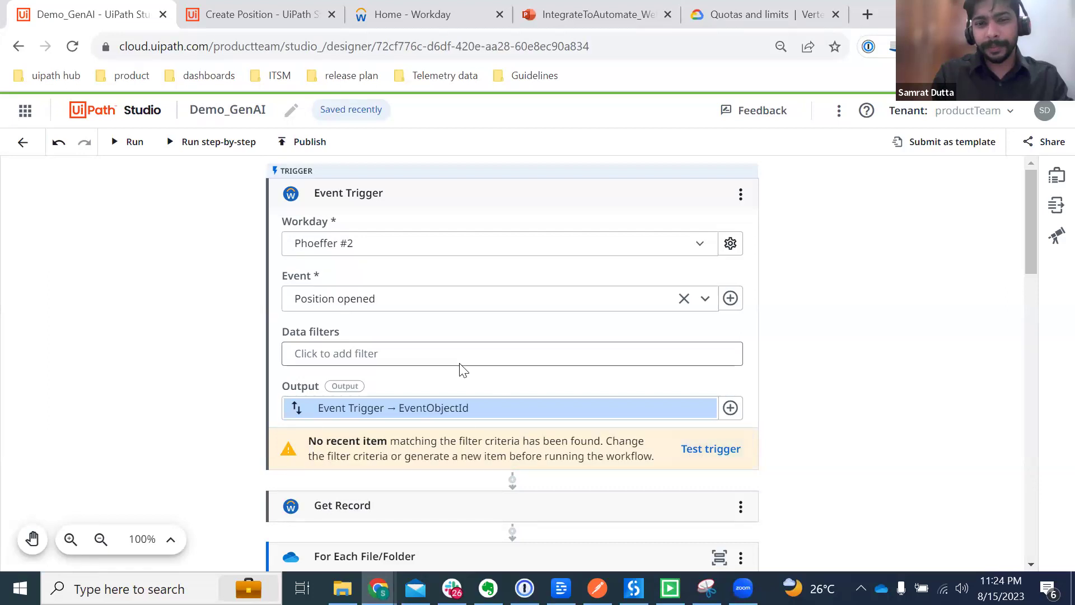
click(705, 448)
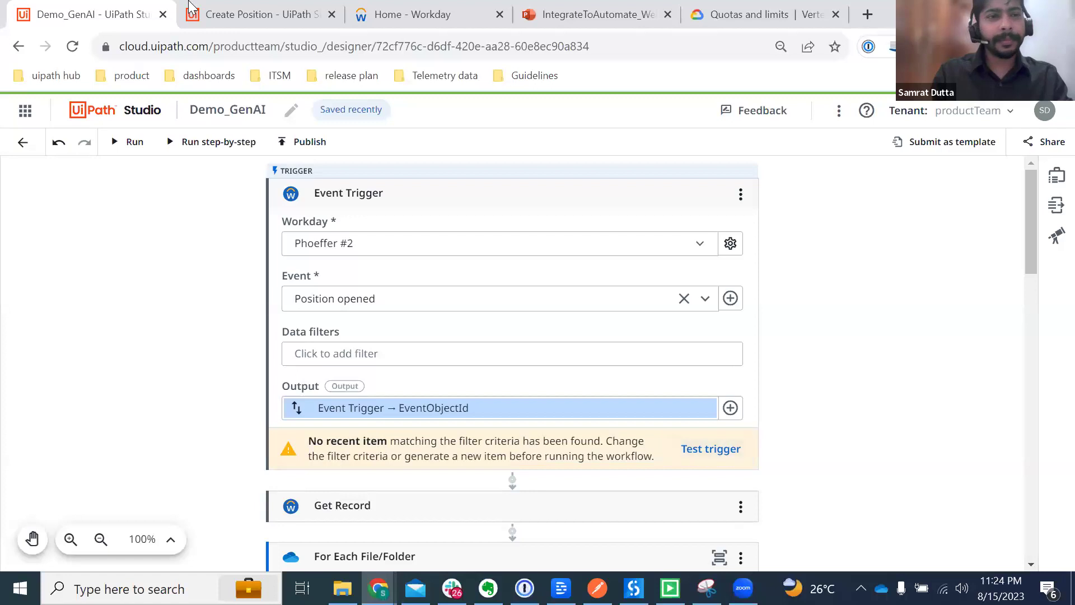
click(236, 15)
scroll(549, 370, down, 1)
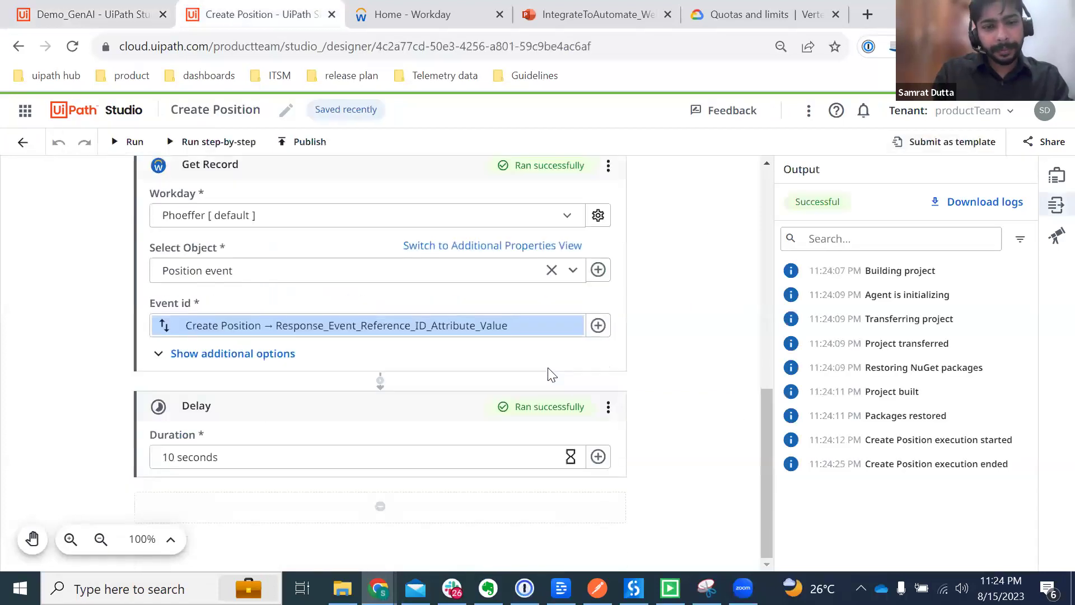
scroll(547, 372, up, 5)
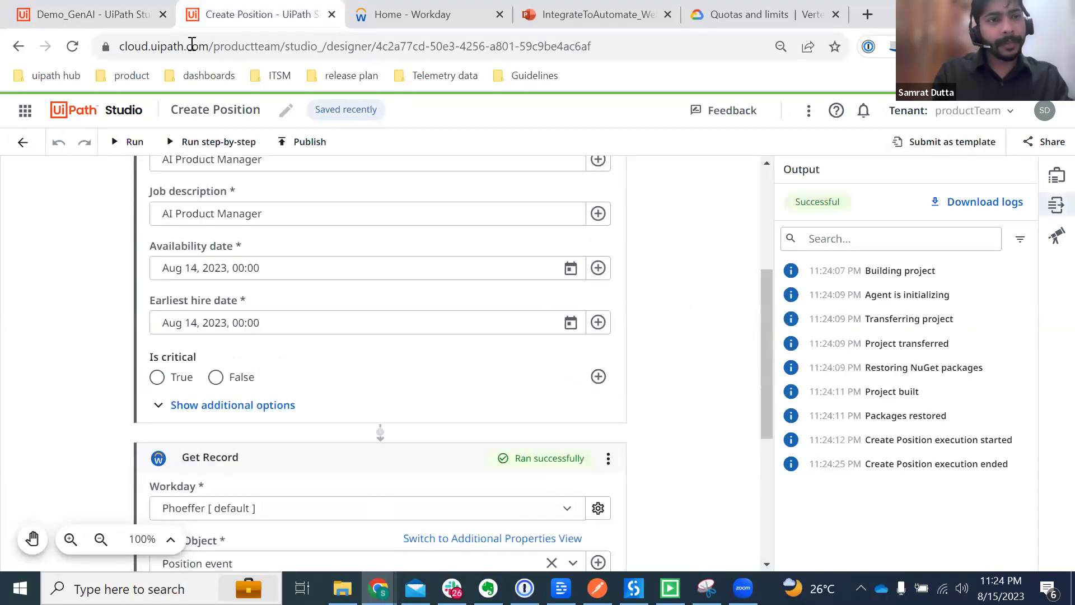
click(92, 17)
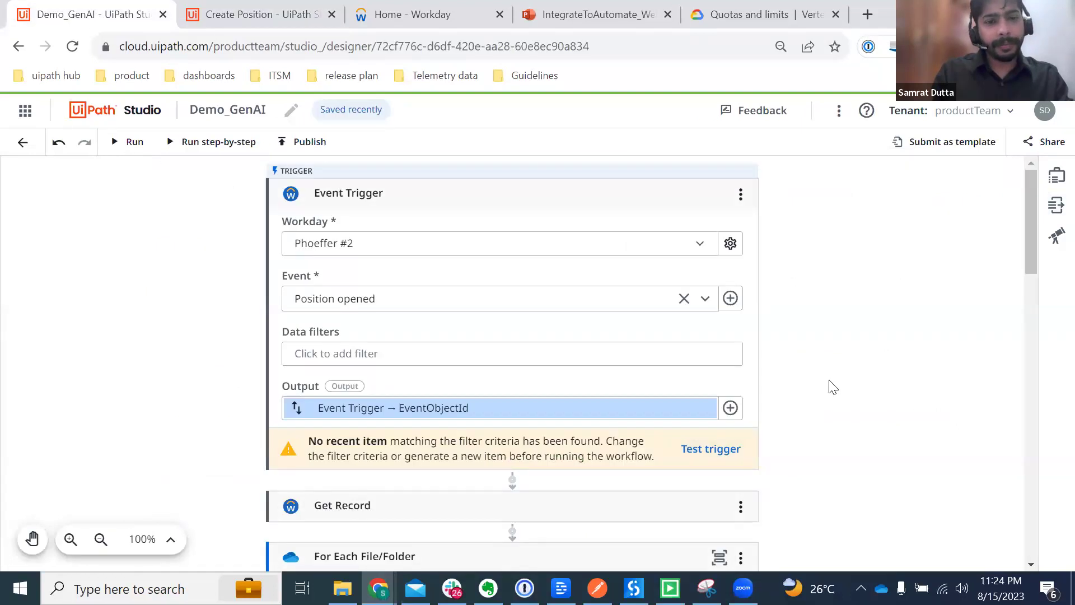
Step: Retest the Event Trigger and run Demo_GenAI, which pauses with no matching positions
click(708, 452)
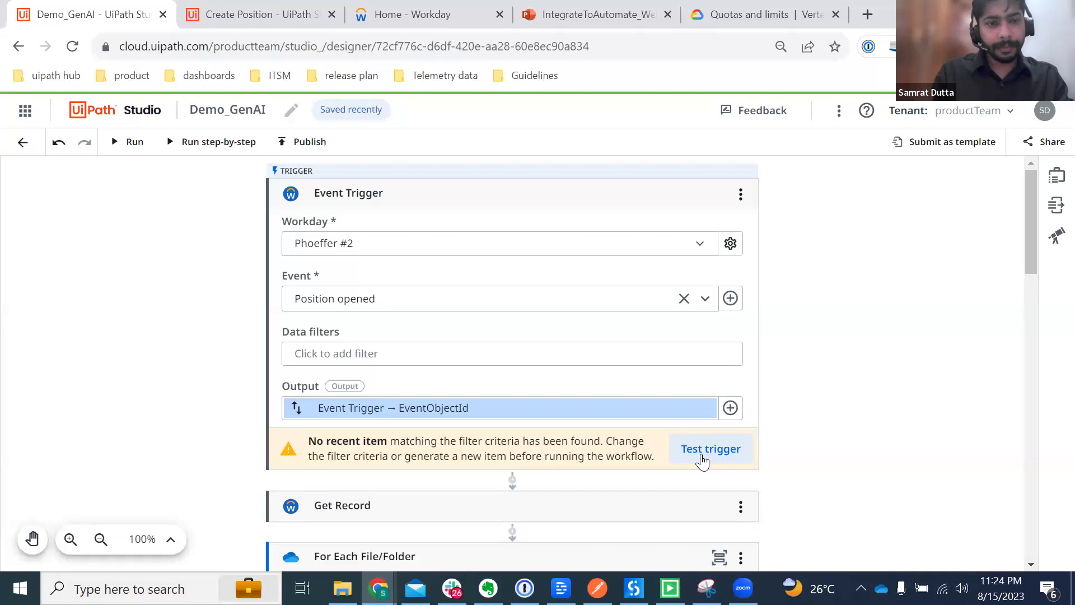
scroll(759, 416, down, 3)
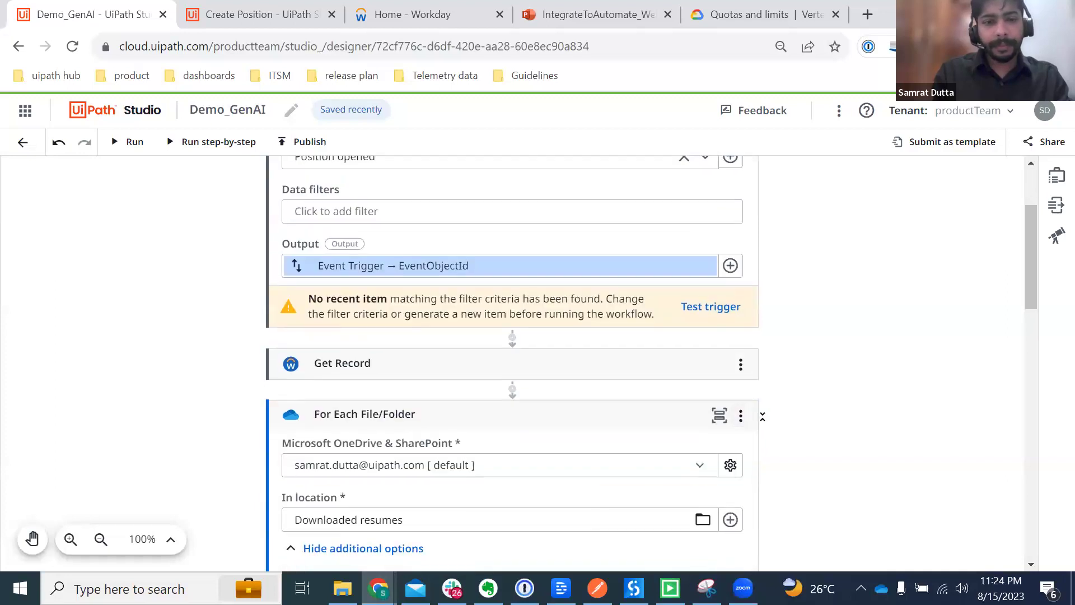
click(120, 151)
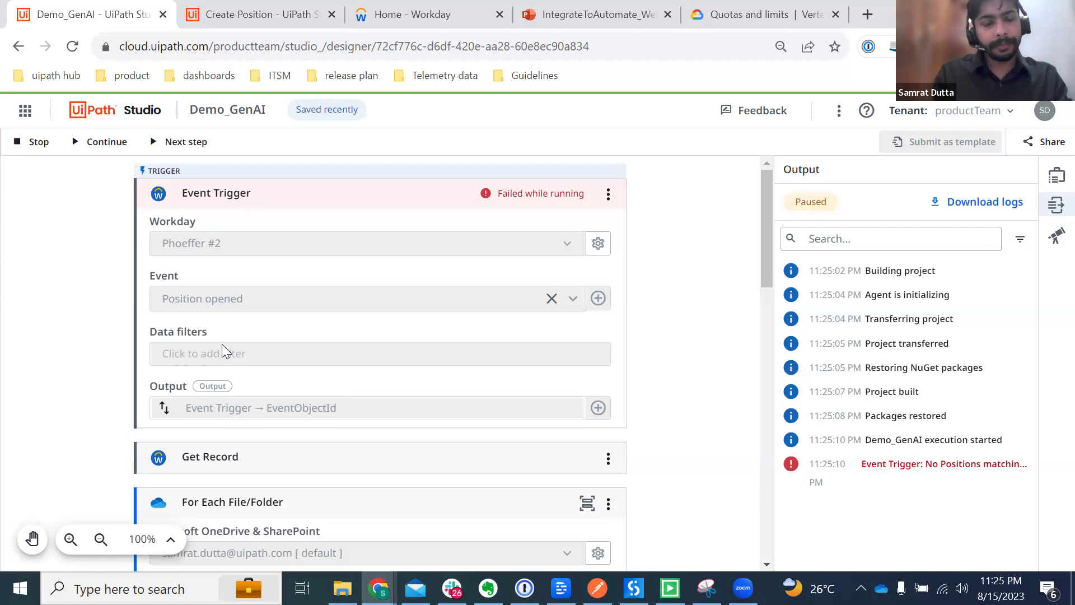
Step: Remove the Closed is True filter, retest the trigger twice, and rerun Demo_GenAI
click(310, 348)
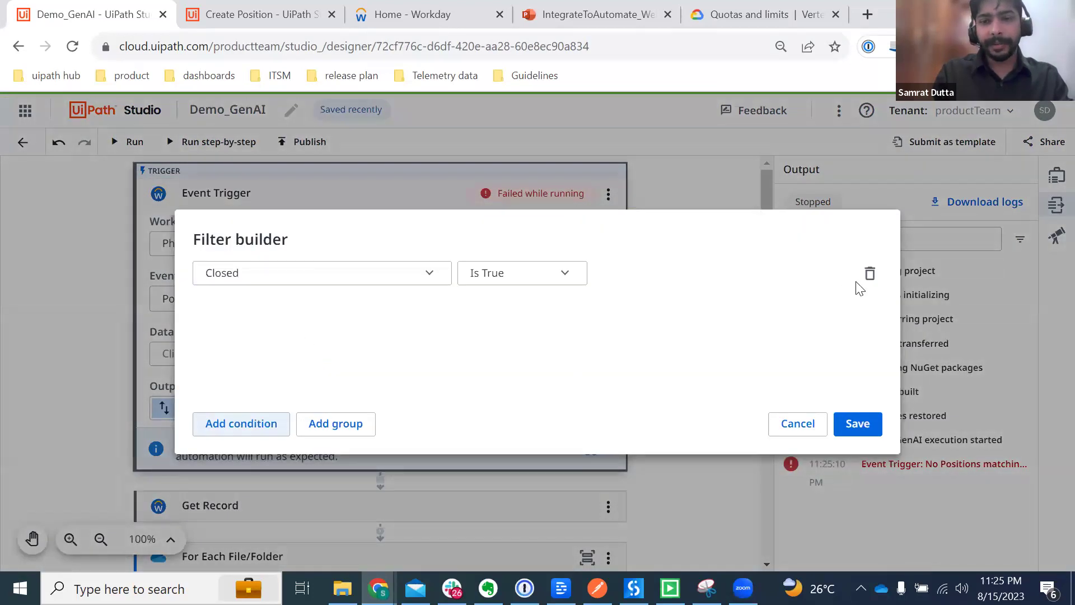
click(870, 273)
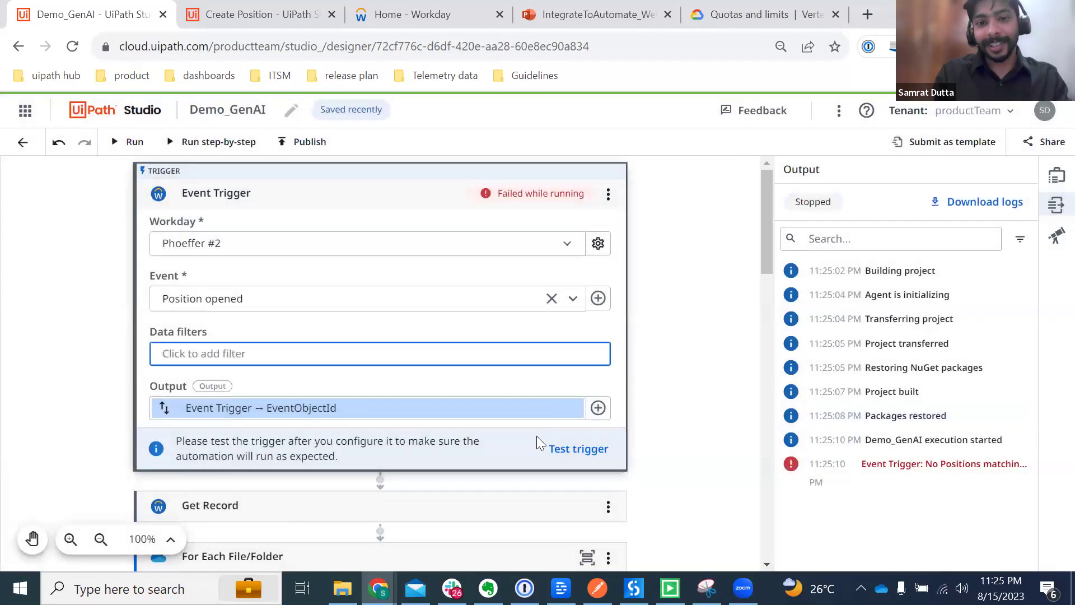
click(571, 448)
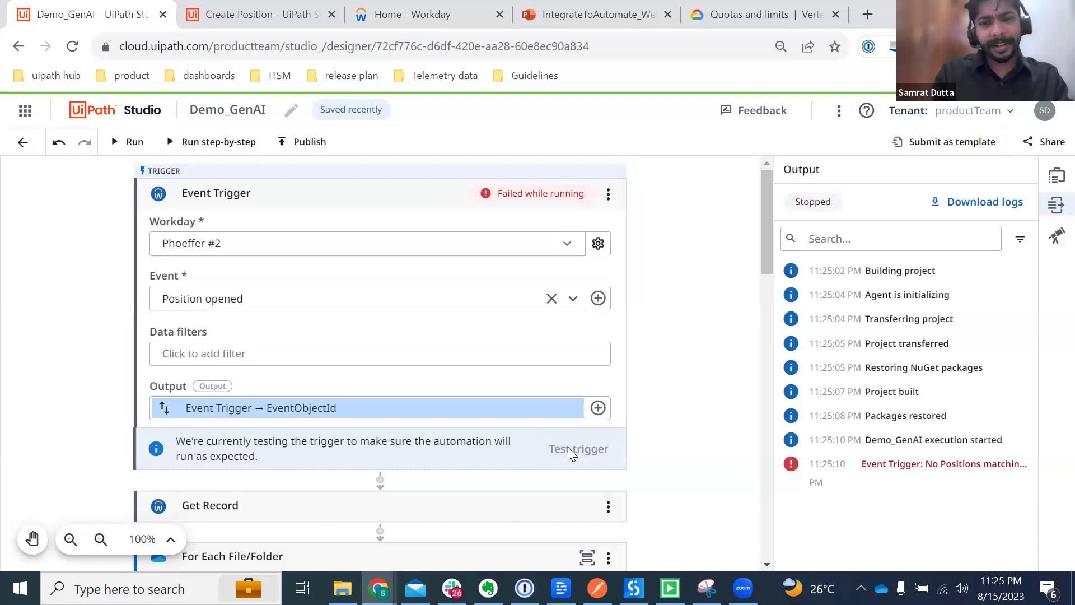
click(569, 451)
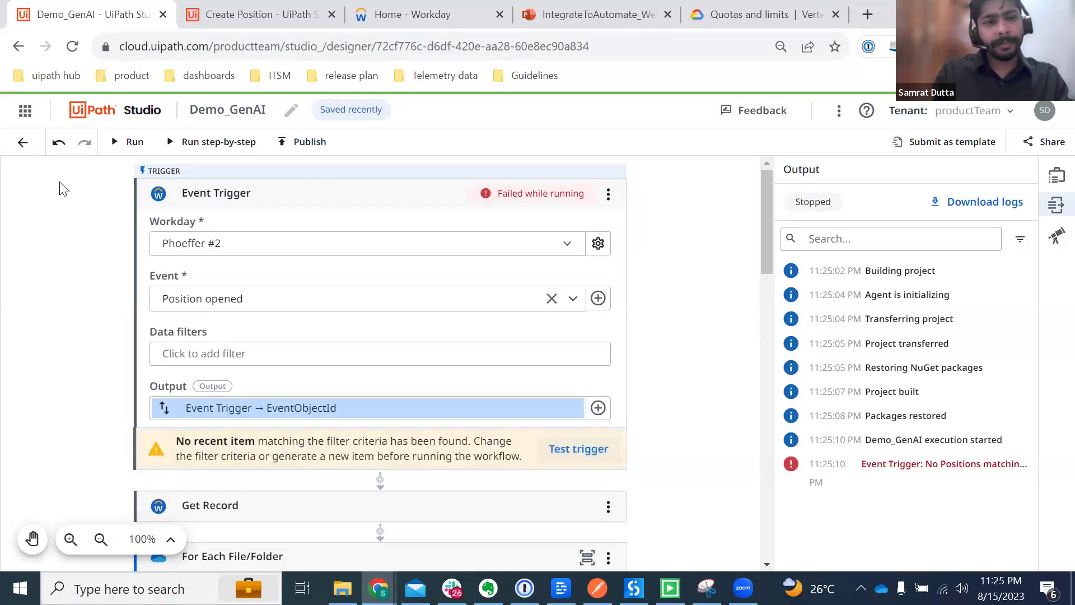
click(118, 142)
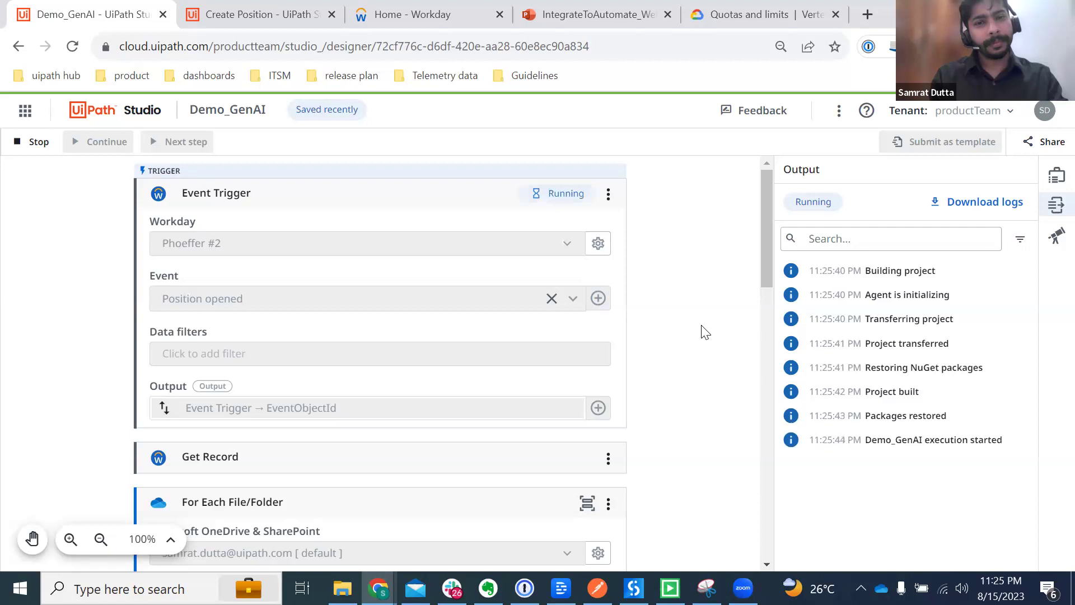
click(255, 15)
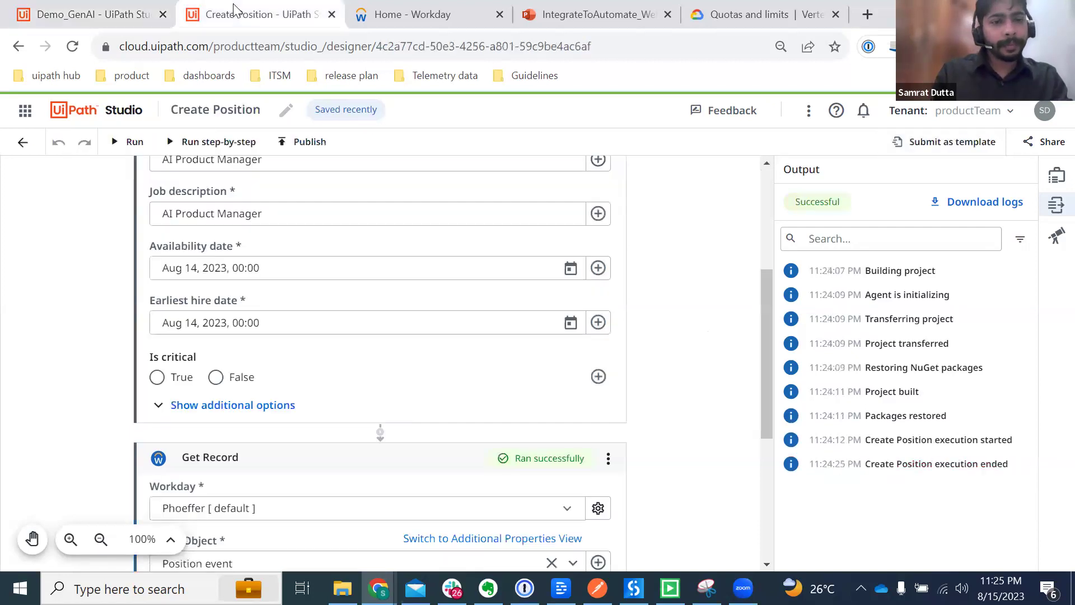
Step: Set both the availability date and earliest hire date to Aug 15, 2023
click(571, 270)
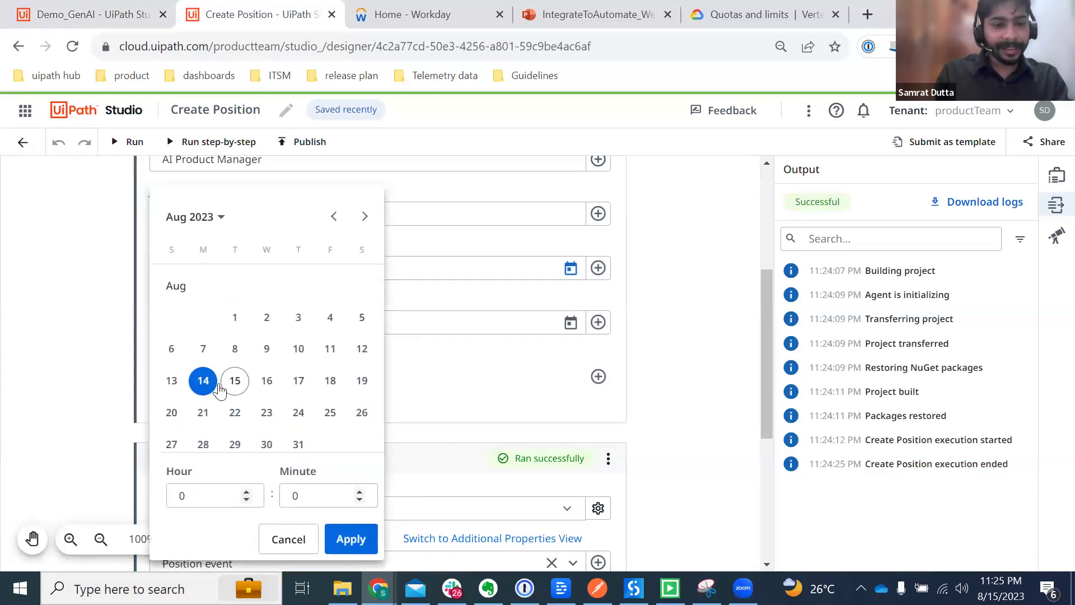
click(231, 384)
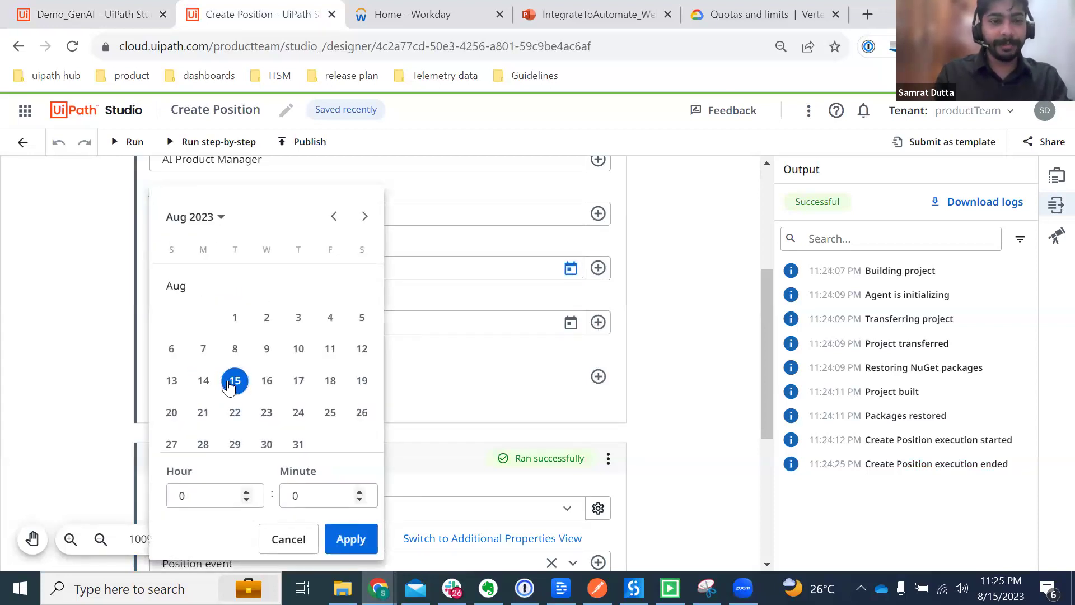
click(352, 540)
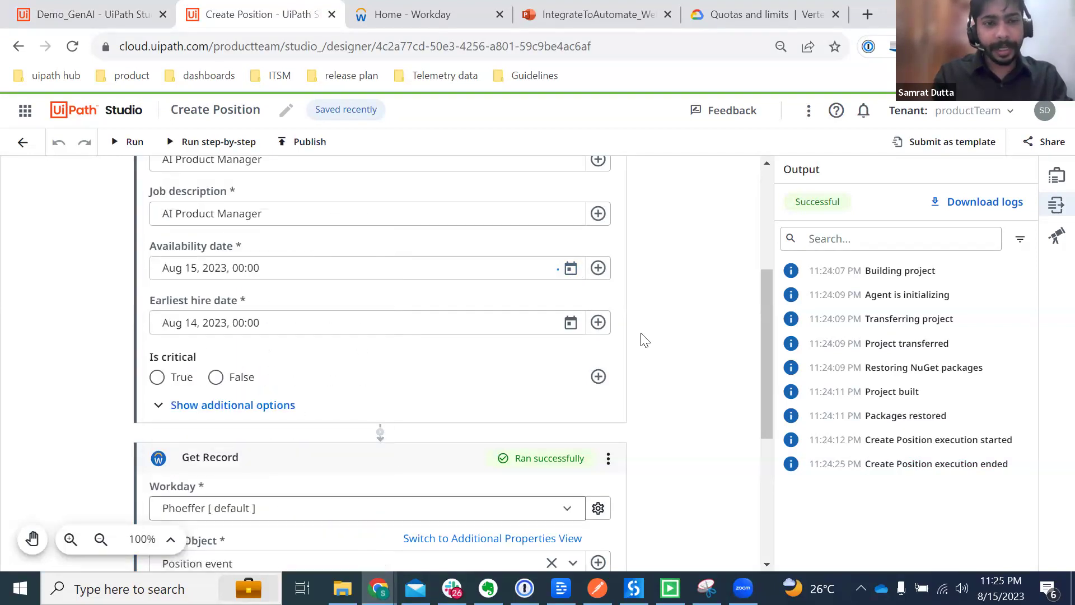
click(570, 324)
click(236, 383)
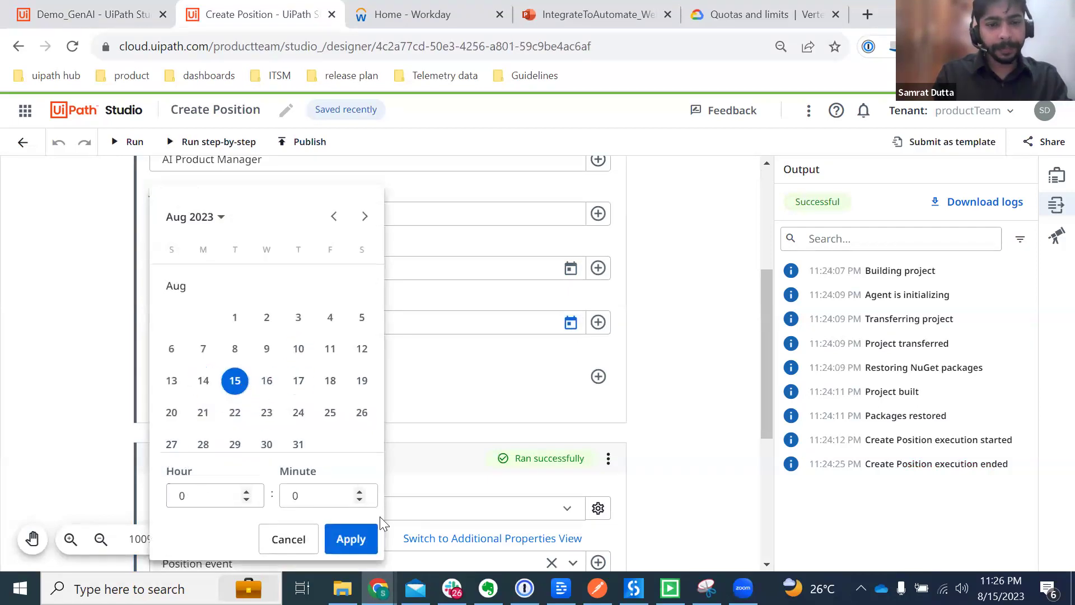
click(352, 539)
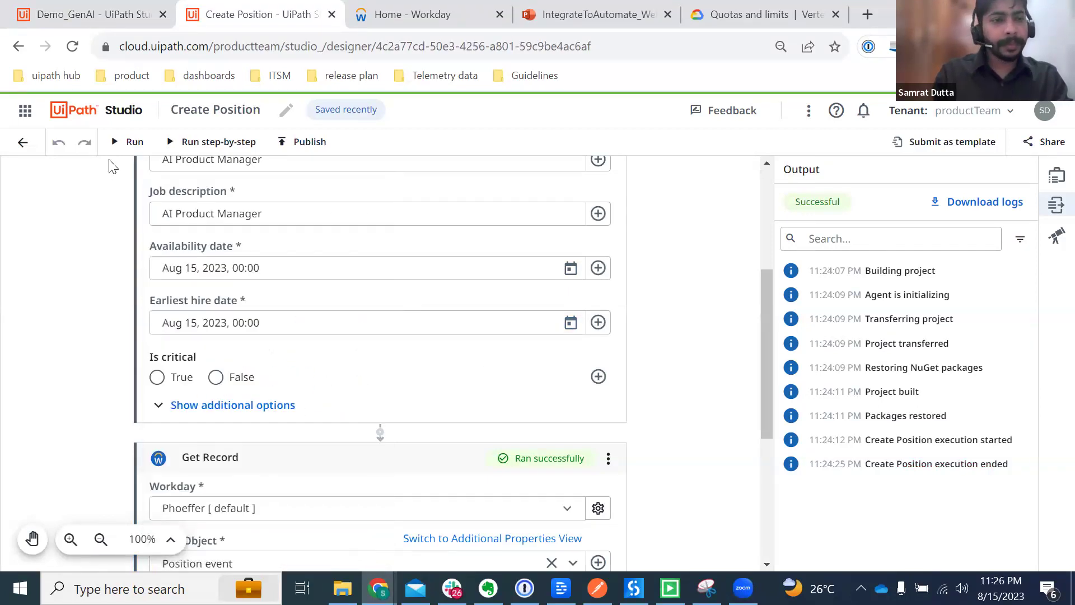
Step: Run the Create Position workflow and go back to Demo_GenAI
click(121, 143)
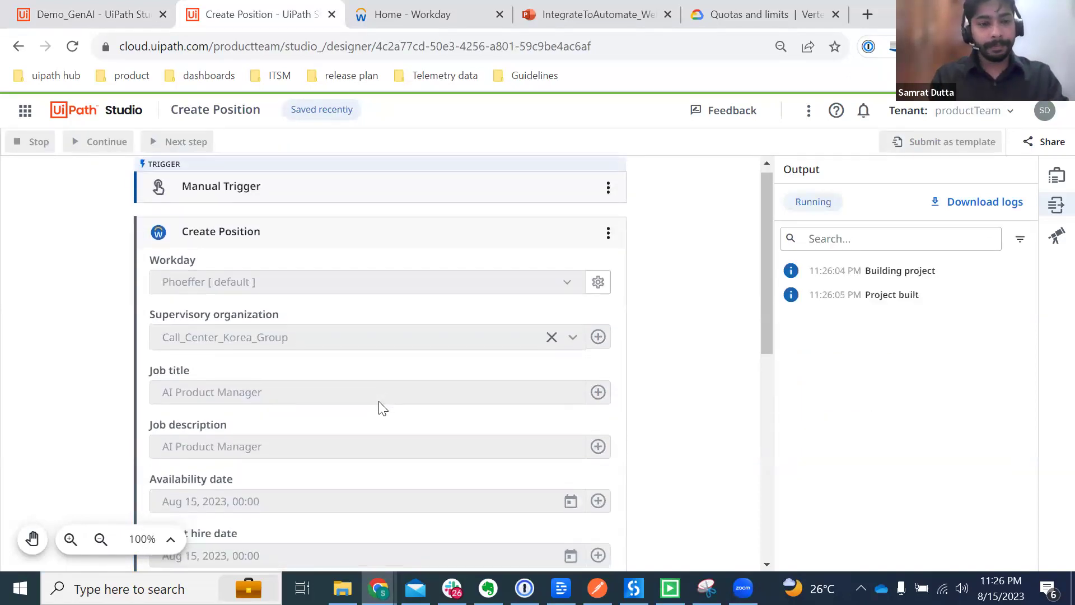
scroll(385, 407, down, 3)
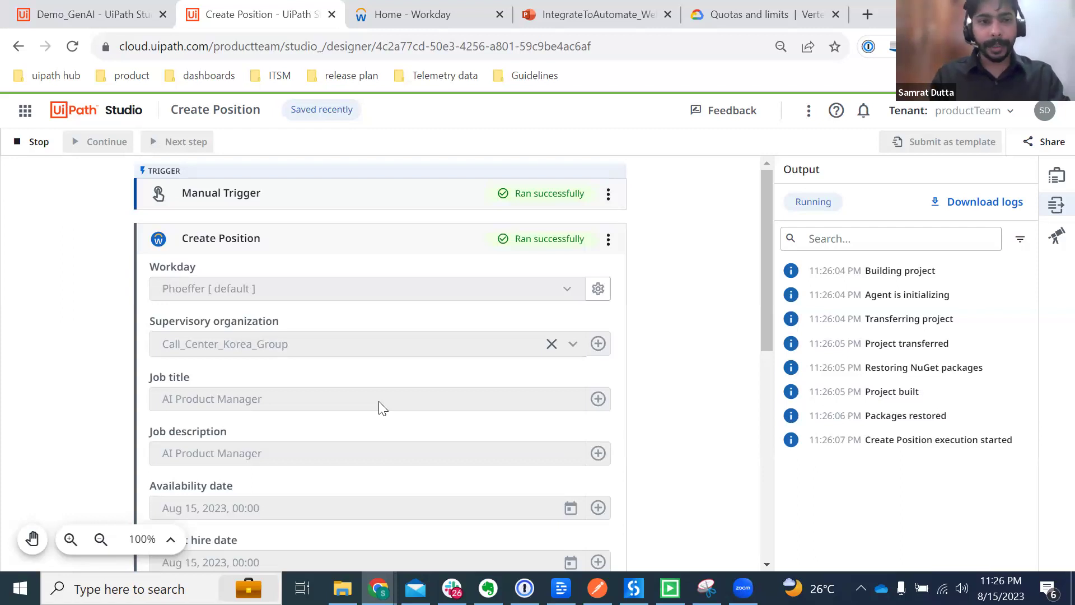
click(66, 10)
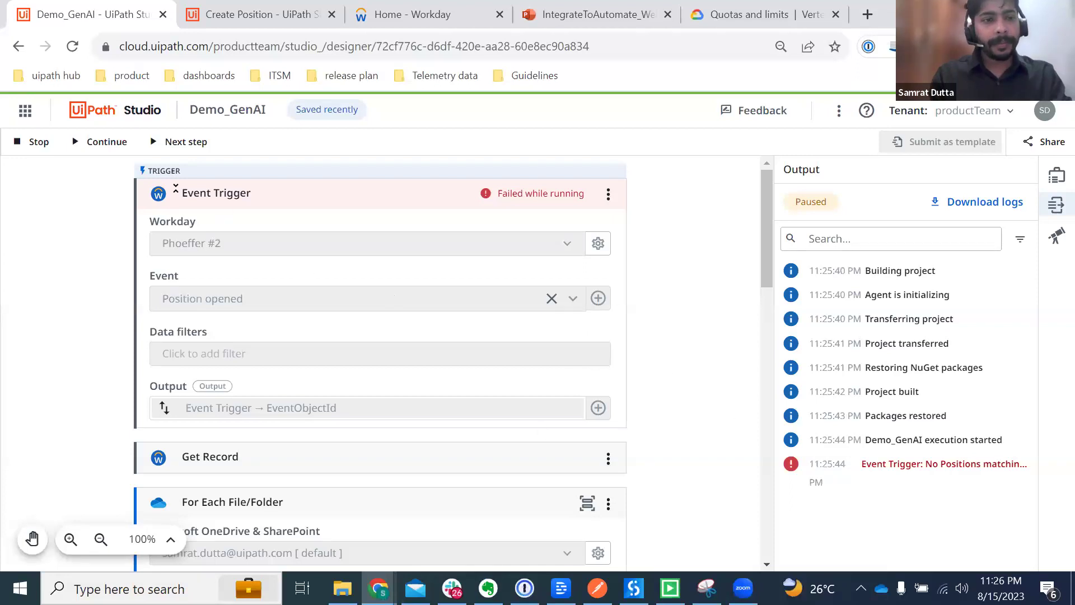
Step: Stop the Demo_GenAI run, save the trigger without the Closed is True filter, and reload
click(31, 145)
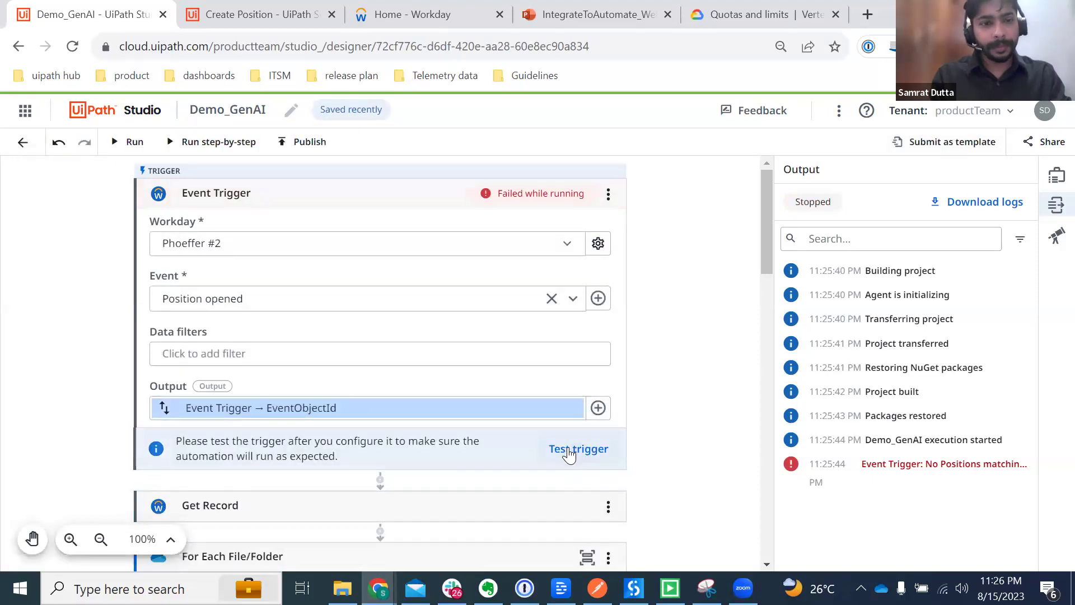
click(475, 359)
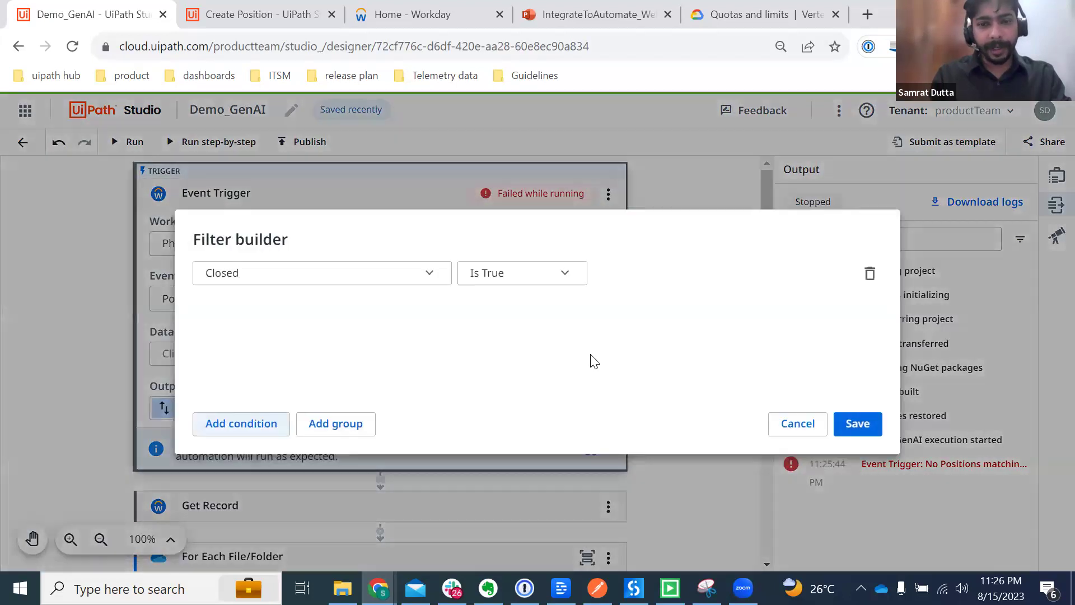
click(867, 277)
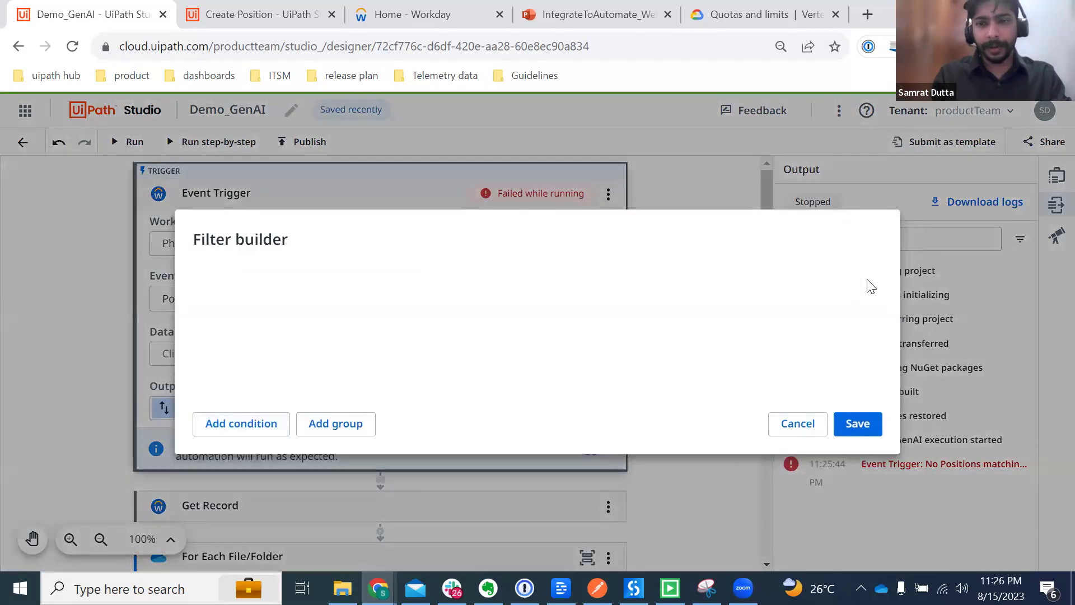
click(856, 428)
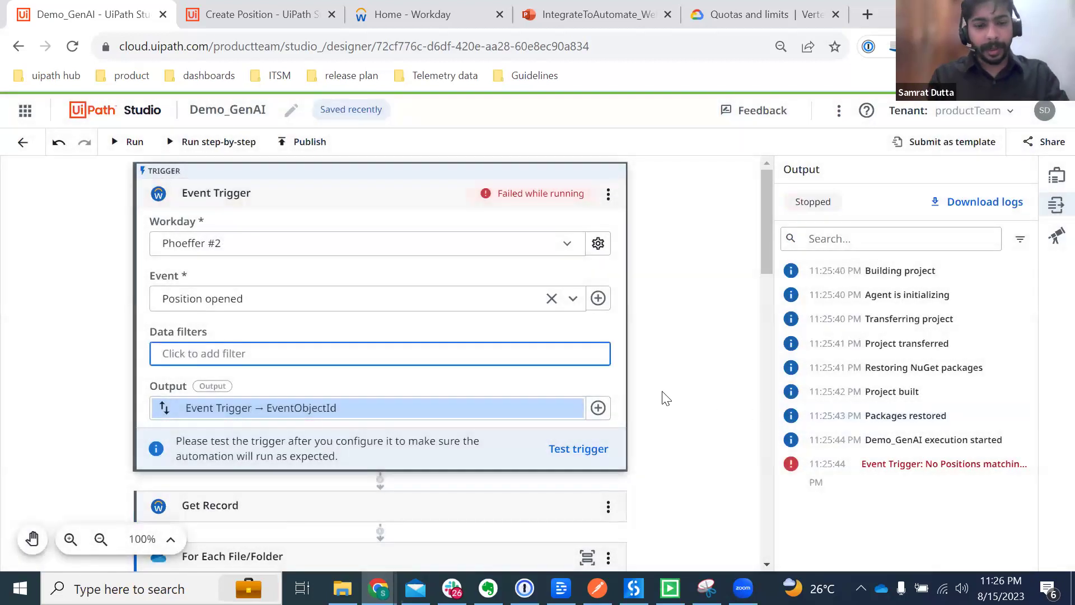
key(F5)
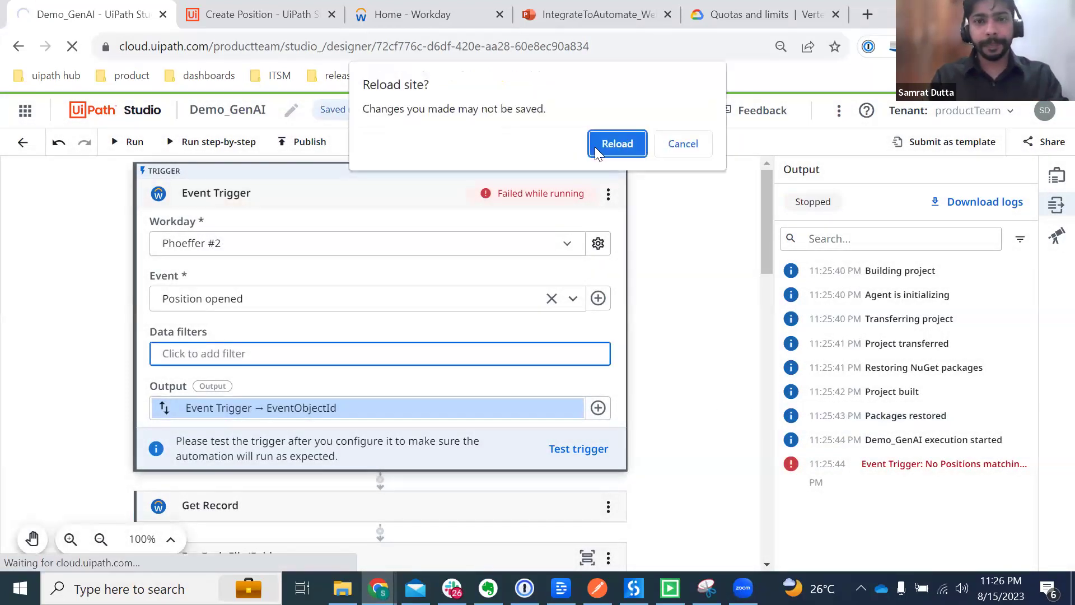
click(603, 146)
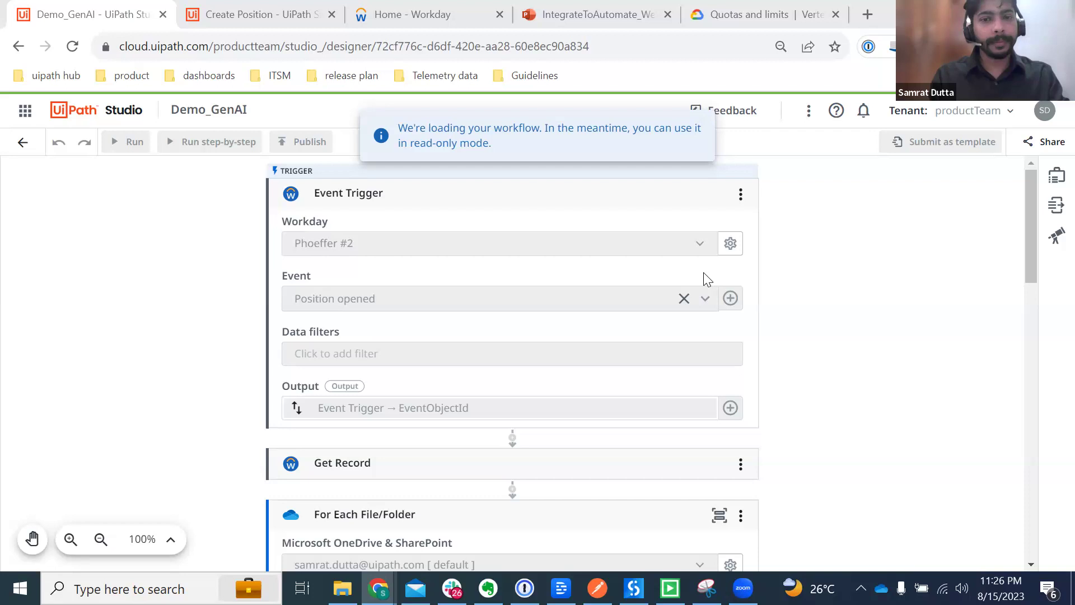
Step: Check the Create Position results, then retest the Event Trigger and start a new Demo_GenAI run
click(267, 16)
scroll(285, 369, up, 3)
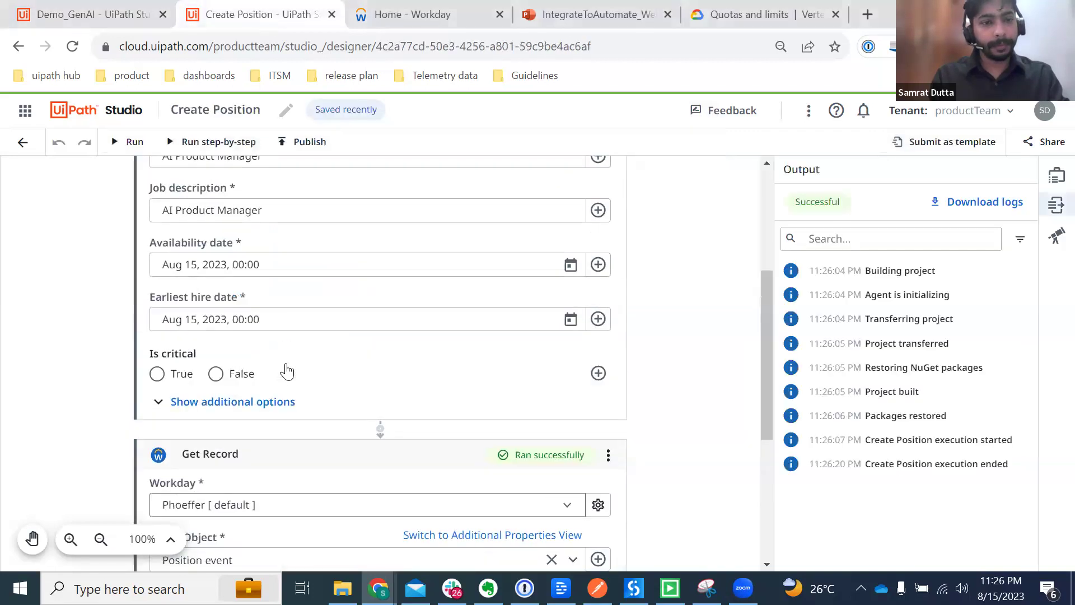
click(68, 16)
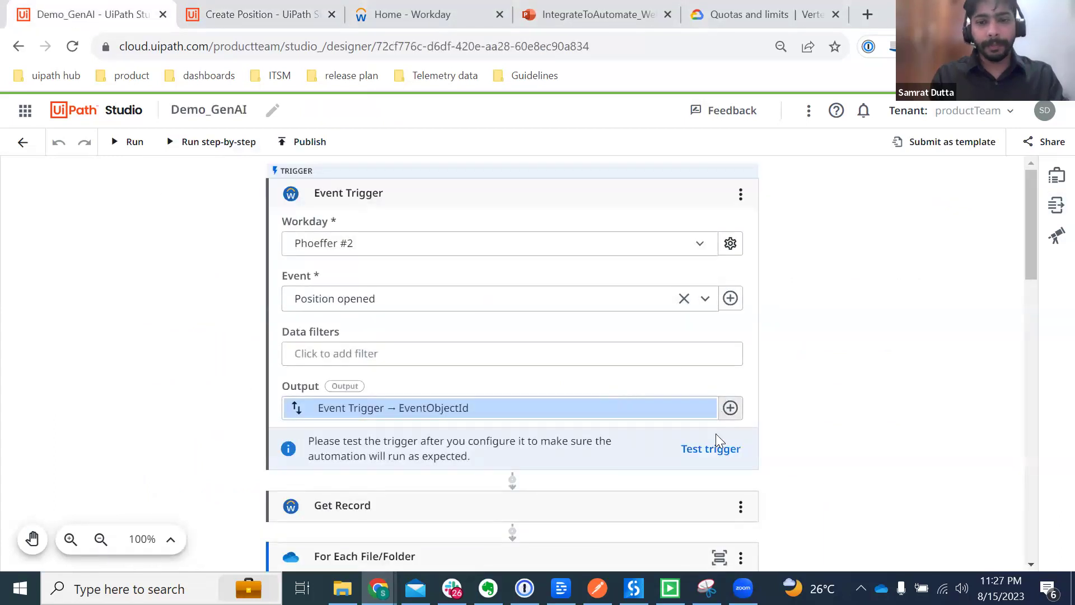
click(711, 452)
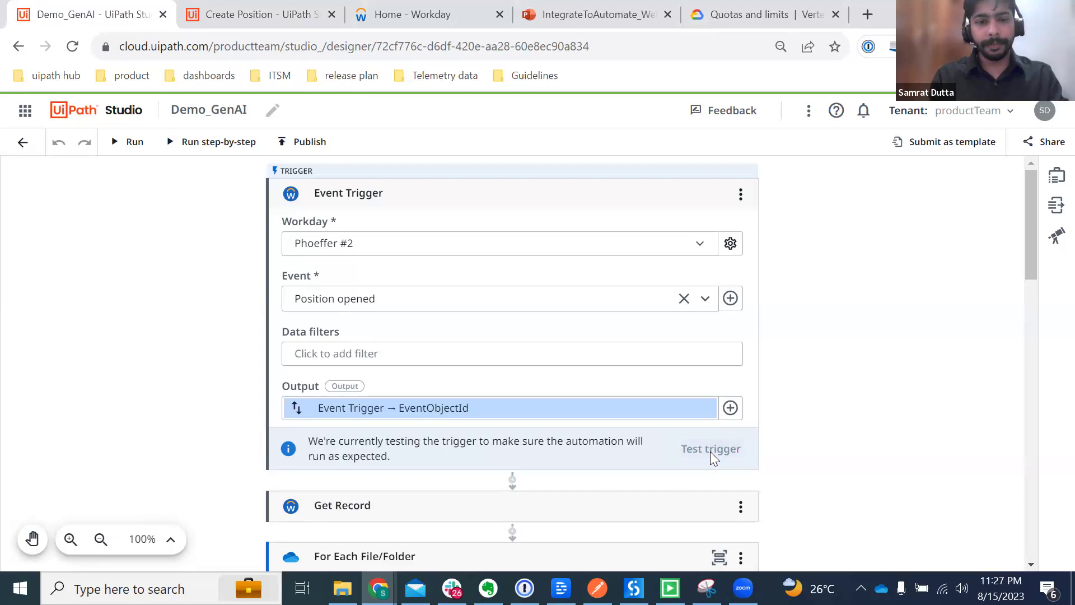
click(111, 143)
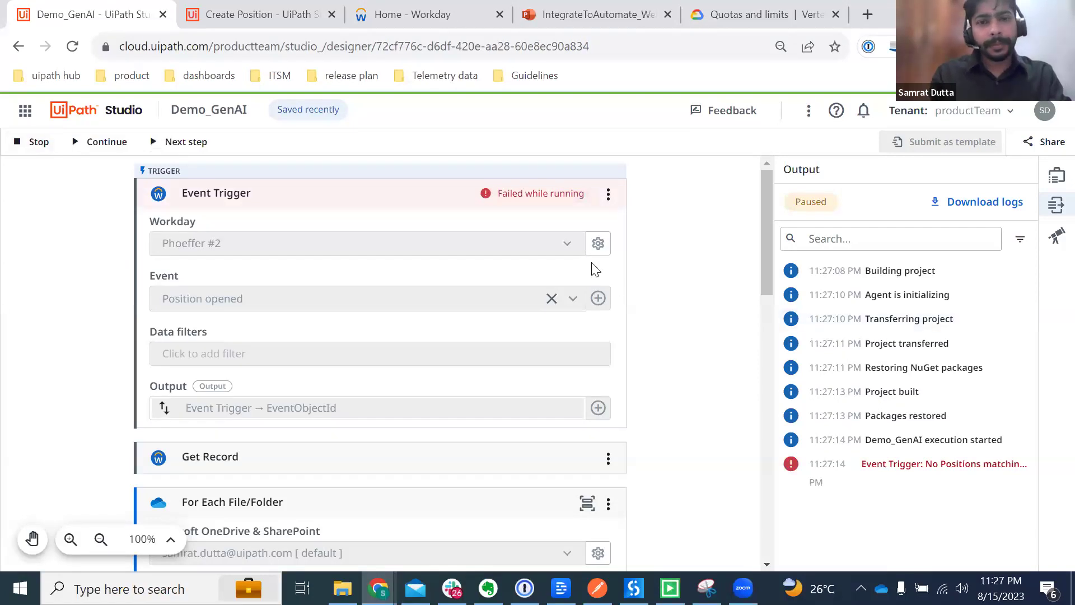
Step: Stop the failed Demo_GenAI run and reopen the project from the Projects list
click(23, 147)
click(24, 152)
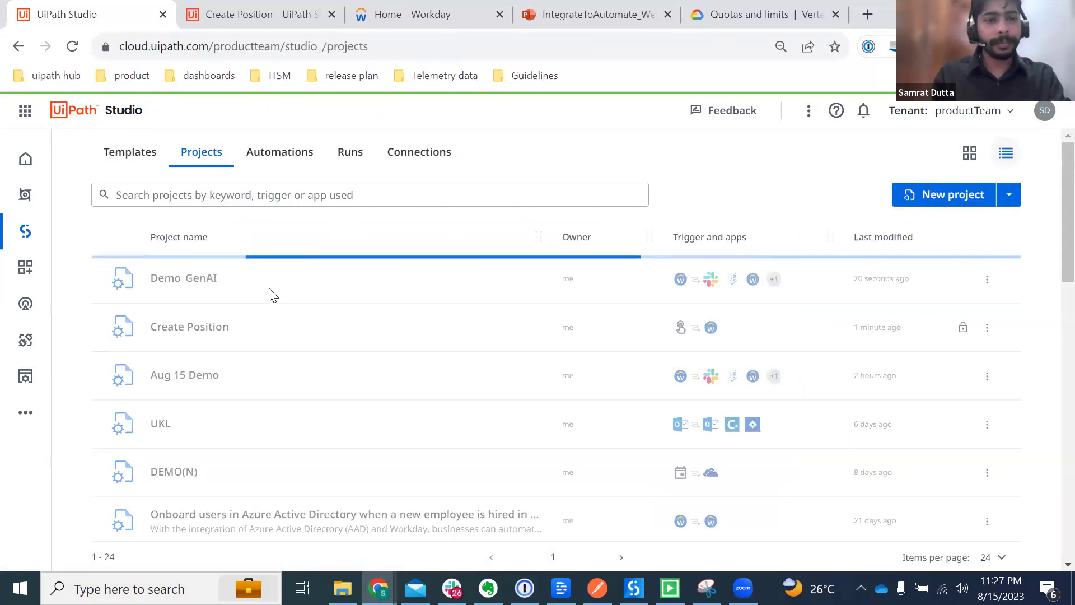
click(247, 285)
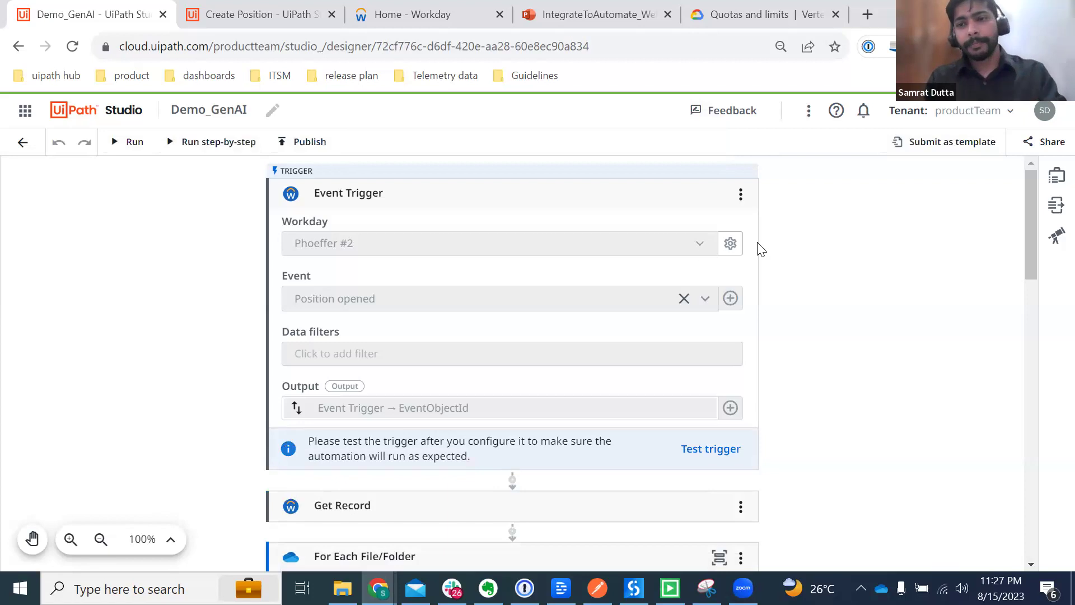
Step: Switch the Event Trigger's Workday connection to Phoeffer [ default ]
click(704, 250)
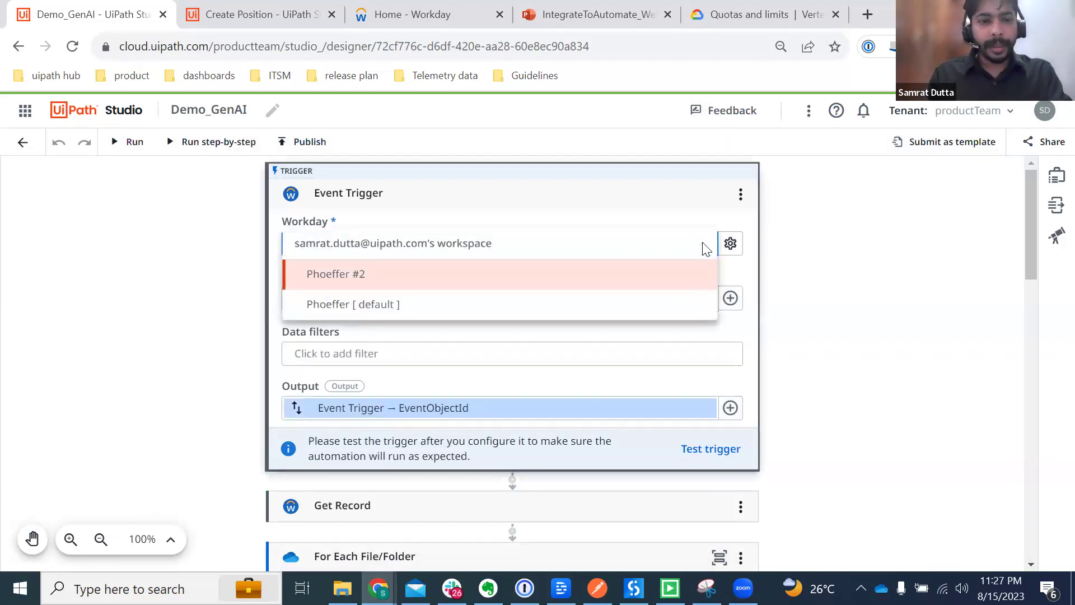
click(426, 309)
click(138, 289)
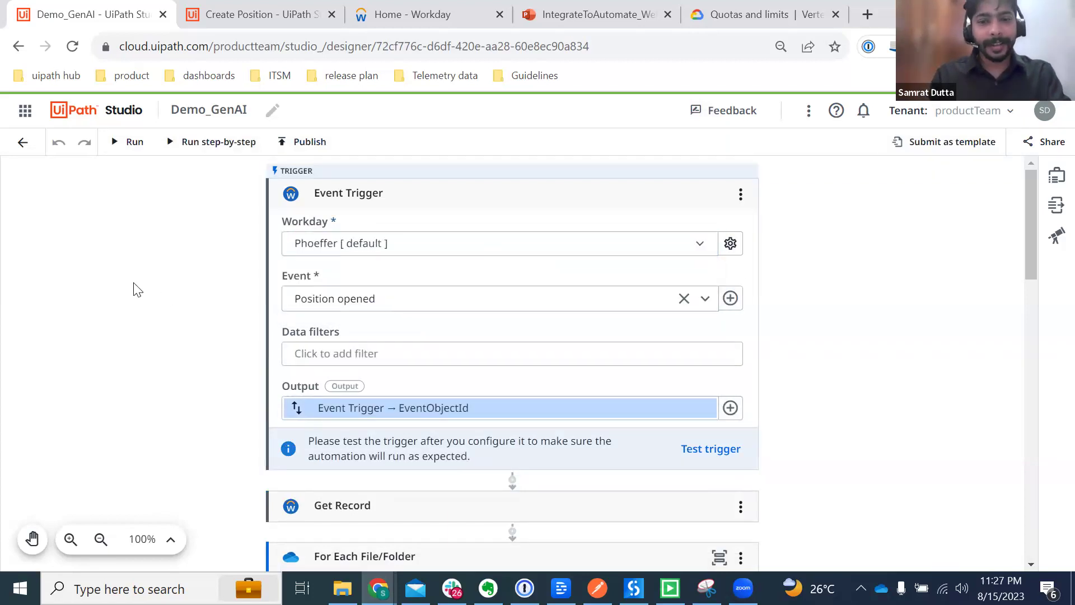
Step: Rerun Demo_GenAI and follow its progress until Get Record fails
click(117, 144)
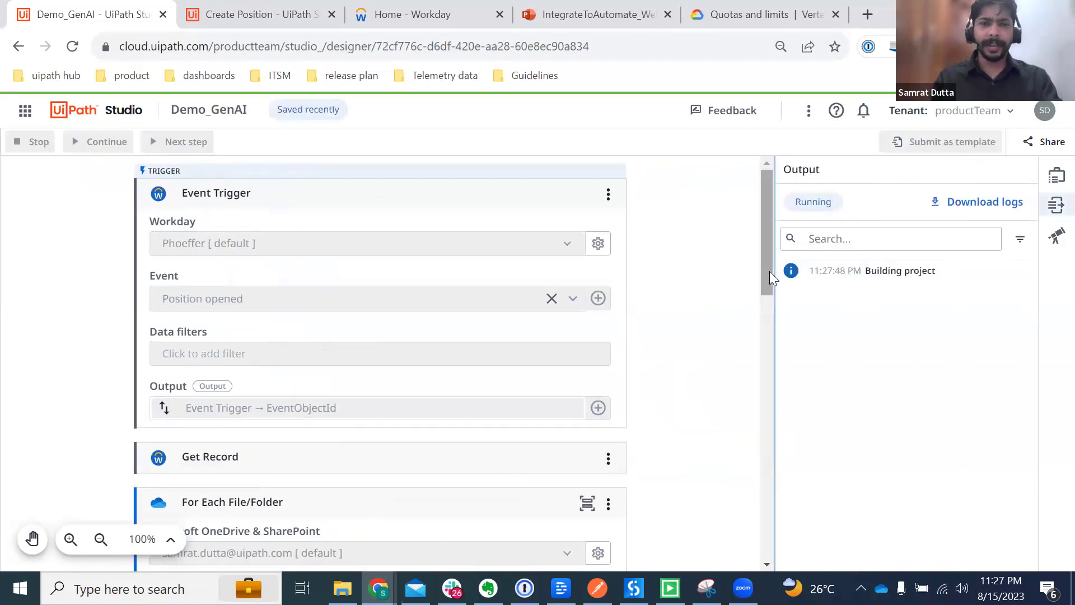
mouse_move(771, 271)
mouse_down()
mouse_move(770, 303)
mouse_move(762, 256)
mouse_up()
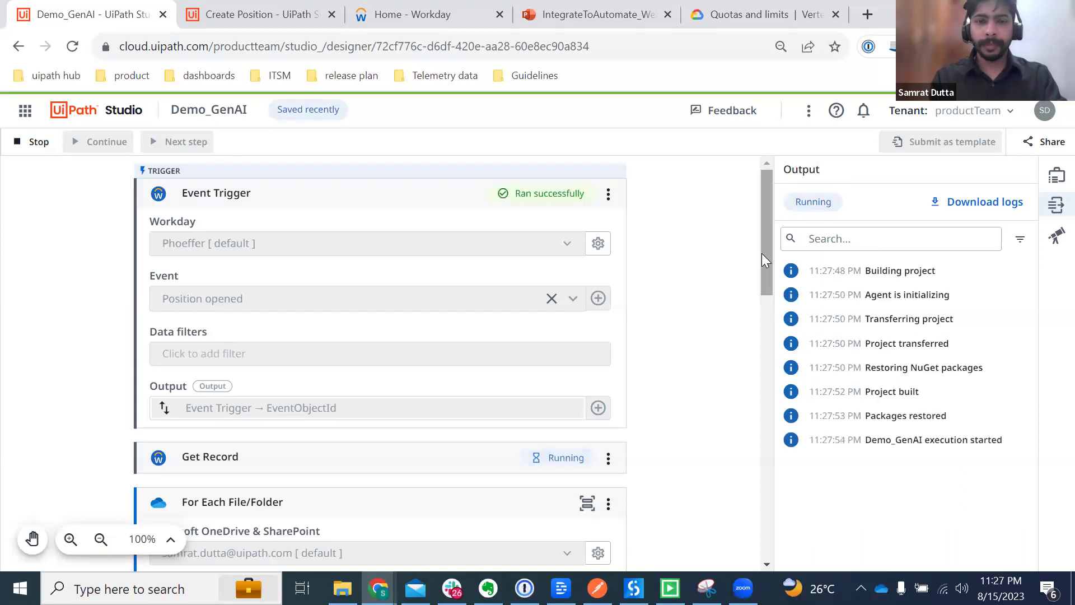
scroll(571, 208, down, 1)
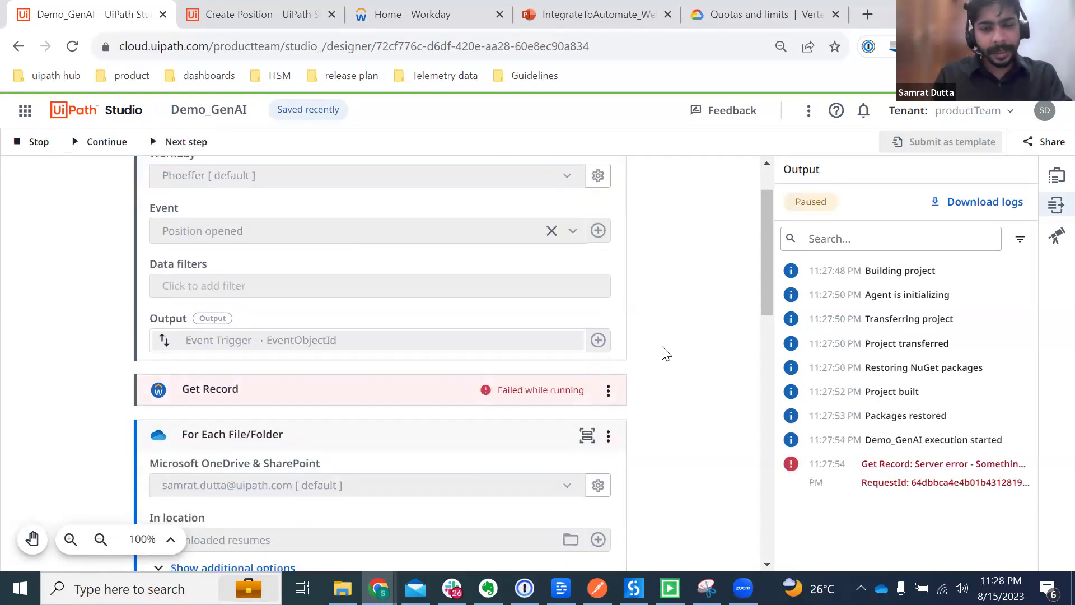
Step: Switch Get Record's Workday connection to Phoeffer [ default ] and rerun Demo_GenAI
click(356, 386)
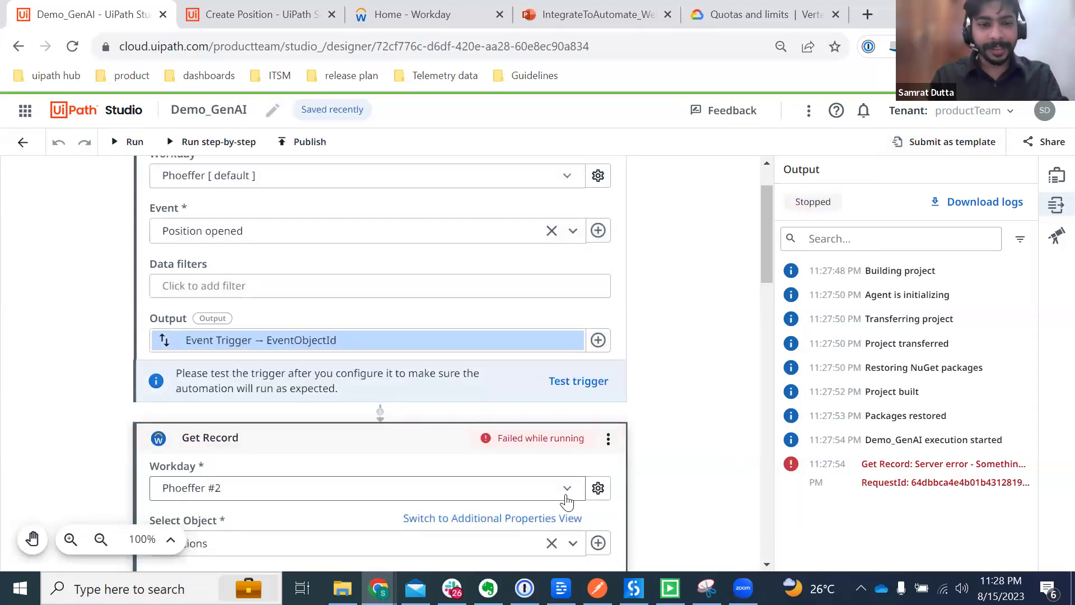
click(567, 491)
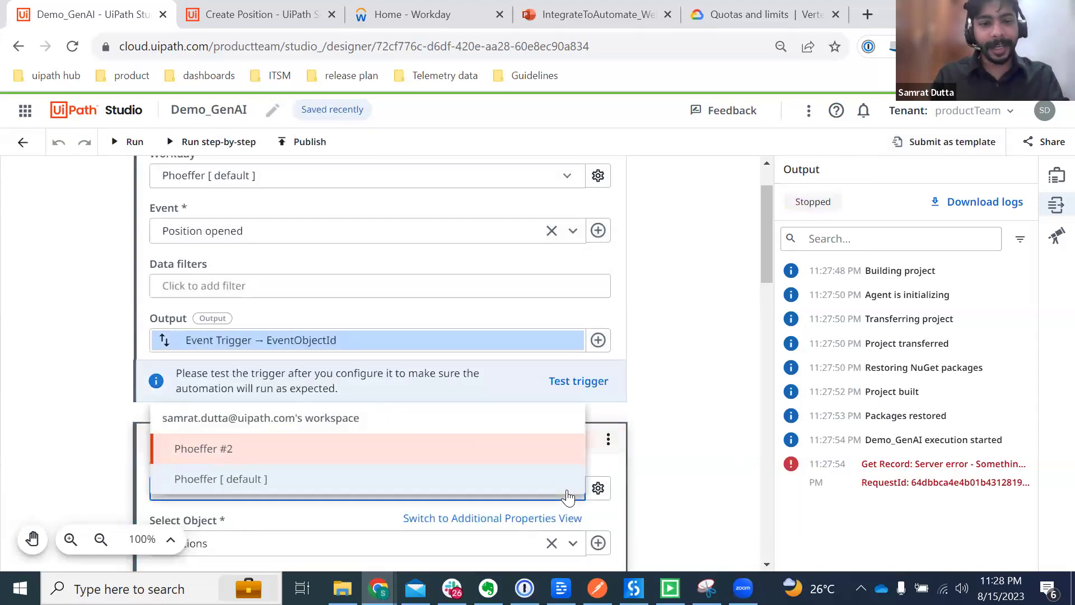
click(284, 480)
scroll(687, 414, down, 5)
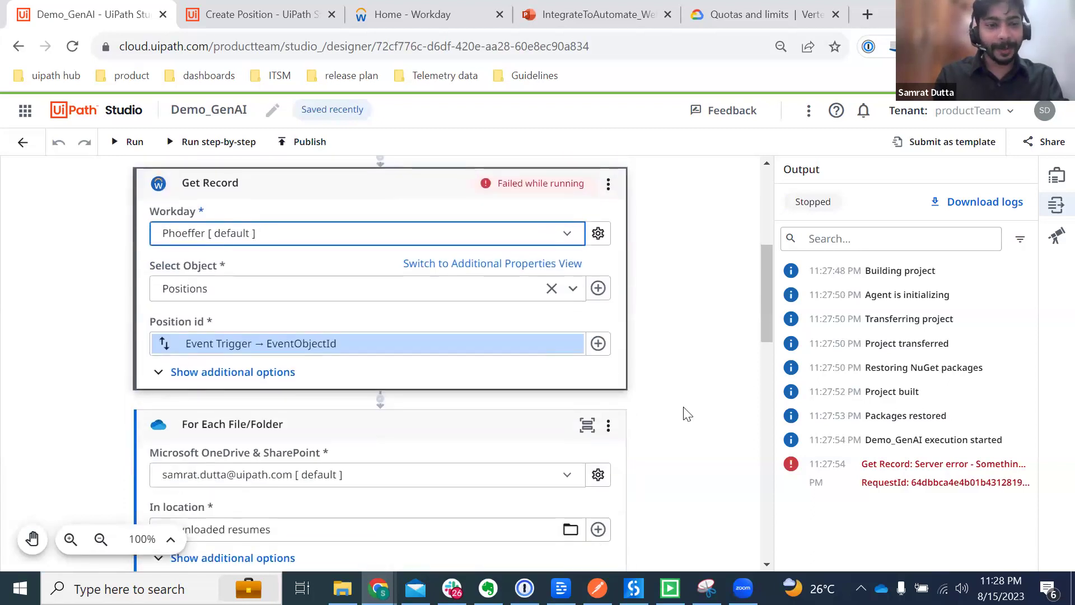
scroll(688, 415, down, 5)
scroll(683, 413, down, 5)
scroll(271, 267, up, 3)
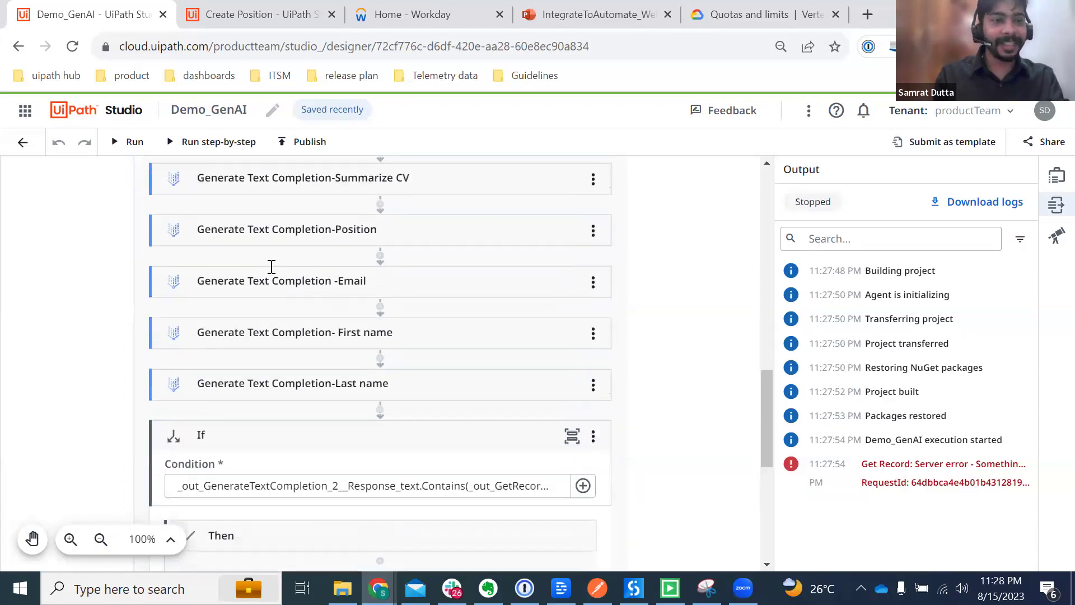
click(116, 145)
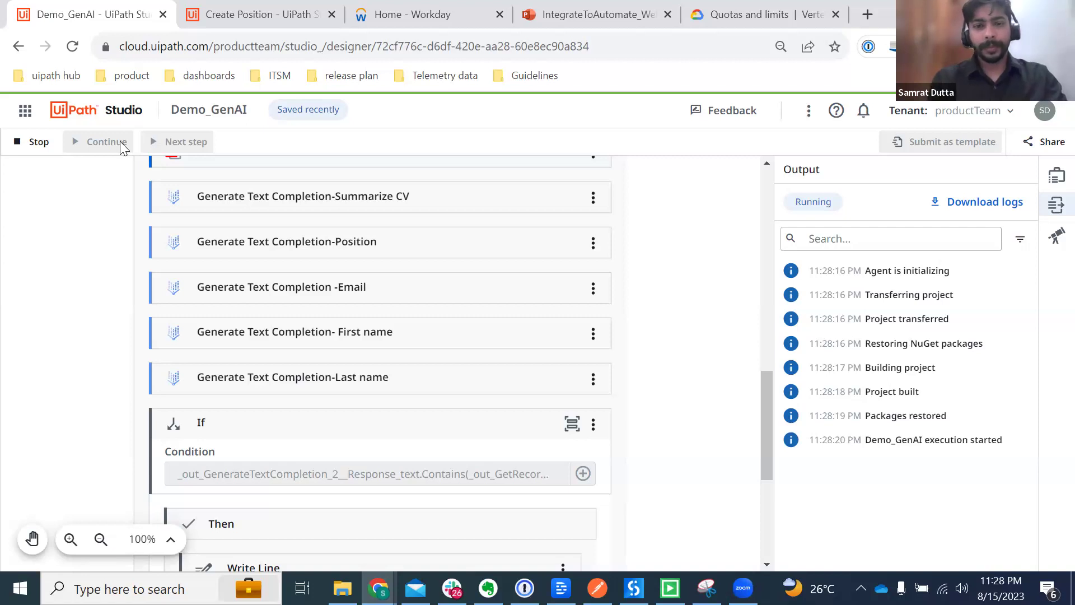
Step: Scroll through the designer and Output panel as the Demo_GenAI activities complete
scroll(372, 441, up, 6)
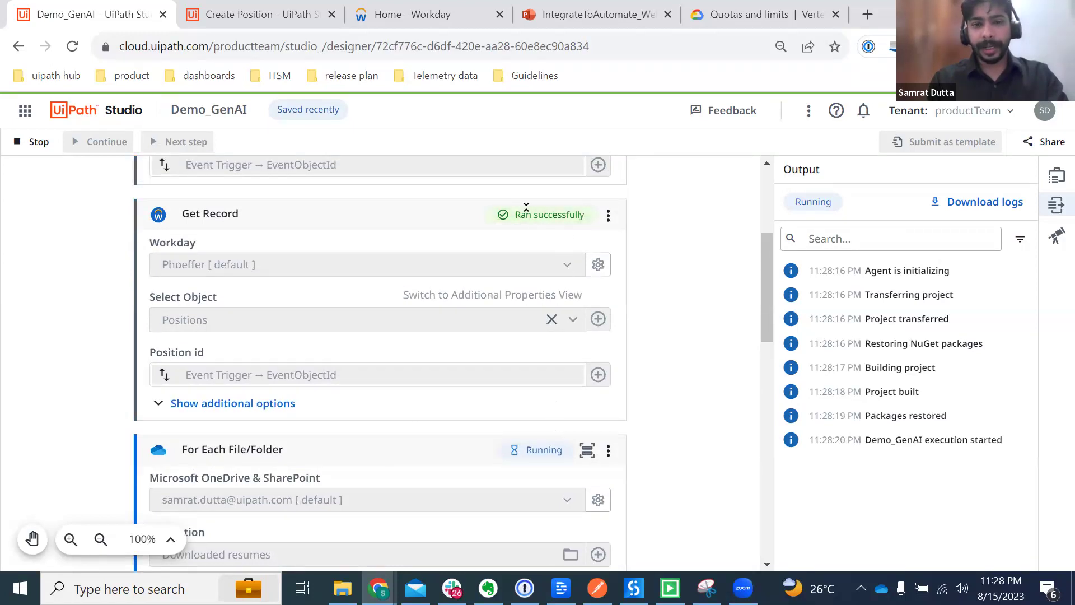
scroll(538, 375, down, 1)
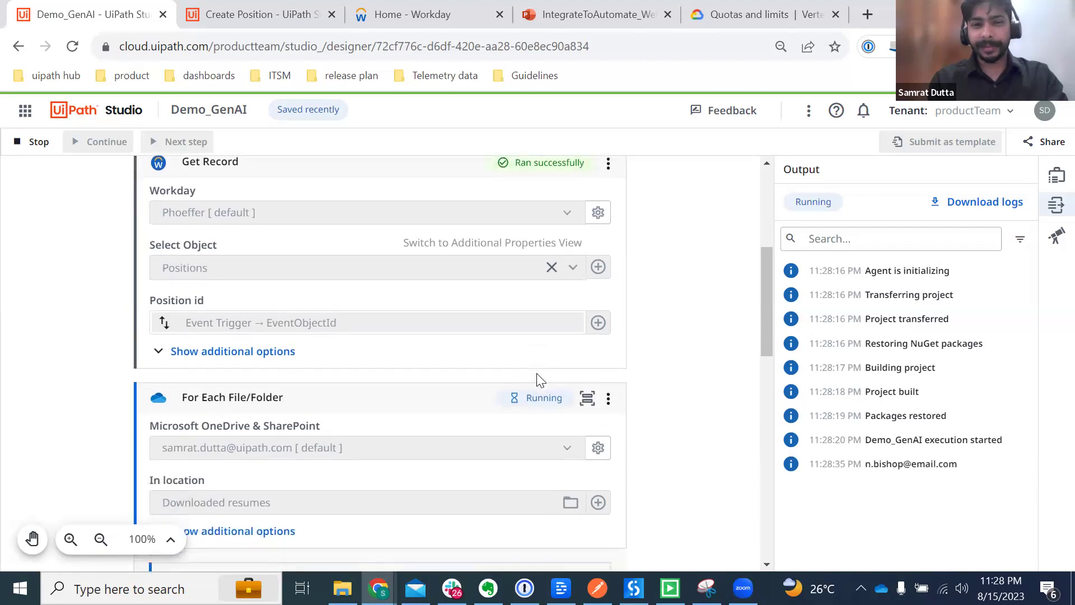
scroll(537, 379, down, 1)
scroll(537, 379, down, 2)
mouse_move(905, 470)
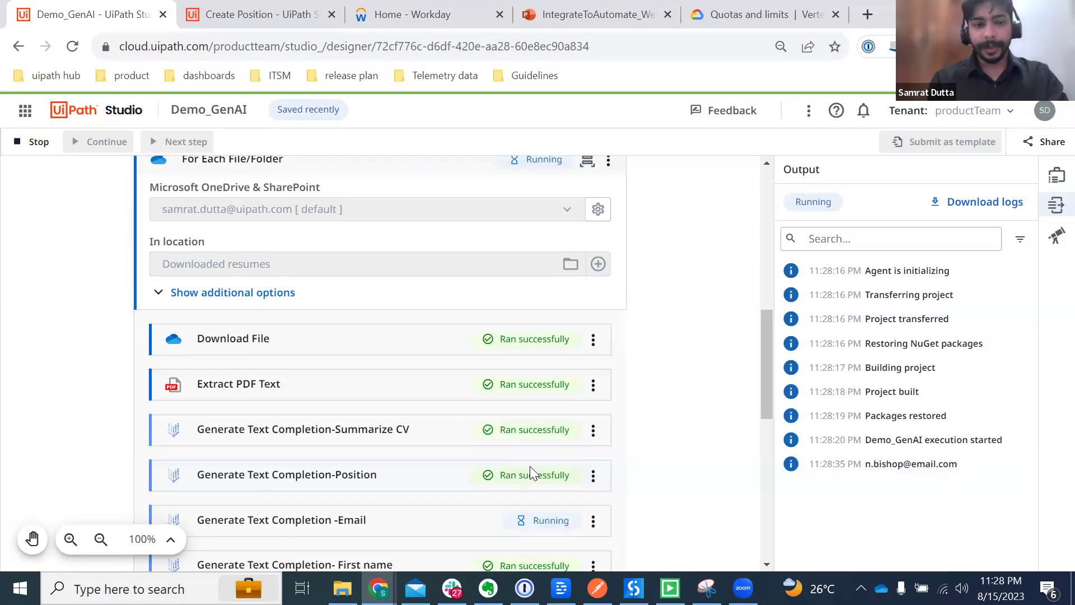
scroll(530, 466, down, 2)
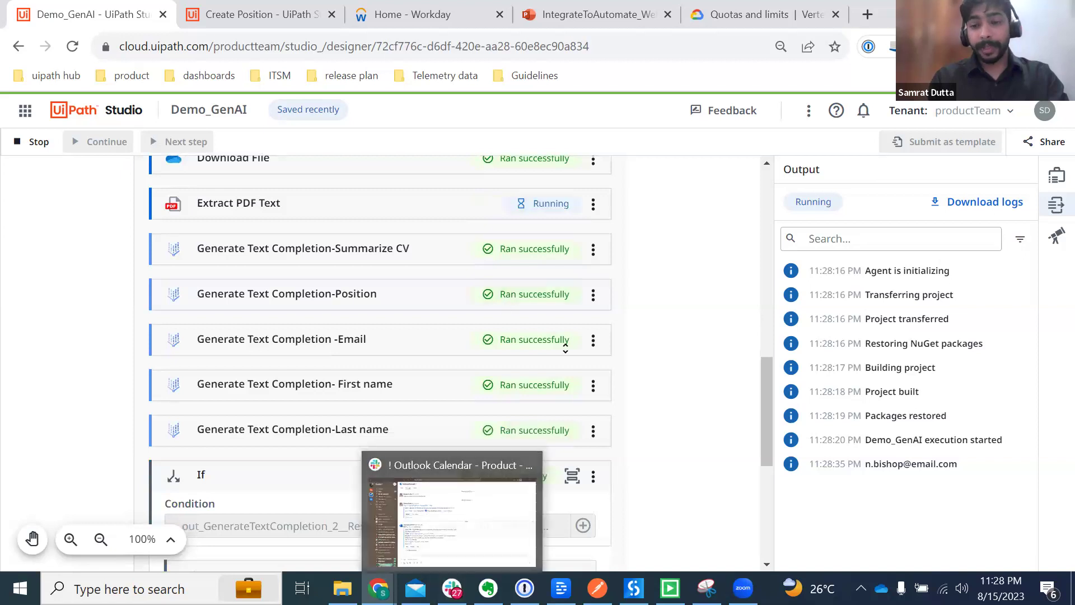
Step: Search Slack for 'uipath' and open the UiPath app conversation
click(451, 588)
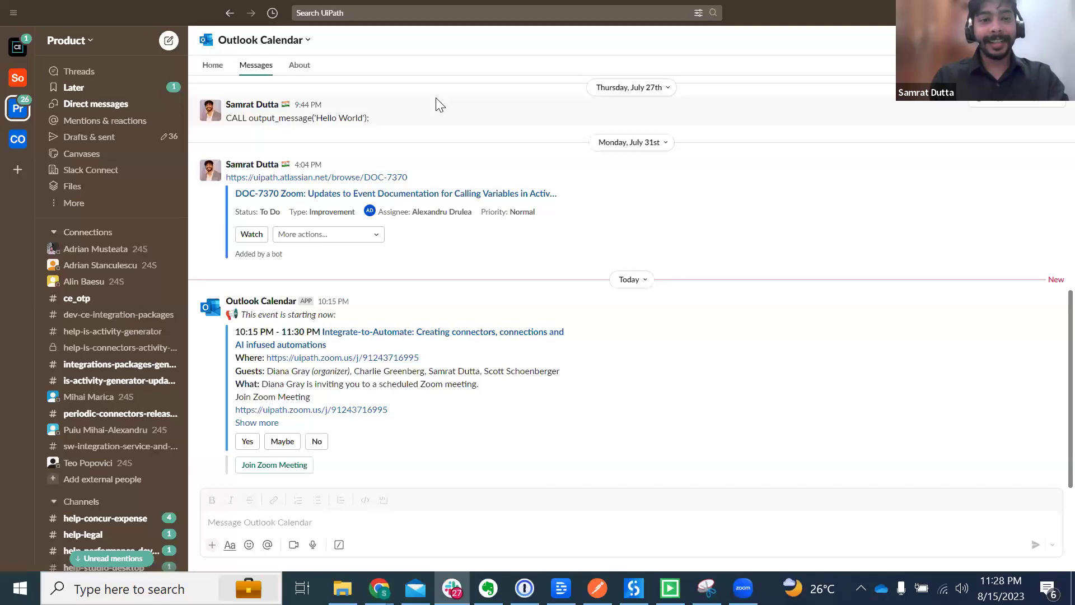
click(340, 13)
text(uipath)
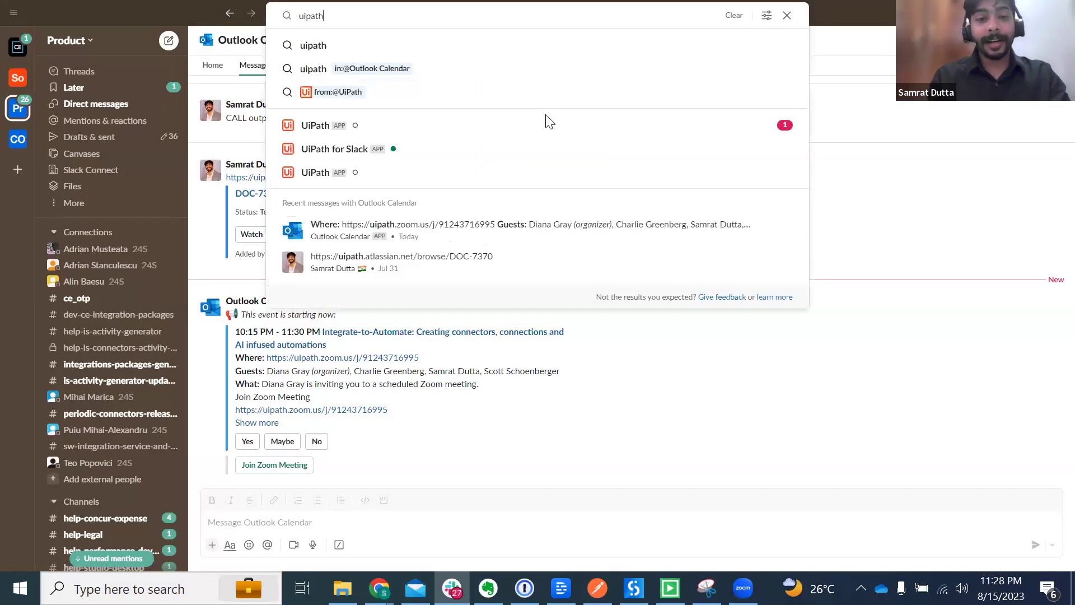
click(470, 140)
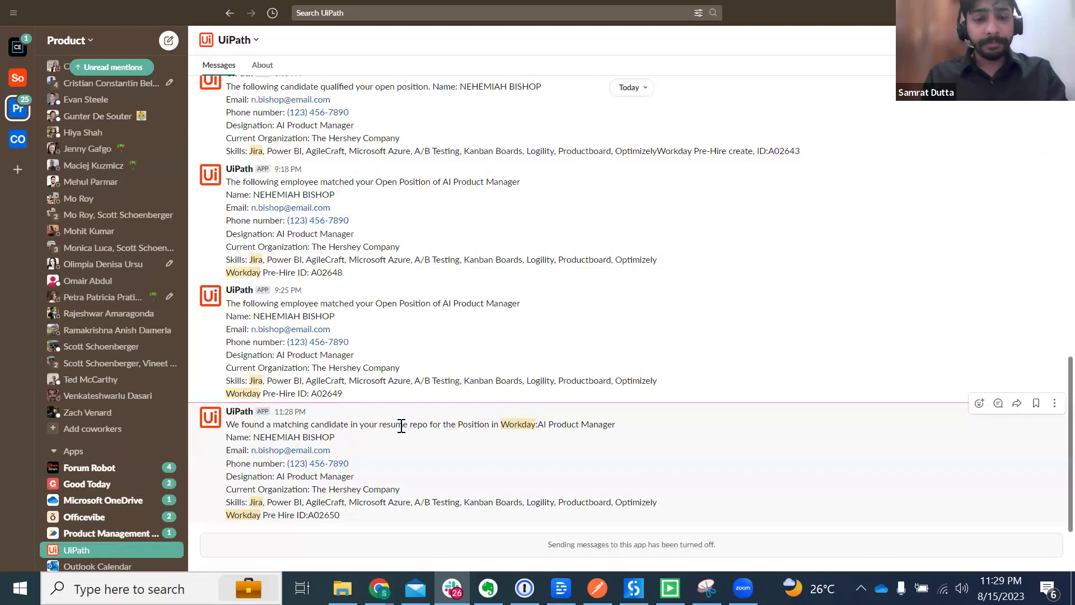
Step: Select the Pre Hire ID in the newest matching-candidate message and return to Chrome
drag(334, 439, 234, 455)
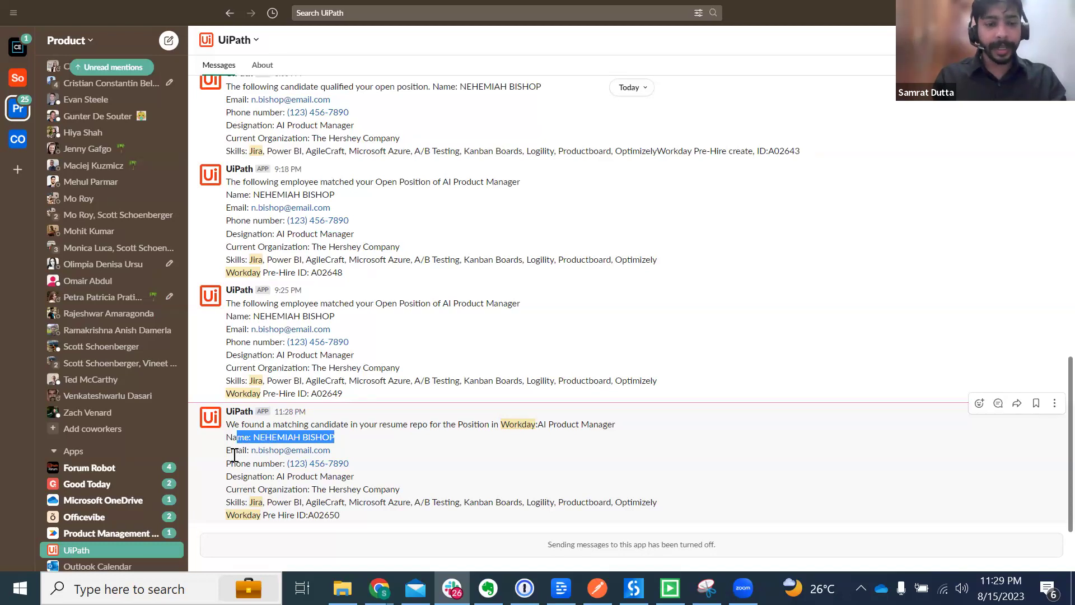
click(326, 513)
double_click(325, 514)
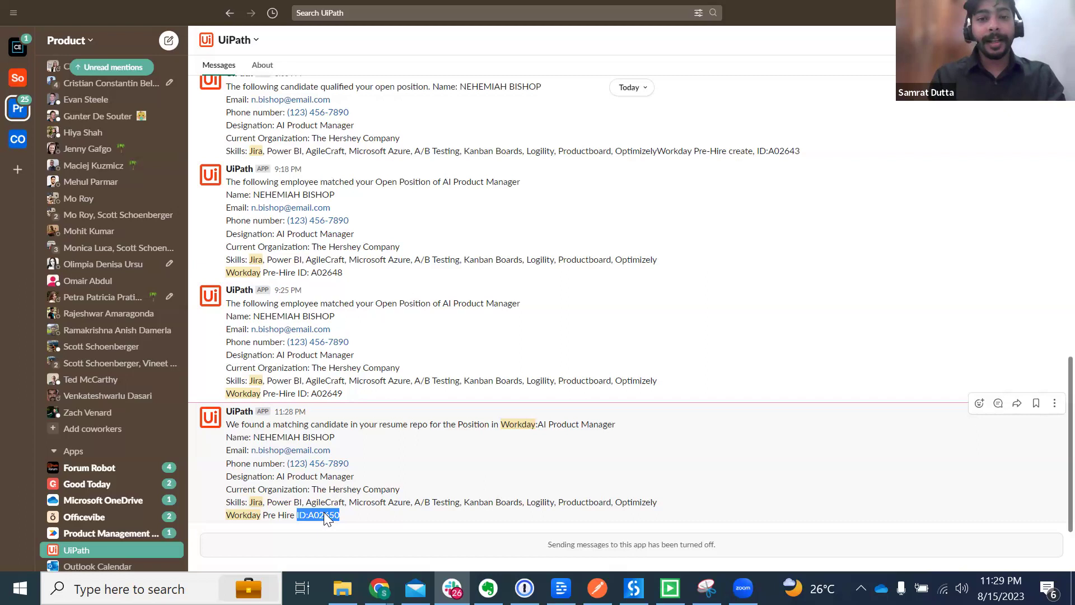
key(alt+Tab)
Step: Search Workday for the pasted pre-hire ID with the 'ID:' prefix removed
click(426, 14)
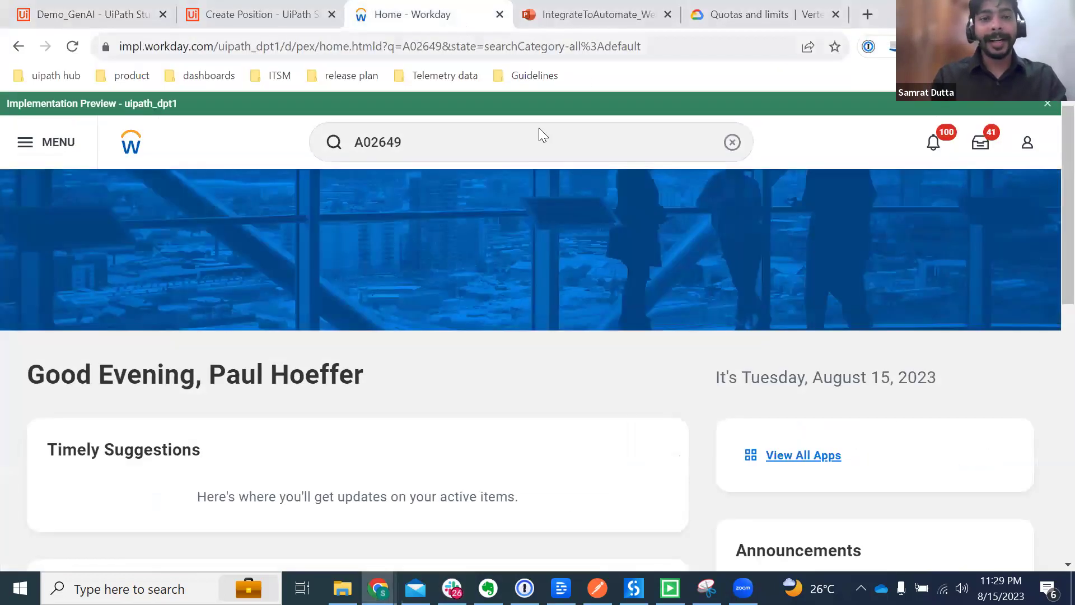
double_click(489, 136)
key(BackSpace)
key(ctrl+v)
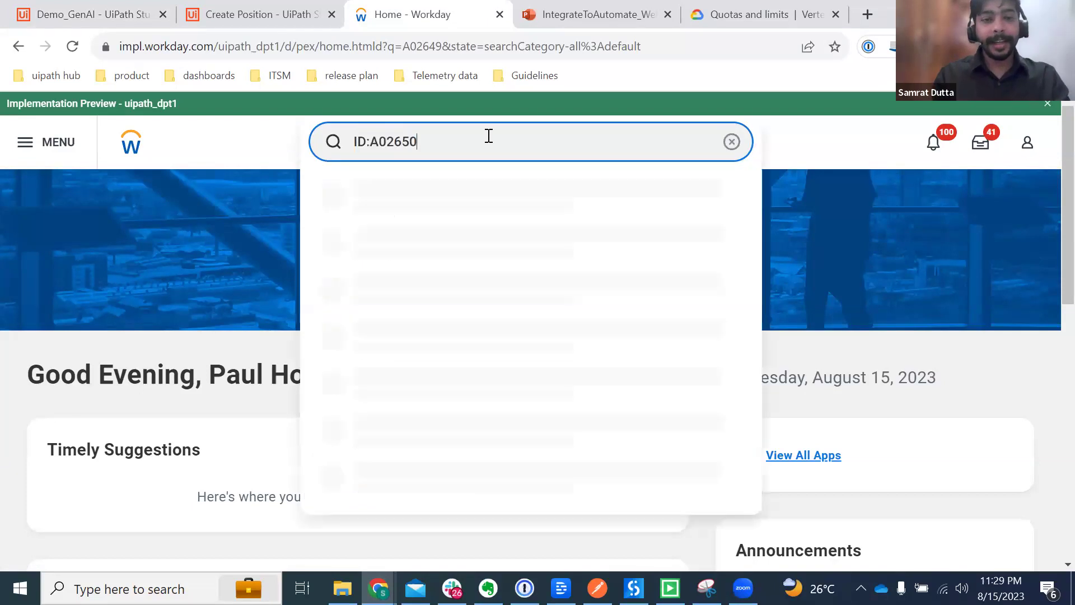
drag(371, 140, 334, 144)
key(BackSpace)
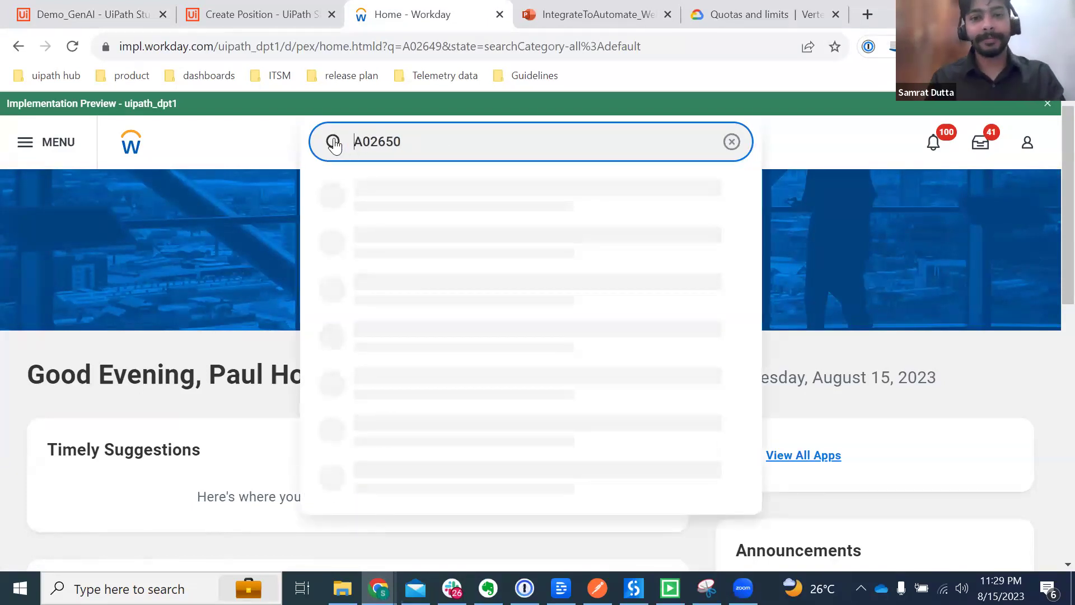
click(334, 143)
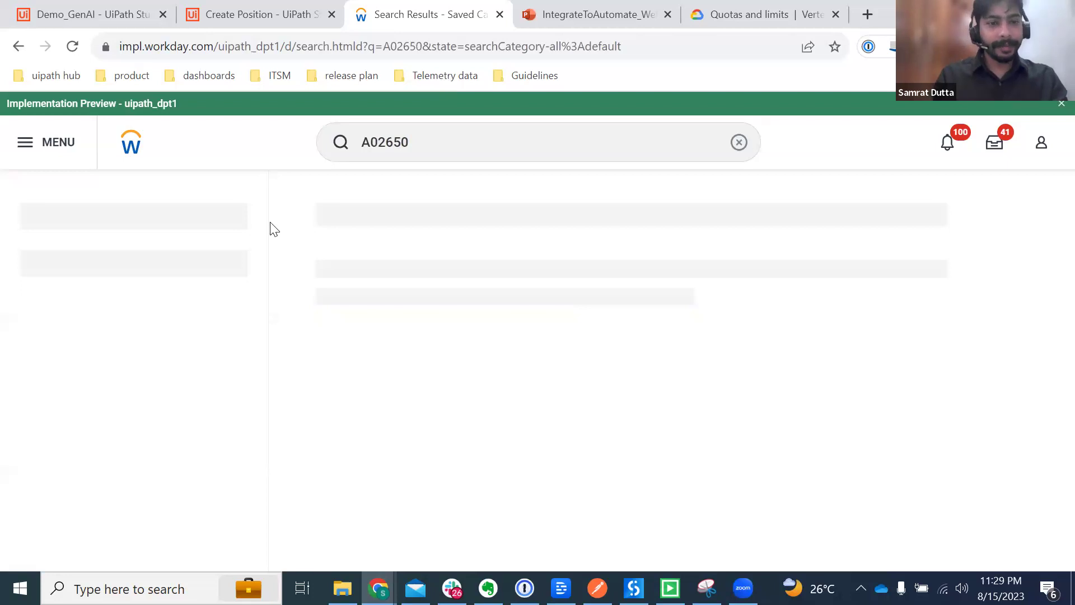
Step: Open Edit Pre-Hire Profile from the pre-hire's Job Application related actions
click(490, 261)
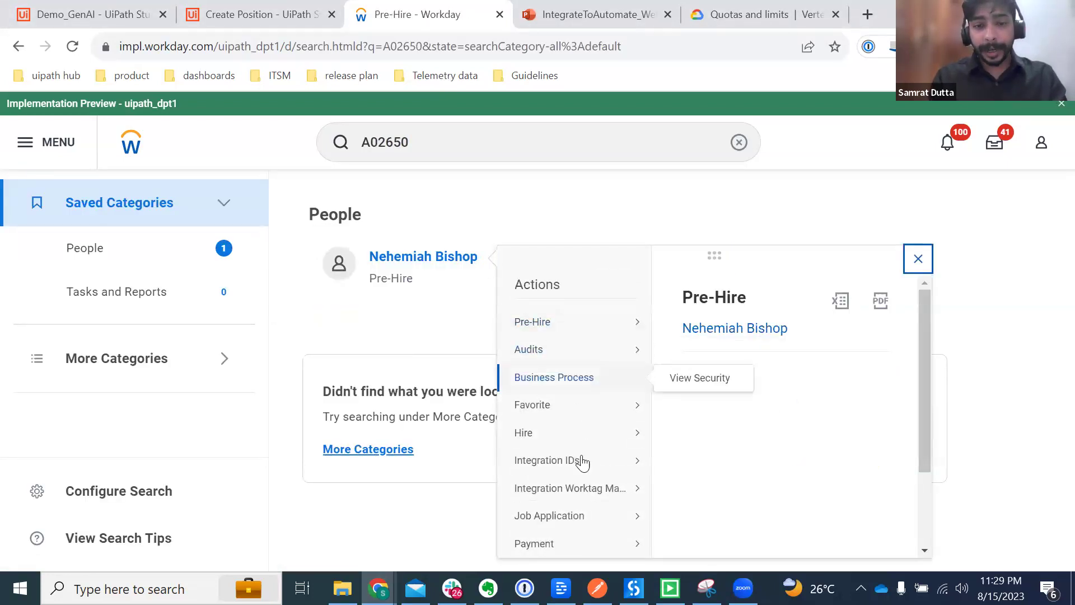
mouse_move(582, 513)
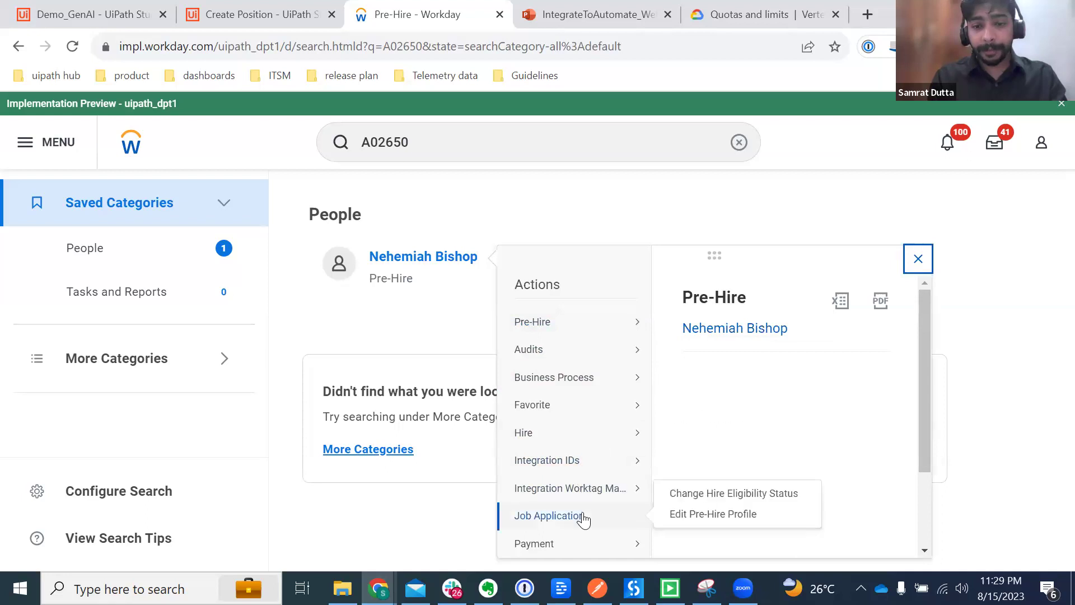
click(692, 514)
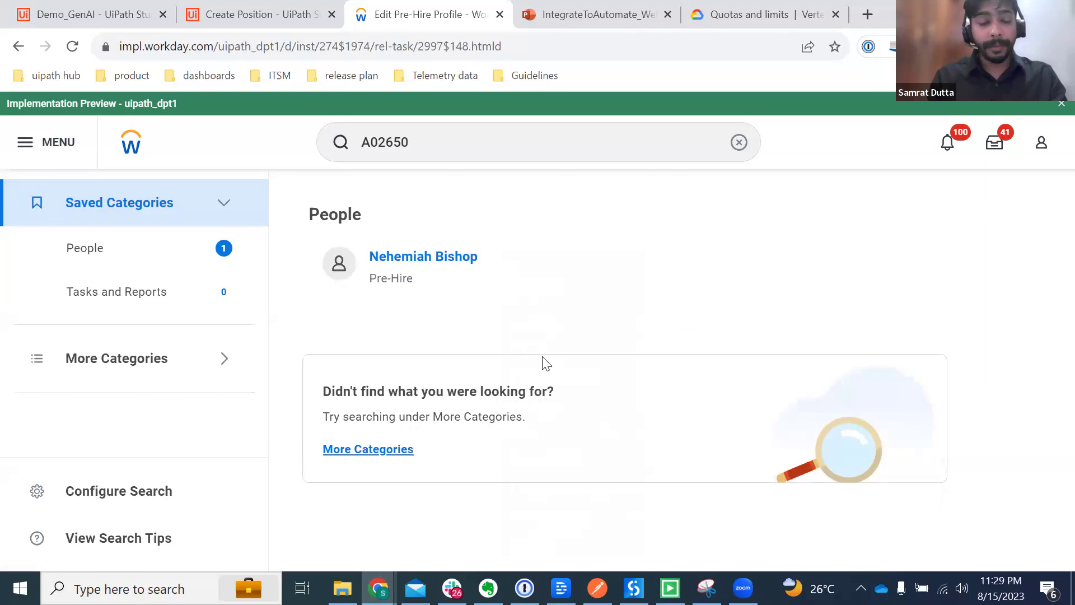
scroll(372, 461, down, 6)
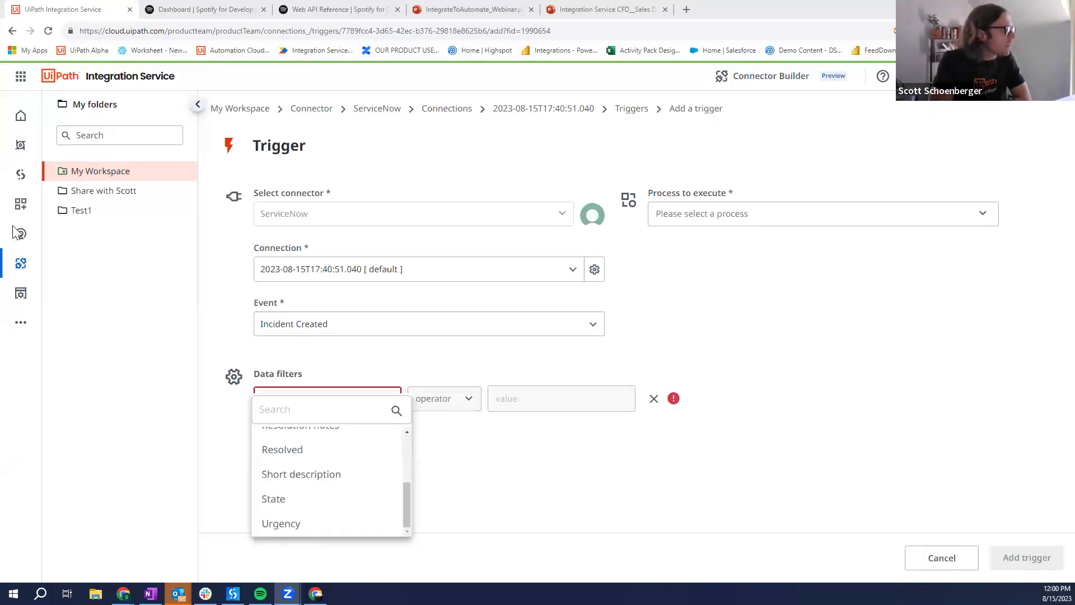
Step: Search the Connectors catalog for 'spotify' and 'ebs', then go to Connector Builder
click(20, 264)
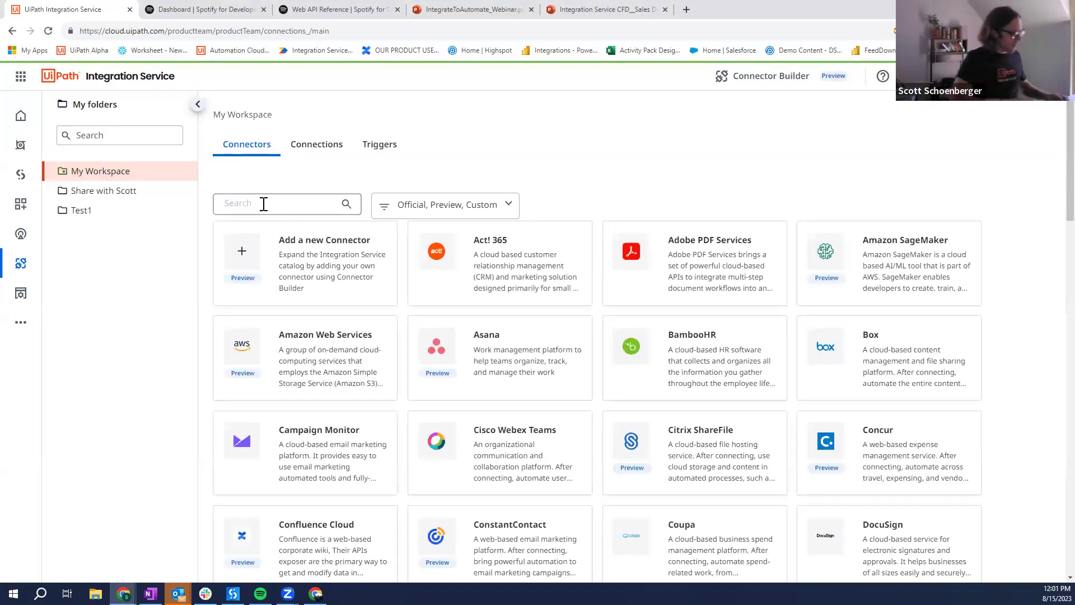
click(264, 203)
text(spotify)
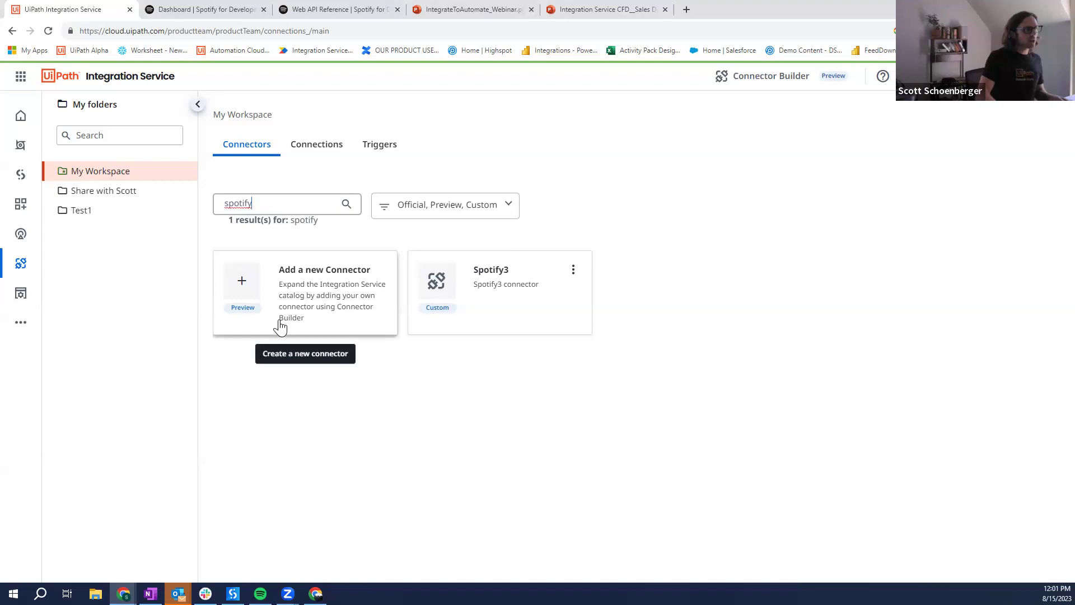
key(BackSpace)
key(BackSpace)
key(BackSpace)
key(BackSpace)
key(BackSpace)
key(BackSpace)
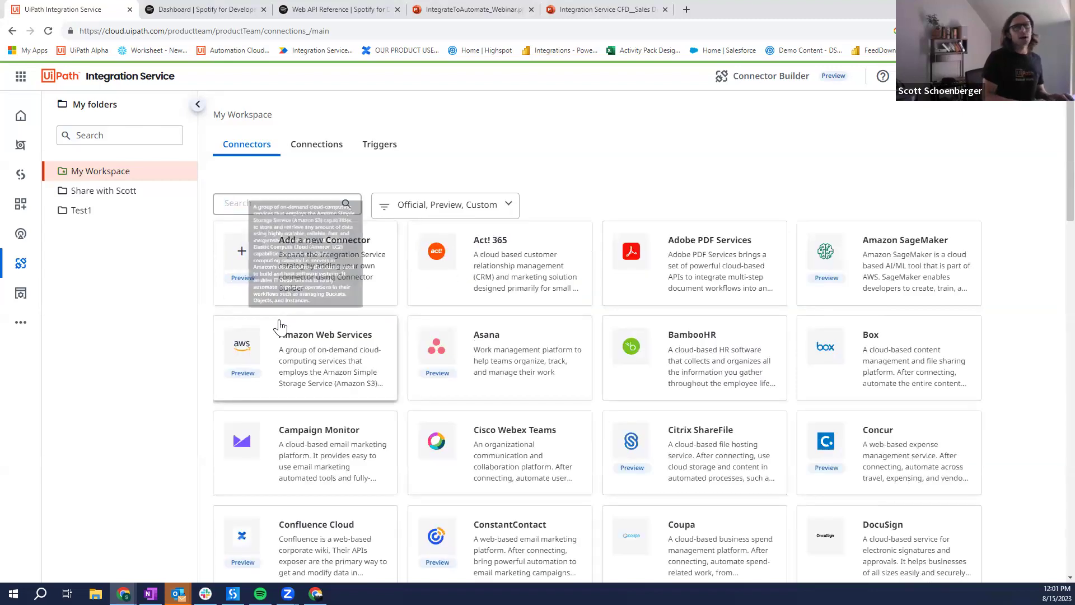
text(ebs)
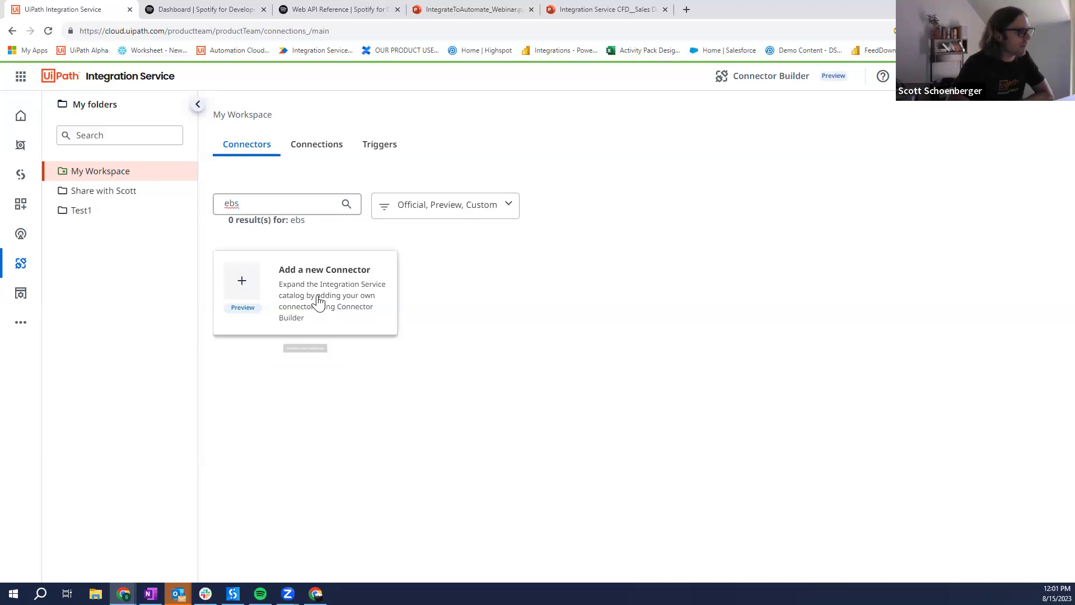
click(750, 80)
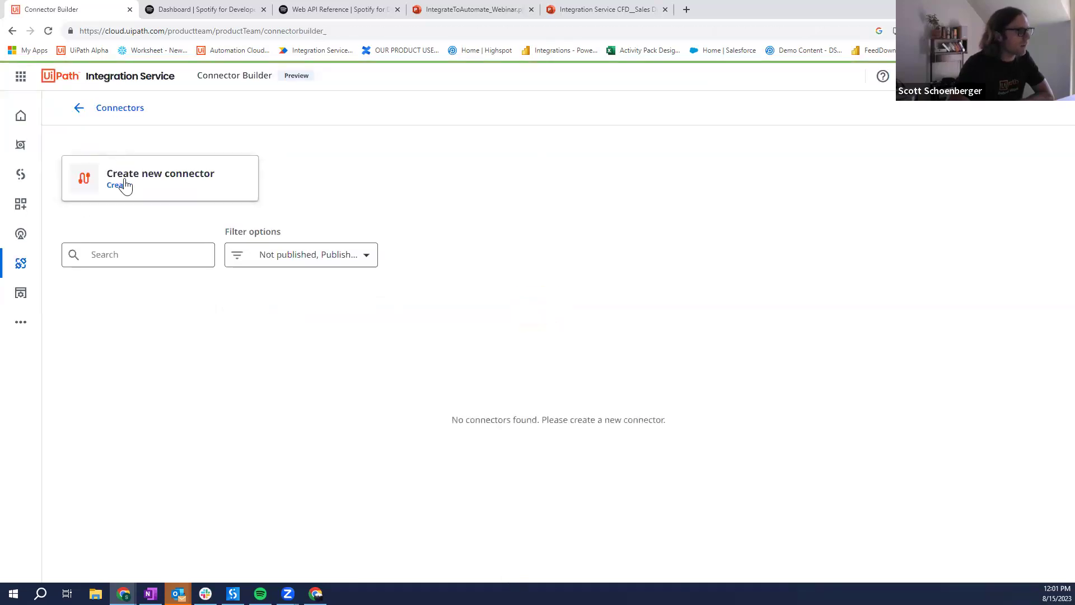
Step: Start a new blank connector named SpotifyTestCB with description Demo
click(124, 183)
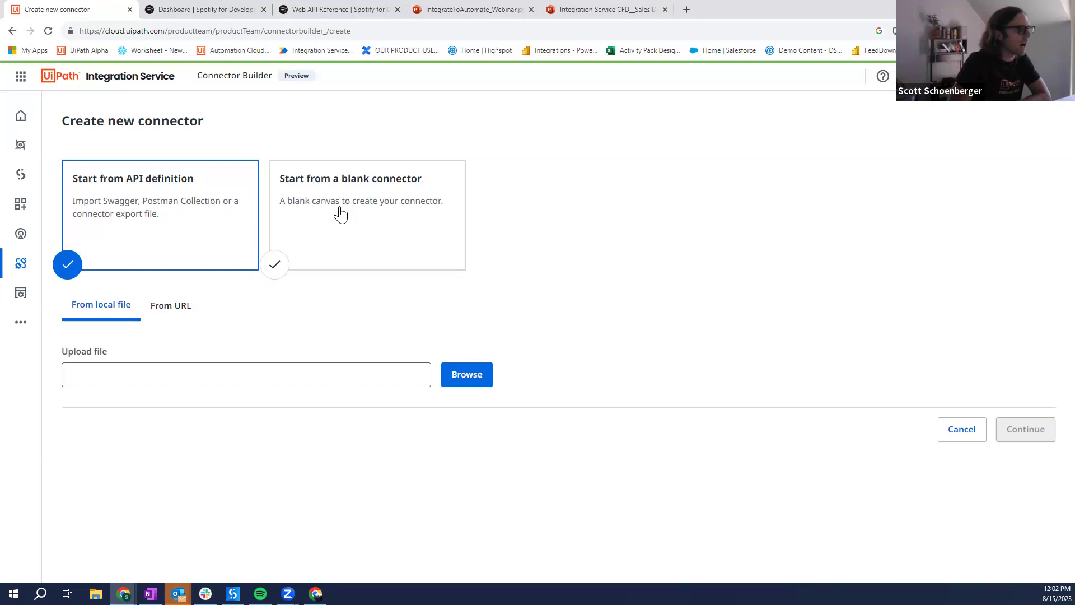
click(338, 212)
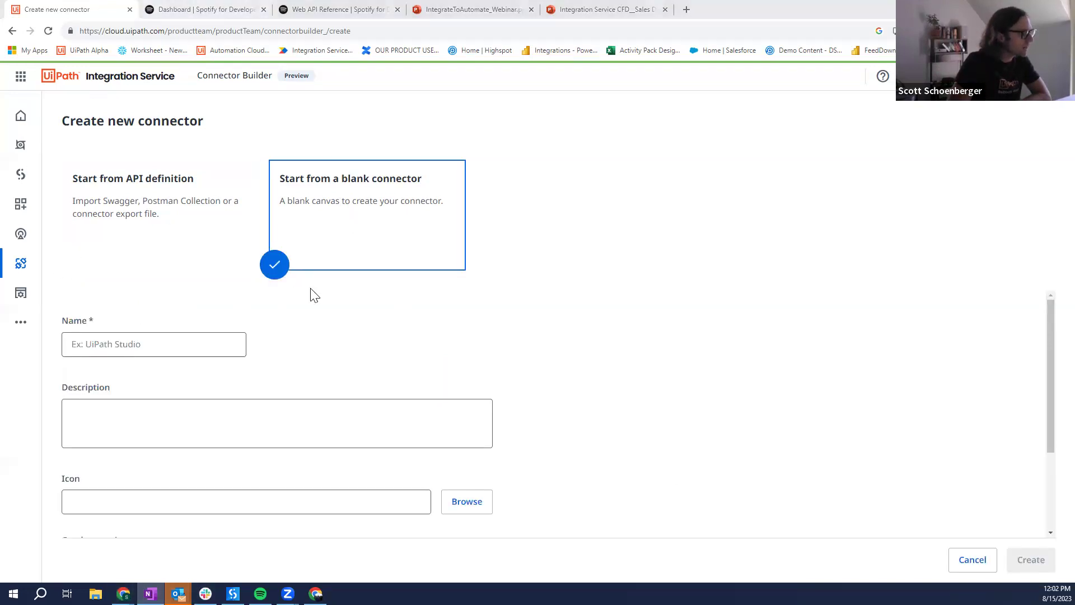
click(164, 346)
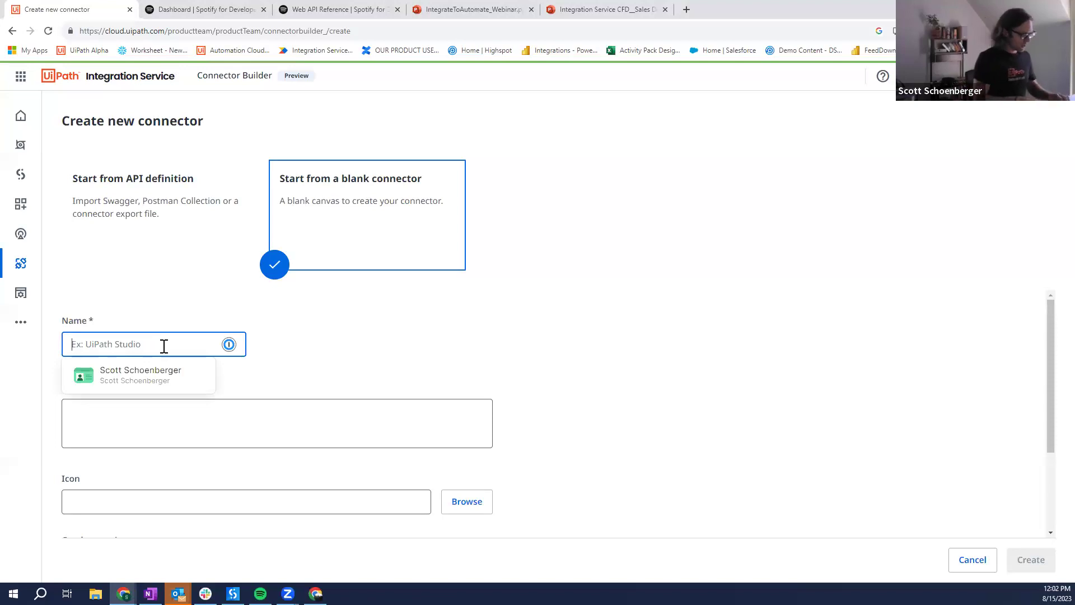
text(SpotifyTestCB)
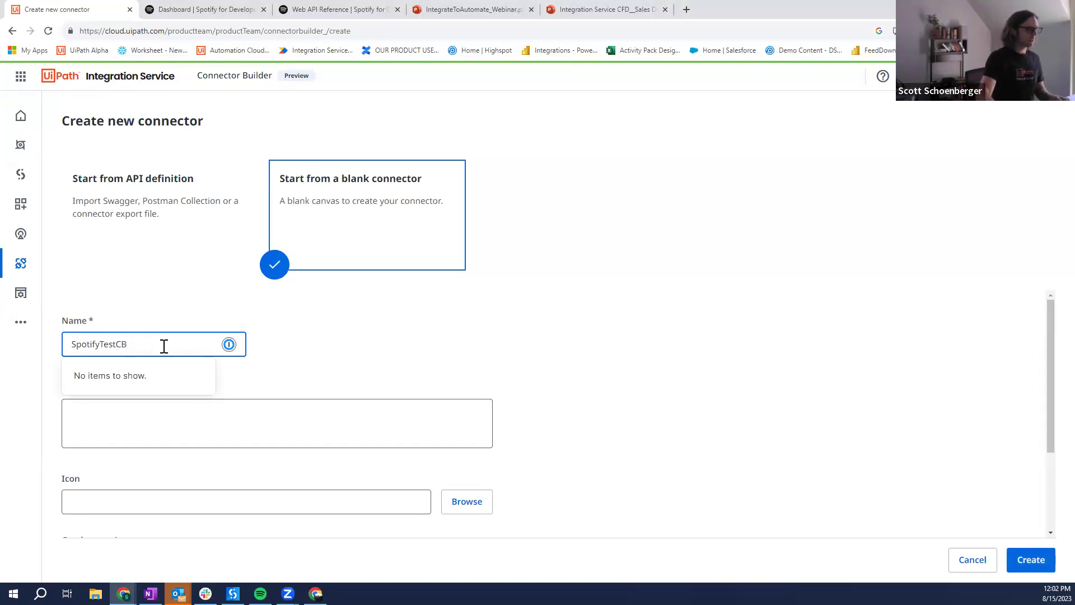
click(236, 447)
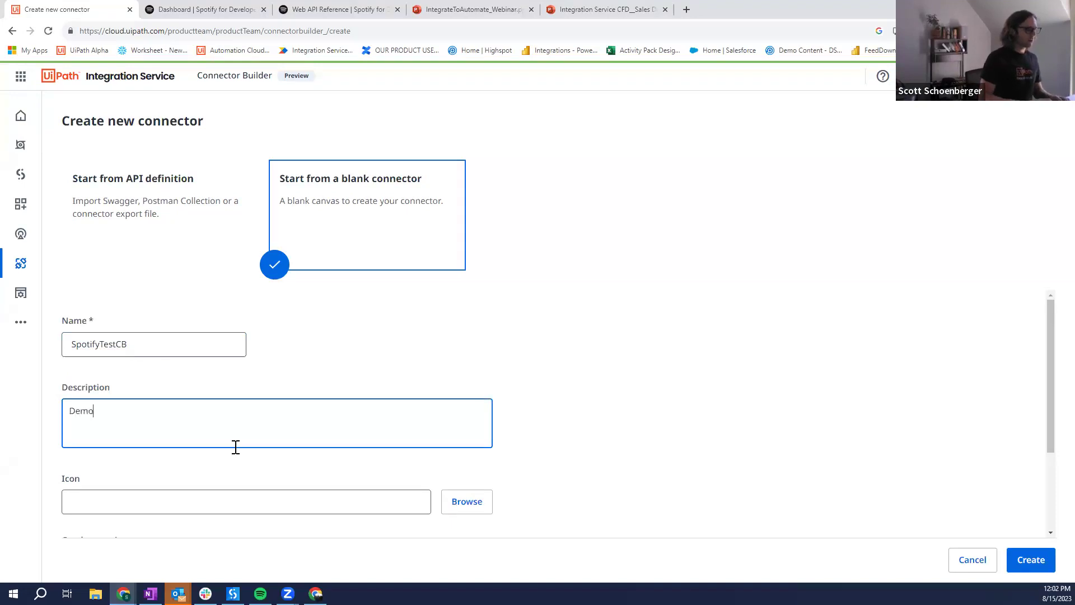
scroll(384, 401, down, 2)
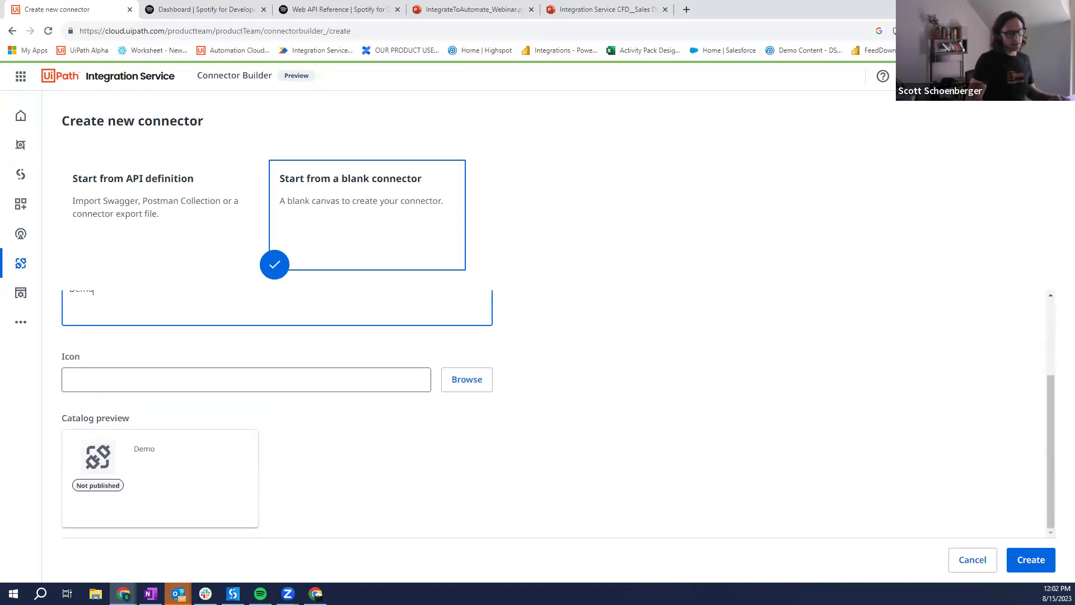
click(1040, 565)
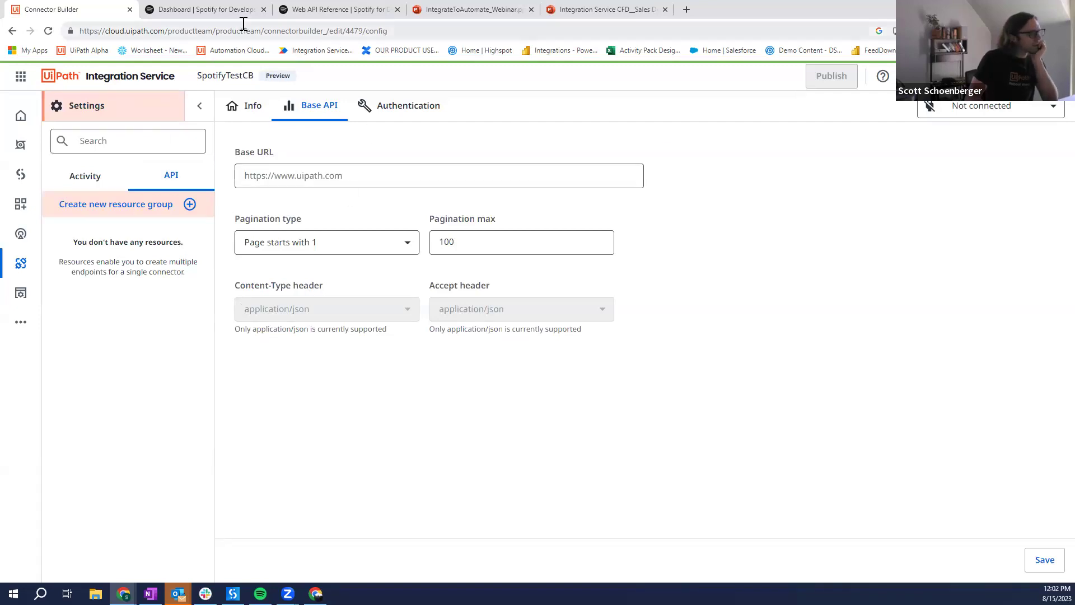
click(318, 108)
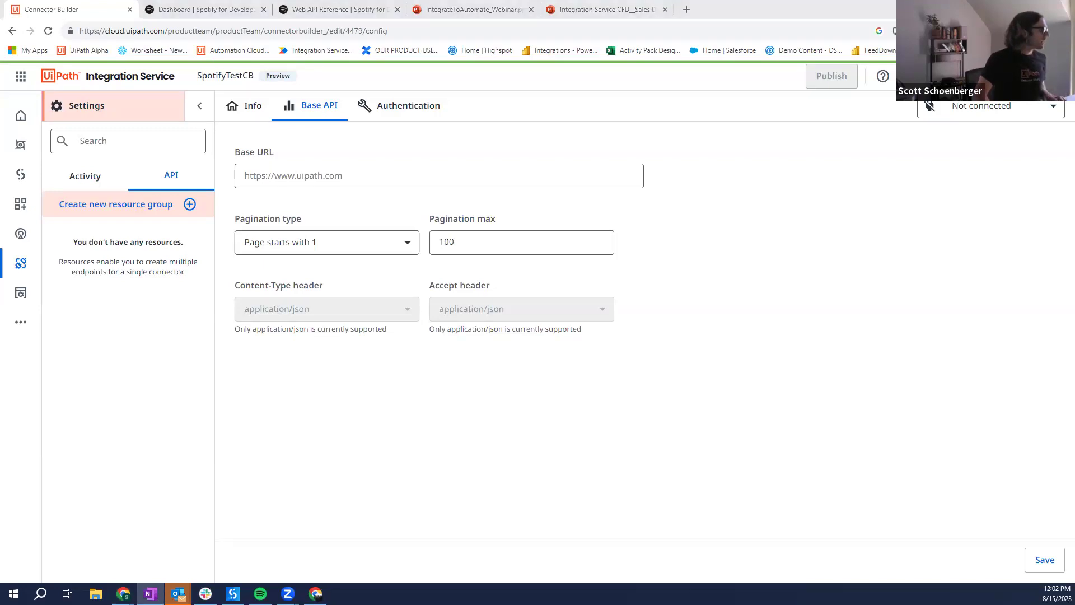
click(301, 176)
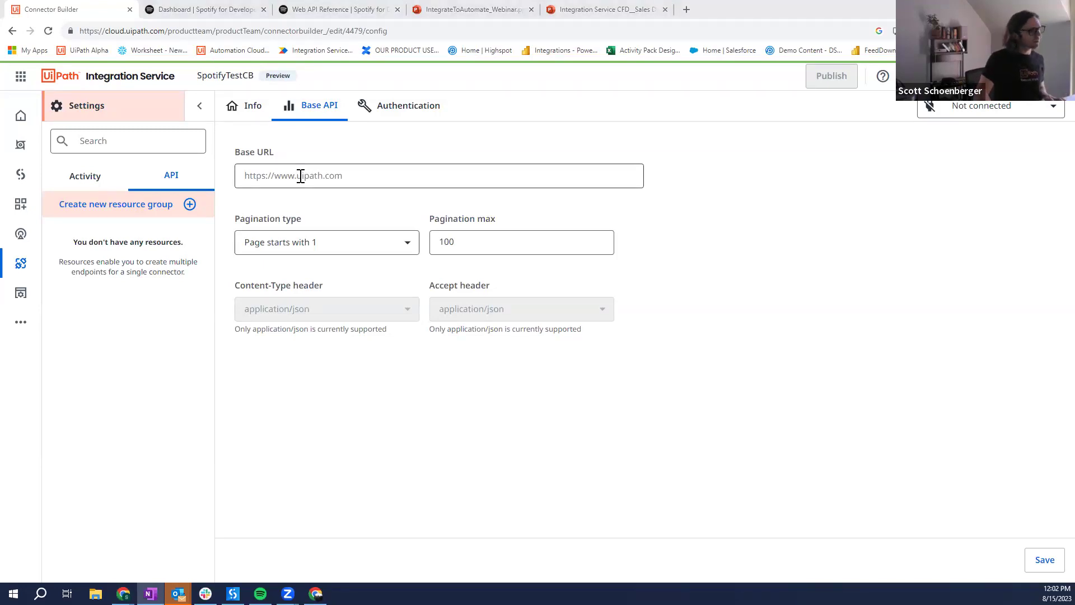
text(https://api.spotify.com/v1)
Step: Set Offset pagination with maximum 50 and save the Base API settings
click(357, 250)
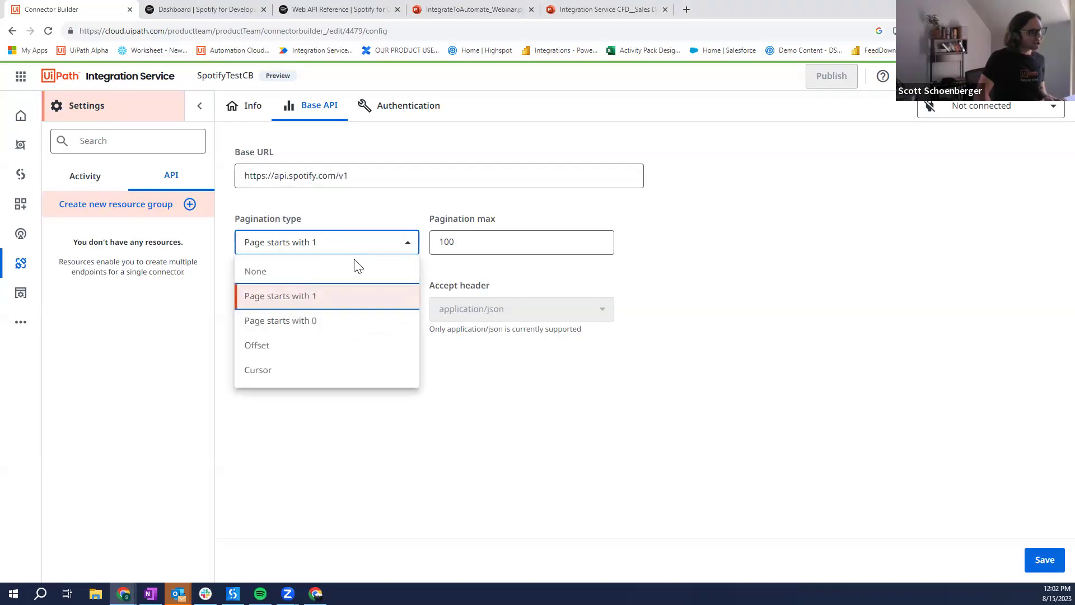
click(307, 346)
click(468, 246)
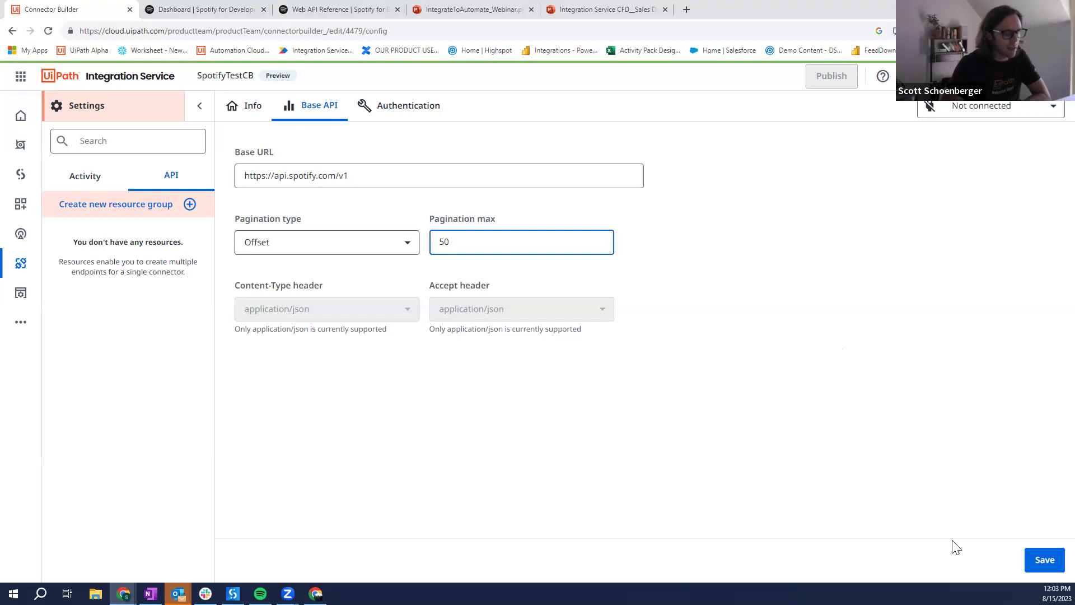
click(1040, 561)
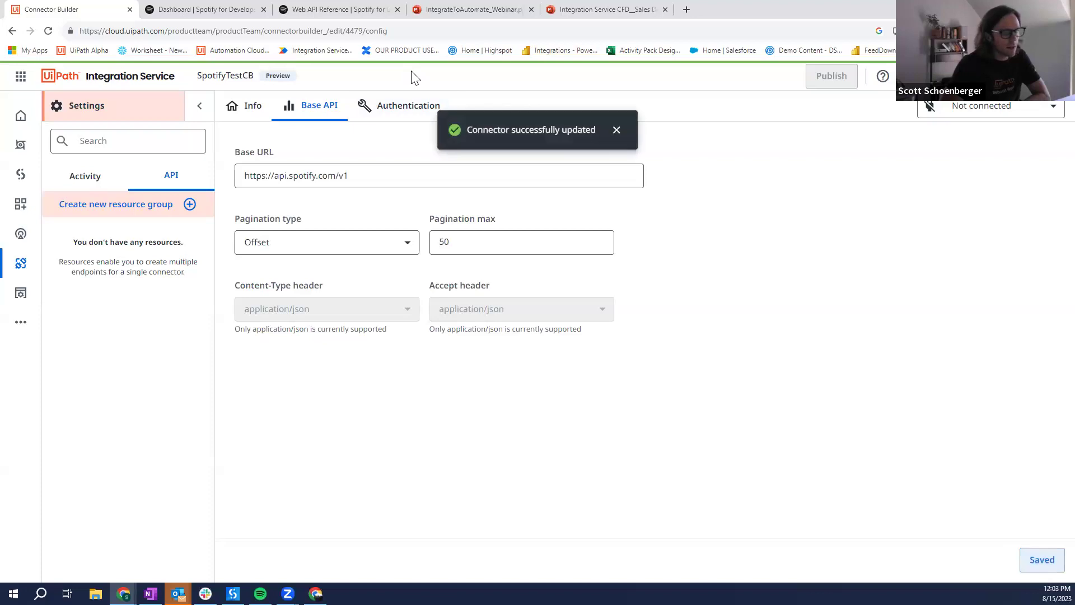
click(412, 107)
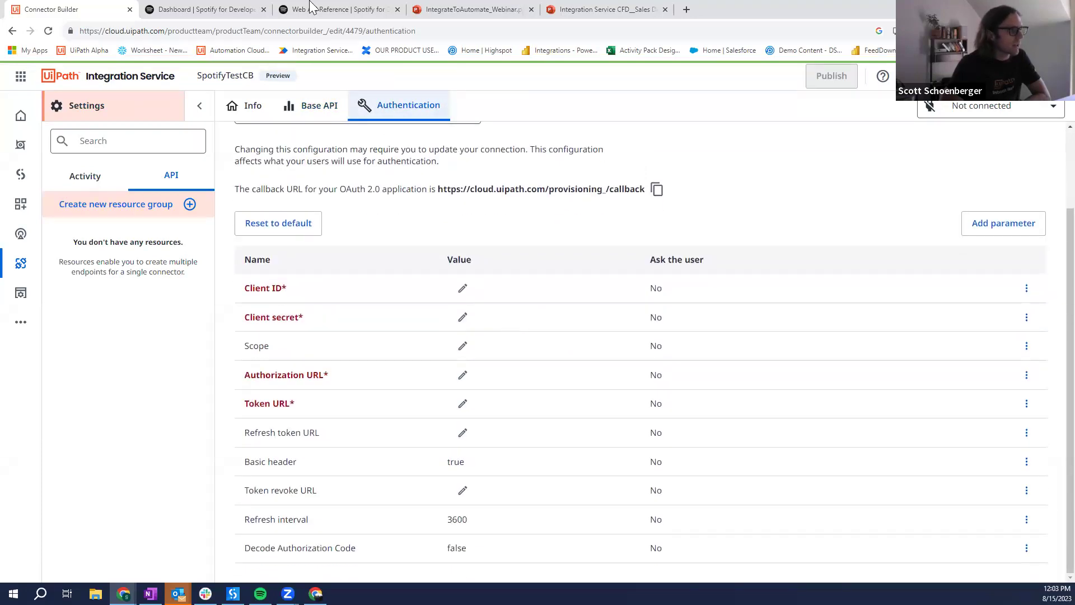
Step: Compare the OAuth 2.0 callback URL on the Authentication tab with the Spotify Dashboard
click(178, 11)
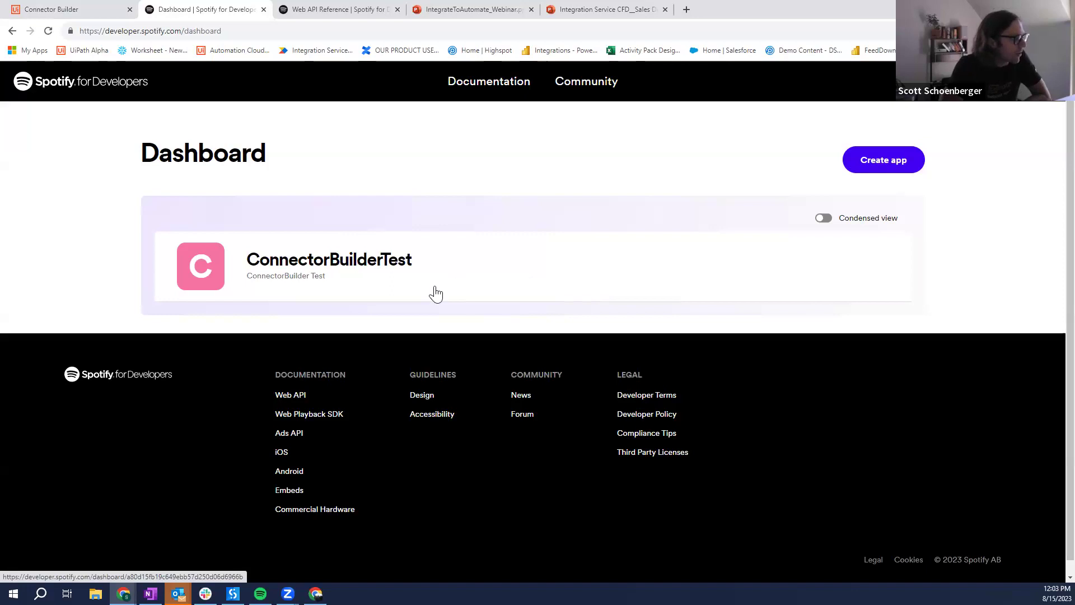
click(73, 9)
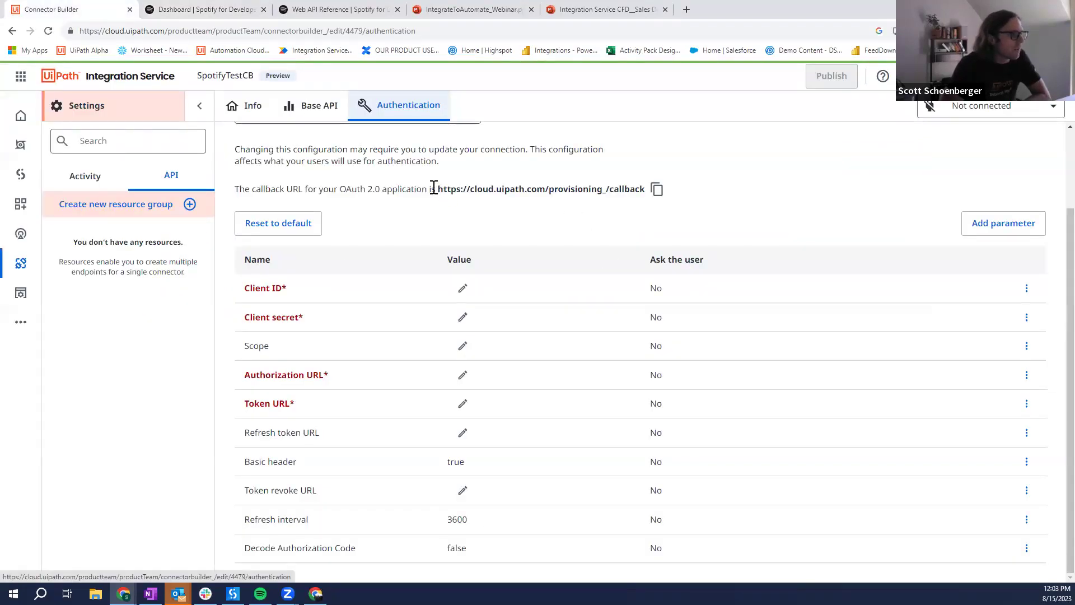
drag(436, 195, 637, 185)
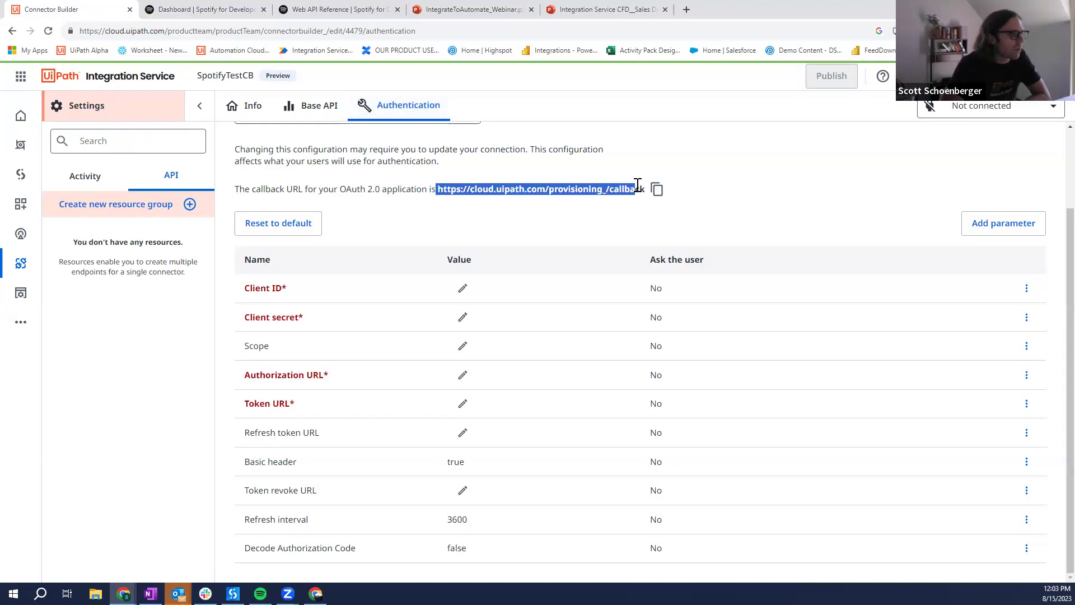
click(636, 195)
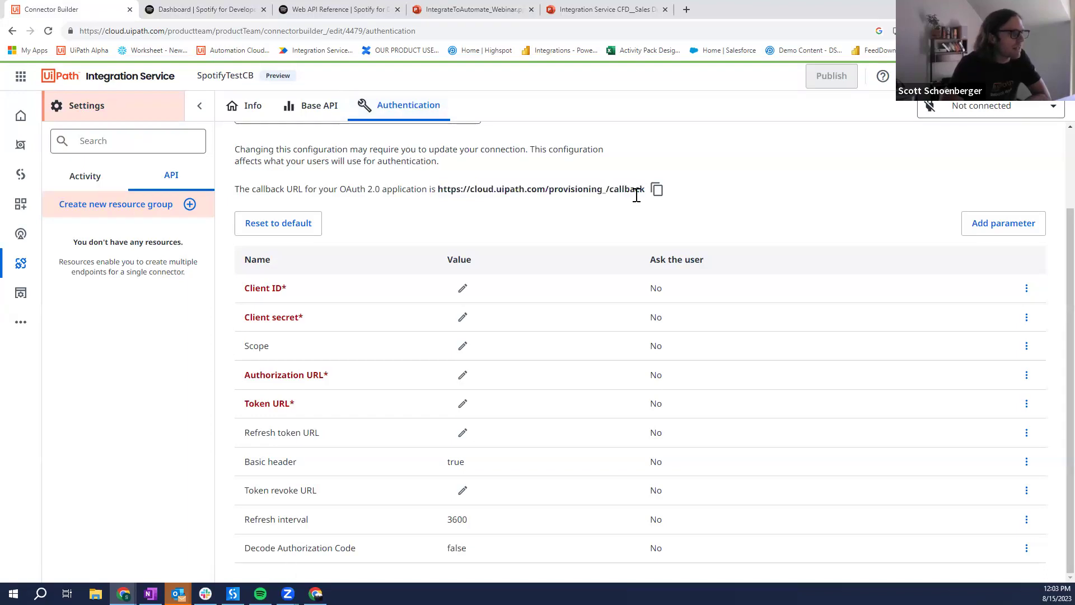
click(217, 8)
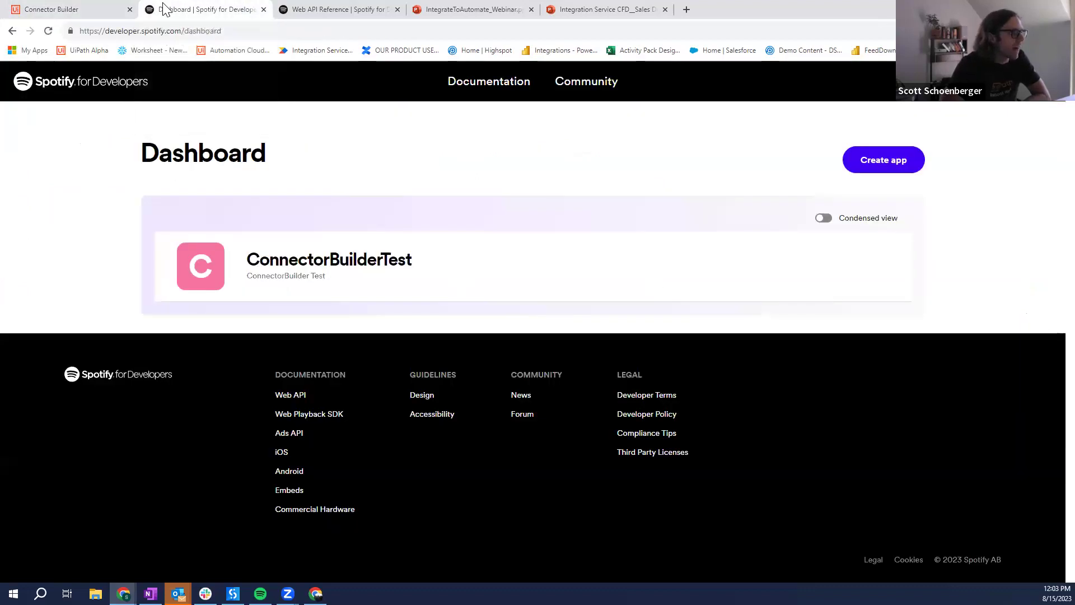
click(116, 10)
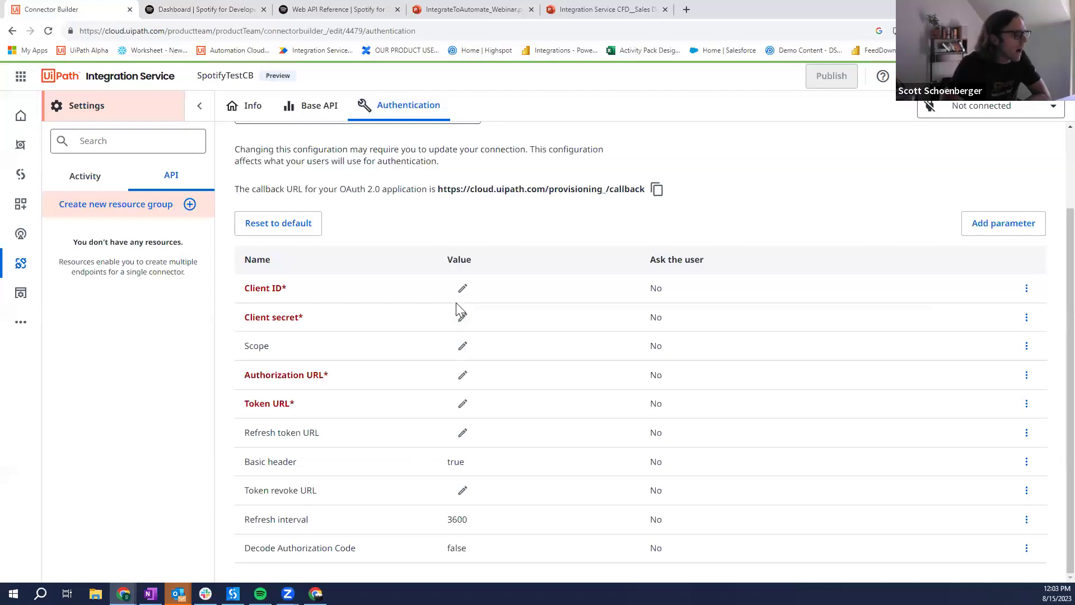
Step: Paste the Spotify app's client ID and client secret from the notes into the OAuth settings
click(464, 288)
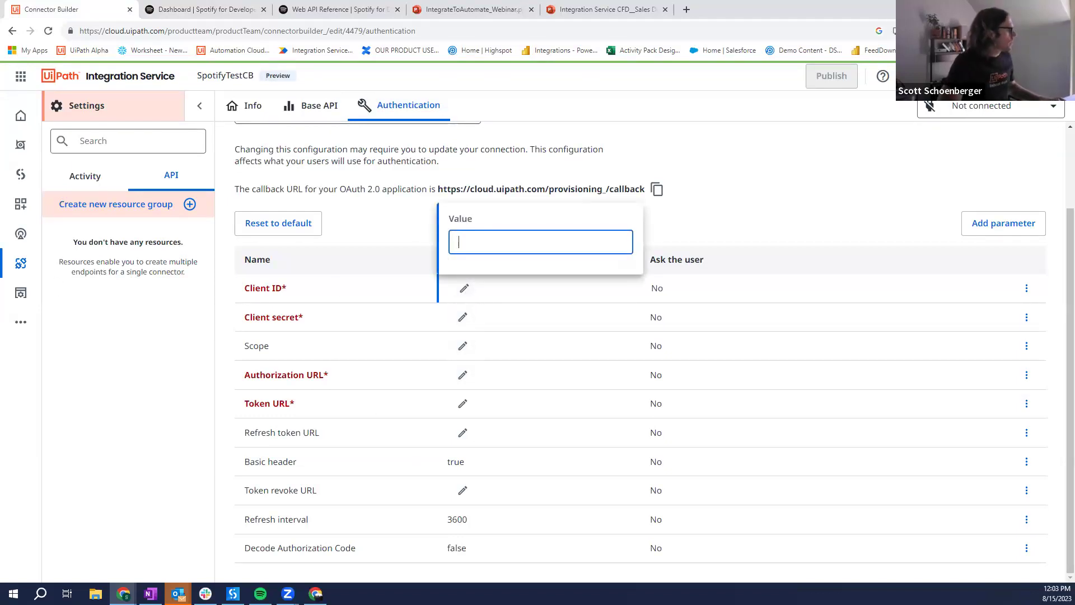
key(alt+Tab)
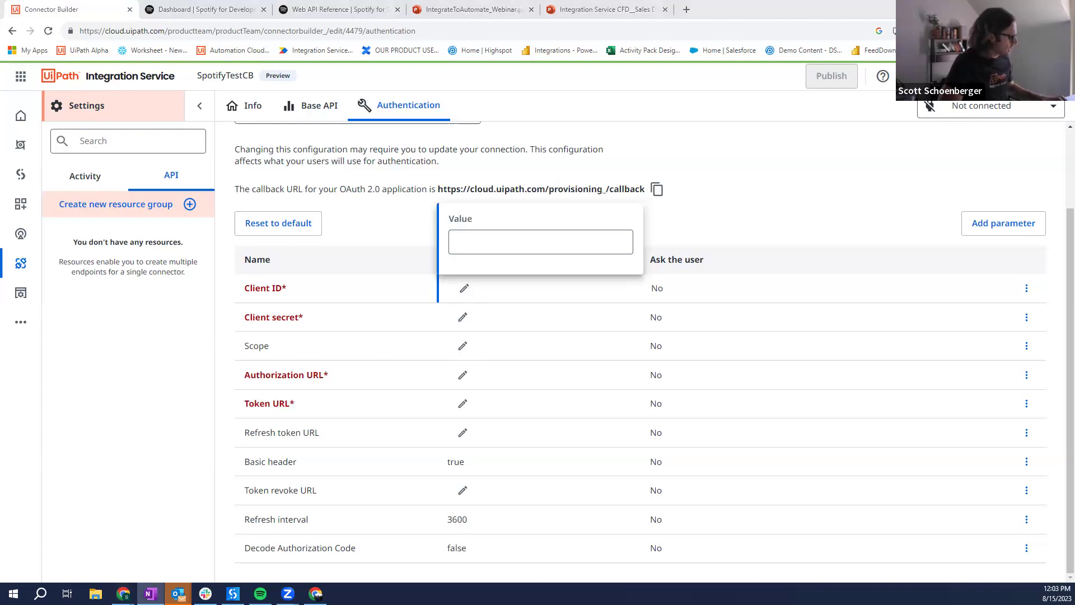
click(522, 246)
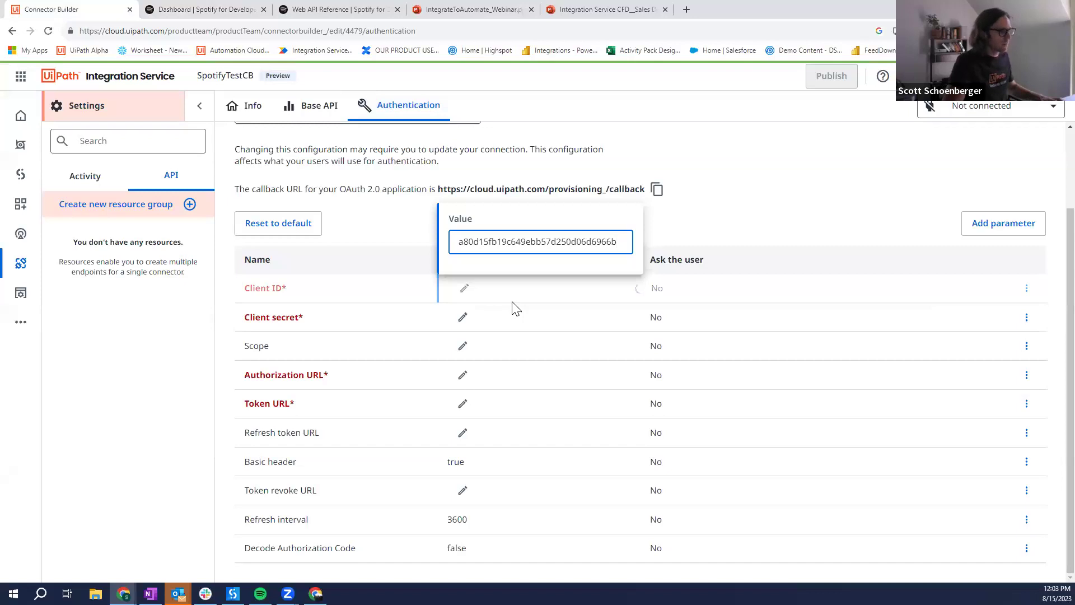
key(Return)
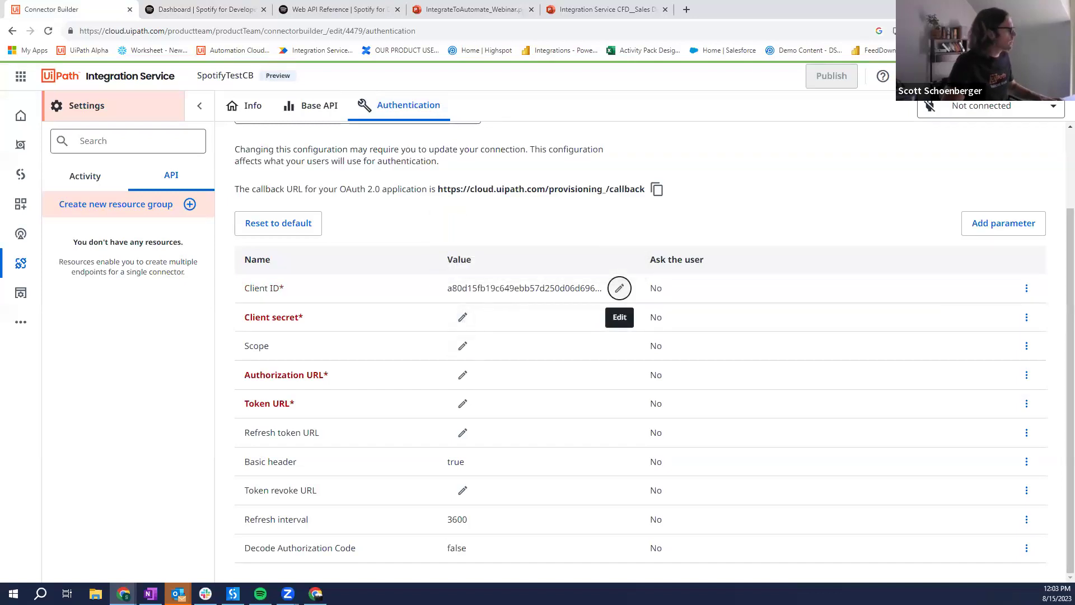
key(alt+Tab)
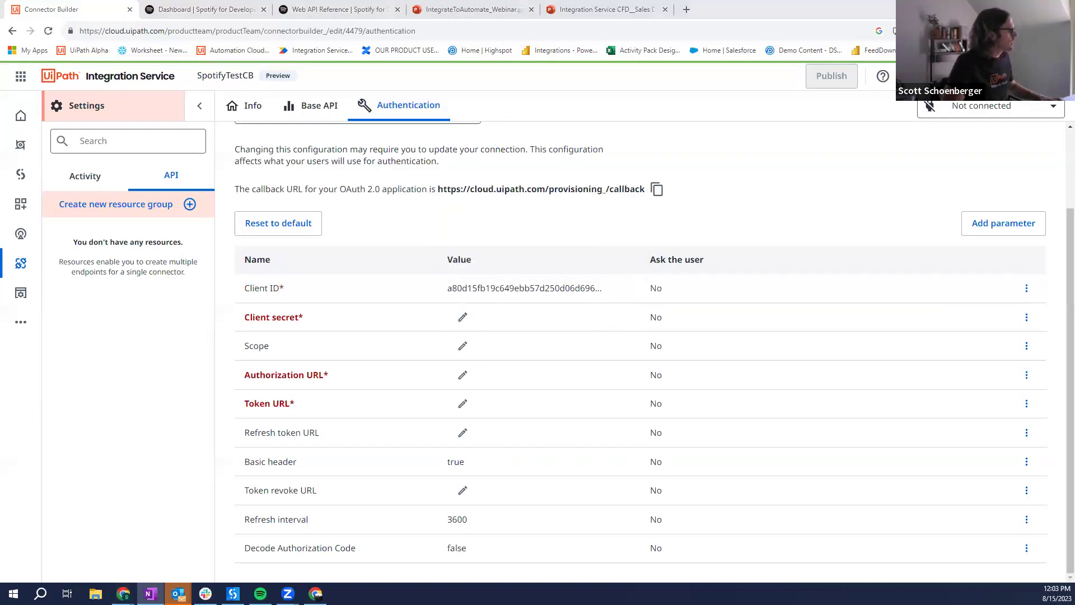
key(alt+Tab)
click(462, 317)
key(ctrl+v)
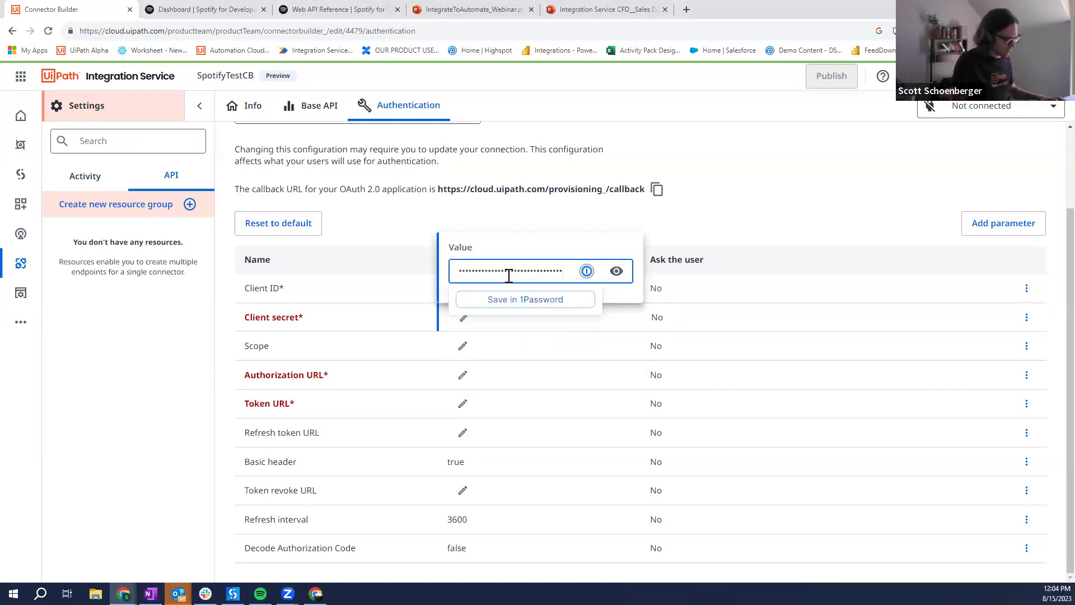
key(Return)
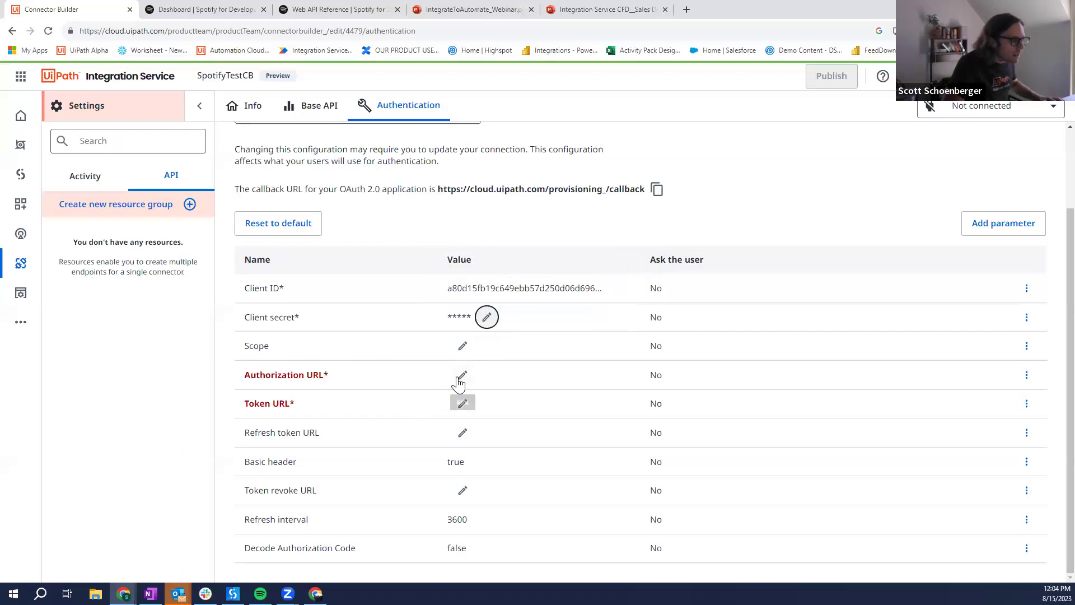
click(461, 376)
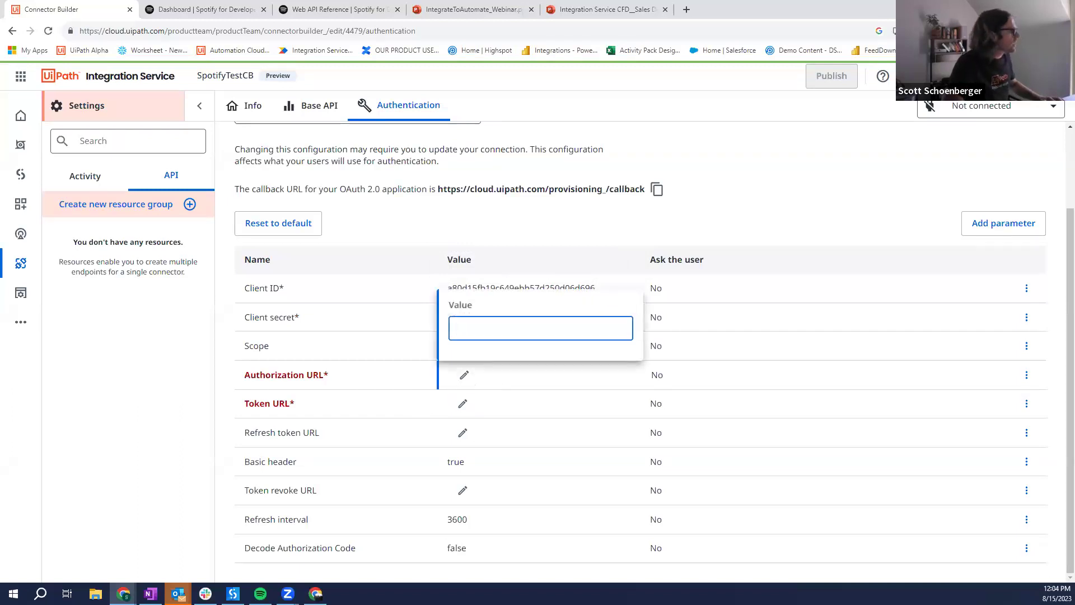
key(alt+Tab)
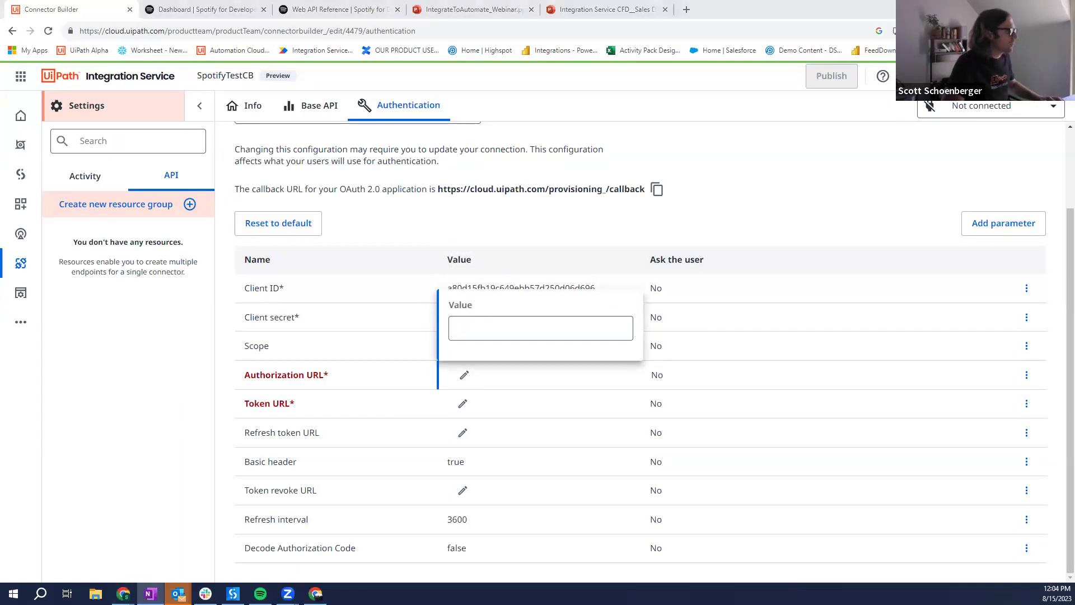
click(485, 332)
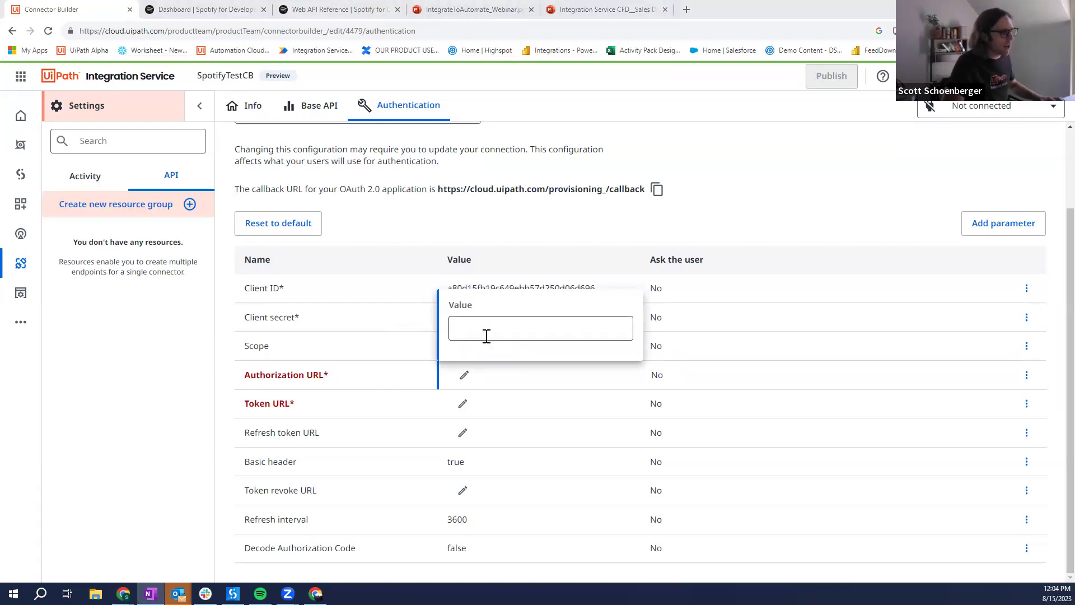
text(https://accounts.spotify.com/authorize)
key(Return)
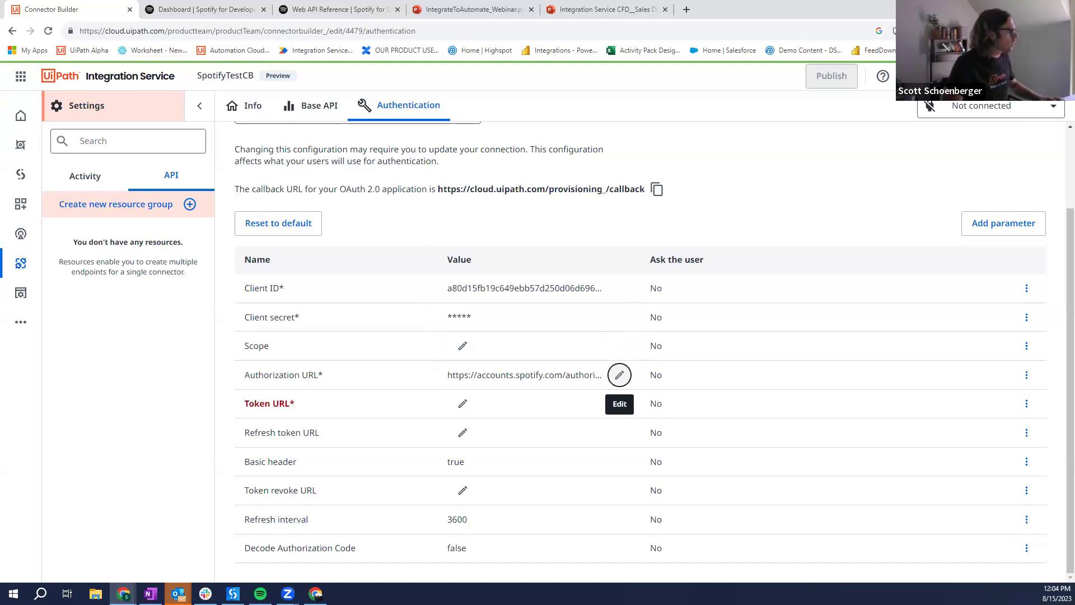
key(alt+Tab)
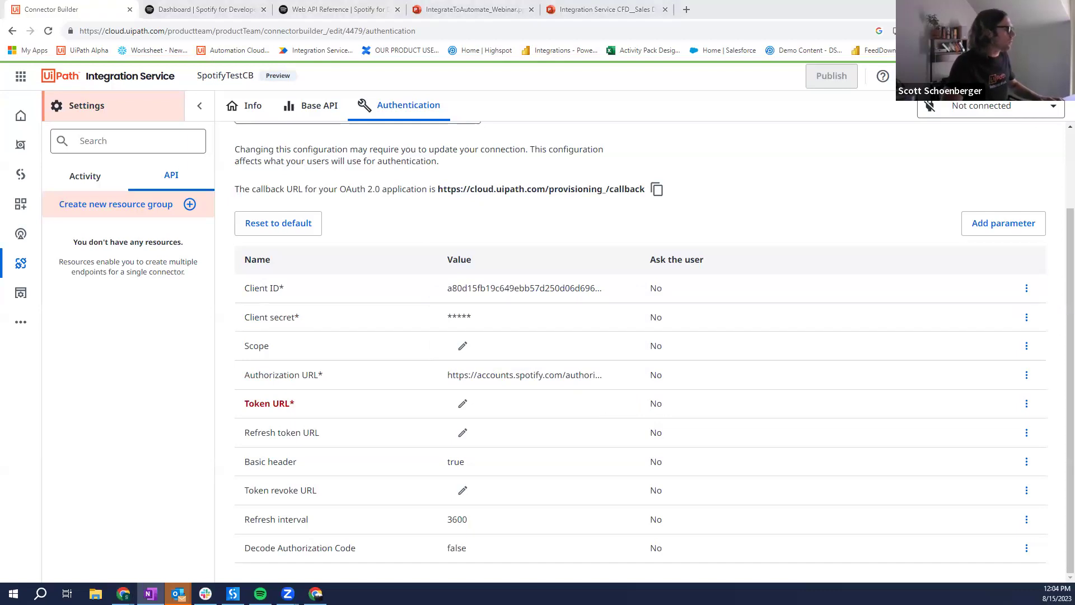
click(463, 404)
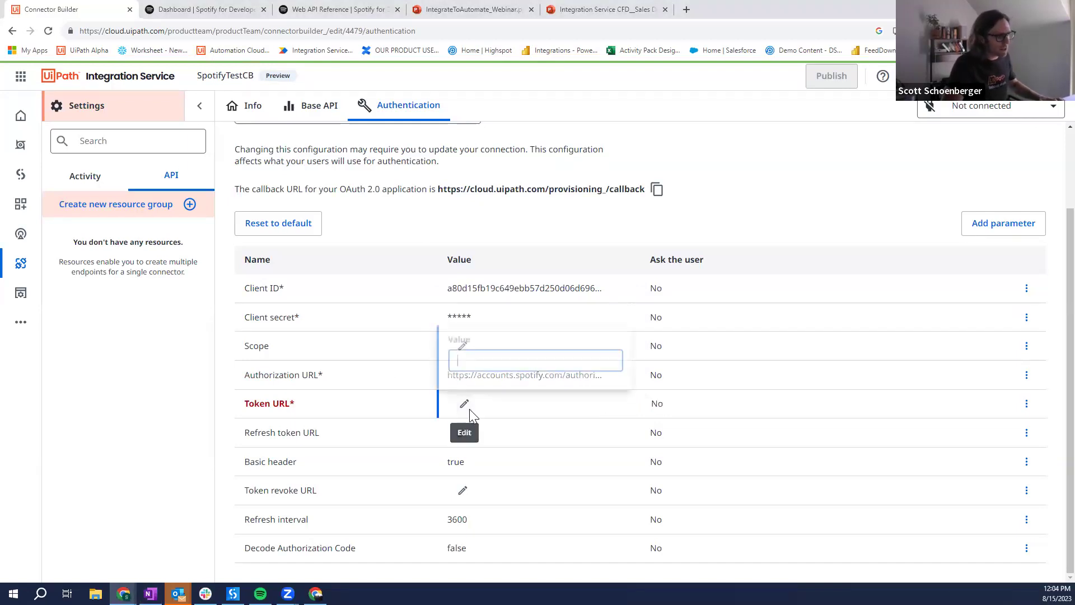
key(ctrl+v)
key(Return)
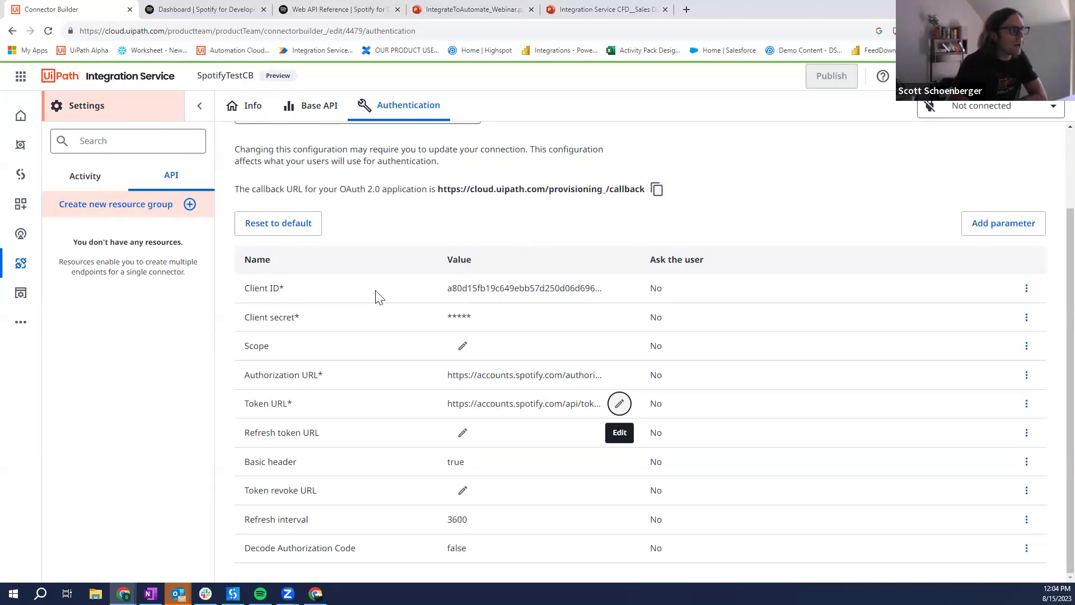
Step: Add a new connection for SpotifyTestCB from the Not connected menu and authorize it
scroll(487, 150, up, 2)
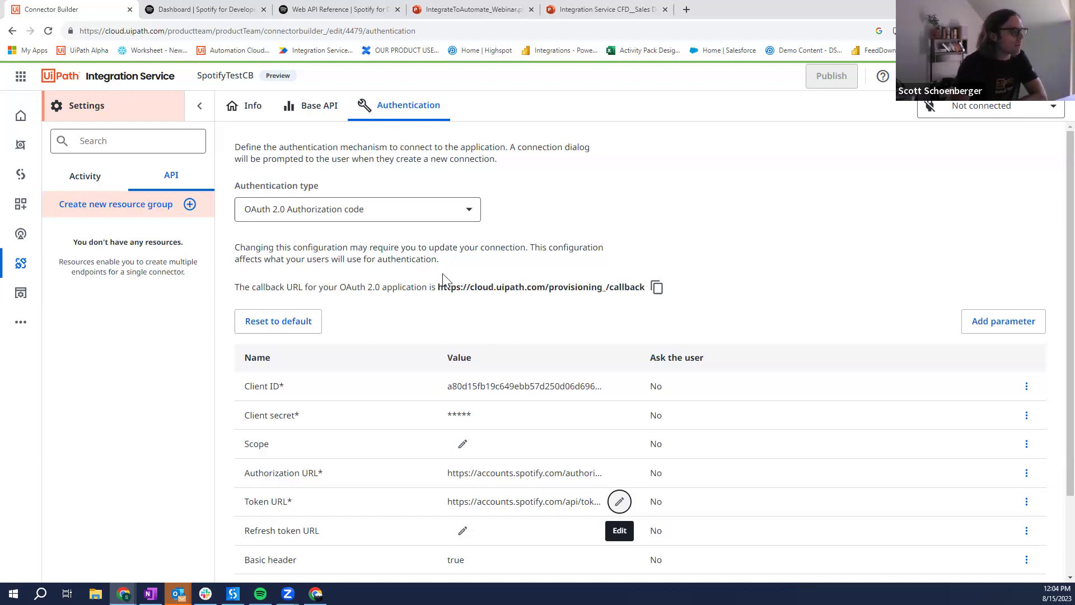
scroll(859, 355, down, 2)
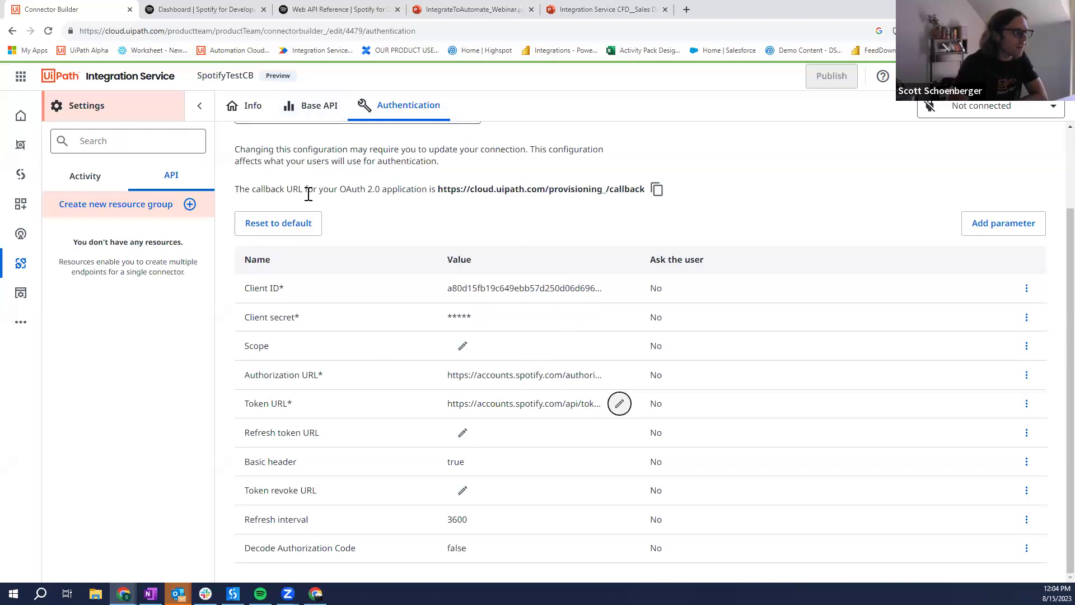
scroll(344, 227, up, 2)
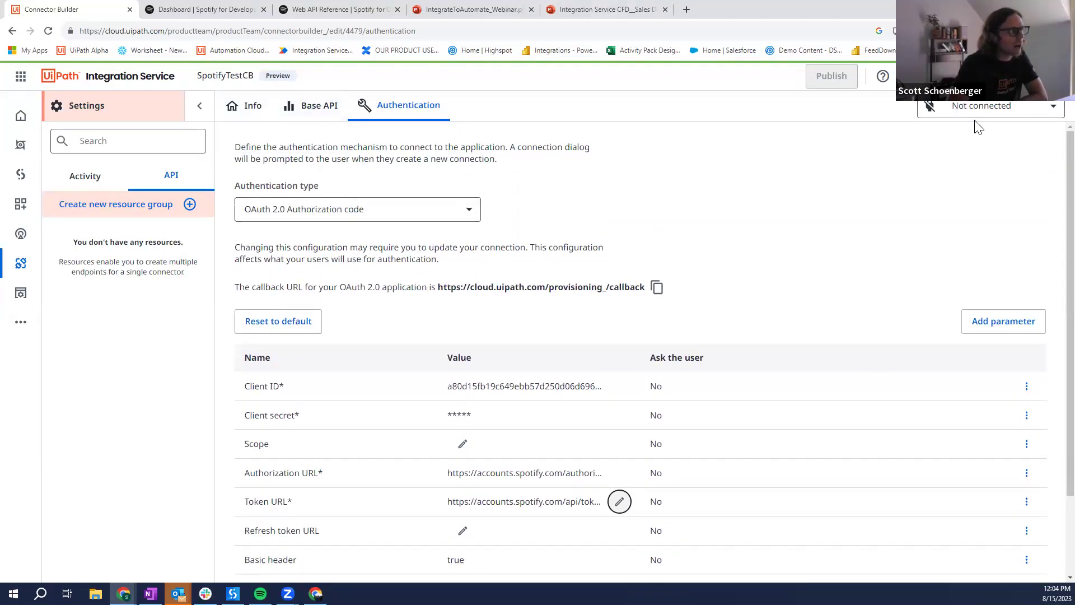
scroll(700, 285, down, 2)
scroll(703, 289, up, 2)
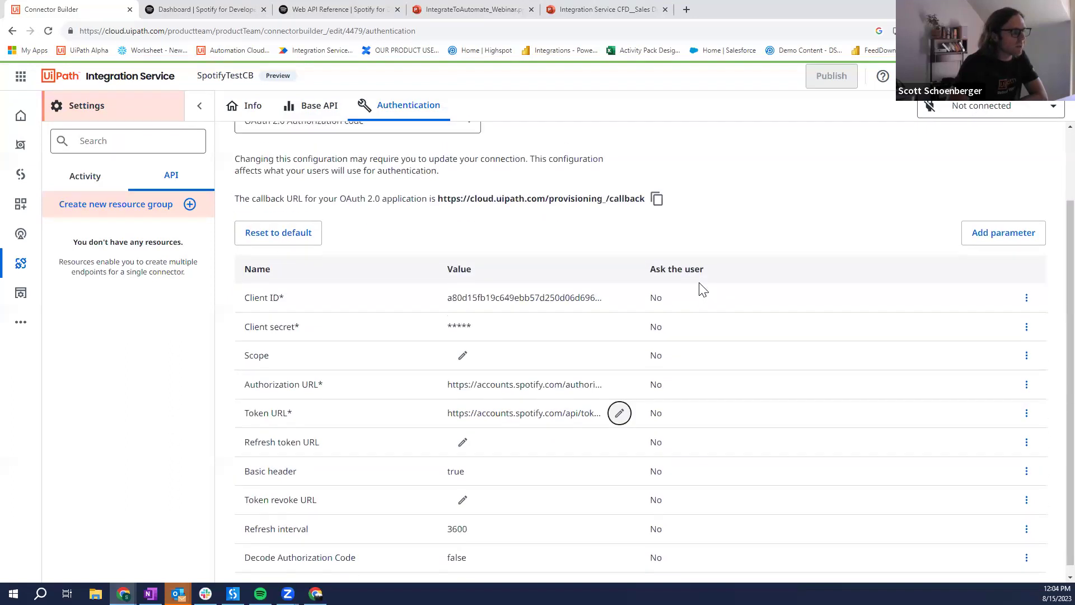
click(1005, 112)
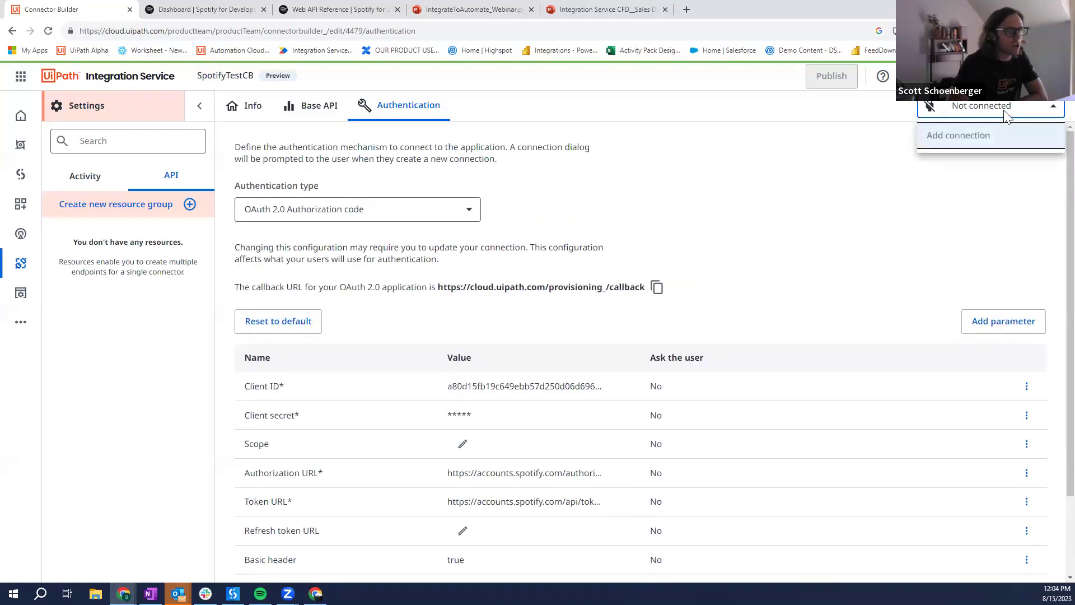
click(981, 138)
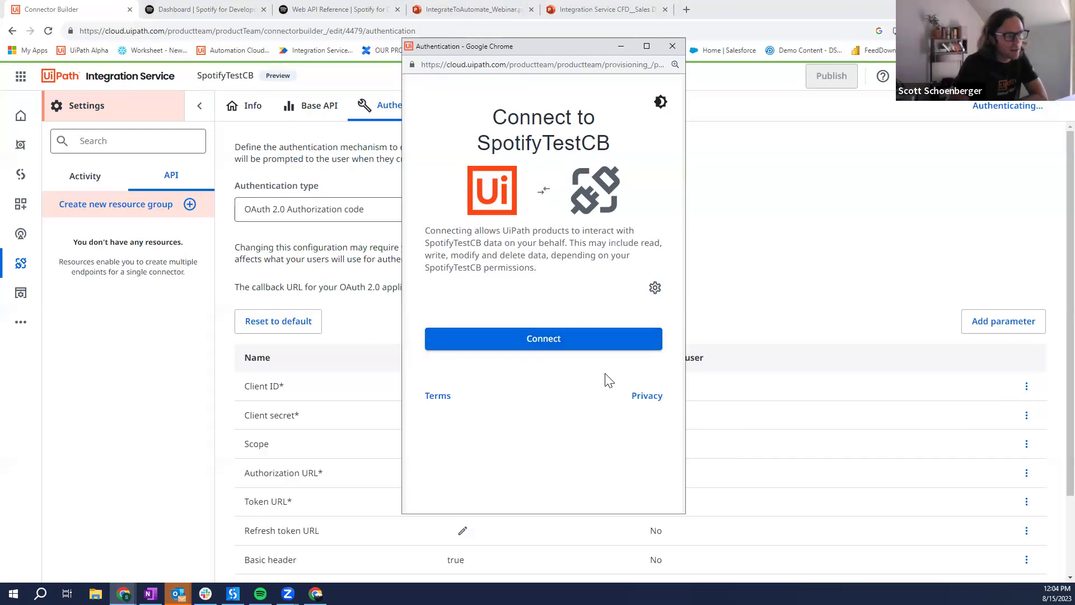
click(609, 349)
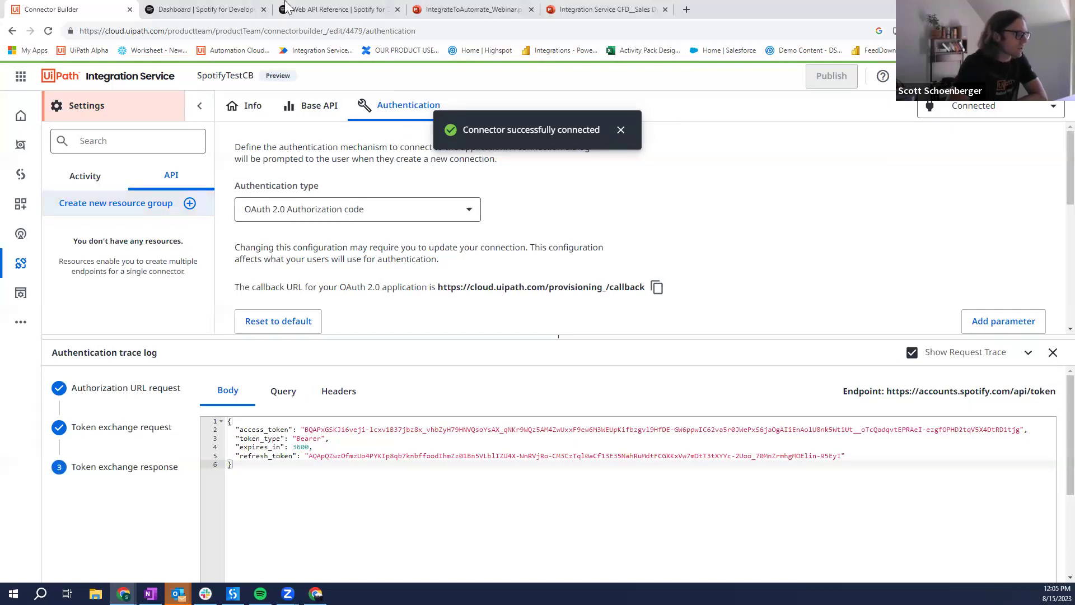
Step: In the Spotify Web API reference, highlight the Skip To Next endpoint heading
click(331, 10)
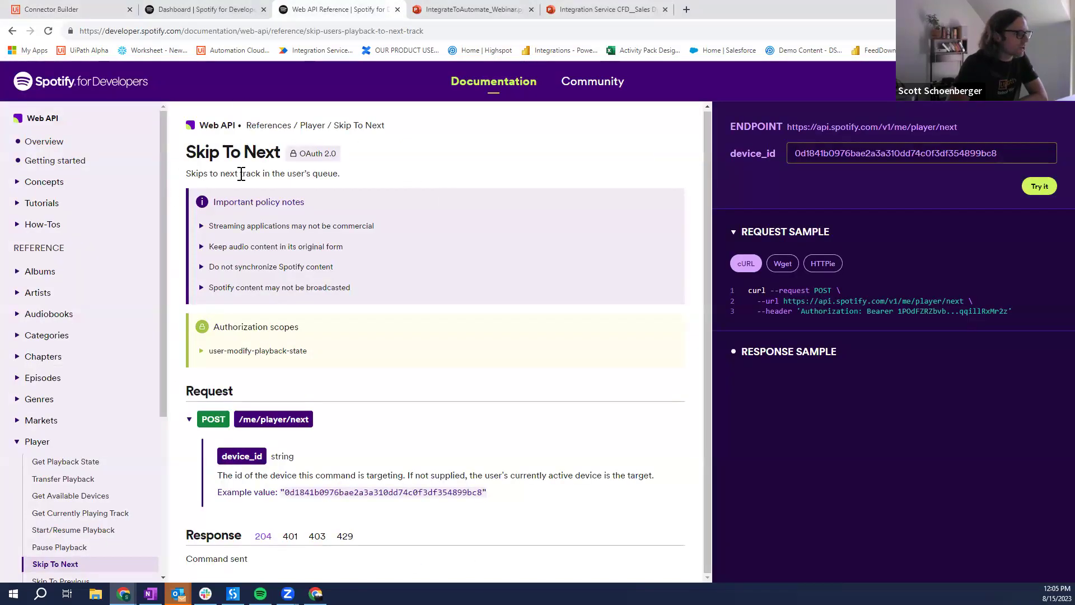
drag(180, 160, 303, 153)
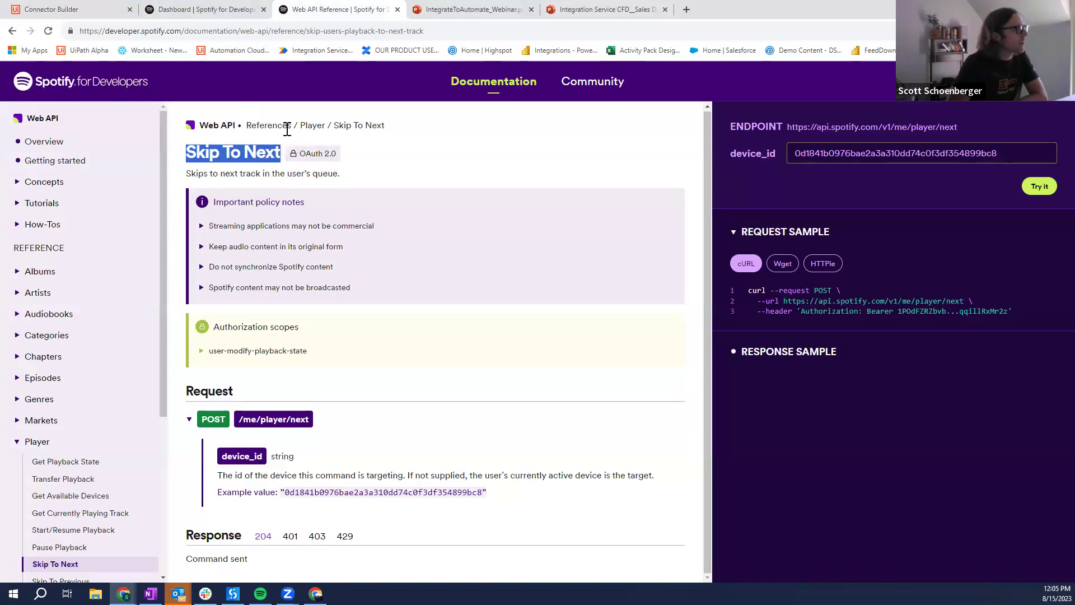
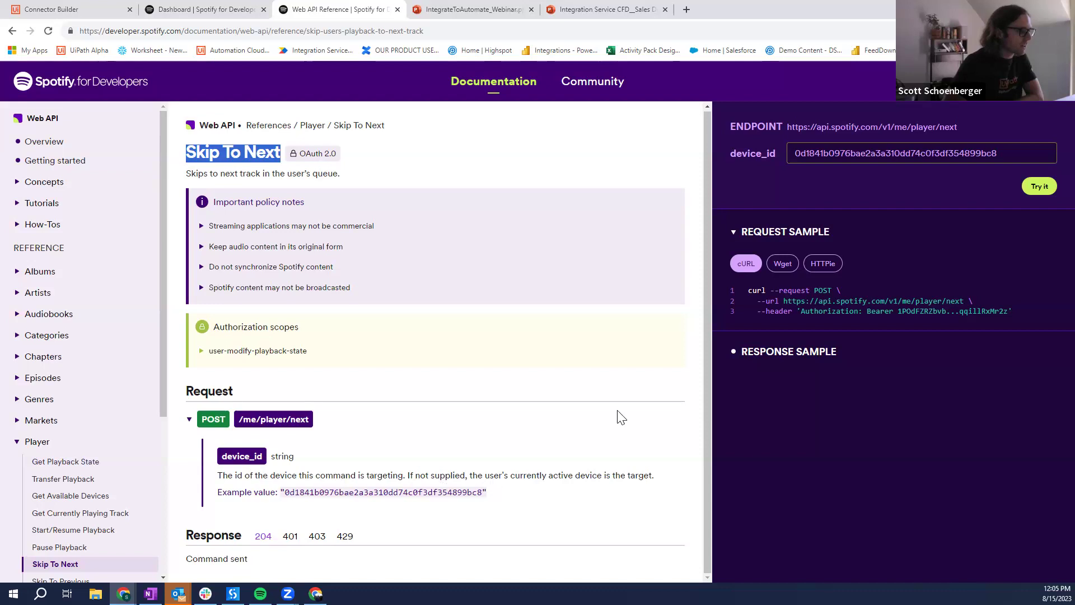
Step: Start a new resource group and paste /me/player/next from the Skip To Next docs into Path
click(108, 9)
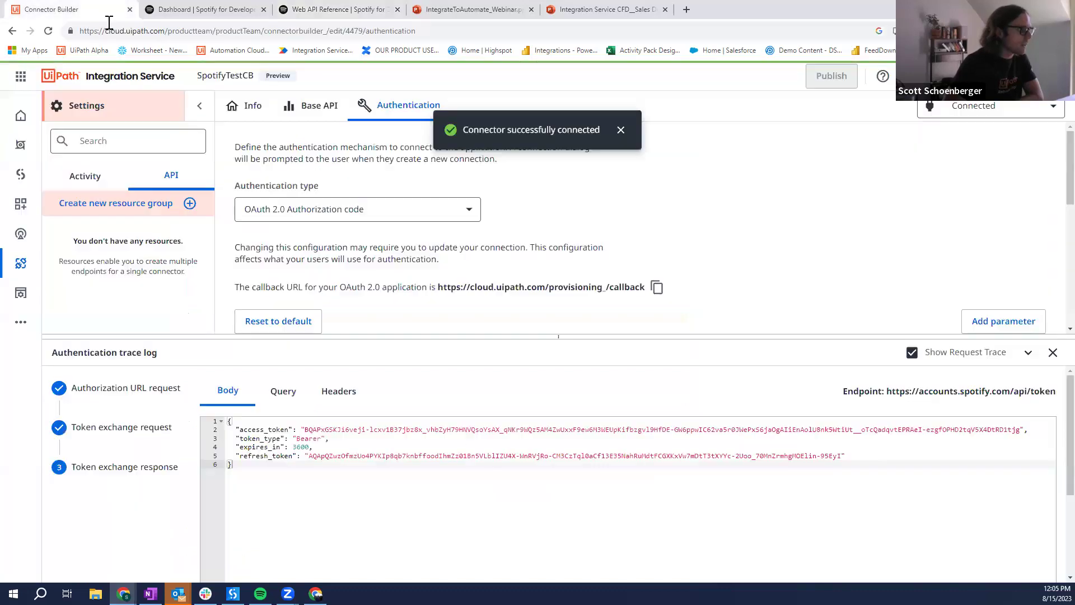
click(189, 204)
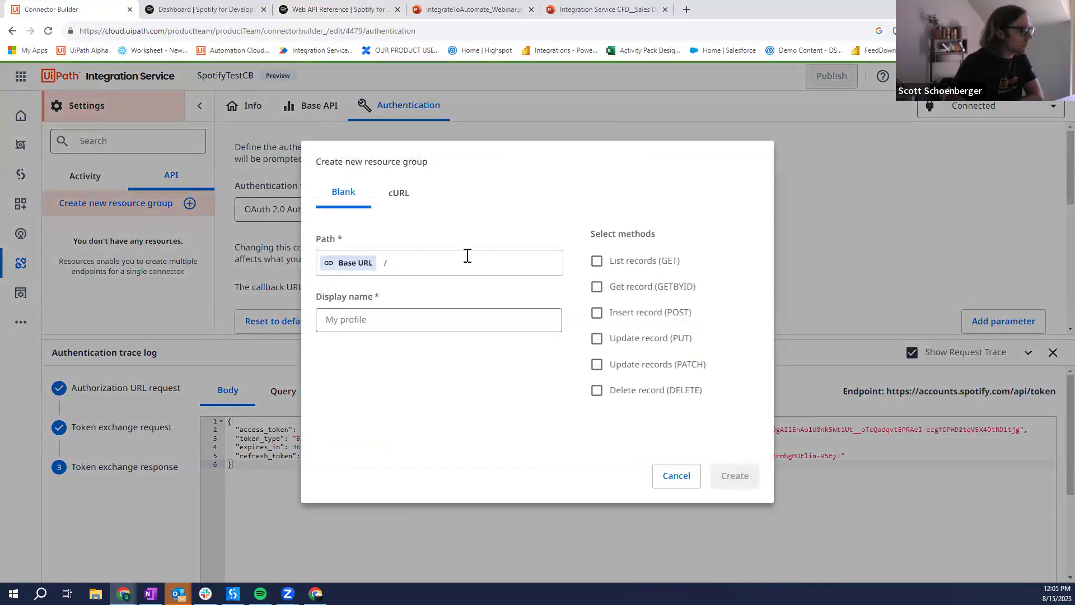
click(410, 205)
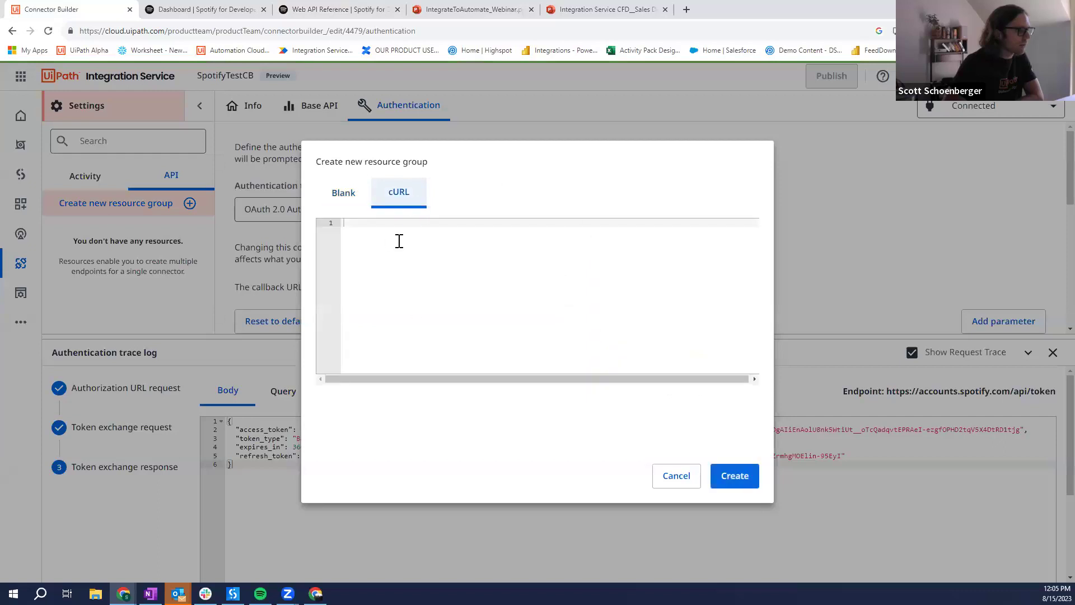
click(365, 9)
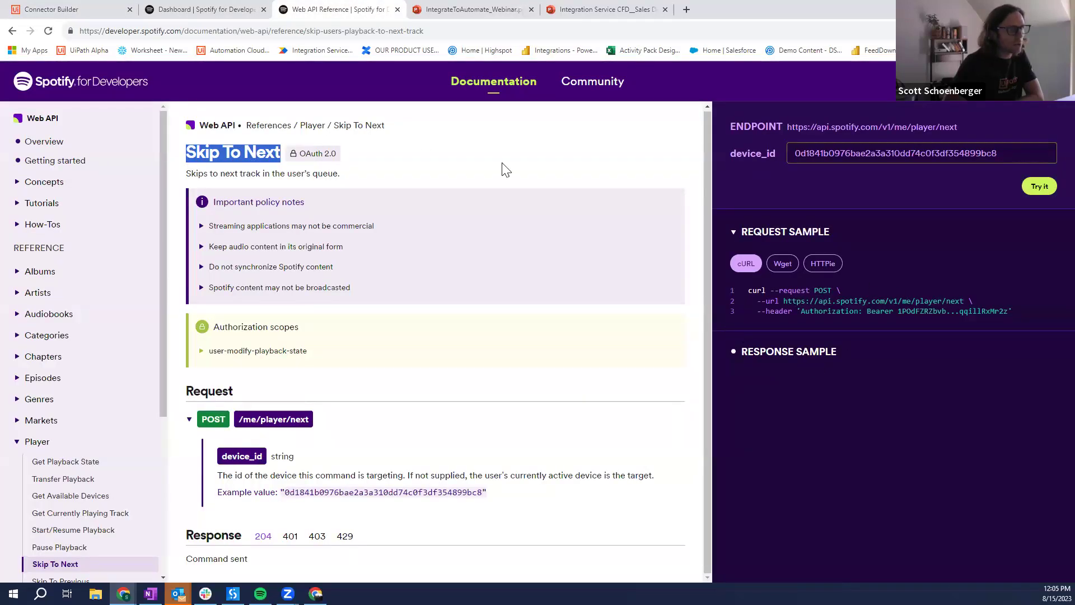
drag(977, 305, 744, 296)
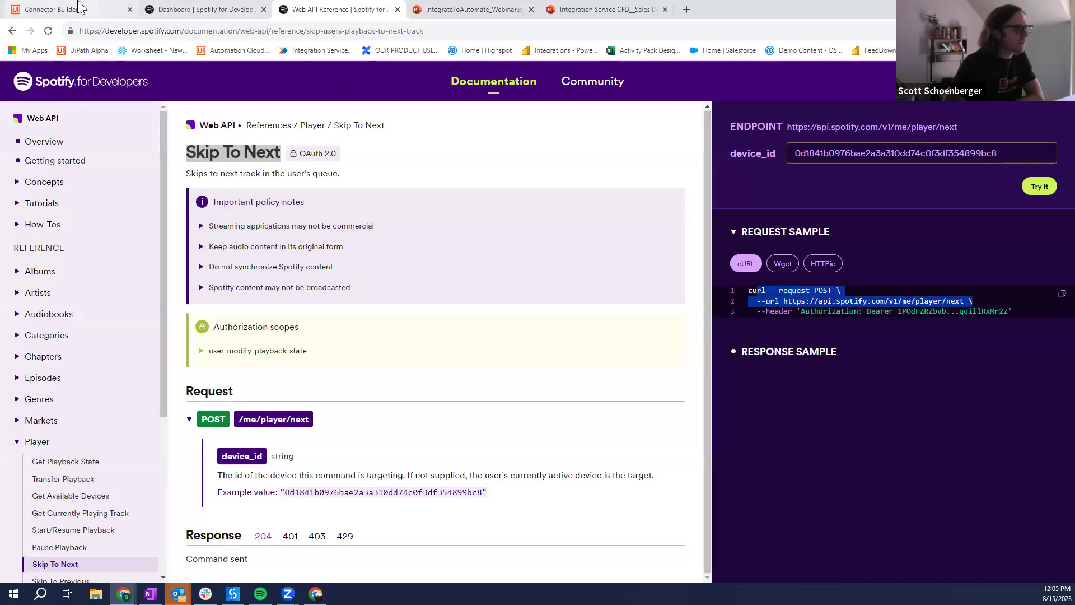
click(79, 8)
click(343, 193)
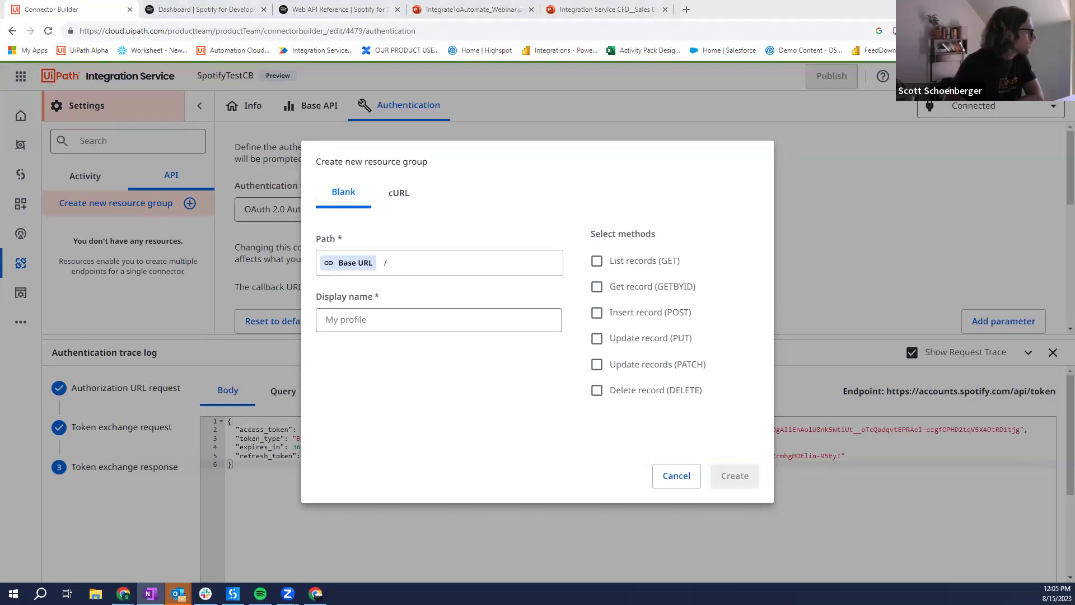
click(487, 268)
text(/me/player/next)
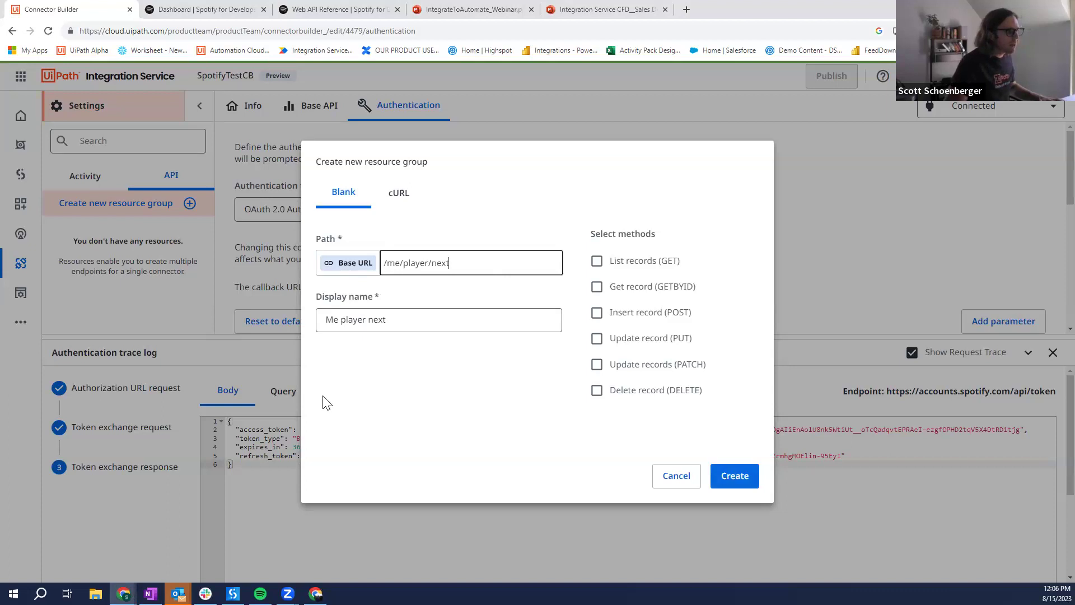
Step: Rename the display name to 'Next Song', enable Insert record (POST), and create the group
click(339, 9)
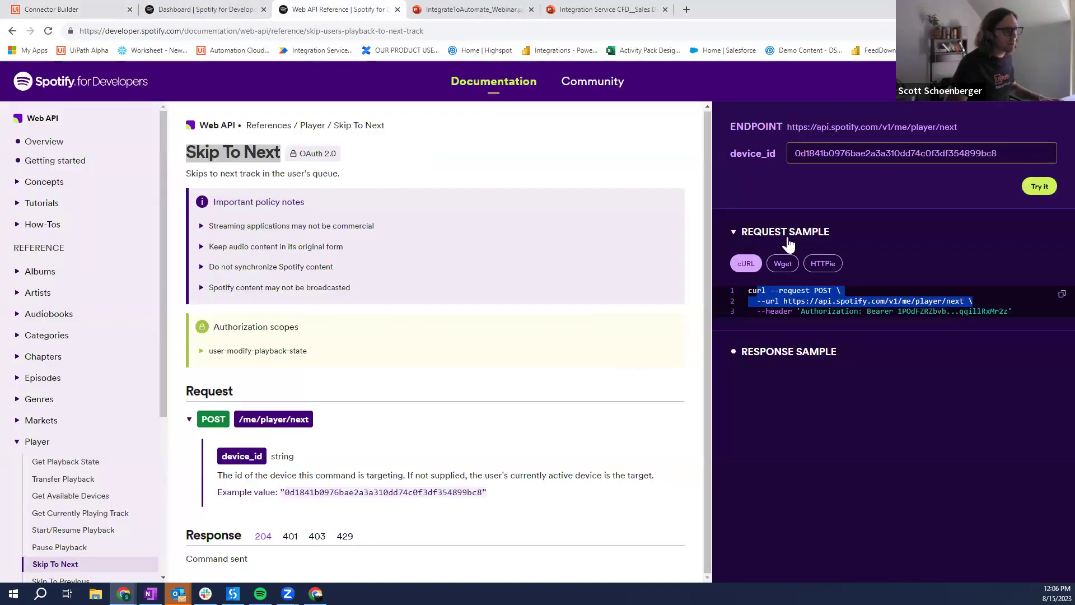
click(824, 296)
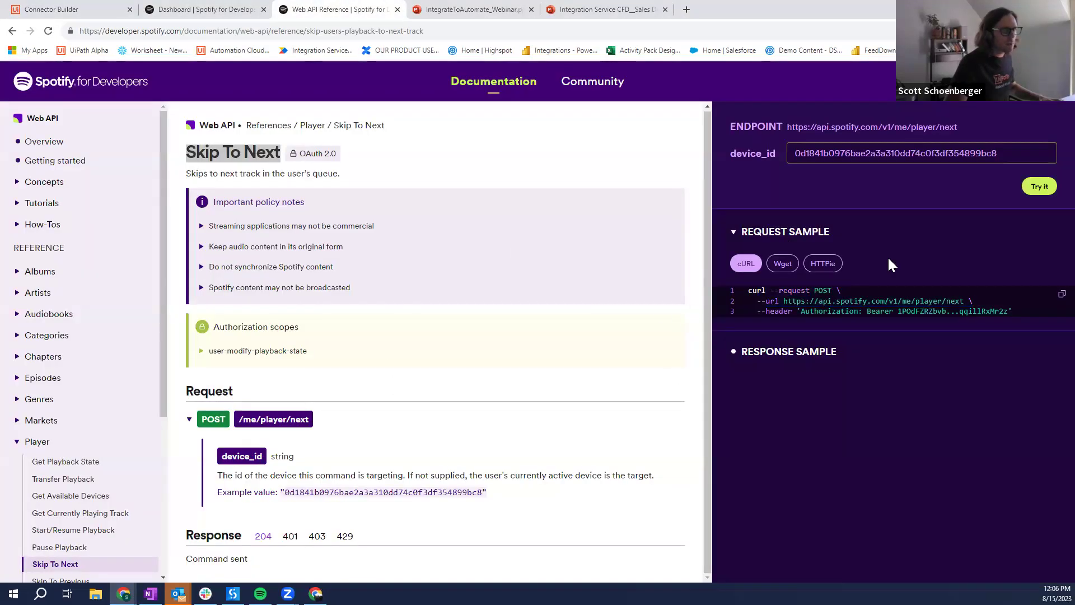
click(73, 9)
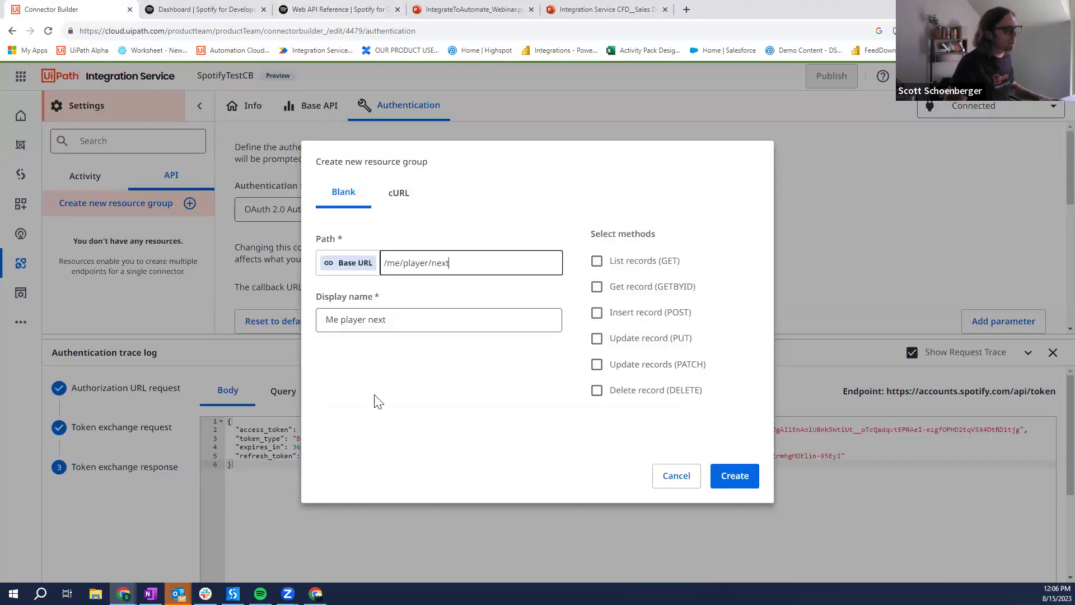
click(488, 324)
key(ctrl+a)
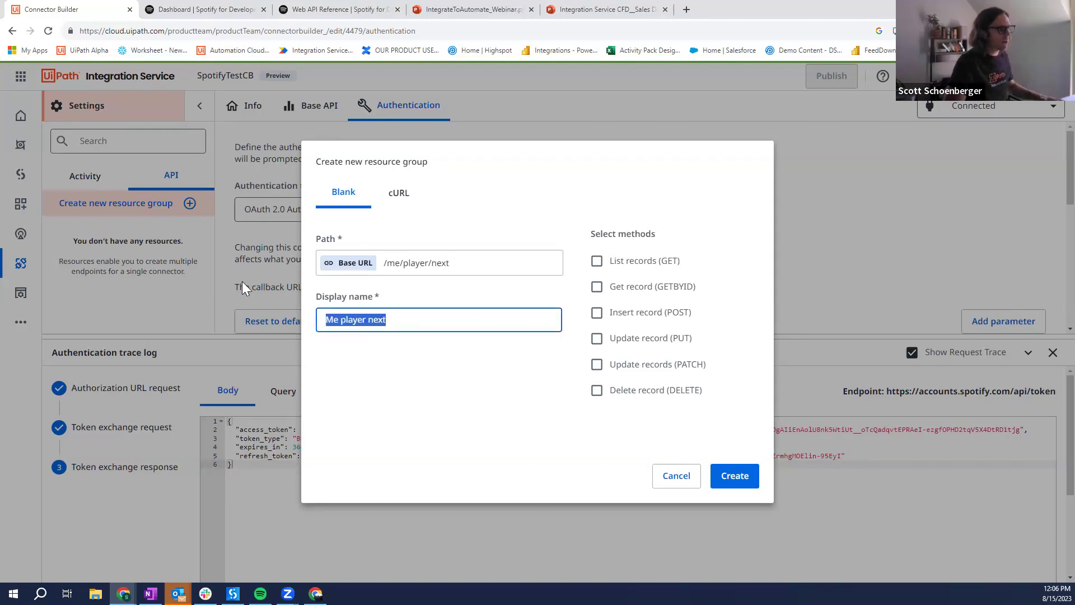
text(Next Song)
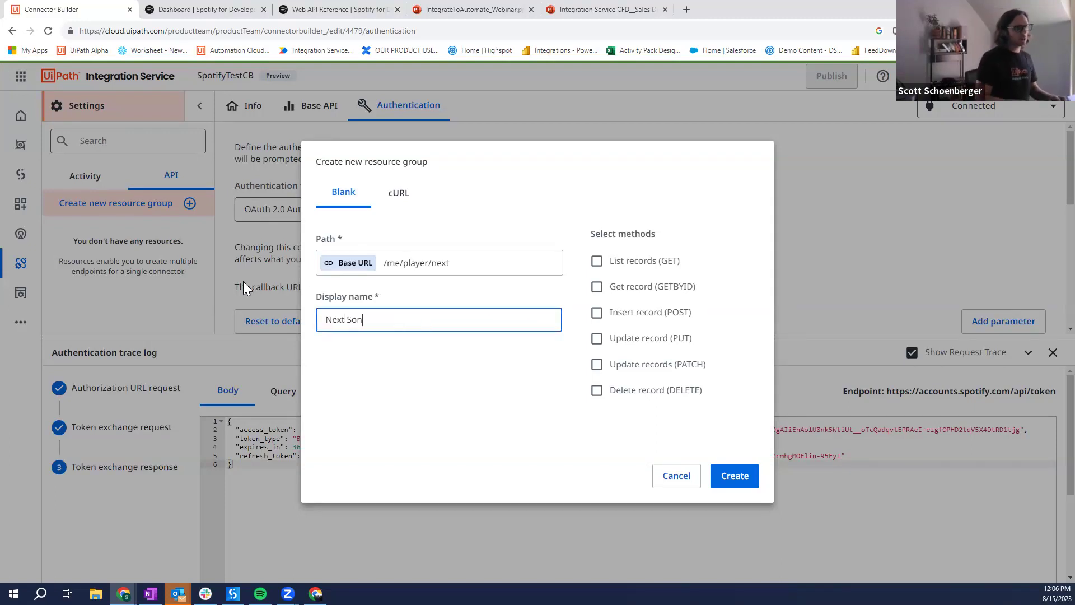
click(597, 312)
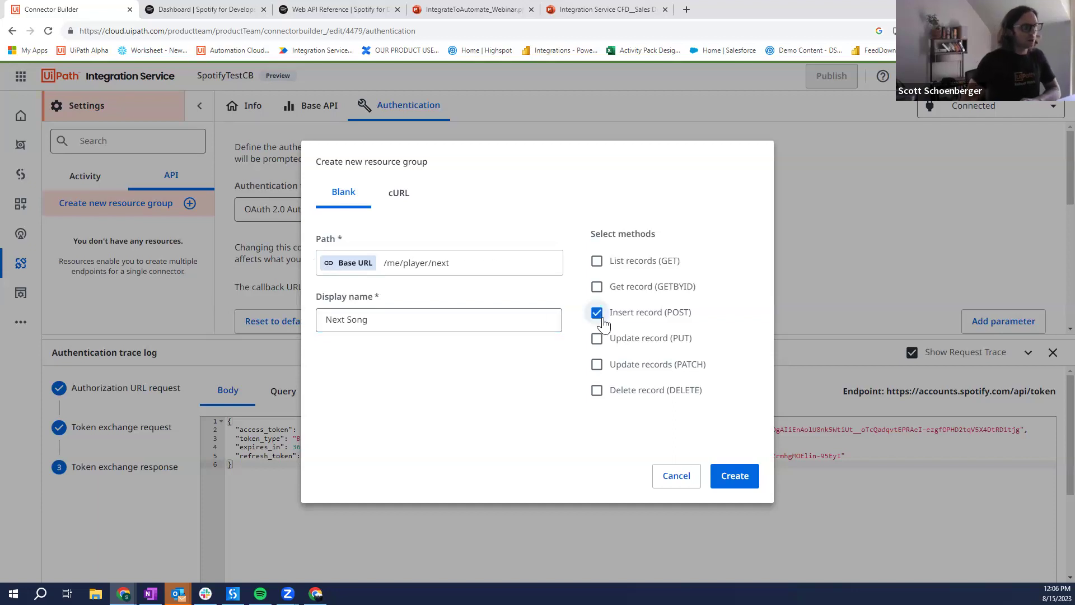
click(750, 487)
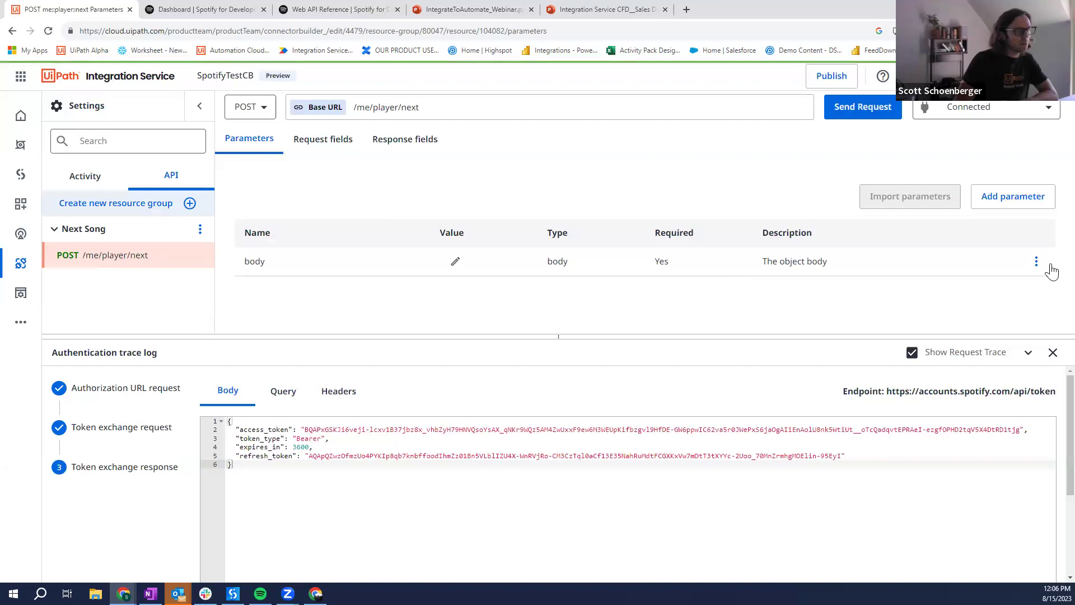
Step: Delete the Next Song endpoint's body parameter and switch to its response fields
click(1036, 265)
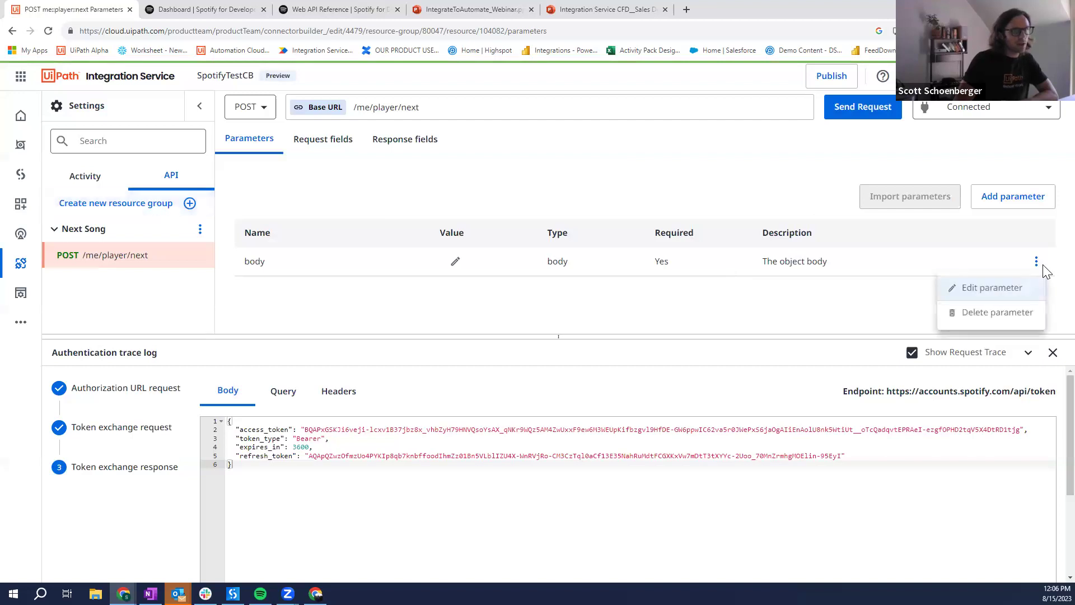
click(1012, 318)
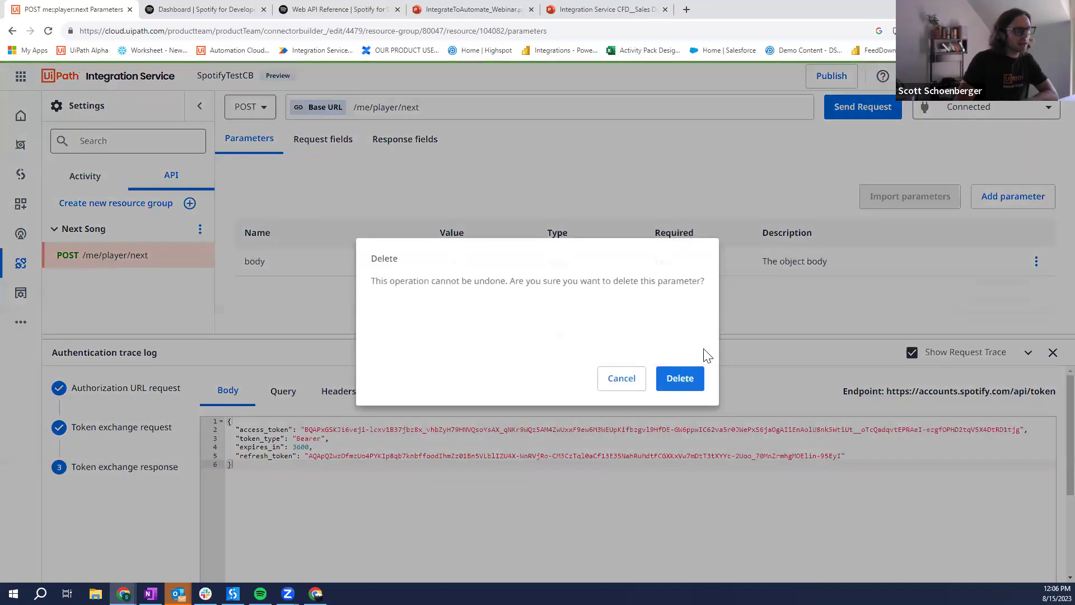
click(680, 378)
click(323, 139)
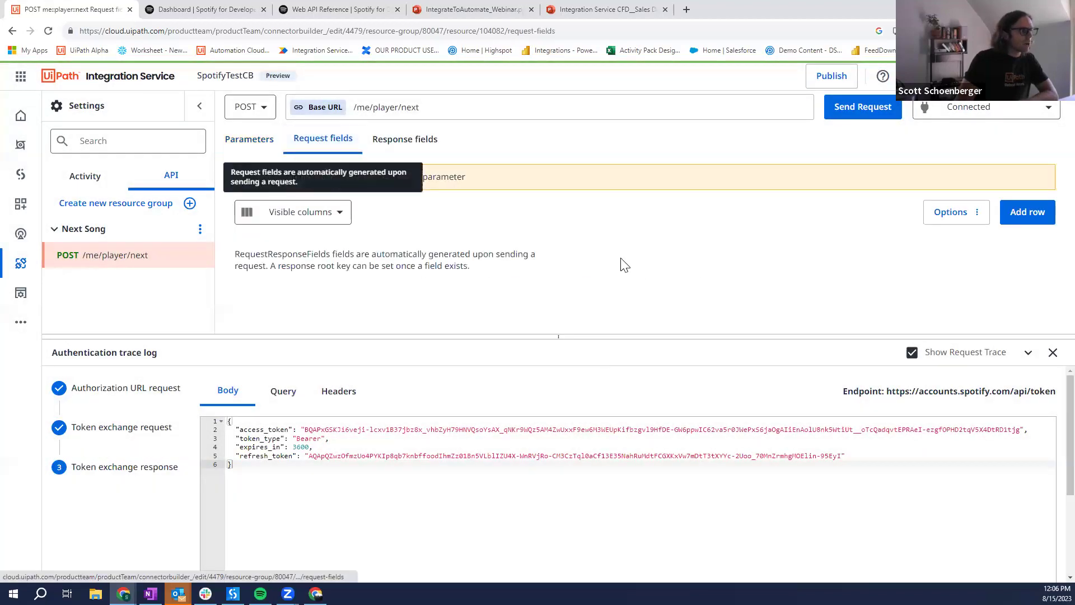
click(405, 139)
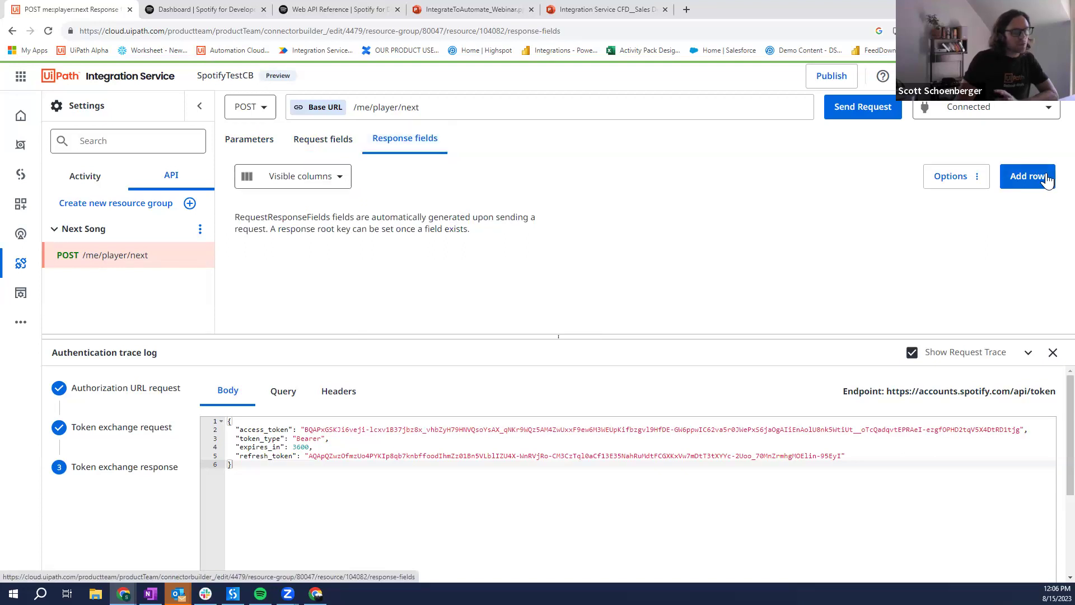
Step: Add a testPK response field marked as primary key, then bring Spotify forward
click(1028, 176)
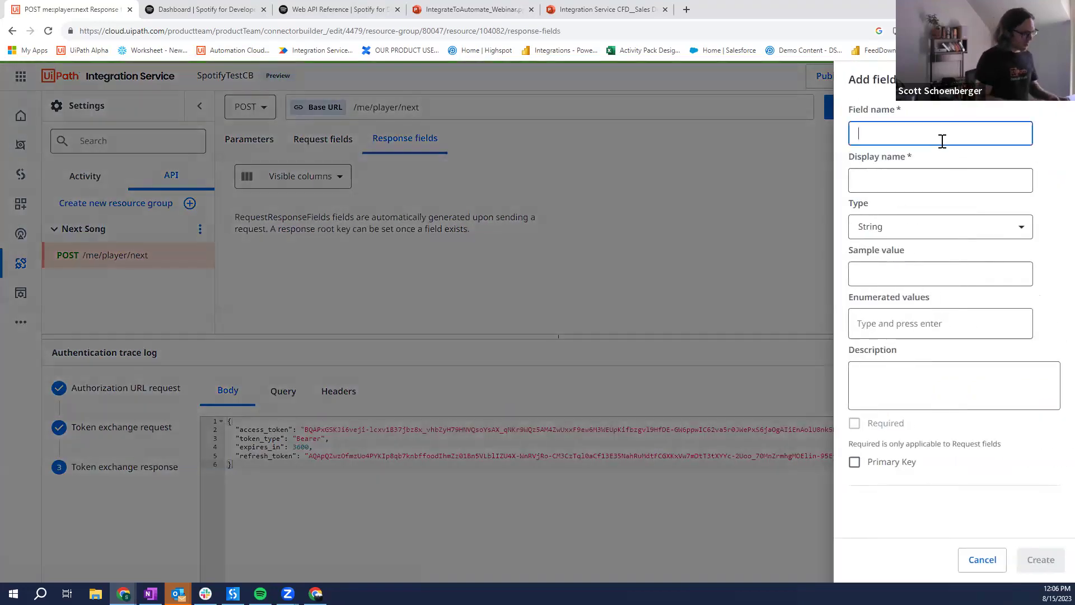
text(testPK)
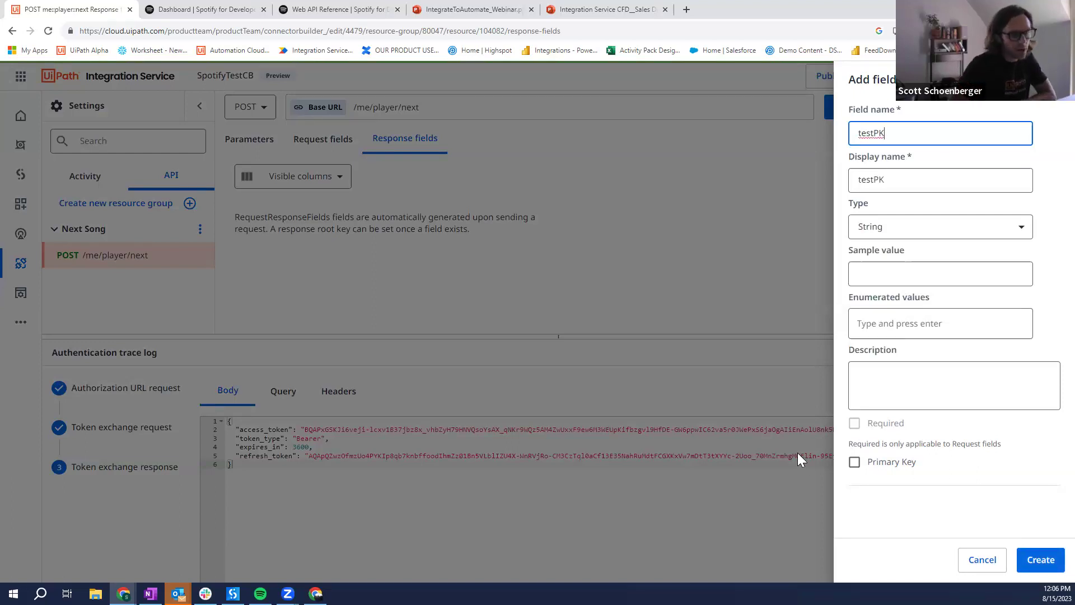
click(851, 472)
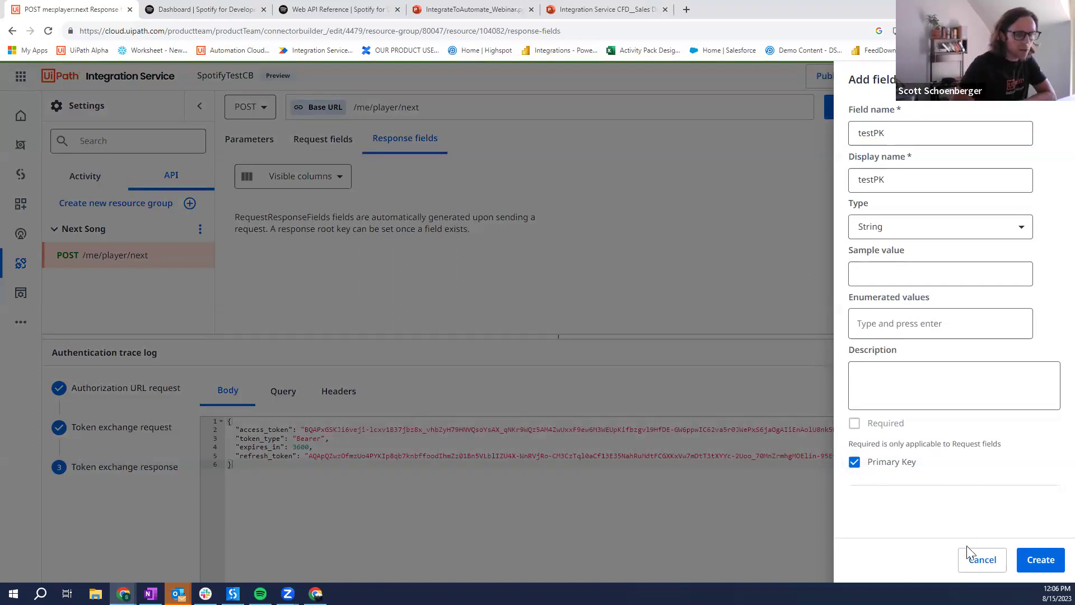
click(1051, 564)
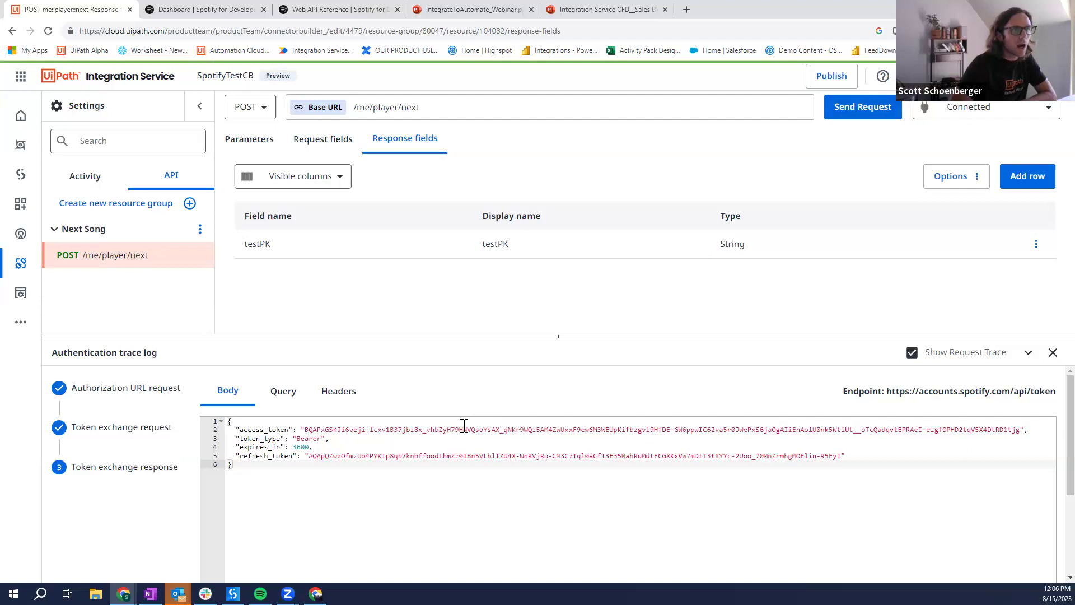
click(260, 592)
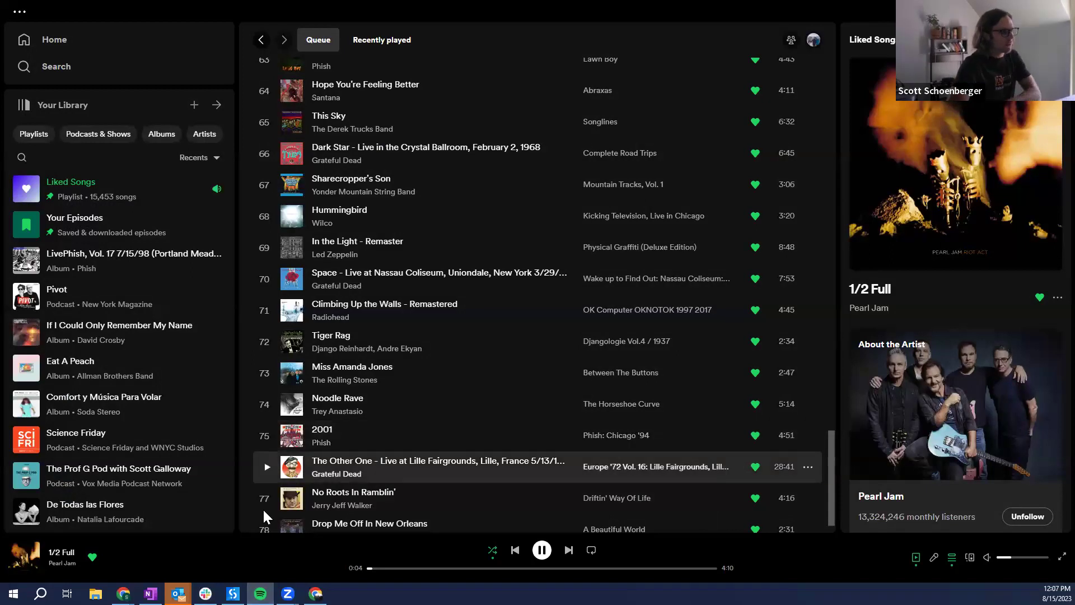
click(1022, 557)
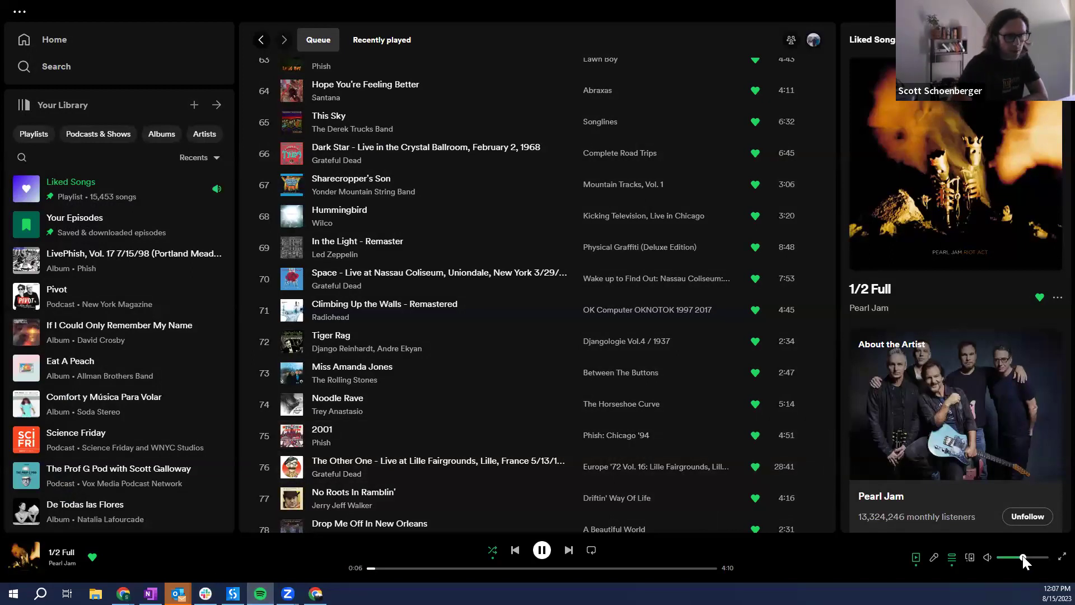
key(alt+Tab)
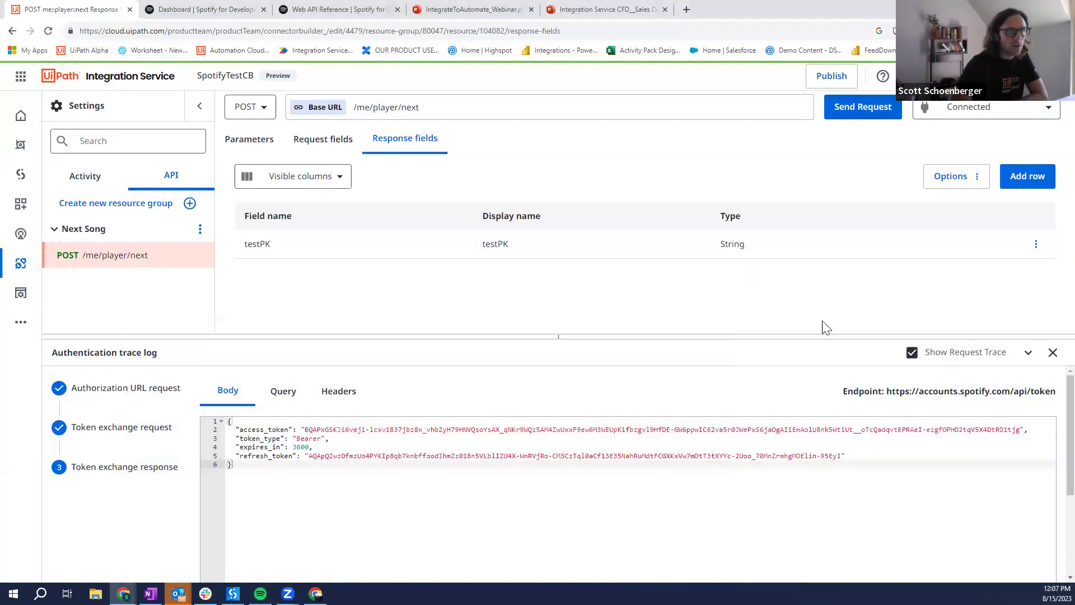
click(854, 114)
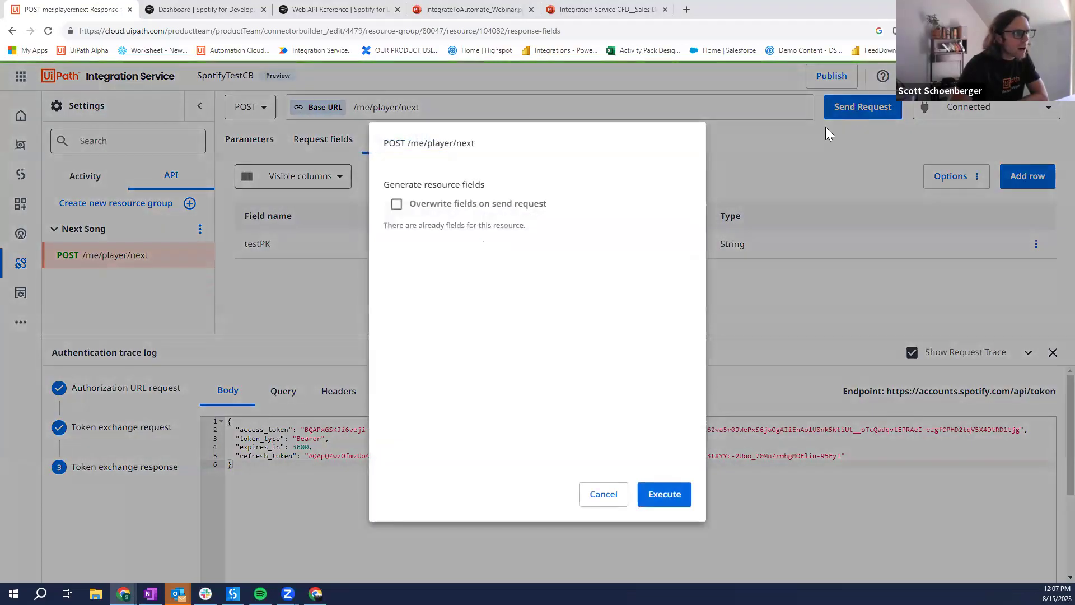
click(664, 494)
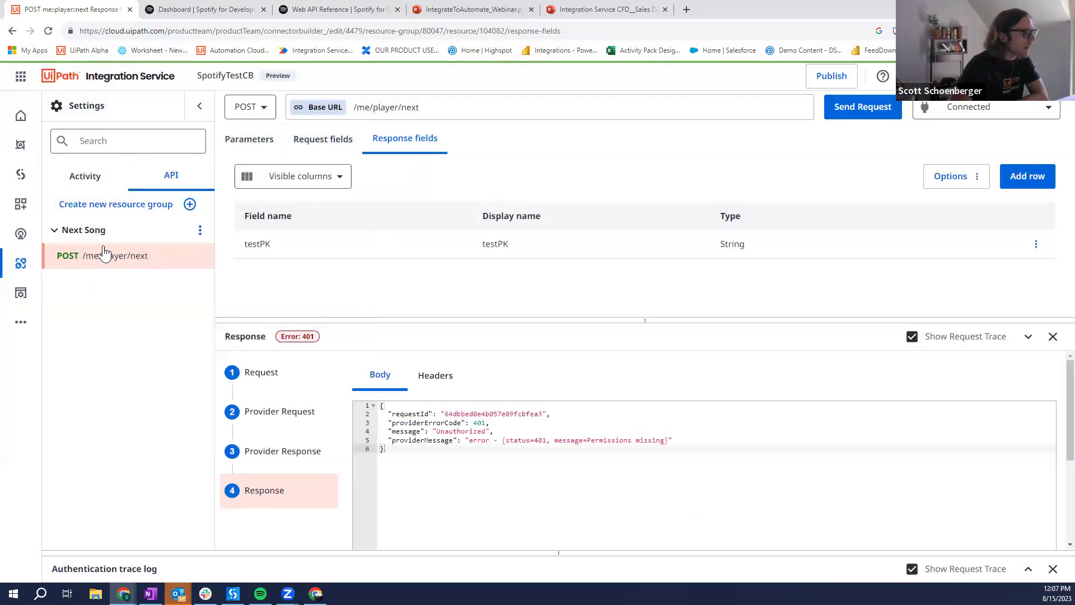
click(199, 106)
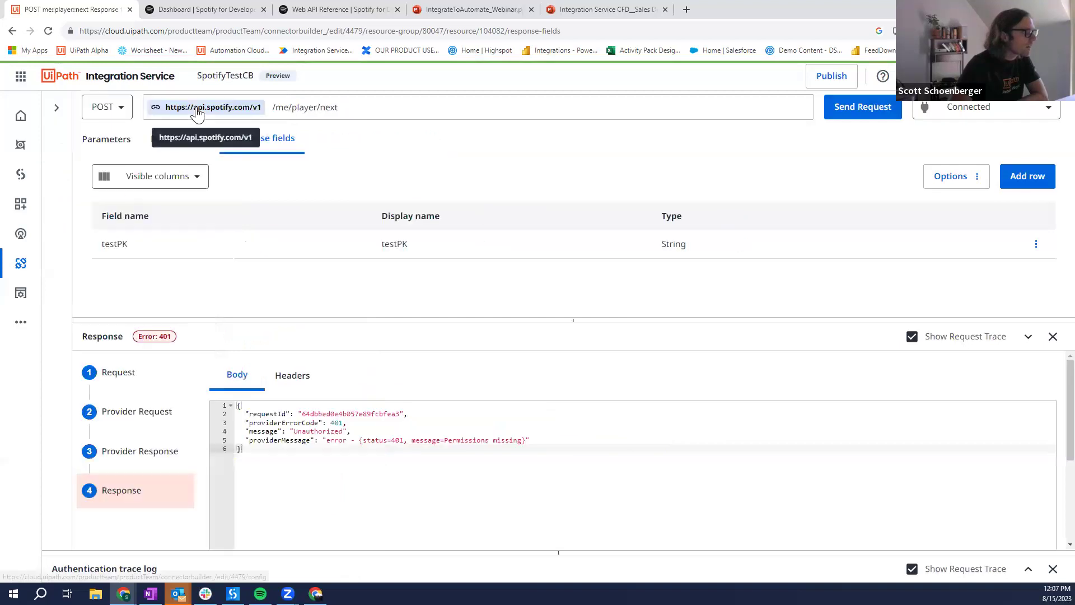
click(58, 110)
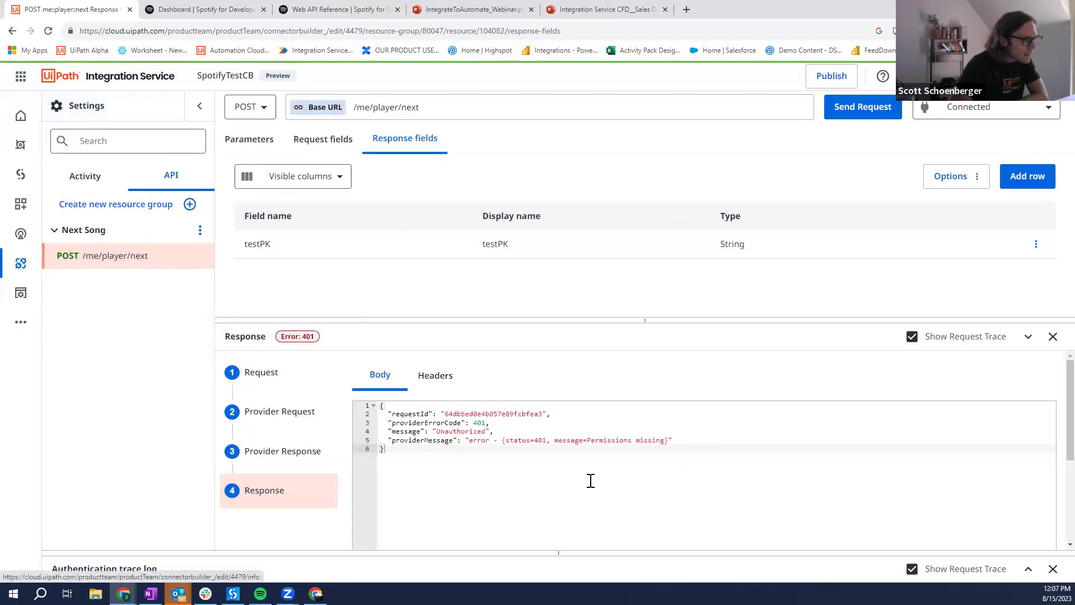
drag(623, 441, 650, 440)
click(650, 440)
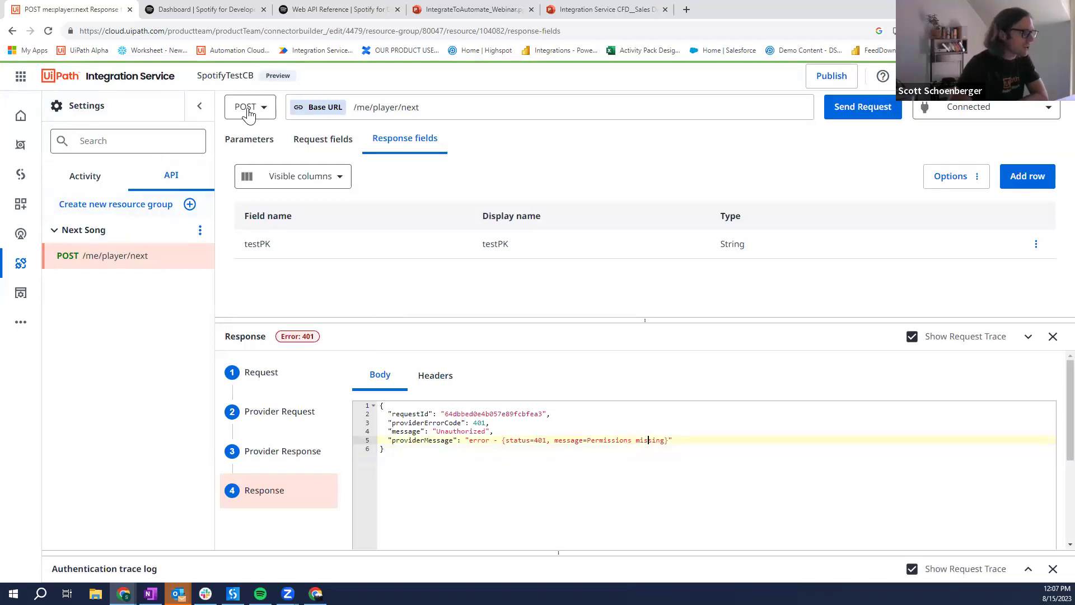
click(261, 594)
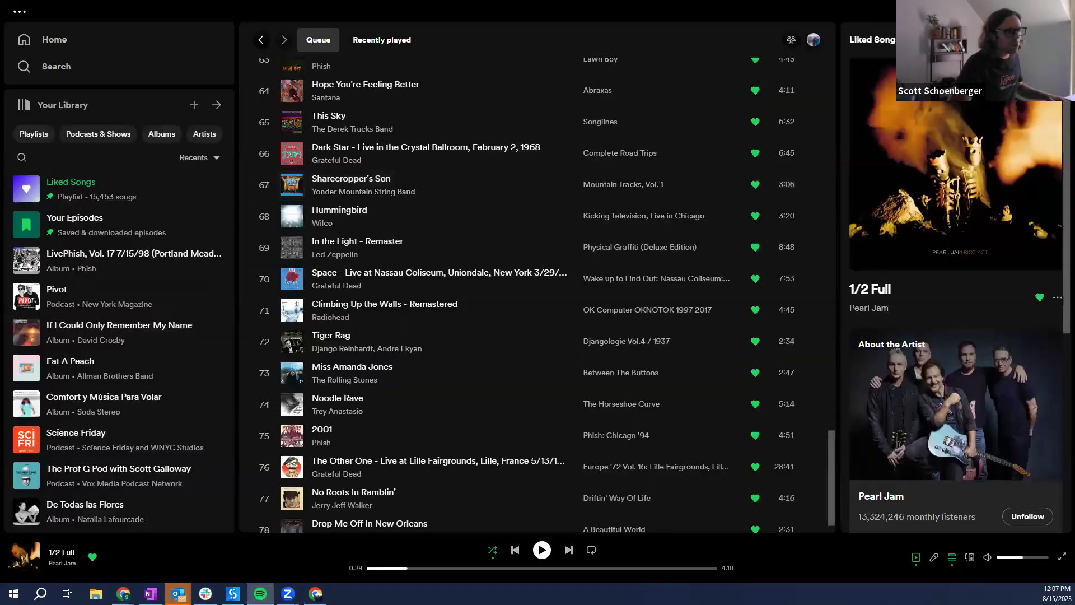
key(alt+Tab)
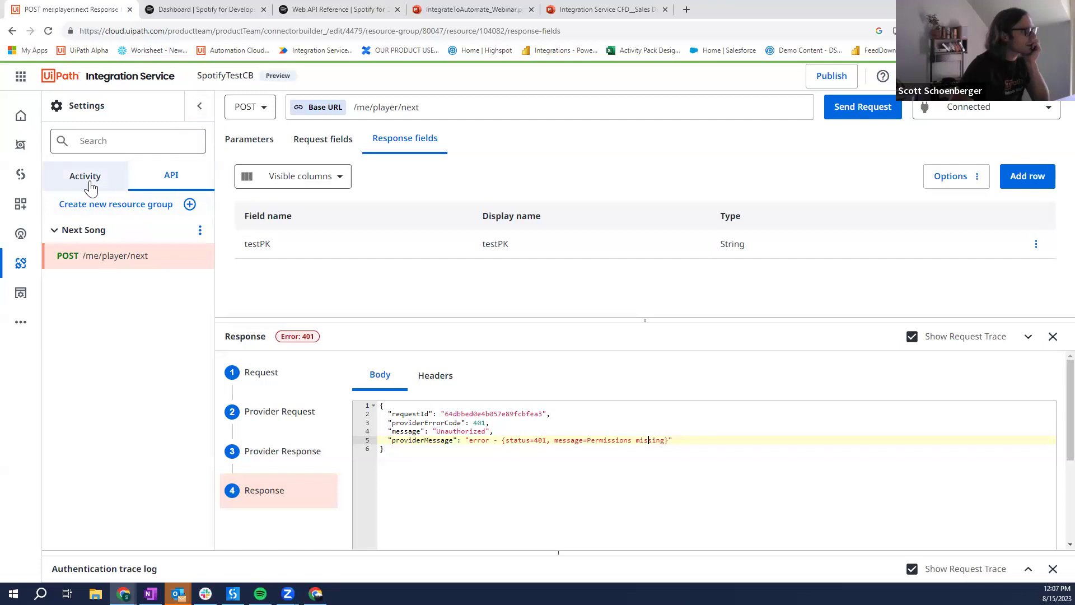
Step: Paste the playback-control scopes into the Authentication Scope setting and accept the connection reset
click(93, 106)
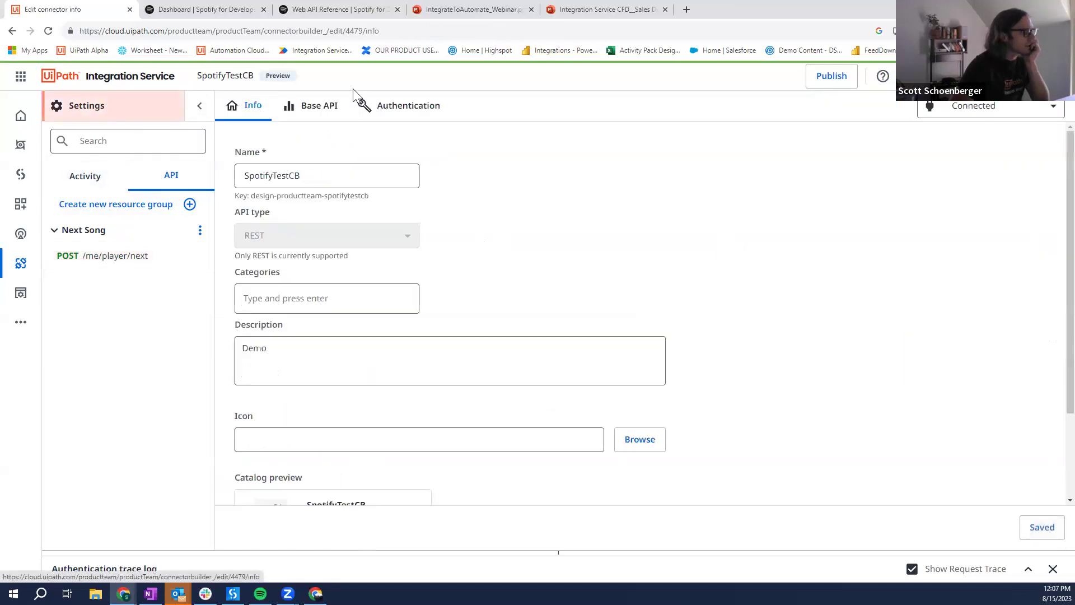
click(386, 115)
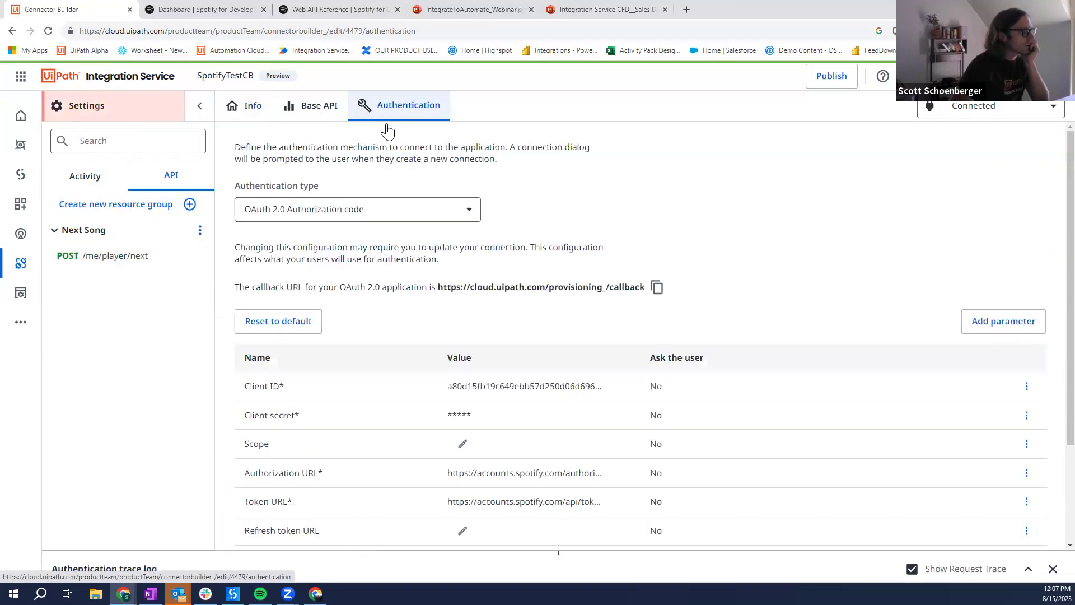
scroll(396, 259, down, 3)
click(464, 314)
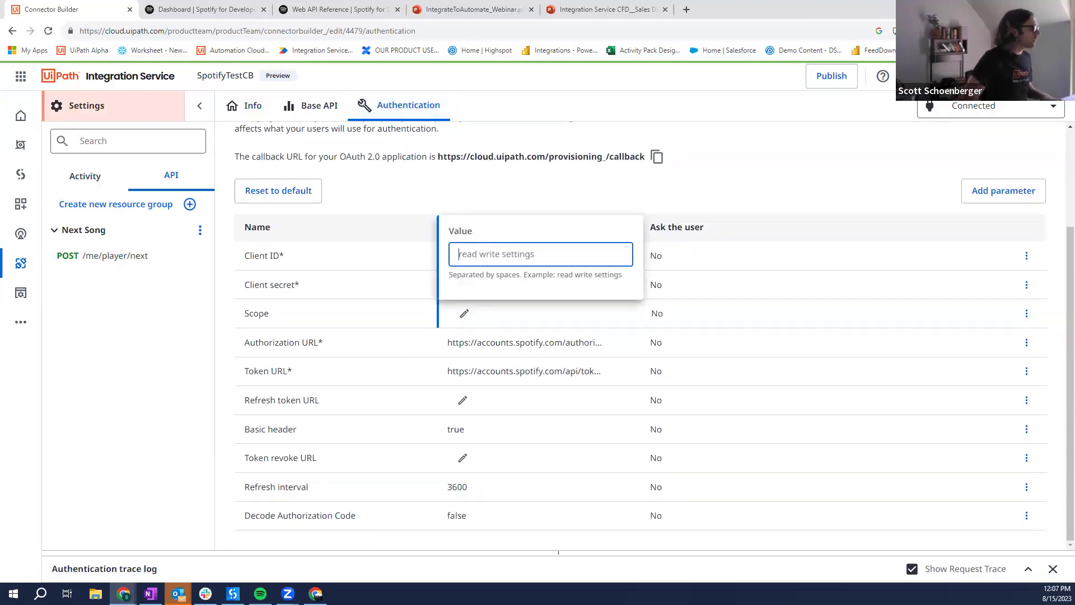
key(alt+Tab)
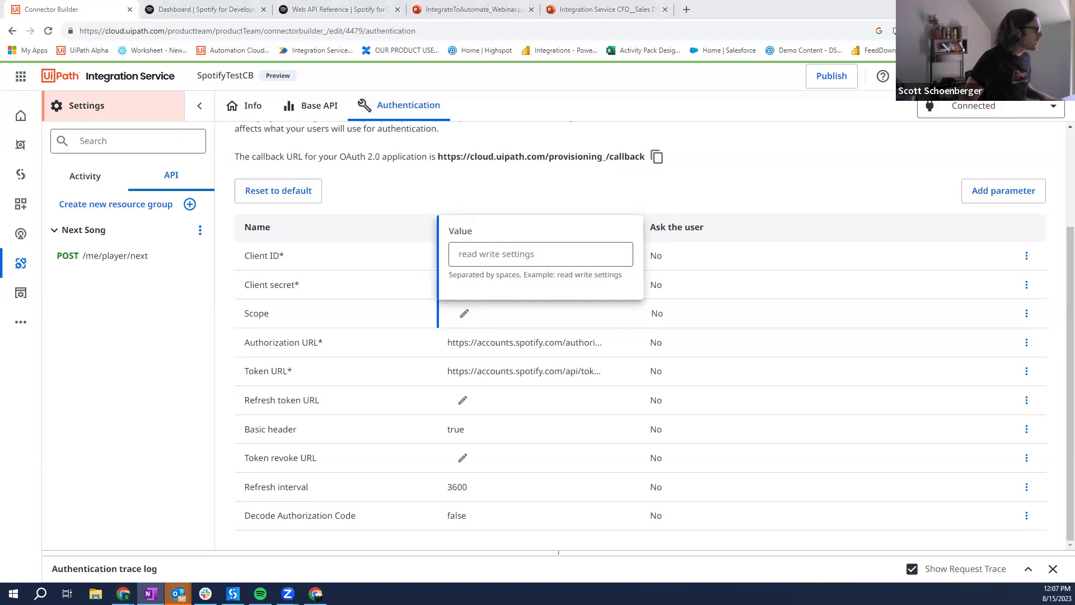
click(473, 252)
text(user-modify-playback-state user-read-playback-state streaming)
key(Return)
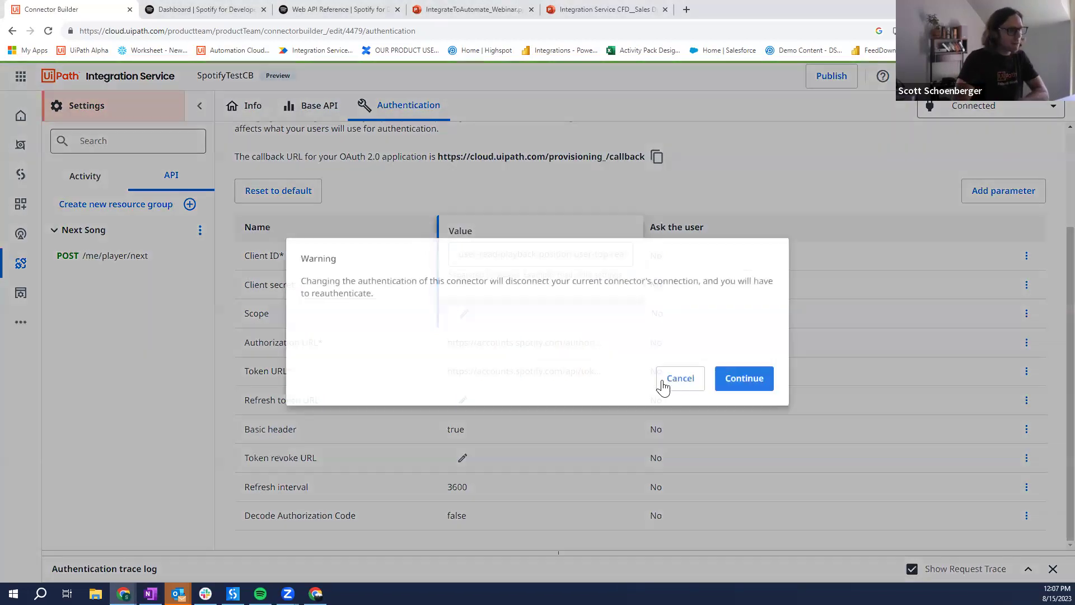
click(735, 381)
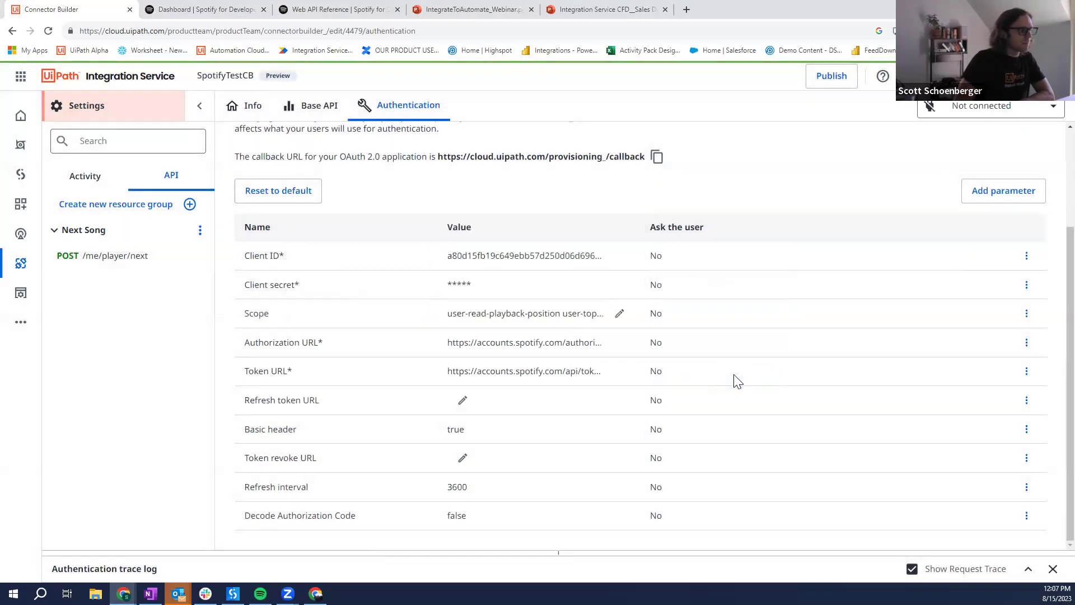
Step: Re-add and authorise the SpotifyTestCB connection, then open the POST /me/player/next request
click(947, 108)
click(959, 136)
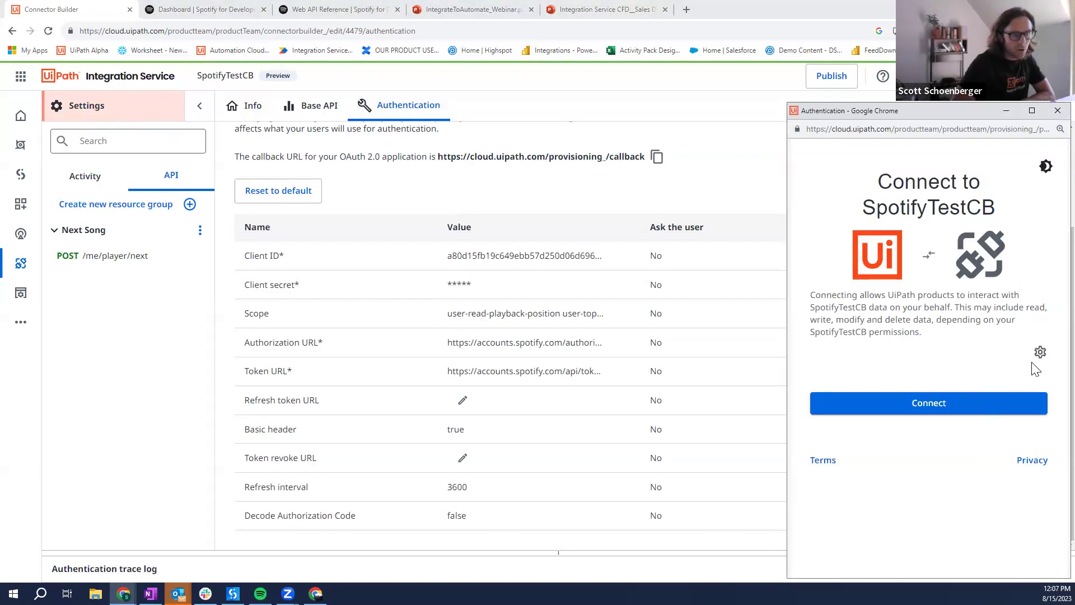
click(911, 403)
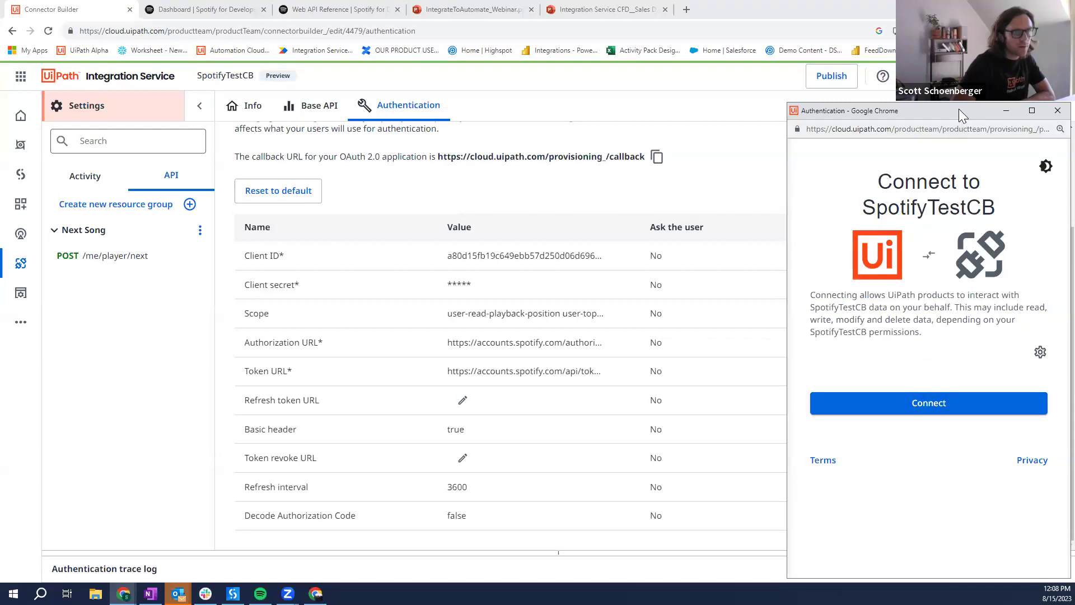
click(1057, 111)
click(1009, 110)
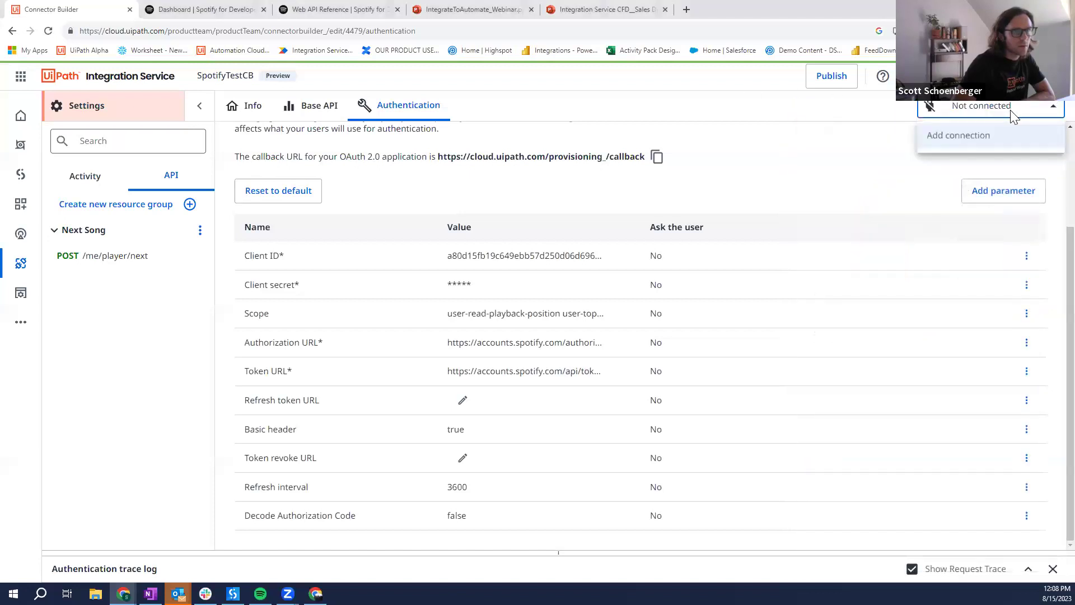
click(993, 140)
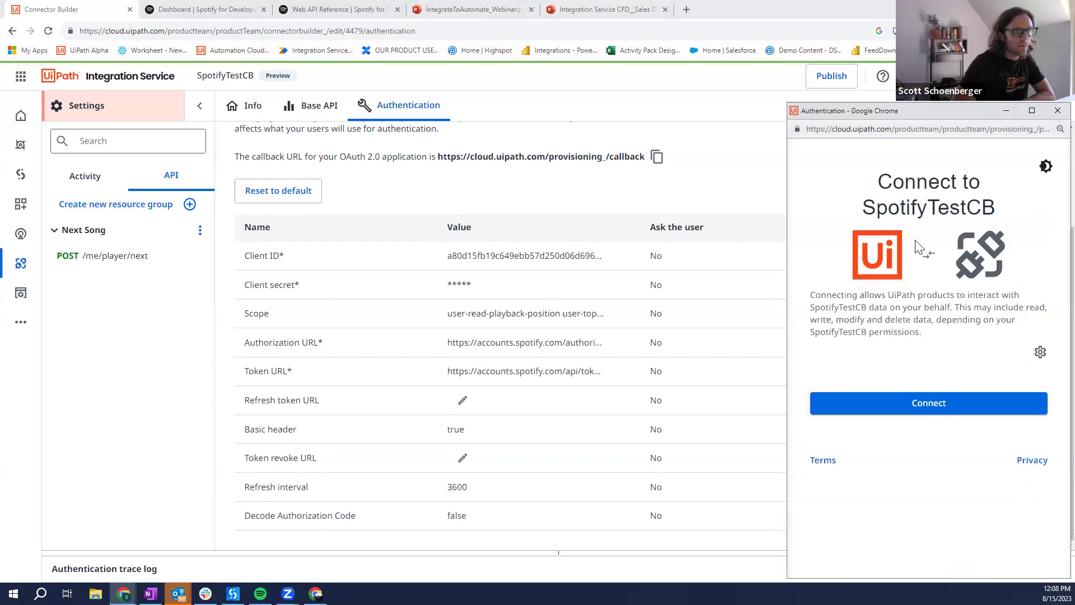
click(927, 398)
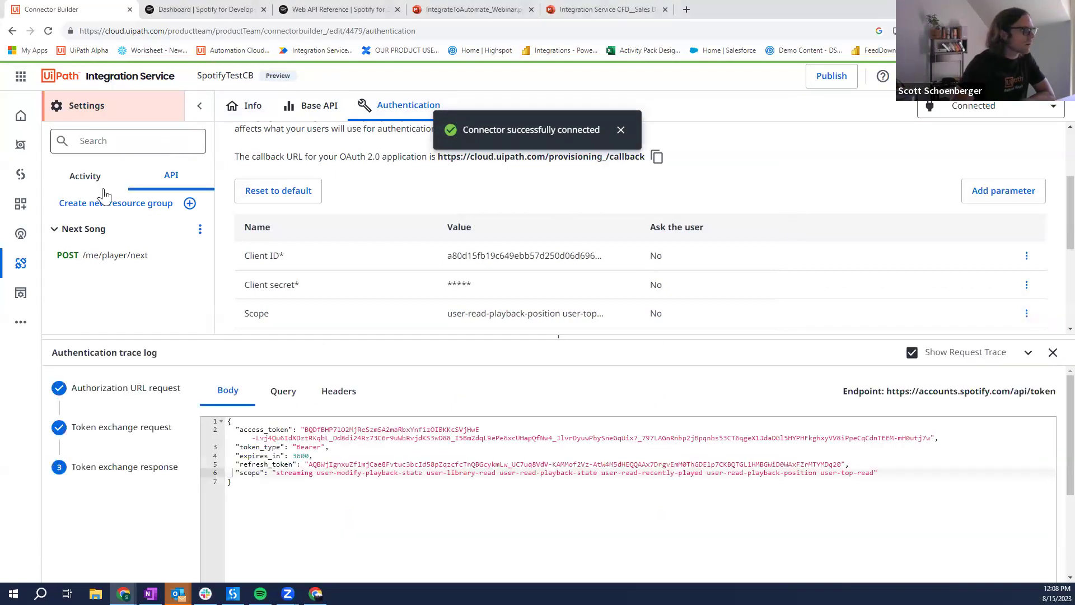
click(119, 256)
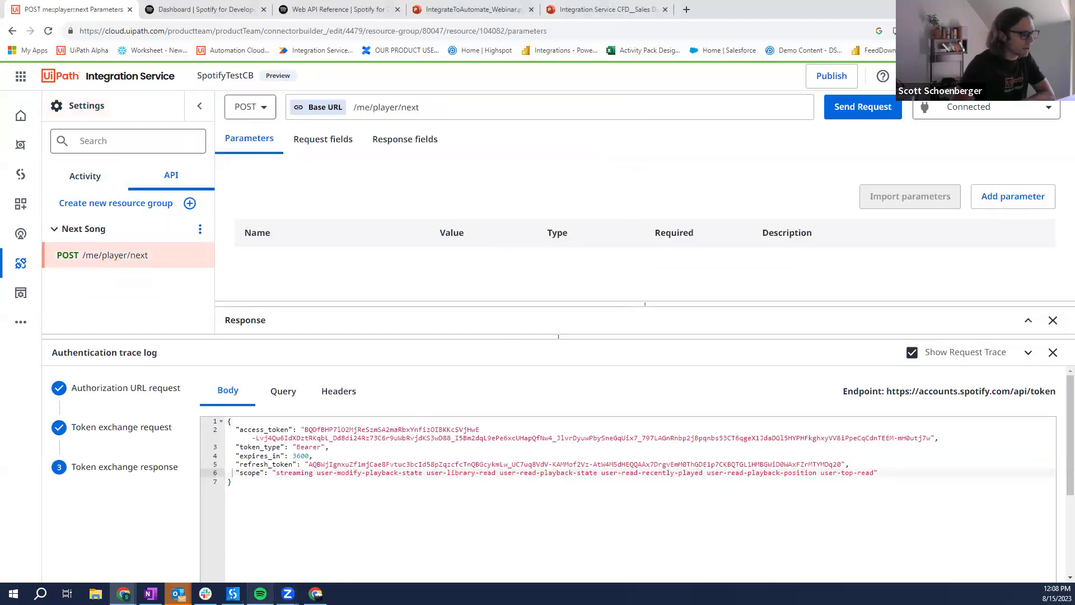
Step: Start Spotify playback and execute the Next Song request without overwriting fields
click(260, 593)
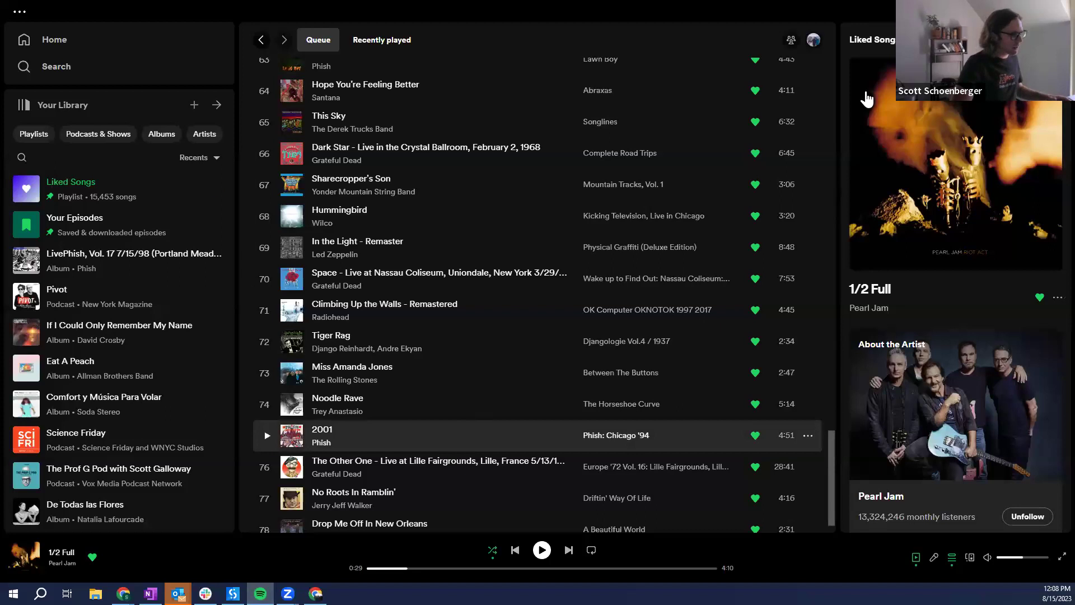
key(space)
key(alt+Tab)
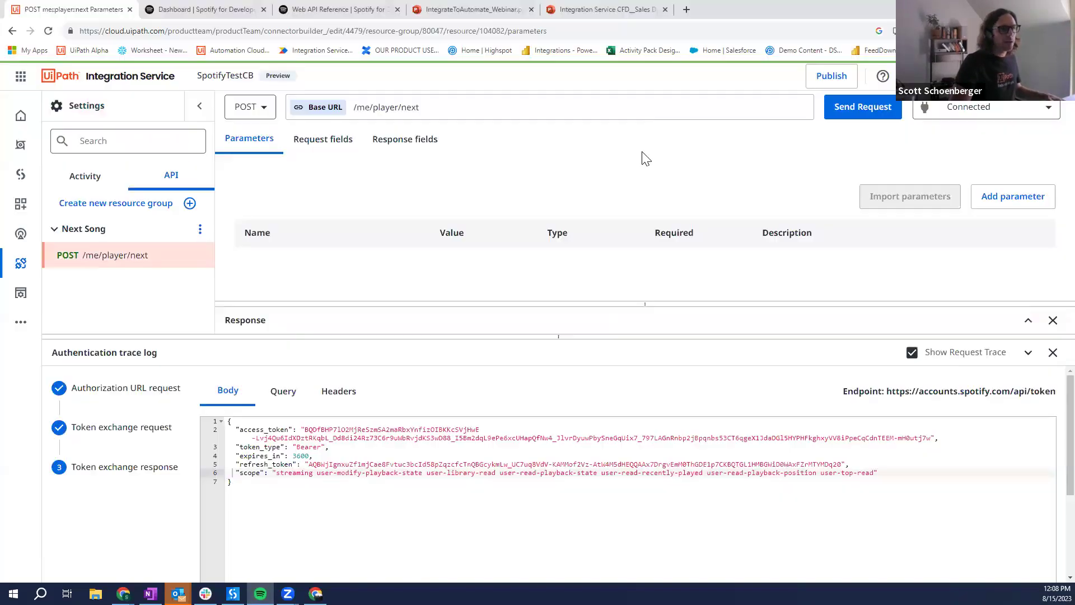
click(852, 107)
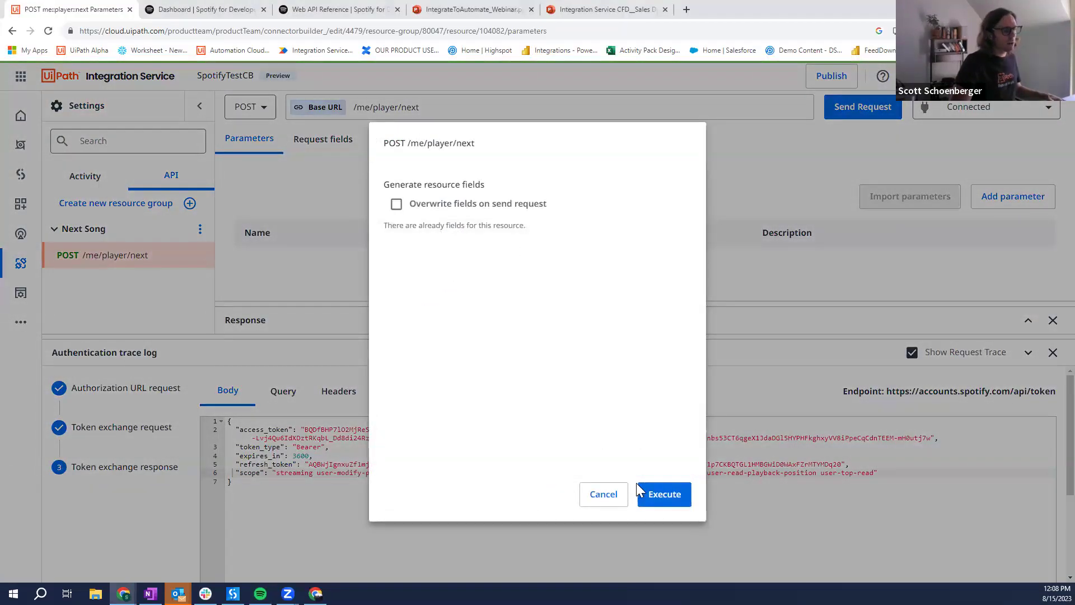
click(664, 494)
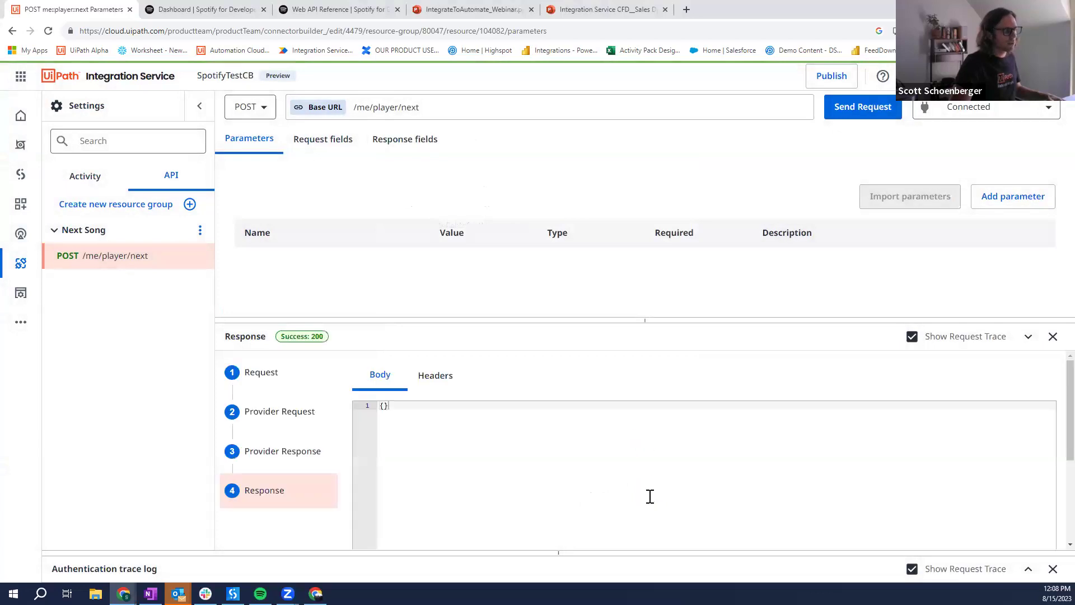
Step: Confirm Spotify skipped to 'Love U', pause playback, and go to the Studio projects list
click(261, 594)
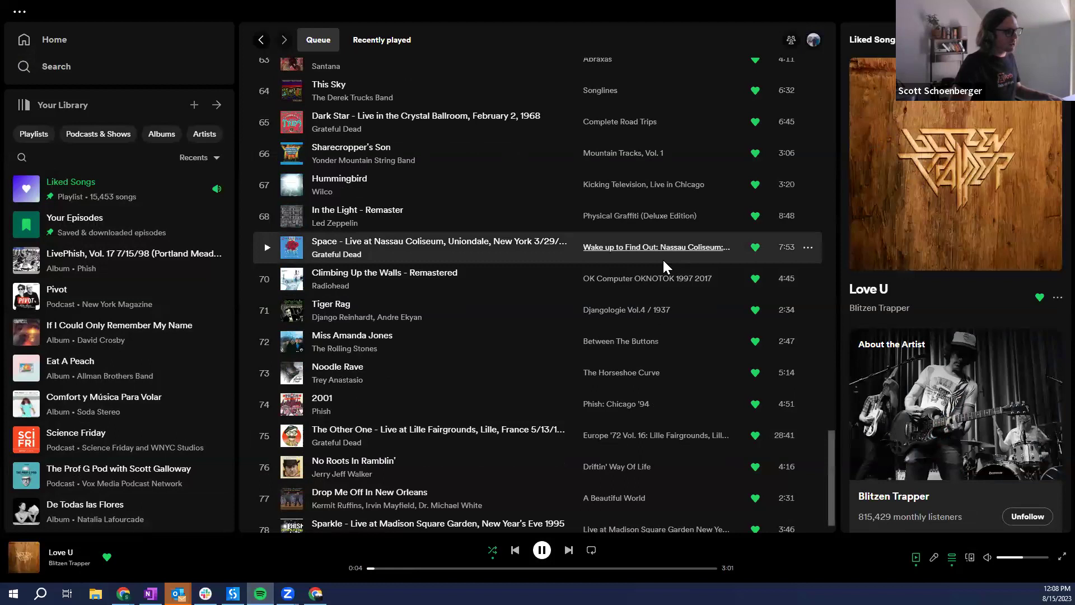
key(space)
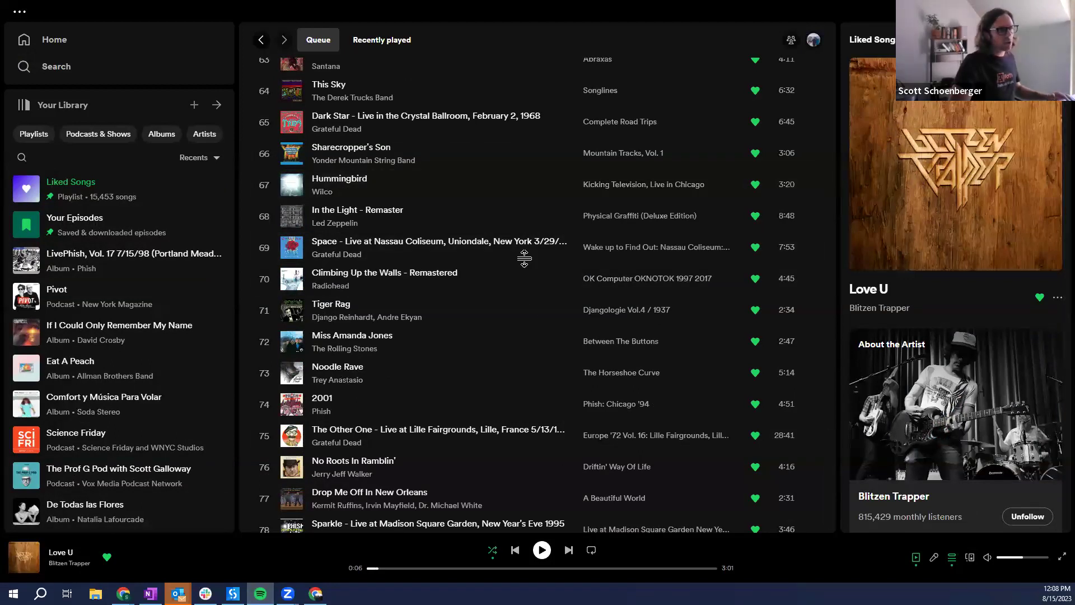
key(alt+Tab)
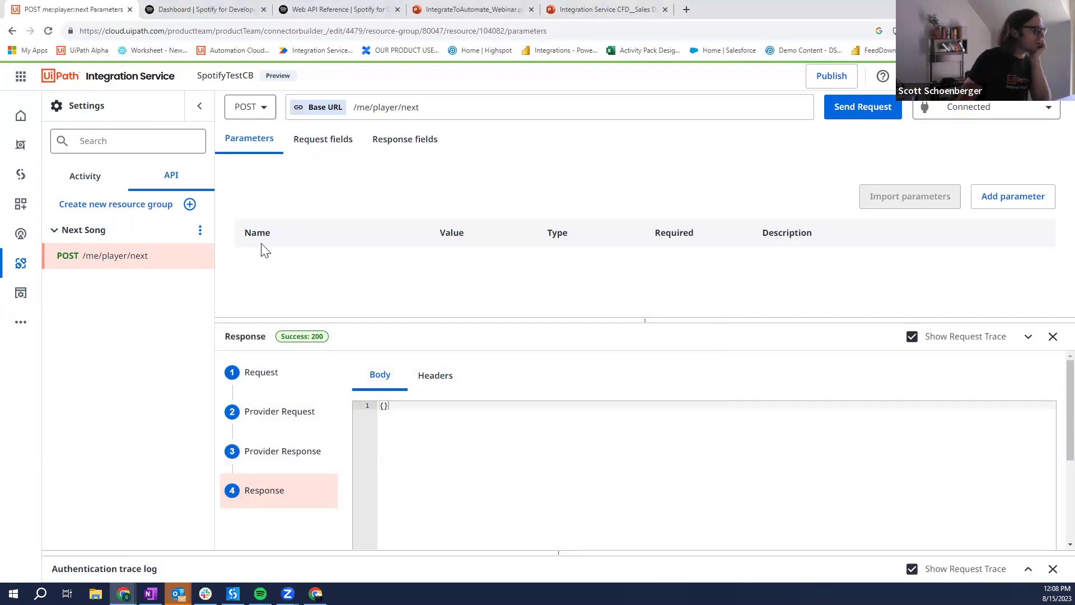
click(18, 175)
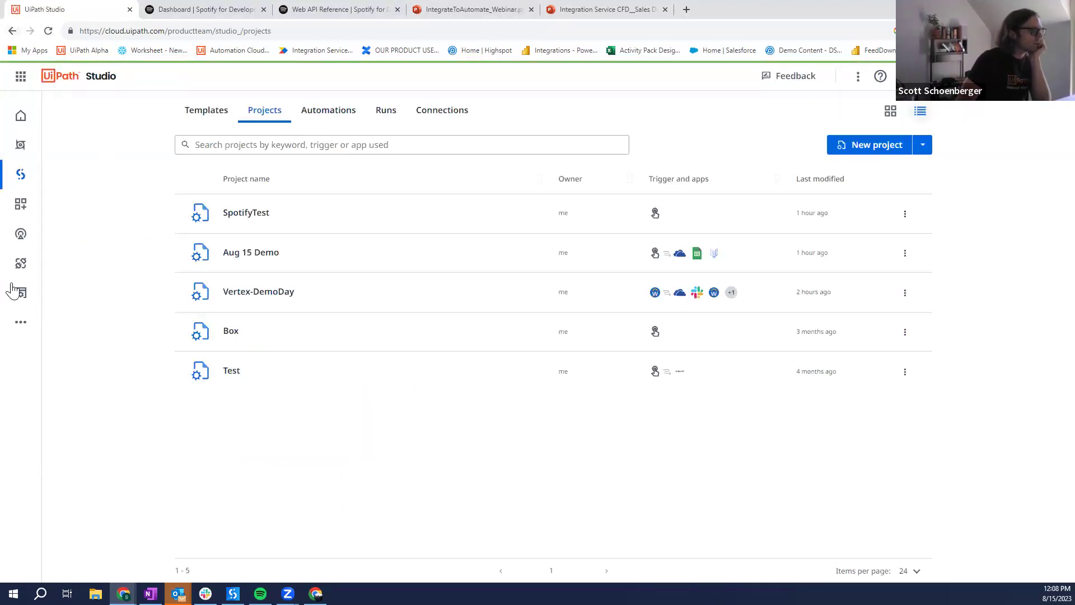
Step: Reopen SpotifyTestCB, set unnamed (1).png as its icon, and publish the connector
click(20, 264)
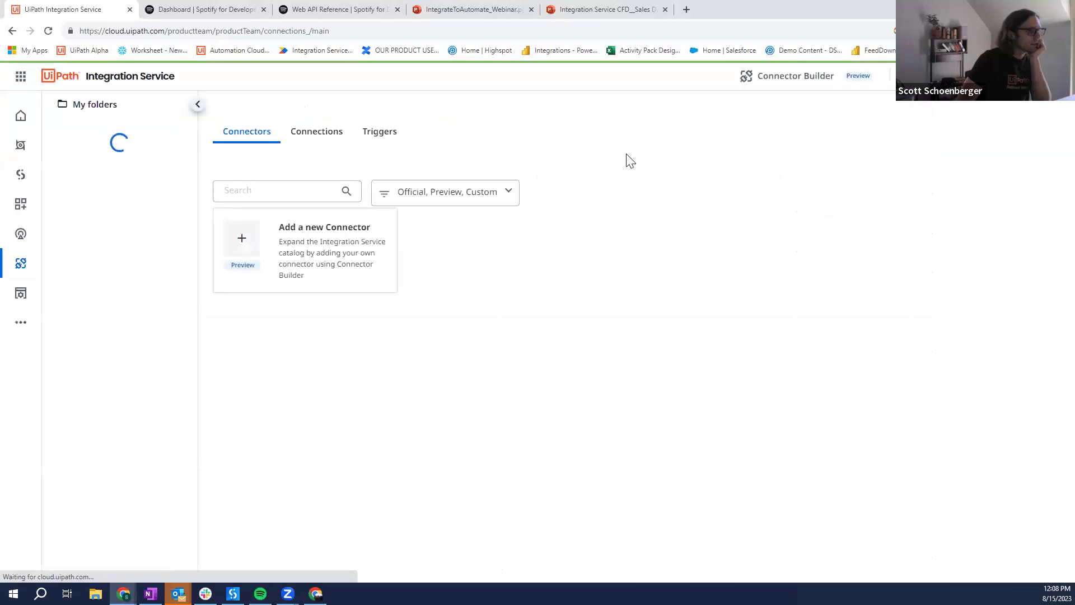
click(798, 84)
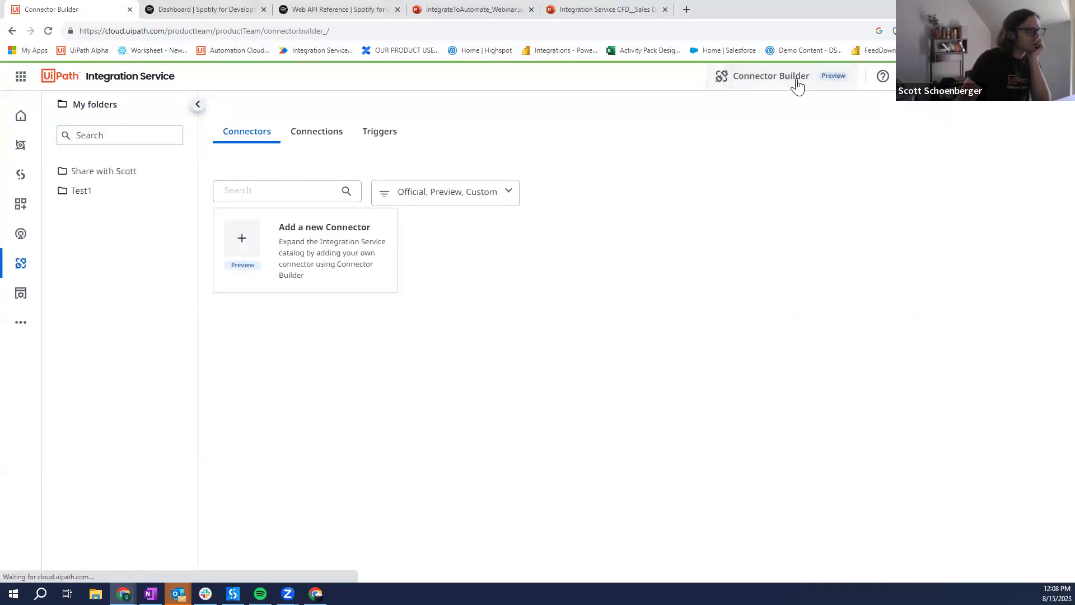
click(176, 340)
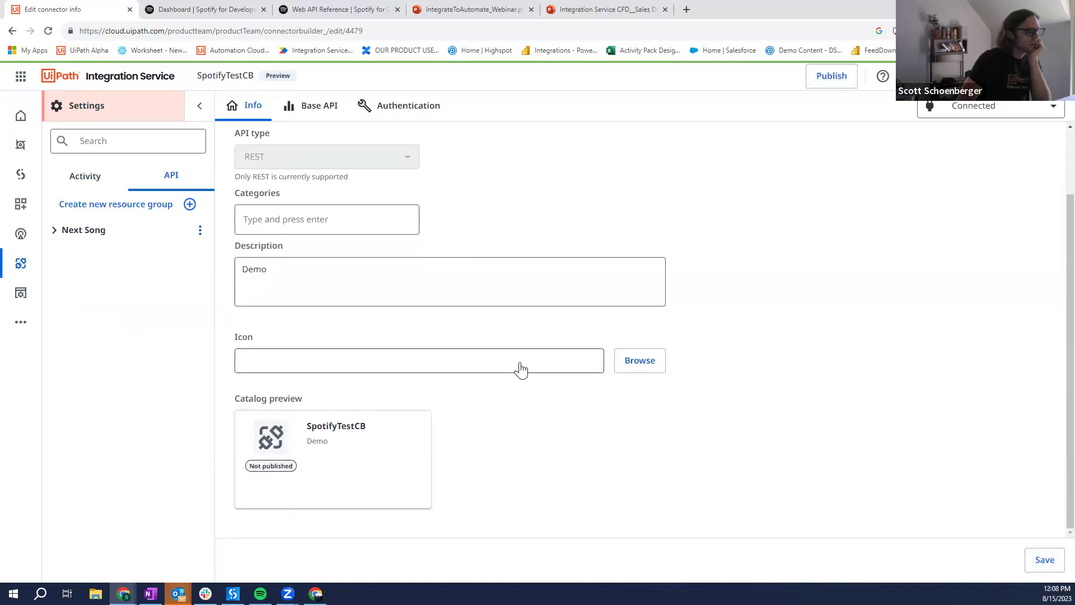
click(641, 358)
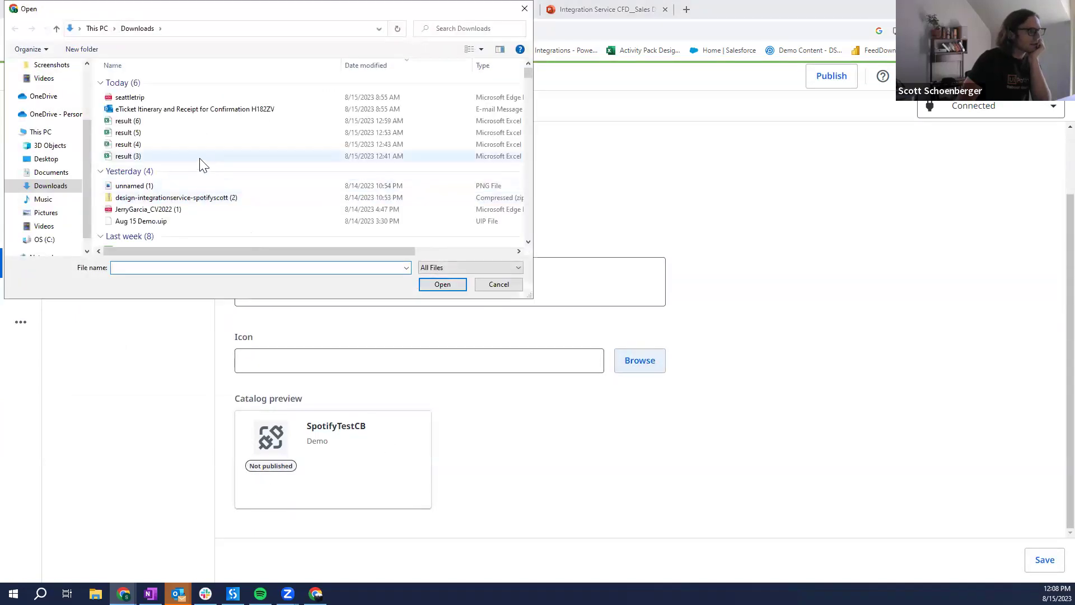
click(179, 184)
click(444, 283)
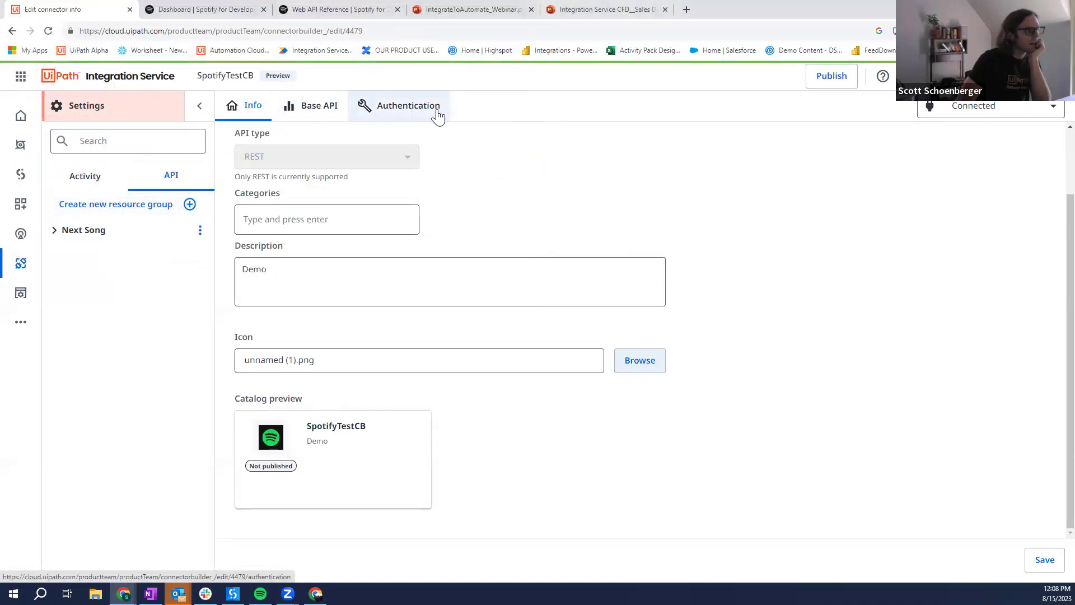
click(829, 76)
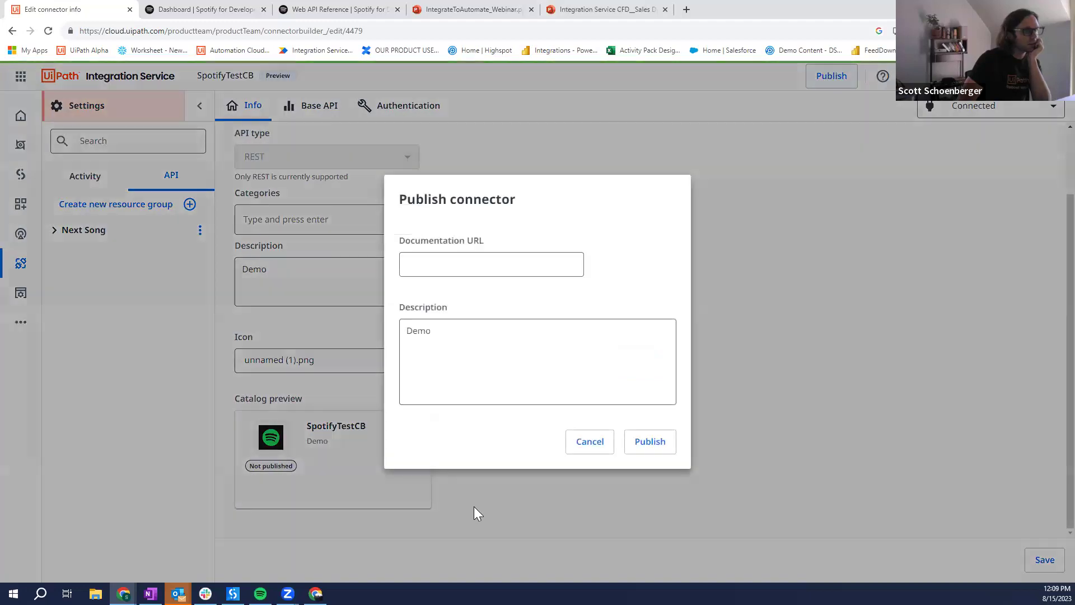
click(661, 443)
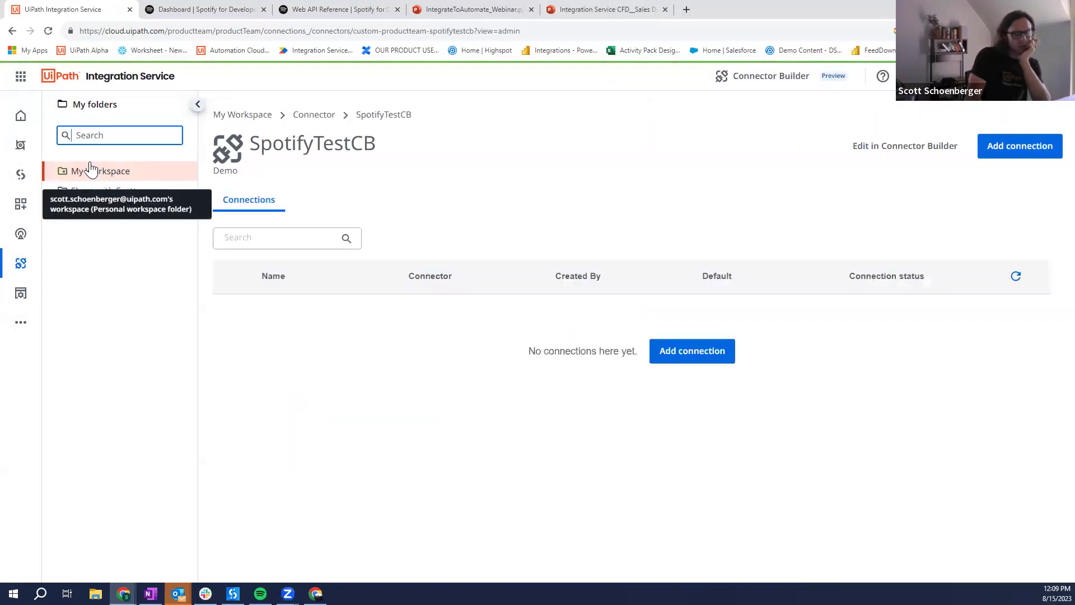
Step: Open the SpotifyTest project and add an Insert Record activity after the trigger
click(20, 174)
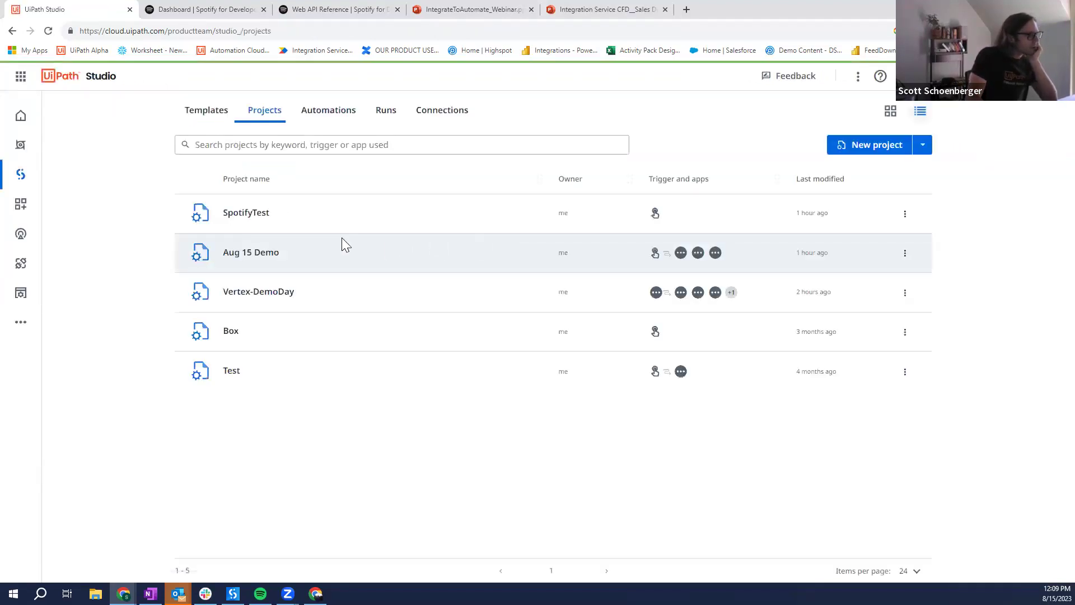
click(356, 204)
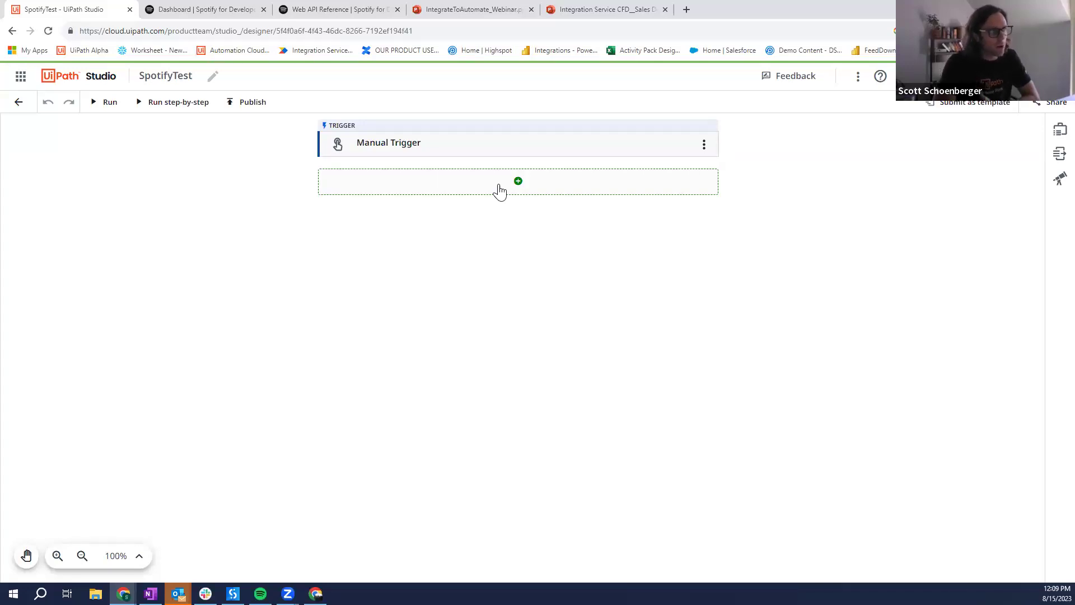
click(498, 189)
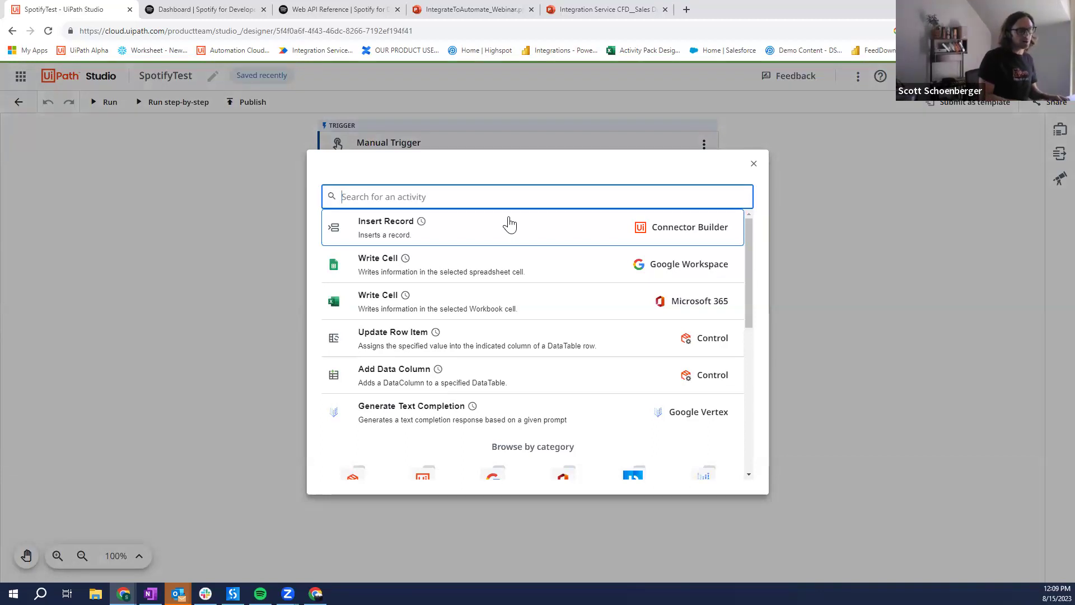
key(Escape)
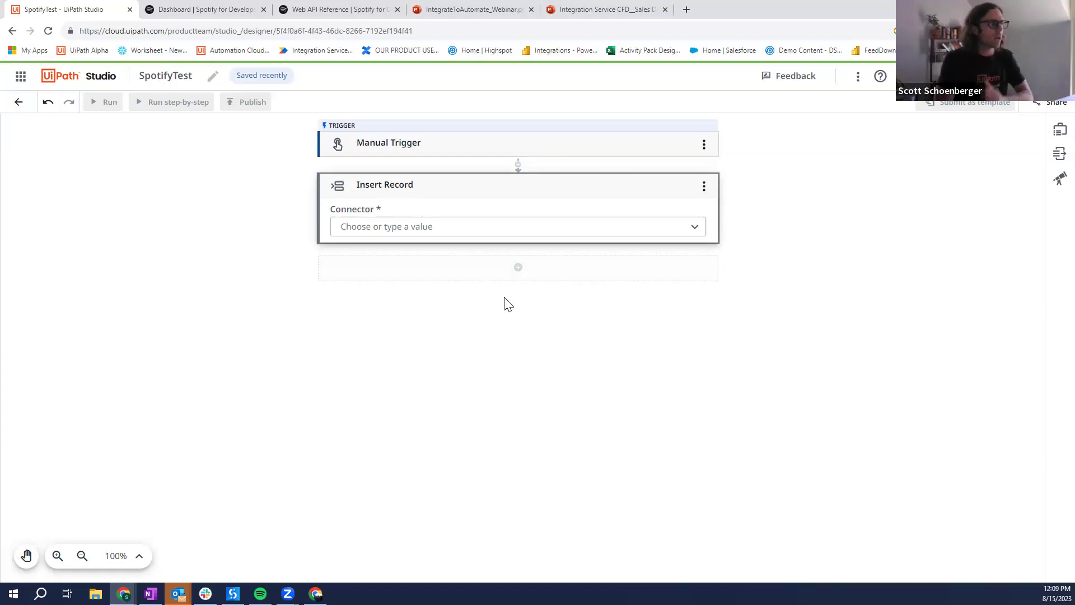
Step: Set Insert Record to a new SpotifyTestCB connection with the Next Song object
click(479, 229)
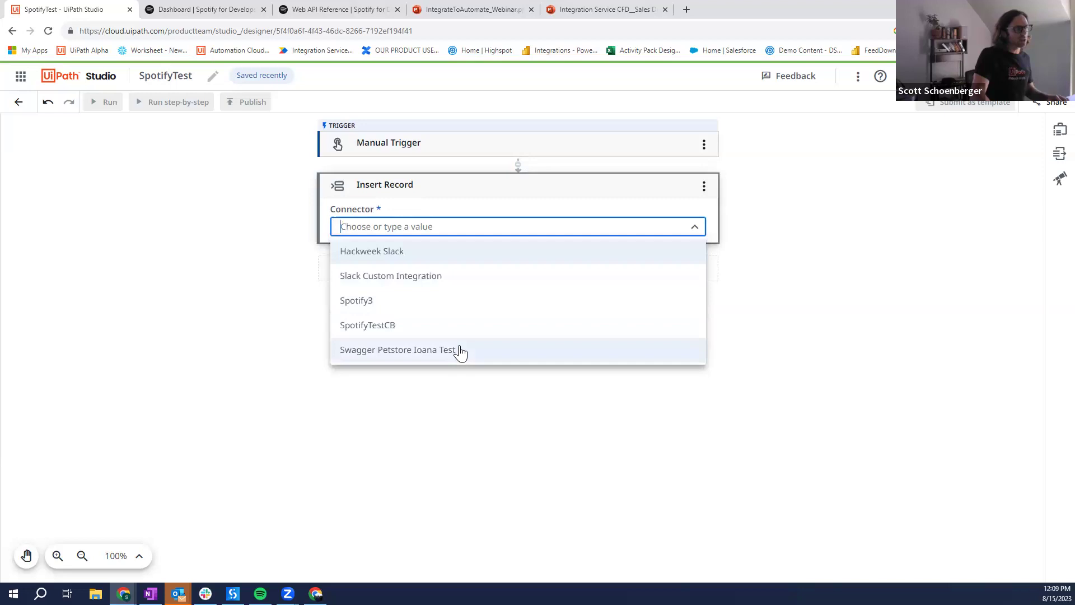
click(470, 335)
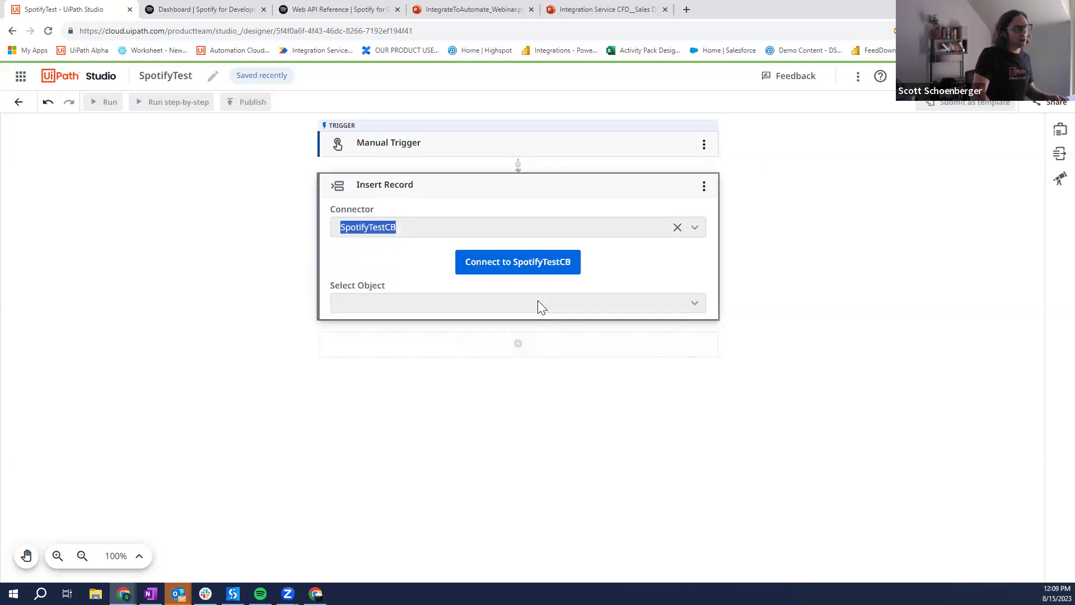
click(551, 263)
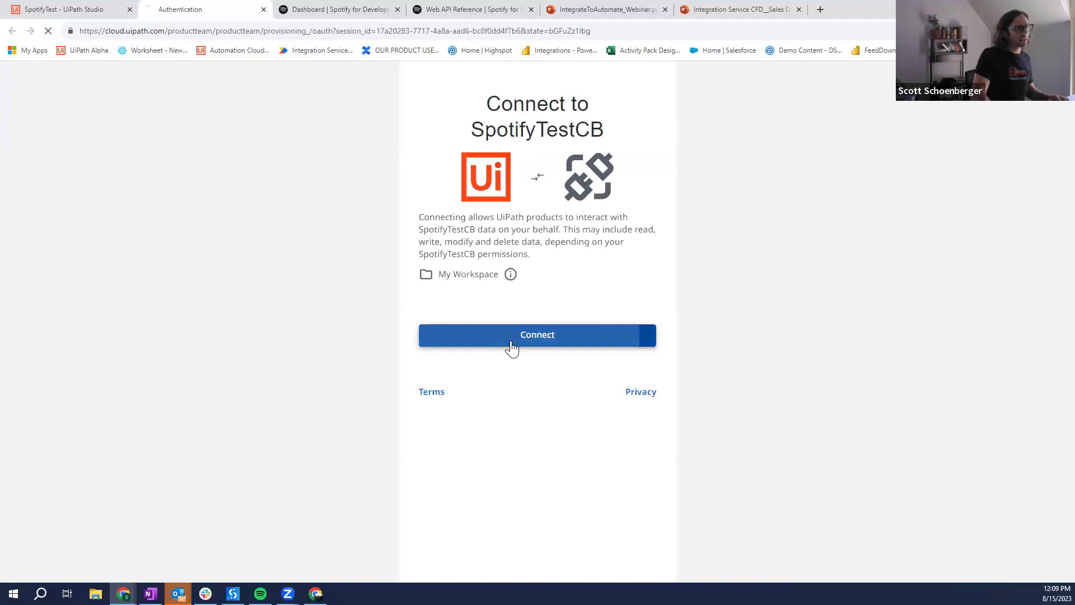
click(511, 348)
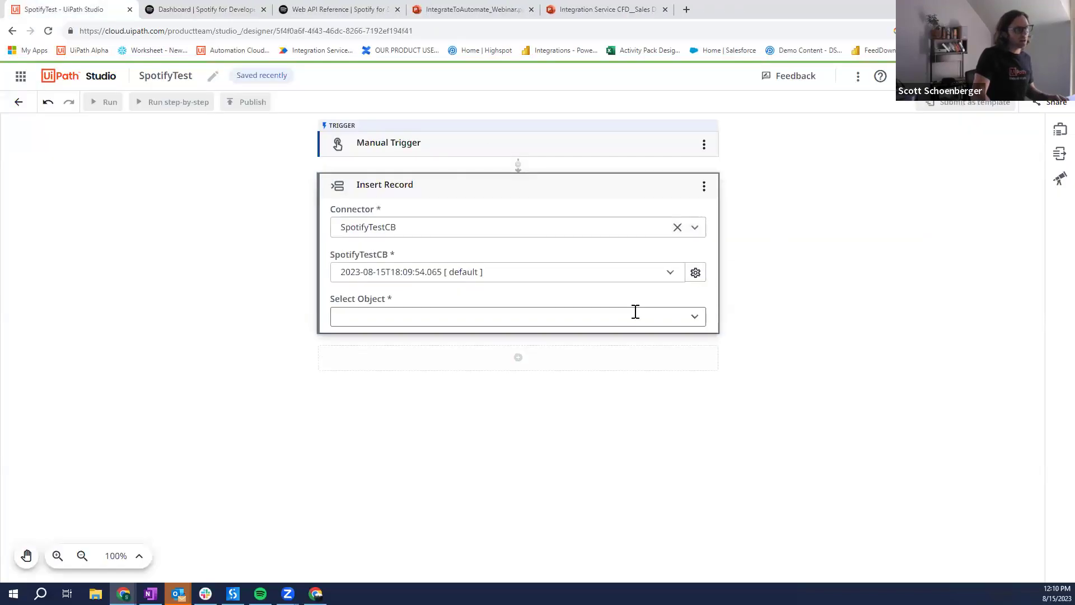
click(695, 316)
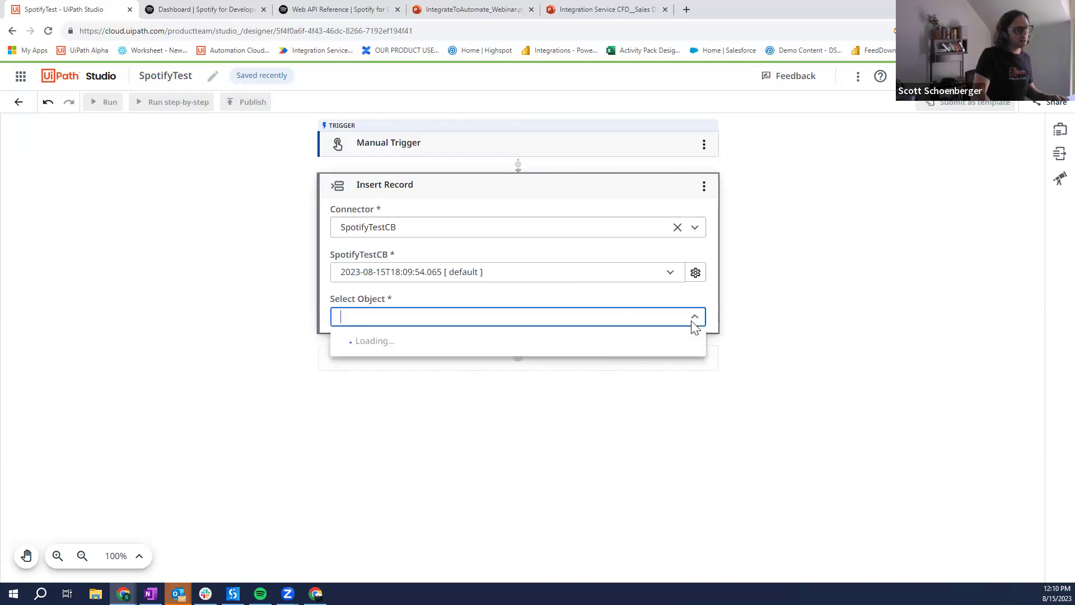
click(606, 341)
Step: Check the current Spotify track, then run the SpotifyTest workflow
click(260, 593)
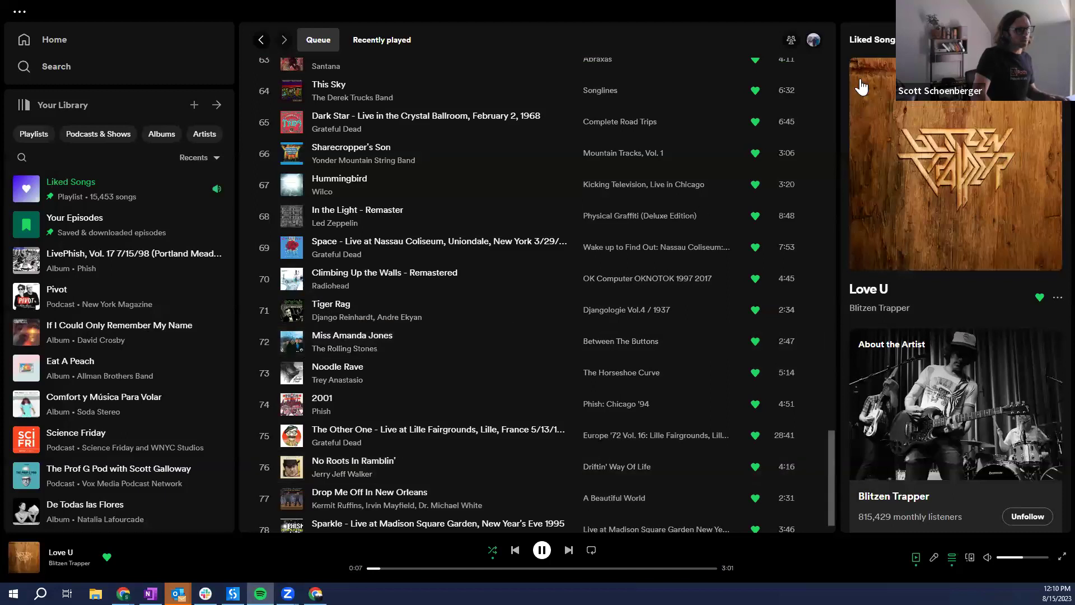
key(alt+Tab)
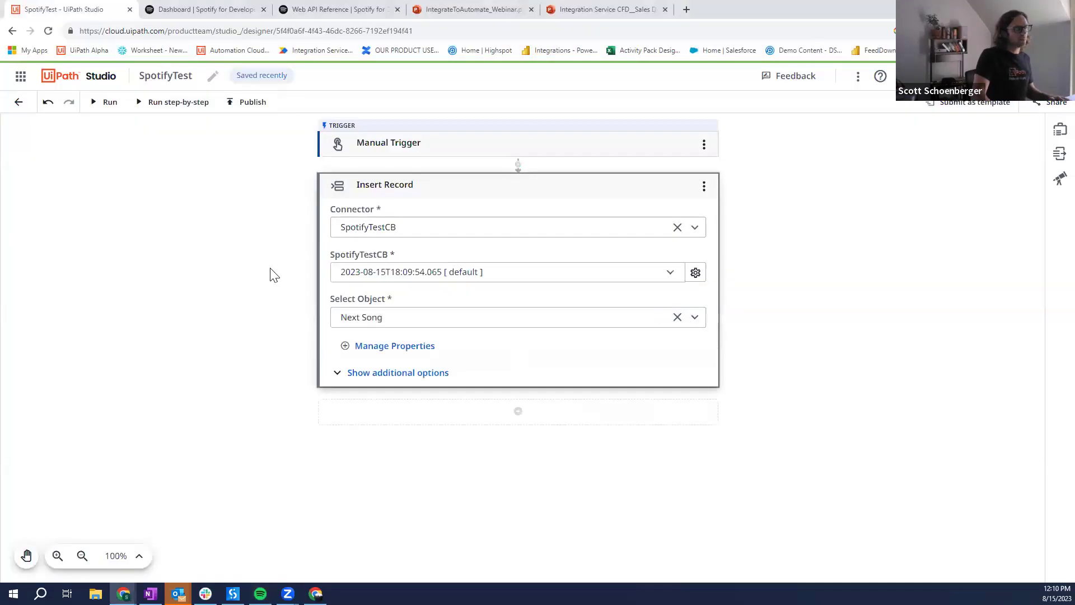
click(108, 101)
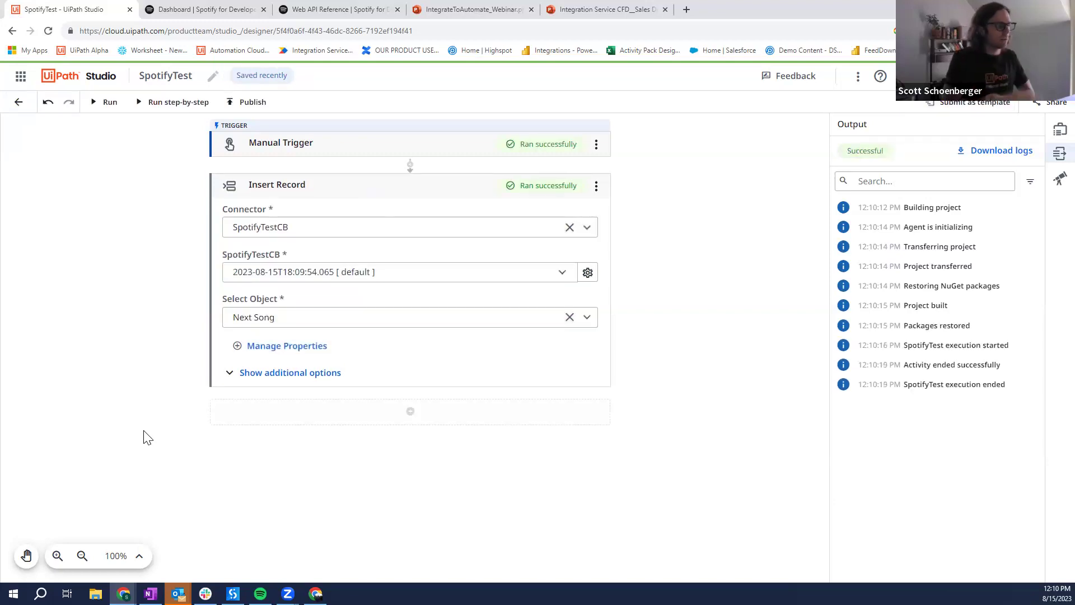
Step: Check that Spotify now plays Bonobo's Prelude, pause it, and return to the browser
click(260, 593)
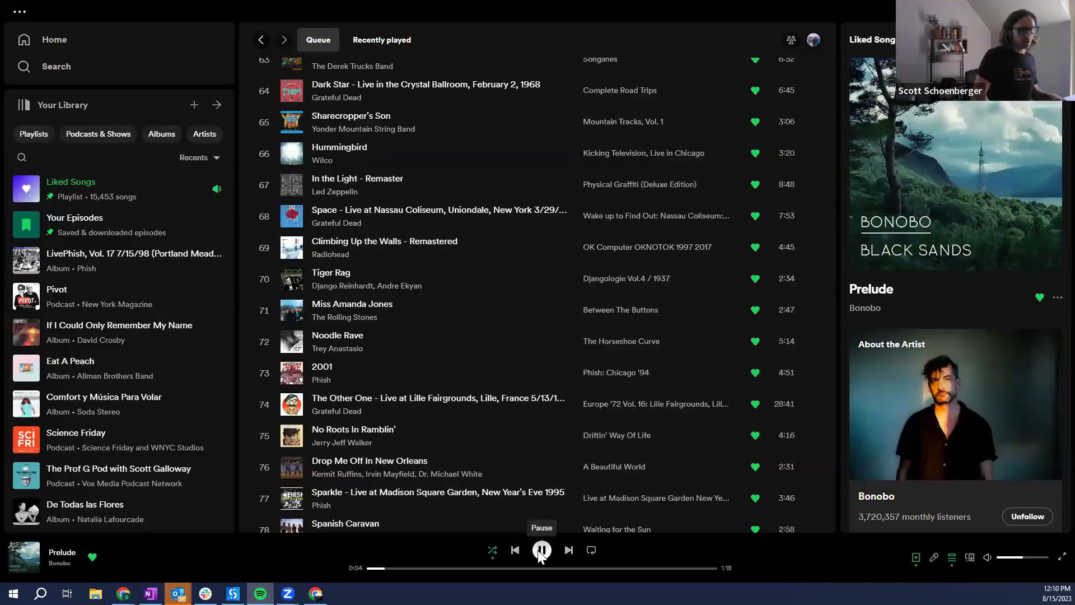
click(540, 550)
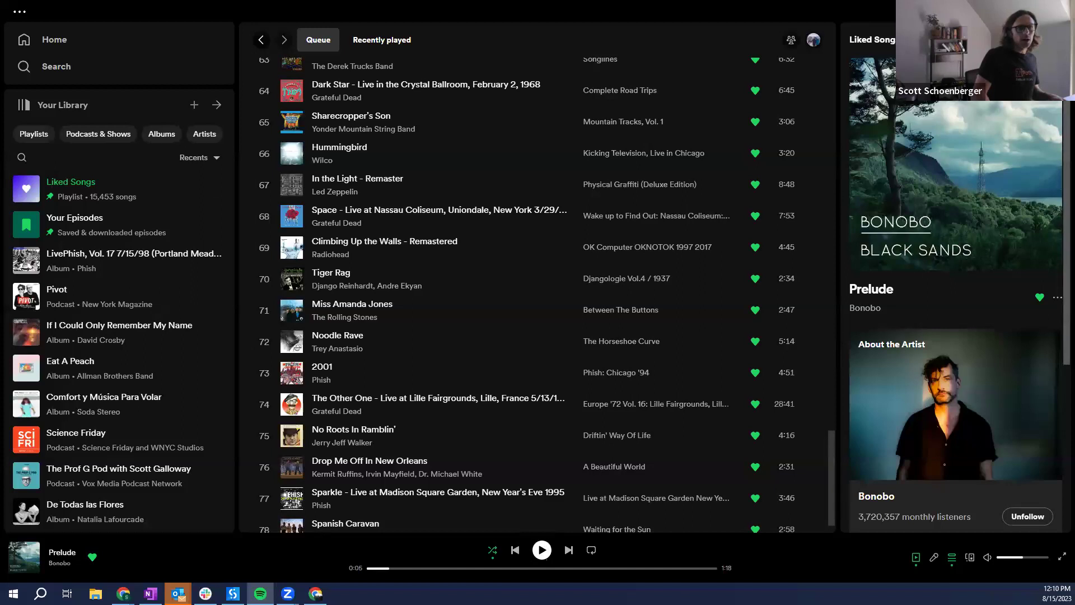
key(alt+Tab)
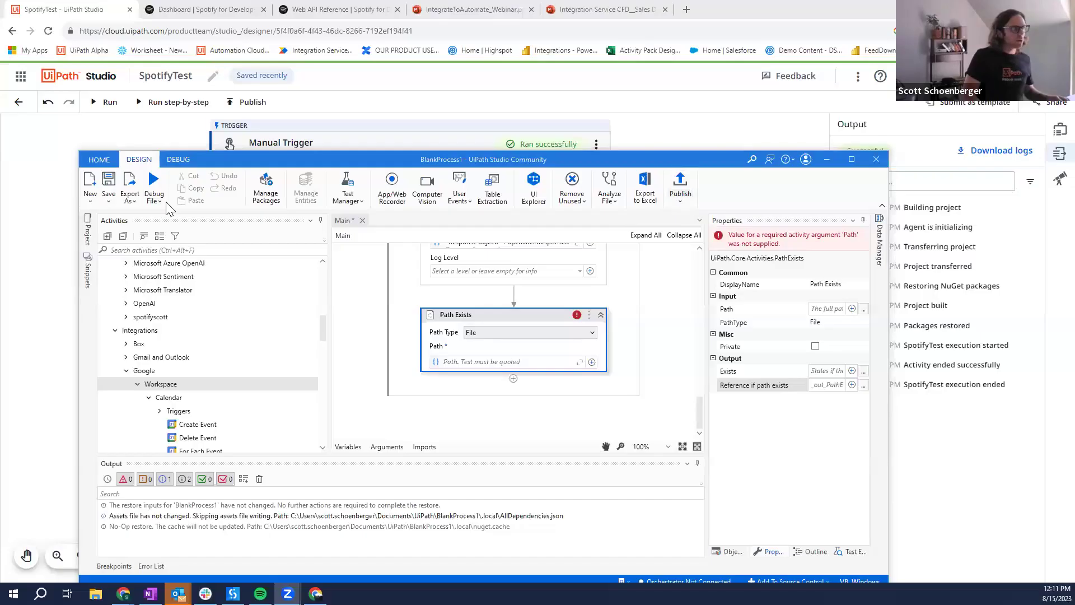
click(277, 188)
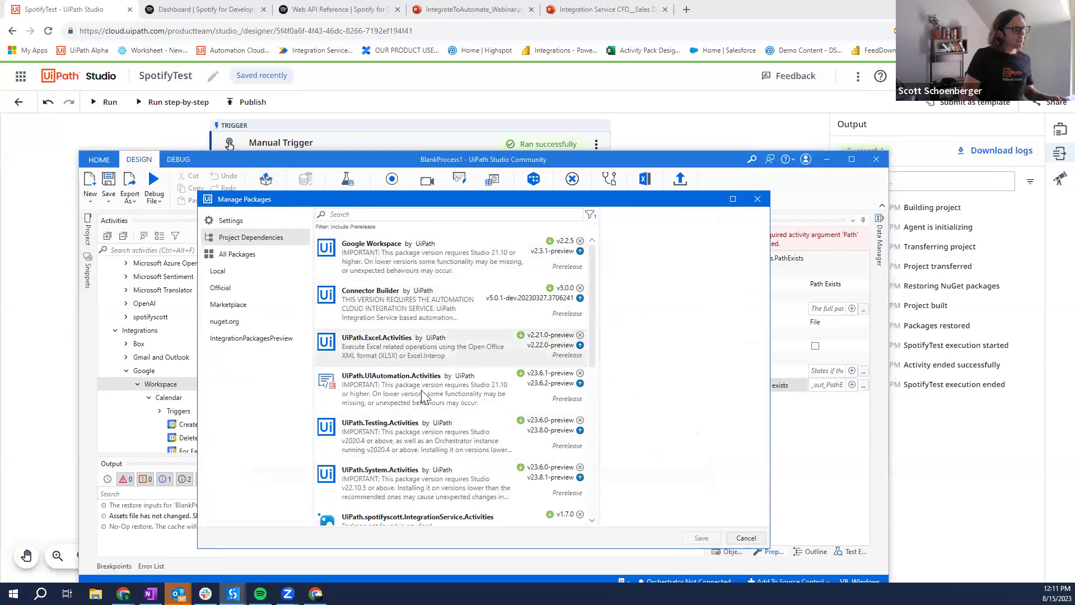
click(481, 323)
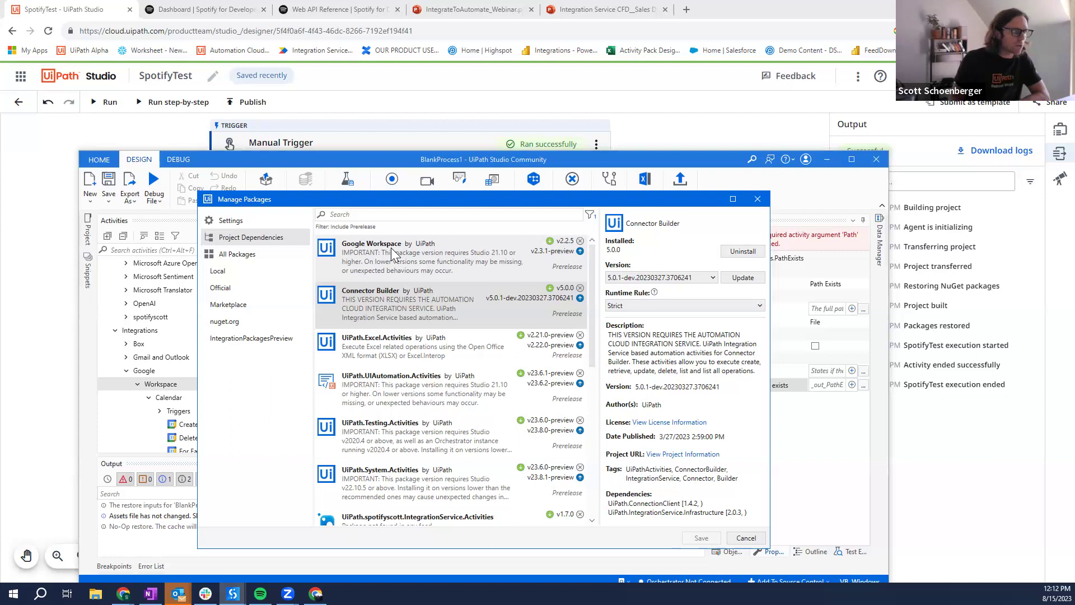
click(392, 251)
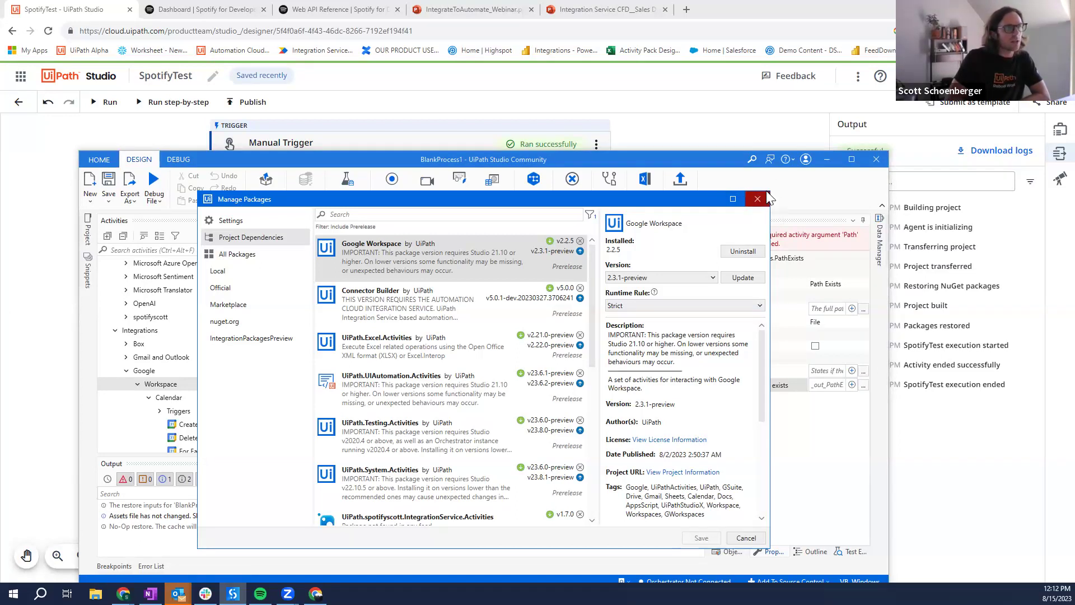
click(759, 200)
scroll(532, 344, up, 5)
scroll(531, 344, up, 6)
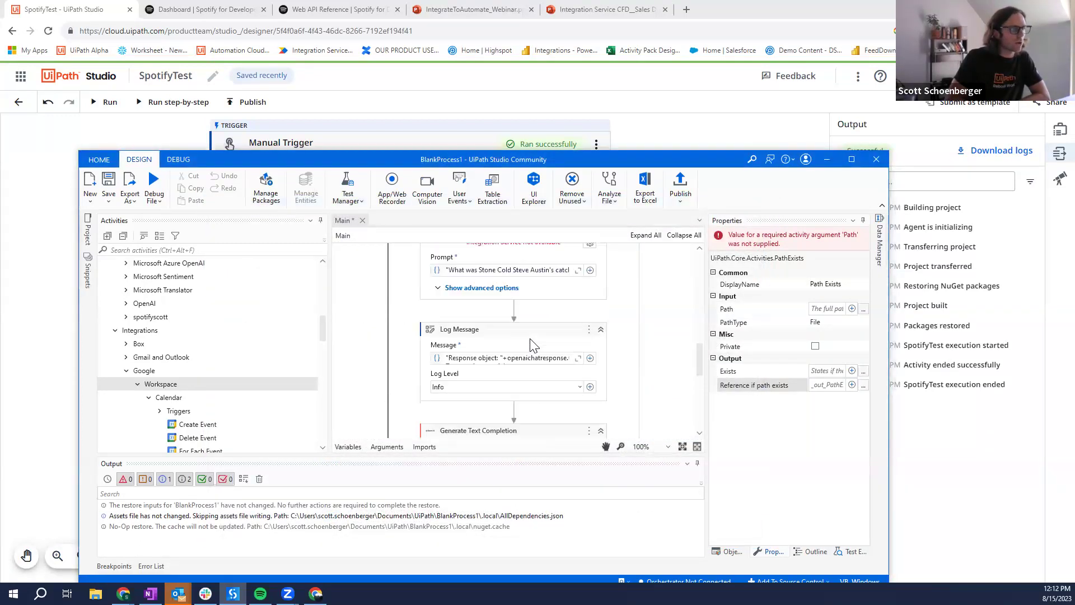
scroll(531, 344, up, 6)
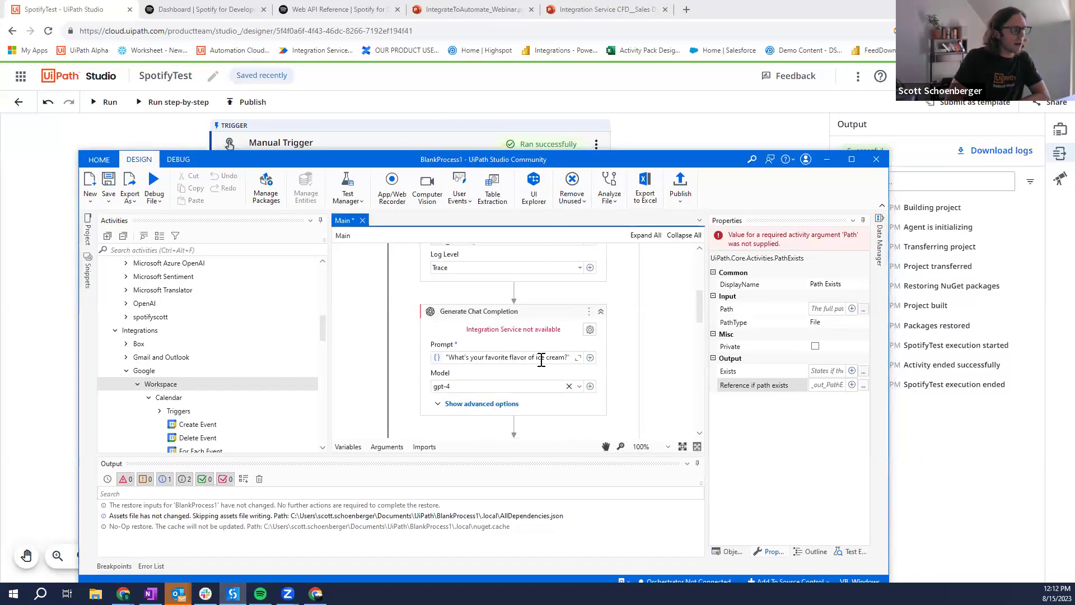
click(589, 329)
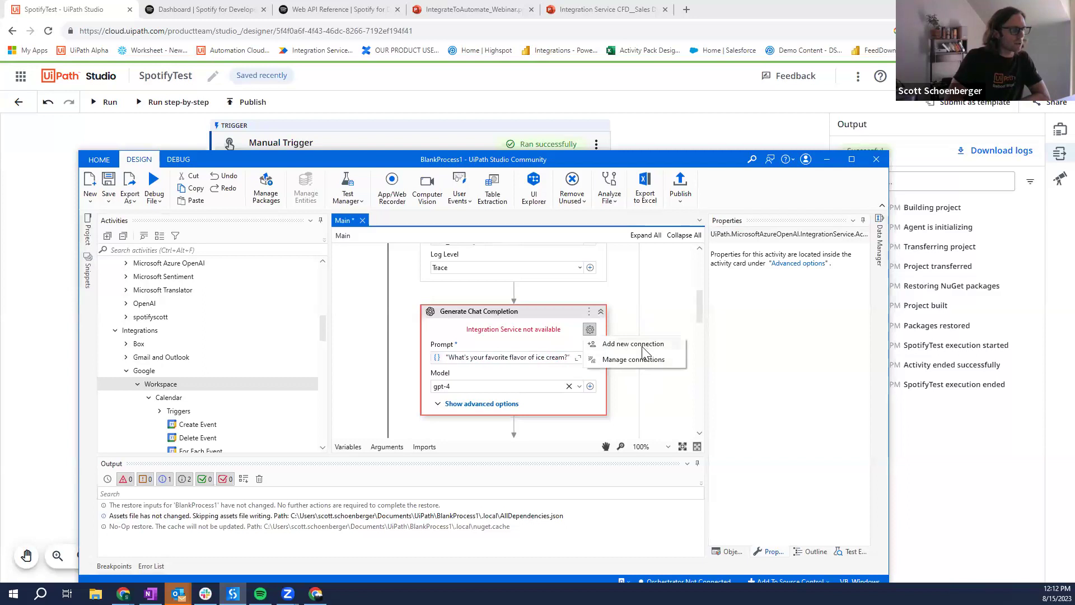
click(642, 346)
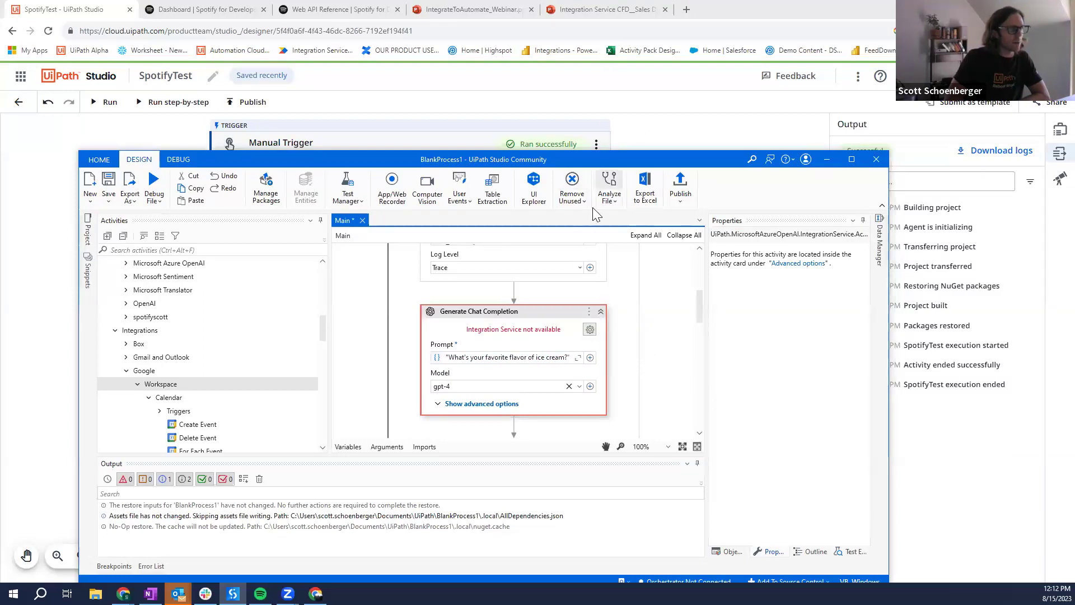